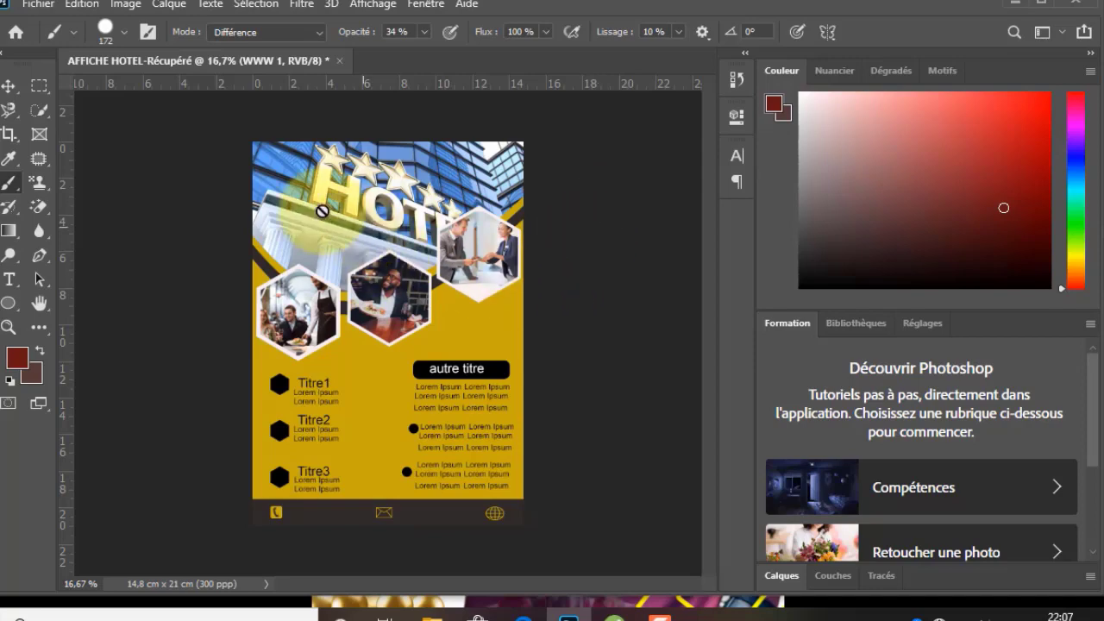
# Go to the home screen and look through the thumbnails of all recent files.
pyautogui.click(4, 6)
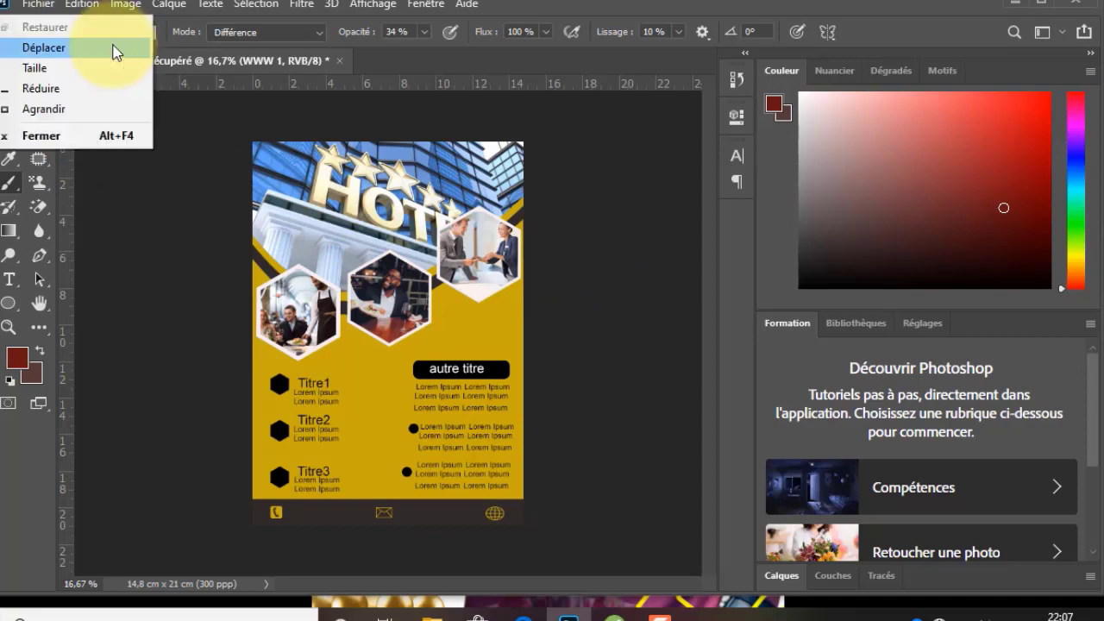
pyautogui.click(26, 21)
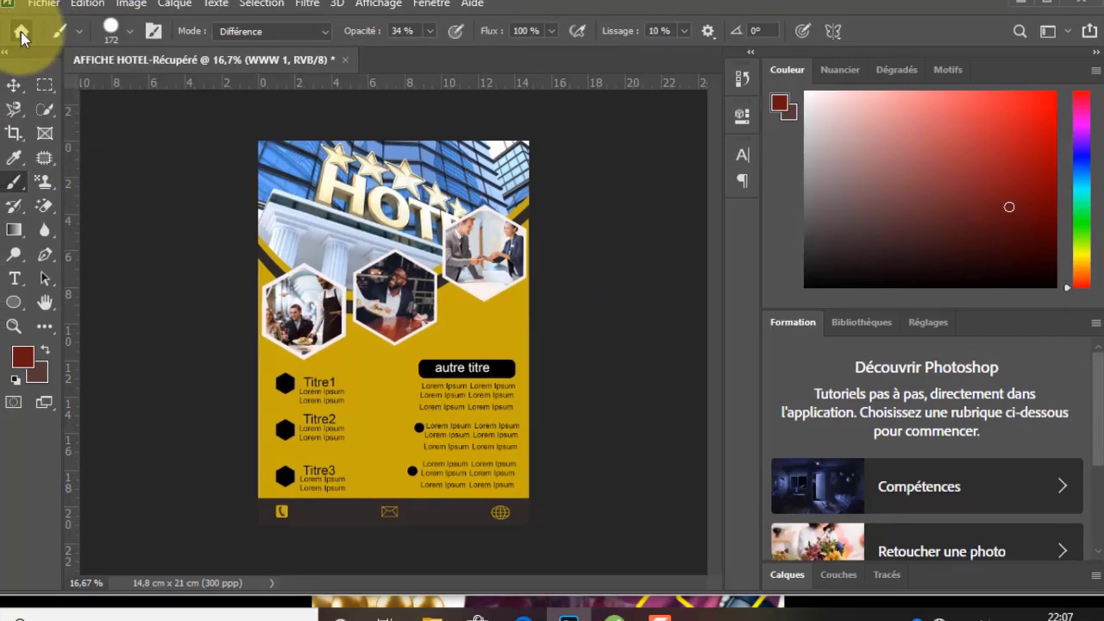
pyautogui.click(21, 34)
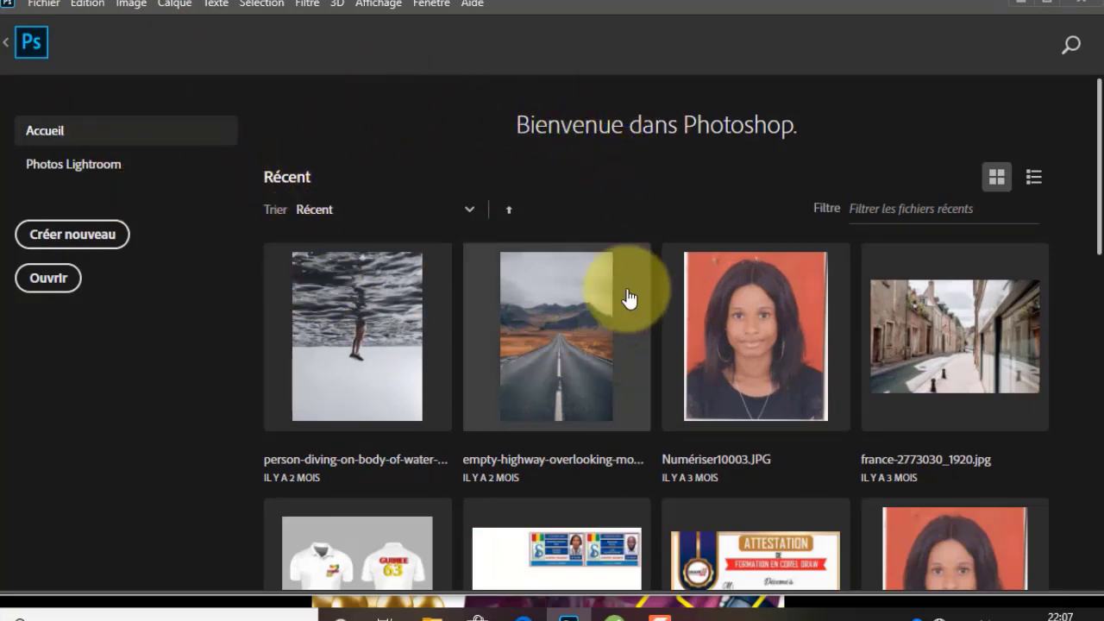
pyautogui.scroll(-1, 845, 380)
pyautogui.scroll(-10, 844, 380)
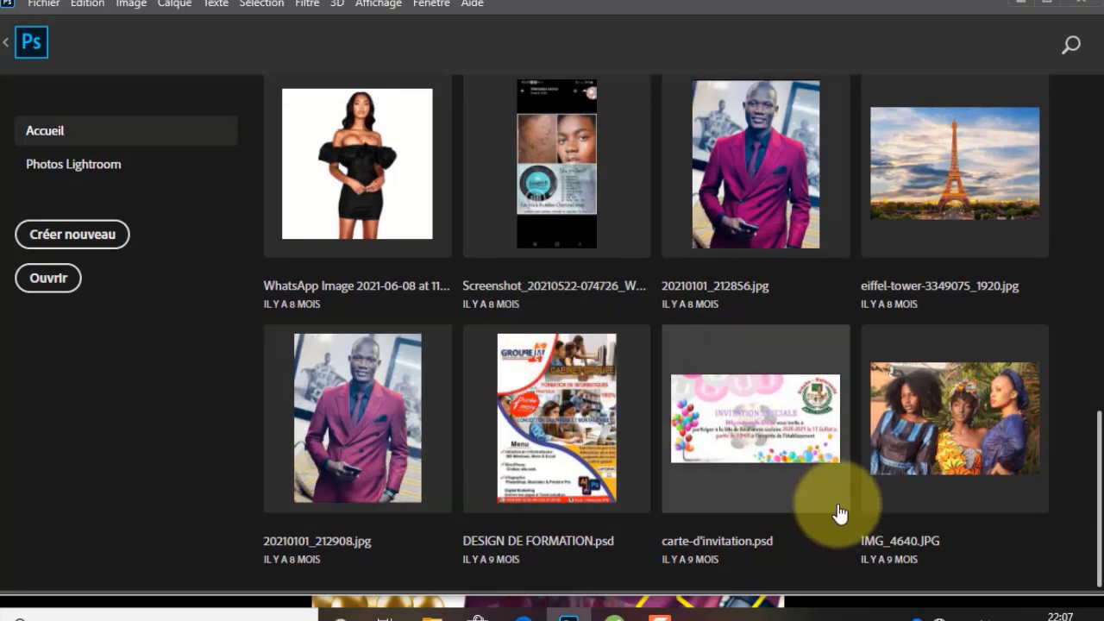
pyautogui.scroll(2, 624, 406)
pyautogui.scroll(-1, 621, 419)
pyautogui.scroll(-1, 562, 425)
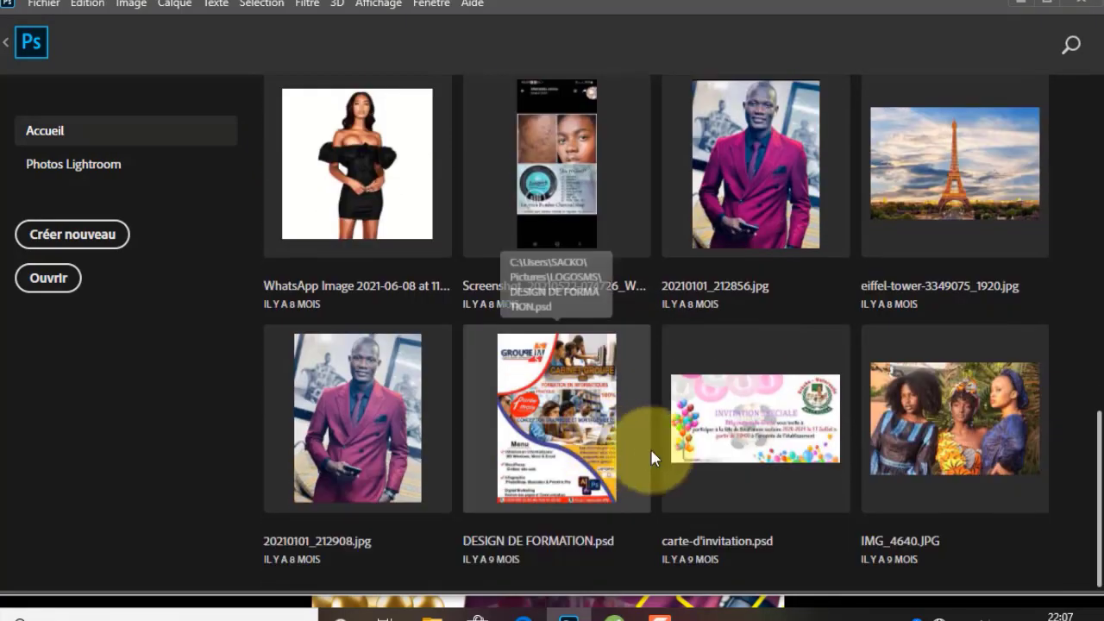
pyautogui.scroll(2, 635, 416)
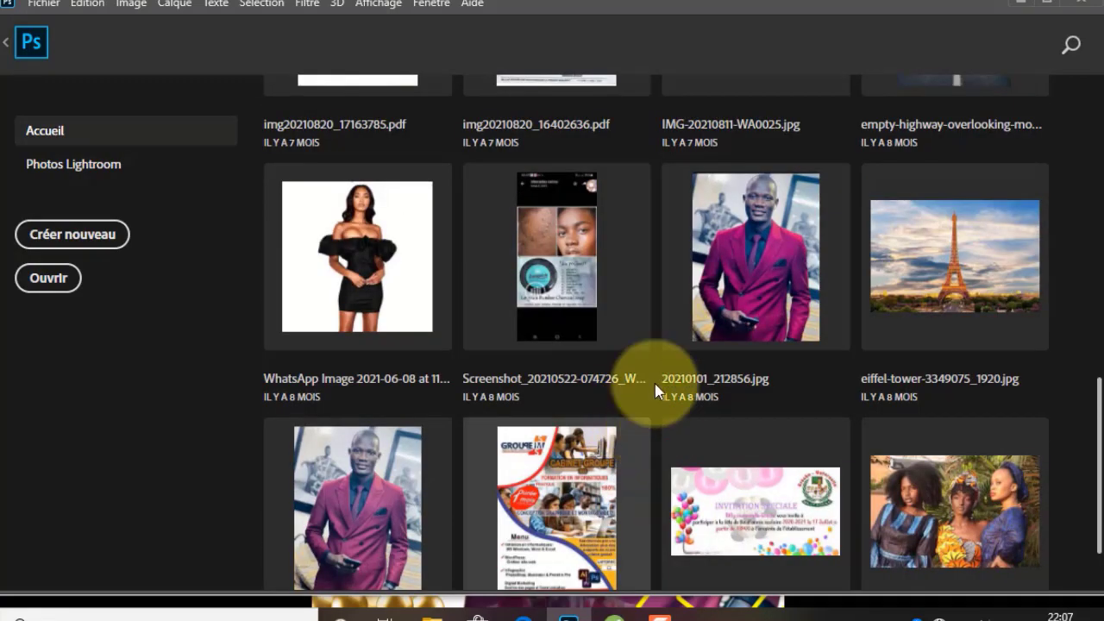
pyautogui.scroll(15, 653, 380)
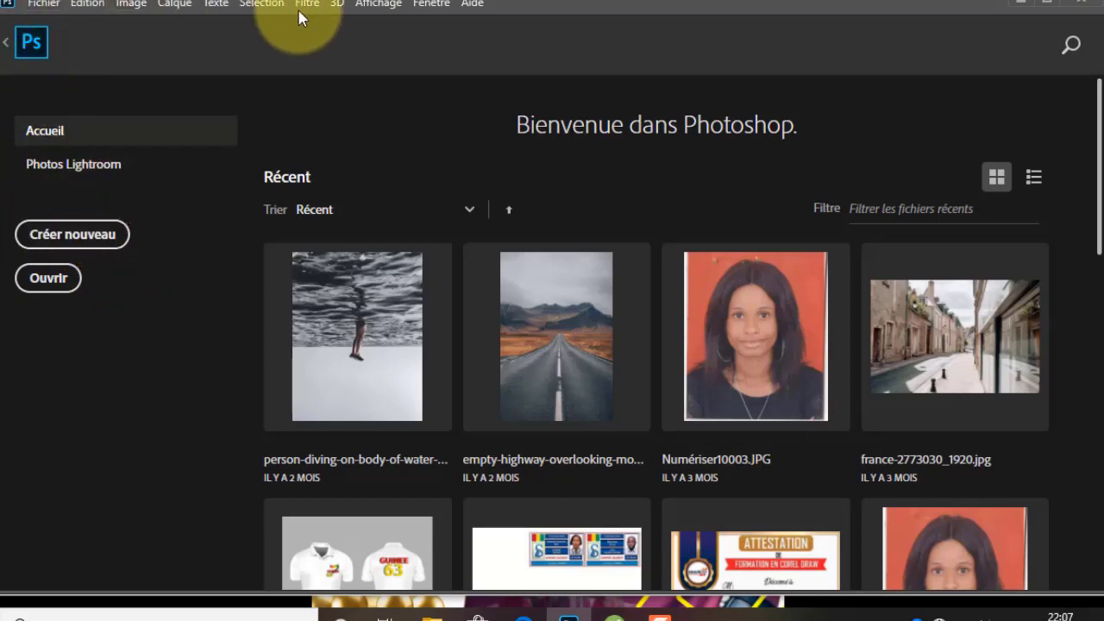
# Start creating a new document so that the document presets and settings are shown.
pyautogui.click(43, 5)
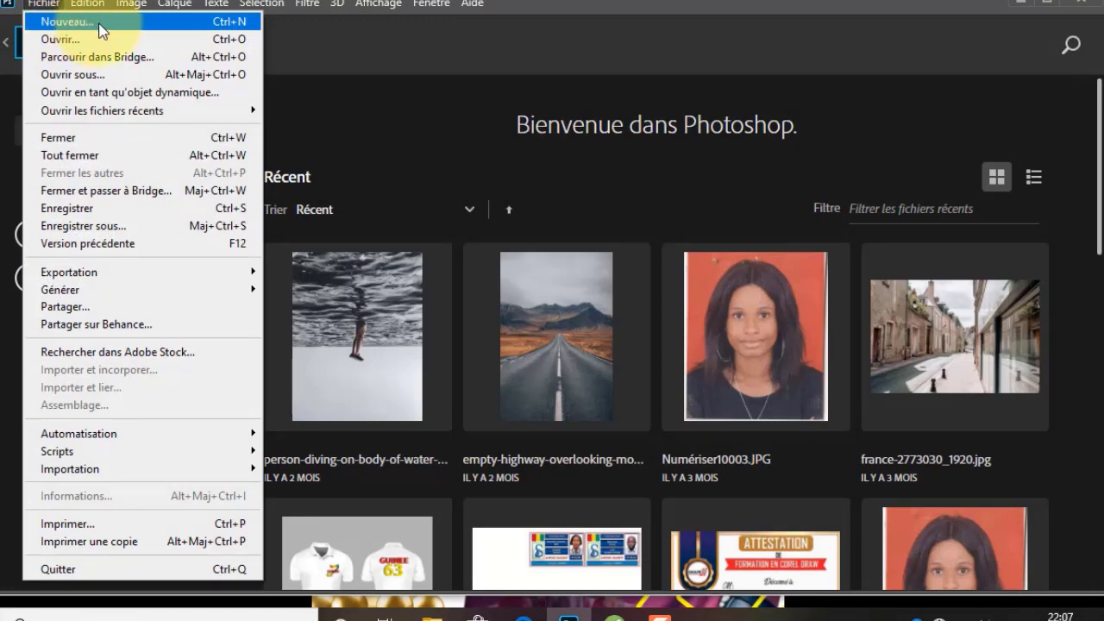
pyautogui.click(39, 5)
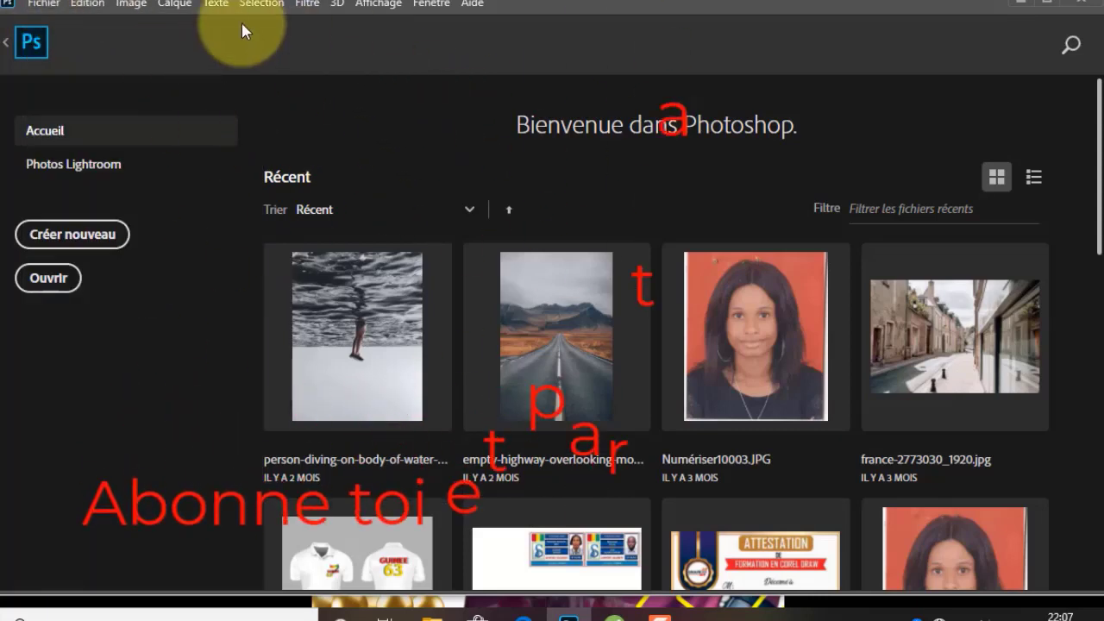
pyautogui.click(101, 239)
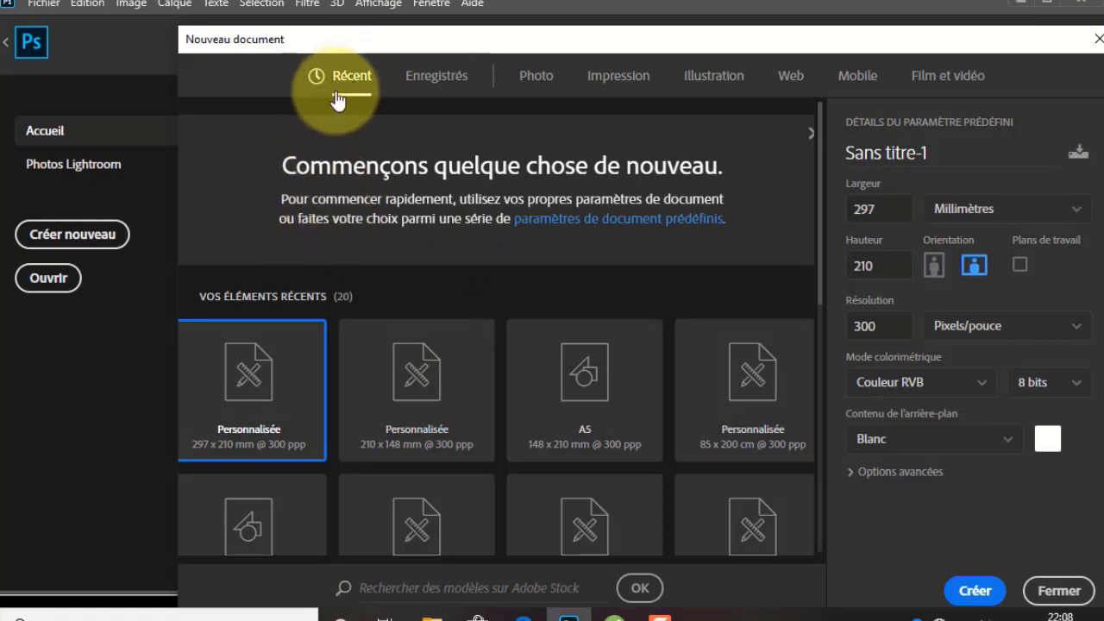
# Look through the recently used document sizes offered for the new document.
pyautogui.scroll(-8, 552, 457)
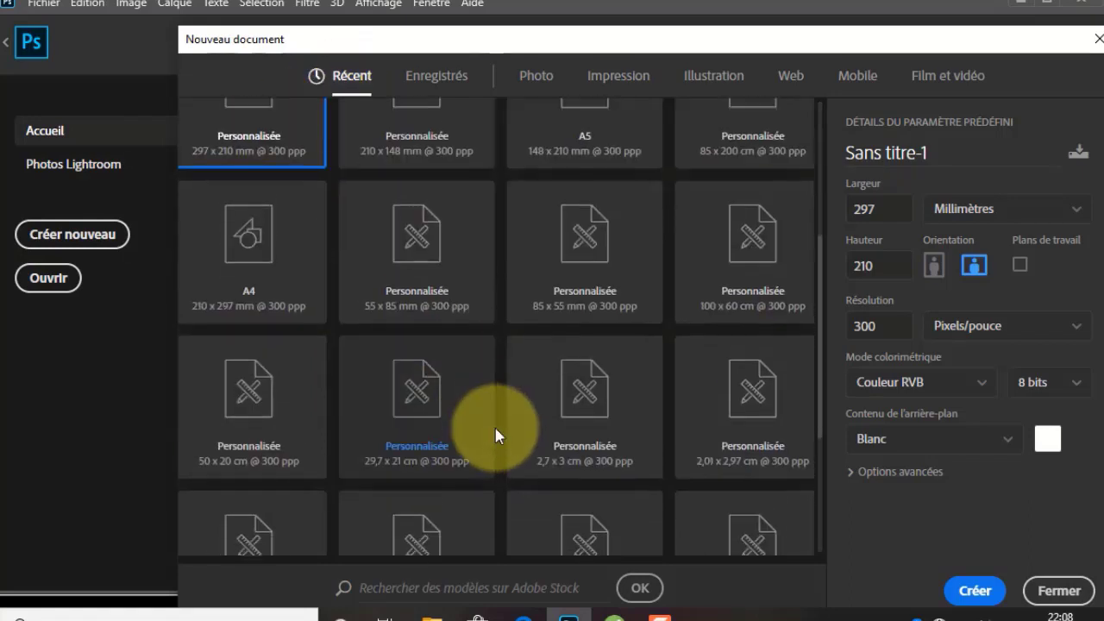
pyautogui.scroll(4, 555, 506)
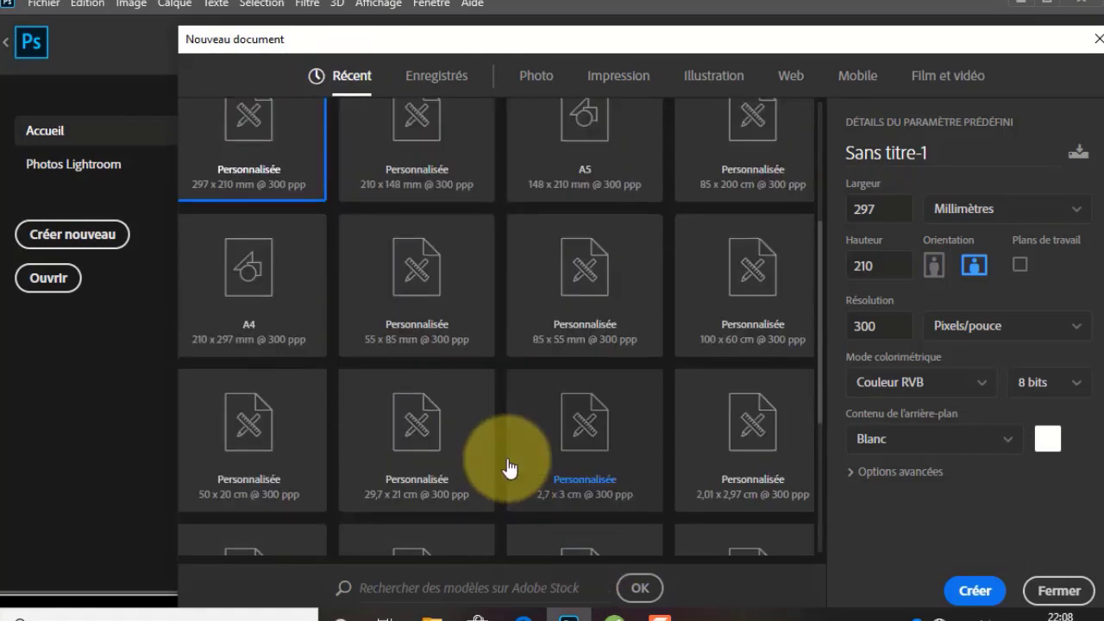
pyautogui.scroll(3, 552, 466)
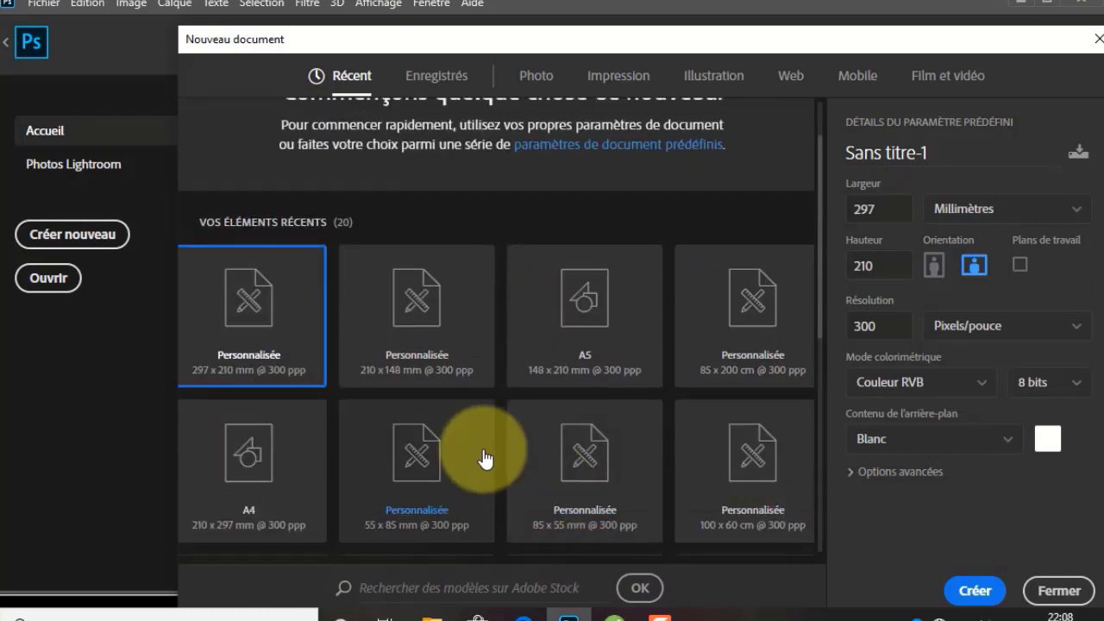
pyautogui.scroll(1, 496, 414)
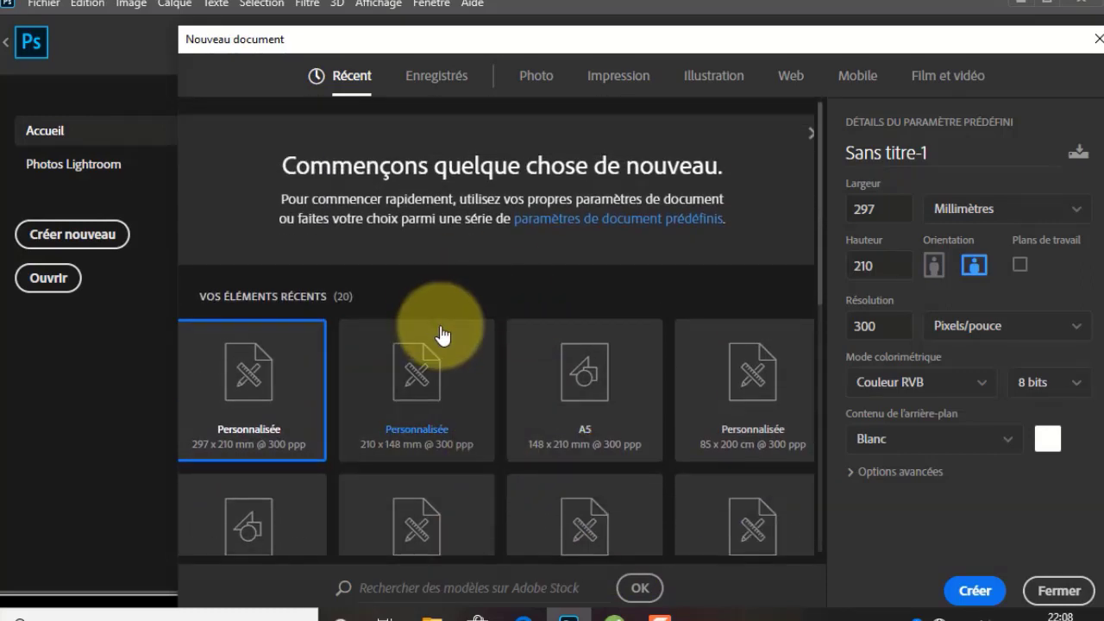
pyautogui.scroll(-5, 537, 370)
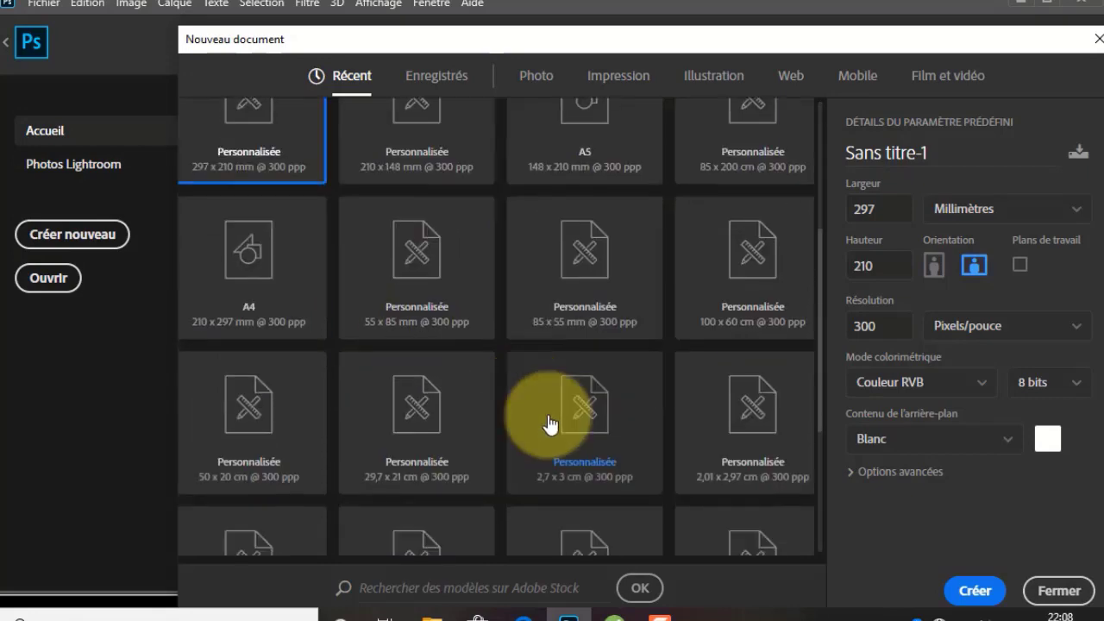
pyautogui.scroll(-2, 552, 513)
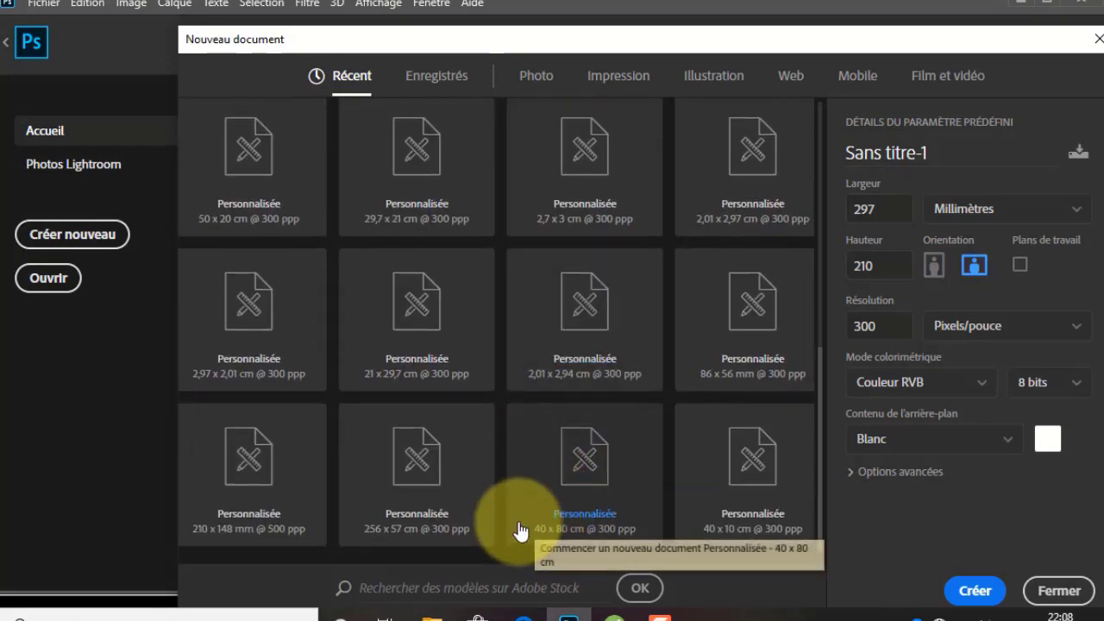
pyautogui.scroll(5, 520, 530)
pyautogui.scroll(3, 517, 526)
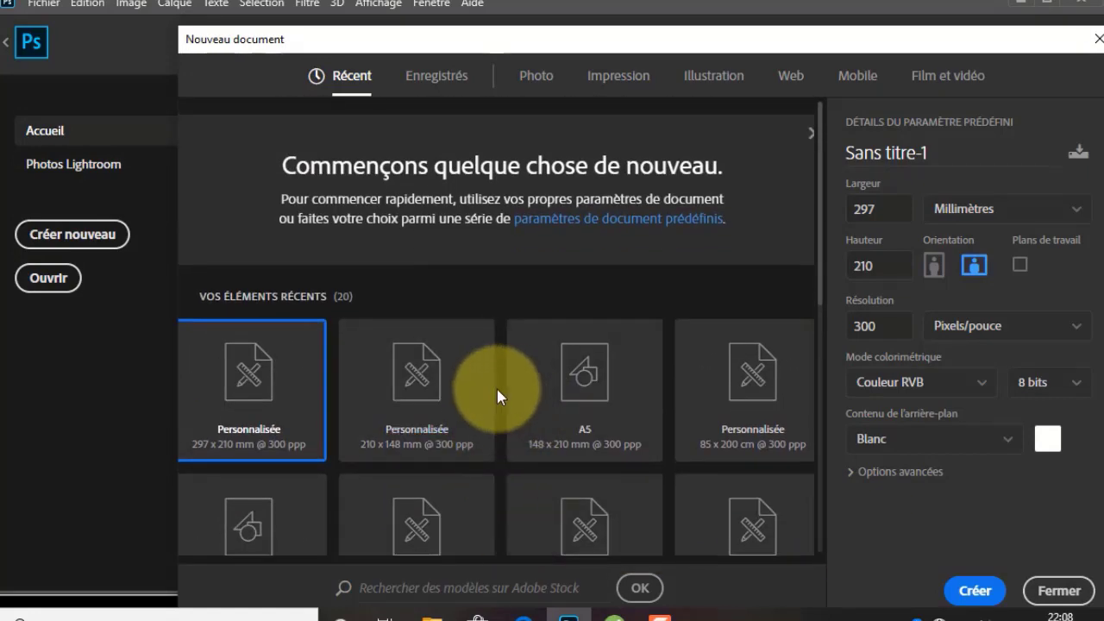
# View the saved presets and the Photo presets, and reposition the new document dialog to show all its settings.
pyautogui.click(435, 78)
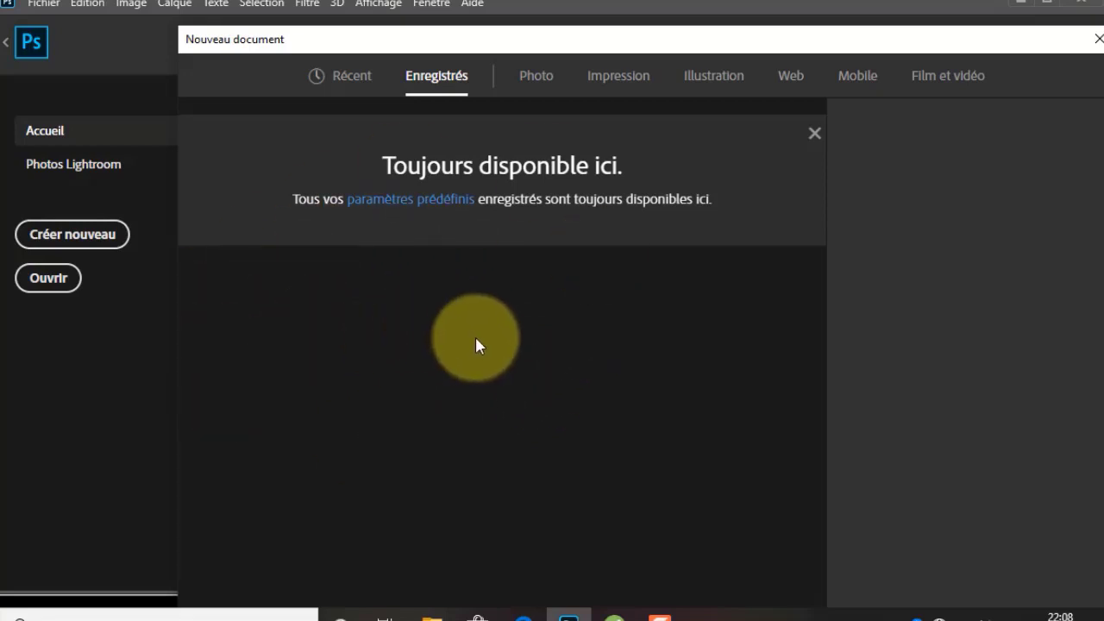
pyautogui.click(536, 84)
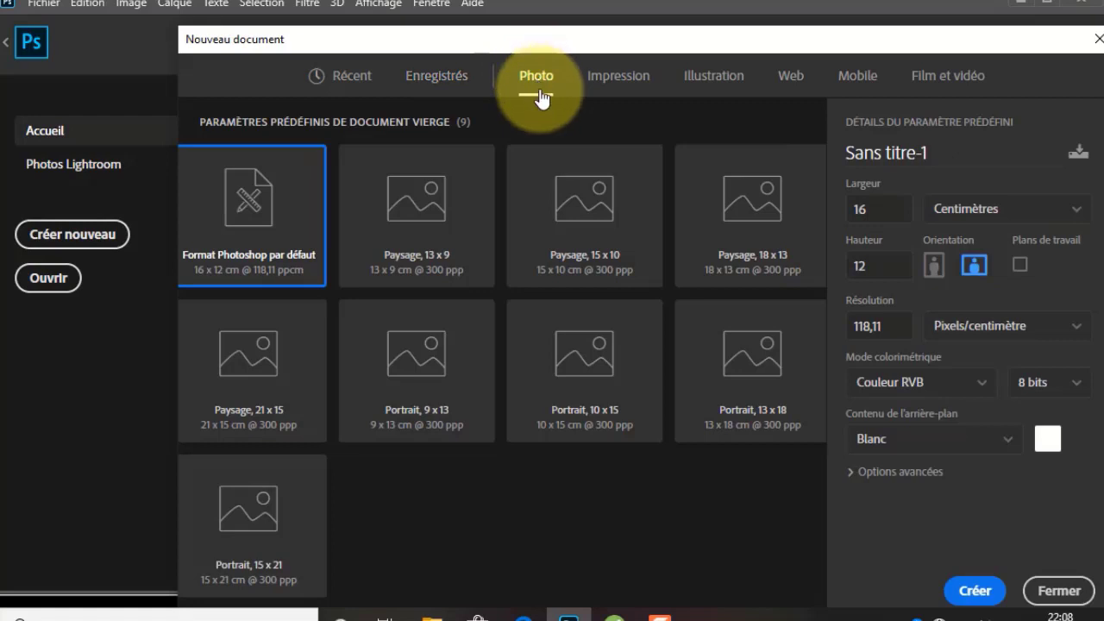
pyautogui.moveTo(581, 49); pyautogui.dragTo(543, 44)
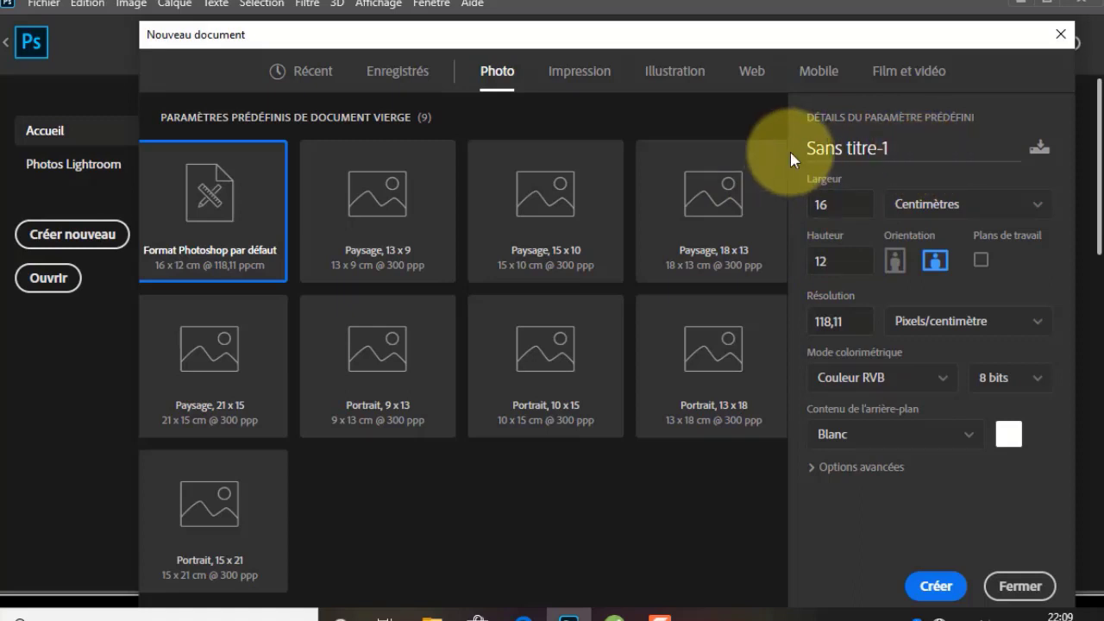
# Examine the width and height values of the default Photo preset and the available measurement units.
pyautogui.click(839, 204)
pyautogui.click(835, 205)
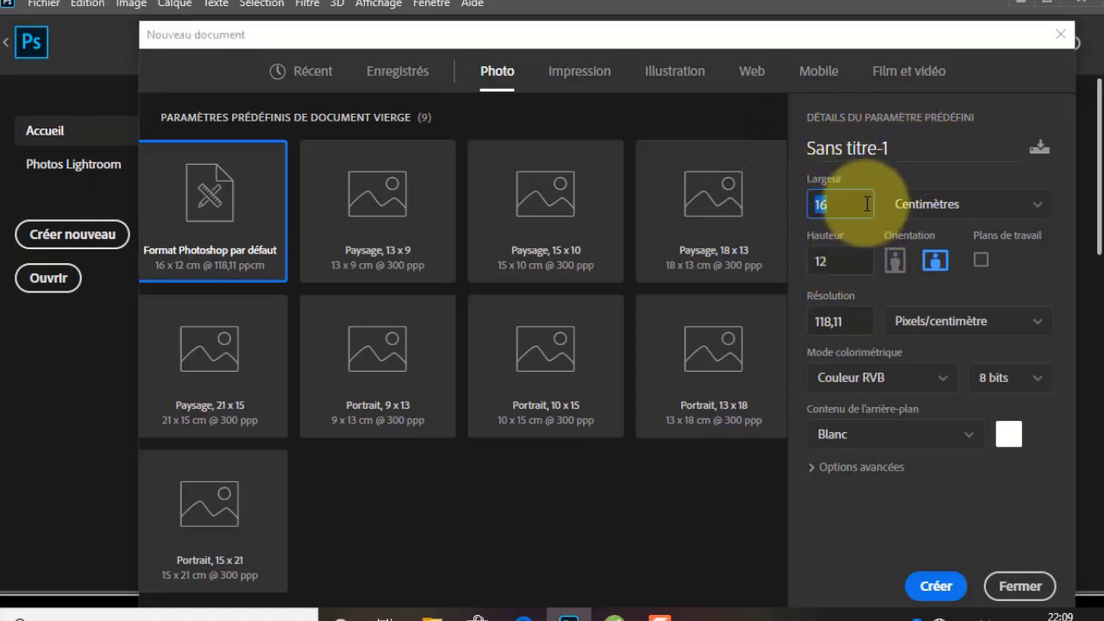
pyautogui.click(841, 245)
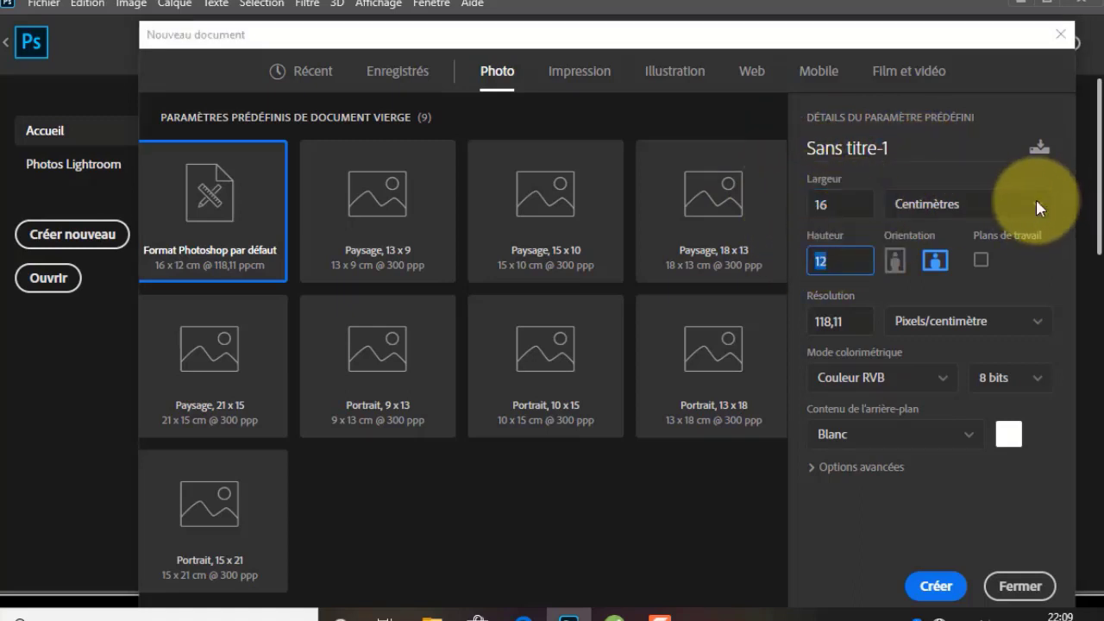
pyautogui.click(1036, 198)
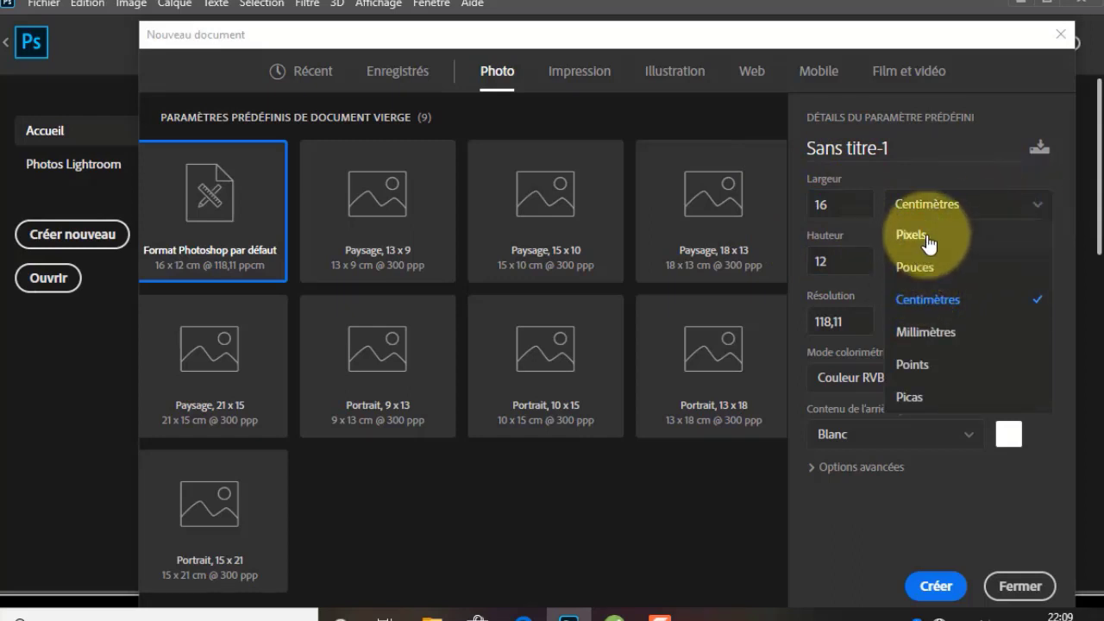
pyautogui.click(1037, 207)
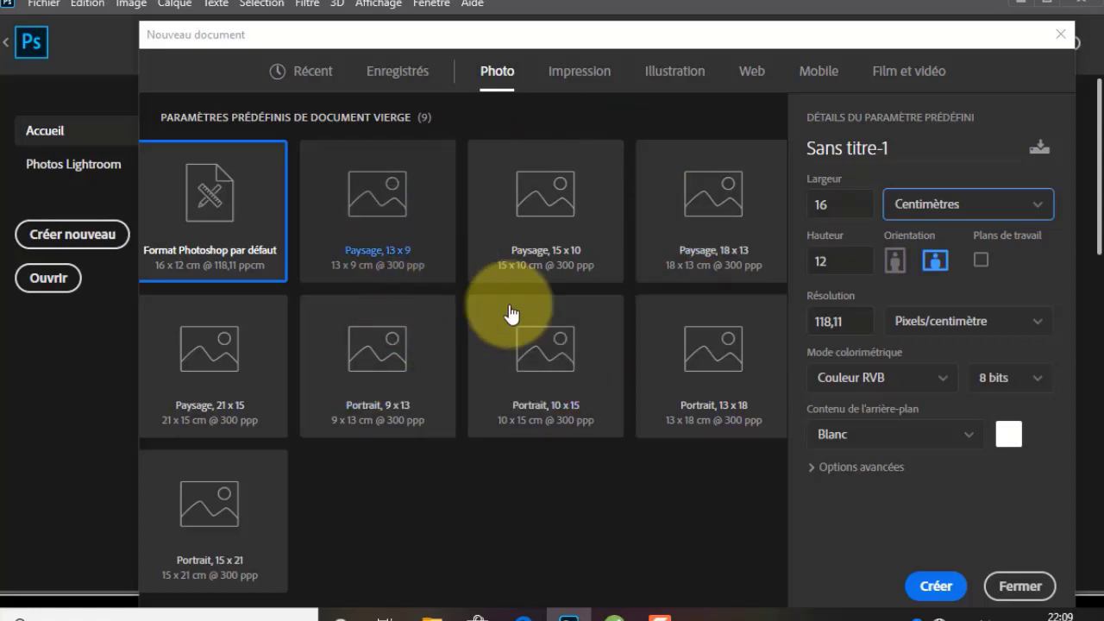
pyautogui.doubleClick(834, 205)
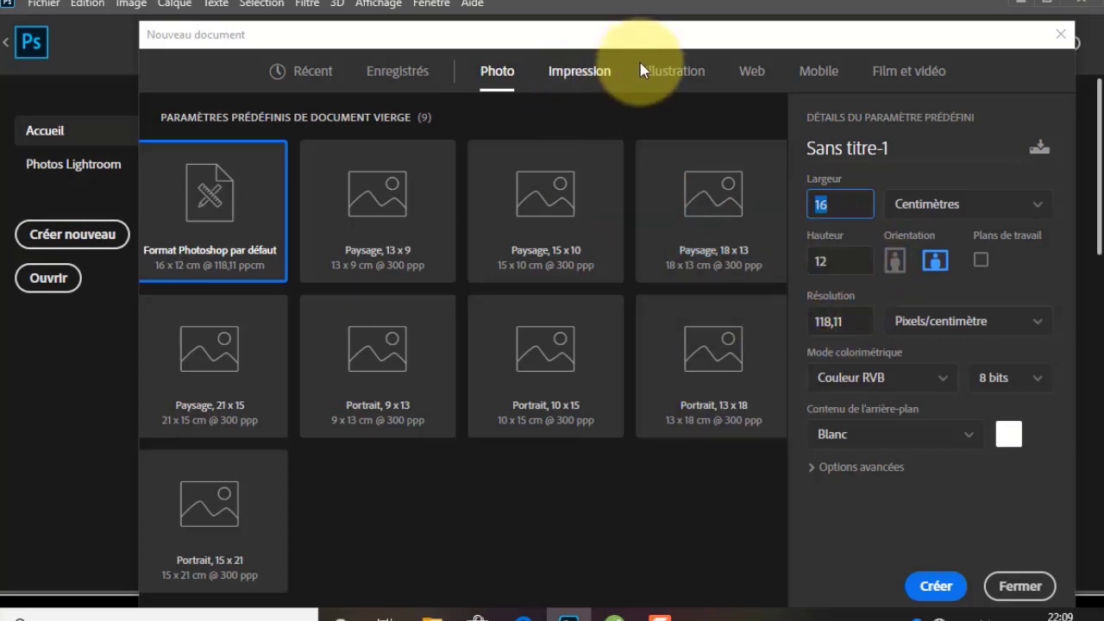
# Look through the Impression (print) presets for the new document, from Lettre to DL.
pyautogui.click(585, 79)
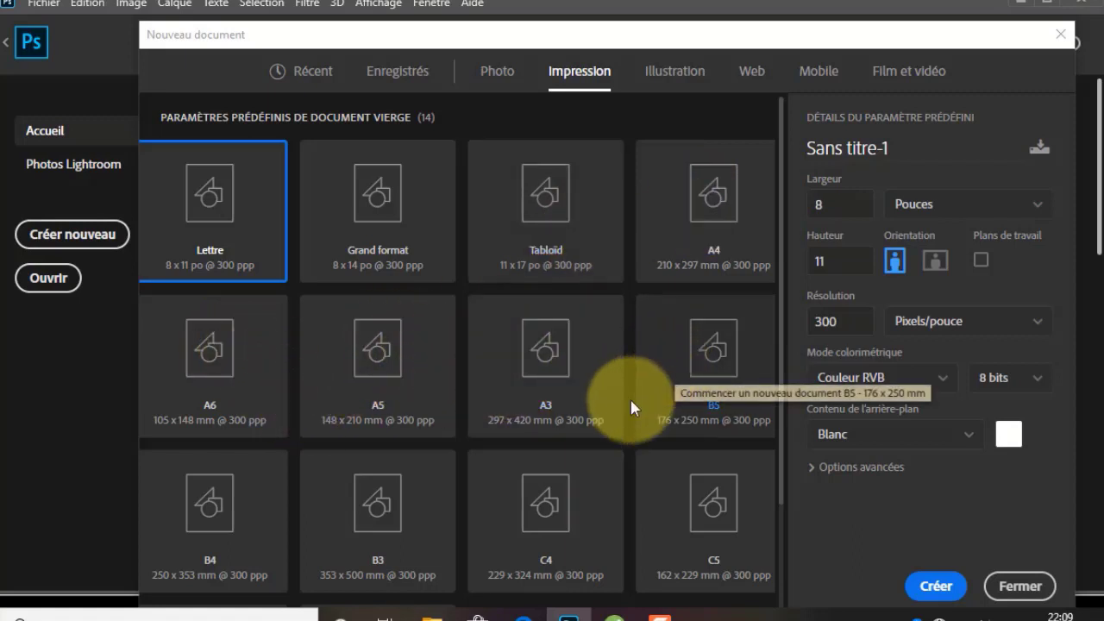
pyautogui.scroll(-2, 621, 403)
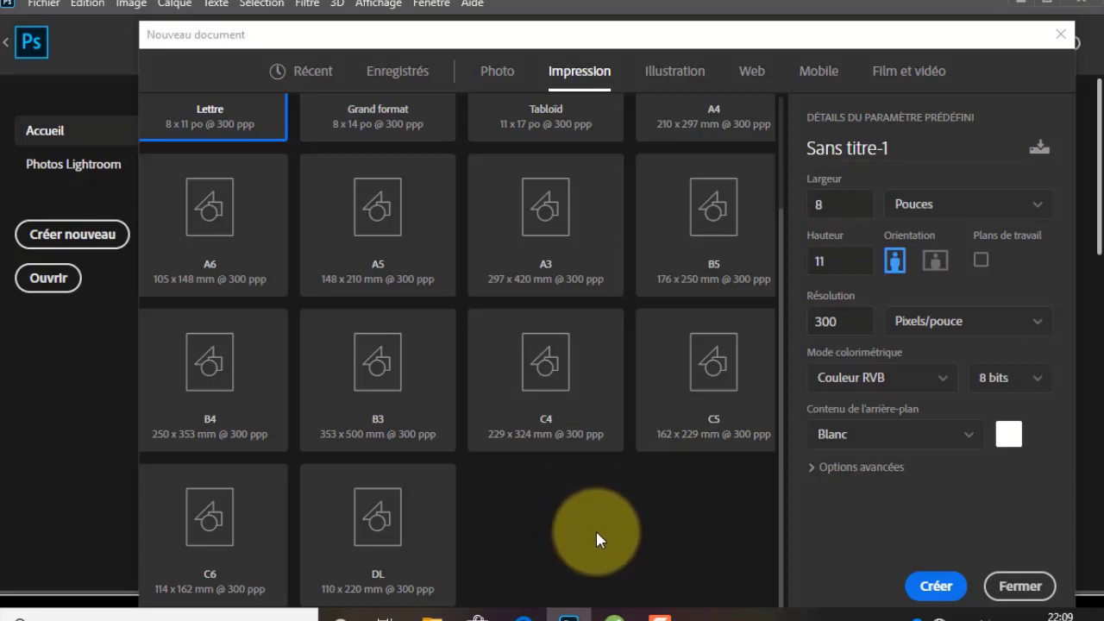
pyautogui.scroll(2, 572, 526)
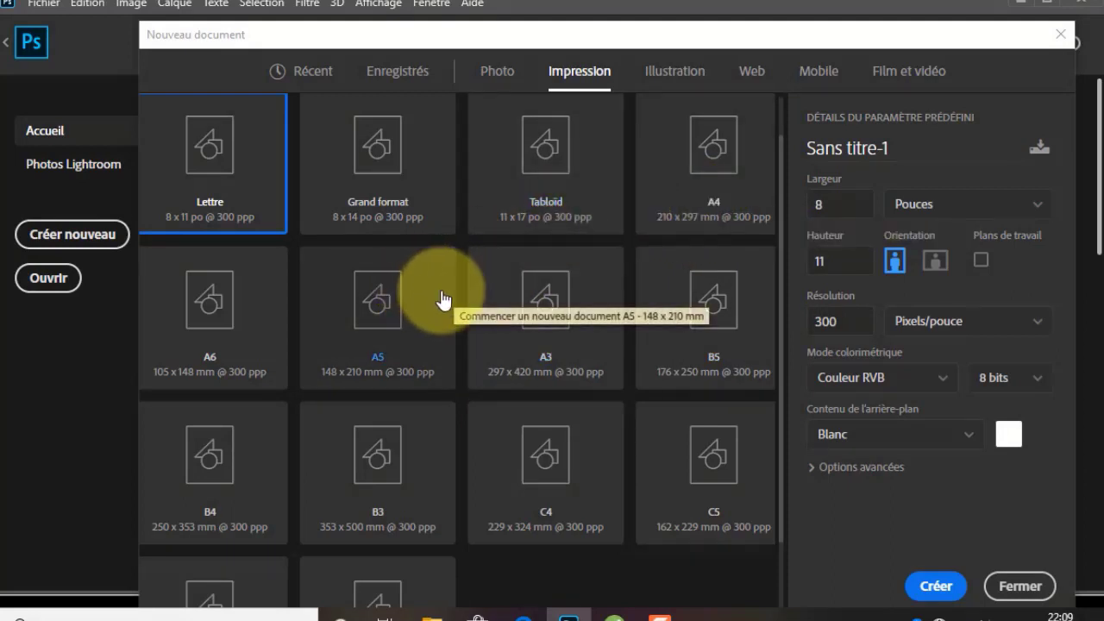
pyautogui.scroll(1, 609, 330)
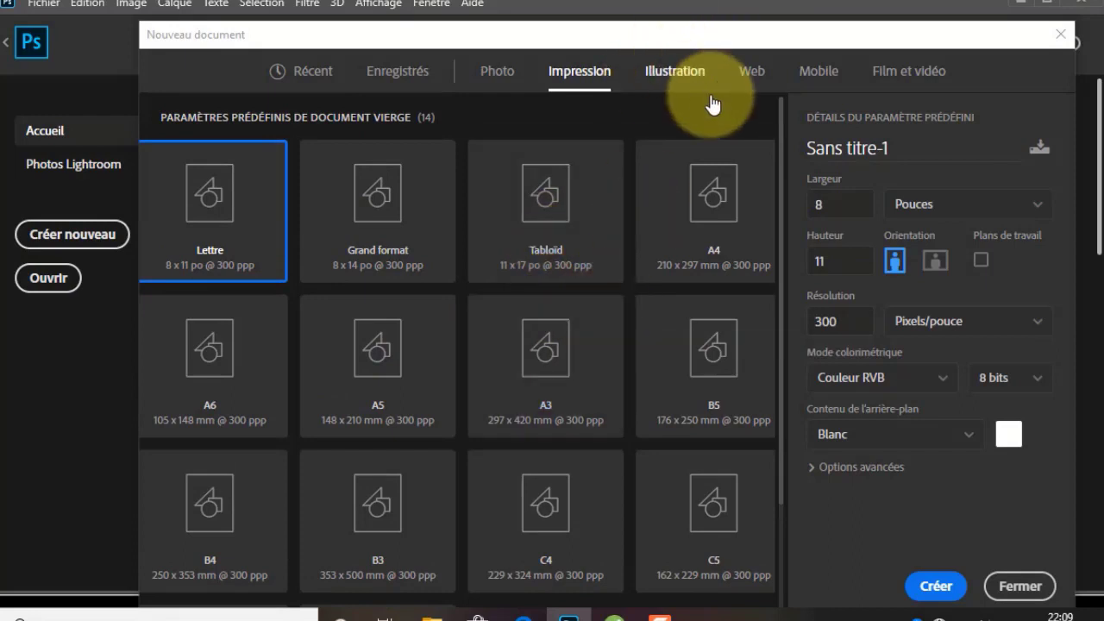
# View the Illustration and Web presets and examine the width and height values they set.
pyautogui.click(682, 82)
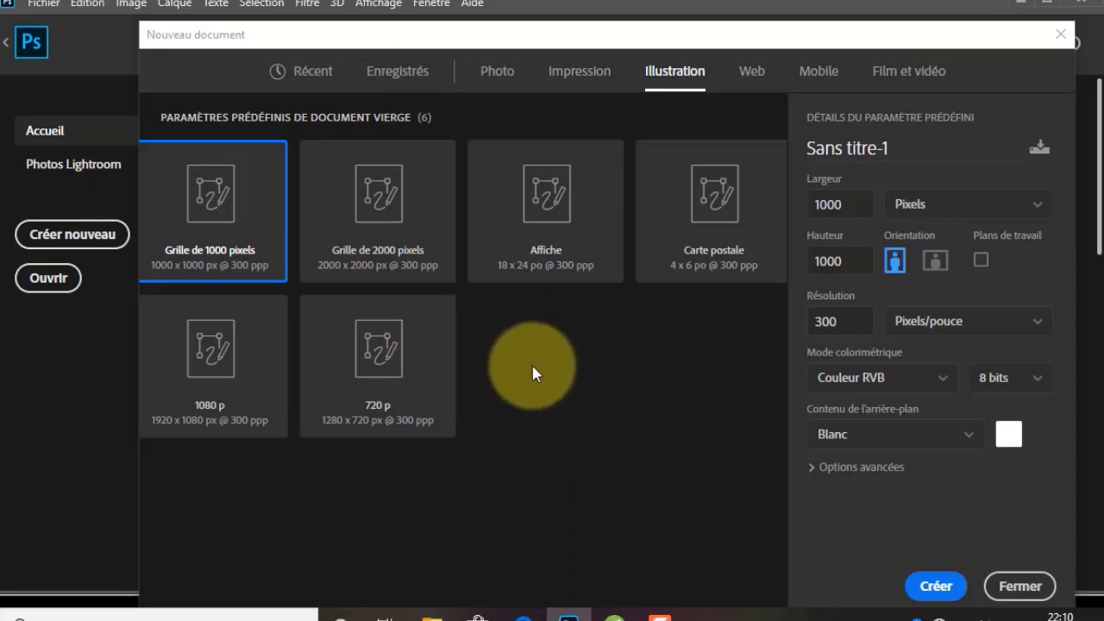
pyautogui.doubleClick(848, 197)
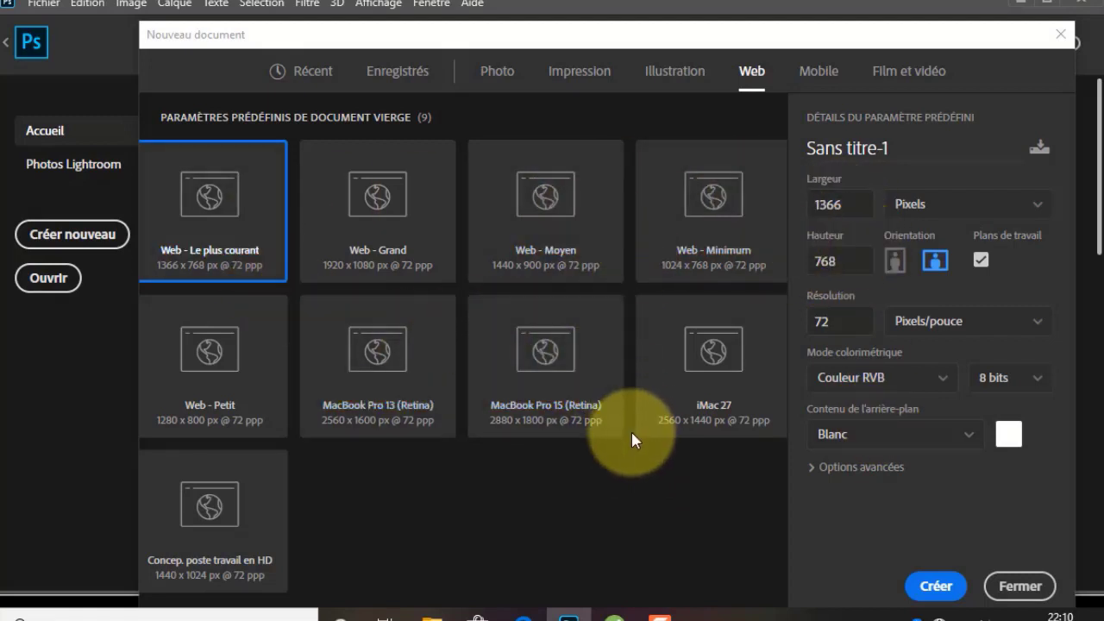
pyautogui.click(828, 204)
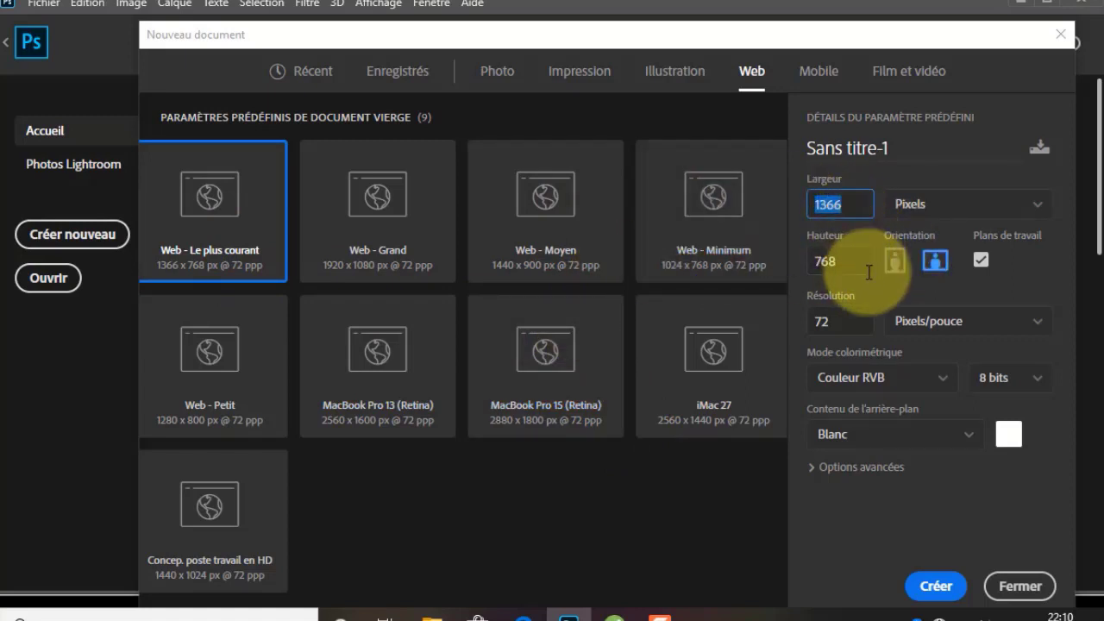
pyautogui.click(842, 263)
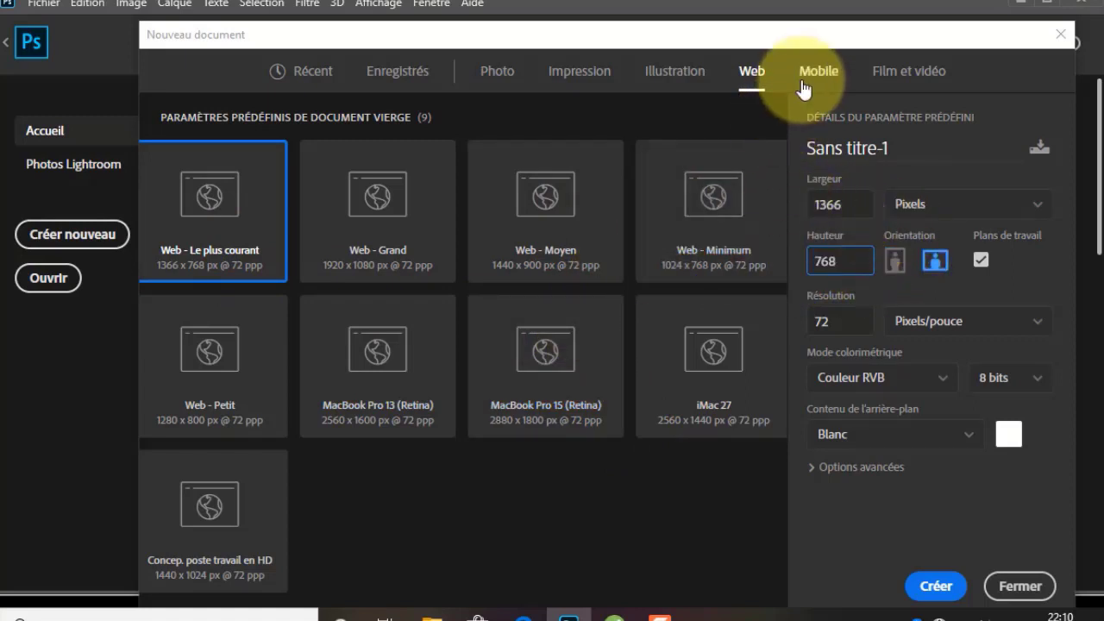
# Look through the Mobile presets for the new document and examine the width and height values of the iPhone X preset.
pyautogui.click(815, 72)
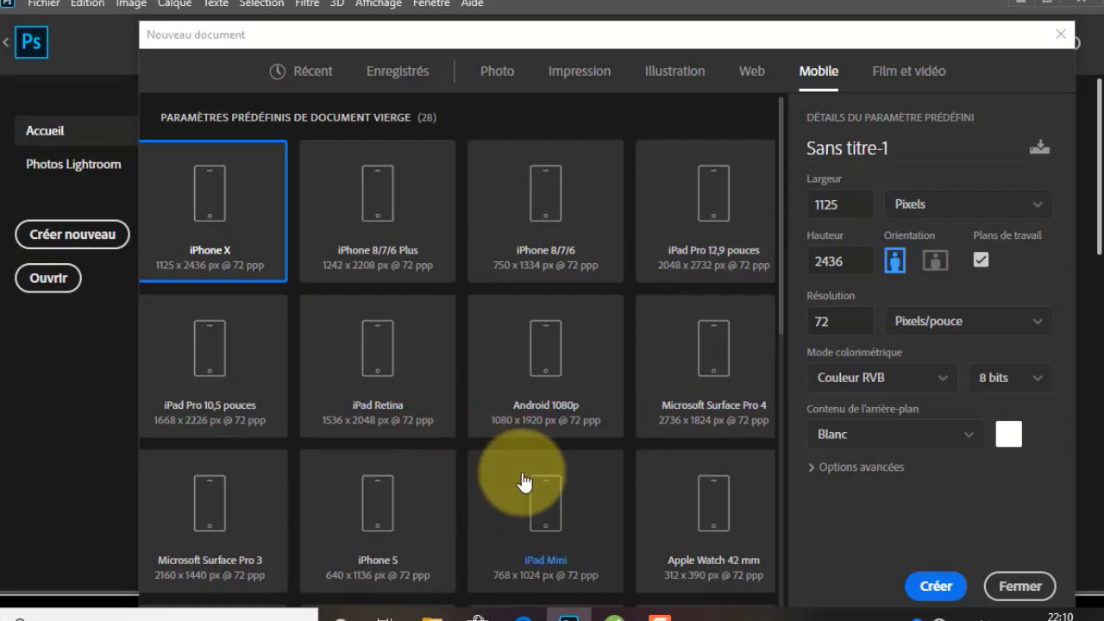
pyautogui.scroll(-7, 491, 470)
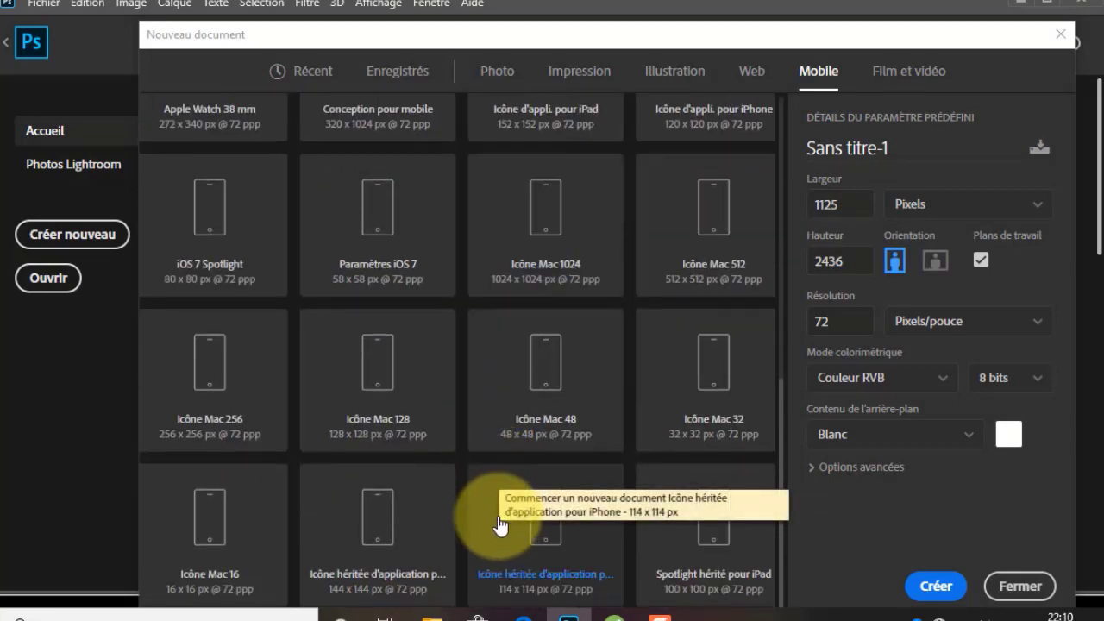
pyautogui.scroll(3, 493, 483)
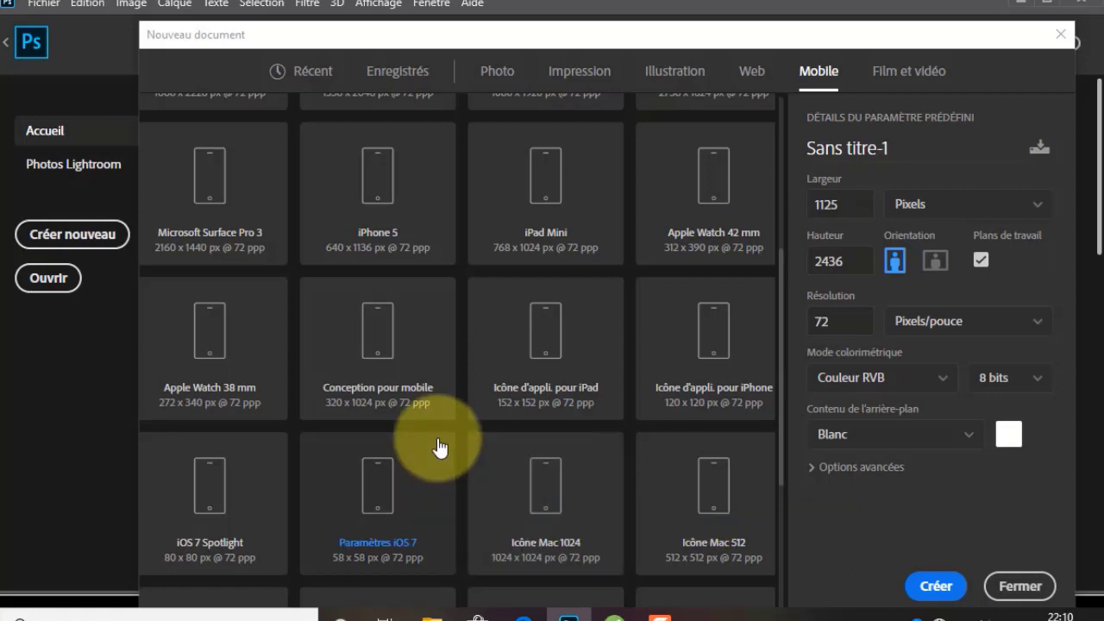
pyautogui.scroll(3, 440, 445)
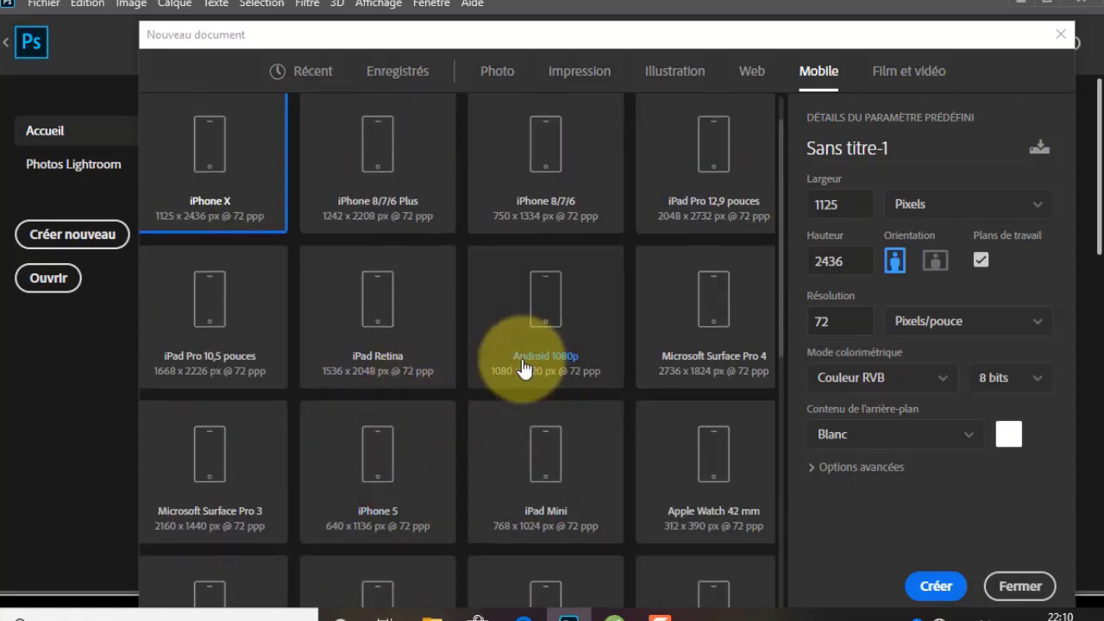
pyautogui.scroll(1, 565, 330)
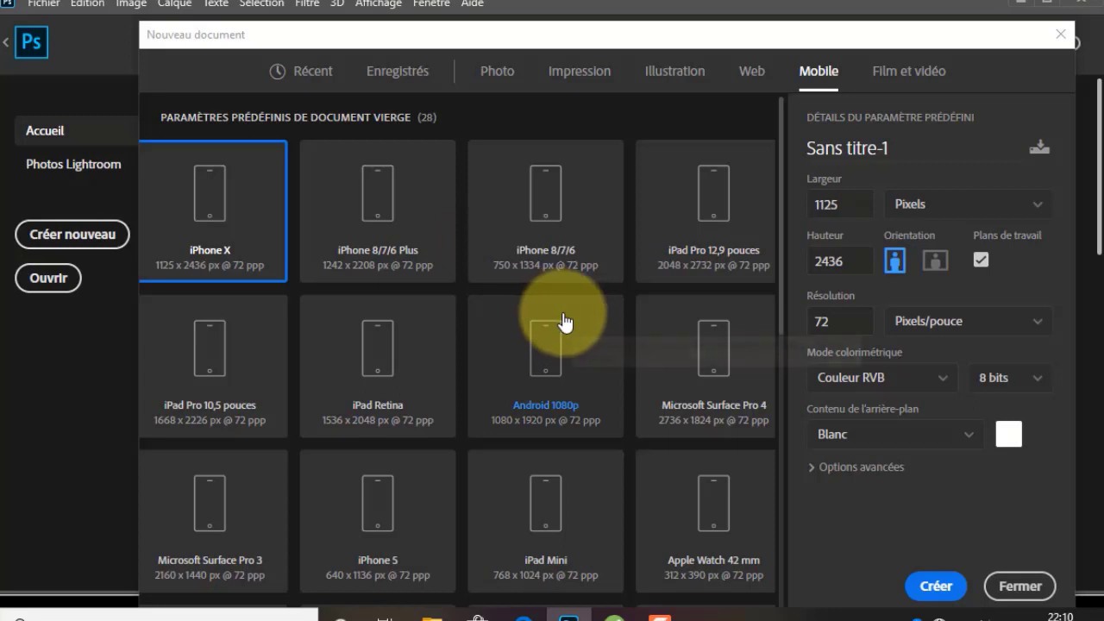
pyautogui.click(828, 204)
pyautogui.click(810, 260)
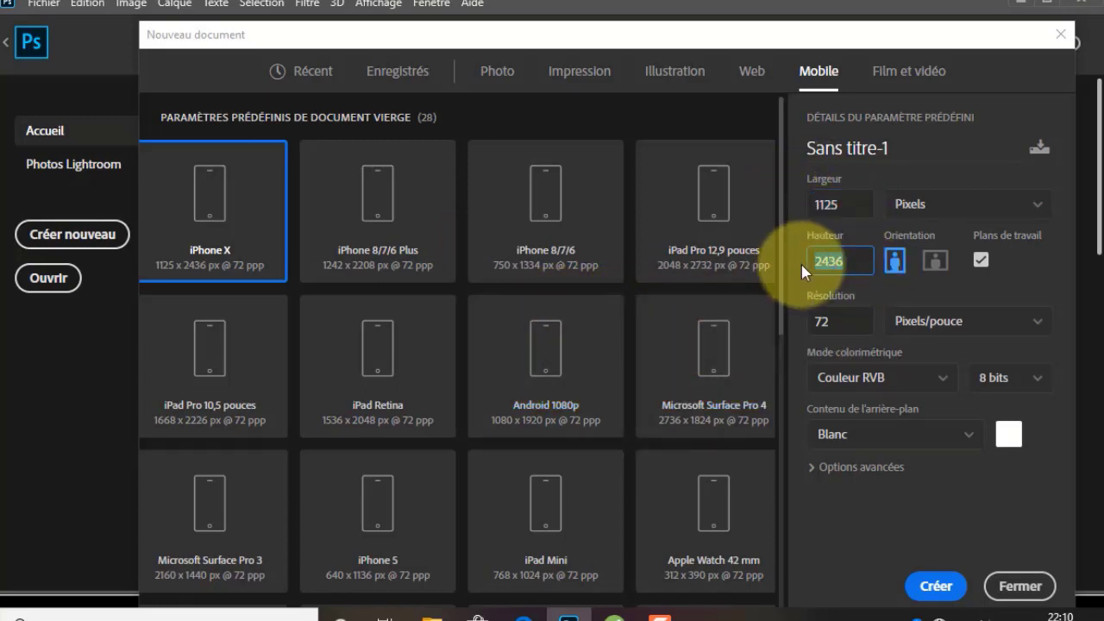
# Look through the Film et vidéo presets, from HDTV 1080 p to Film (8K).
pyautogui.click(908, 73)
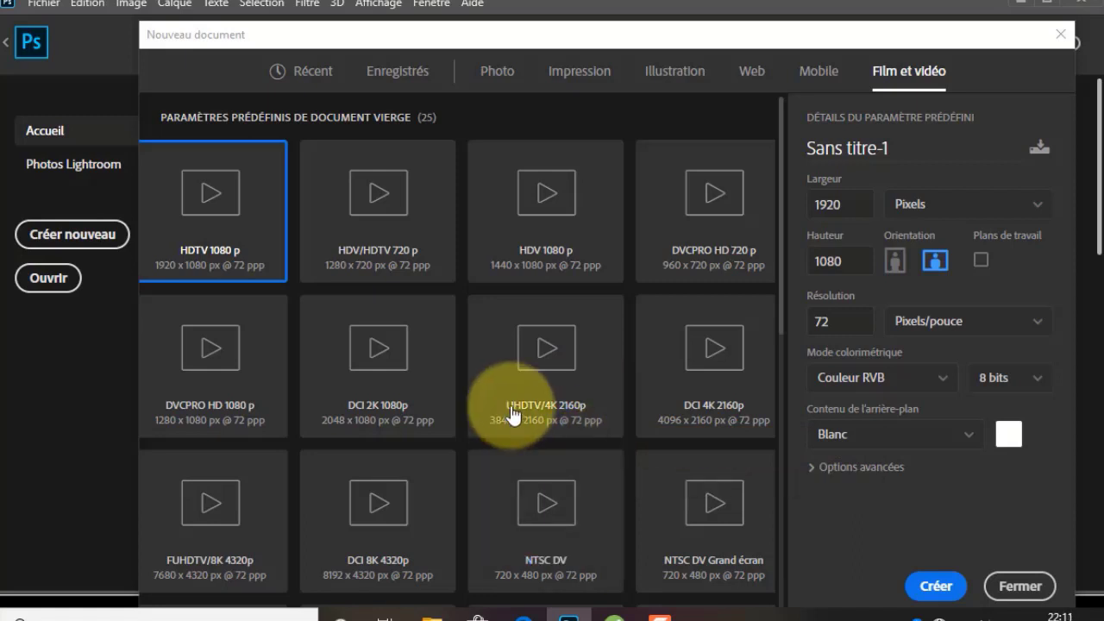
pyautogui.scroll(-1, 552, 440)
pyautogui.scroll(-5, 544, 427)
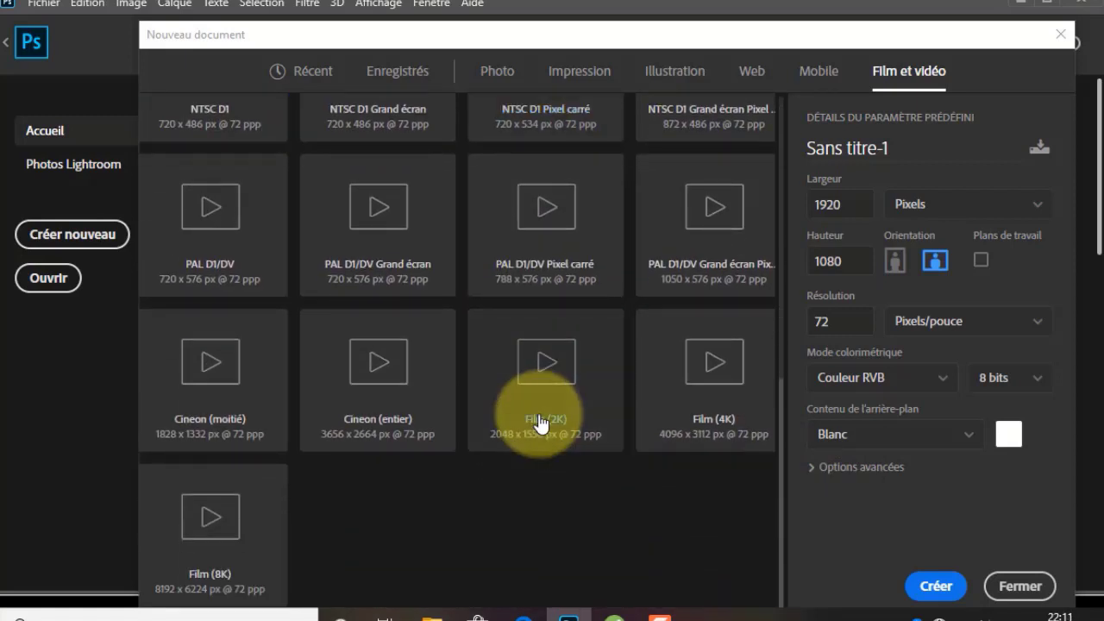
pyautogui.scroll(-4, 414, 399)
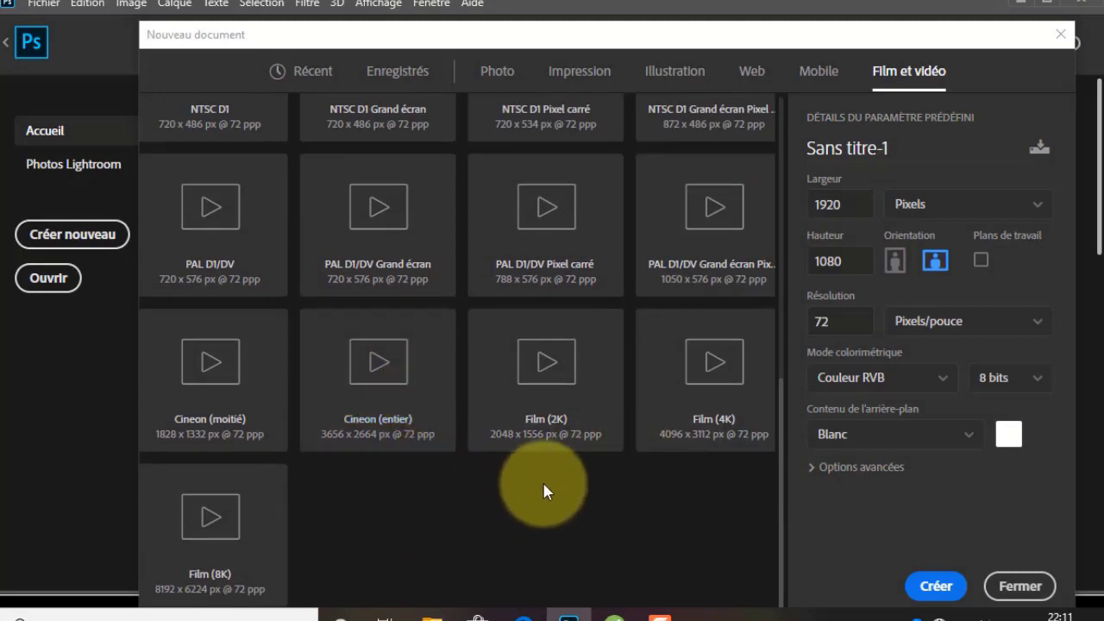
pyautogui.scroll(4, 552, 472)
pyautogui.scroll(4, 569, 466)
# Select the NTSC D1 Pixel carré video preset and examine the width and height values it sets.
pyautogui.click(509, 263)
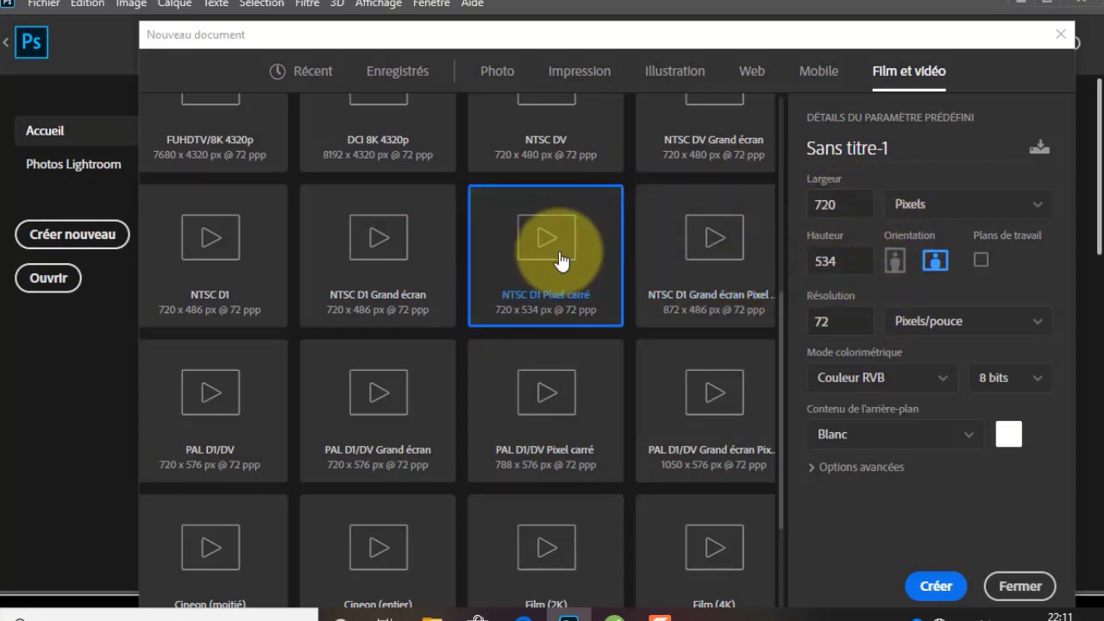
pyautogui.scroll(3, 548, 250)
pyautogui.scroll(2, 549, 259)
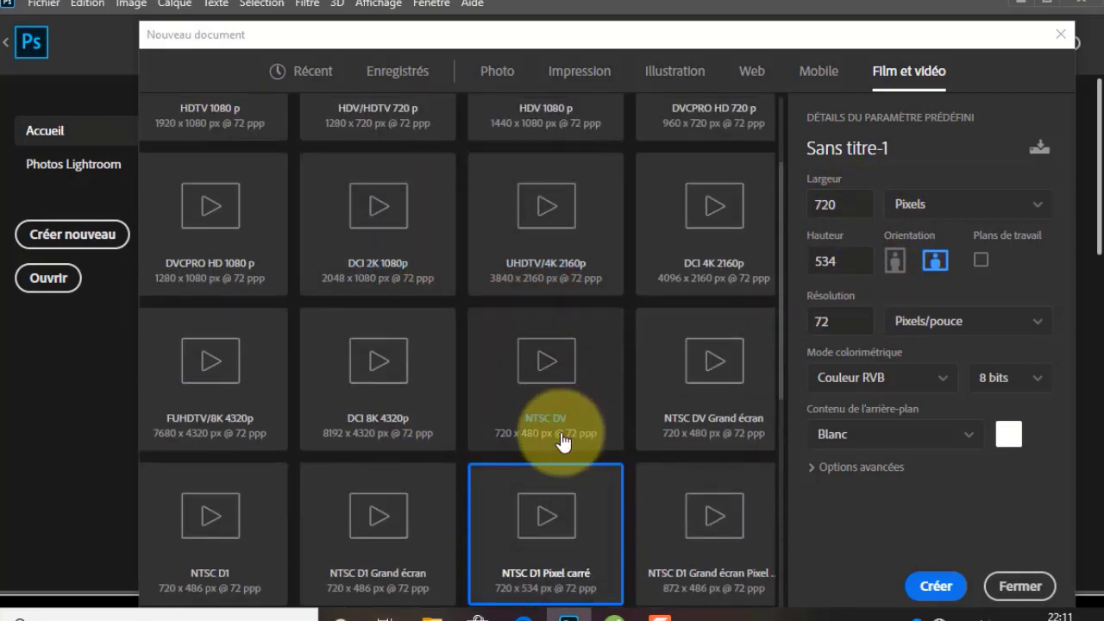
pyautogui.scroll(-6, 672, 362)
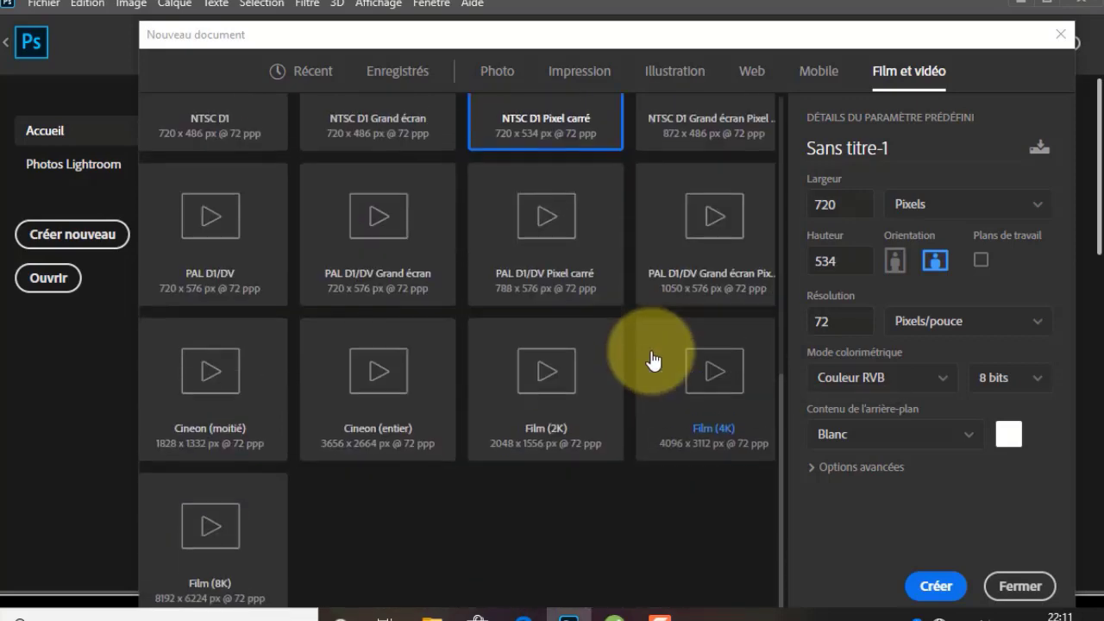
pyautogui.scroll(3, 653, 360)
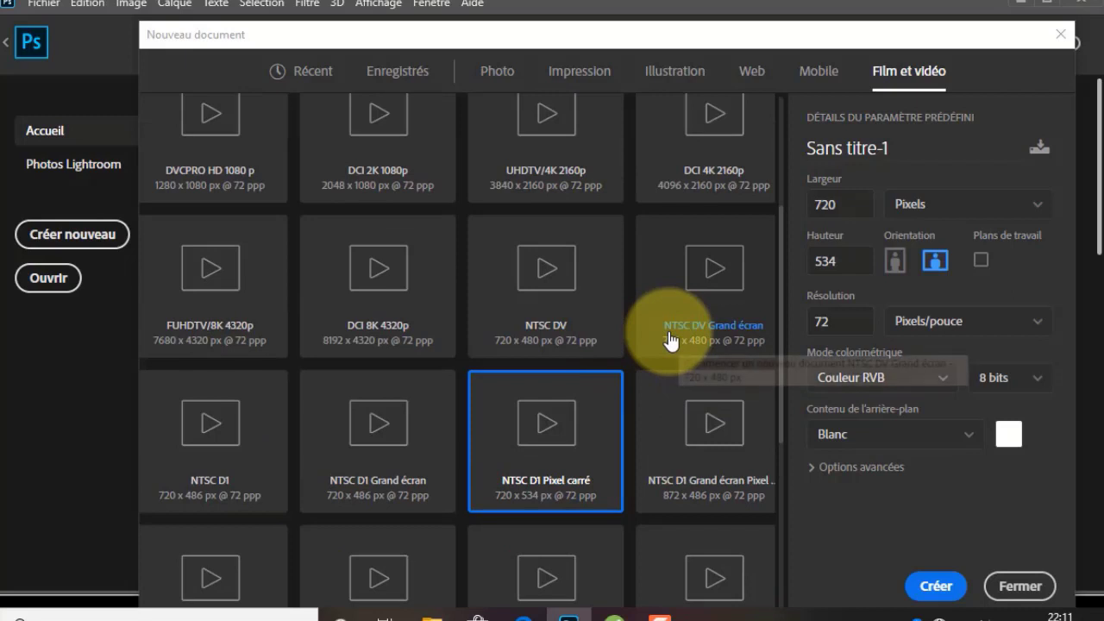
pyautogui.click(836, 206)
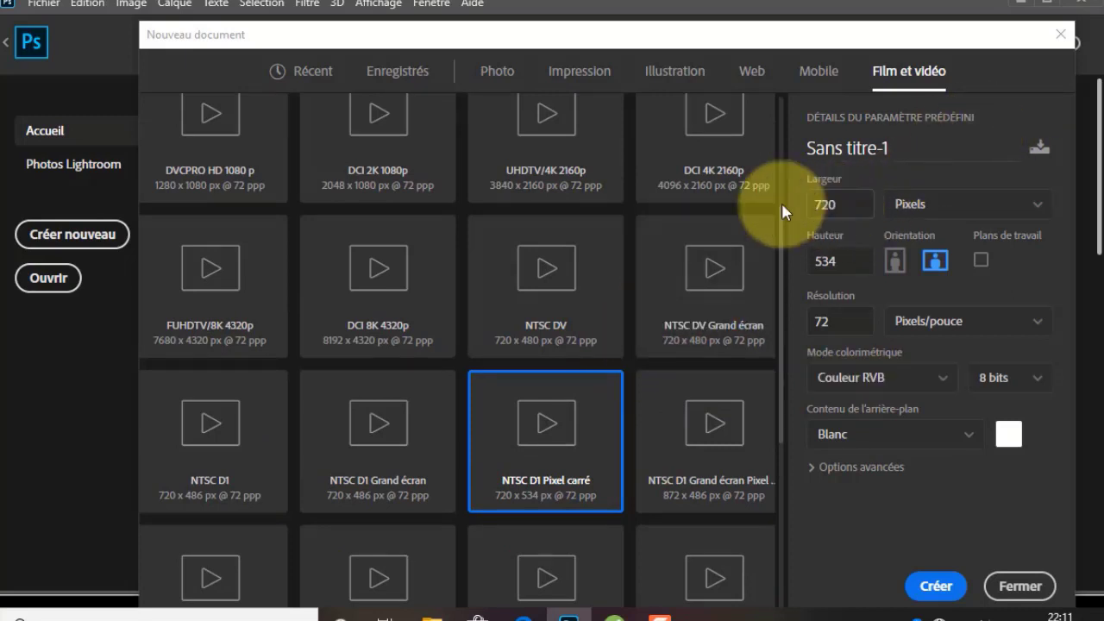
pyautogui.click(826, 261)
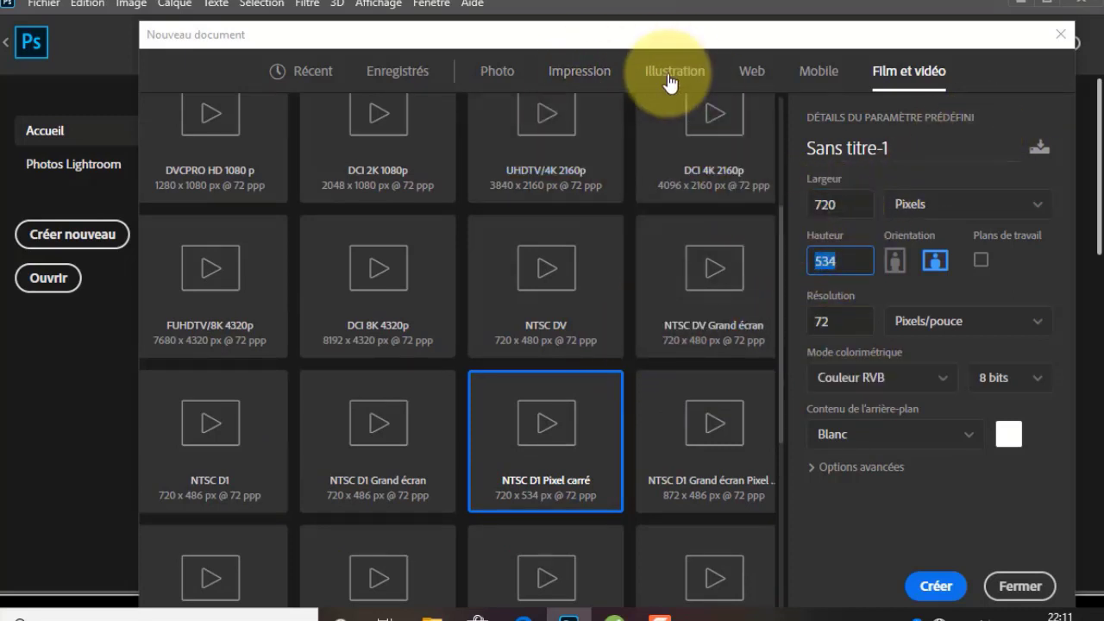
# Choose the A4 preset from the Impression category and name the document "mon premier pro".
pyautogui.click(575, 74)
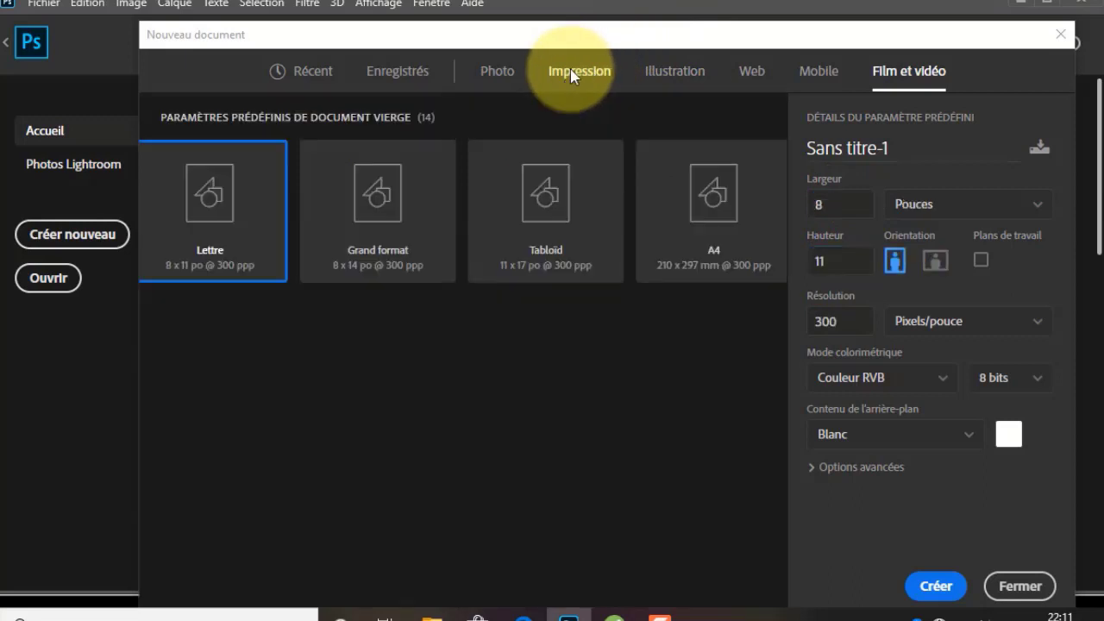
pyautogui.click(707, 226)
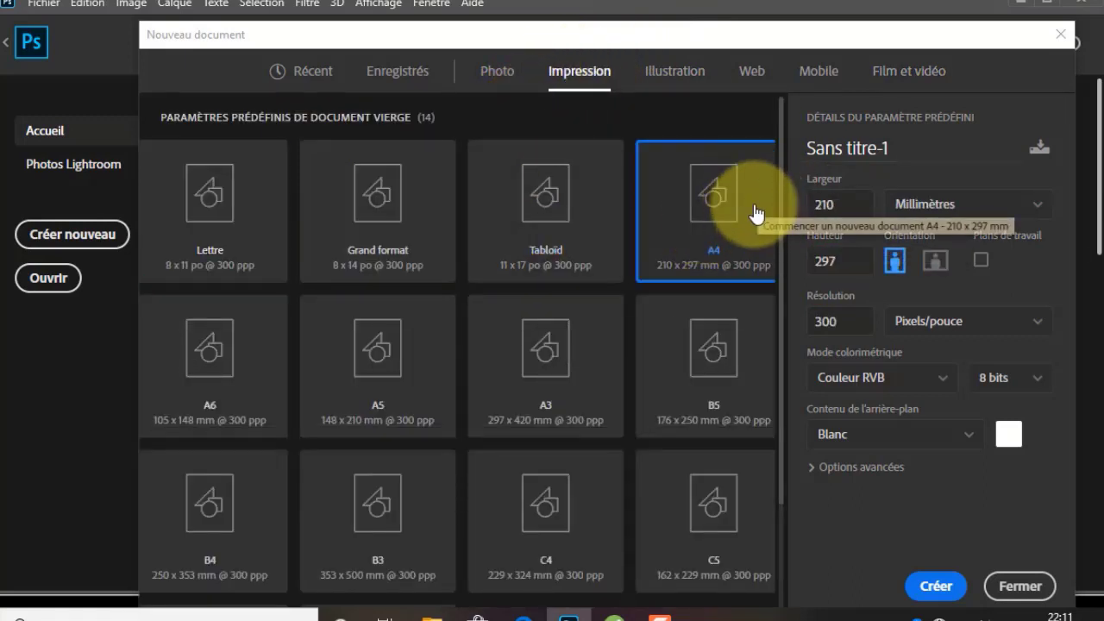
pyautogui.moveTo(897, 149); pyautogui.dragTo(752, 138)
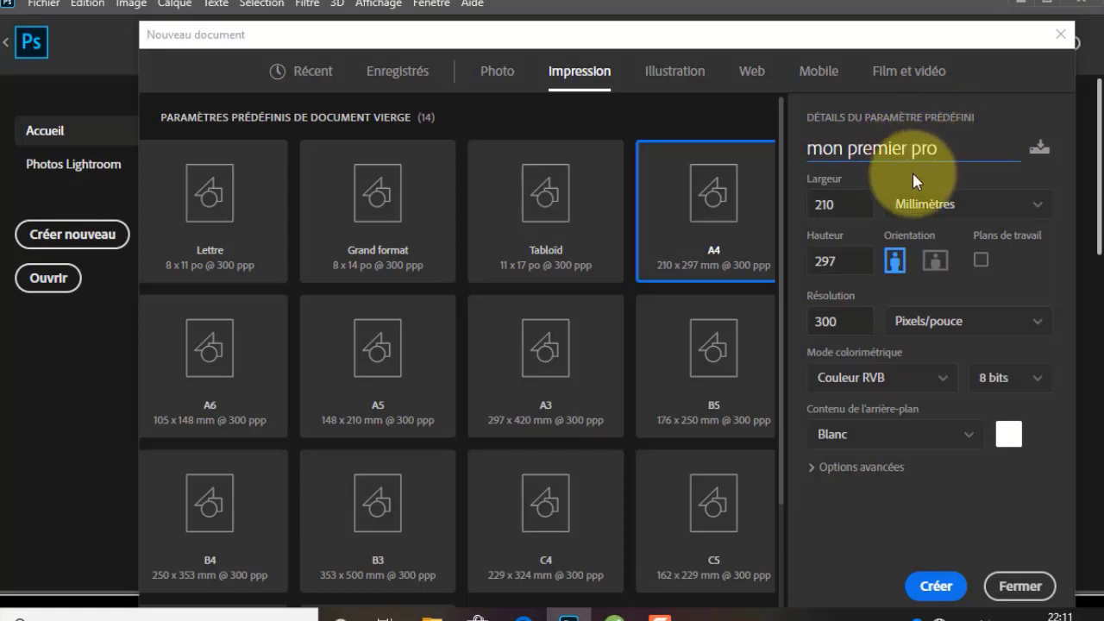
pyautogui.click(942, 138)
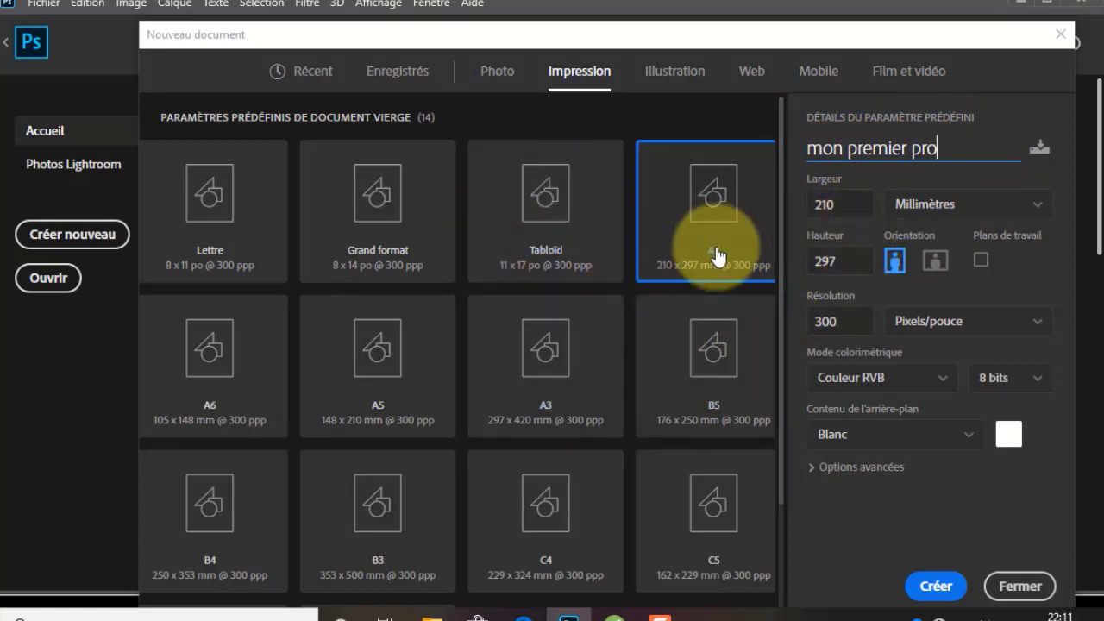
# Set the new document's measurement unit to Centimètres.
pyautogui.click(1037, 209)
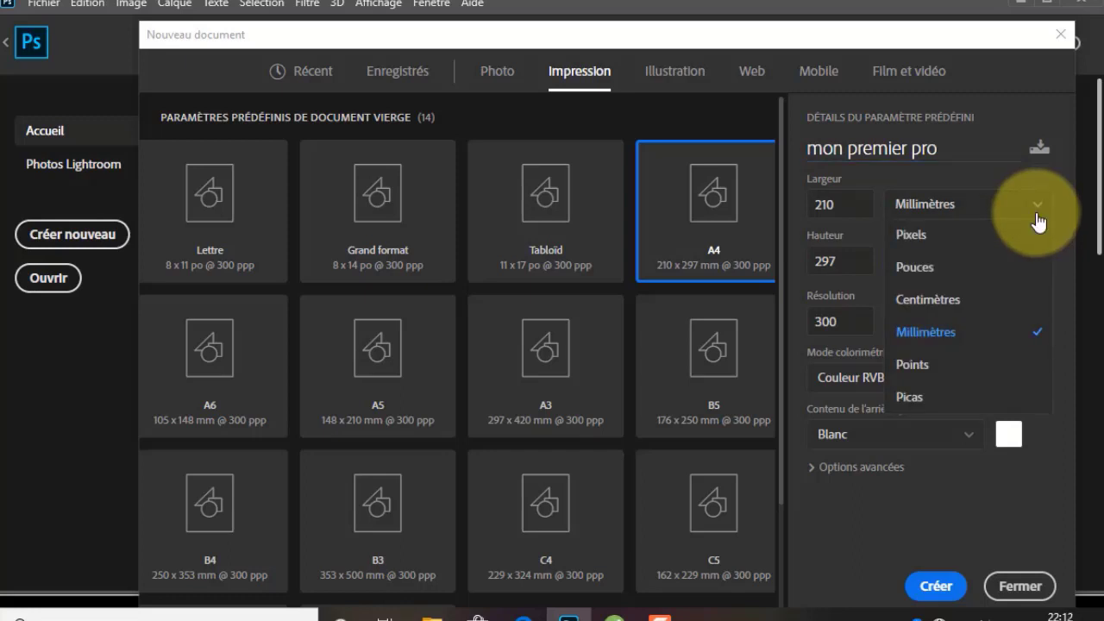
pyautogui.click(940, 309)
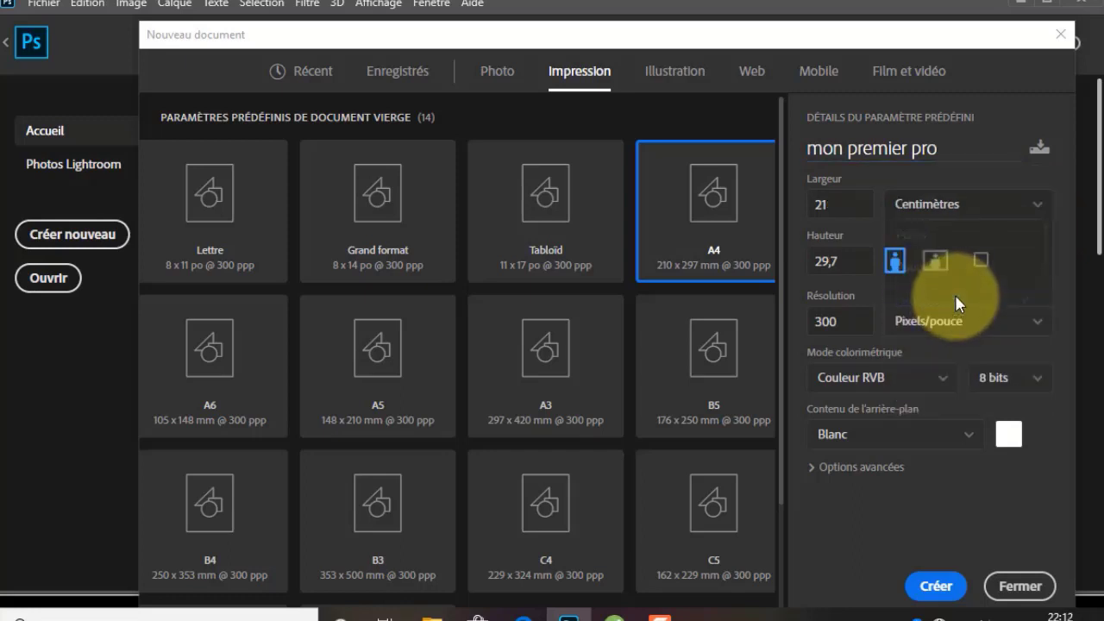
pyautogui.click(1046, 208)
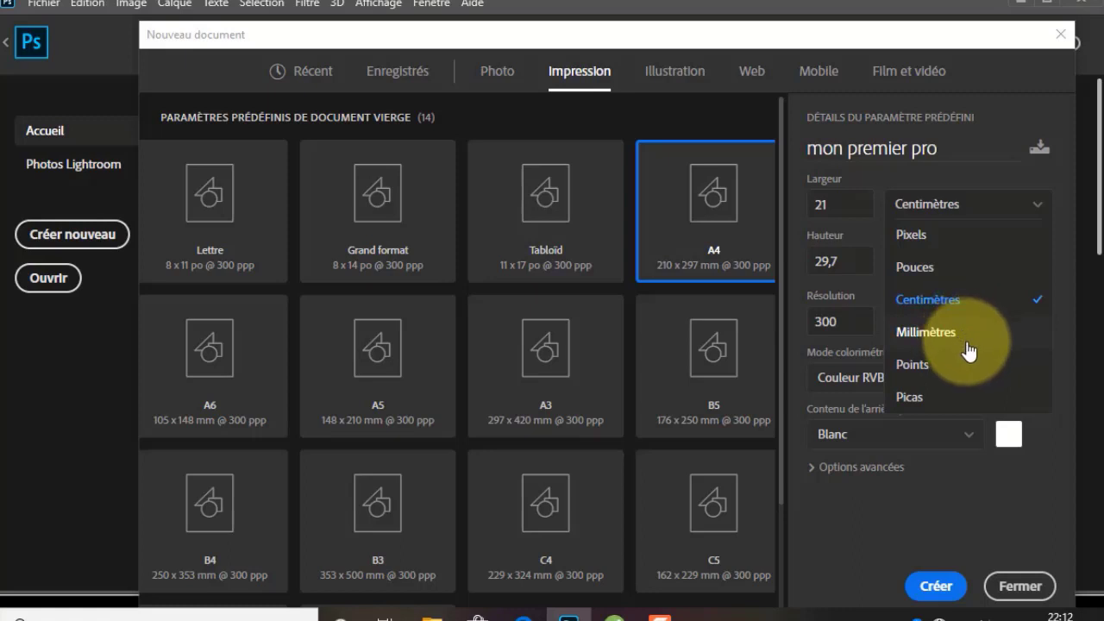
pyautogui.click(948, 300)
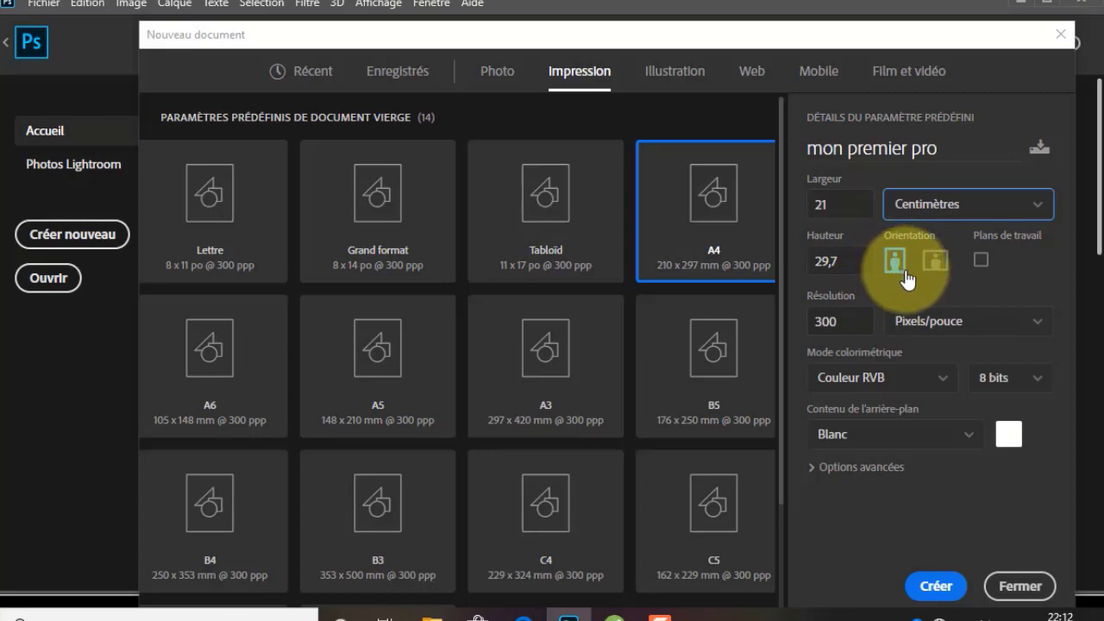
# Switch the page orientation to landscape and back to portrait, and examine the resolution value.
pyautogui.click(937, 266)
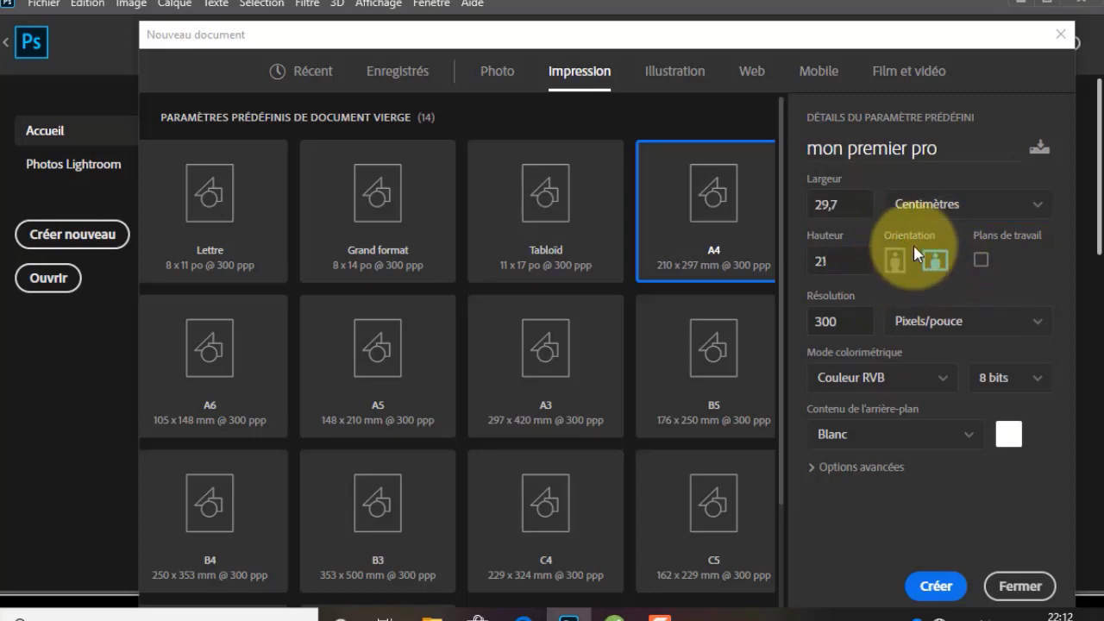
pyautogui.click(893, 263)
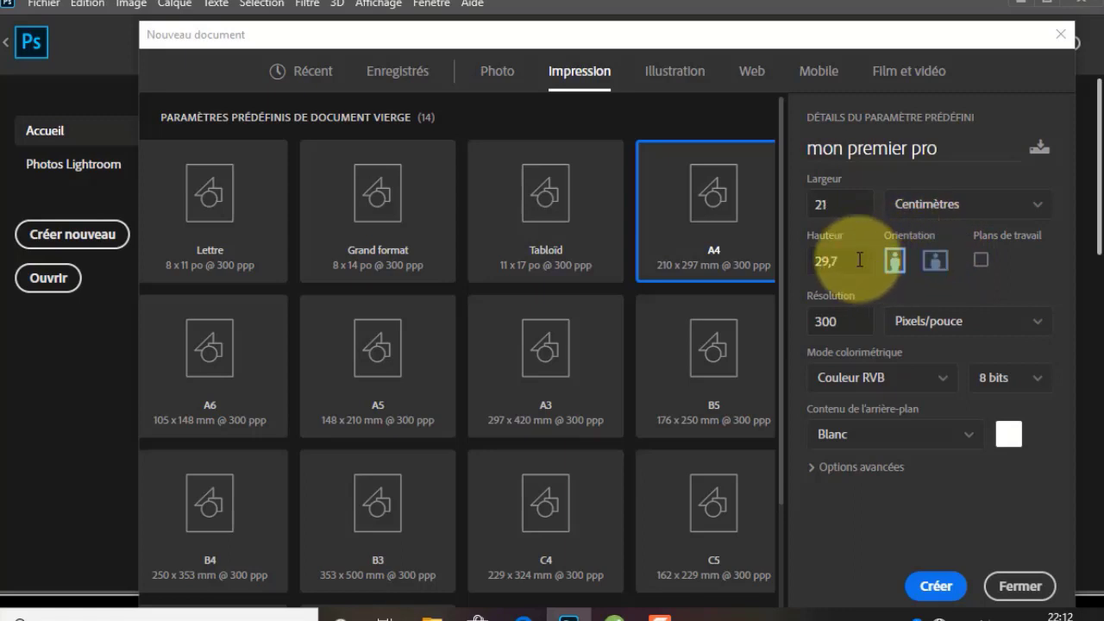
pyautogui.moveTo(853, 325); pyautogui.dragTo(747, 296)
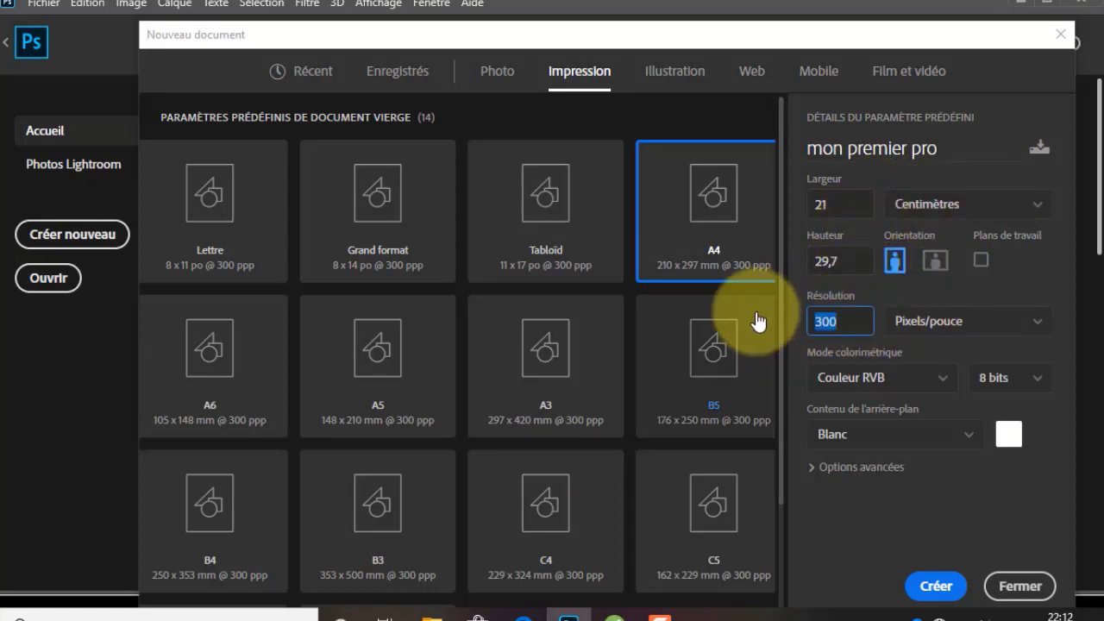
pyautogui.click(849, 324)
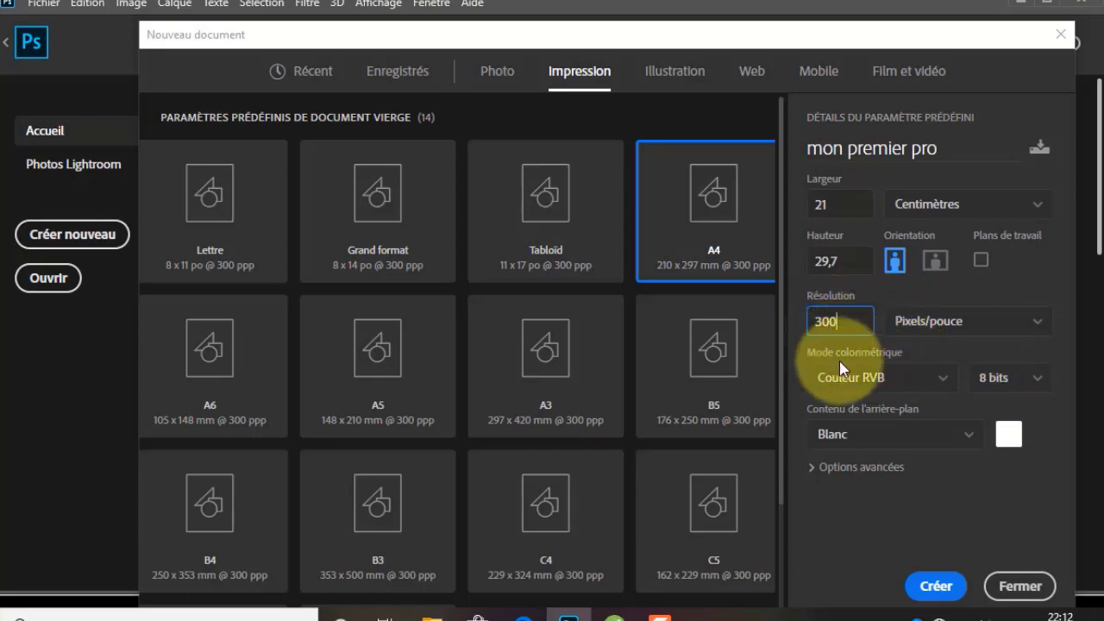
# Examine the available colour modes and background content options, keeping Couleur RVB and Blanc.
pyautogui.click(947, 377)
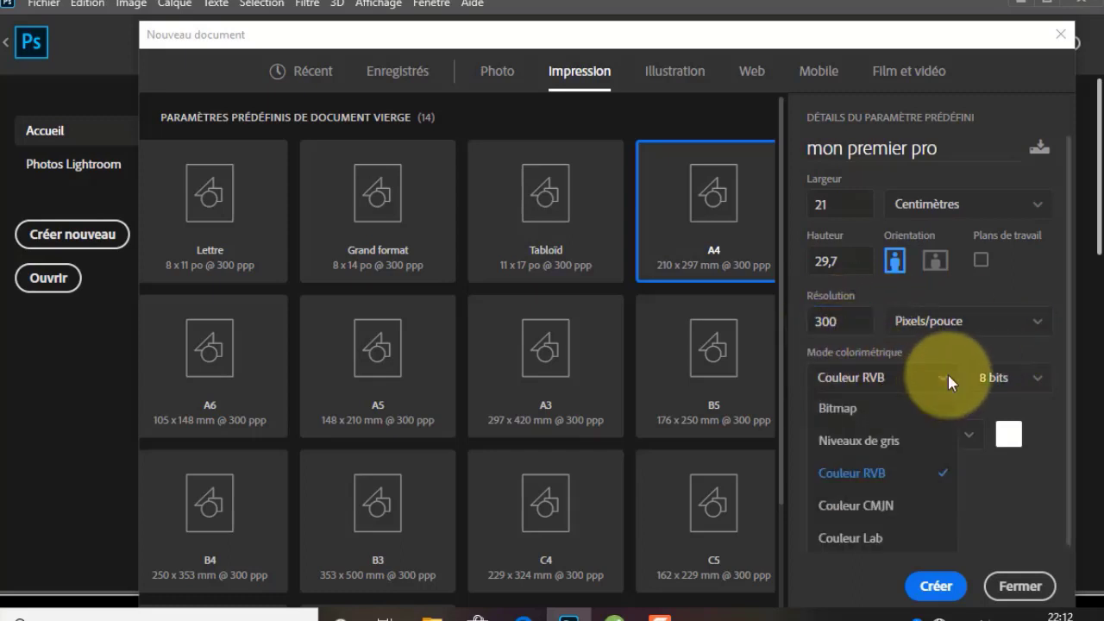
pyautogui.click(876, 377)
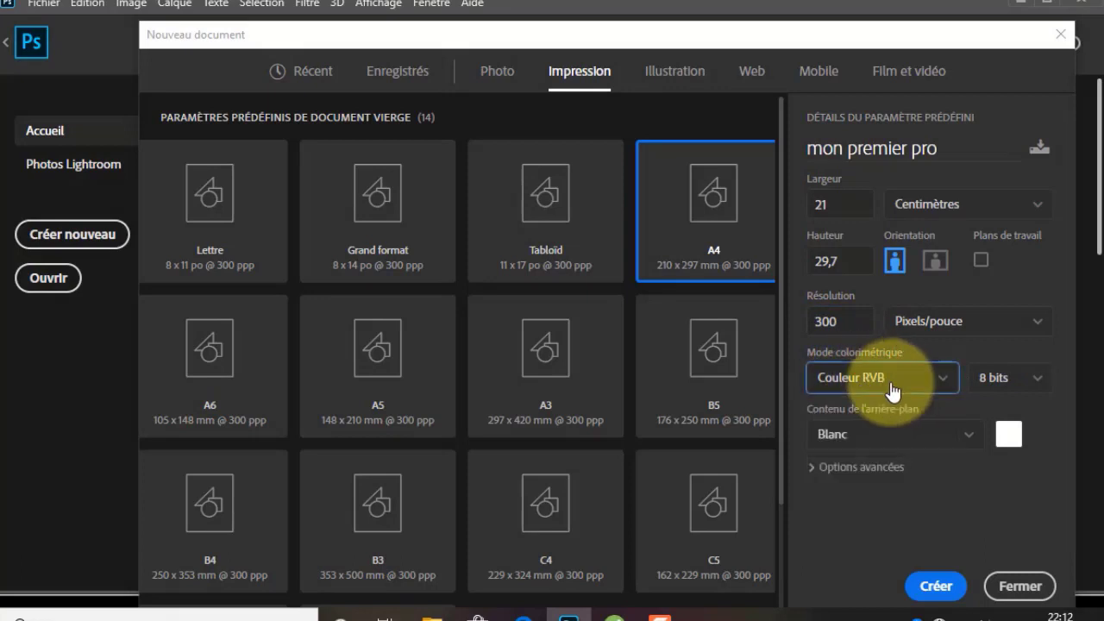
pyautogui.click(936, 386)
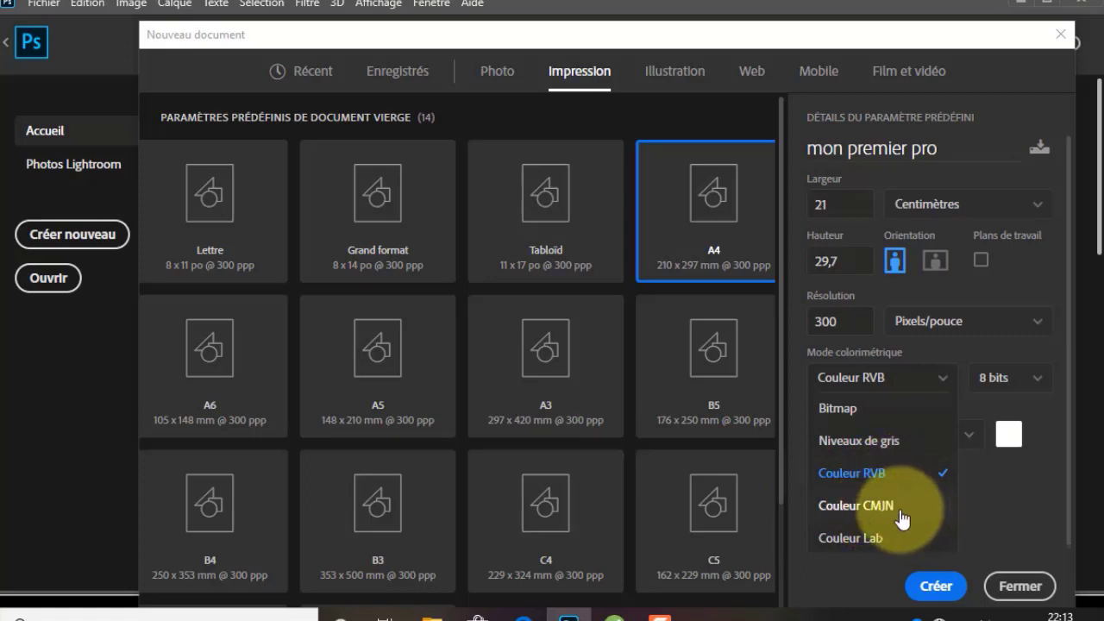
pyautogui.click(955, 380)
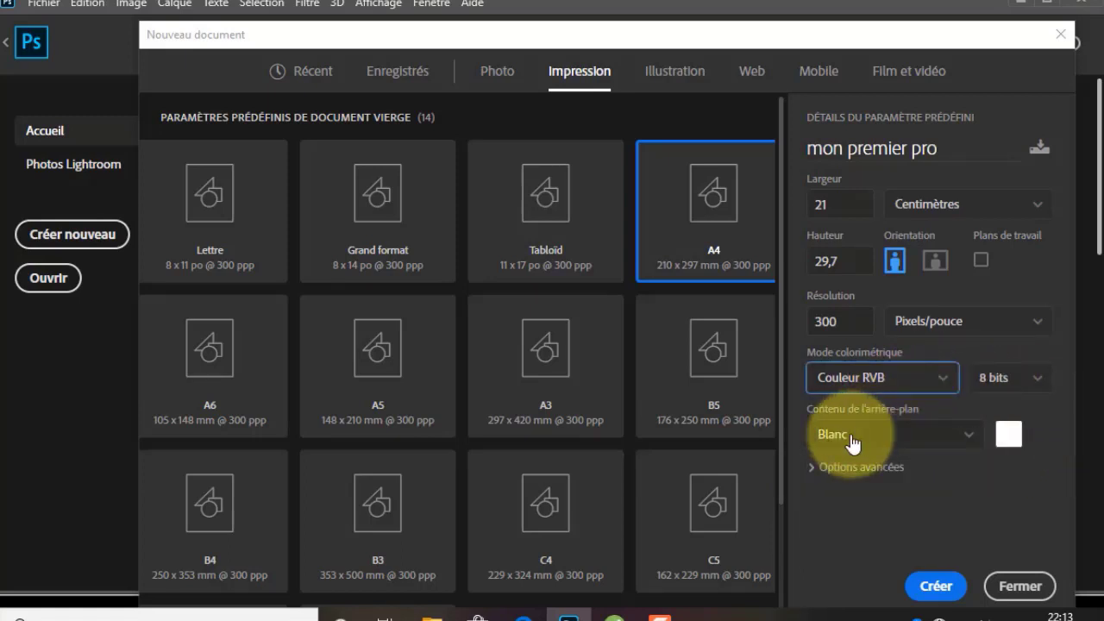
pyautogui.click(971, 437)
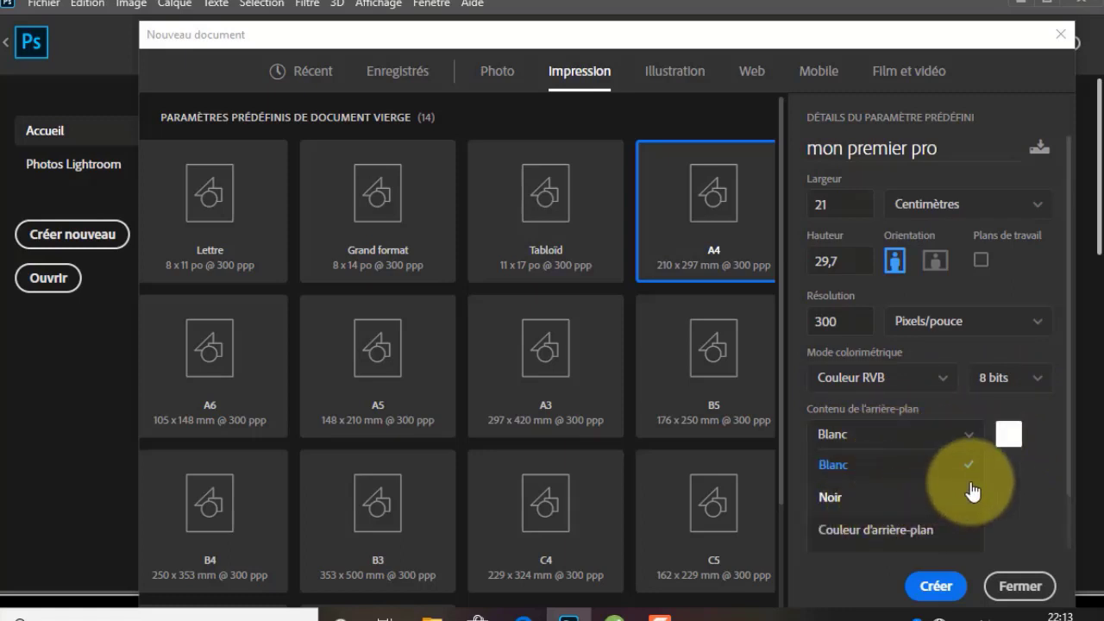
pyautogui.click(971, 442)
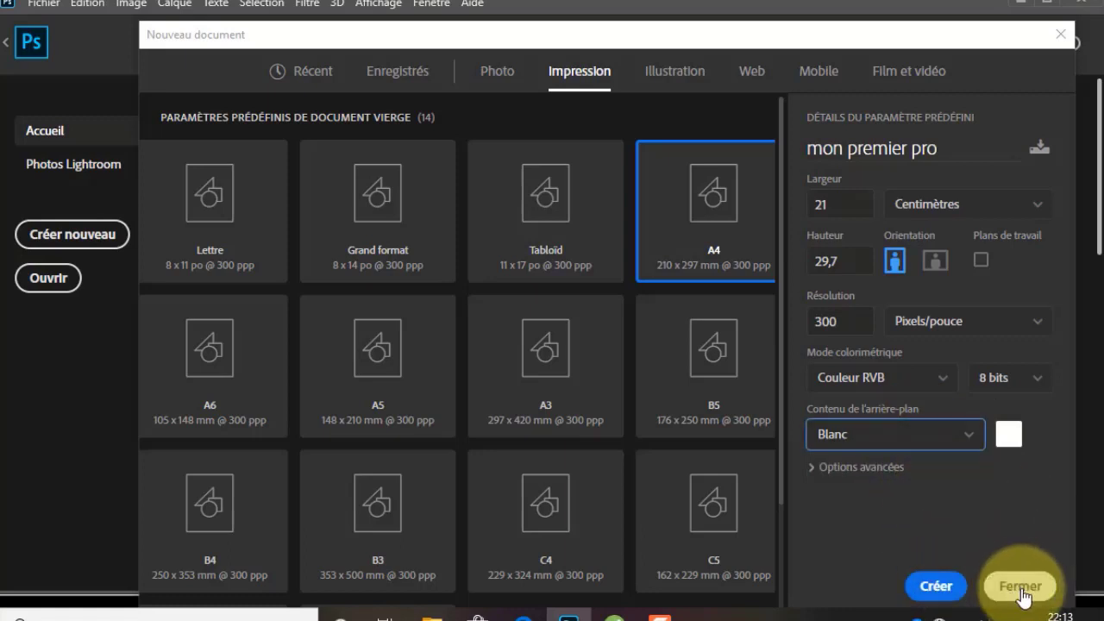
# Create the A4 document with the chosen settings and activate the Move tool.
pyautogui.click(938, 586)
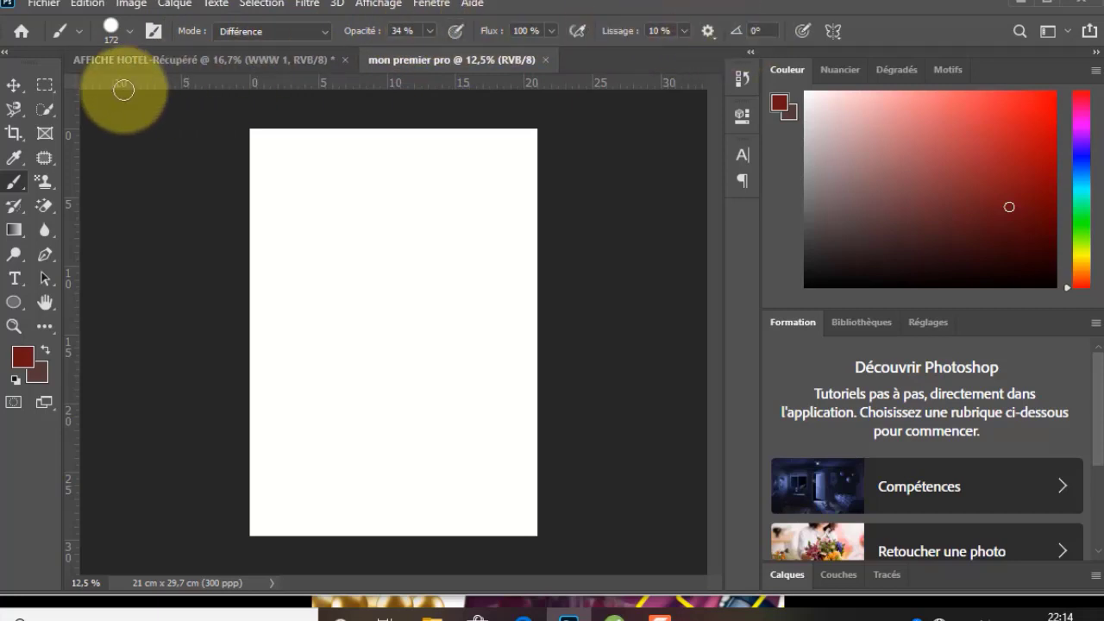
pyautogui.click(13, 84)
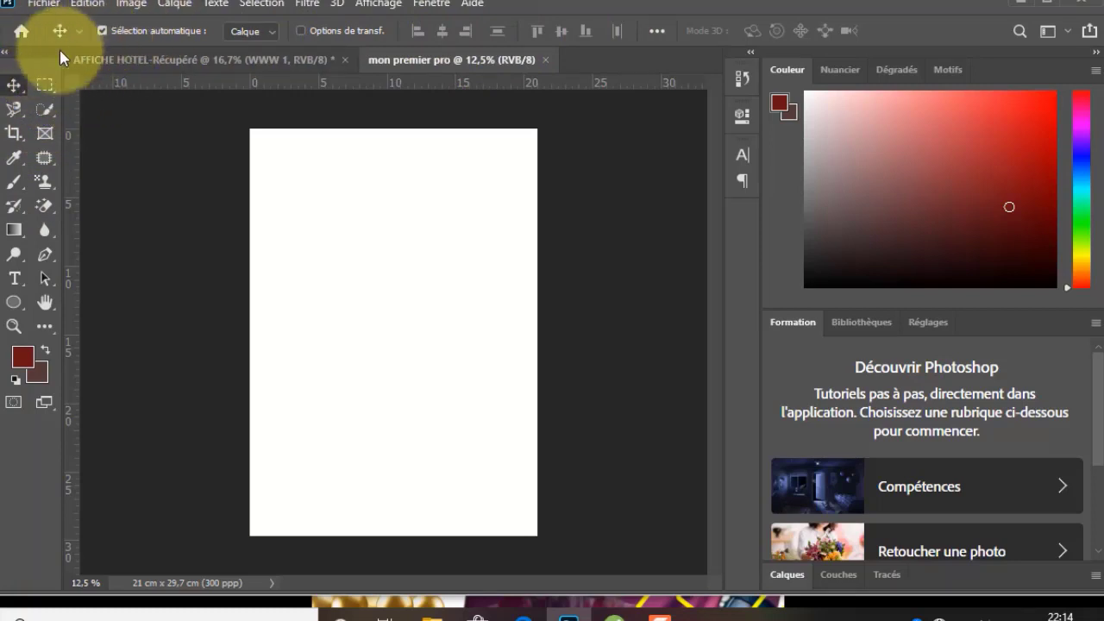
# Examine the option settings of the Magnetic Lasso tool and reactivate the Move tool.
pyautogui.click(16, 109)
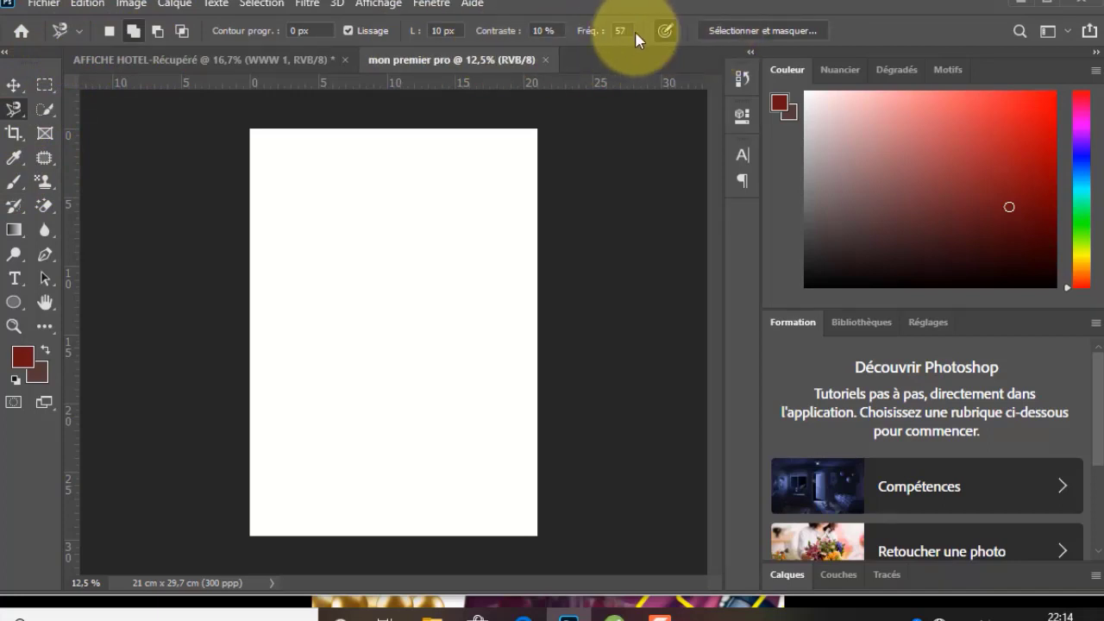
pyautogui.click(15, 87)
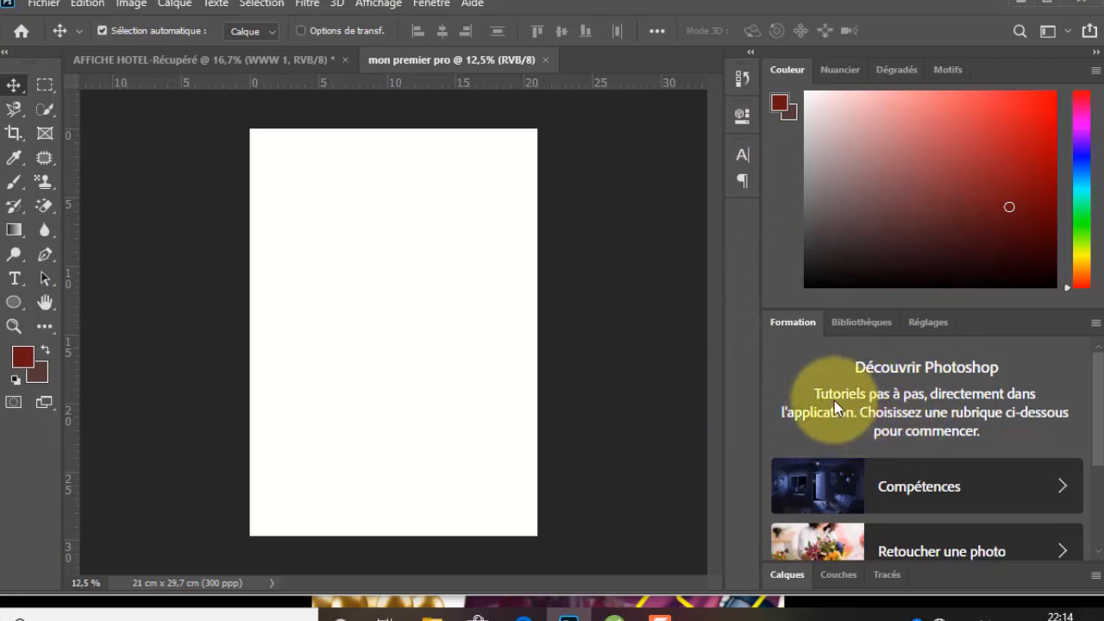
# Browse the tutorial categories under Formation and expand the Calques panel to show the document's layers.
pyautogui.scroll(-3, 900, 441)
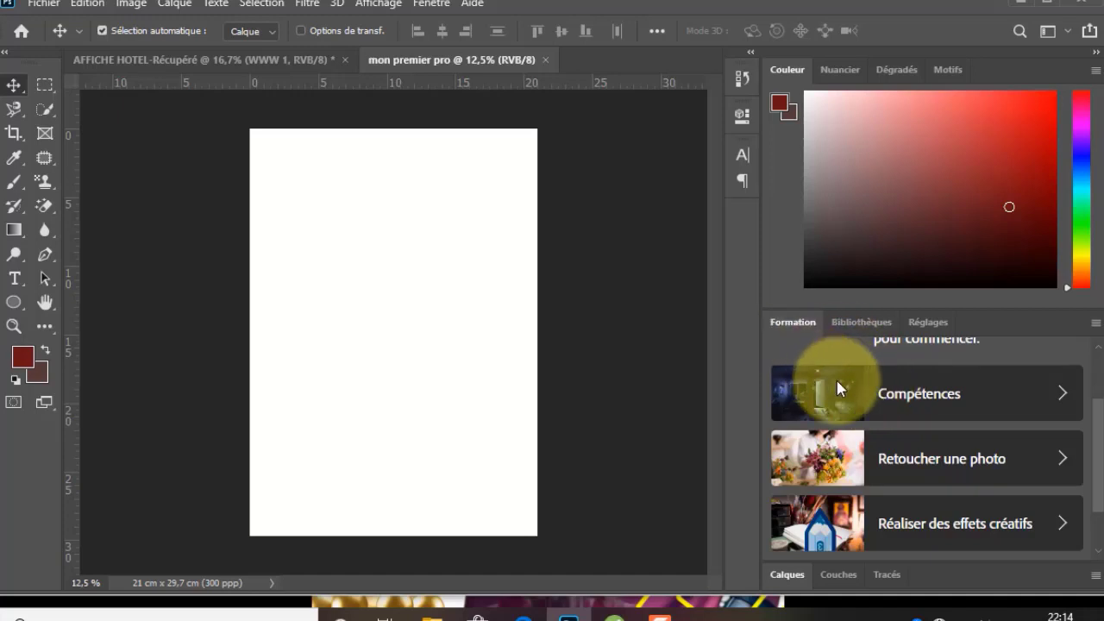
pyautogui.scroll(-2, 889, 465)
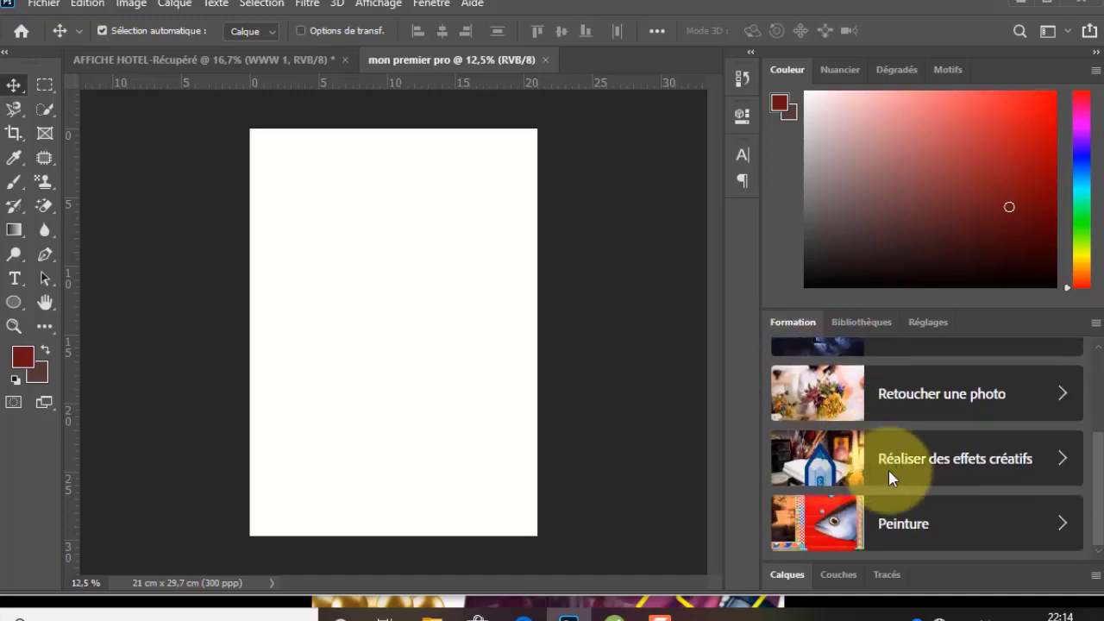
pyautogui.scroll(2, 889, 470)
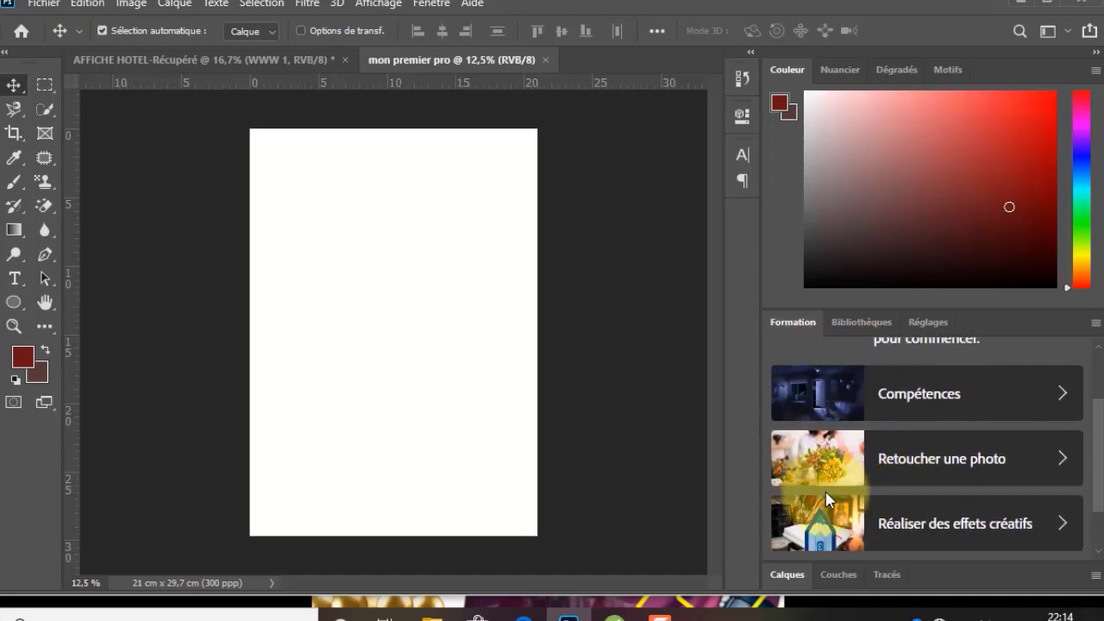
pyautogui.click(799, 578)
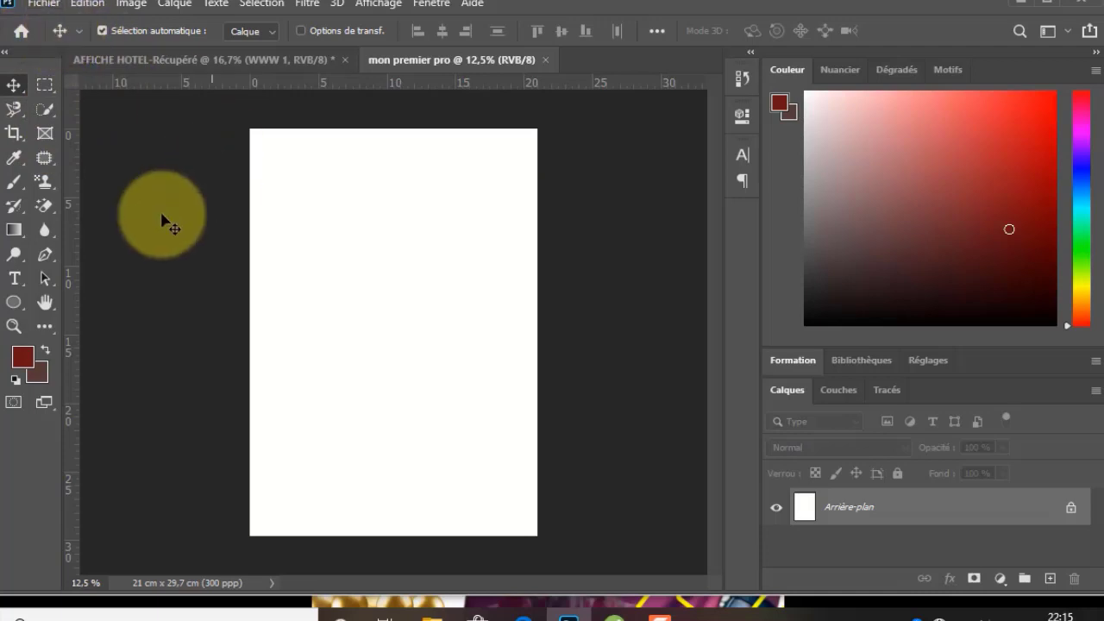
# Examine the Fichier commands for creating, opening, saving, exporting and printing documents.
pyautogui.click(41, 5)
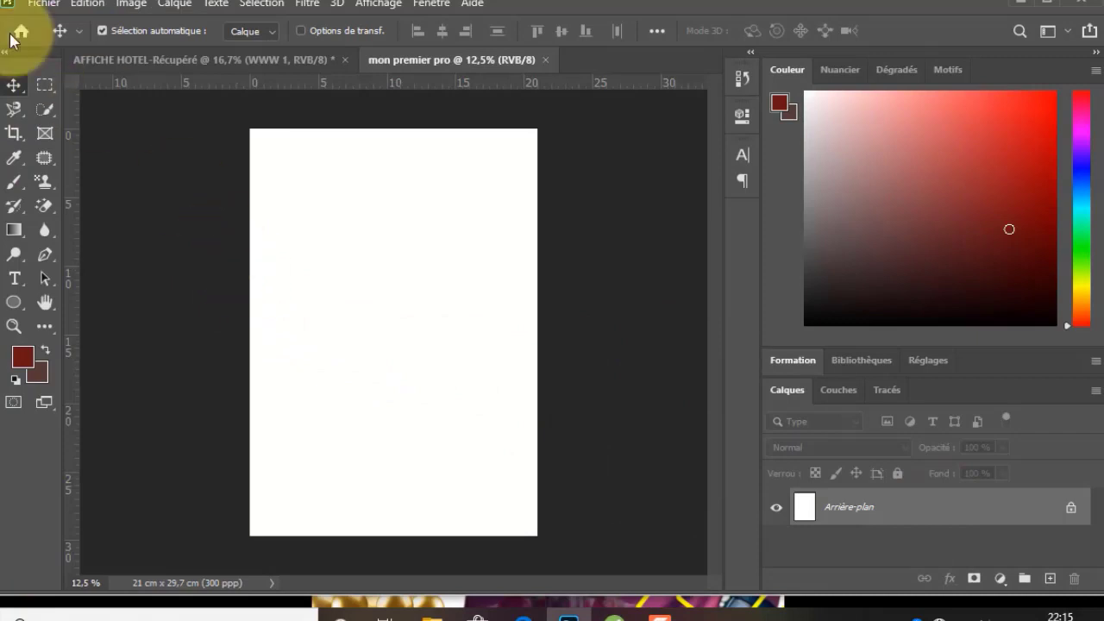
pyautogui.click(43, 4)
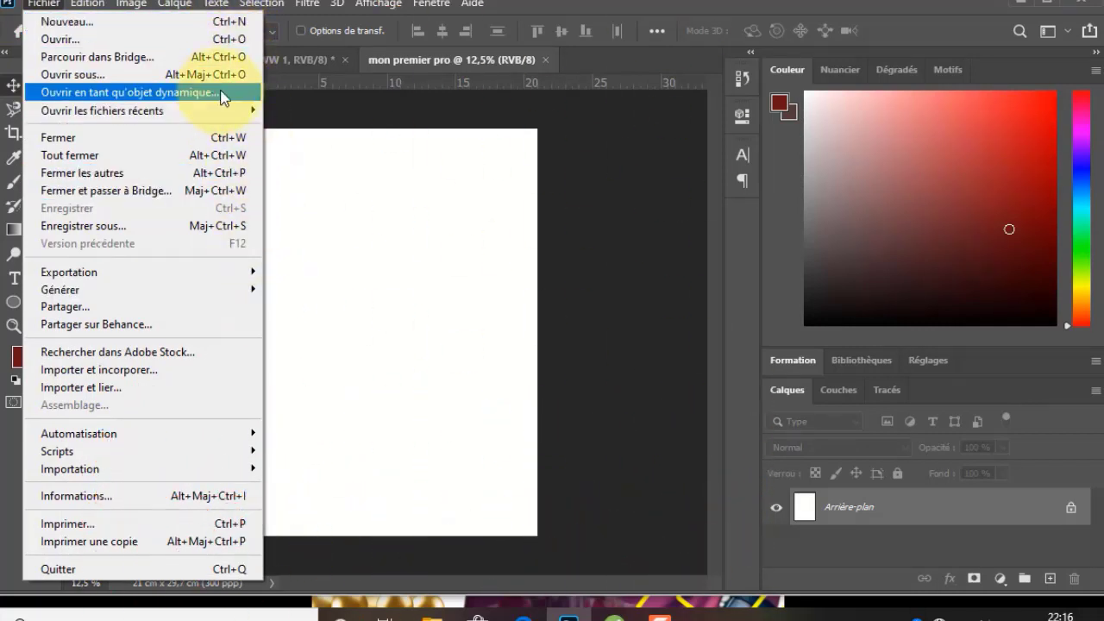
pyautogui.click(41, 4)
pyautogui.click(41, 4)
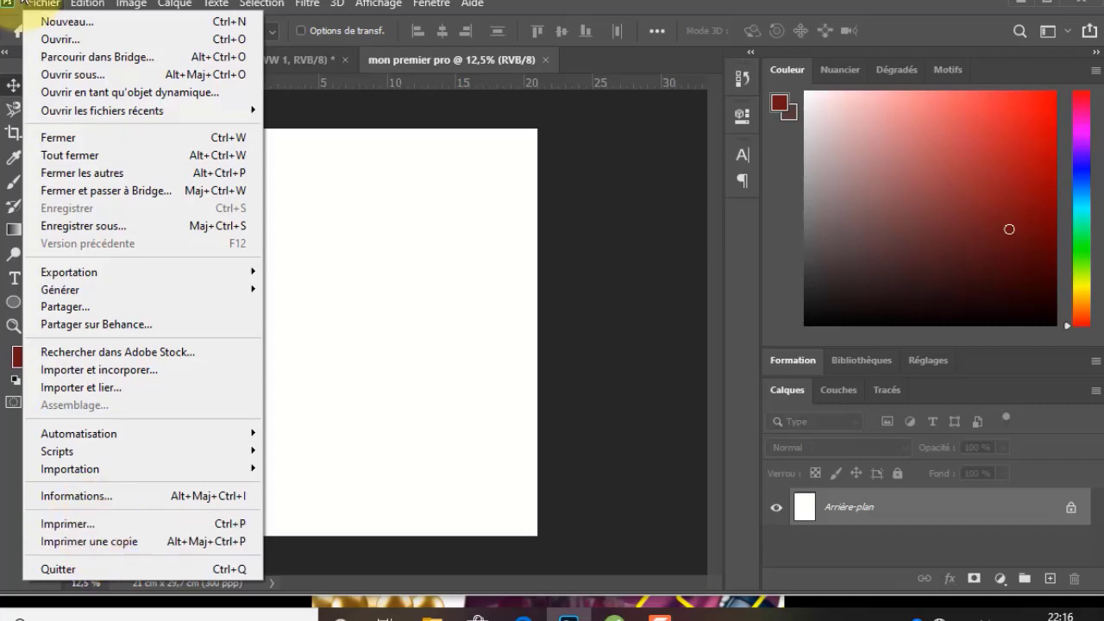
# Examine the commands available under Edition, Image and Calque without applying any of them.
pyautogui.moveTo(82, 9)
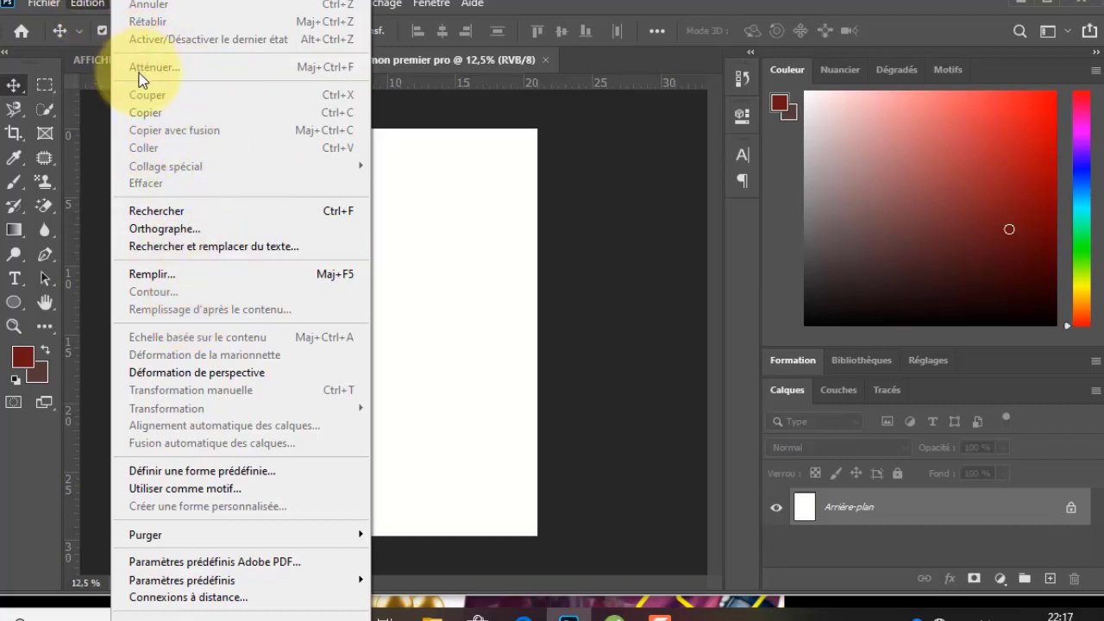
pyautogui.click(99, 7)
pyautogui.click(132, 6)
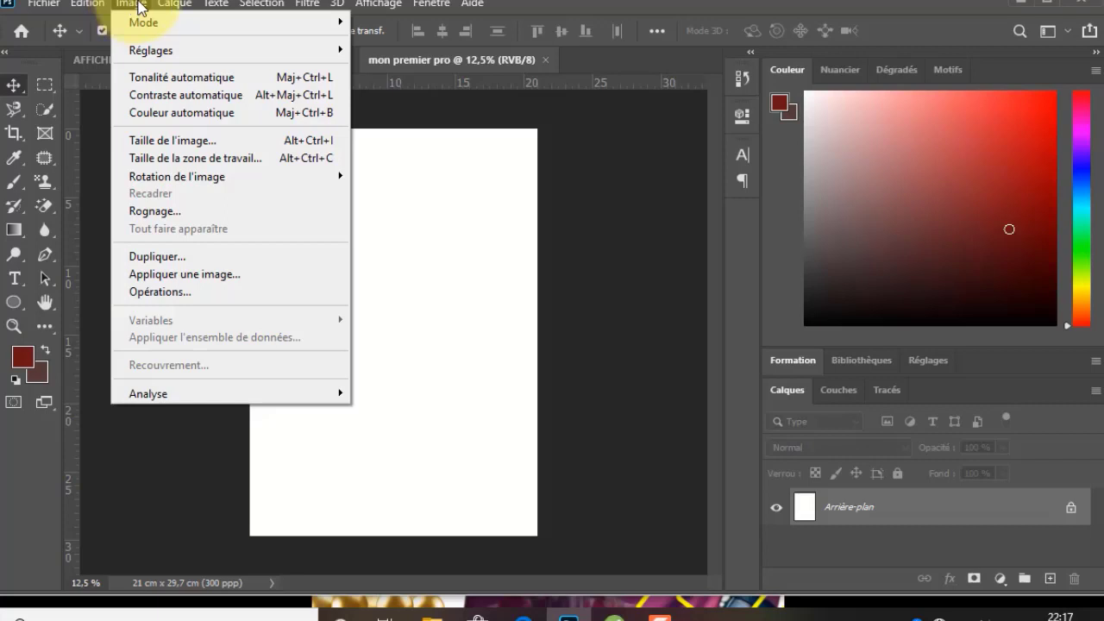
pyautogui.moveTo(162, 7)
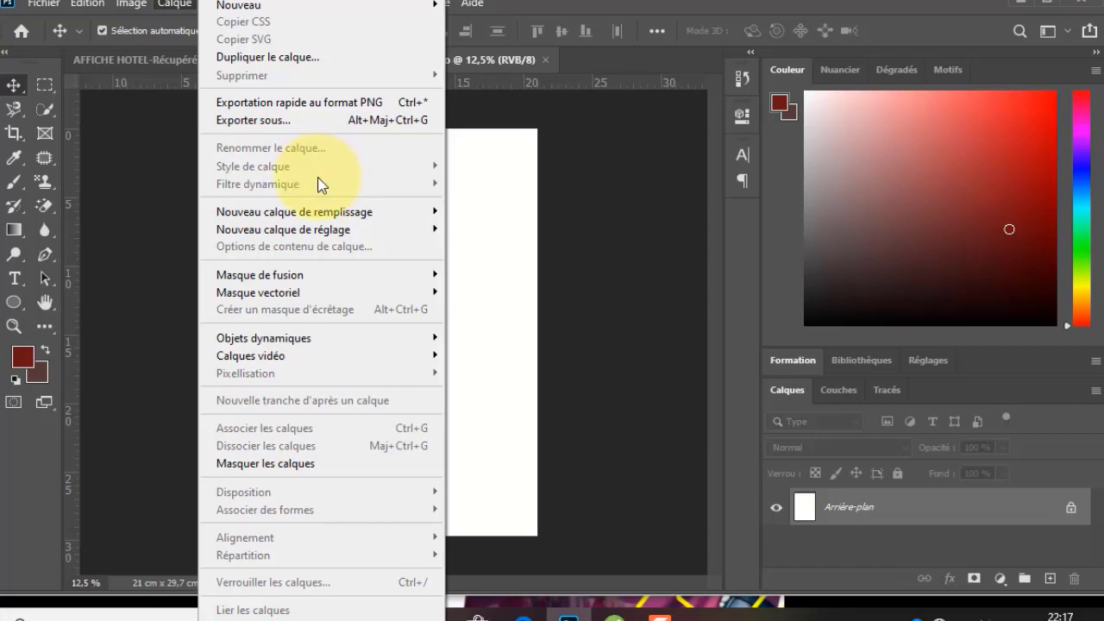
pyautogui.click(175, 4)
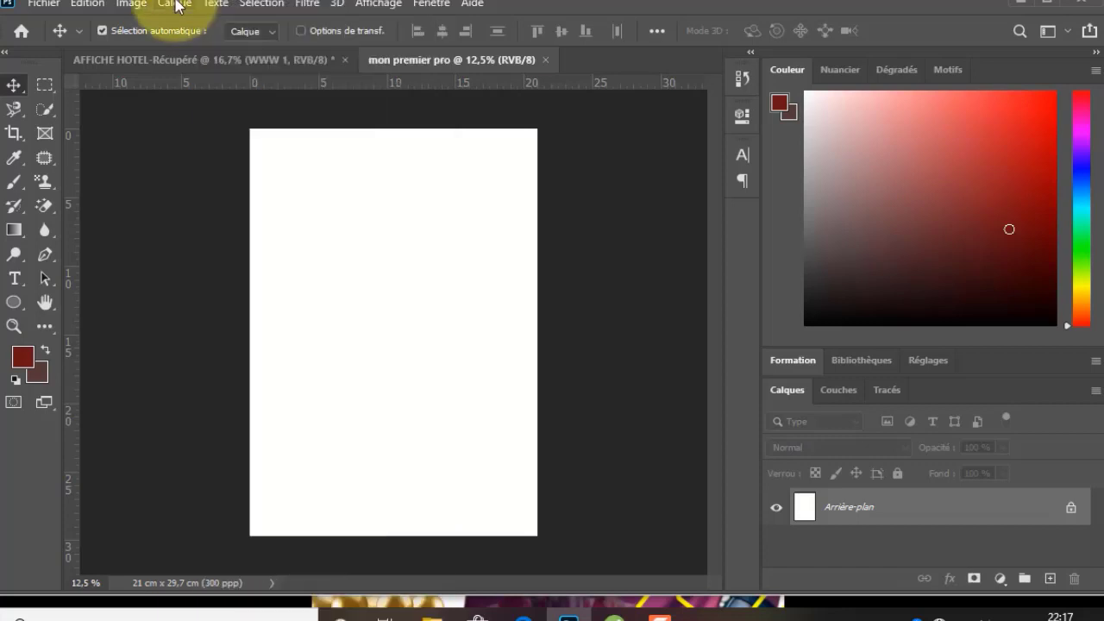
# Examine the Texte and Sélection commands, including the Sujet selection option.
pyautogui.click(219, 7)
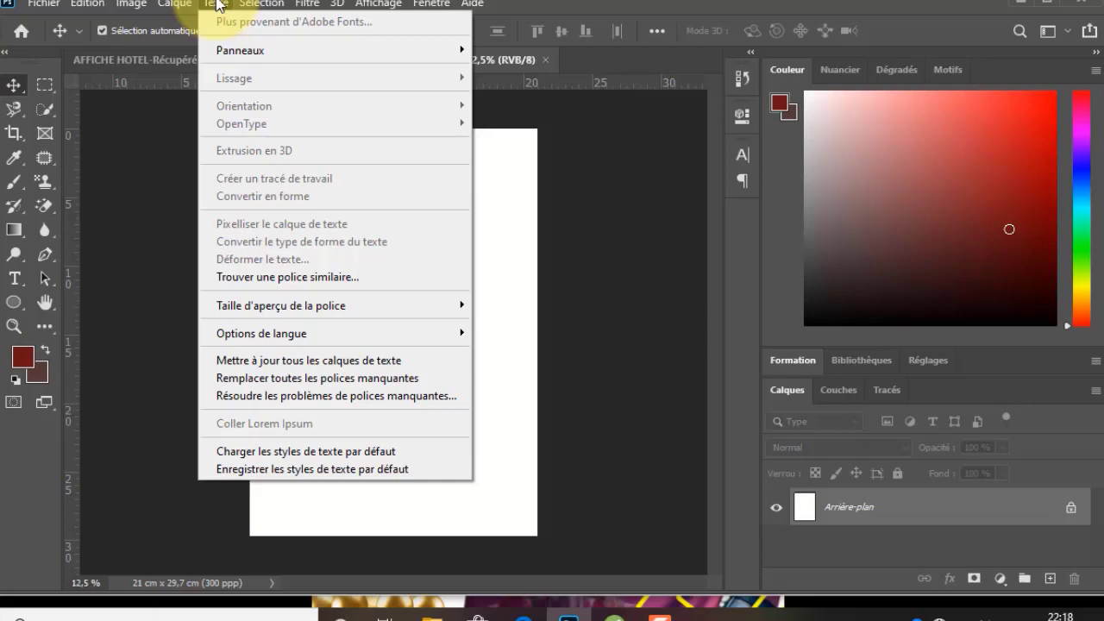
pyautogui.click(218, 4)
pyautogui.click(259, 5)
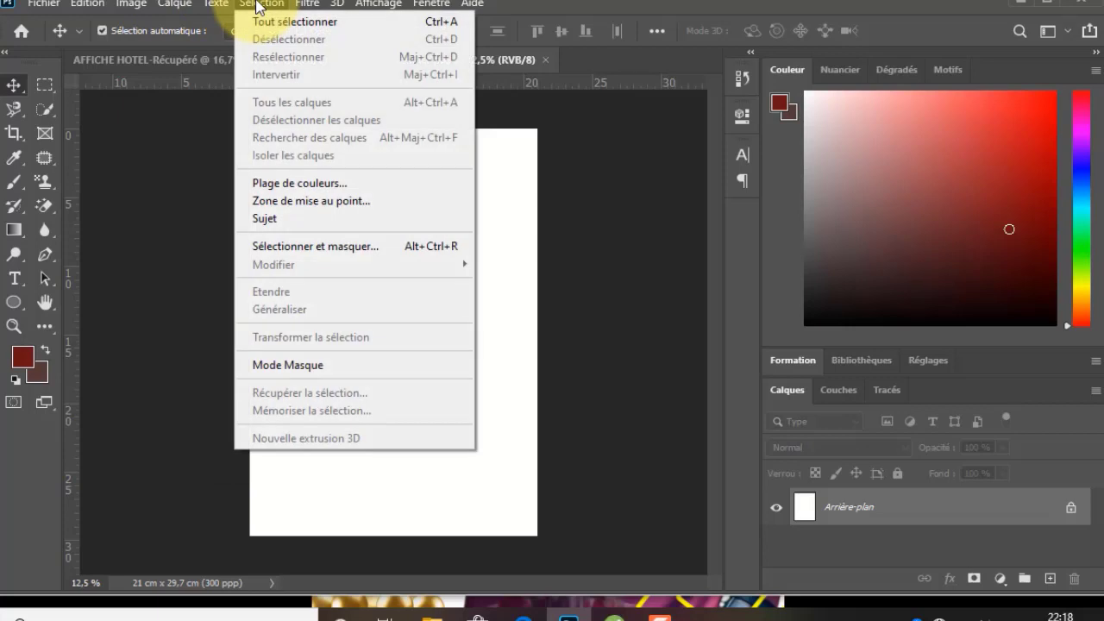
pyautogui.click(276, 223)
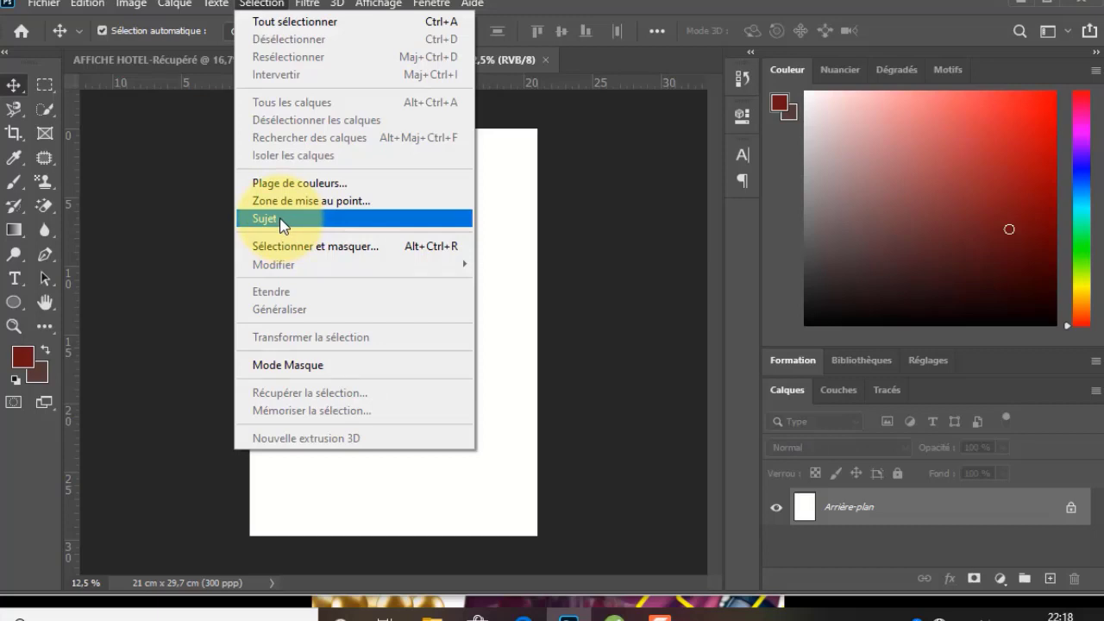
pyautogui.click(257, 4)
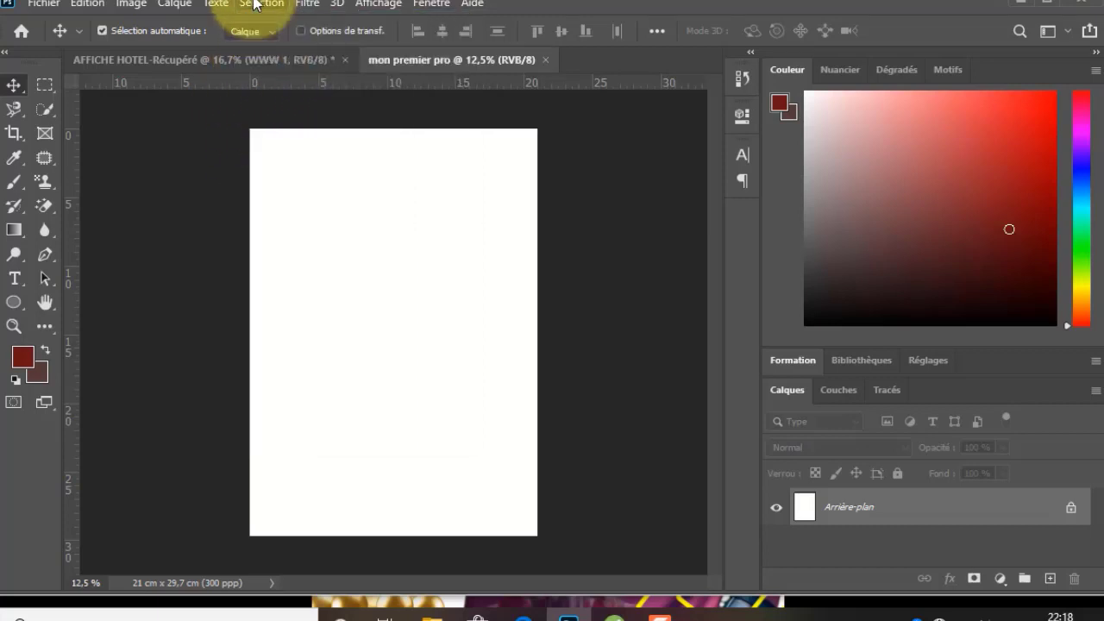
# Examine the commands offered under Filtre, 3D and Affichage without changing the document.
pyautogui.click(306, 4)
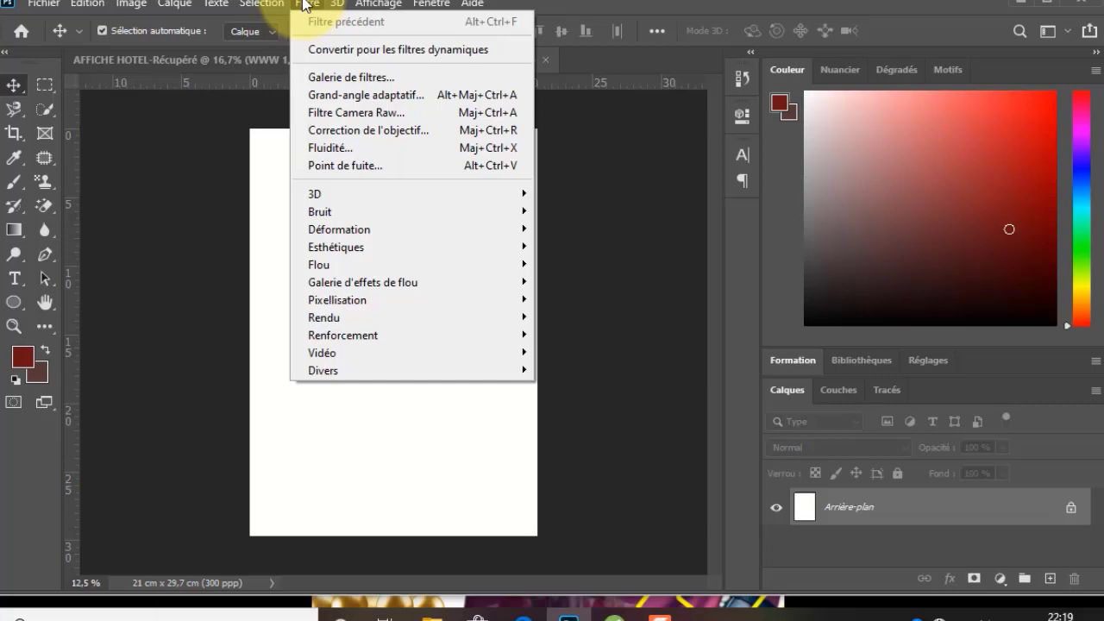
pyautogui.click(307, 7)
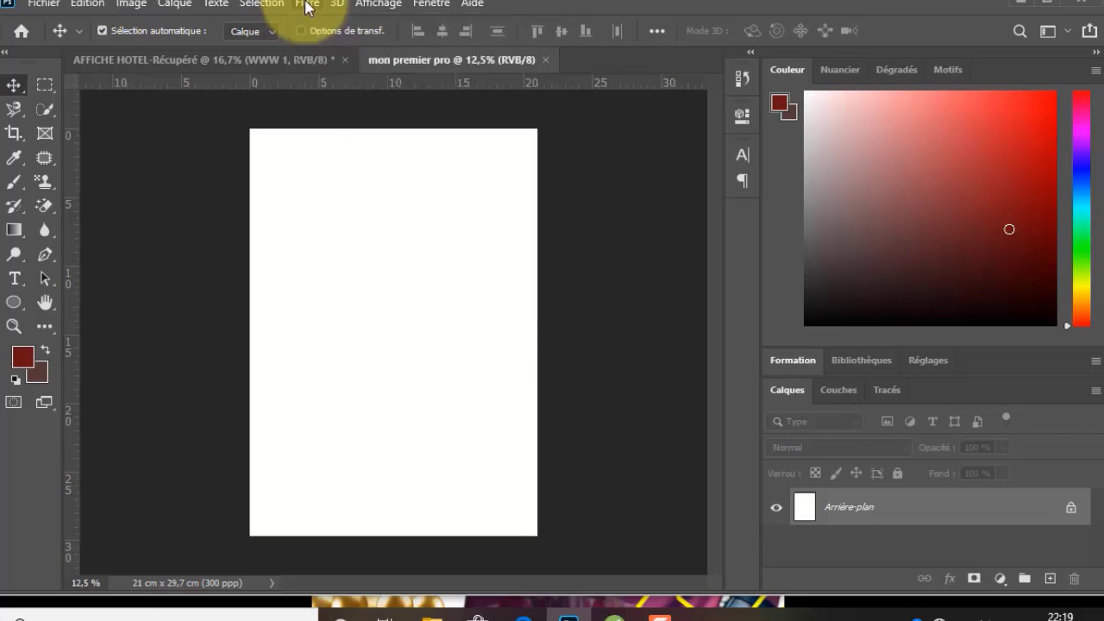
pyautogui.click(333, 7)
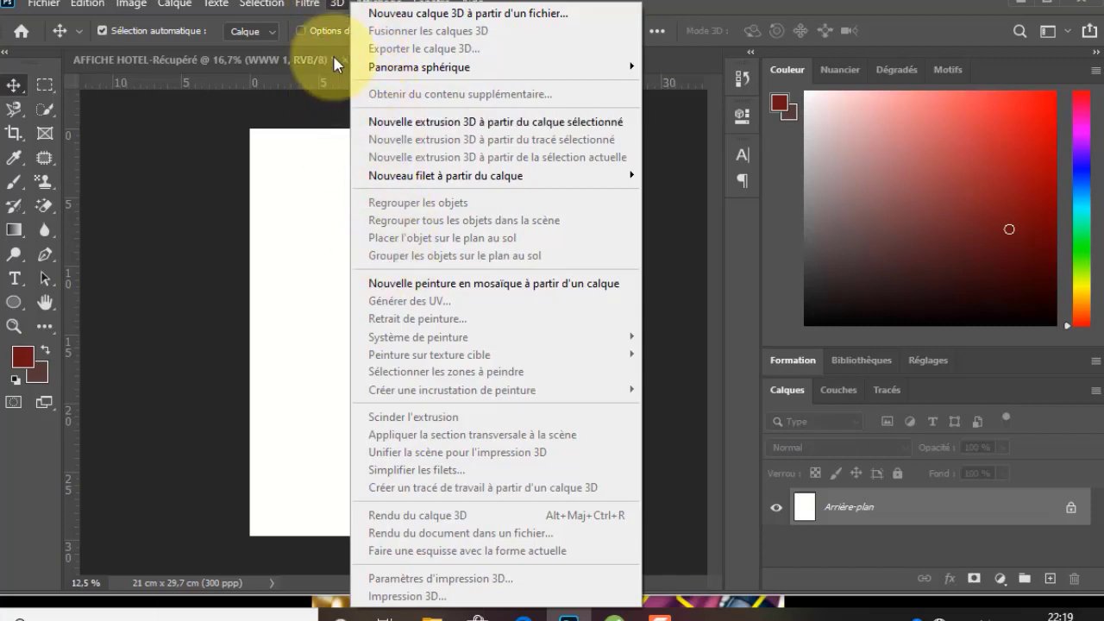
pyautogui.click(337, 5)
pyautogui.click(376, 7)
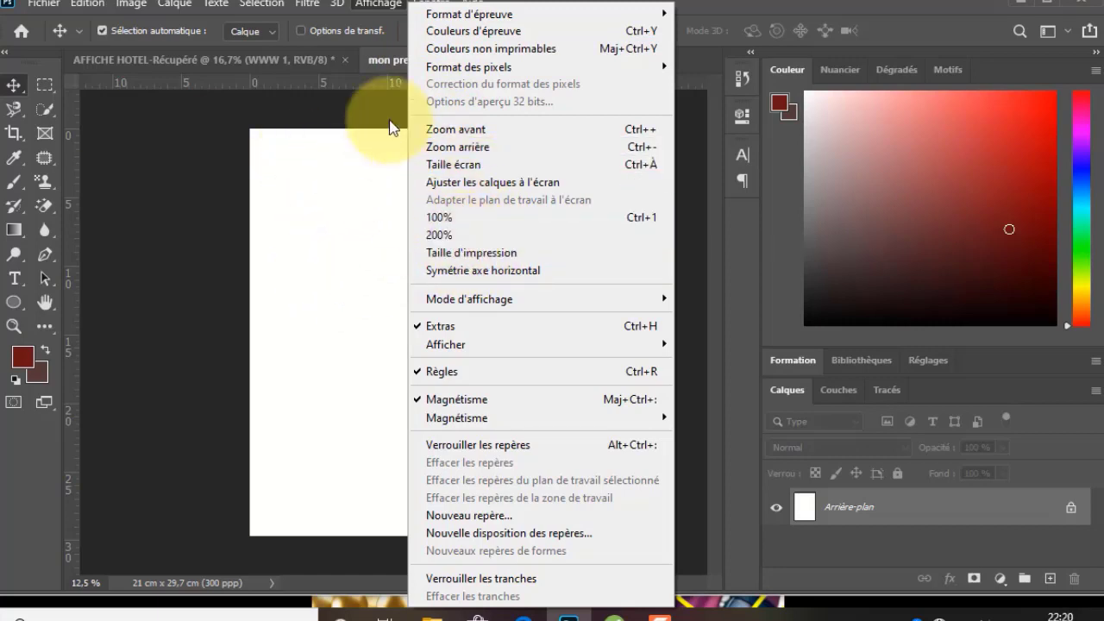
pyautogui.click(375, 5)
# Examine the full list of panels that Fenêtre can show or hide, comparing it with the Affichage commands.
pyautogui.click(432, 5)
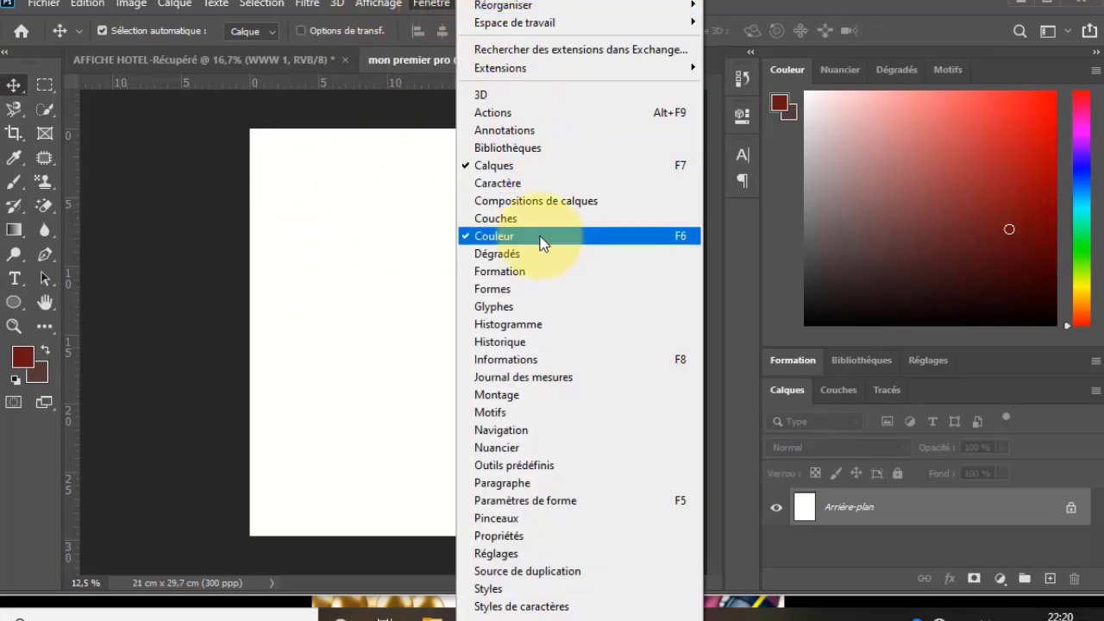
pyautogui.click(45, 10)
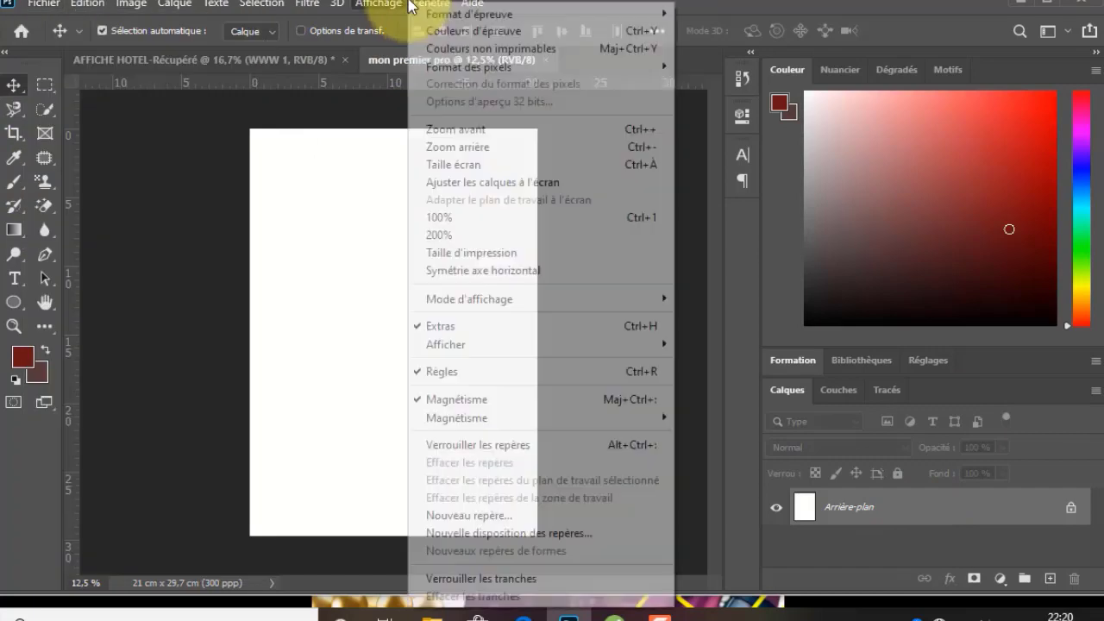
pyautogui.click(411, 7)
pyautogui.click(431, 5)
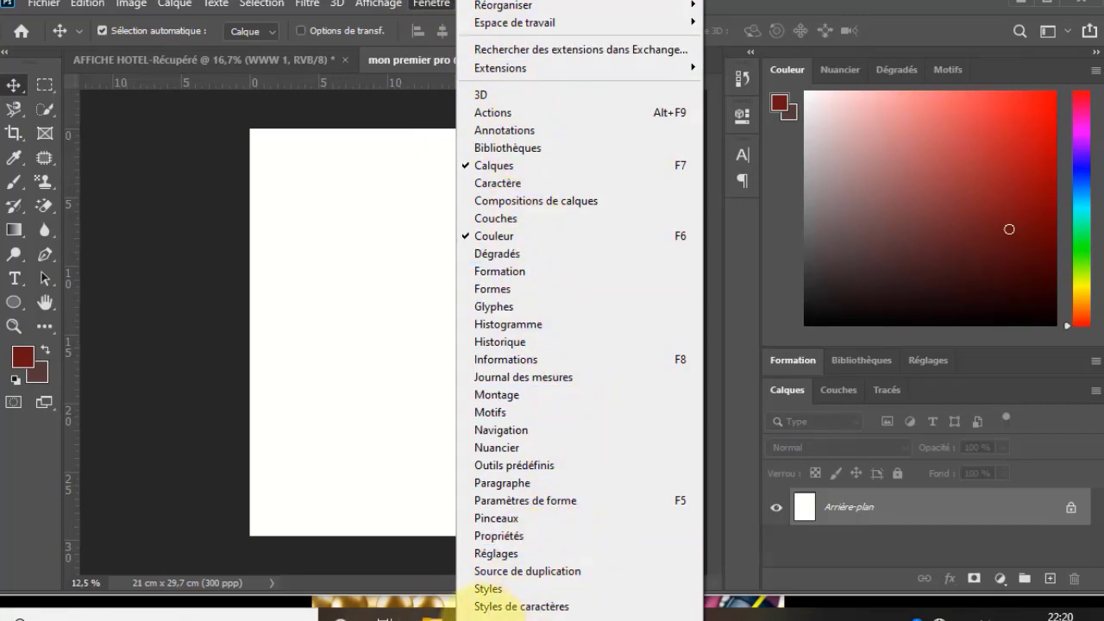
pyautogui.moveTo(486, 619)
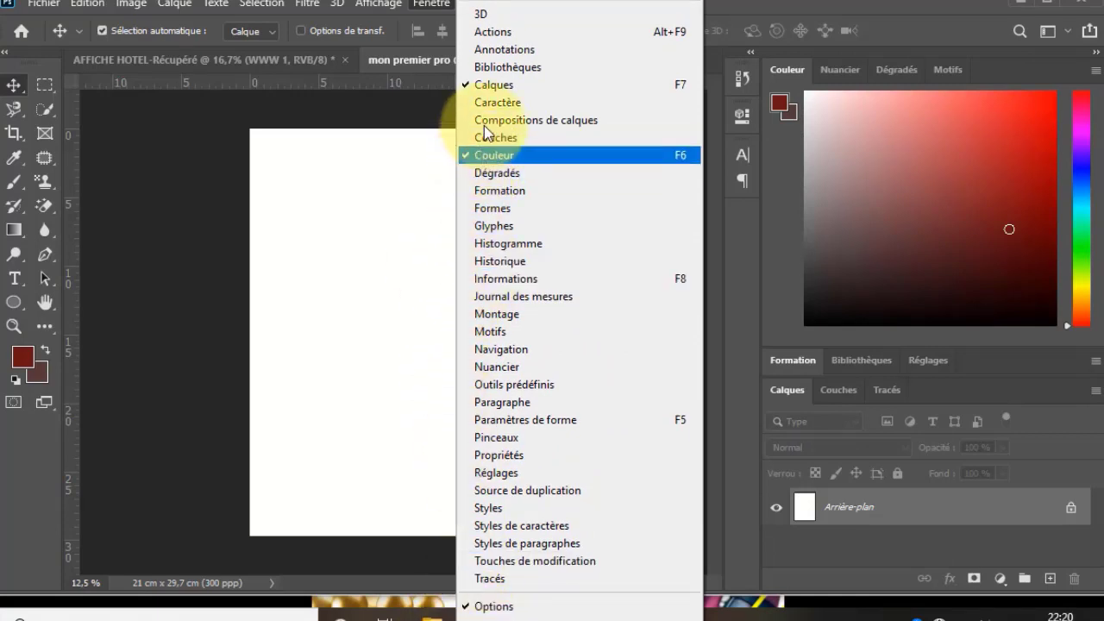
pyautogui.click(429, 5)
pyautogui.click(430, 7)
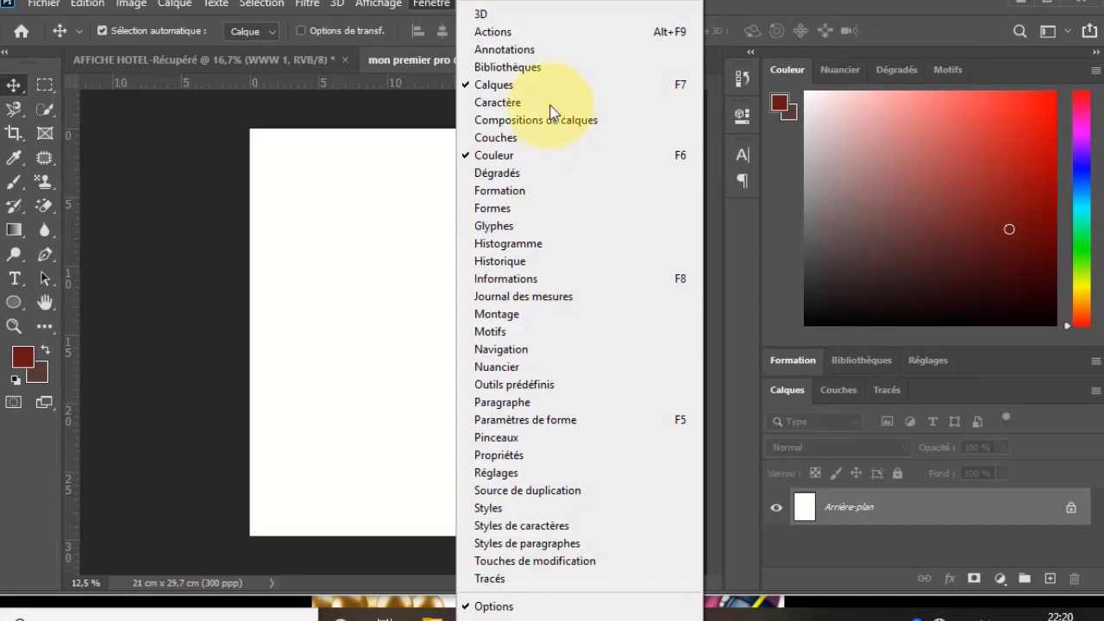
pyautogui.click(423, 5)
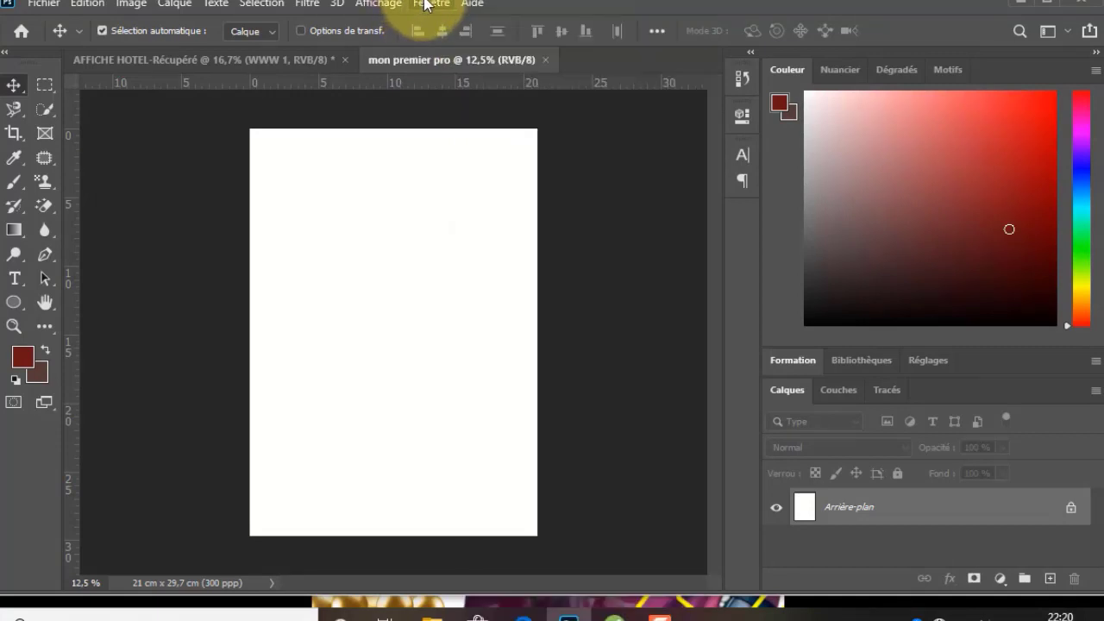
pyautogui.click(424, 6)
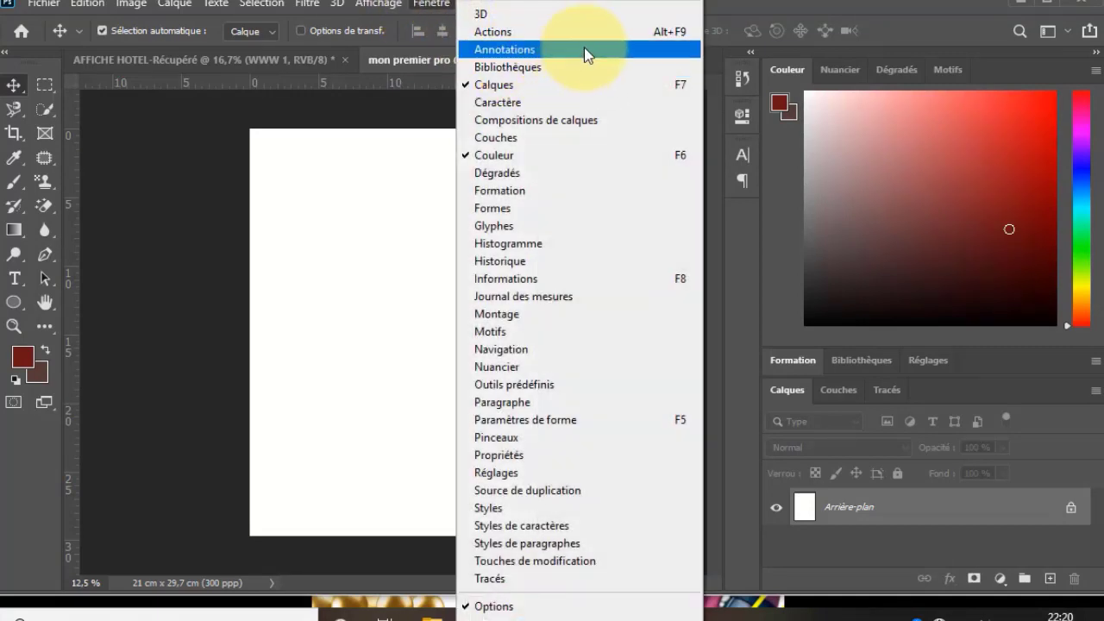
pyautogui.scroll(1, 561, 4)
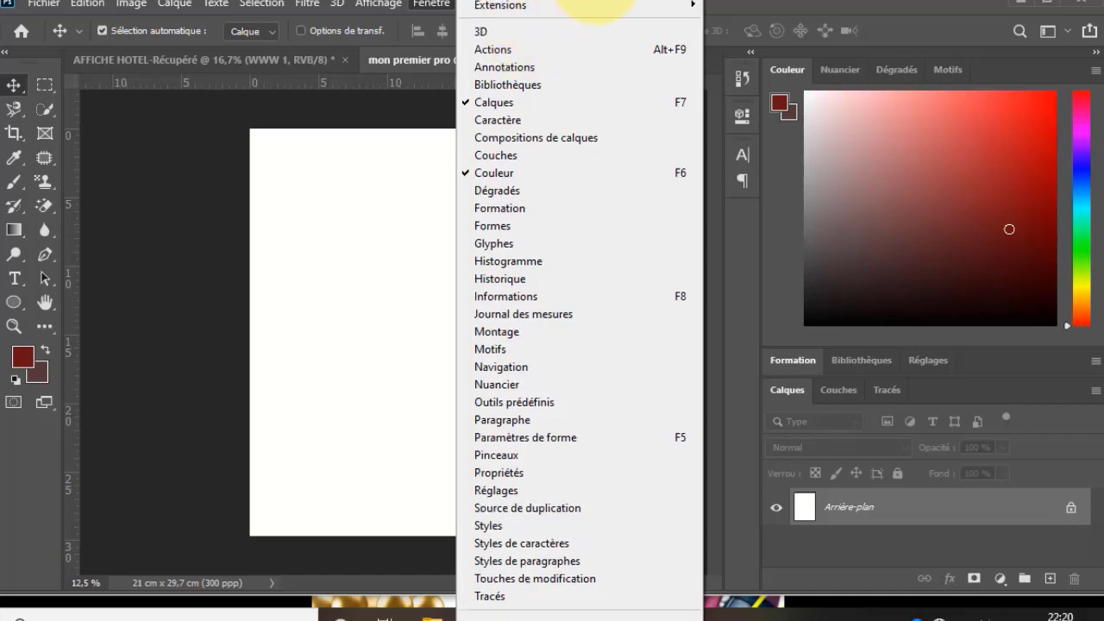
pyautogui.moveTo(610, 9)
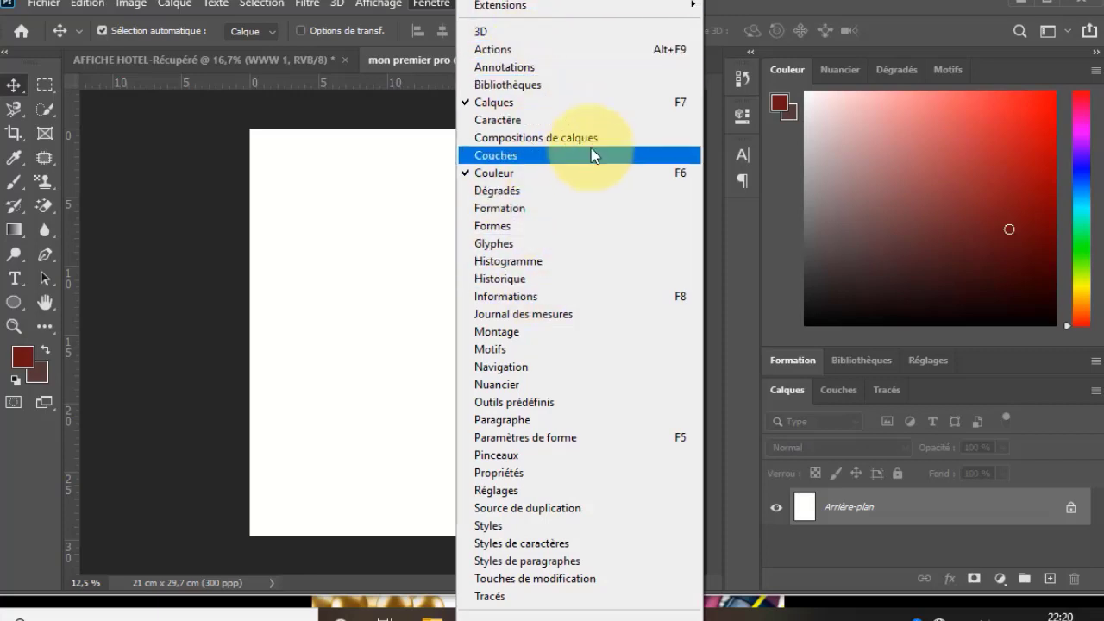
pyautogui.moveTo(373, 4)
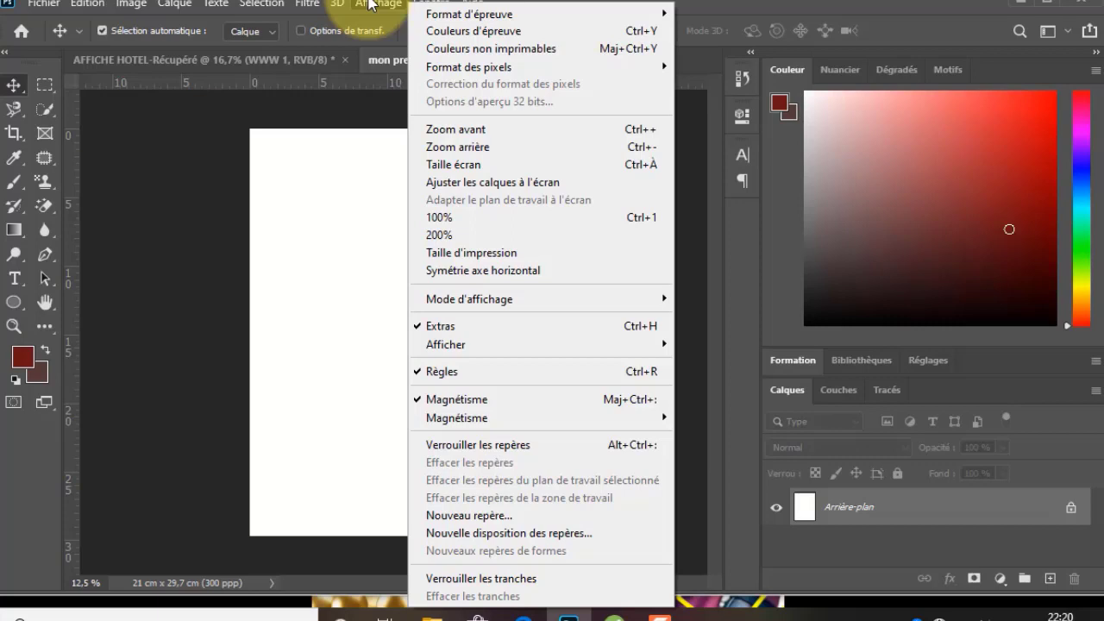
pyautogui.click(369, 4)
pyautogui.click(431, 4)
pyautogui.click(435, 6)
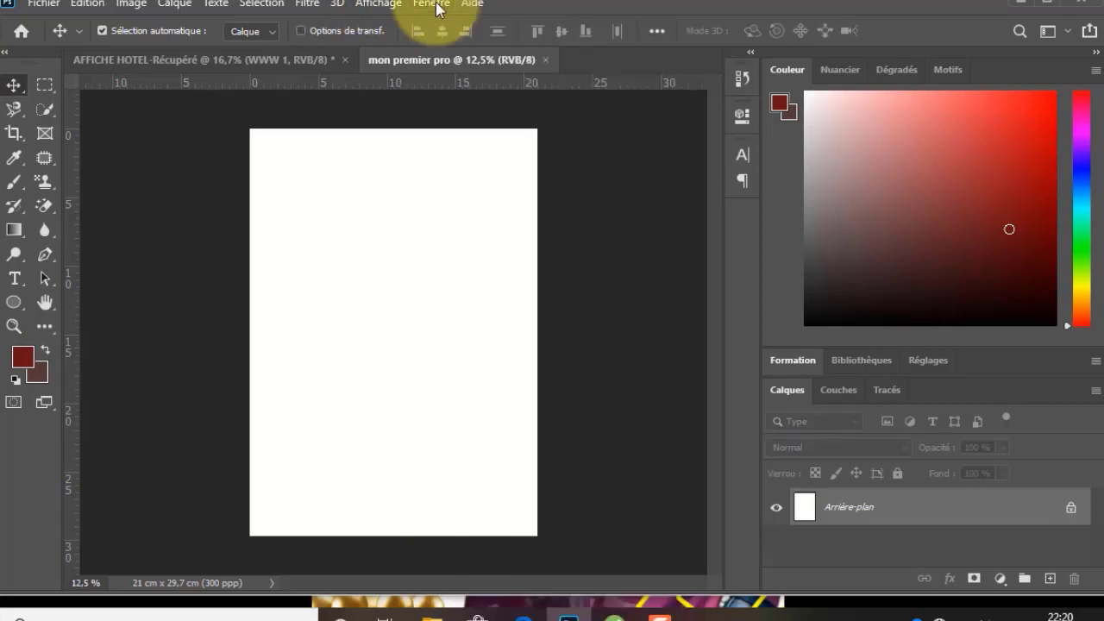
# Examine the Aide commands for tutorials, system information and account sign-in.
pyautogui.click(470, 5)
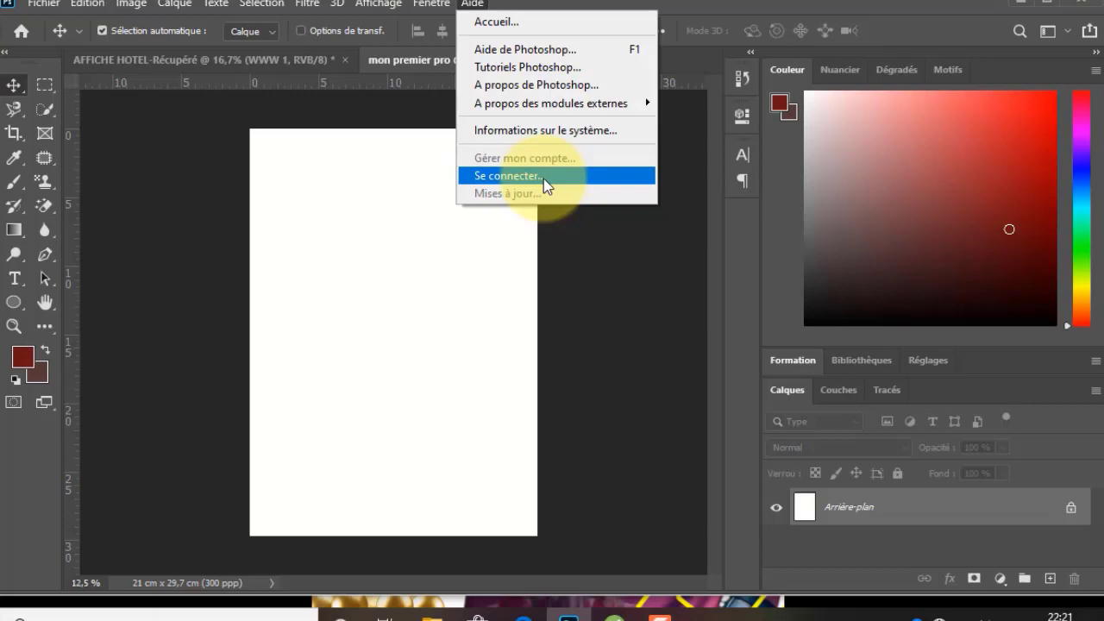
pyautogui.click(471, 4)
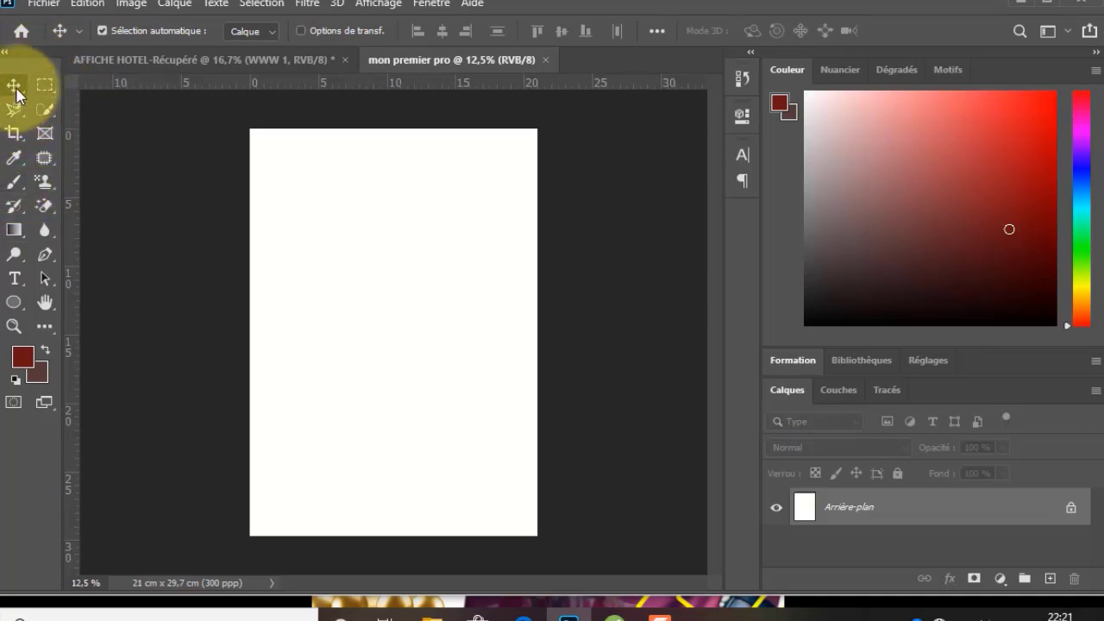
# Activate the Object Selection tool from the quick selection tool group.
pyautogui.moveTo(45, 110); pyautogui.dragTo(82, 112)
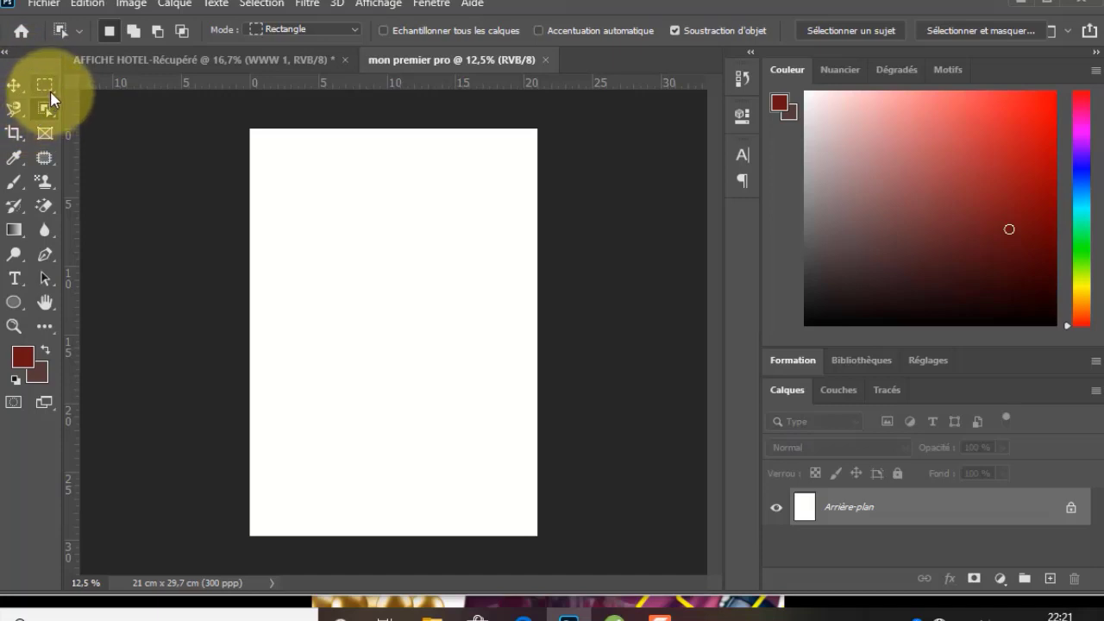
# Switch the marquee group to the elliptical selection tool and the lasso group to the standard Lasso, and activate the Move tool.
pyautogui.moveTo(50, 92); pyautogui.dragTo(81, 90)
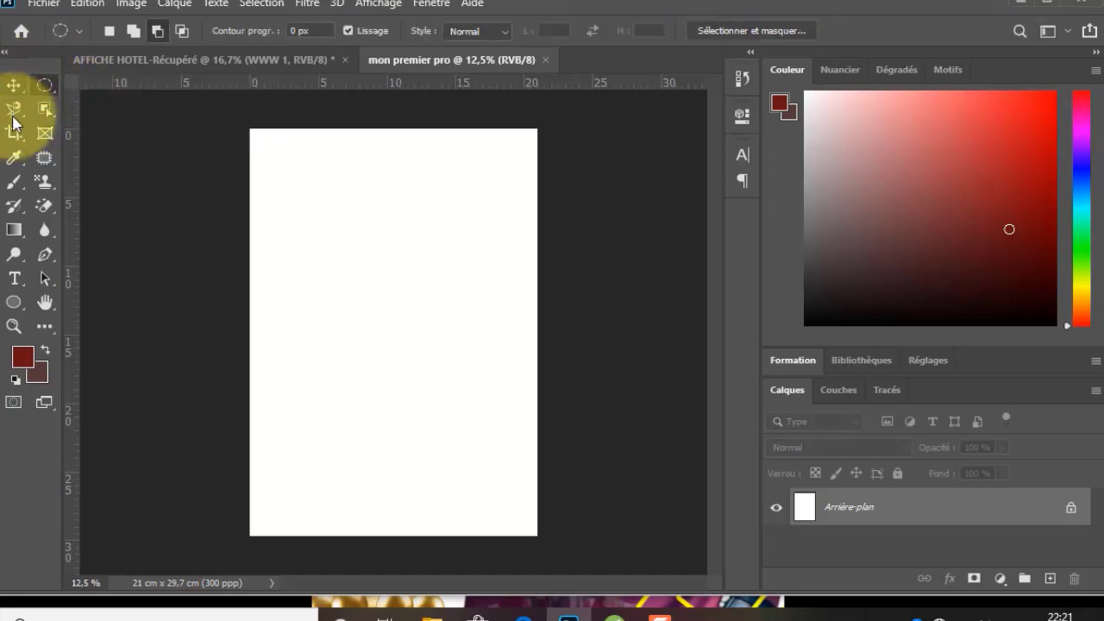
pyautogui.moveTo(21, 119); pyautogui.dragTo(54, 111)
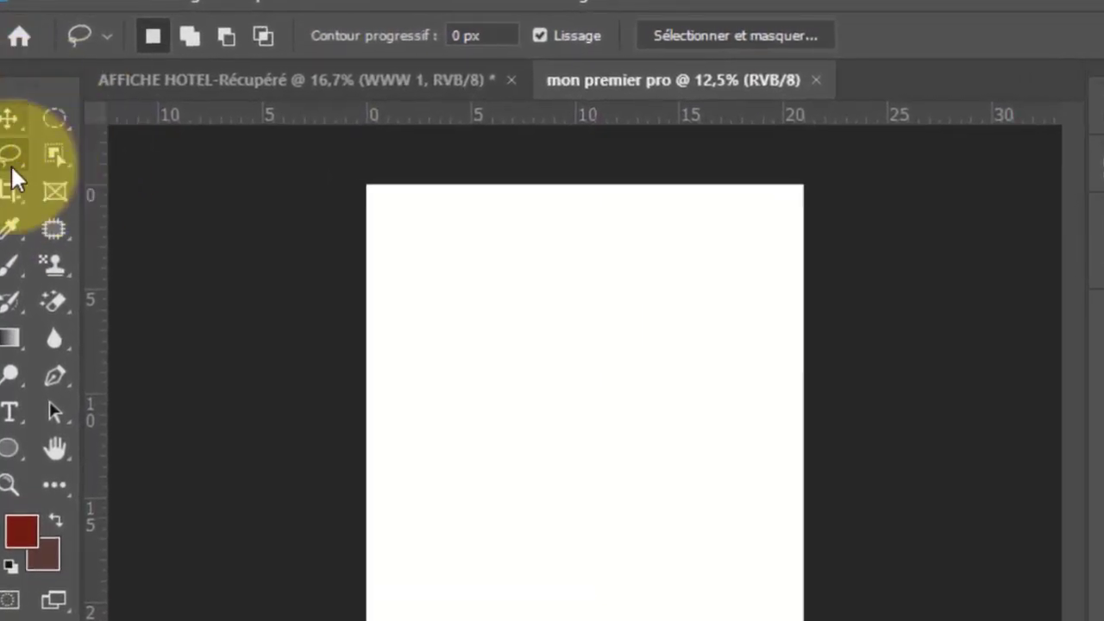
pyautogui.click(9, 115)
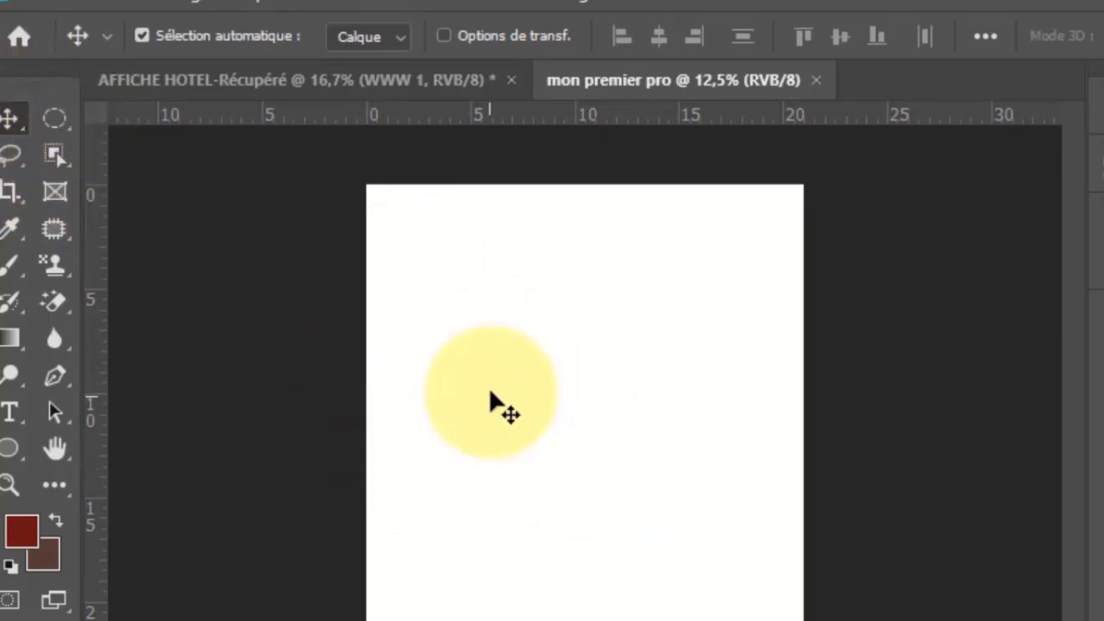
# Draw a rectangle shape about 976 × 728 px on the upper part of the page with the Rectangle tool.
pyautogui.click(19, 456)
pyautogui.rightClick(19, 457)
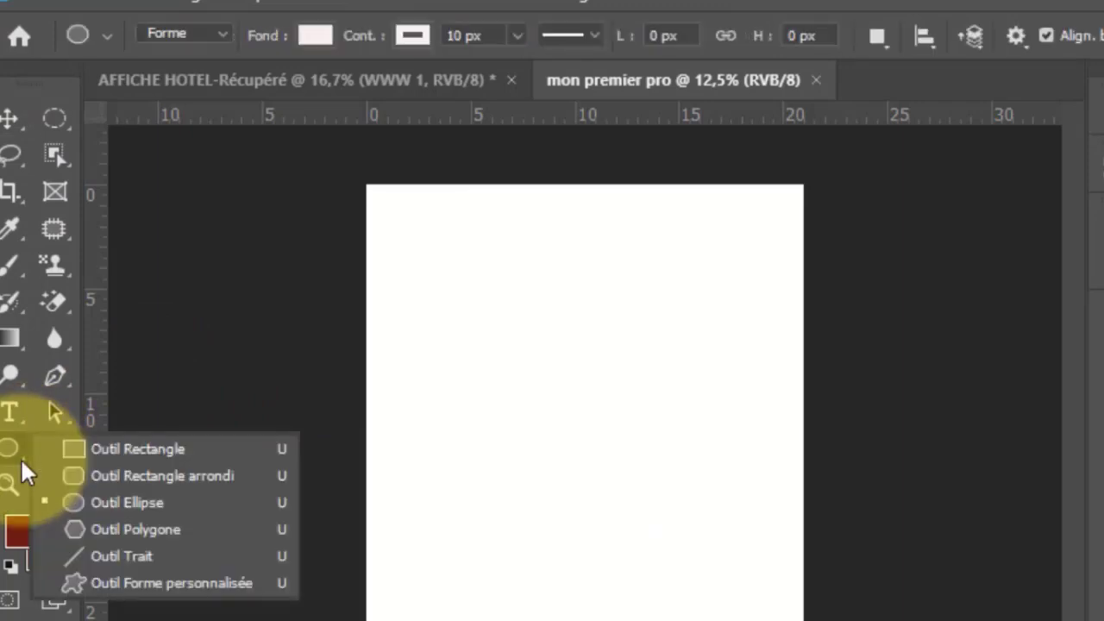
pyautogui.click(66, 456)
pyautogui.moveTo(391, 295); pyautogui.dragTo(566, 423)
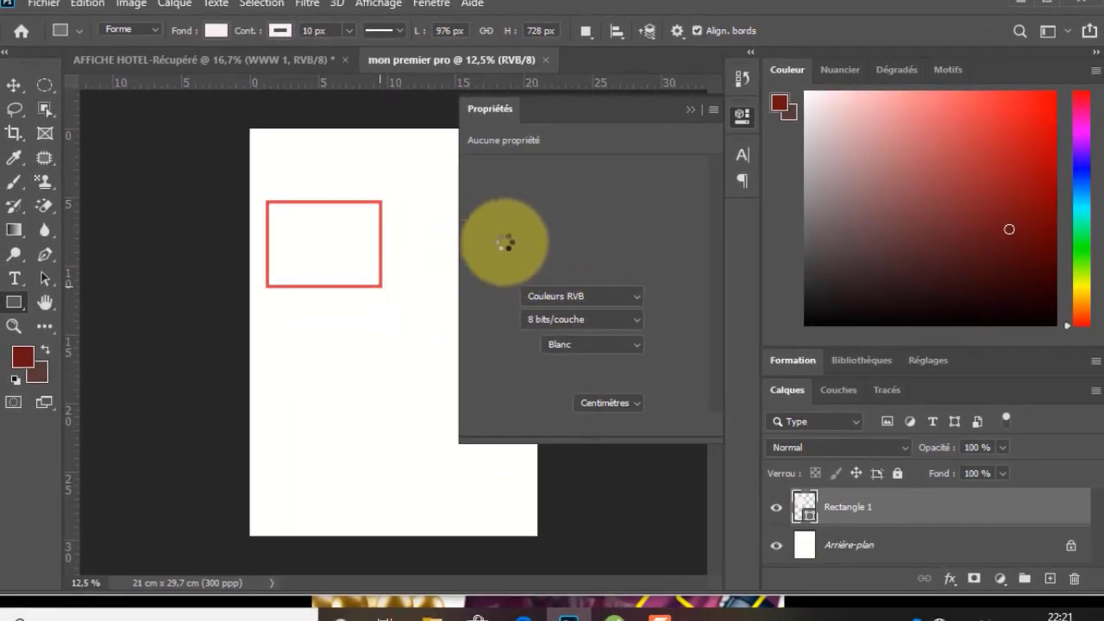
# Fill the new rectangle with black from the recently used colours and collapse its properties.
pyautogui.click(481, 226)
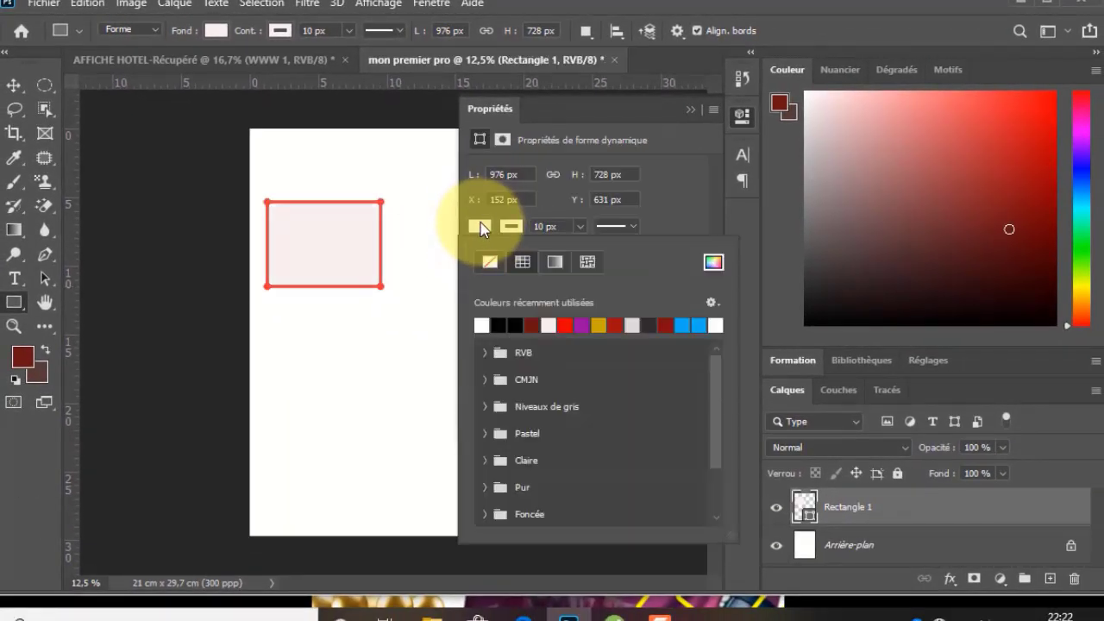
pyautogui.click(498, 325)
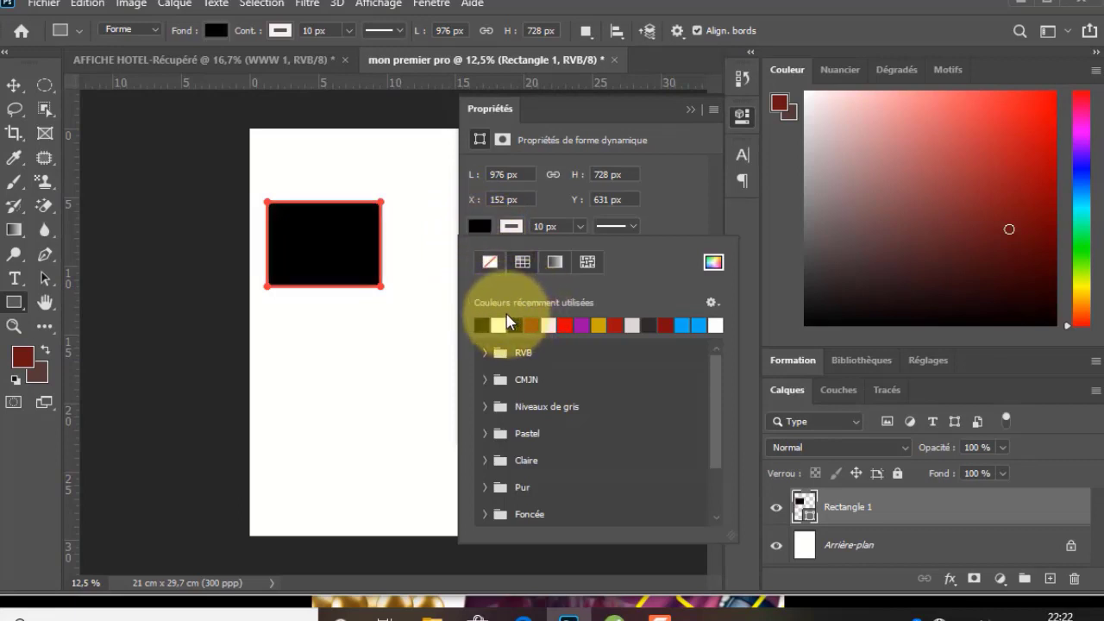
pyautogui.click(692, 122)
pyautogui.click(691, 110)
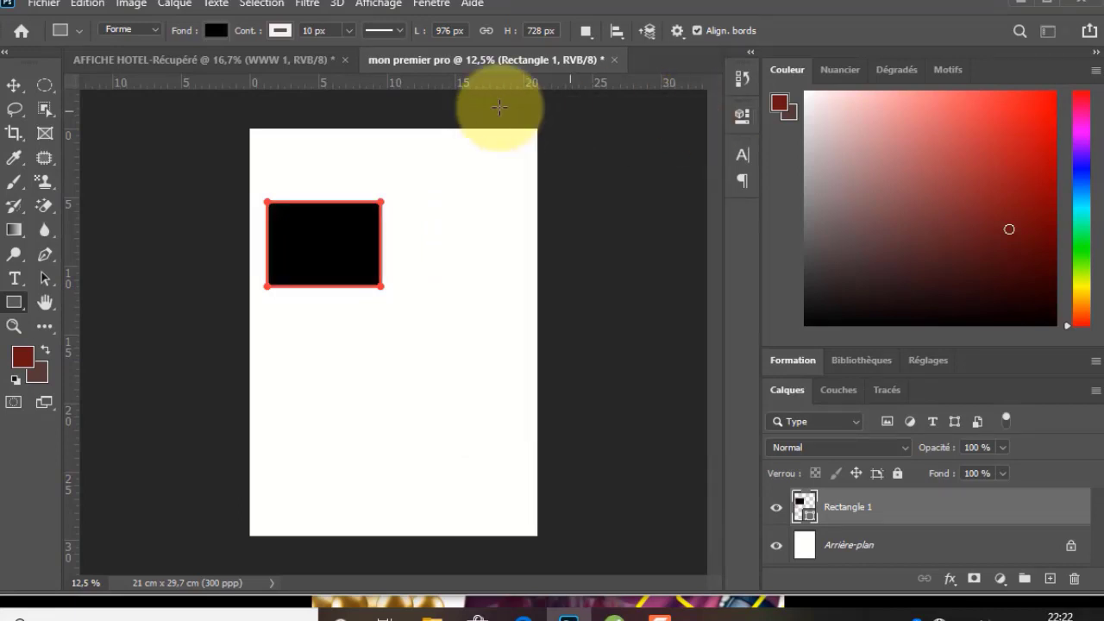
# Move the black rectangle higher on the page and place a duplicate of it below and to its right.
pyautogui.click(17, 86)
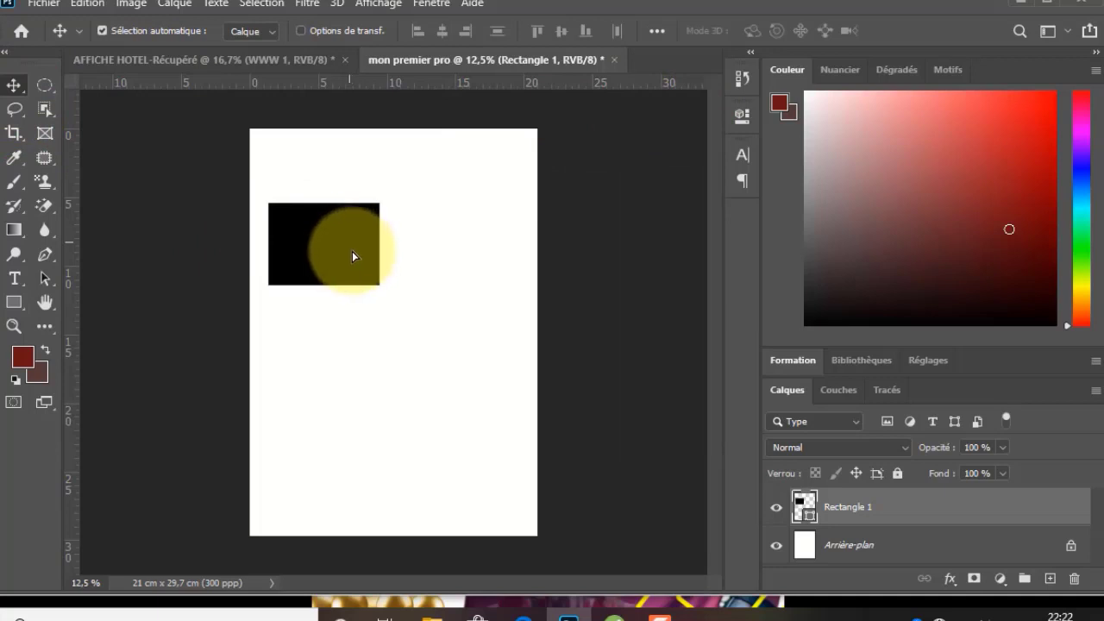
pyautogui.moveTo(352, 256); pyautogui.dragTo(424, 384)
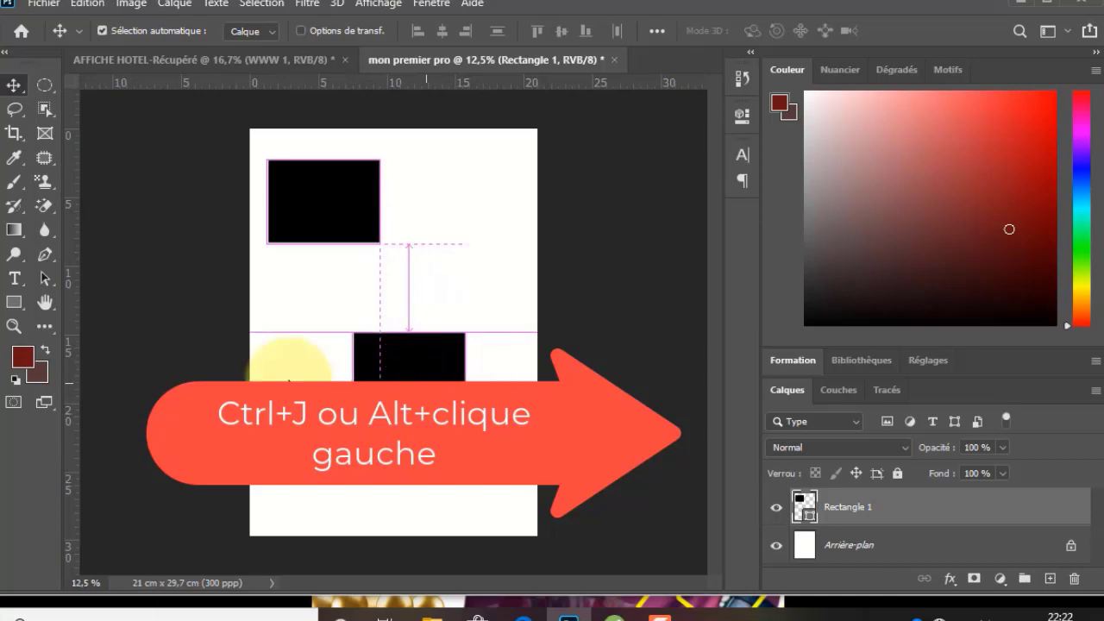
# Change the duplicate rectangle's fill to dark red from the recently used colours.
pyautogui.click(13, 303)
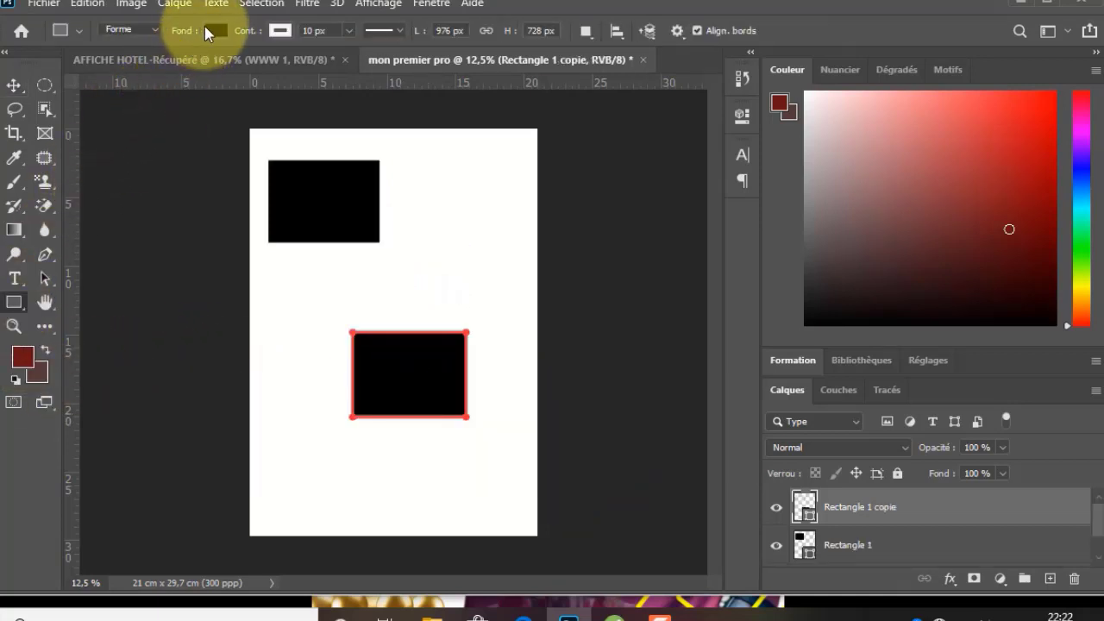
pyautogui.click(213, 30)
pyautogui.click(152, 129)
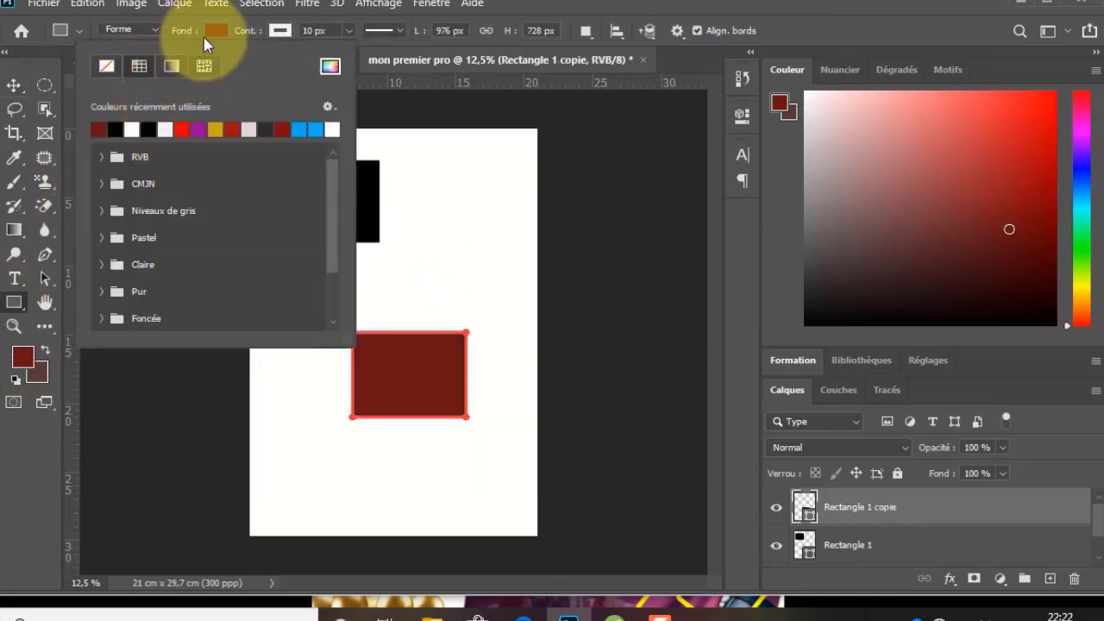
pyautogui.click(211, 31)
# Move the black and dark red rectangles alternately with automatic selection on, leaving black across the page's right edge and red lower down.
pyautogui.click(14, 86)
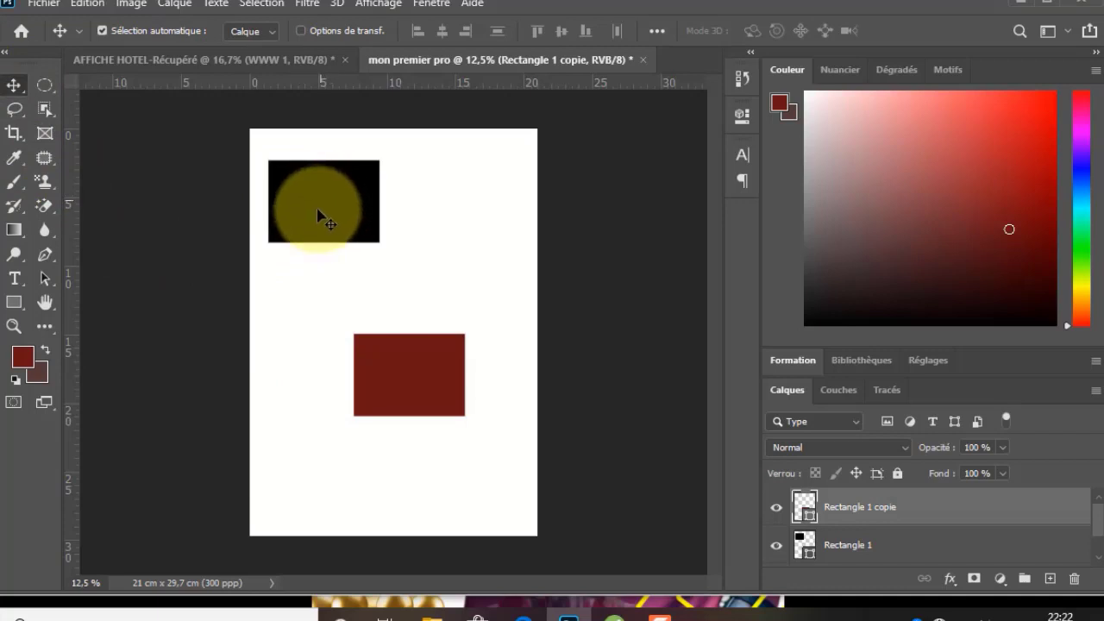
pyautogui.moveTo(318, 210); pyautogui.dragTo(443, 231)
pyautogui.moveTo(412, 374); pyautogui.dragTo(332, 242)
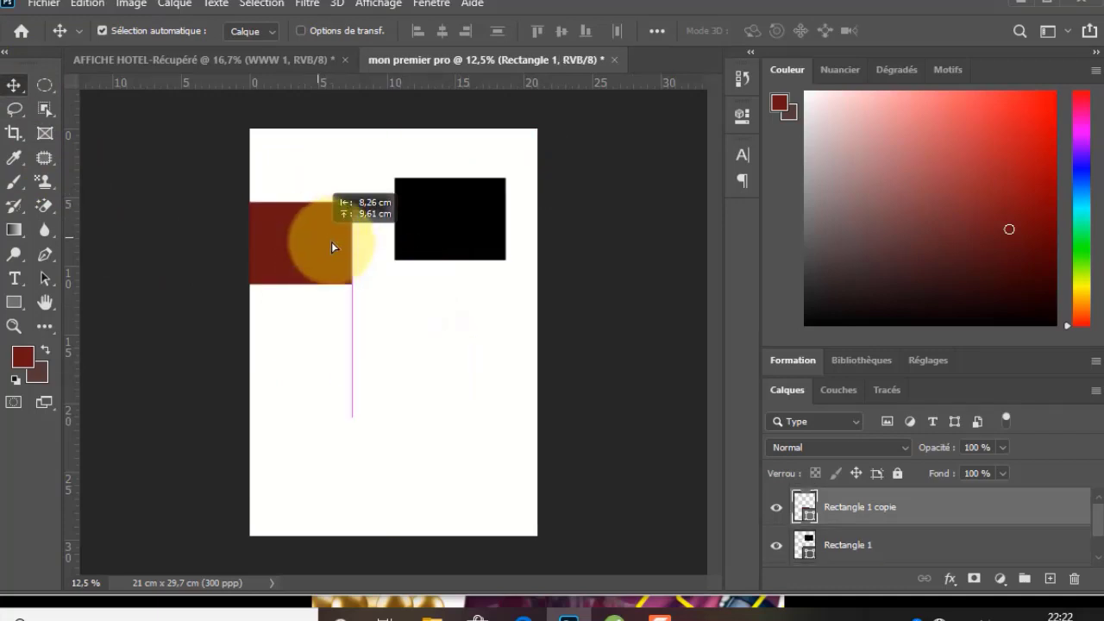
pyautogui.moveTo(439, 224); pyautogui.dragTo(417, 338)
pyautogui.moveTo(329, 245); pyautogui.dragTo(443, 225)
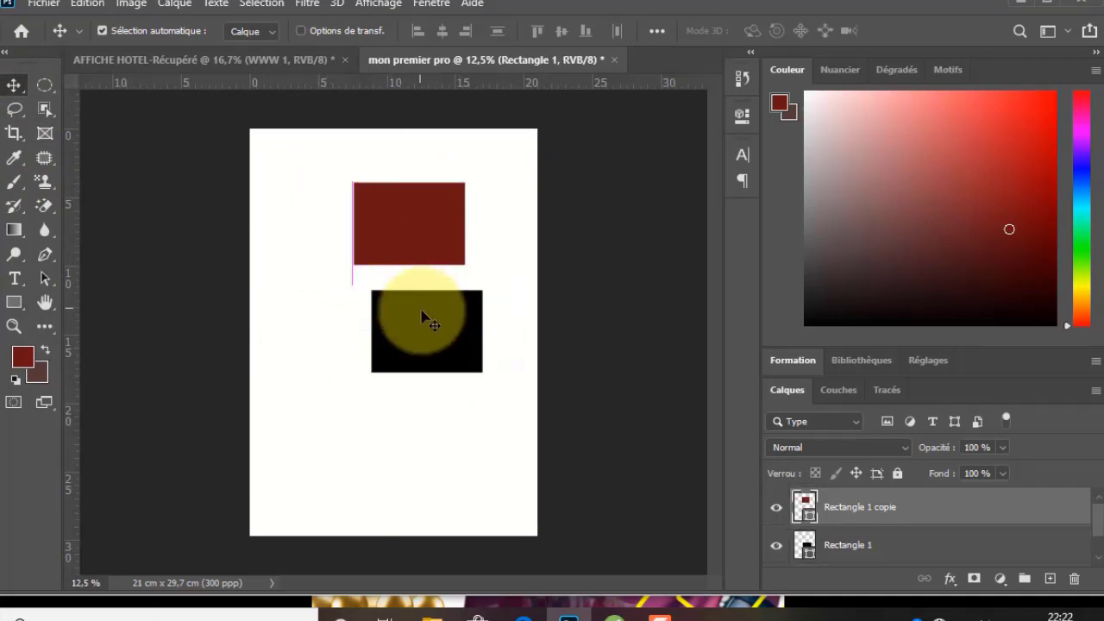
pyautogui.moveTo(429, 324); pyautogui.dragTo(361, 374)
pyautogui.moveTo(400, 252); pyautogui.dragTo(457, 306)
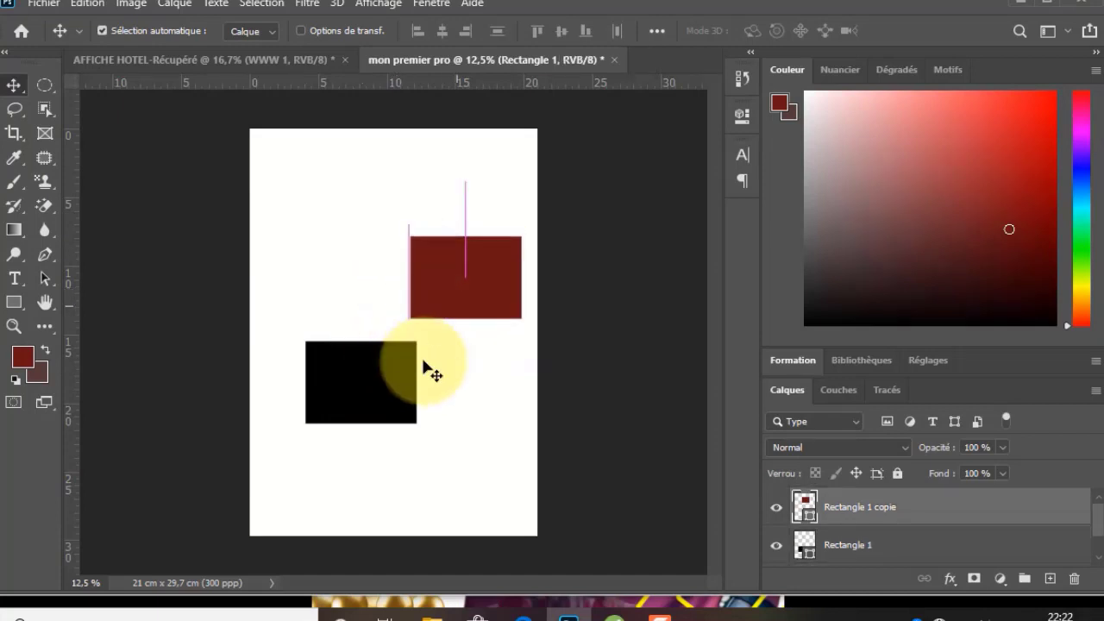
pyautogui.moveTo(379, 372); pyautogui.dragTo(348, 309)
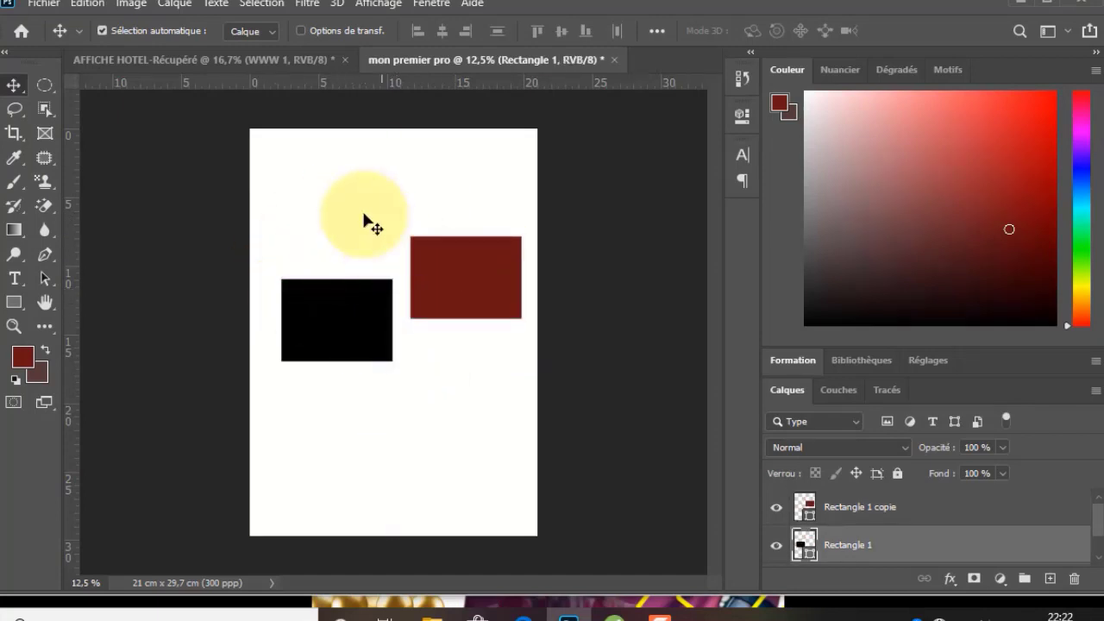
pyautogui.moveTo(345, 352); pyautogui.dragTo(311, 201)
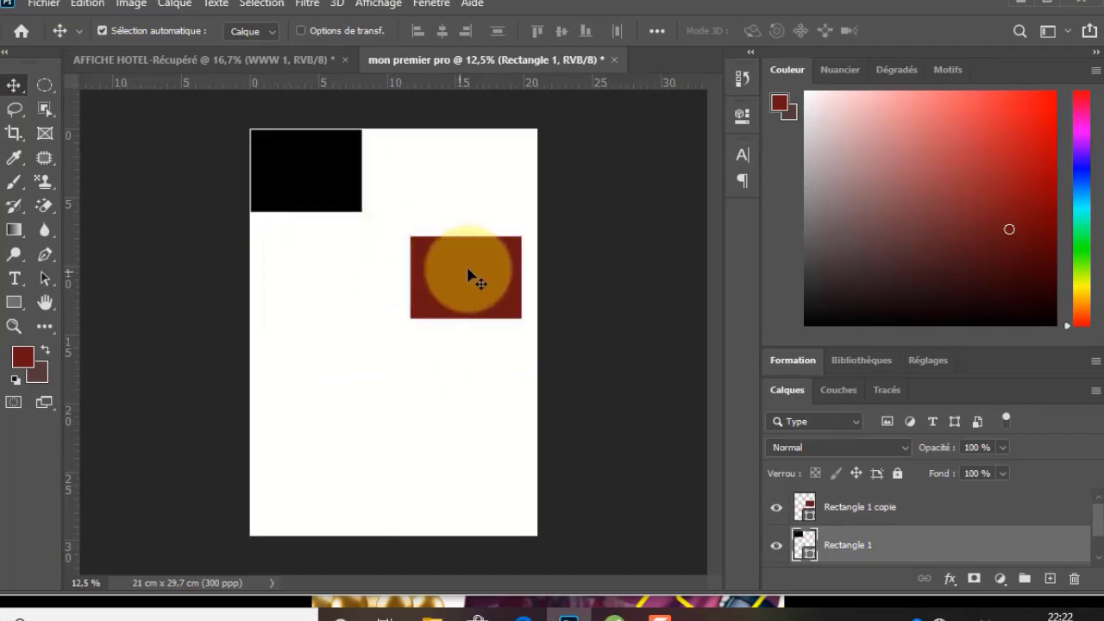
pyautogui.moveTo(468, 274); pyautogui.dragTo(438, 397)
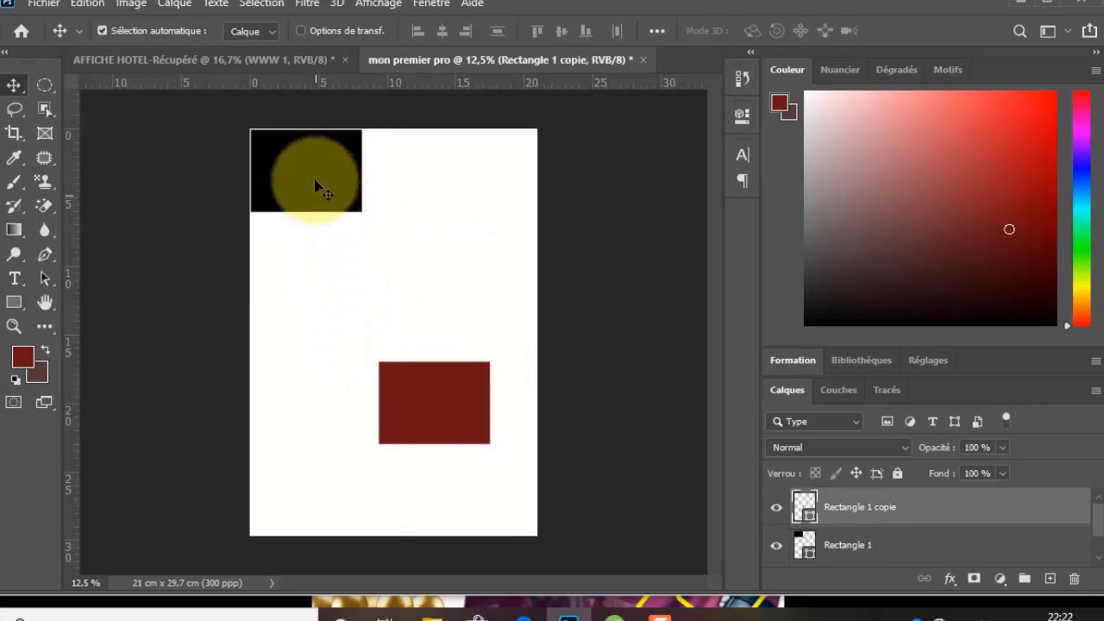
pyautogui.moveTo(316, 185); pyautogui.dragTo(501, 242)
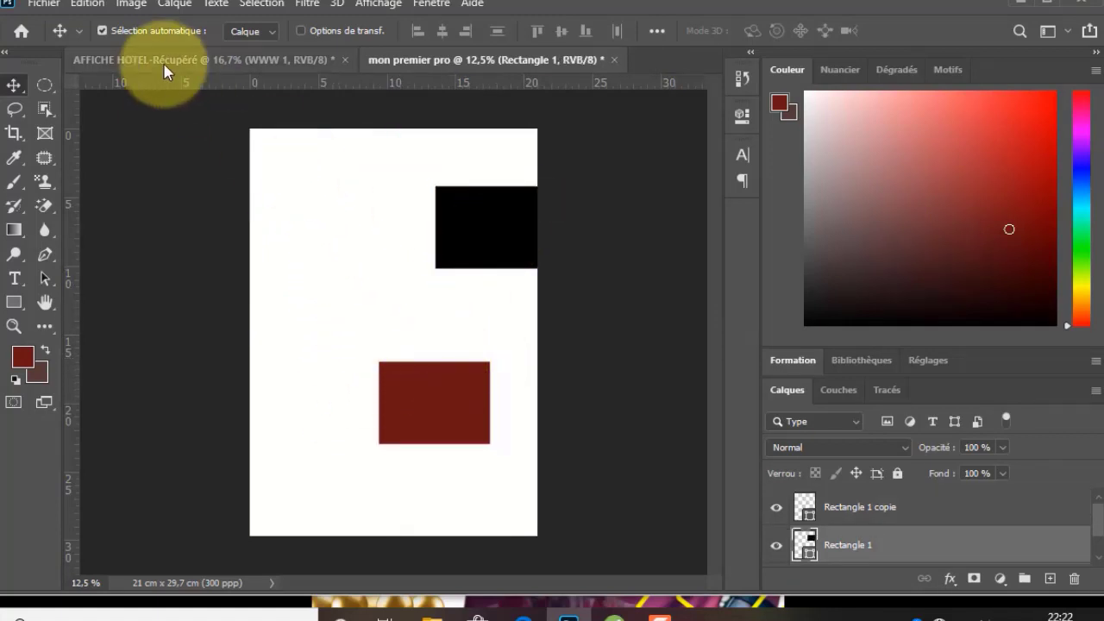
# Turn off automatic selection and move the black rectangle to the upper centre of the page.
pyautogui.click(103, 31)
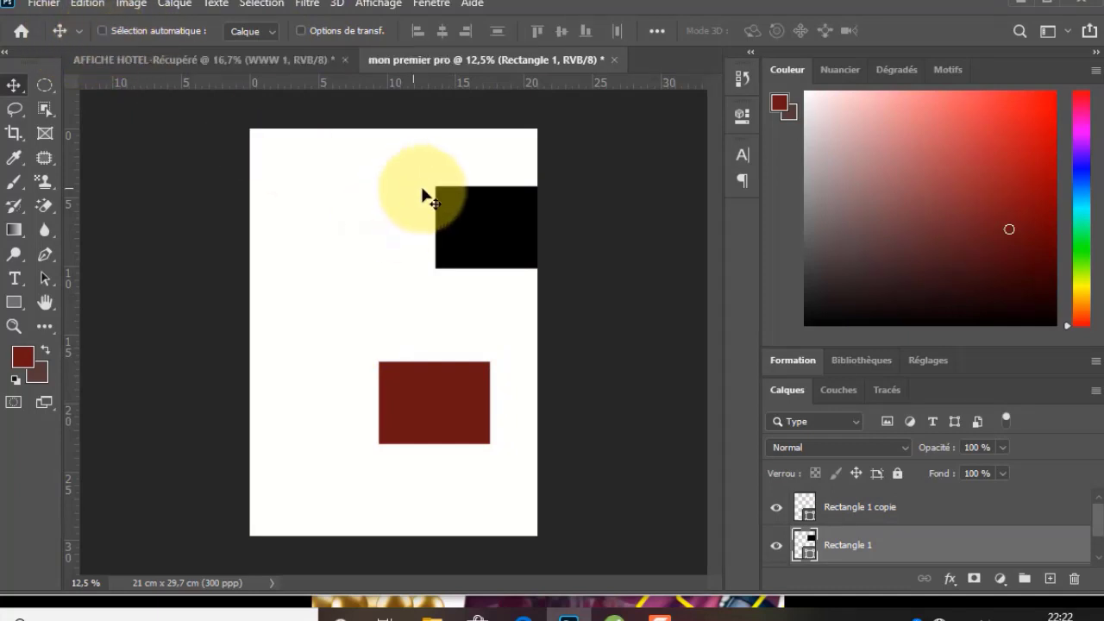
pyautogui.moveTo(348, 171); pyautogui.dragTo(380, 242)
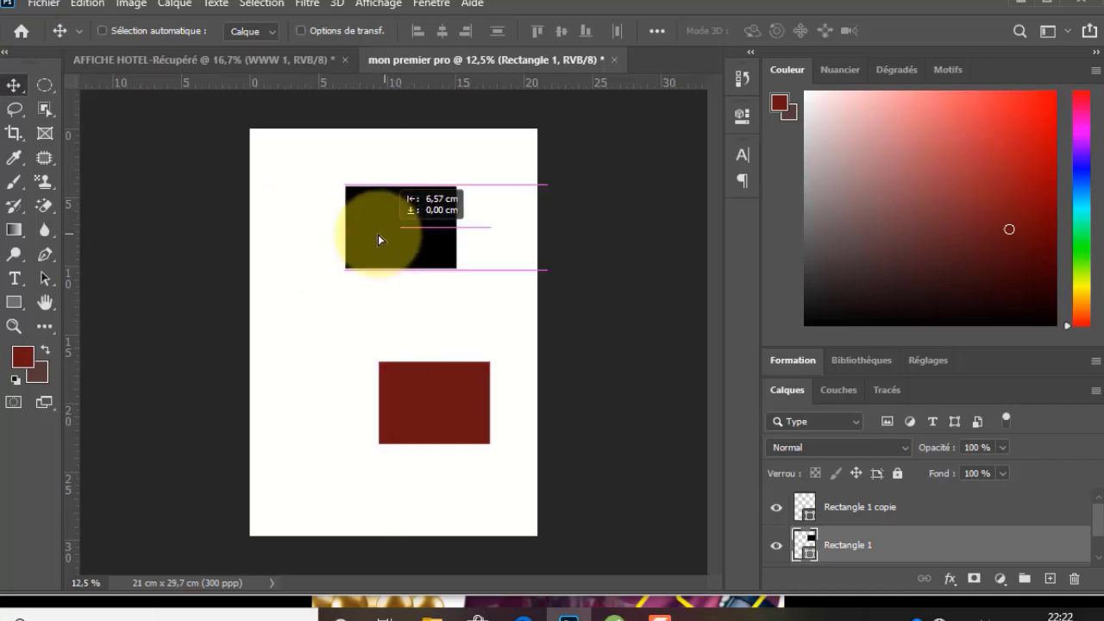
pyautogui.moveTo(465, 406)
pyautogui.mouseDown()
pyautogui.moveTo(425, 400)
pyautogui.moveTo(450, 404)
pyautogui.mouseUp()
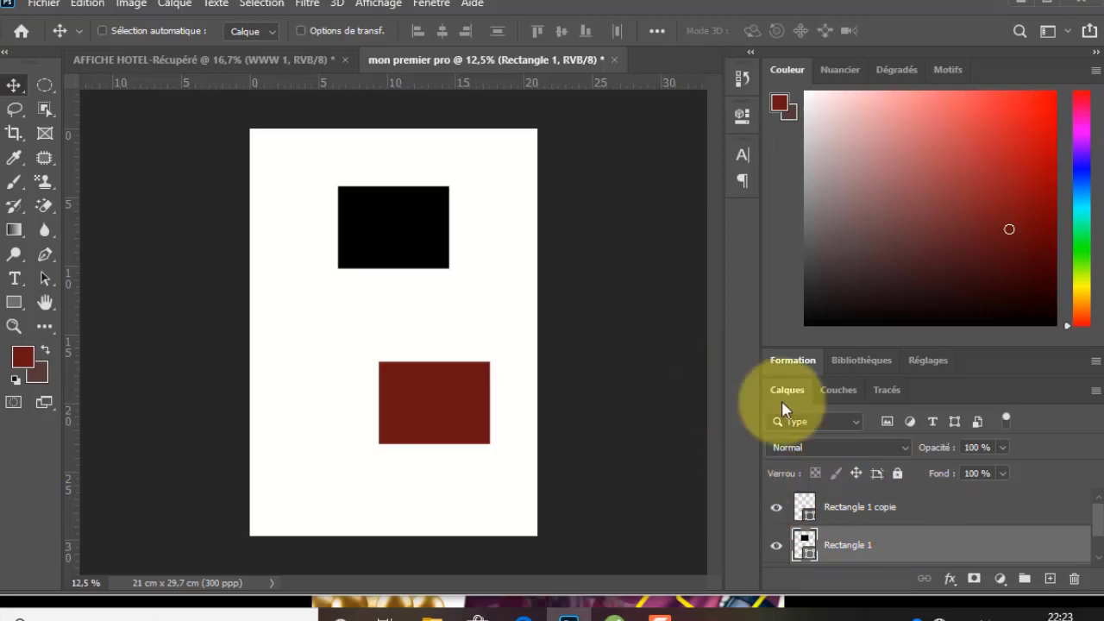
pyautogui.moveTo(388, 251)
pyautogui.mouseDown()
pyautogui.moveTo(407, 227)
pyautogui.moveTo(387, 231)
pyautogui.mouseUp()
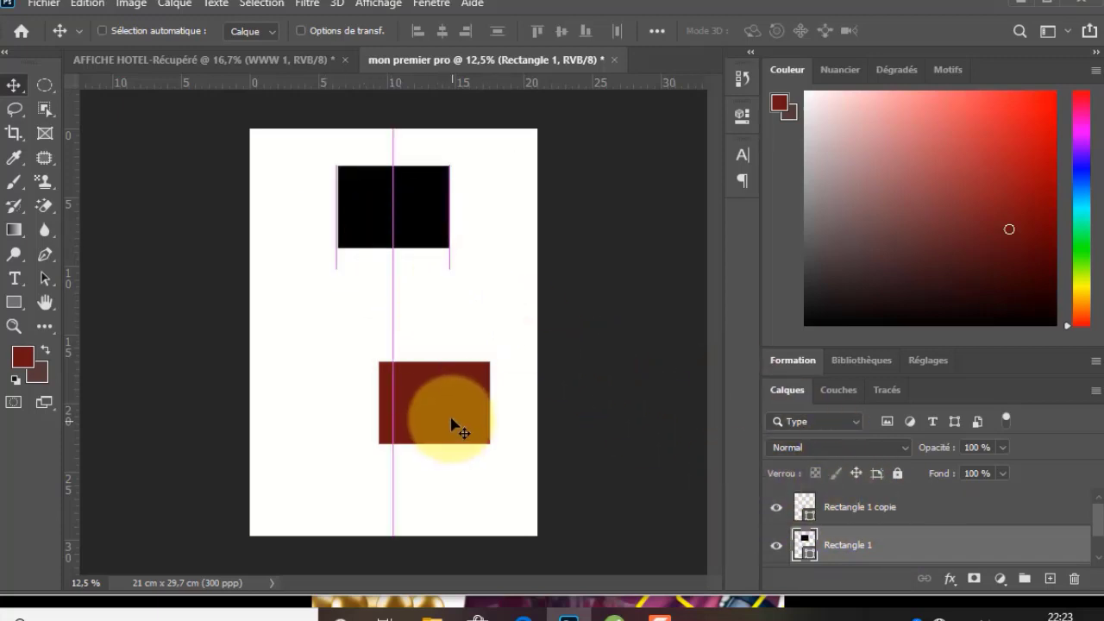
# Select the dark red rectangle's layer, move that rectangle slightly left and down, and make the black rectangle's layer active again.
pyautogui.click(898, 511)
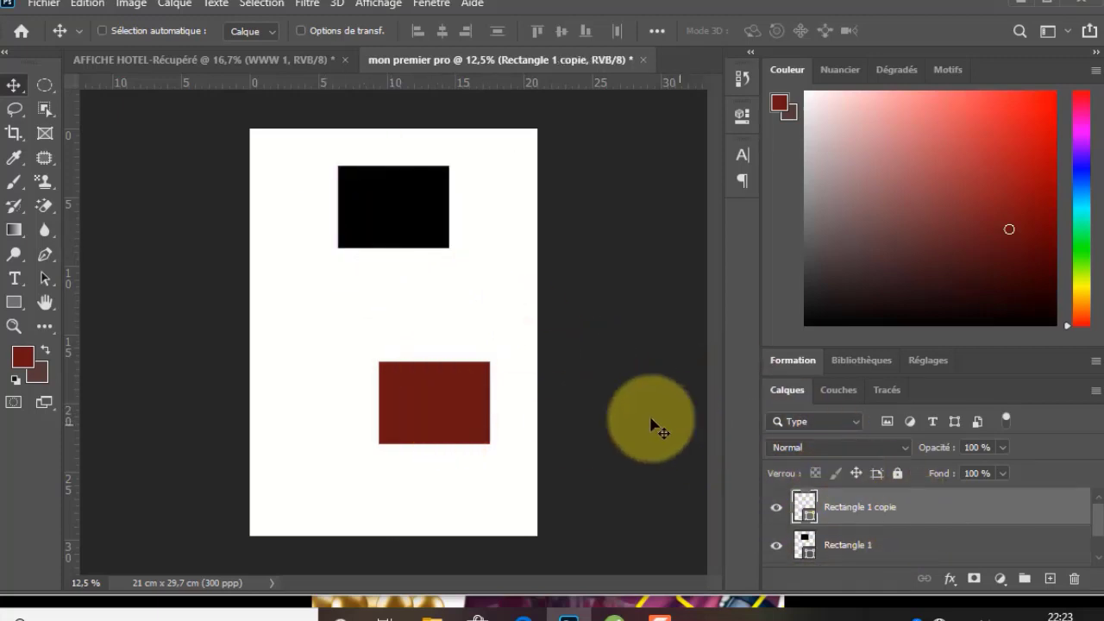
pyautogui.moveTo(427, 364)
pyautogui.mouseDown()
pyautogui.moveTo(268, 433)
pyautogui.moveTo(440, 369)
pyautogui.moveTo(422, 373)
pyautogui.mouseUp()
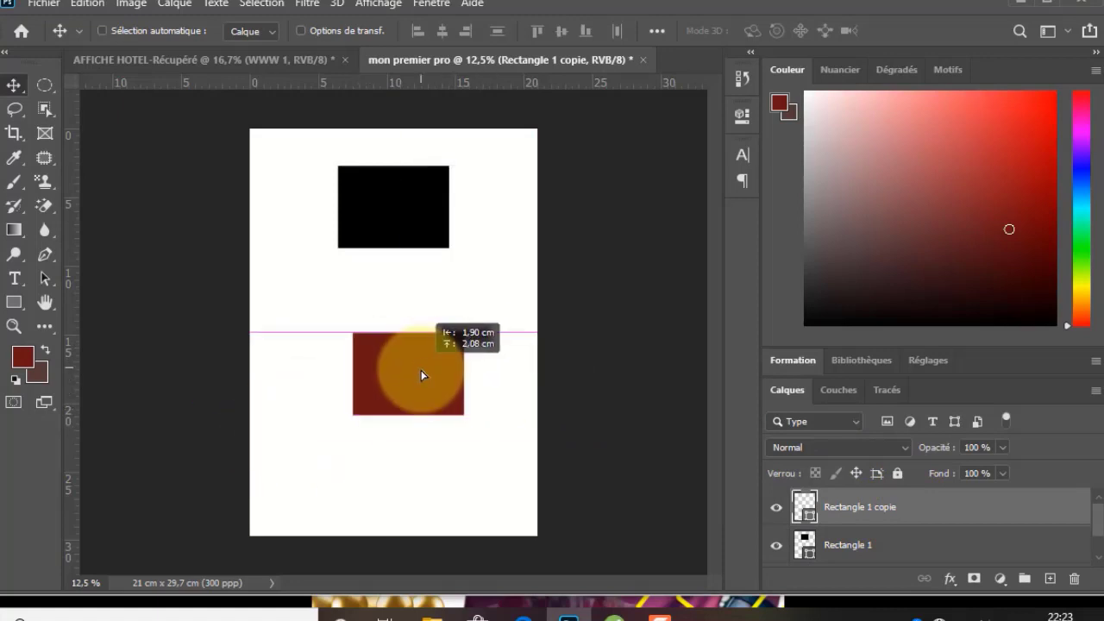
pyautogui.moveTo(403, 196); pyautogui.dragTo(404, 239)
pyautogui.click(820, 542)
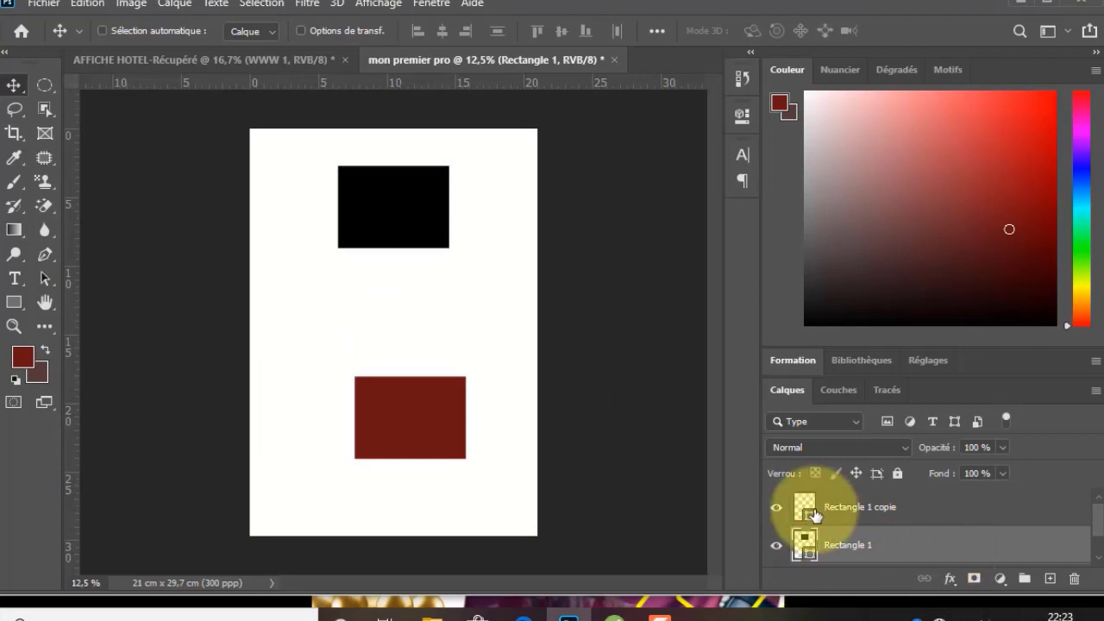
# Turn automatic selection back on and rearrange both rectangles, placing black at the page's upper left and dark red below it to the right.
pyautogui.click(103, 31)
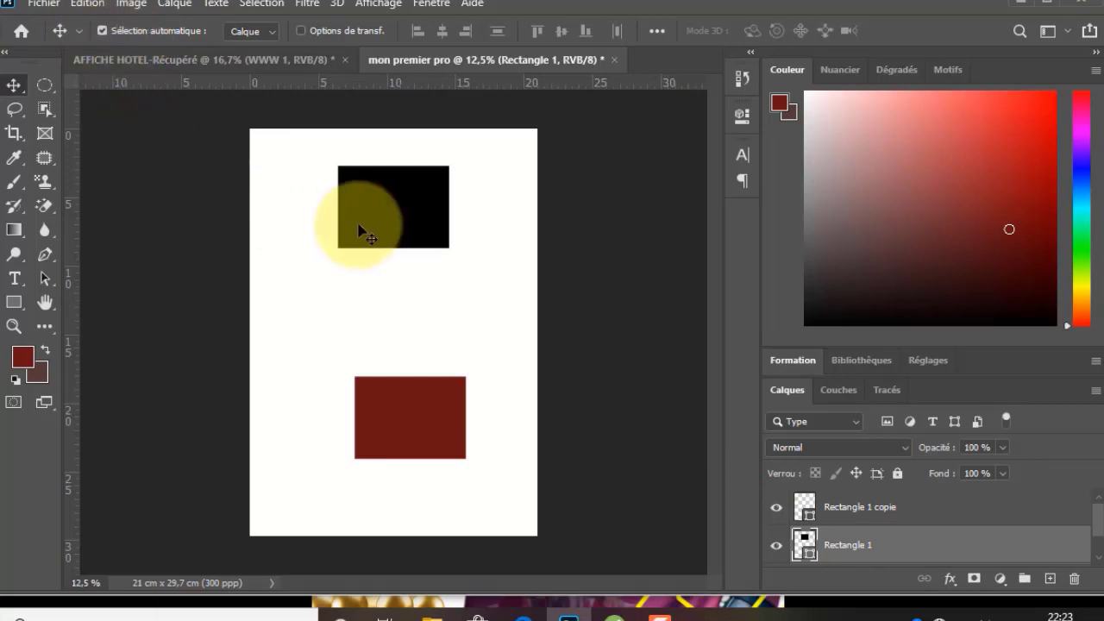
pyautogui.moveTo(363, 230); pyautogui.dragTo(287, 312)
pyautogui.moveTo(431, 453); pyautogui.dragTo(438, 269)
pyautogui.moveTo(316, 319); pyautogui.dragTo(411, 423)
pyautogui.moveTo(431, 278); pyautogui.dragTo(371, 322)
pyautogui.click(359, 395)
pyautogui.moveTo(358, 395); pyautogui.dragTo(363, 395)
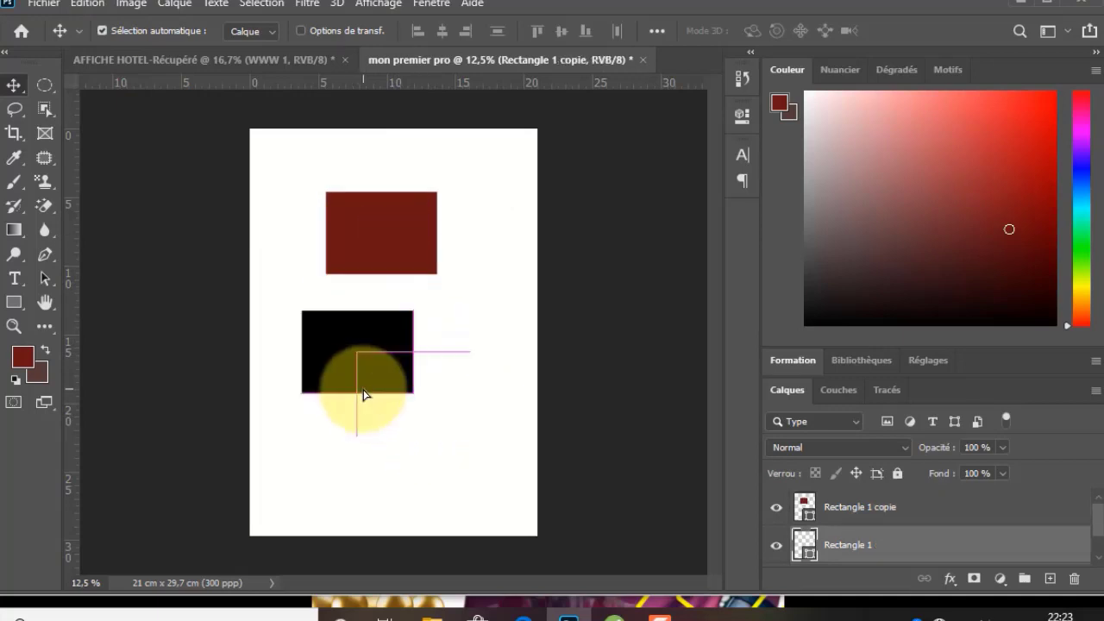
pyautogui.moveTo(377, 354); pyautogui.dragTo(320, 312)
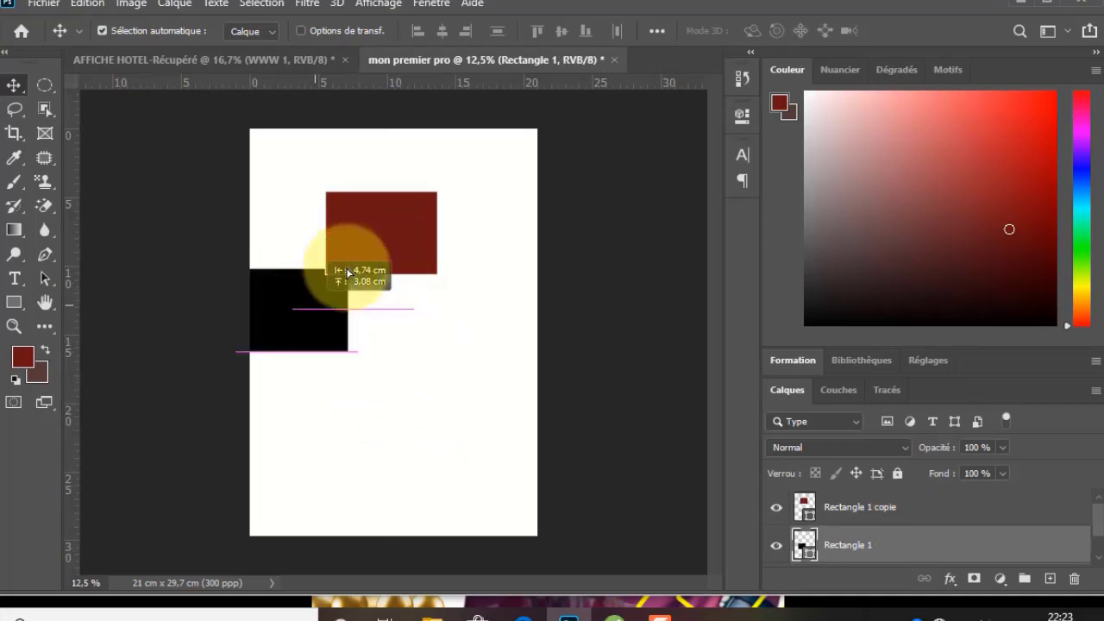
pyautogui.moveTo(376, 217); pyautogui.dragTo(441, 321)
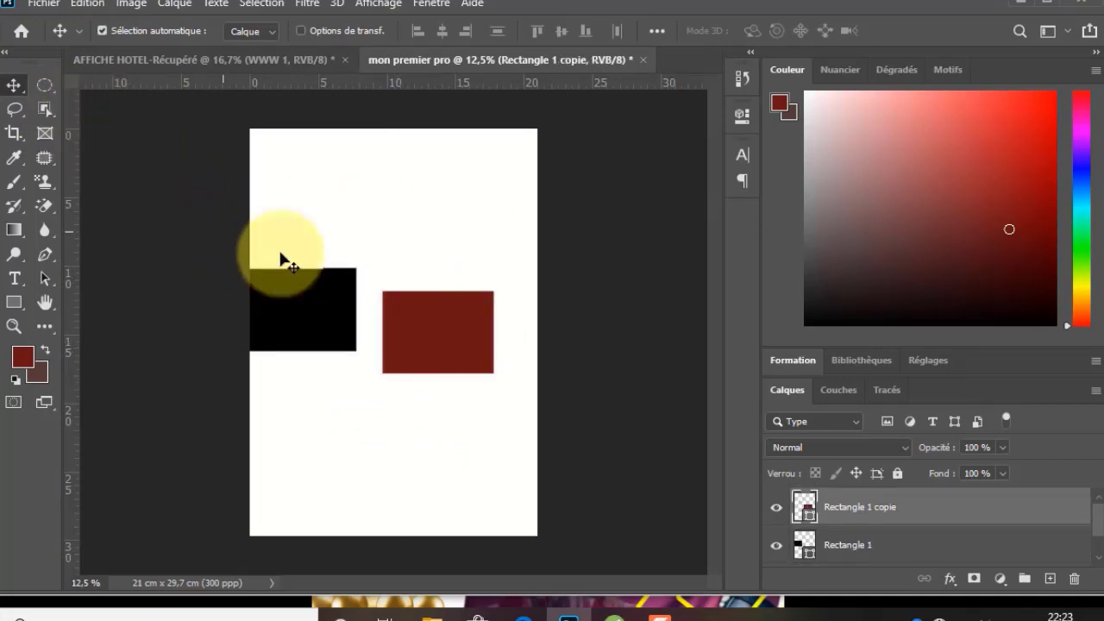
pyautogui.moveTo(311, 333); pyautogui.dragTo(368, 255)
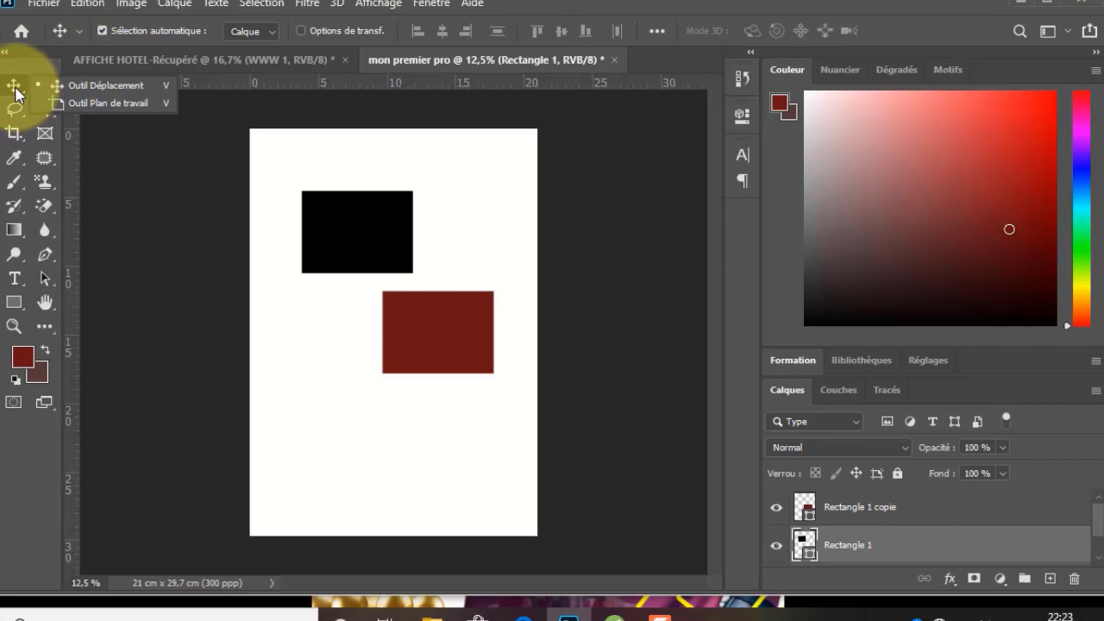
# Examine the tools grouped with the Move tool, including the Artboard tool, keeping the Move tool active.
pyautogui.click(19, 93)
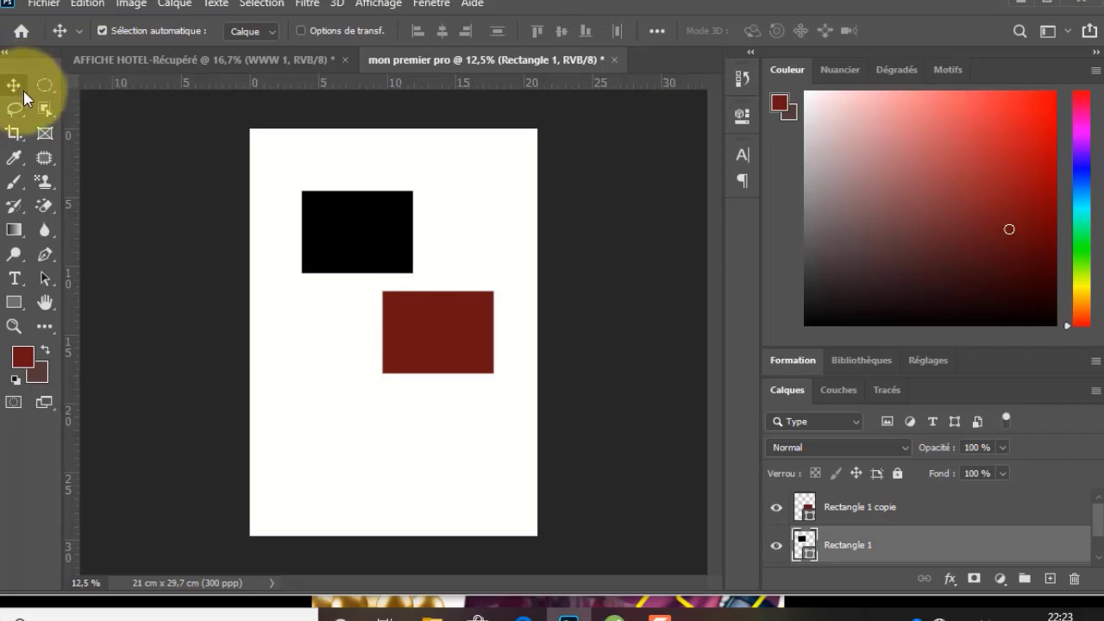
pyautogui.click(22, 92)
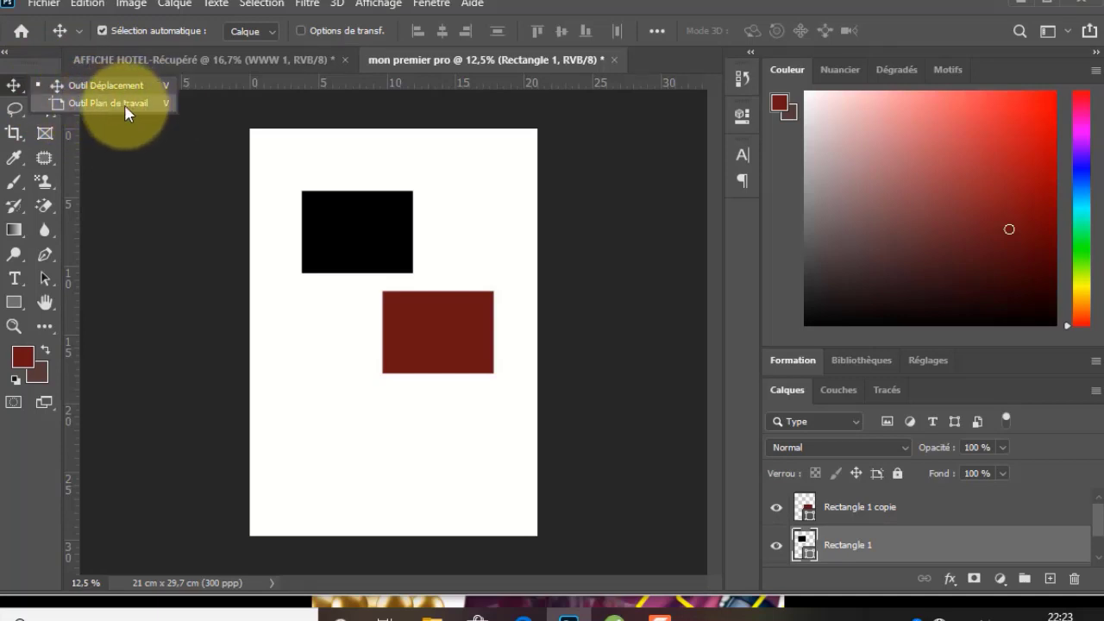
pyautogui.click(12, 92)
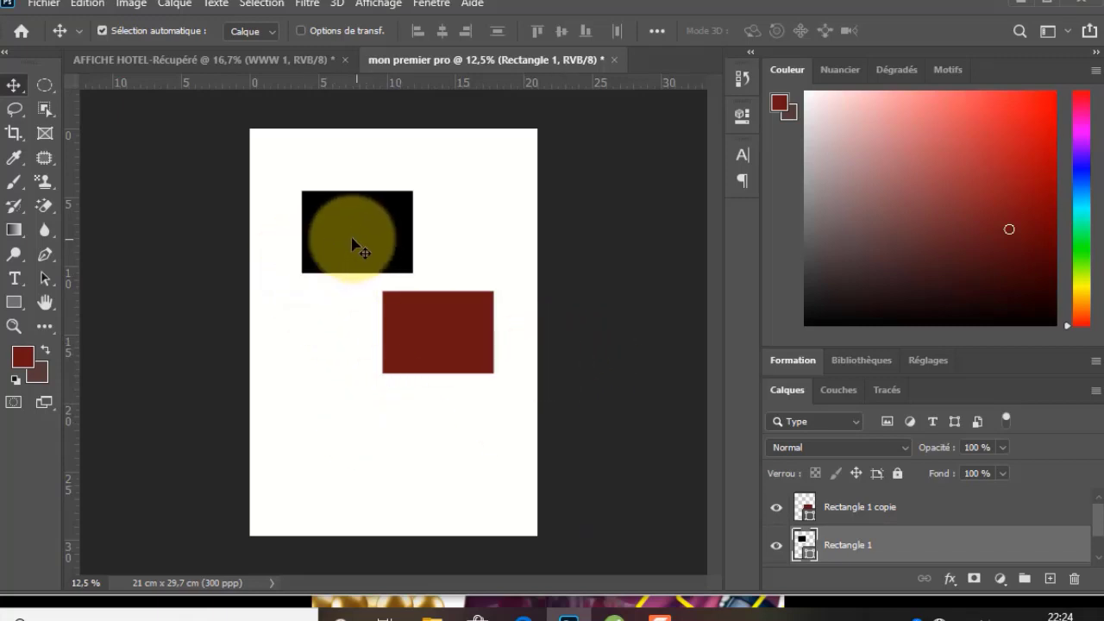
# Move the black rectangle partly past the page's left edge and bring it back fully inside the upper-left area.
pyautogui.moveTo(354, 245); pyautogui.dragTo(260, 231)
pyautogui.moveTo(260, 232); pyautogui.dragTo(275, 199)
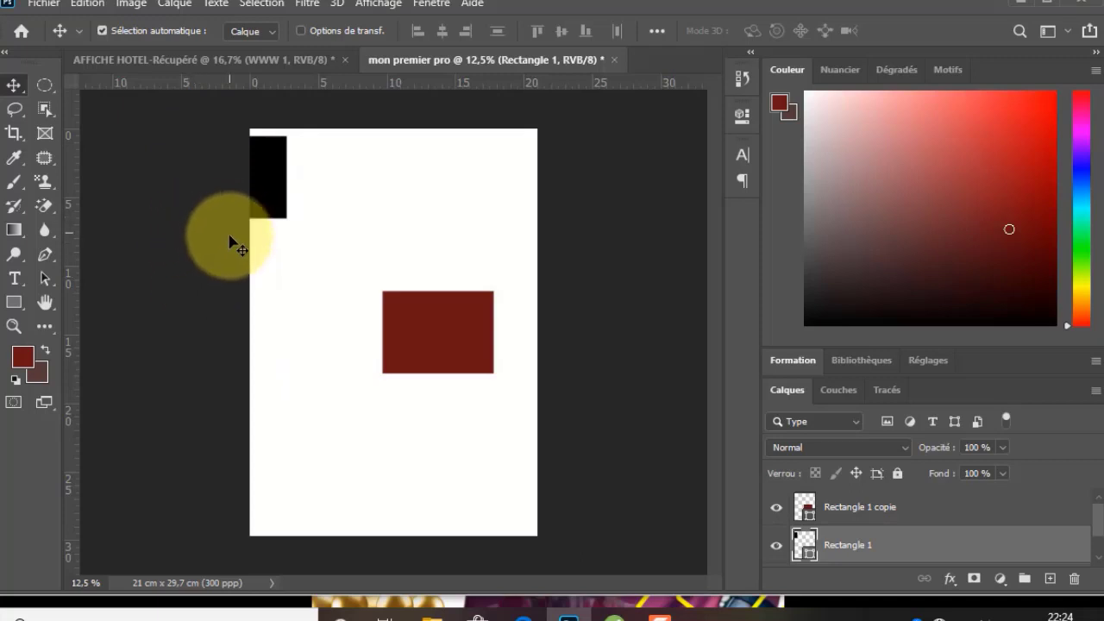
pyautogui.moveTo(277, 196); pyautogui.dragTo(366, 215)
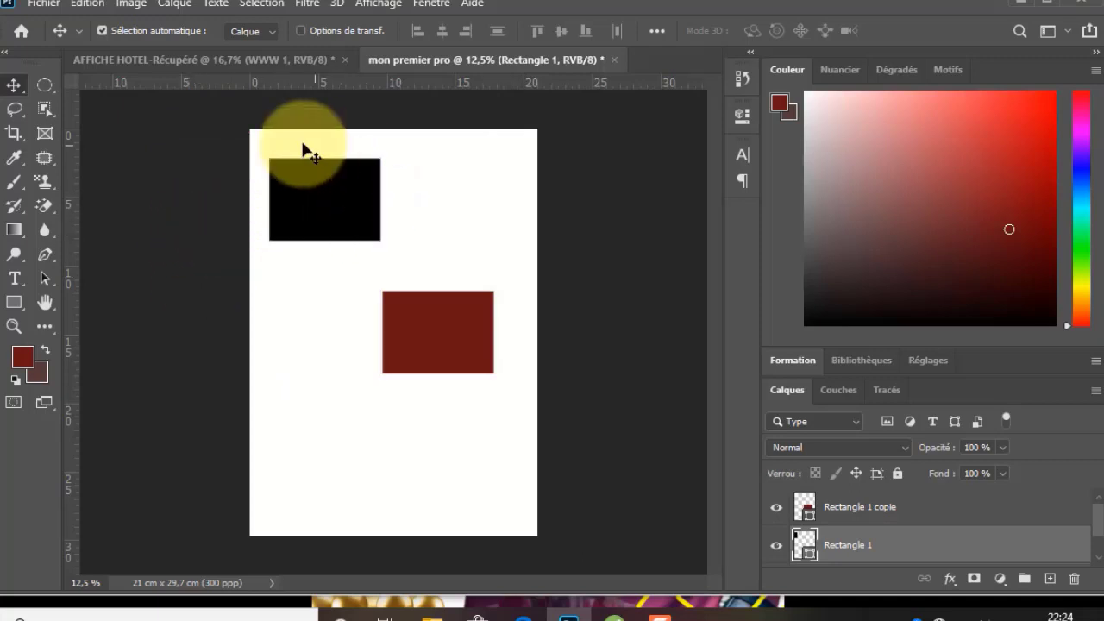
# Examine the tools grouped with the Move tool and with the Elliptical Marquee tool, and return to the Move tool.
pyautogui.rightClick(25, 87)
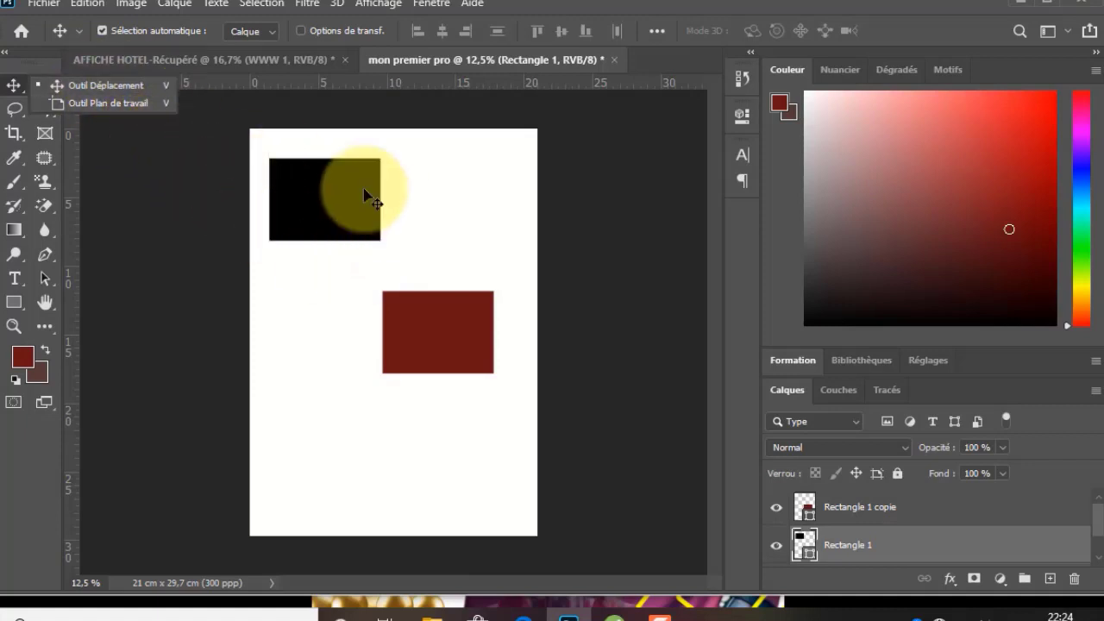
pyautogui.click(96, 86)
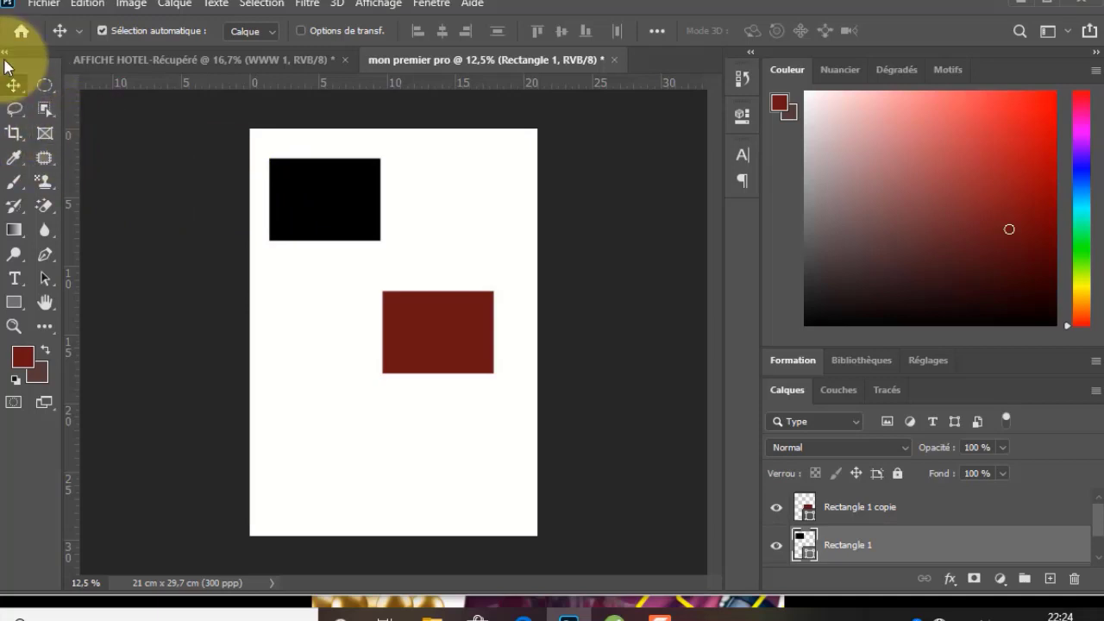
pyautogui.click(52, 87)
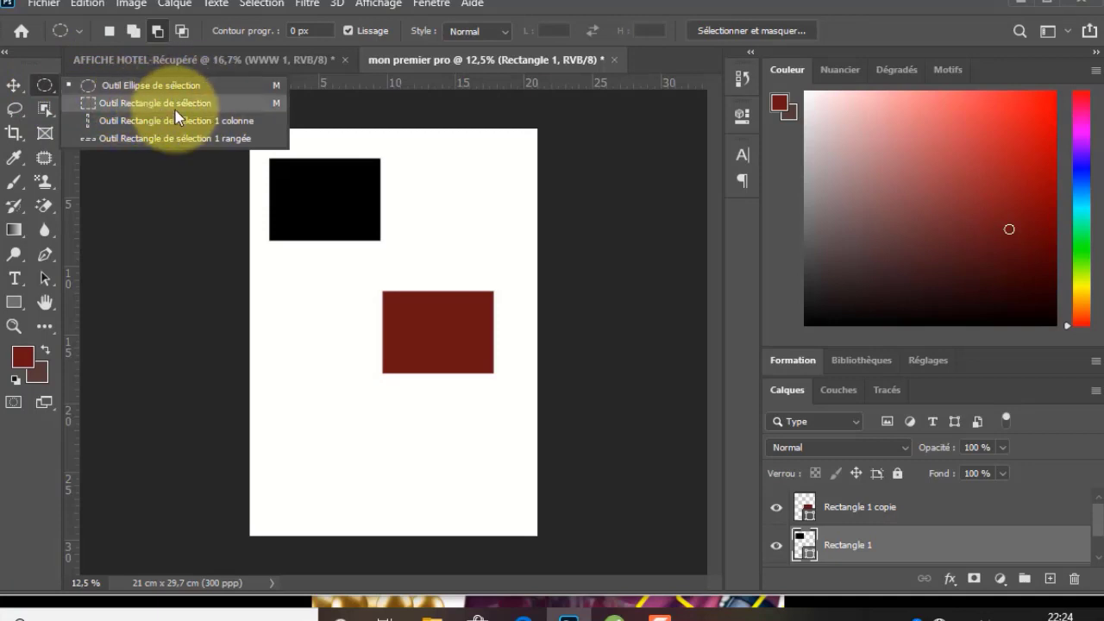
pyautogui.click(132, 88)
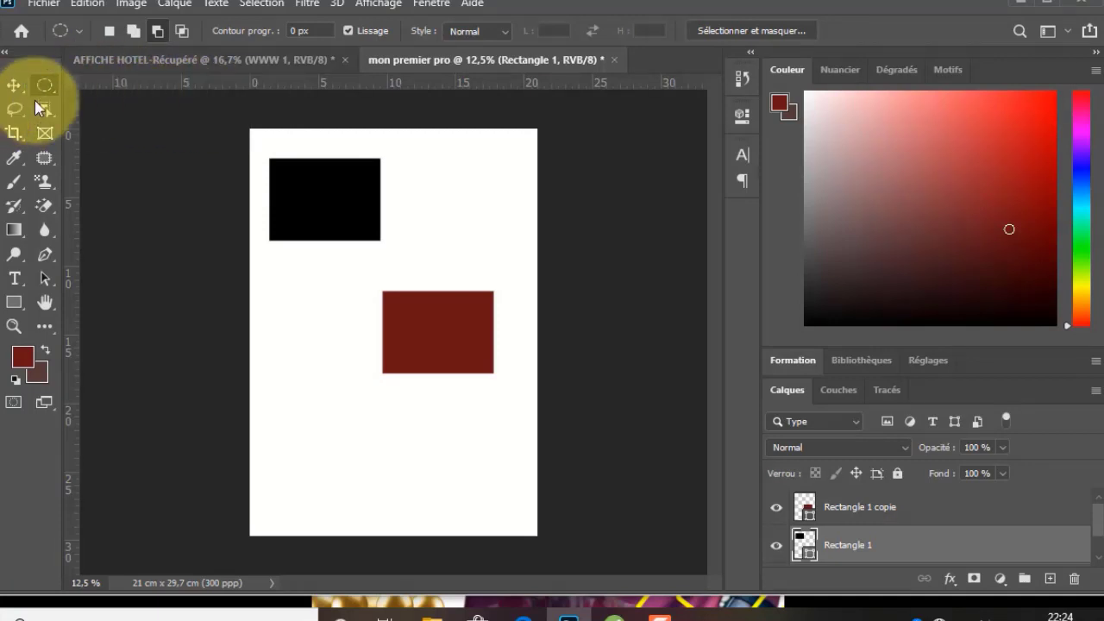
pyautogui.click(13, 84)
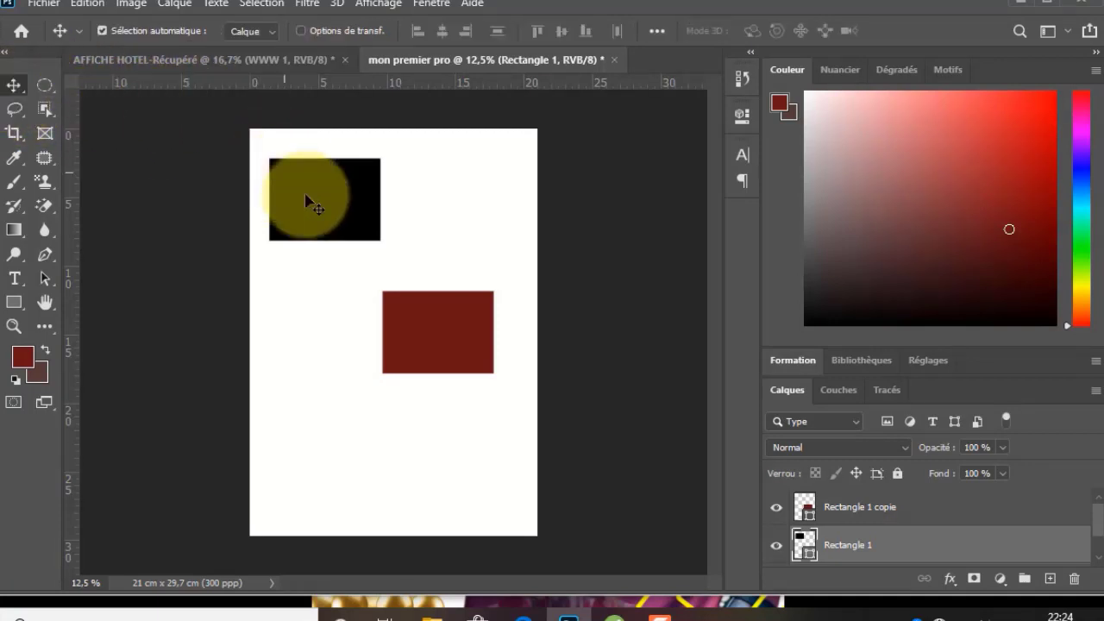
# Move the black and dark red rectangles to the bottom of the page, side by side with black on the left.
pyautogui.moveTo(308, 198); pyautogui.dragTo(371, 507)
pyautogui.moveTo(451, 338); pyautogui.dragTo(476, 482)
pyautogui.moveTo(336, 468); pyautogui.dragTo(320, 488)
# Place the photo _MG_9978 from the img skes subfolder of the Images folder into the document at its default size.
pyautogui.click(431, 617)
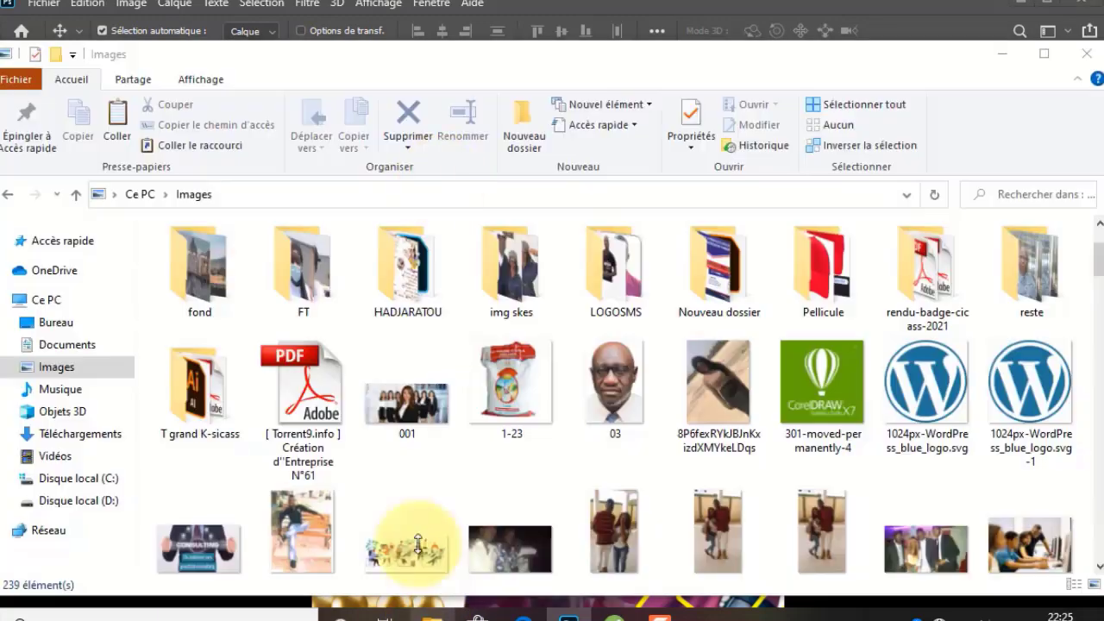
pyautogui.click(517, 276)
pyautogui.press('Return')
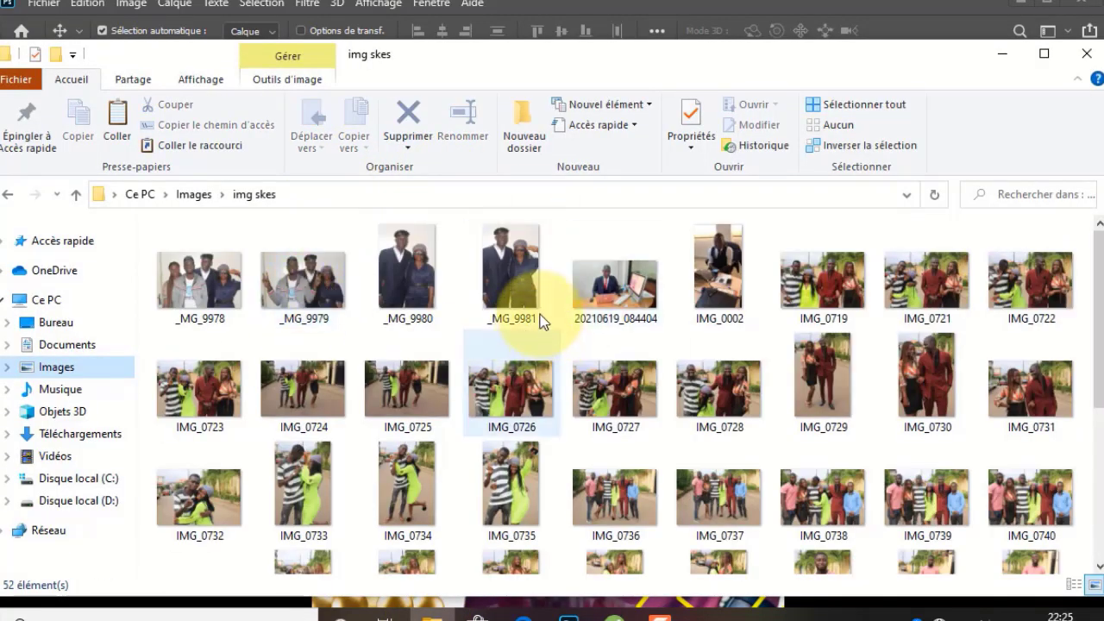
pyautogui.click(335, 292)
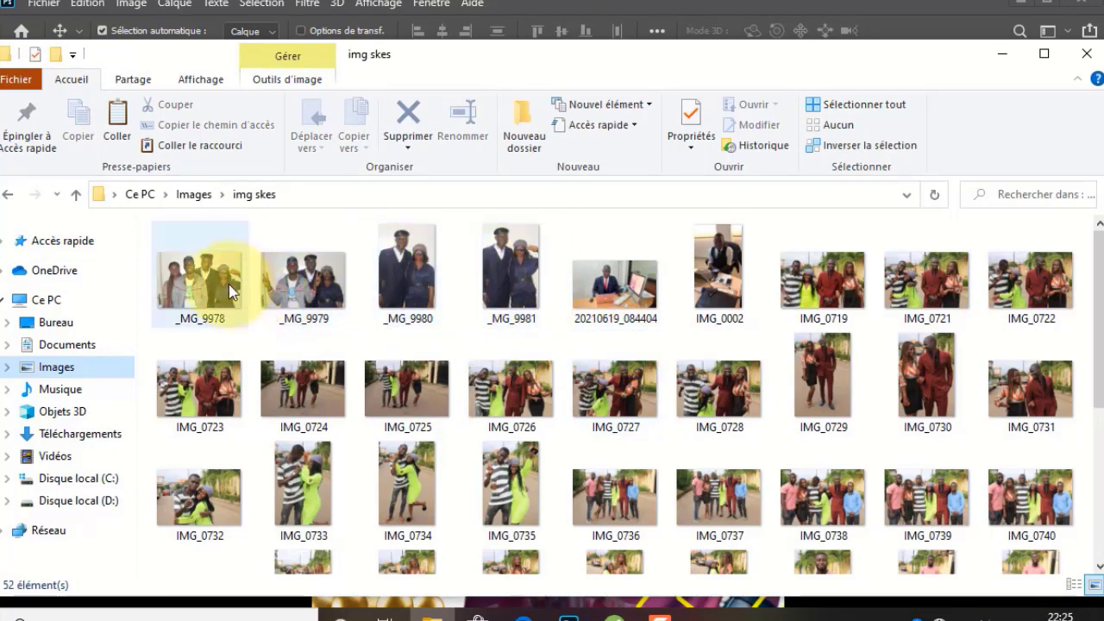
pyautogui.moveTo(228, 283); pyautogui.dragTo(402, 278)
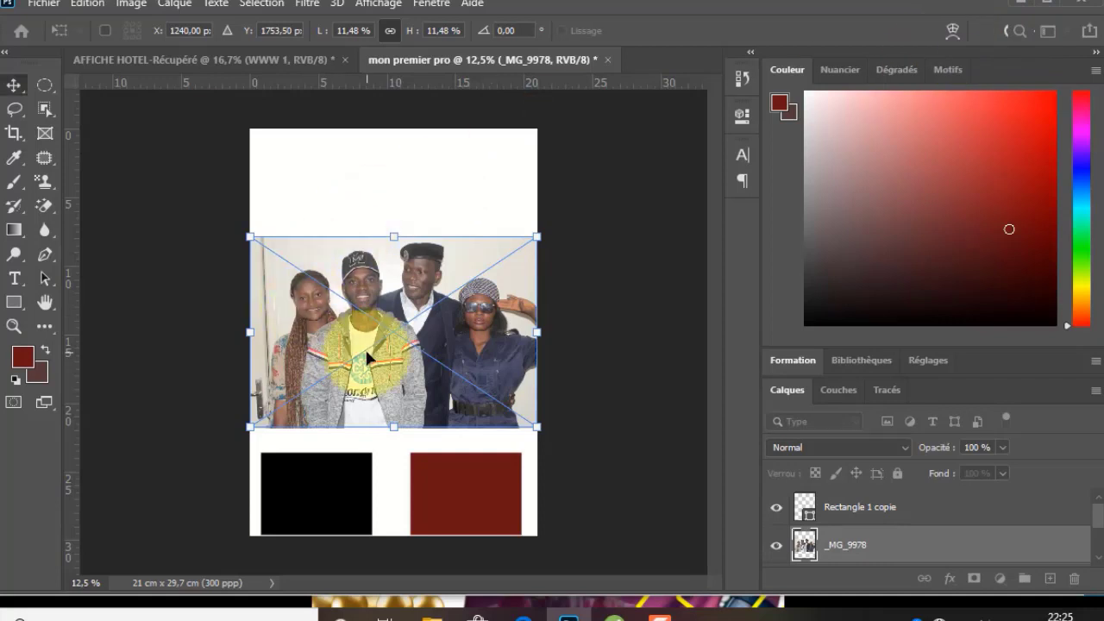
pyautogui.press('Return')
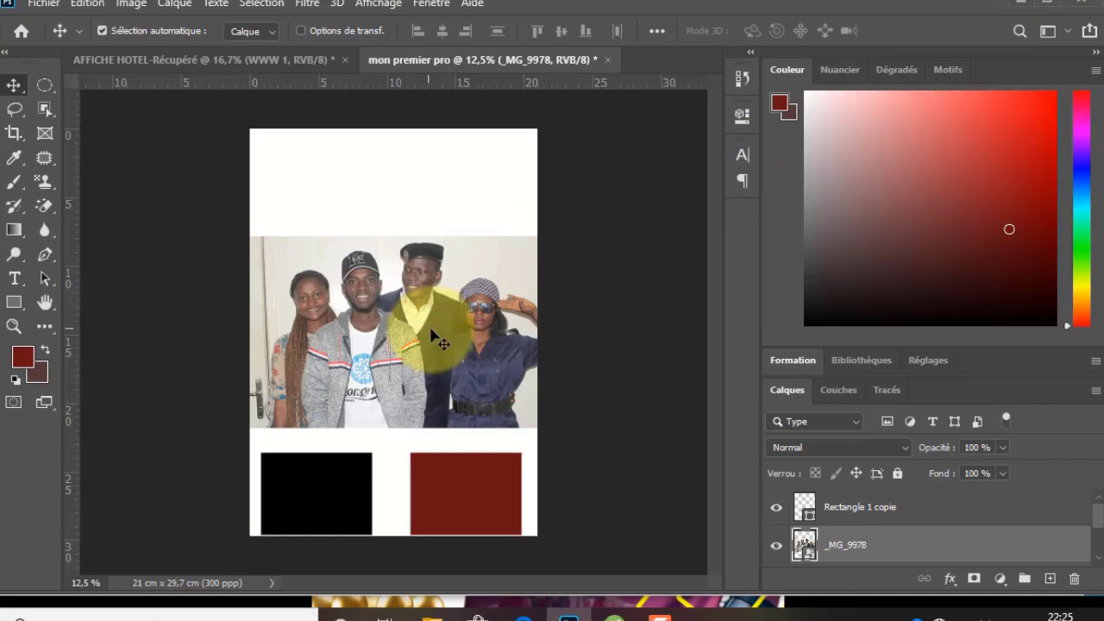
# Move the placed group photo slightly up the page and rasterize its layer.
pyautogui.moveTo(431, 333); pyautogui.dragTo(421, 289)
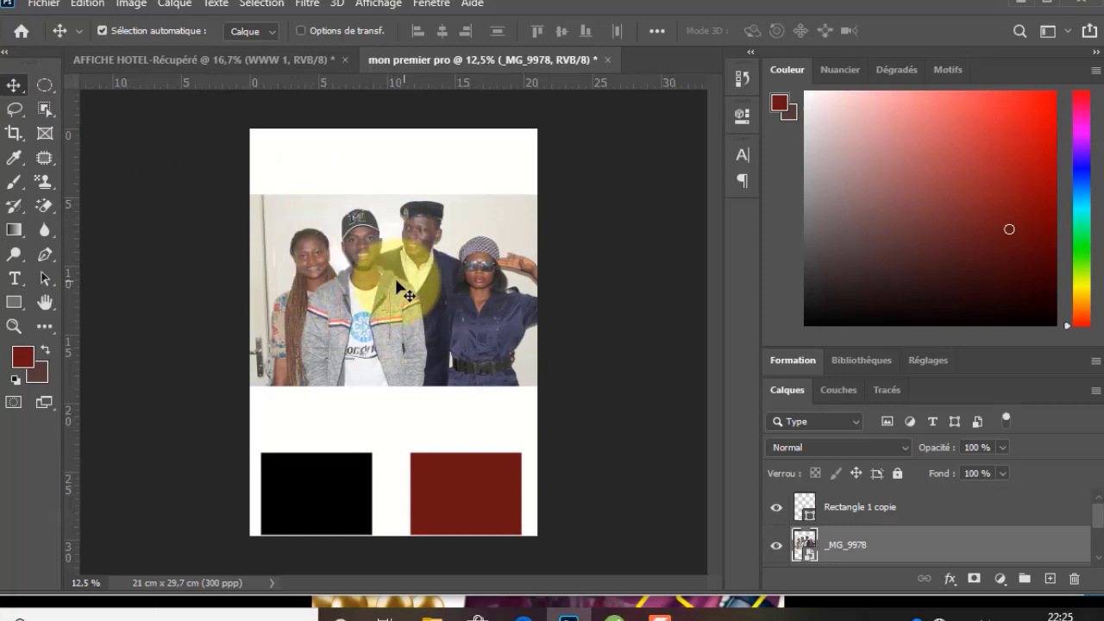
pyautogui.scroll(1, 327, 276)
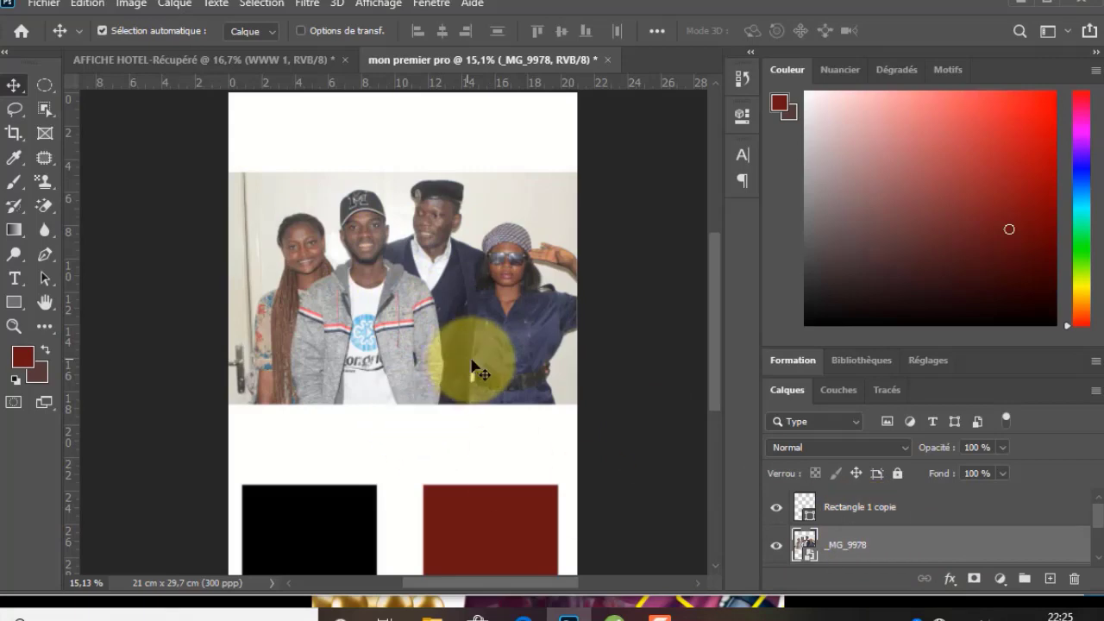
pyautogui.rightClick(933, 543)
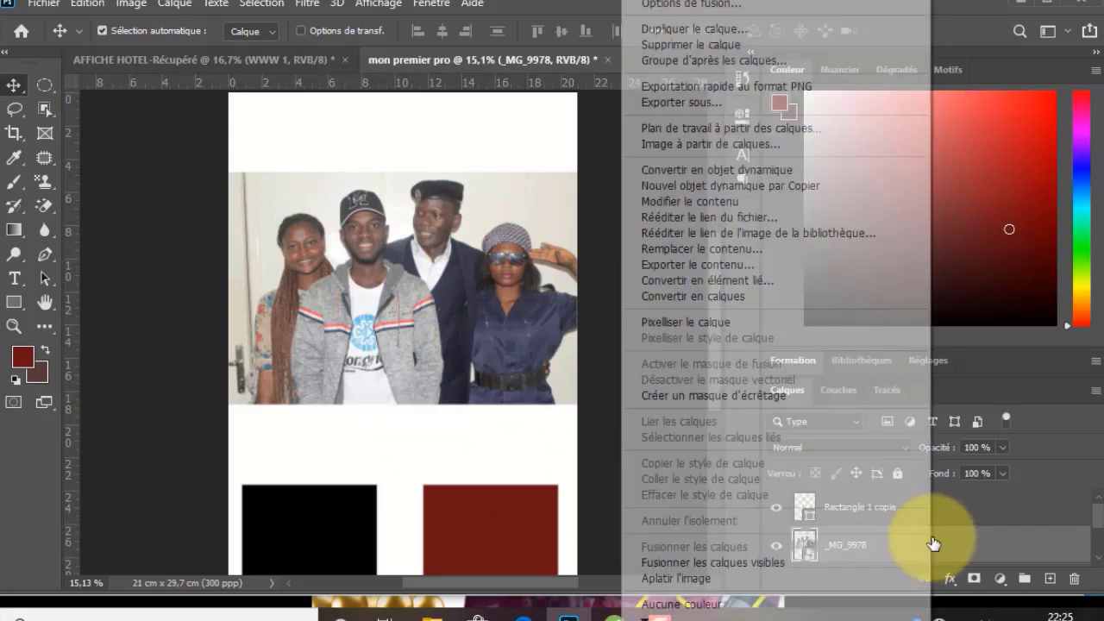
pyautogui.click(729, 326)
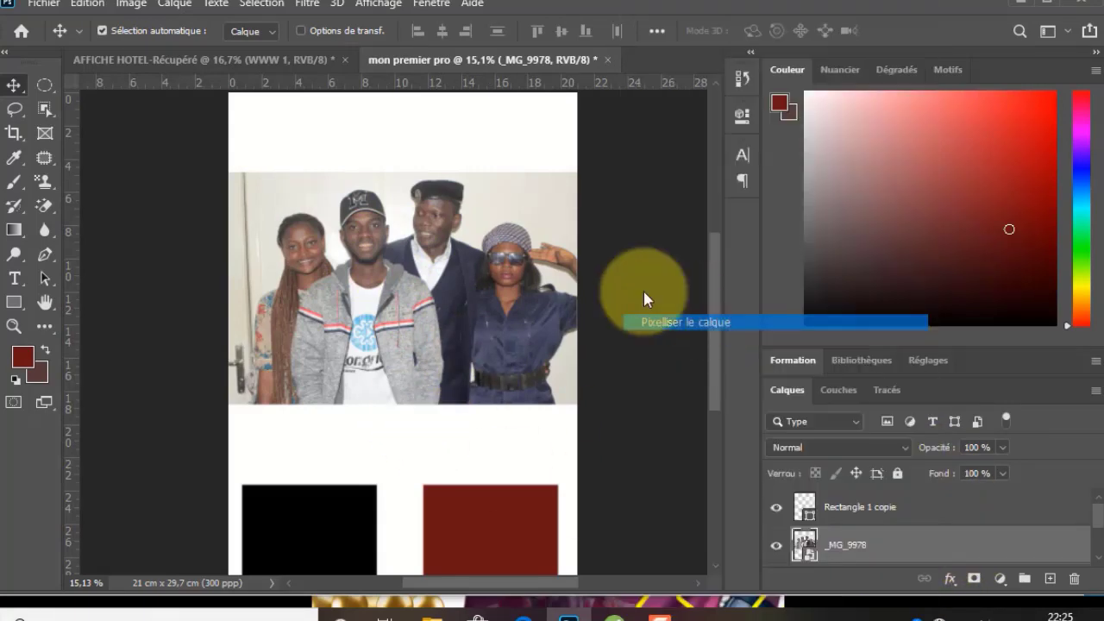
# Copy an elliptical selection around the beret-wearing man's head to a new layer and move the copy to the page's upper-right corner.
pyautogui.click(45, 87)
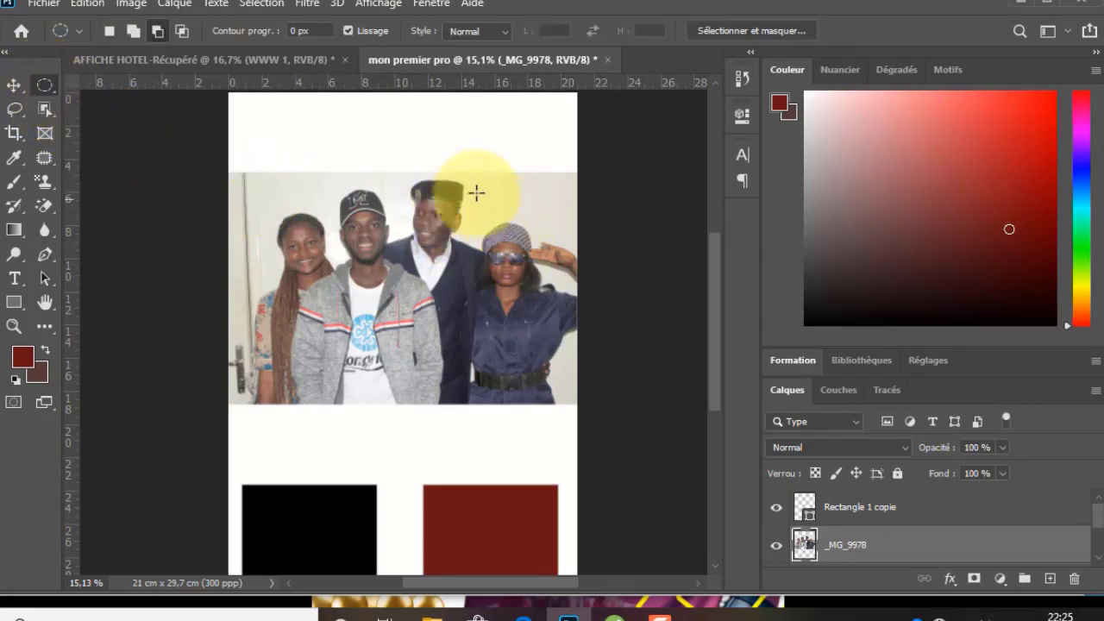
pyautogui.moveTo(400, 180); pyautogui.dragTo(464, 243)
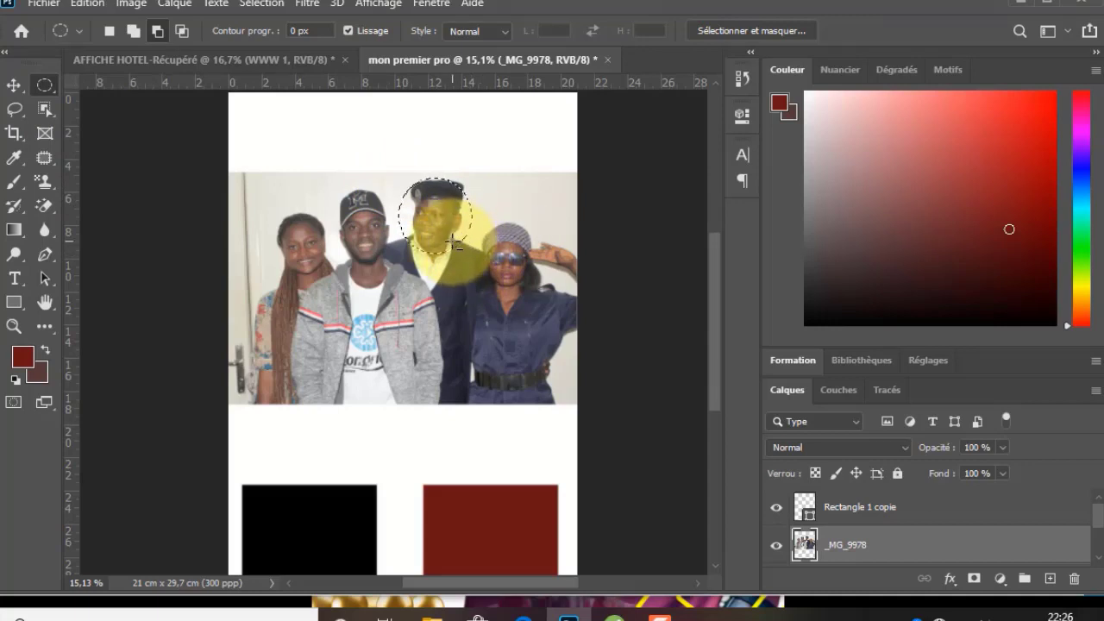
pyautogui.hotkey('ctrl', 'c')
pyautogui.hotkey('ctrl', 'v')
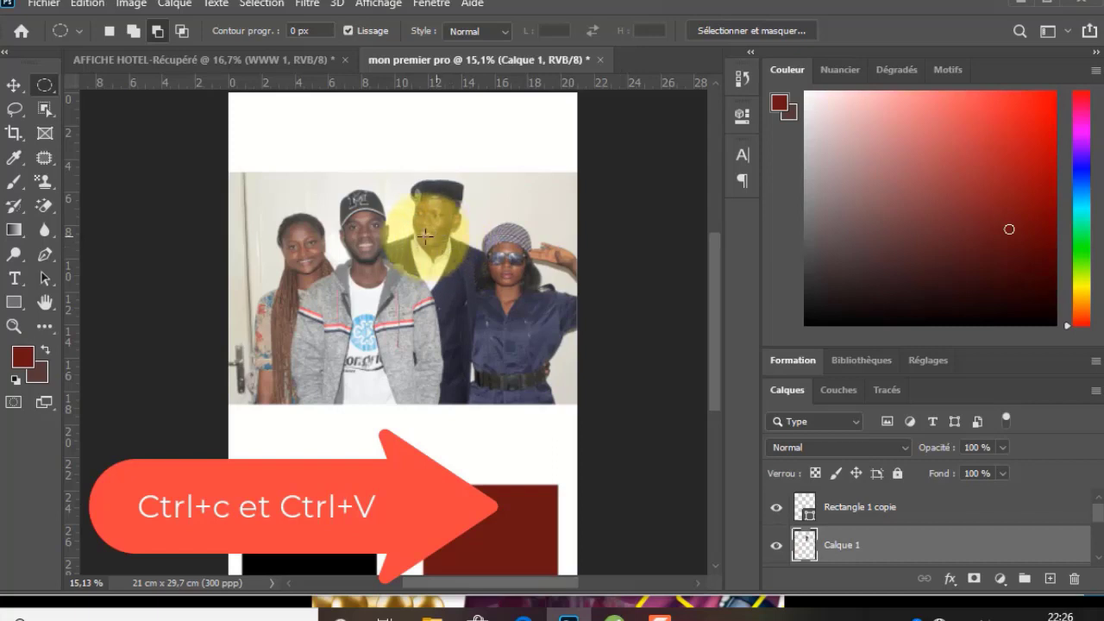
pyautogui.click(15, 86)
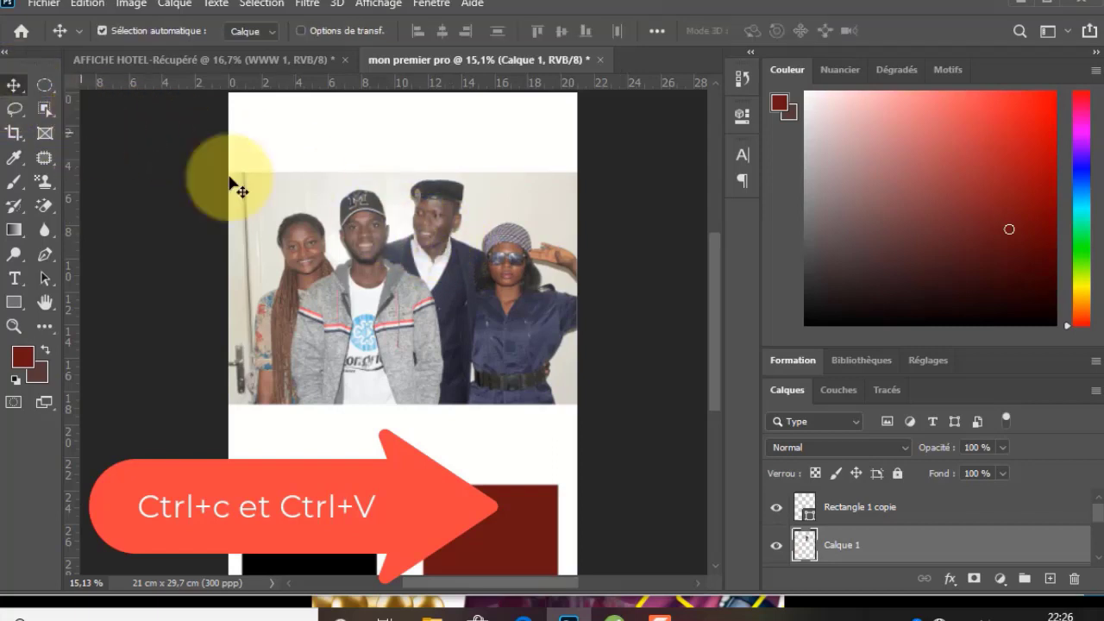
pyautogui.moveTo(428, 189); pyautogui.dragTo(515, 129)
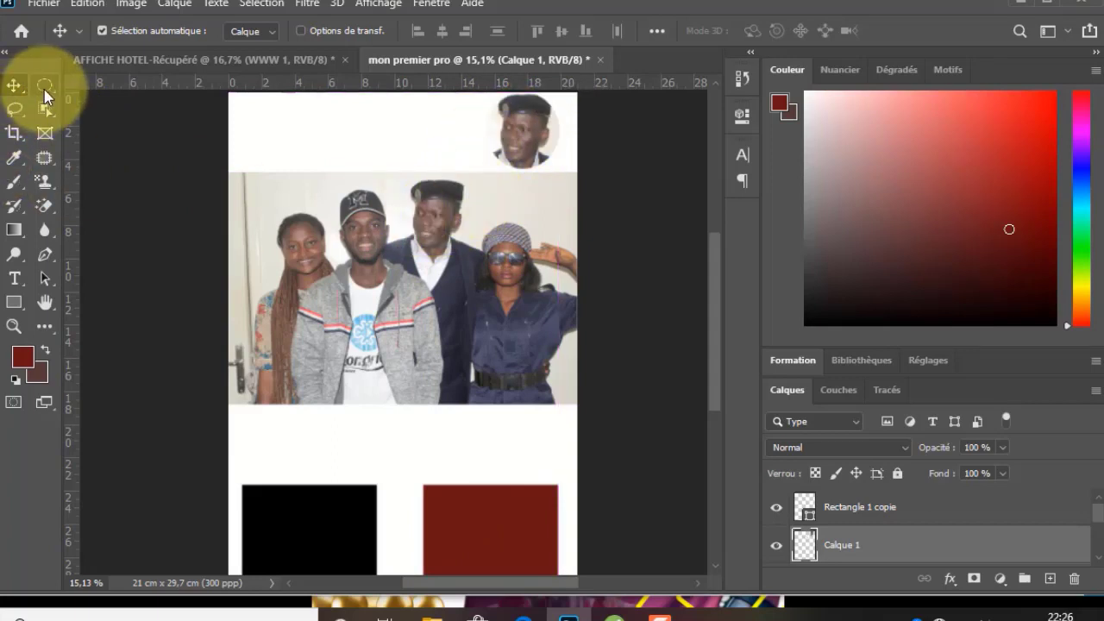
# Set the Elliptical Marquee to add to the selection and draw ellipses over the photo's upper-left, upper-right and lower-left areas.
pyautogui.click(45, 84)
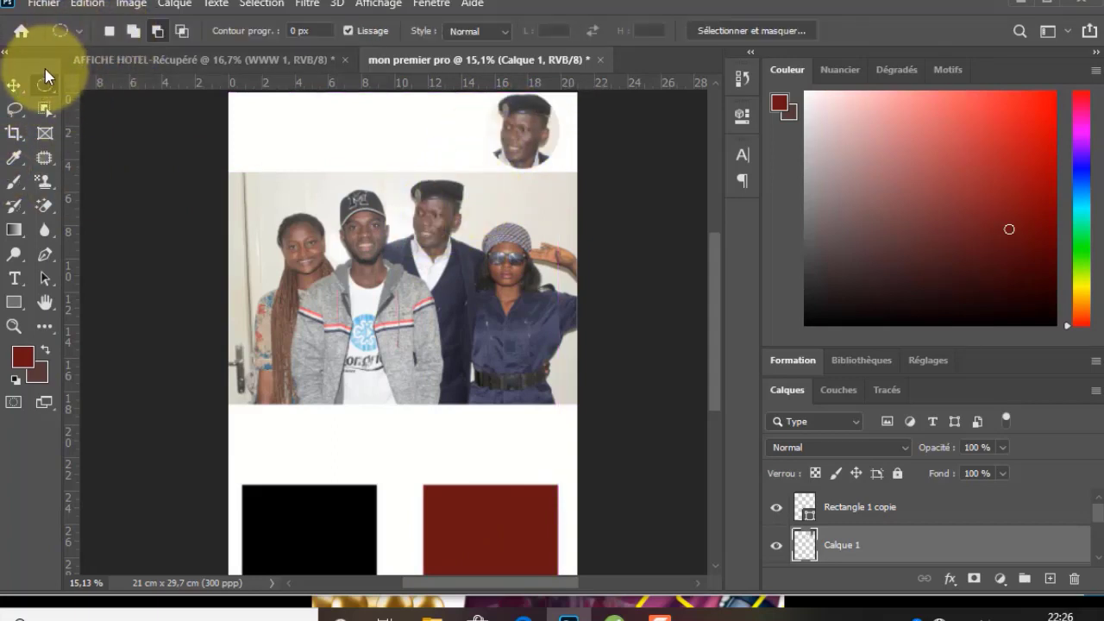
pyautogui.click(134, 33)
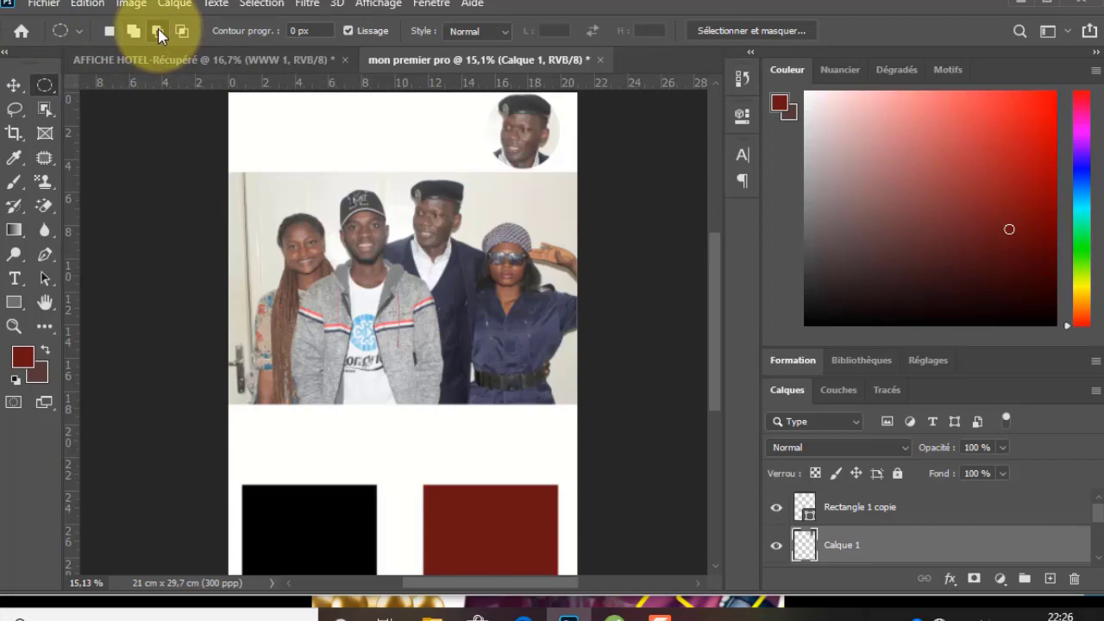
pyautogui.click(158, 32)
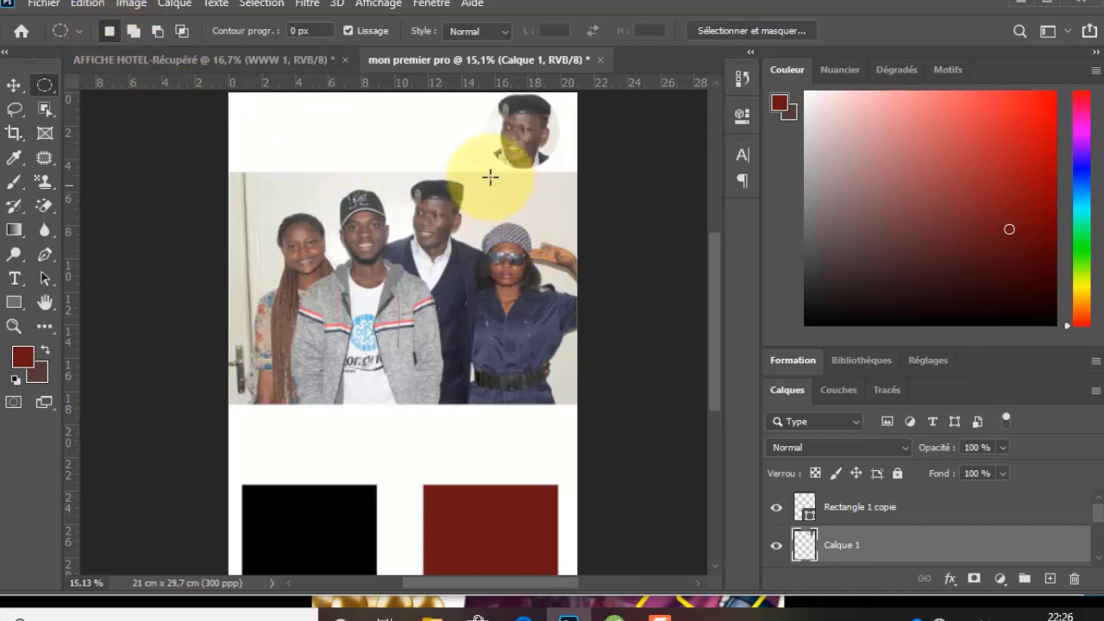
pyautogui.click(136, 32)
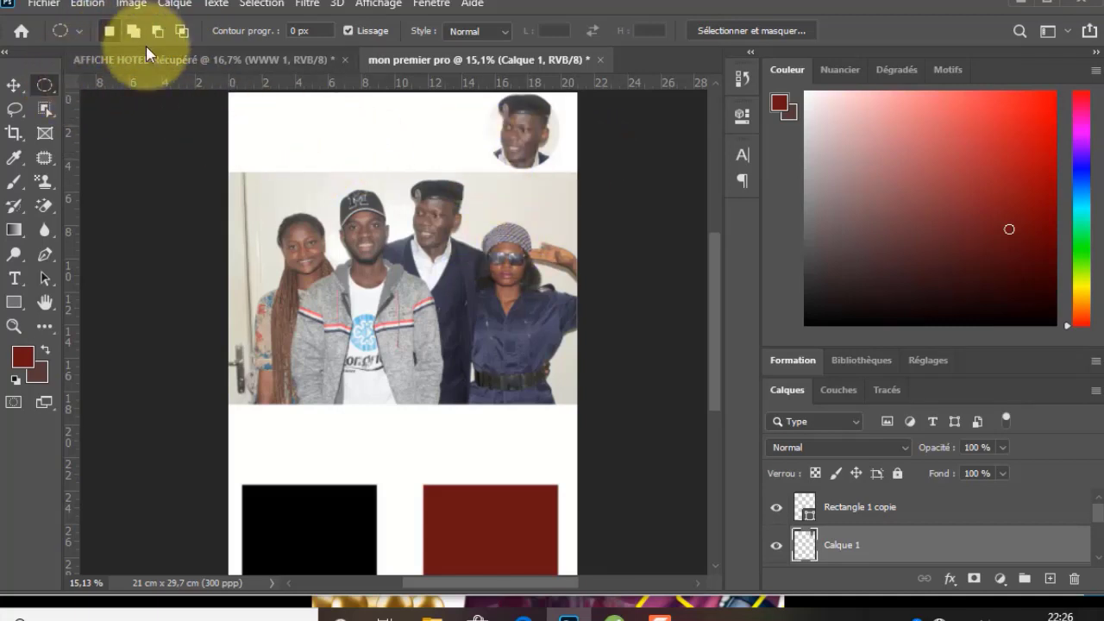
pyautogui.moveTo(234, 179); pyautogui.dragTo(277, 229)
pyautogui.moveTo(495, 188); pyautogui.dragTo(575, 253)
pyautogui.moveTo(241, 321); pyautogui.dragTo(292, 388)
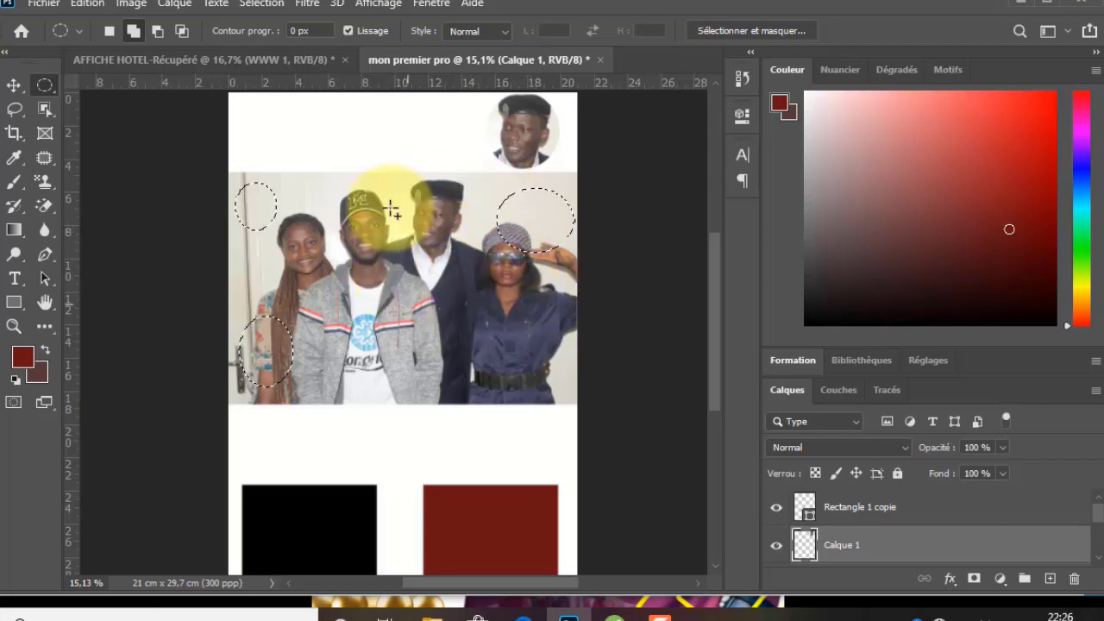
# Make the _MG_9978 photo layer active and try to delete the areas inside the three elliptical selections.
pyautogui.scroll(-1, 875, 494)
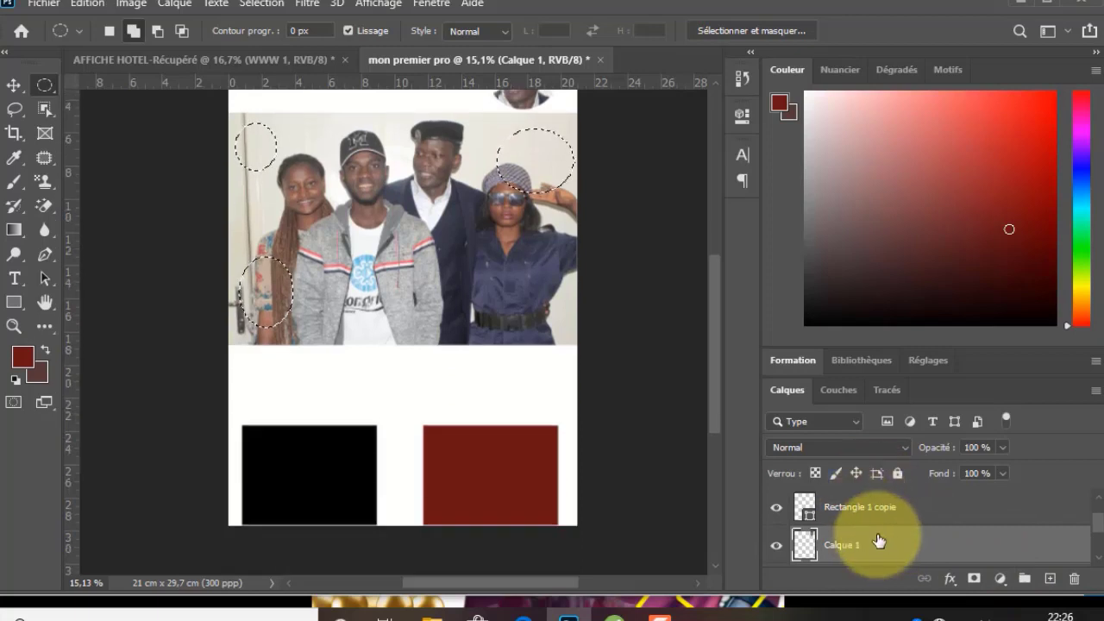
pyautogui.scroll(-1, 878, 540)
pyautogui.click(851, 552)
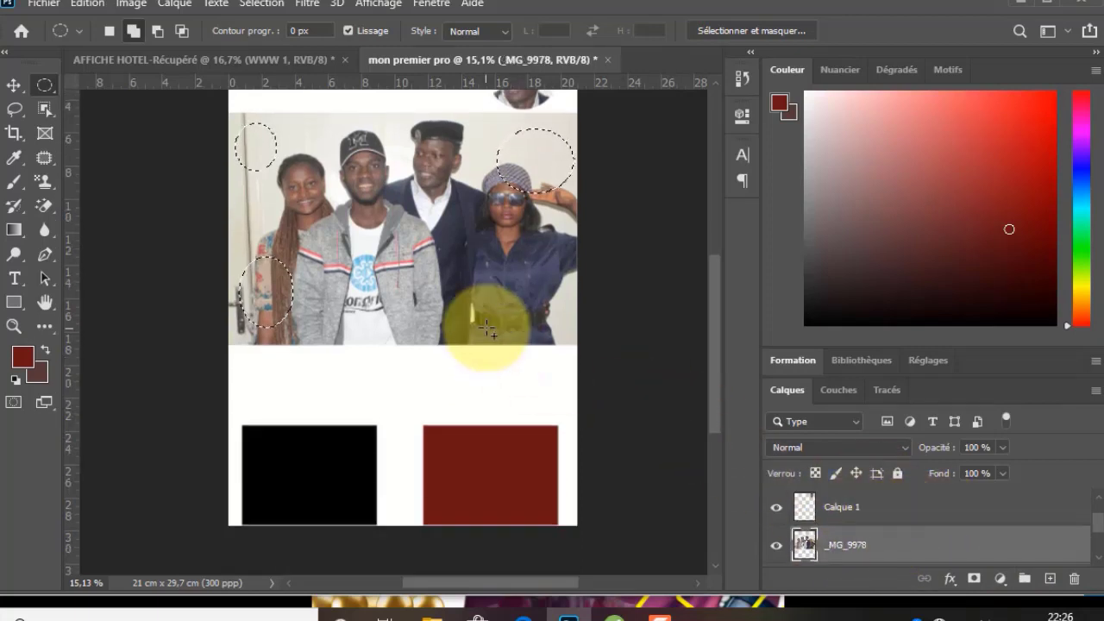
pyautogui.scroll(1, 401, 287)
pyautogui.scroll(1, 401, 287)
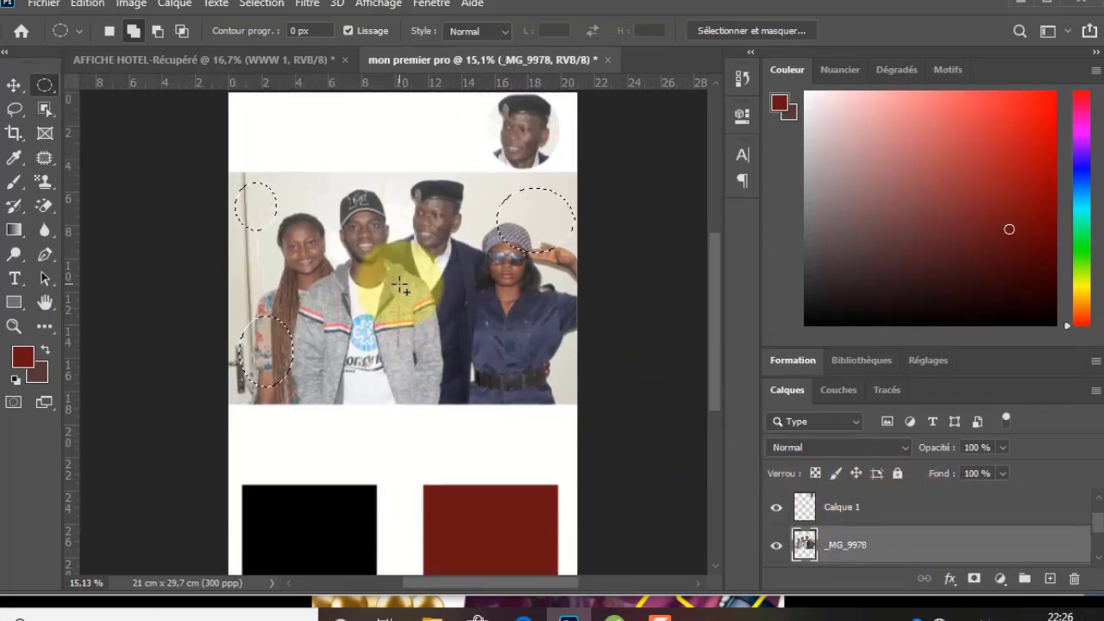
pyautogui.press('Delete')
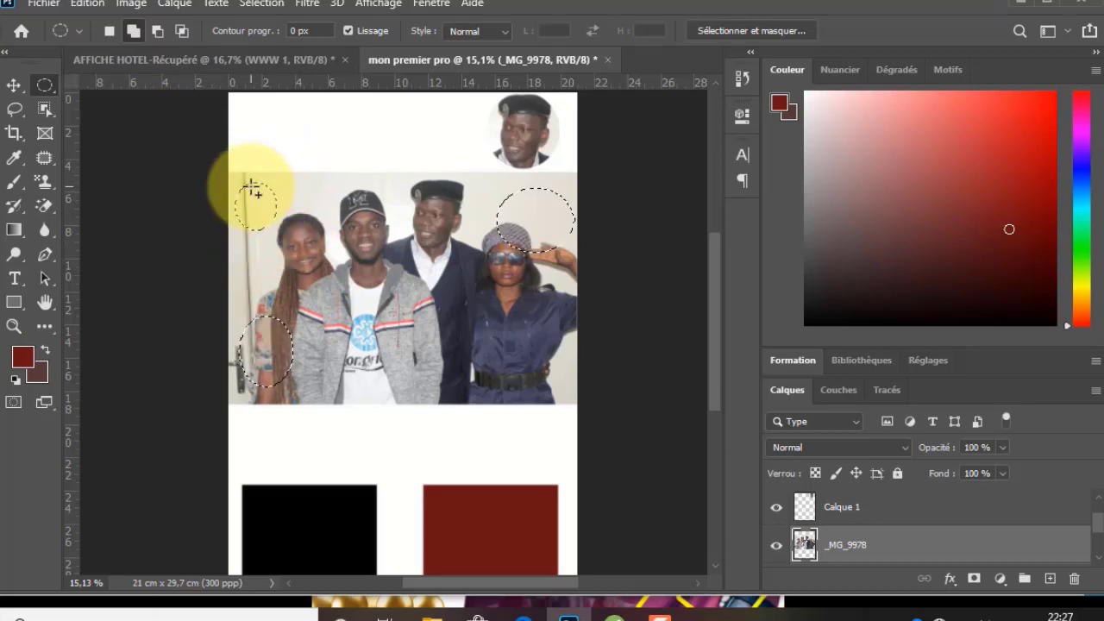
# Add a larger ellipse to the upper-left selection, and subtract overlapping ellipses from the upper-left and upper-right selections.
pyautogui.moveTo(226, 175); pyautogui.dragTo(317, 258)
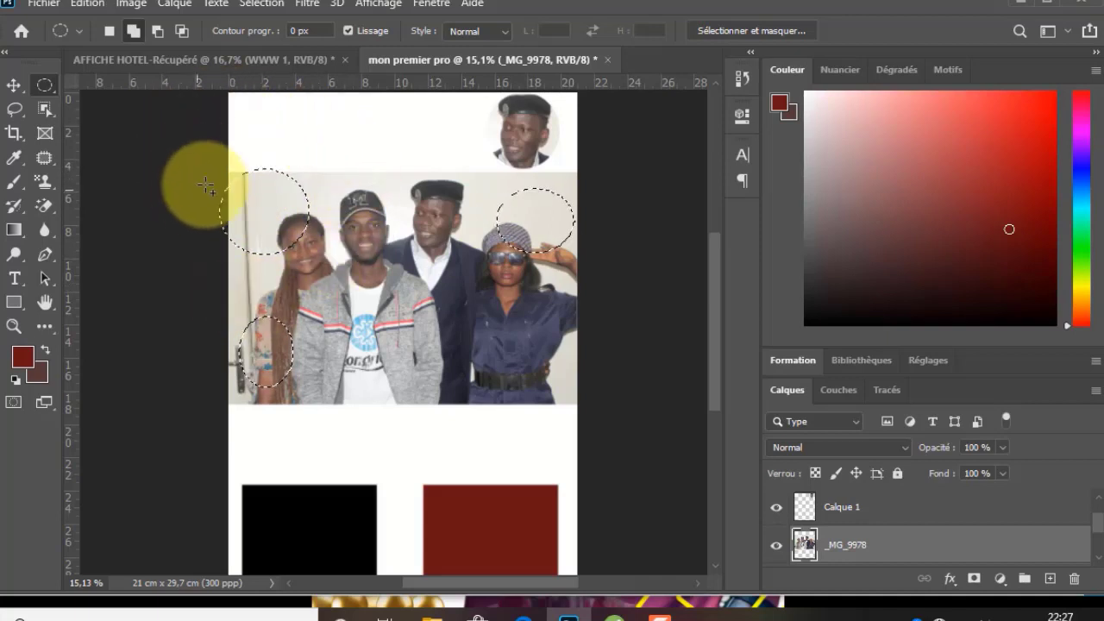
pyautogui.click(158, 32)
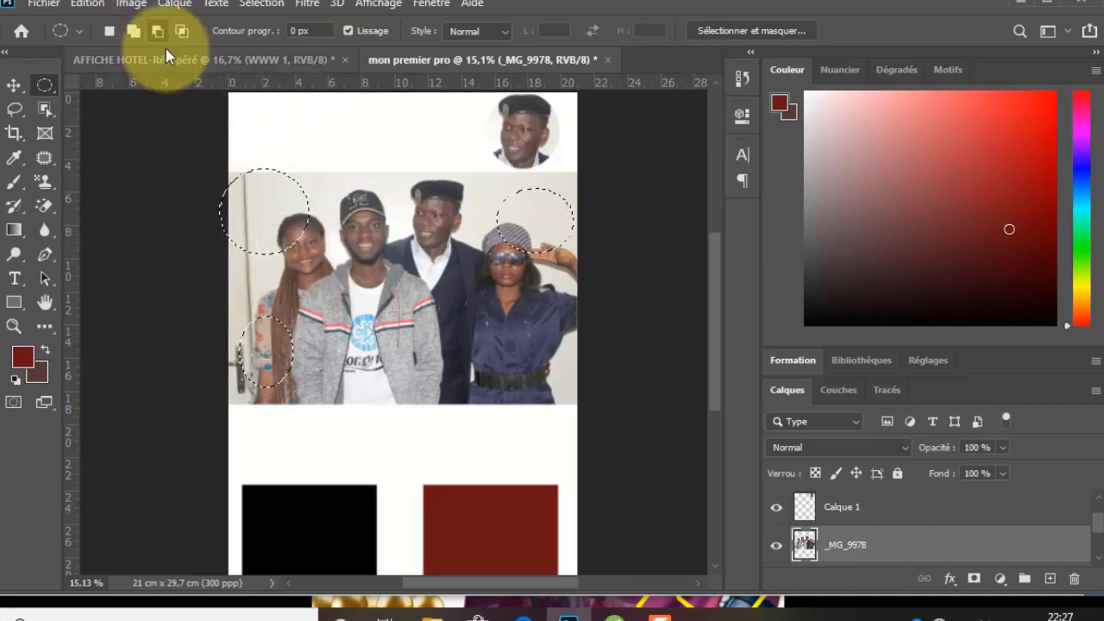
pyautogui.moveTo(264, 156); pyautogui.dragTo(388, 268)
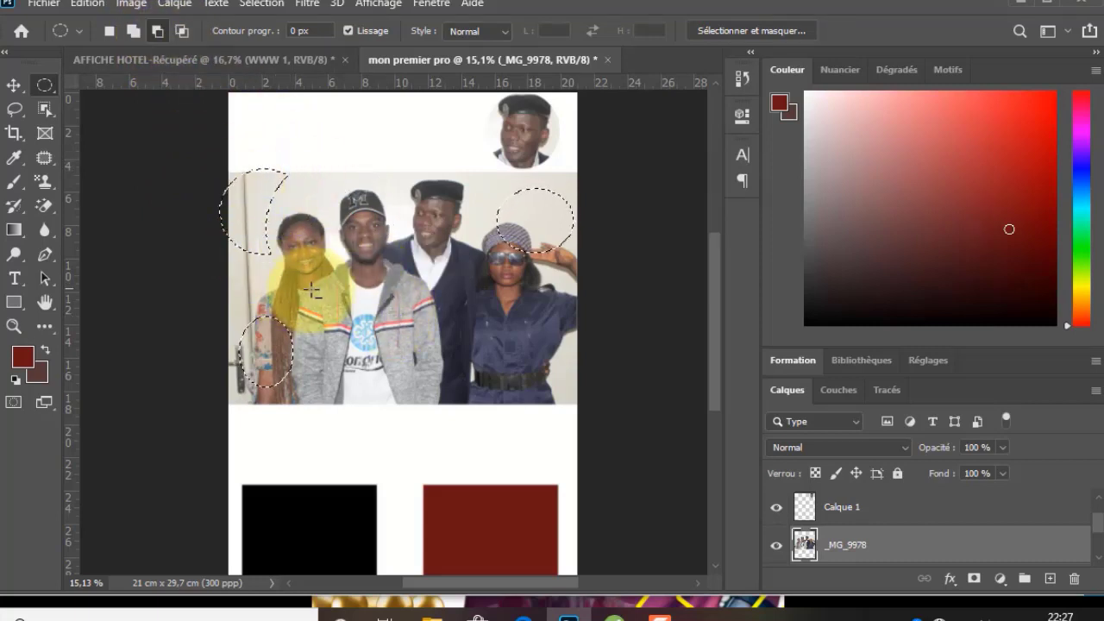
pyautogui.moveTo(449, 184); pyautogui.dragTo(550, 316)
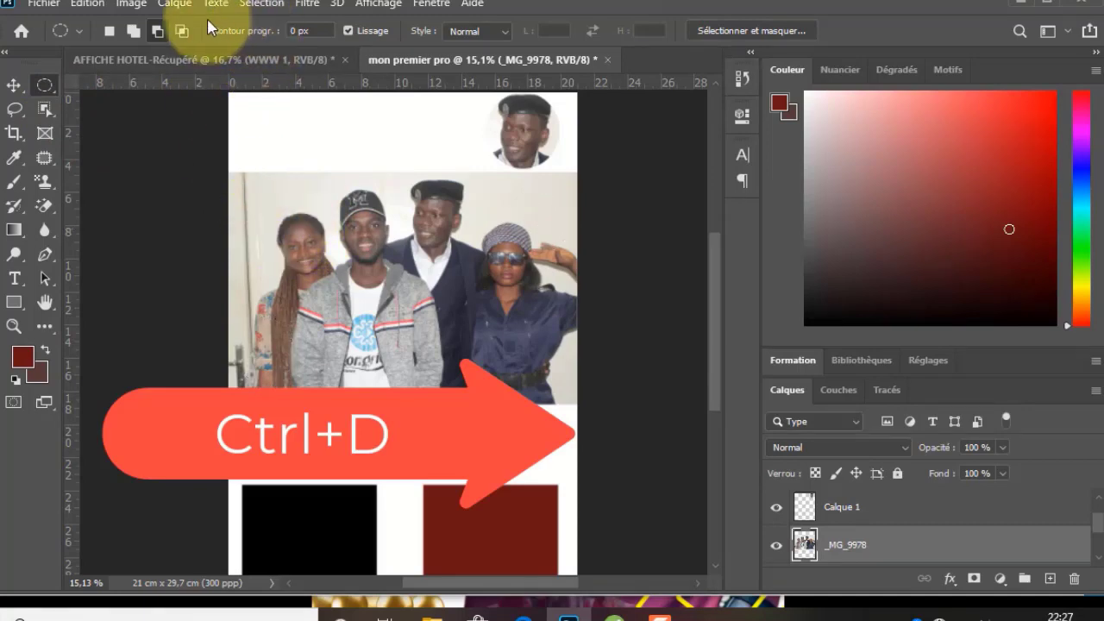
pyautogui.click(258, 5)
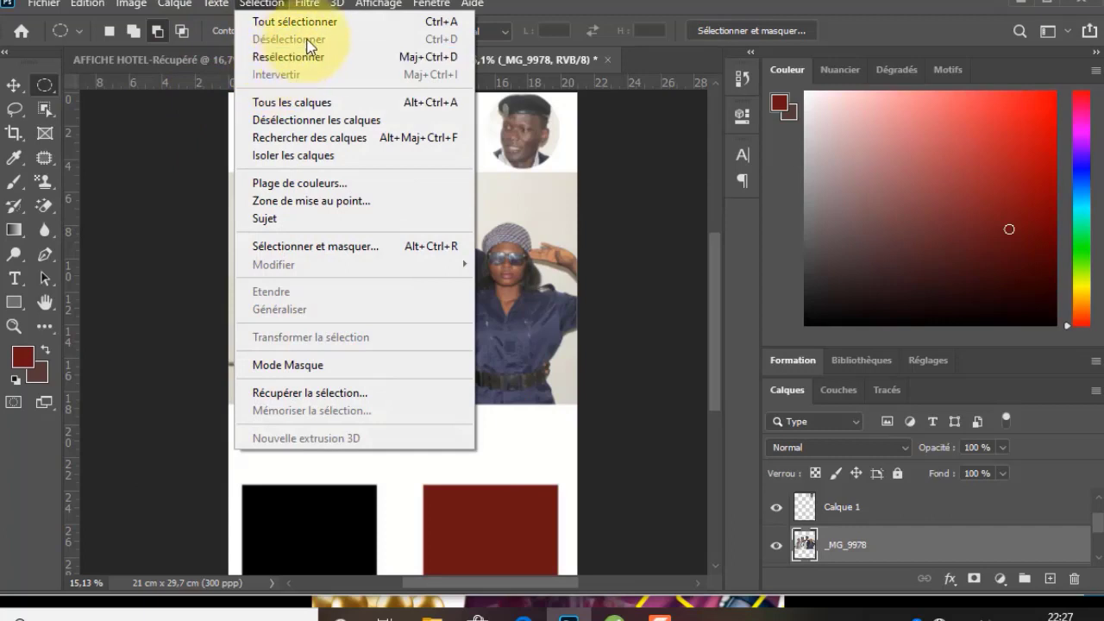
pyautogui.click(270, 7)
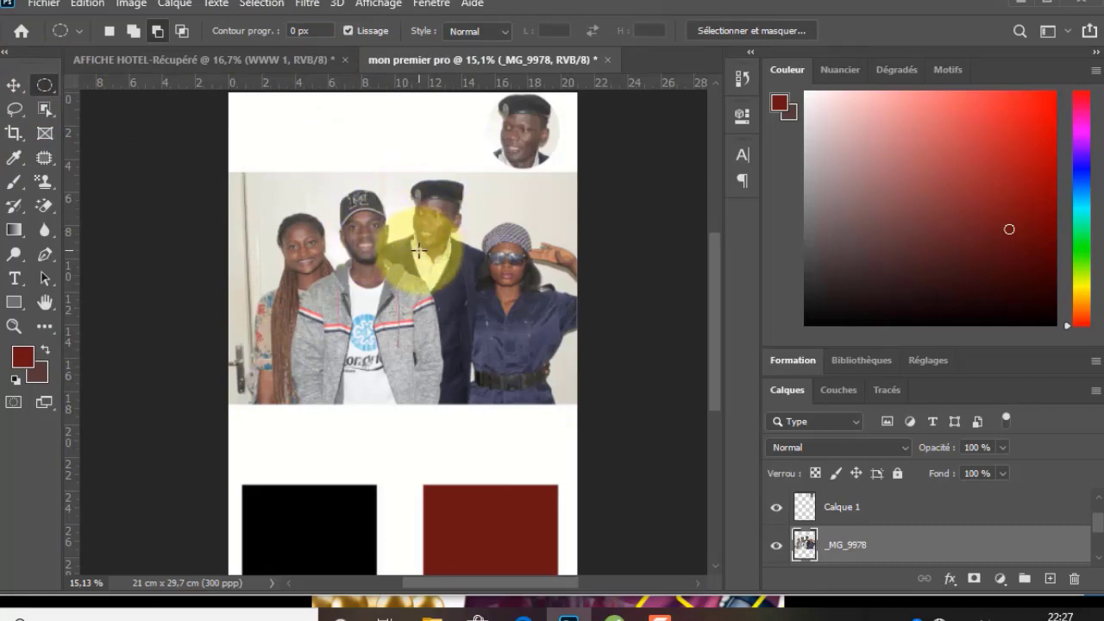
# Select a small ellipse on the beret-wearing man's forehead, try Levels midtone values of 3,16 and 0,23 on it, and clear the selection.
pyautogui.scroll(3, 418, 250)
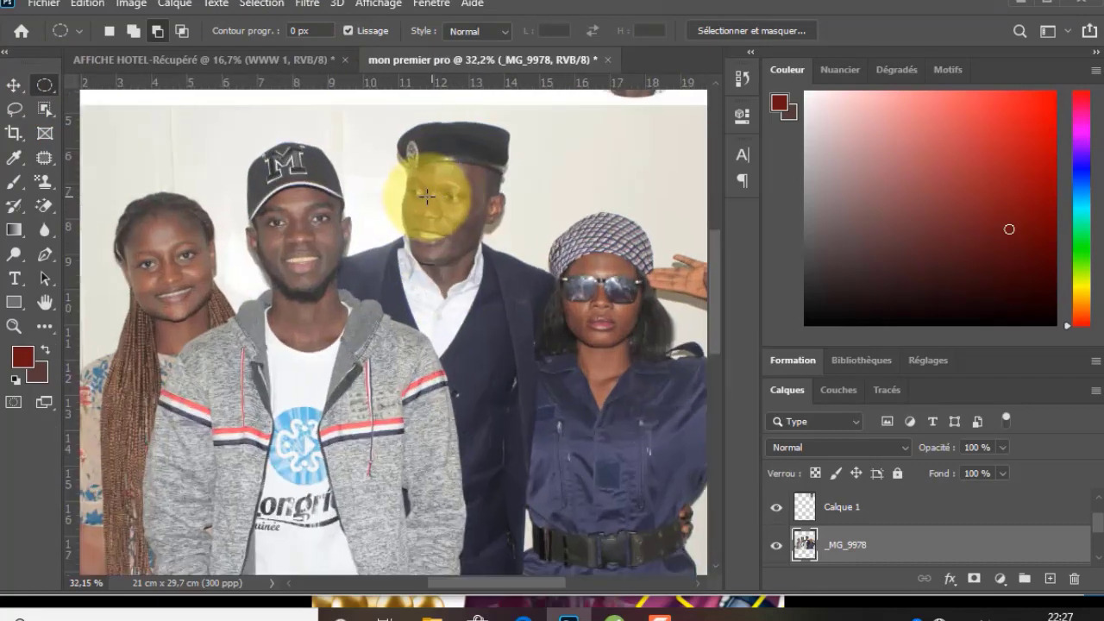
pyautogui.scroll(1, 425, 196)
pyautogui.moveTo(428, 172); pyautogui.dragTo(446, 195)
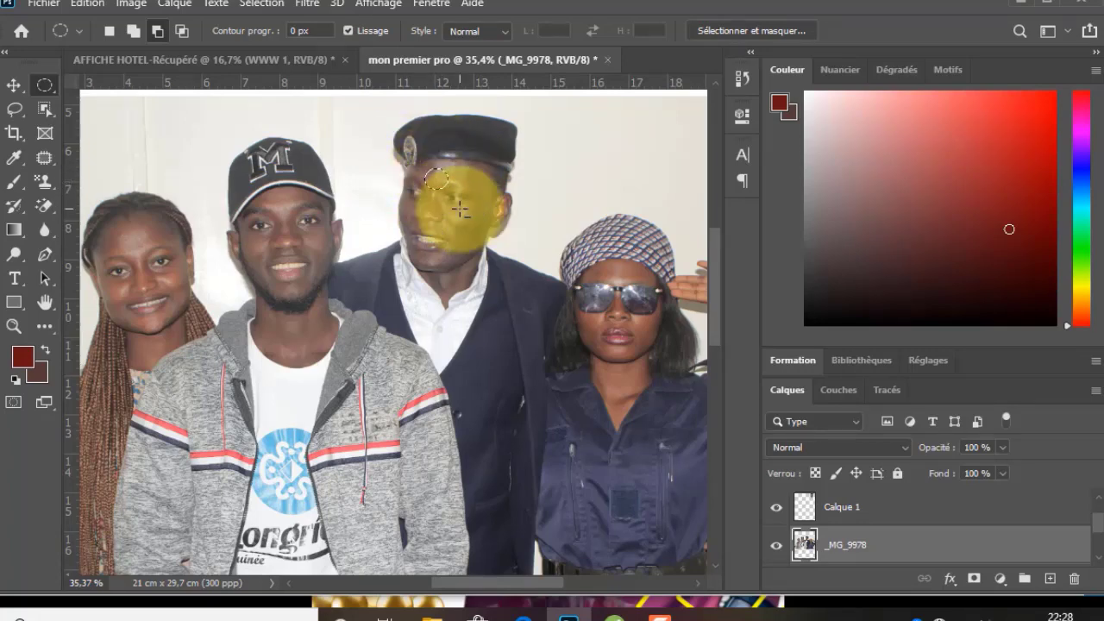
pyautogui.hotkey('ctrl', 'l')
pyautogui.moveTo(501, 127); pyautogui.dragTo(774, 149)
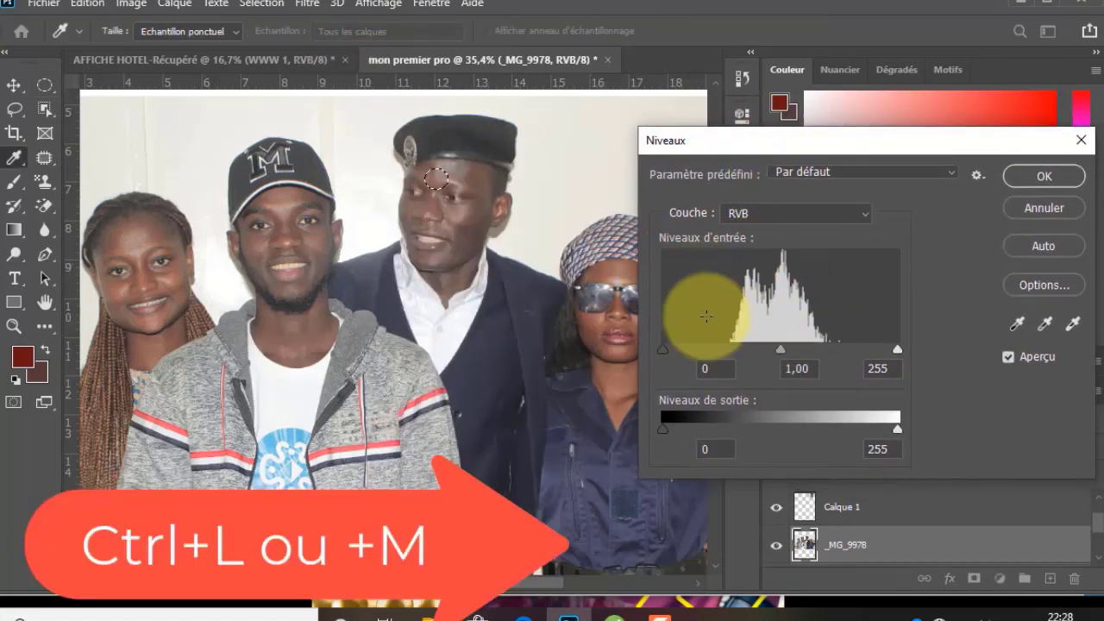
pyautogui.moveTo(784, 354); pyautogui.dragTo(691, 354)
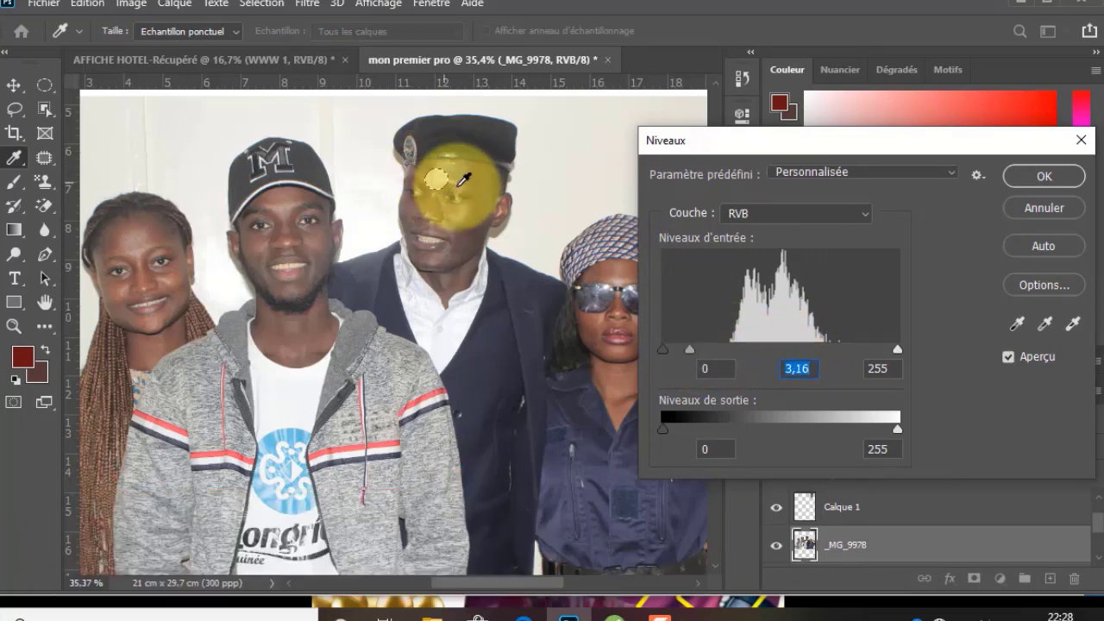
pyautogui.moveTo(693, 348); pyautogui.dragTo(865, 357)
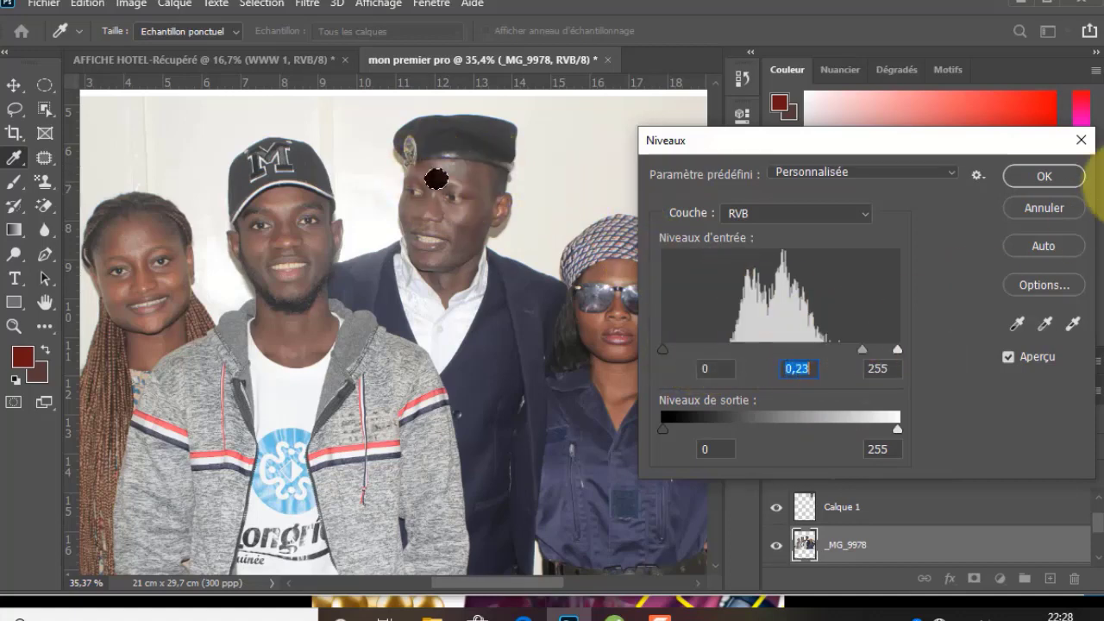
pyautogui.press('Escape')
pyautogui.press('m')
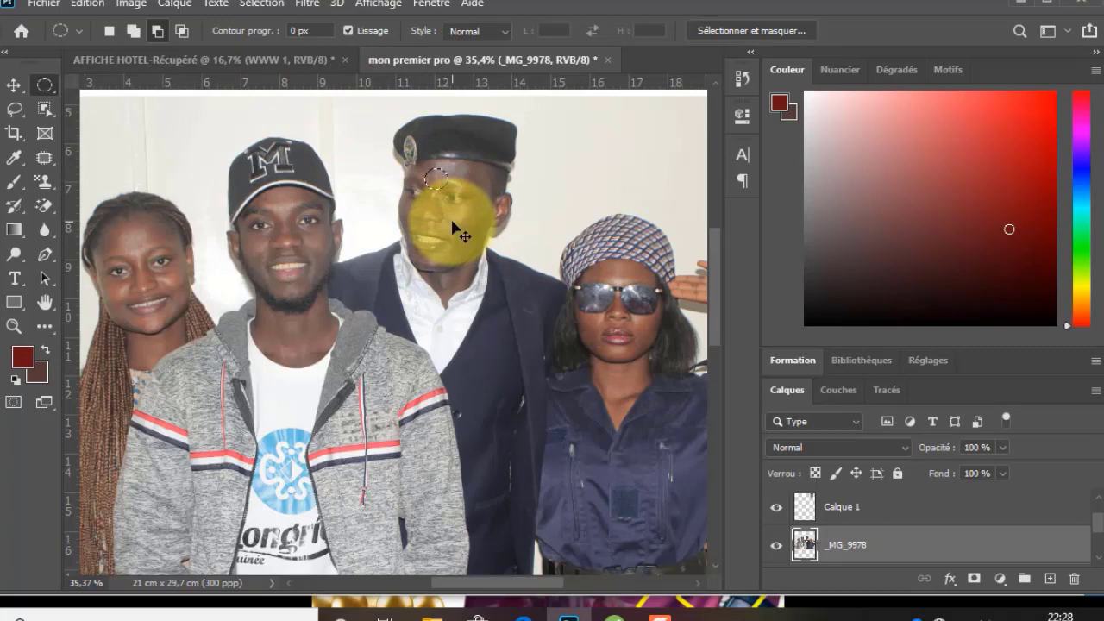
pyautogui.hotkey('ctrl', 'd')
pyautogui.scroll(-5, 388, 209)
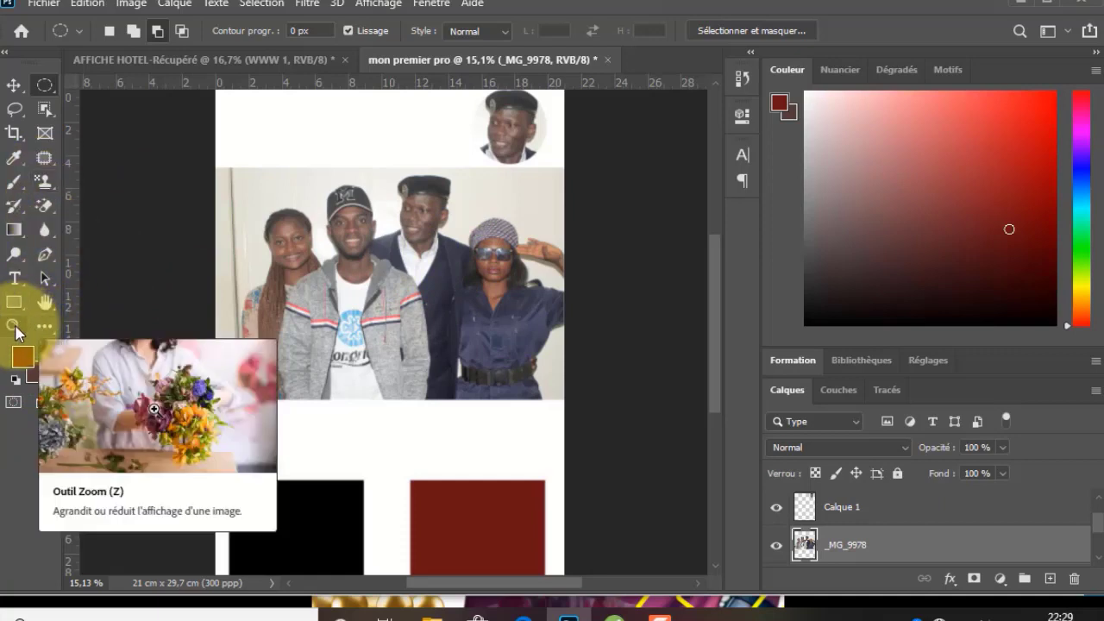
# Select the background above and left of the people with the freehand Lasso, try deleting it from the _MG_9978 layer, and deselect.
pyautogui.rightClick(45, 85)
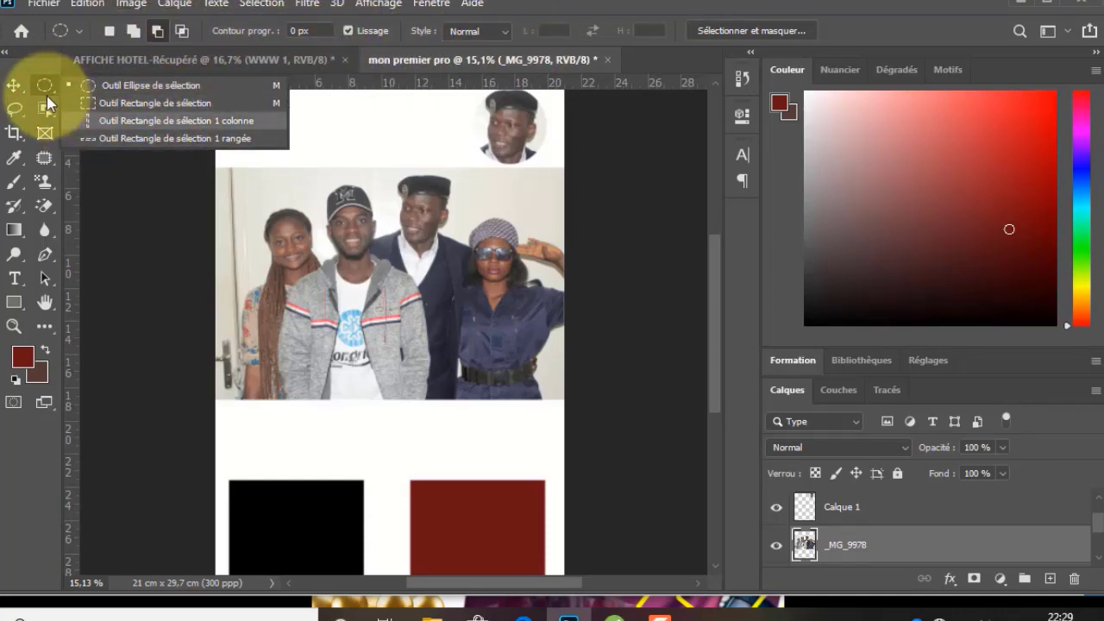
pyautogui.click(15, 86)
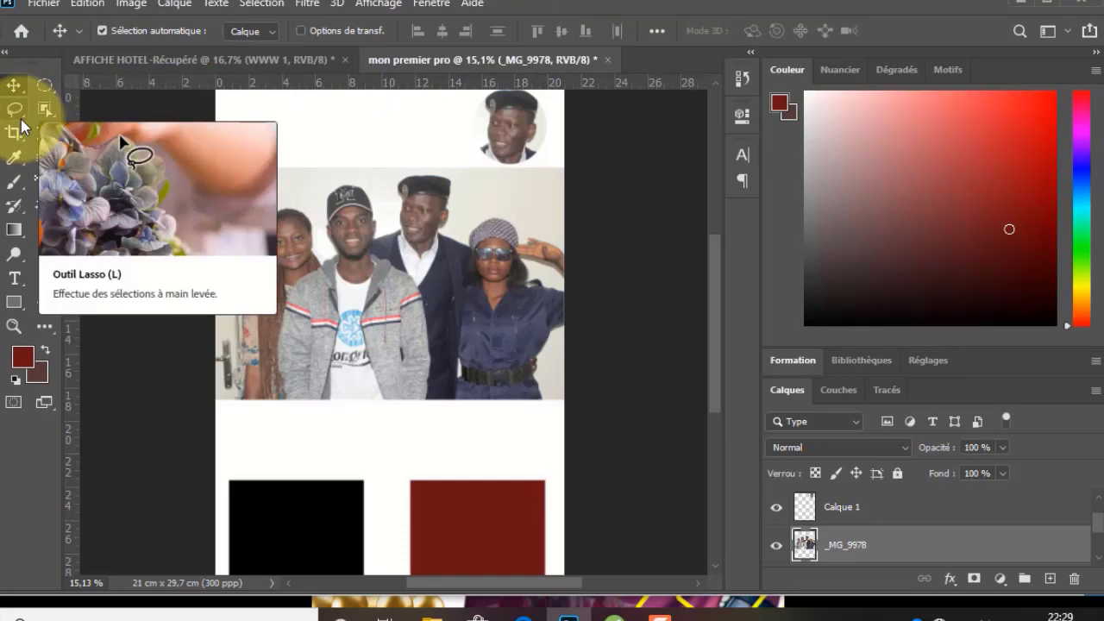
pyautogui.click(19, 121)
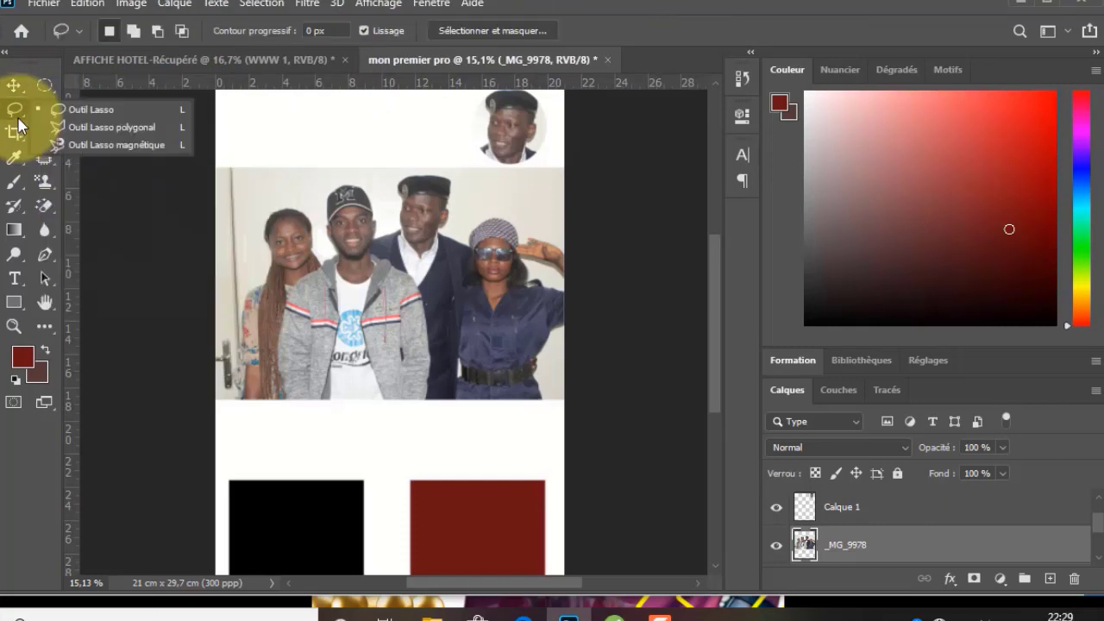
pyautogui.click(91, 111)
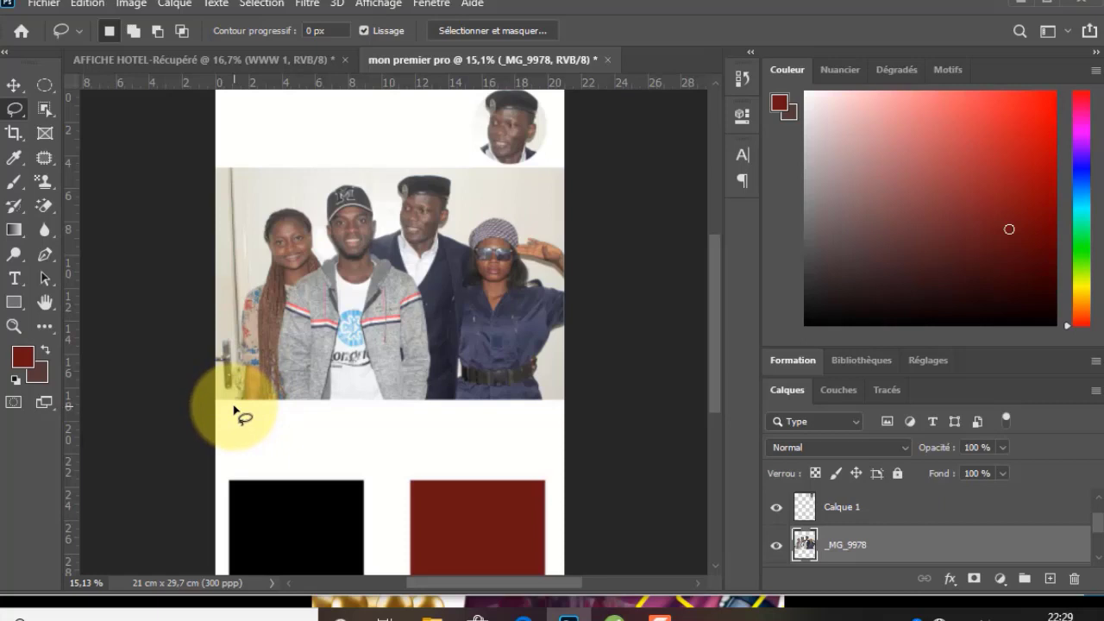
pyautogui.moveTo(233, 410)
pyautogui.mouseDown()
pyautogui.moveTo(239, 308)
pyautogui.moveTo(261, 277)
pyautogui.moveTo(255, 219)
pyautogui.moveTo(275, 201)
pyautogui.moveTo(300, 204)
pyautogui.moveTo(321, 231)
pyautogui.moveTo(328, 184)
pyautogui.moveTo(366, 189)
pyautogui.moveTo(391, 215)
pyautogui.moveTo(405, 174)
pyautogui.moveTo(445, 175)
pyautogui.moveTo(465, 186)
pyautogui.moveTo(461, 228)
pyautogui.moveTo(508, 210)
pyautogui.moveTo(581, 246)
pyautogui.moveTo(589, 216)
pyautogui.moveTo(548, 136)
pyautogui.moveTo(251, 132)
pyautogui.moveTo(227, 156)
pyautogui.moveTo(192, 304)
pyautogui.moveTo(184, 445)
pyautogui.moveTo(234, 421)
pyautogui.mouseUp()
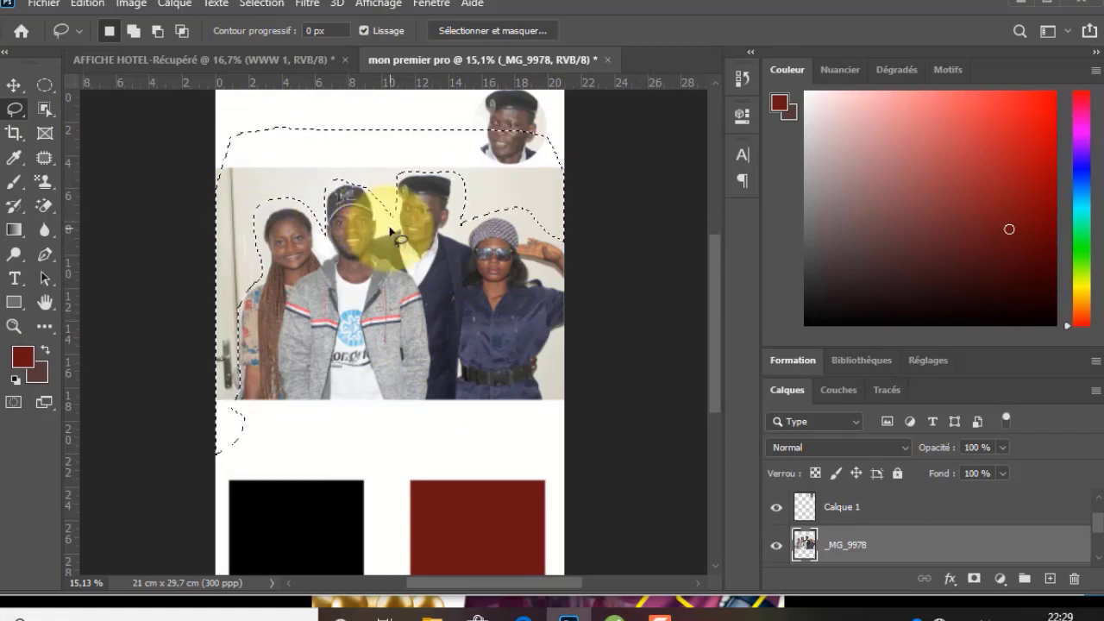
pyautogui.press('Delete')
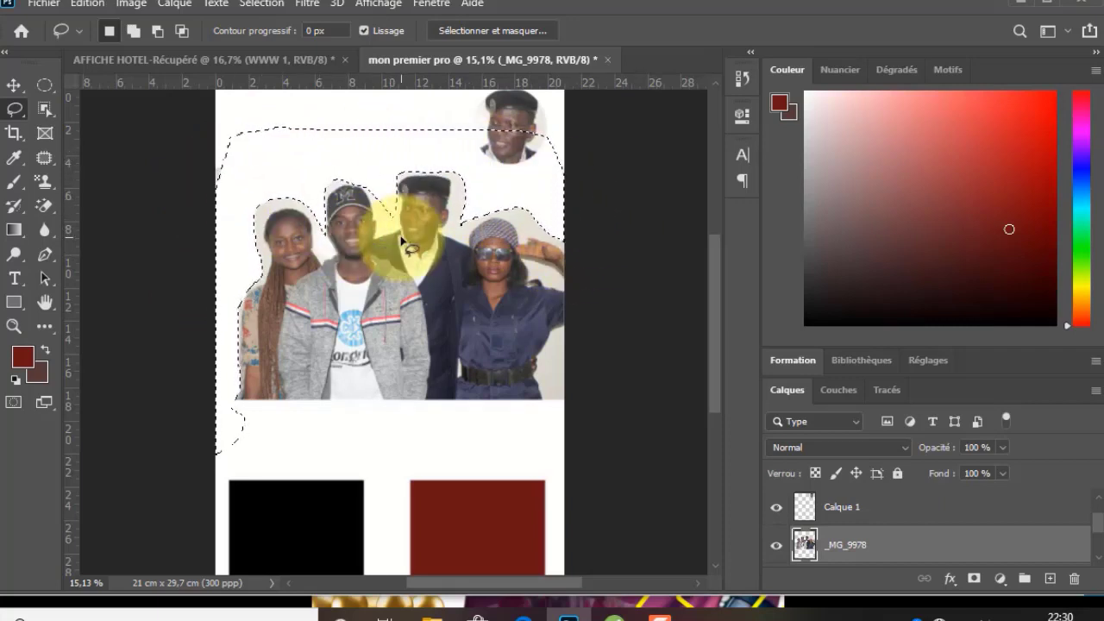
pyautogui.hotkey('ctrl', 'z')
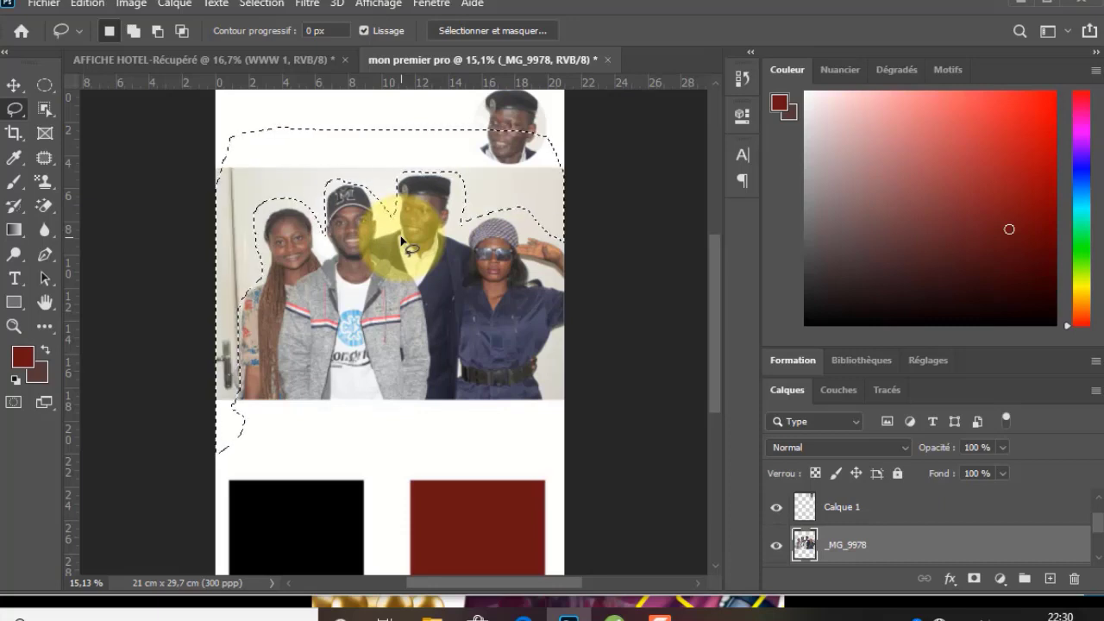
pyautogui.hotkey('ctrl', 'd')
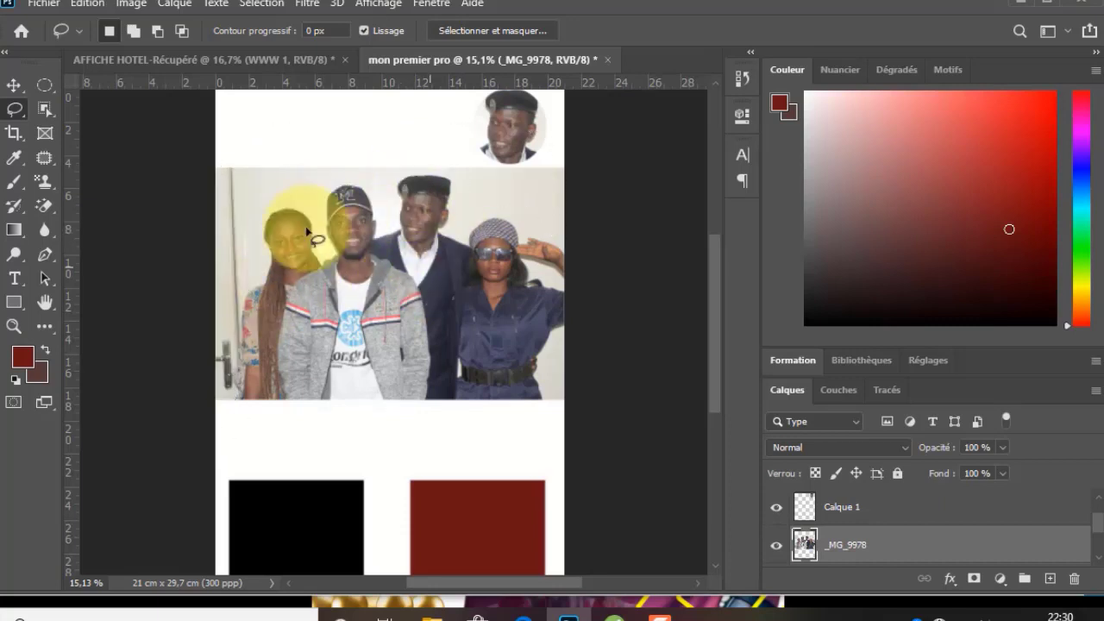
# Outline the background above the four people's heads with the Polygonal Lasso, try deleting it from the photo, and clear the selection.
pyautogui.rightClick(26, 110)
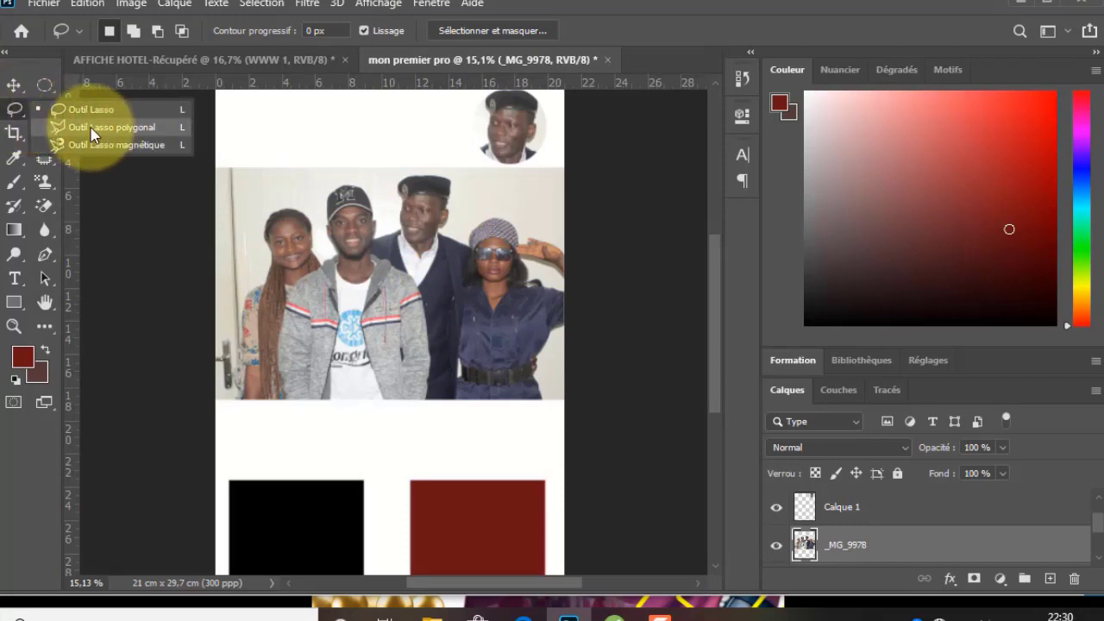
pyautogui.click(119, 128)
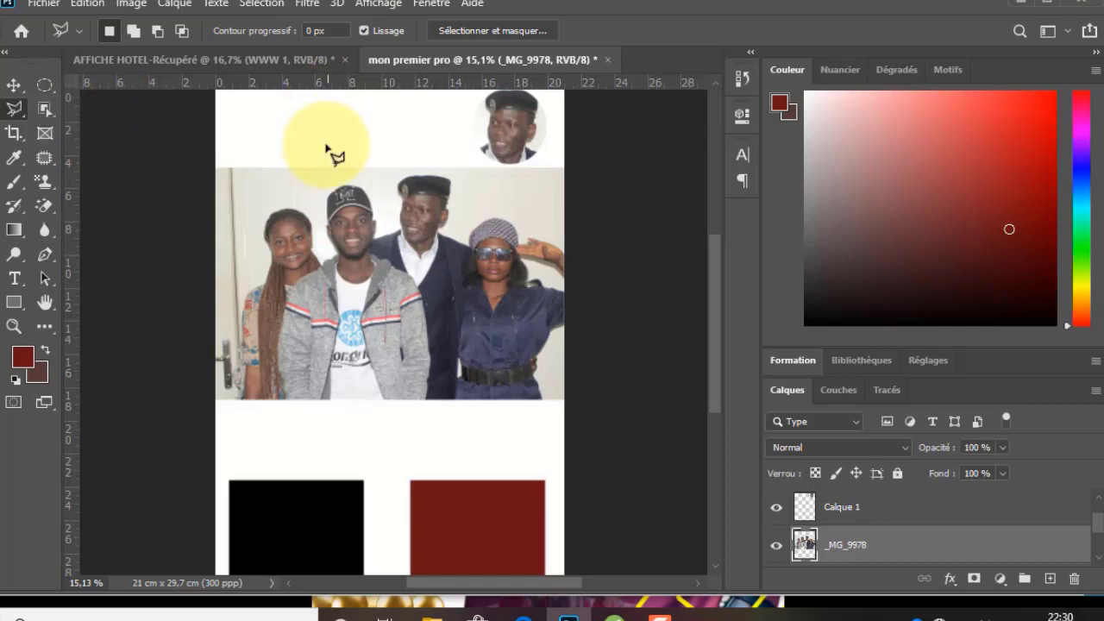
pyautogui.click(214, 159)
pyautogui.click(231, 236)
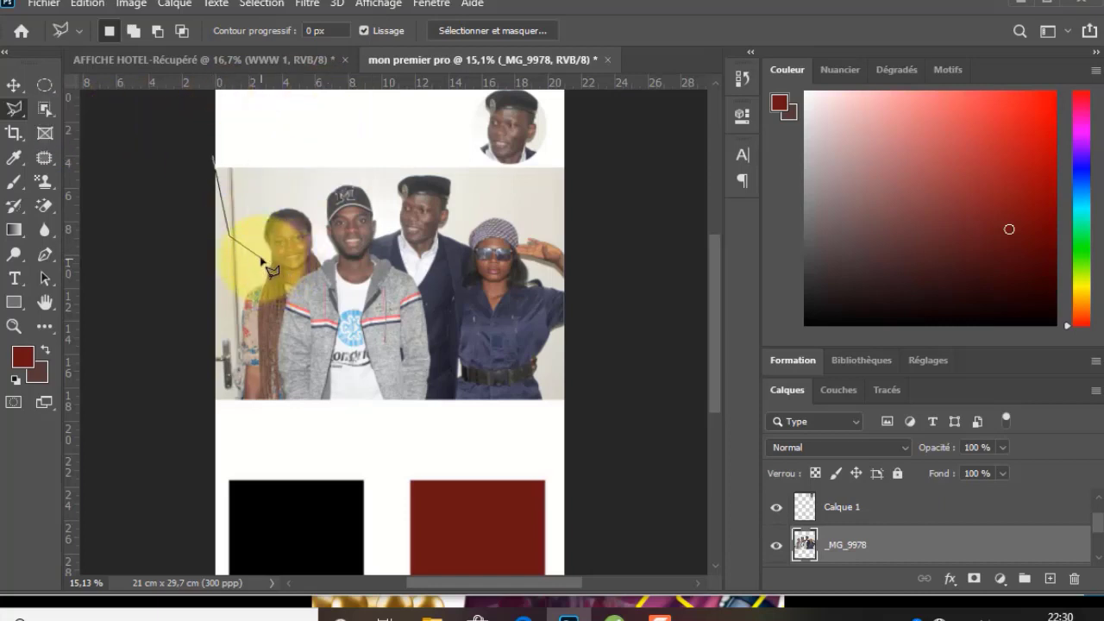
pyautogui.click(262, 257)
pyautogui.click(277, 204)
pyautogui.click(290, 206)
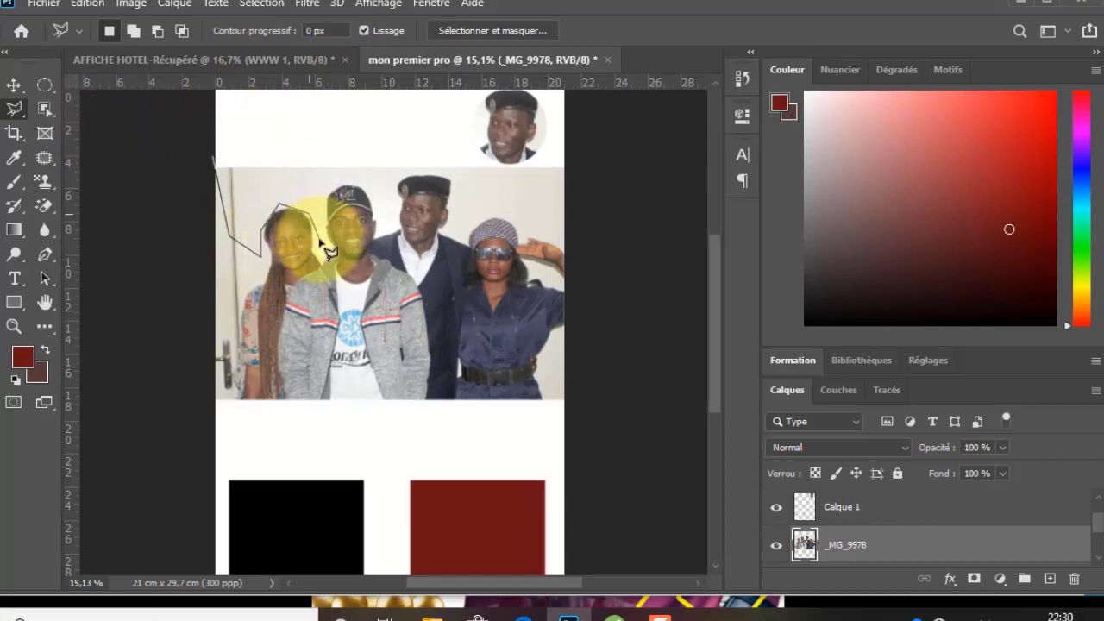
pyautogui.click(321, 234)
pyautogui.click(369, 179)
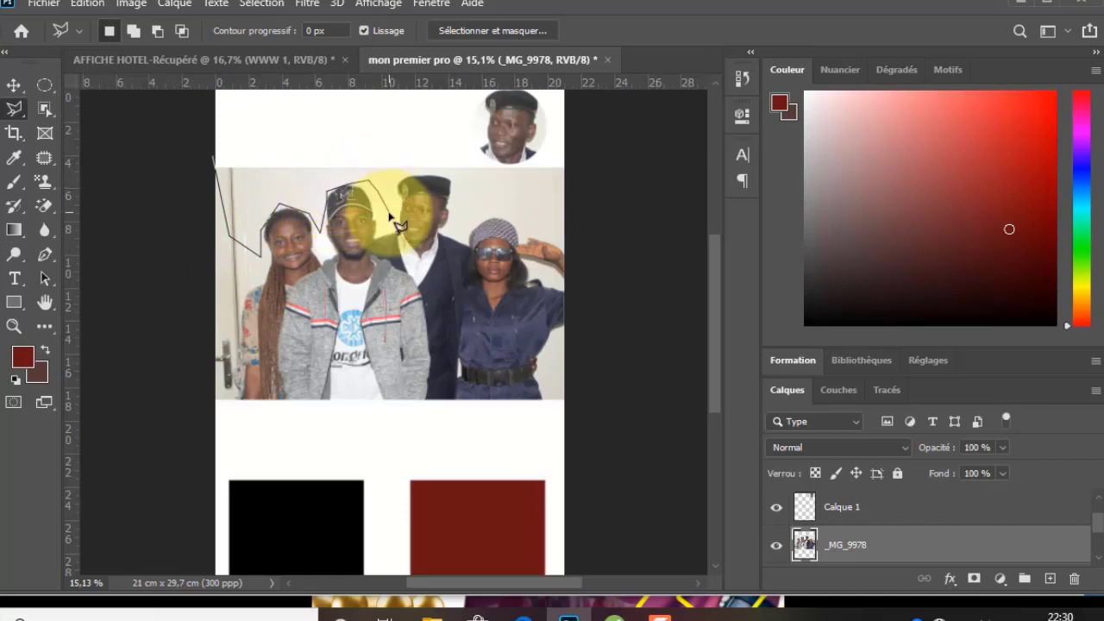
pyautogui.click(395, 179)
pyautogui.click(460, 180)
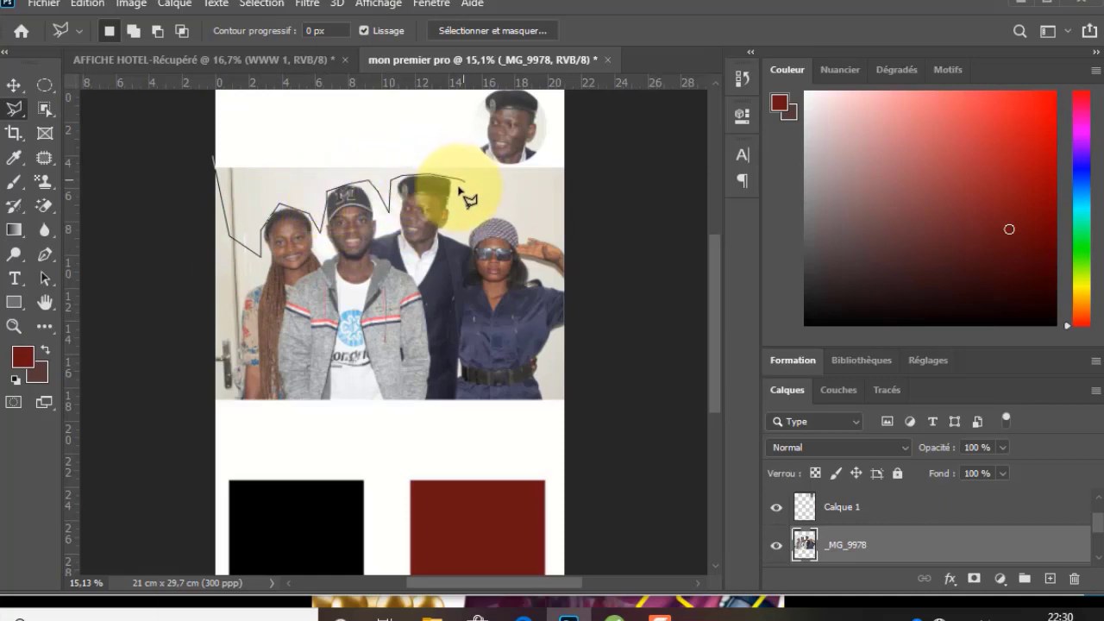
pyautogui.click(466, 232)
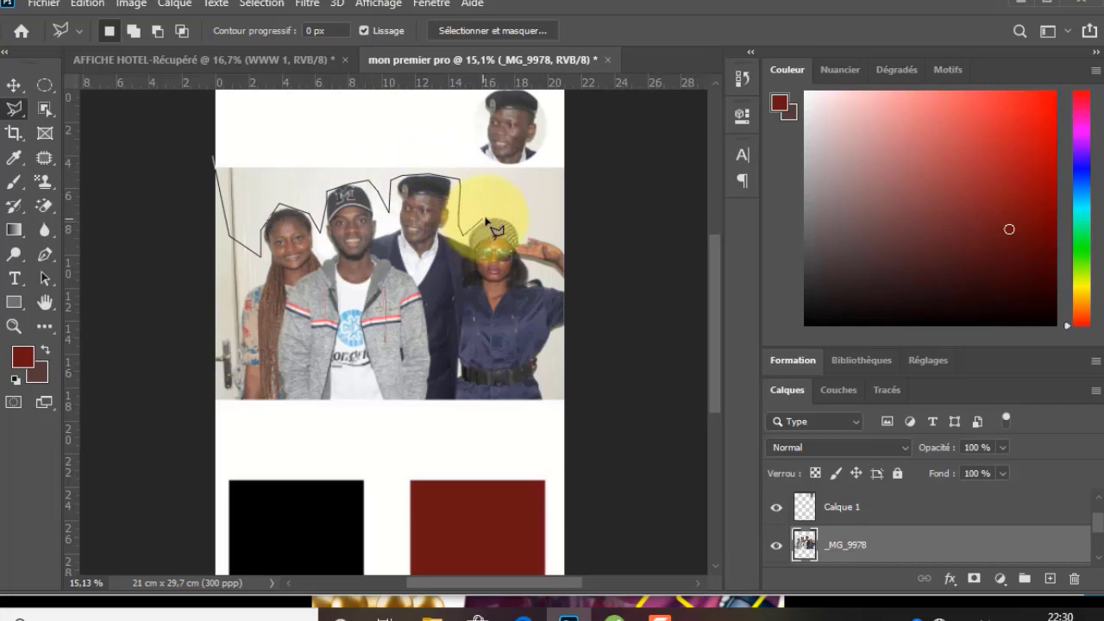
pyautogui.click(523, 233)
pyautogui.click(575, 232)
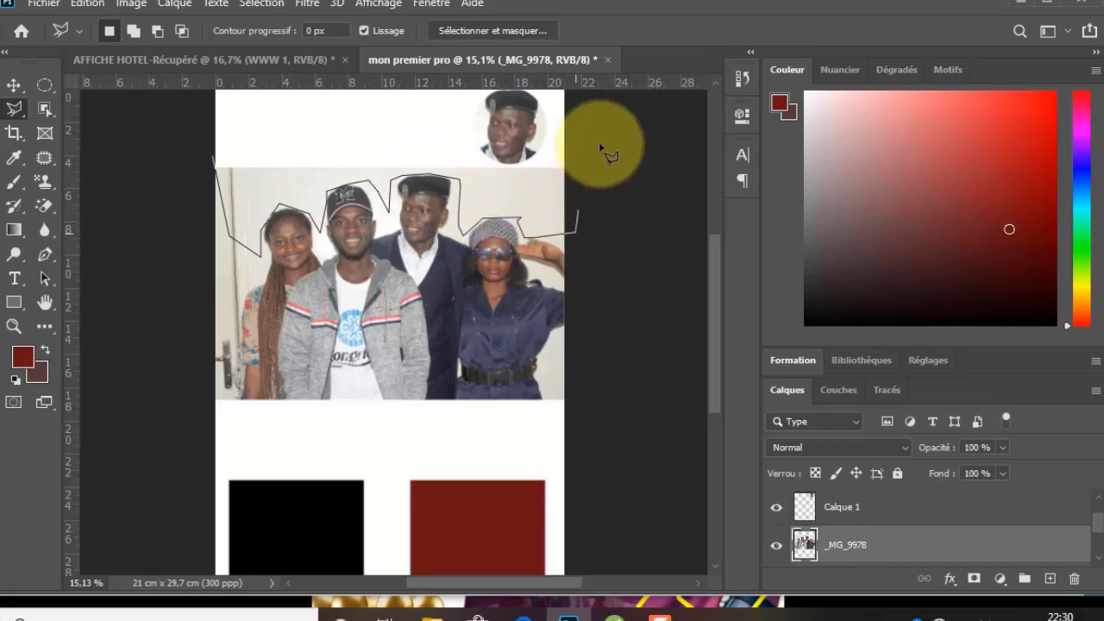
pyautogui.click(576, 129)
pyautogui.click(251, 117)
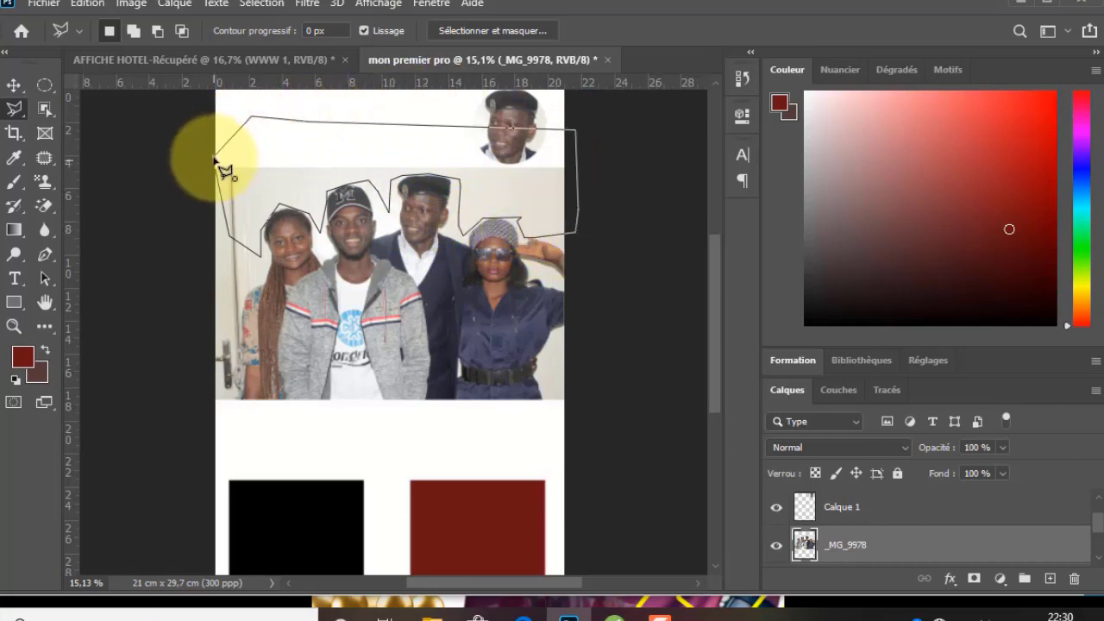
pyautogui.click(216, 160)
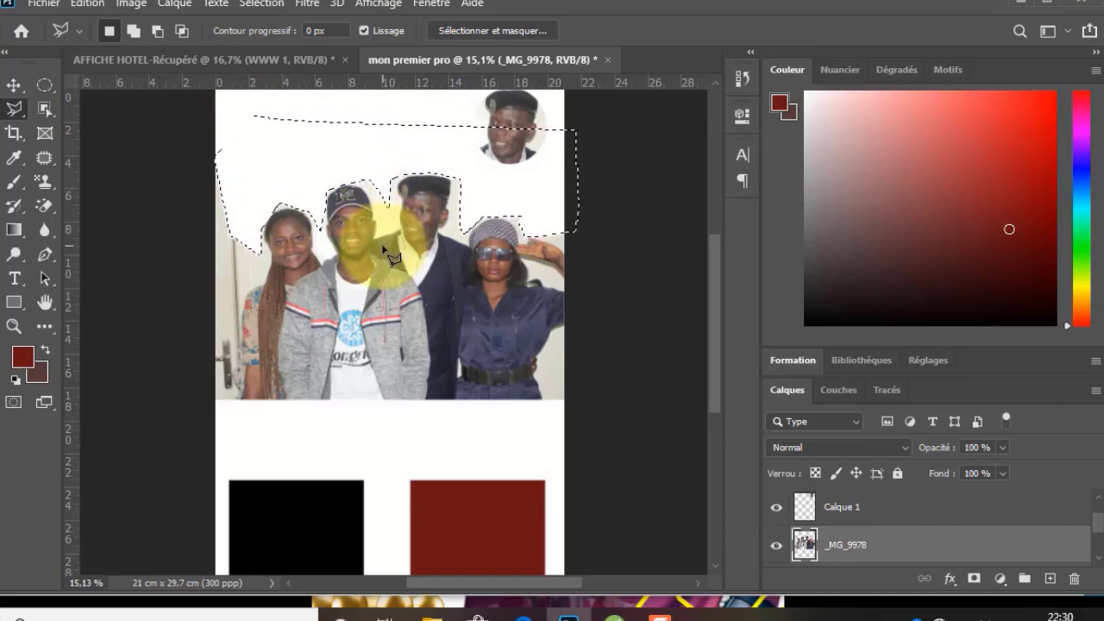
pyautogui.hotkey('ctrl', 'z')
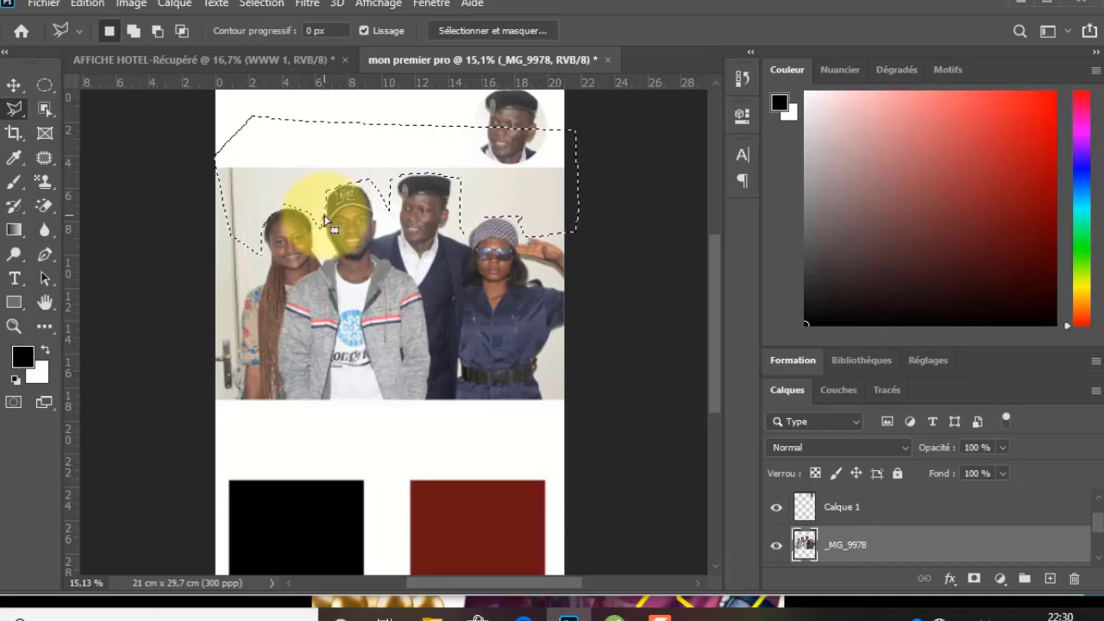
pyautogui.hotkey('ctrl', 'd')
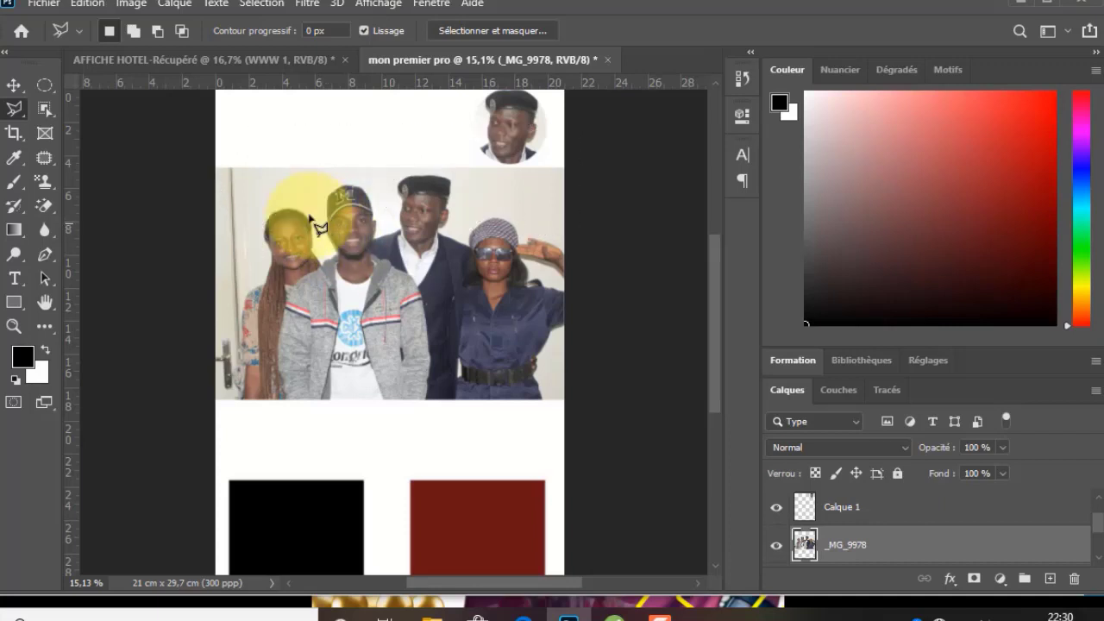
# Trace the background around the four people with the Magnetic Lasso, delete it from the _MG_9978 layer, and clear the selection.
pyautogui.rightClick(14, 109)
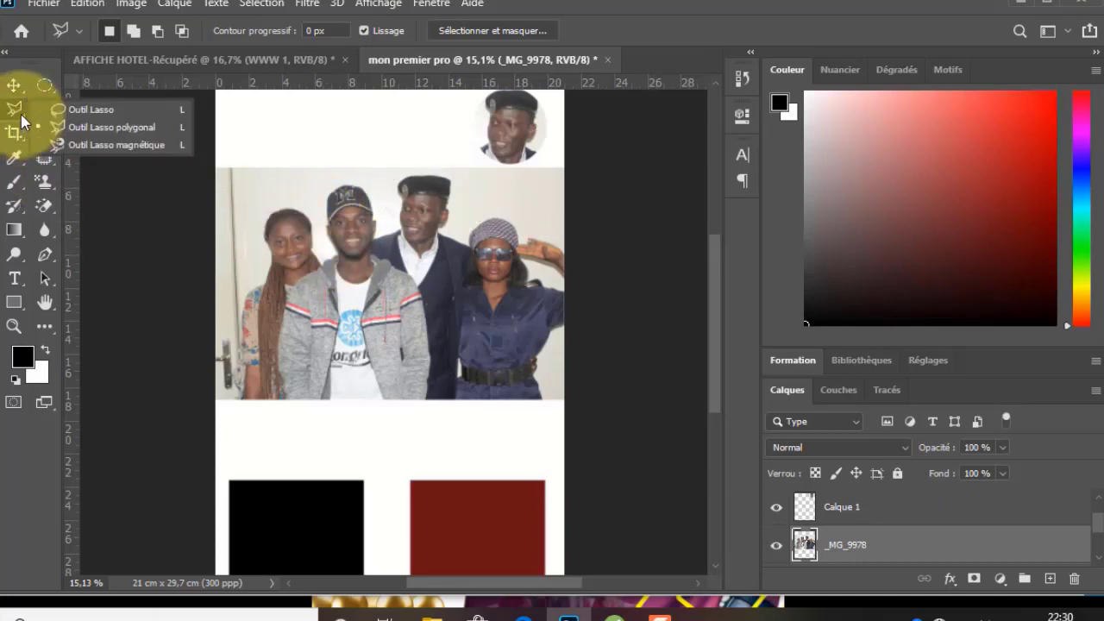
pyautogui.click(121, 146)
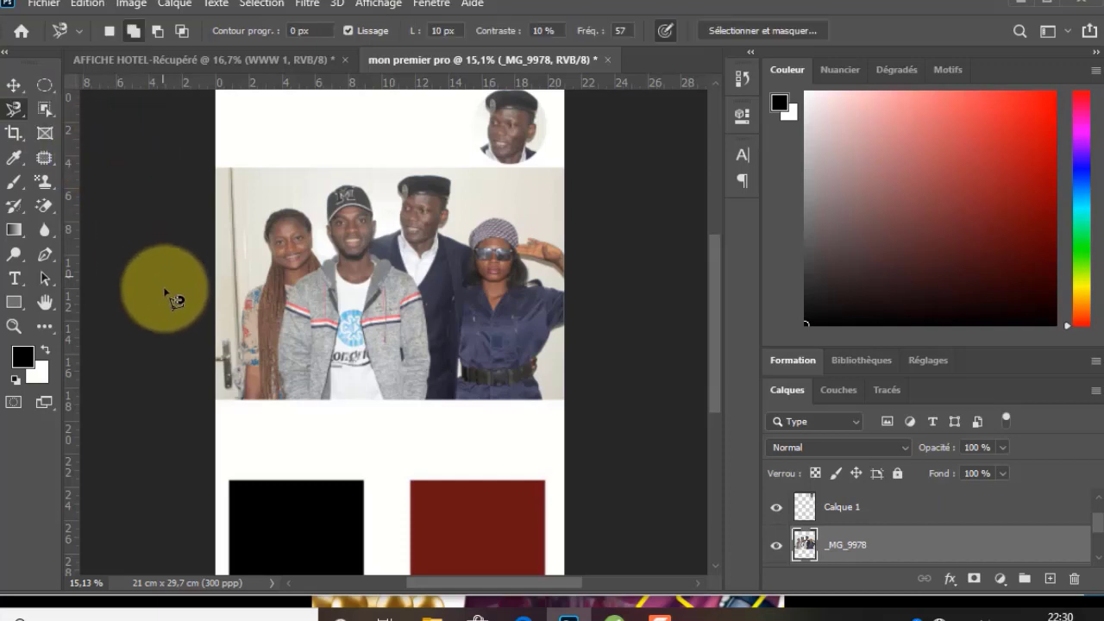
pyautogui.click(251, 397)
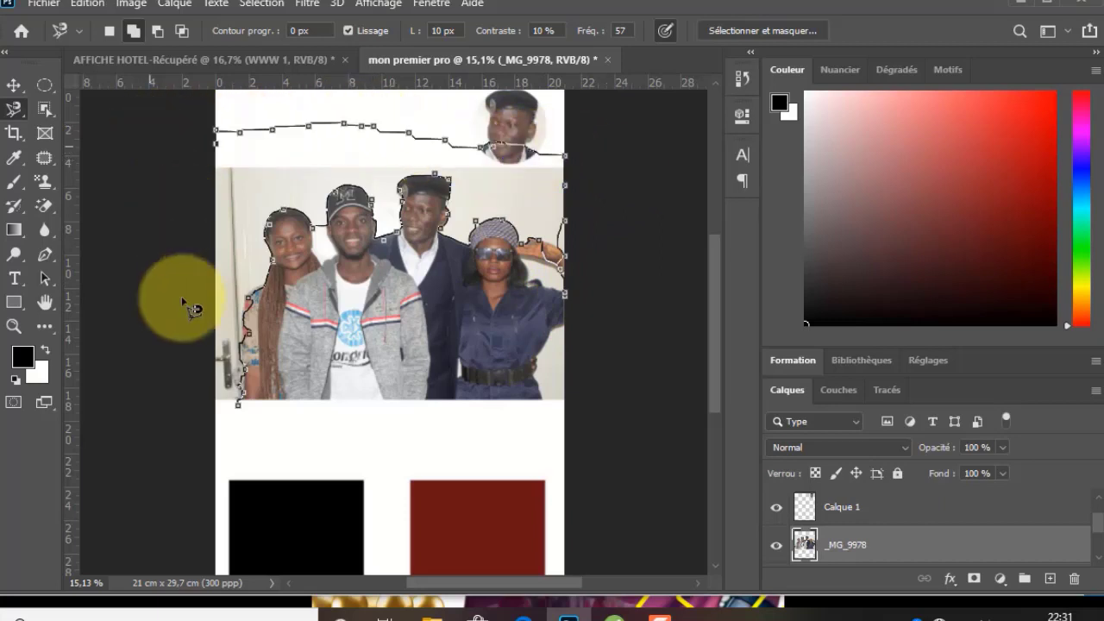
pyautogui.click(239, 408)
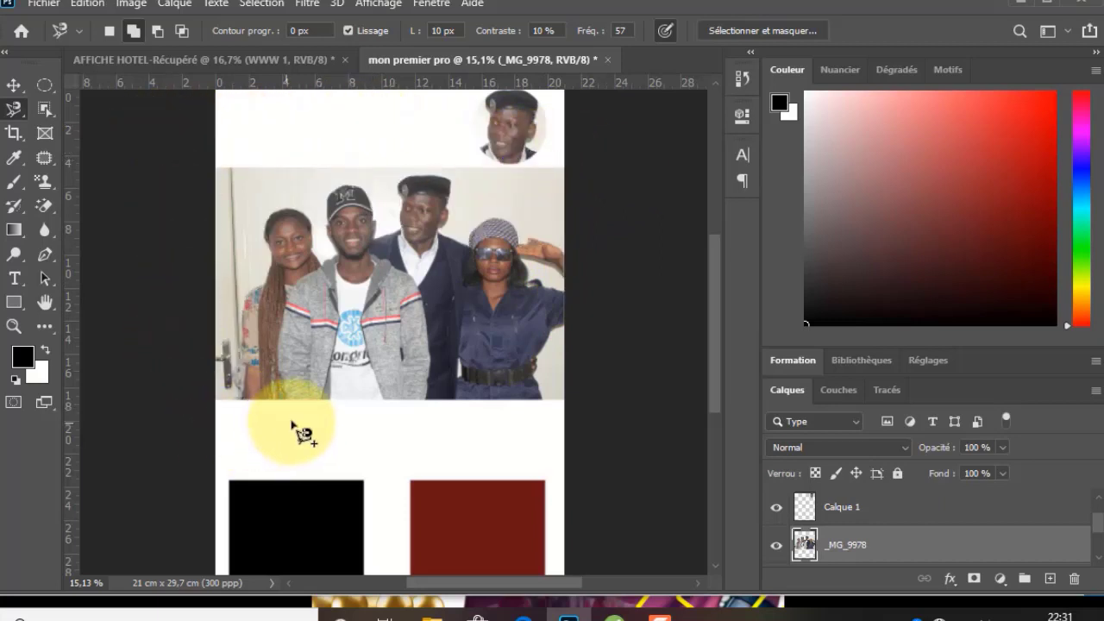
pyautogui.press('Delete')
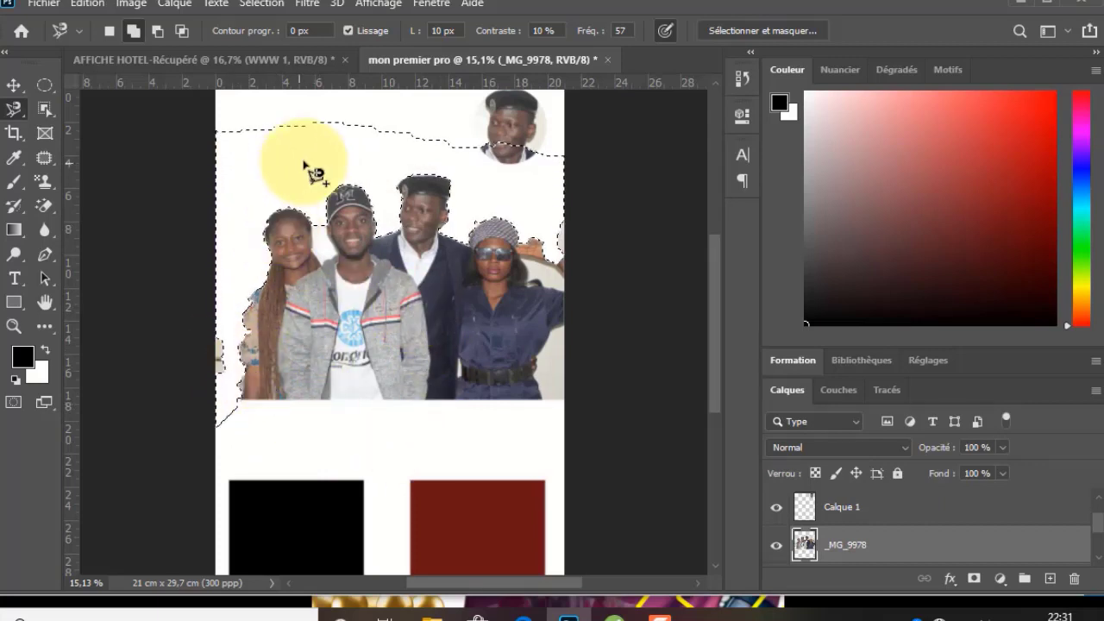
pyautogui.hotkey('ctrl', 'd')
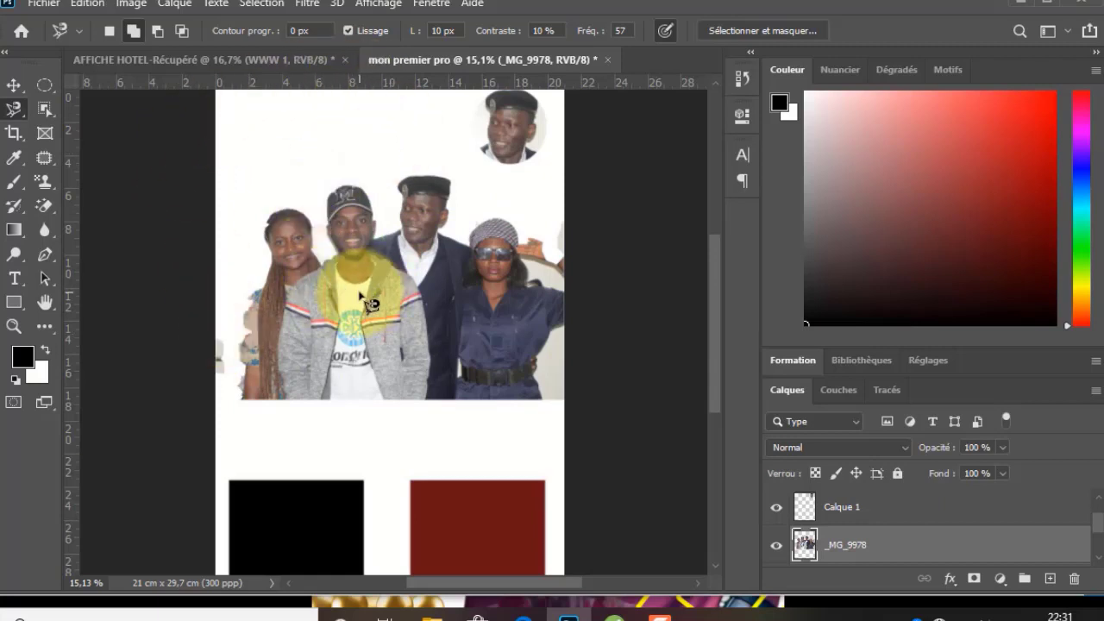
# Undo the last background deletion on the _MG_9978 layer and clear the selection.
pyautogui.hotkey('ctrl', 'z')
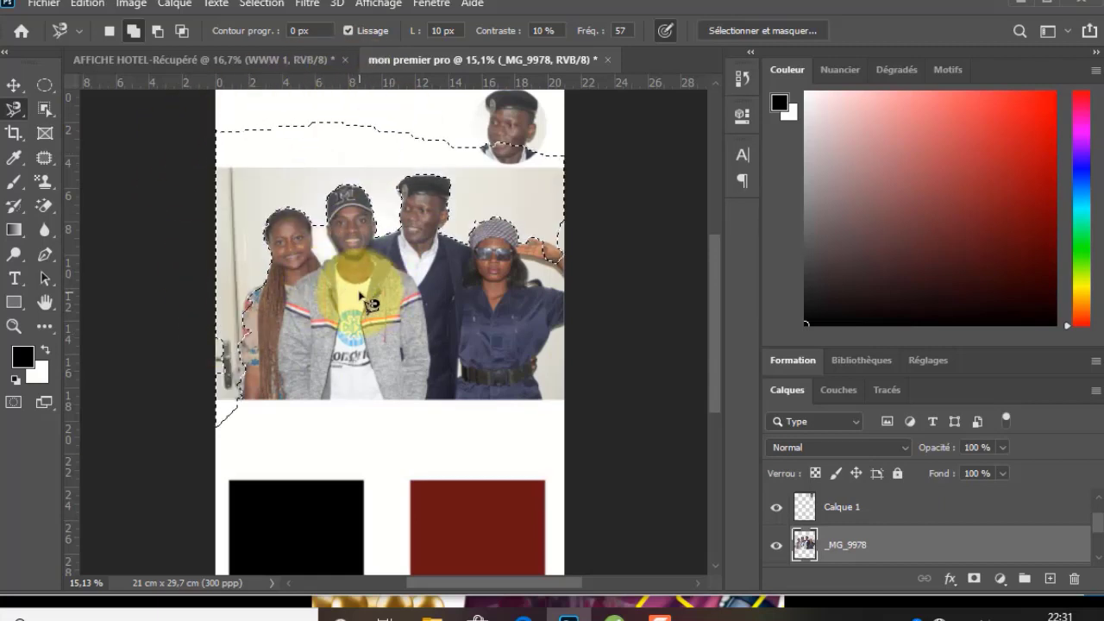
pyautogui.hotkey('ctrl', 'd')
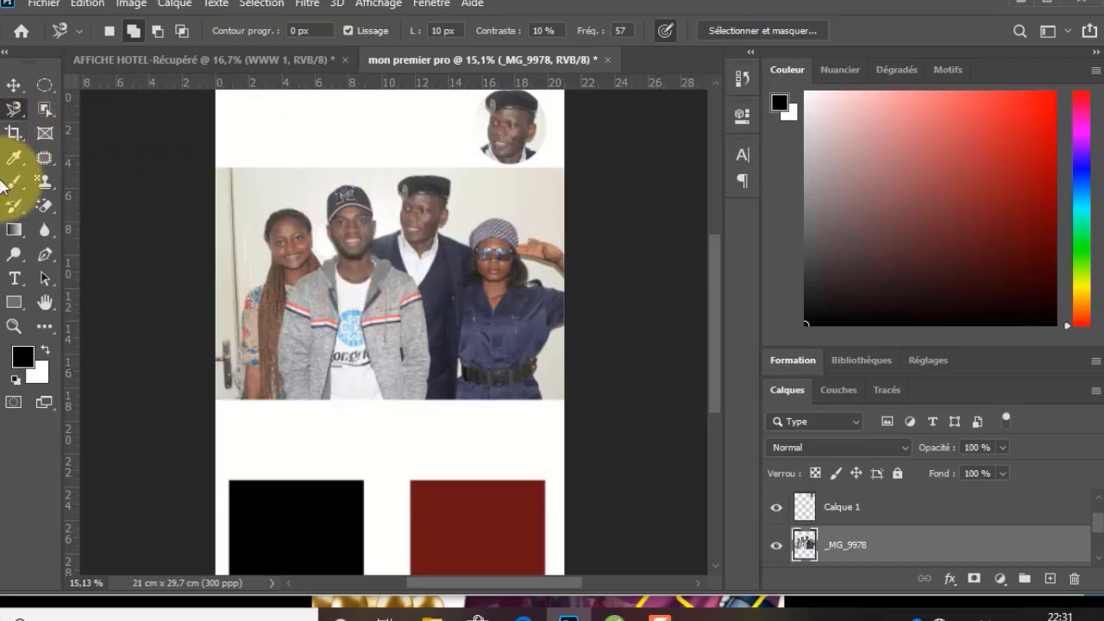
# Select the beret-wearing man's head and shoulders with the Object Selection tool, then add his jacket to the selection.
pyautogui.click(49, 113)
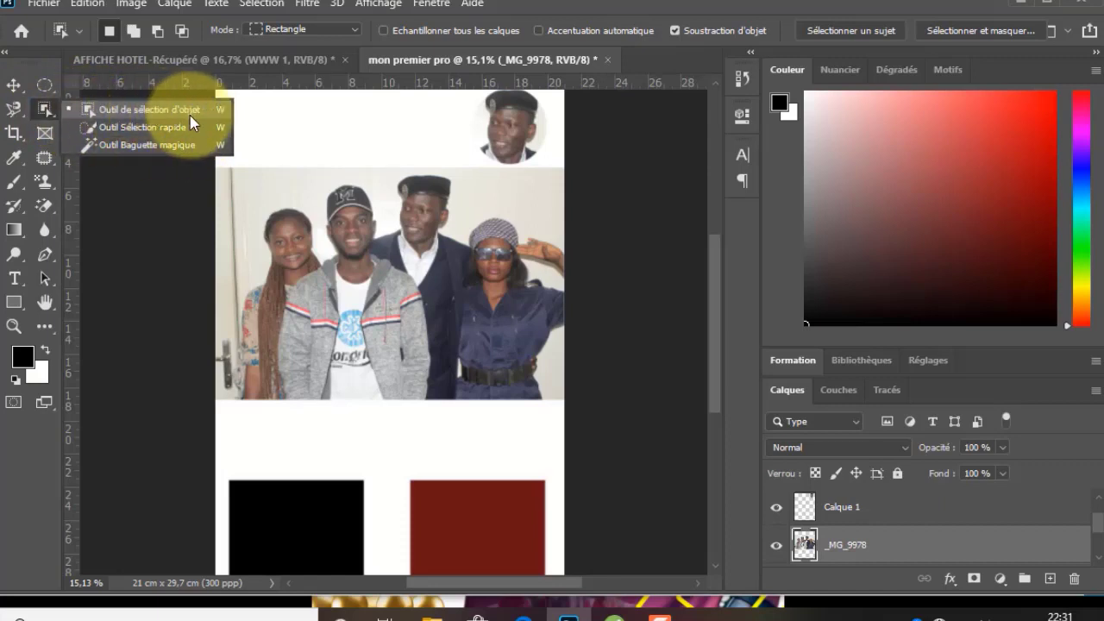
pyautogui.click(108, 111)
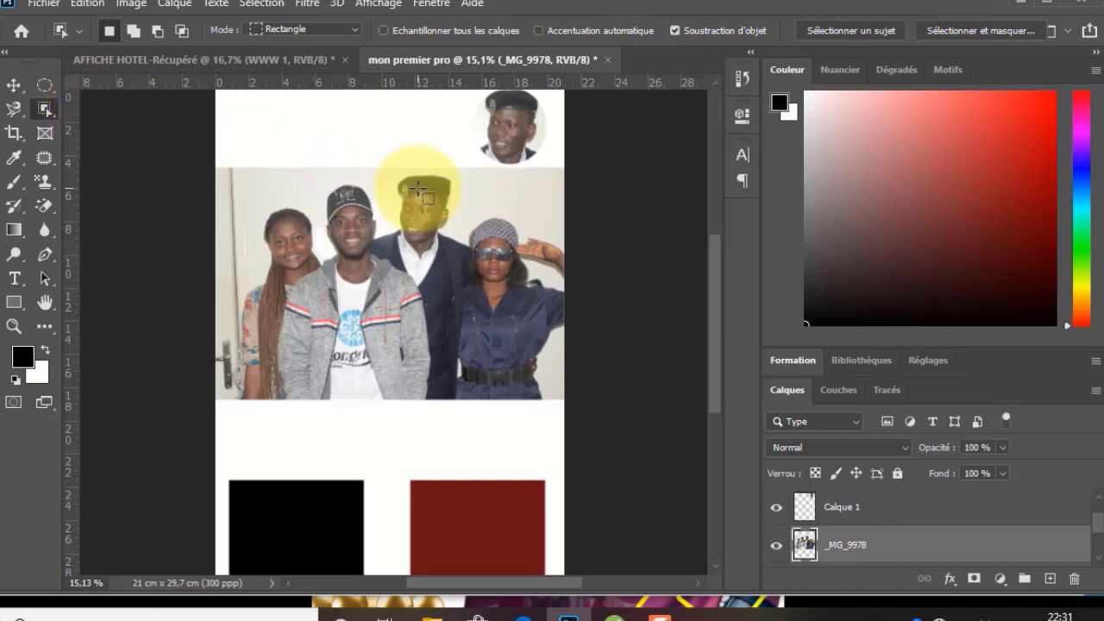
pyautogui.moveTo(380, 168); pyautogui.dragTo(474, 282)
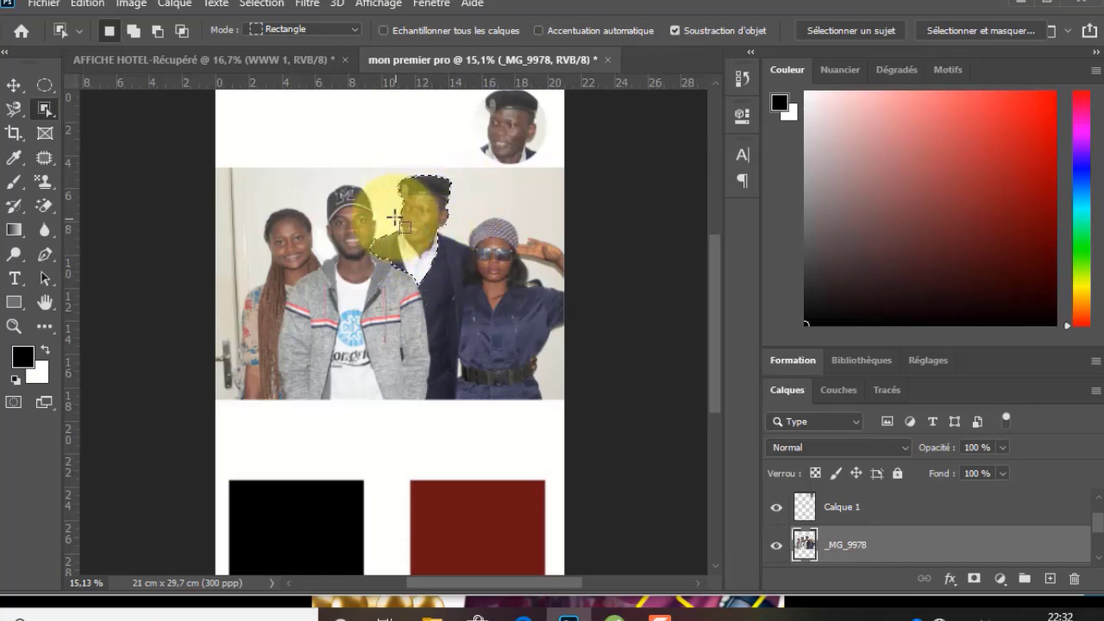
pyautogui.click(132, 31)
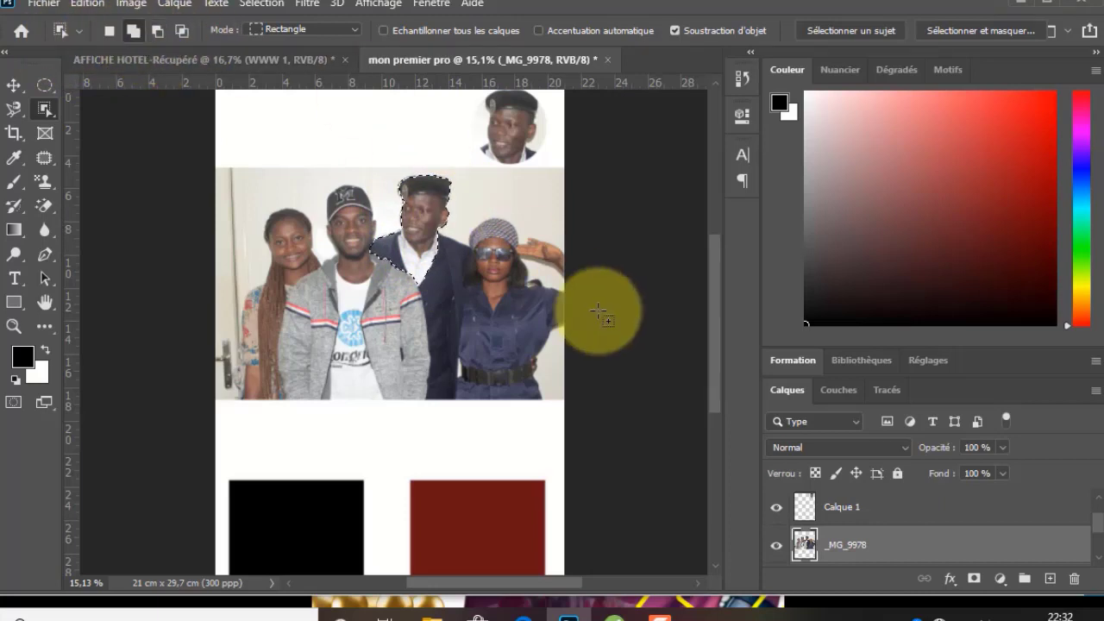
pyautogui.moveTo(433, 226); pyautogui.dragTo(474, 300)
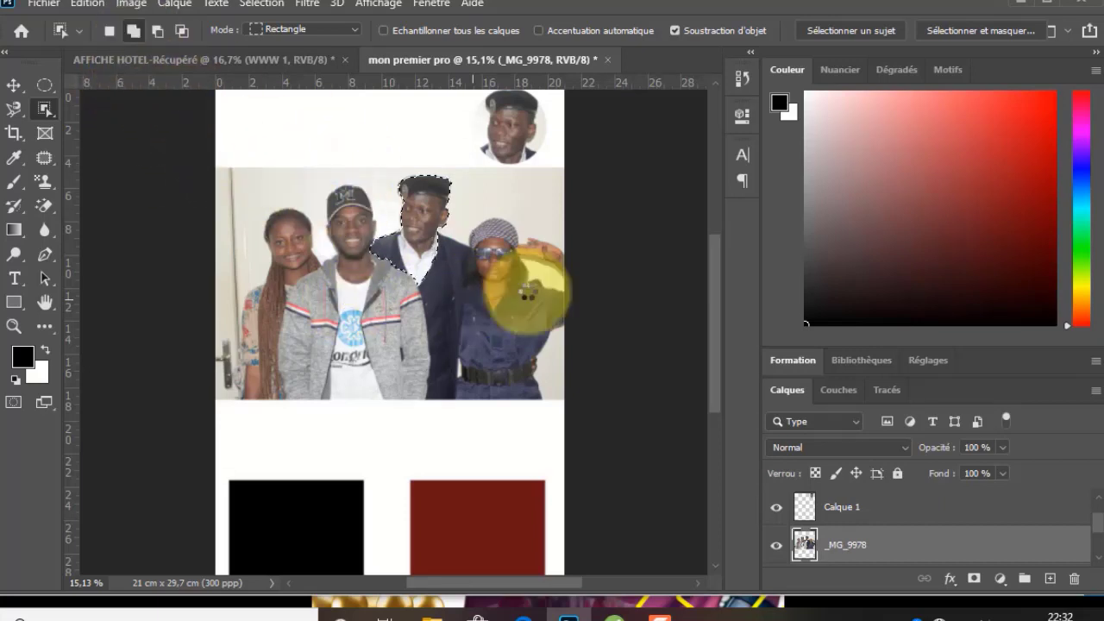
pyautogui.moveTo(432, 235); pyautogui.dragTo(465, 308)
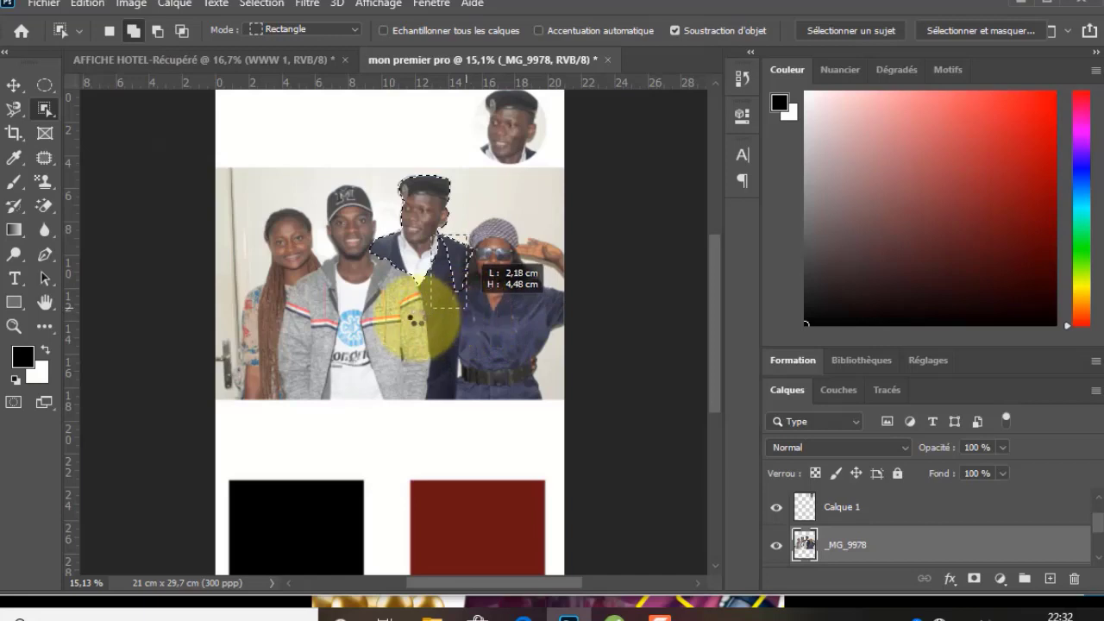
pyautogui.click(131, 32)
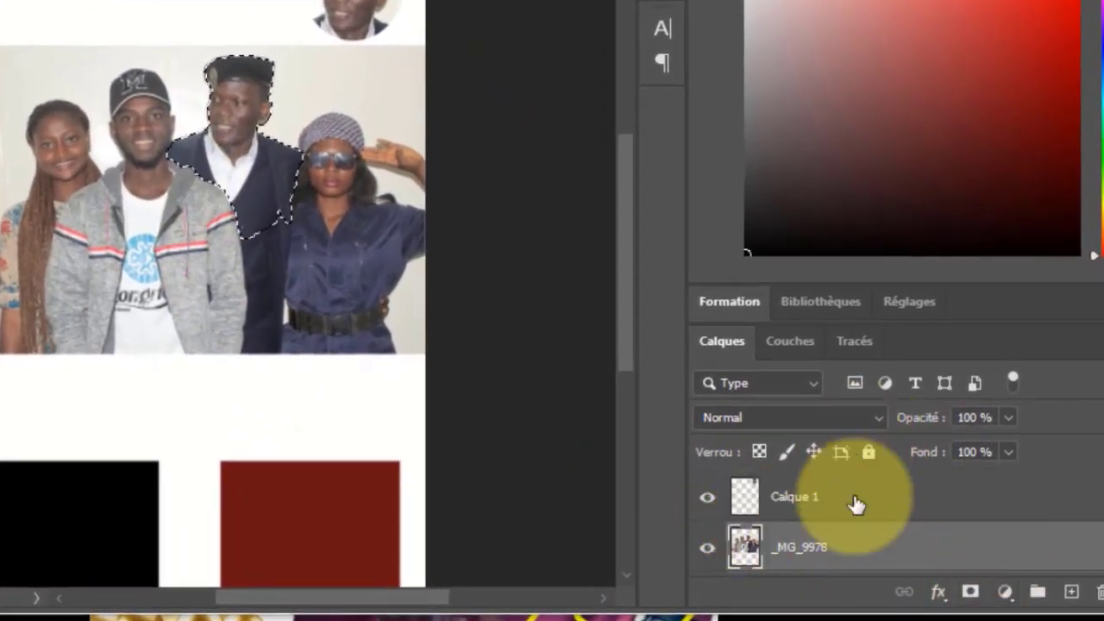
# Mask the _MG_9978 layer to the selected man and move the cutout slightly to the left.
pyautogui.click(970, 595)
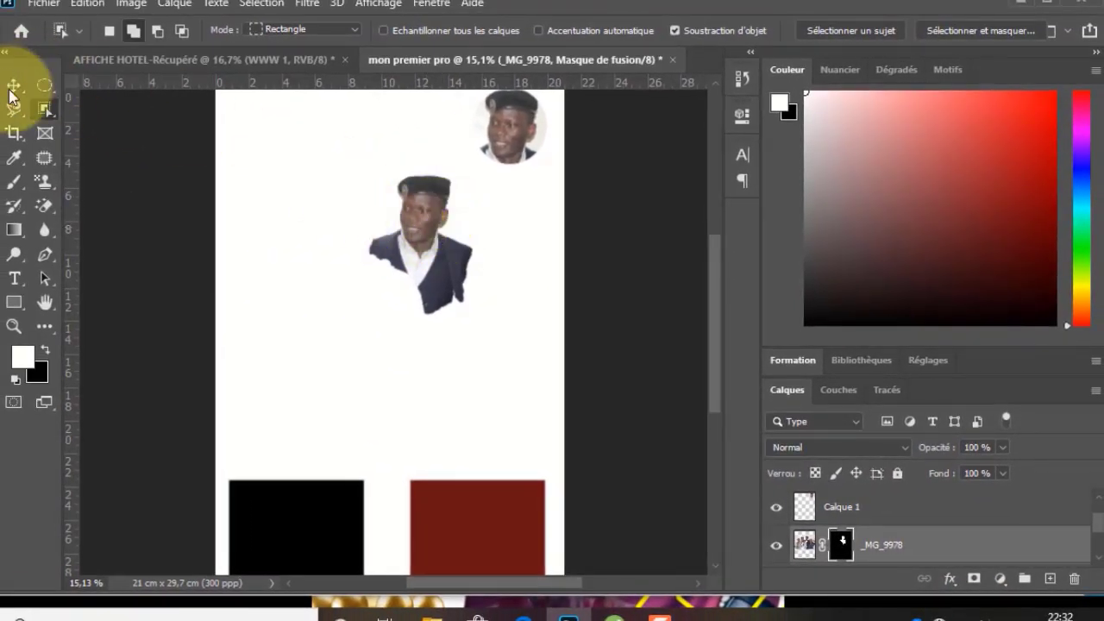
pyautogui.click(13, 87)
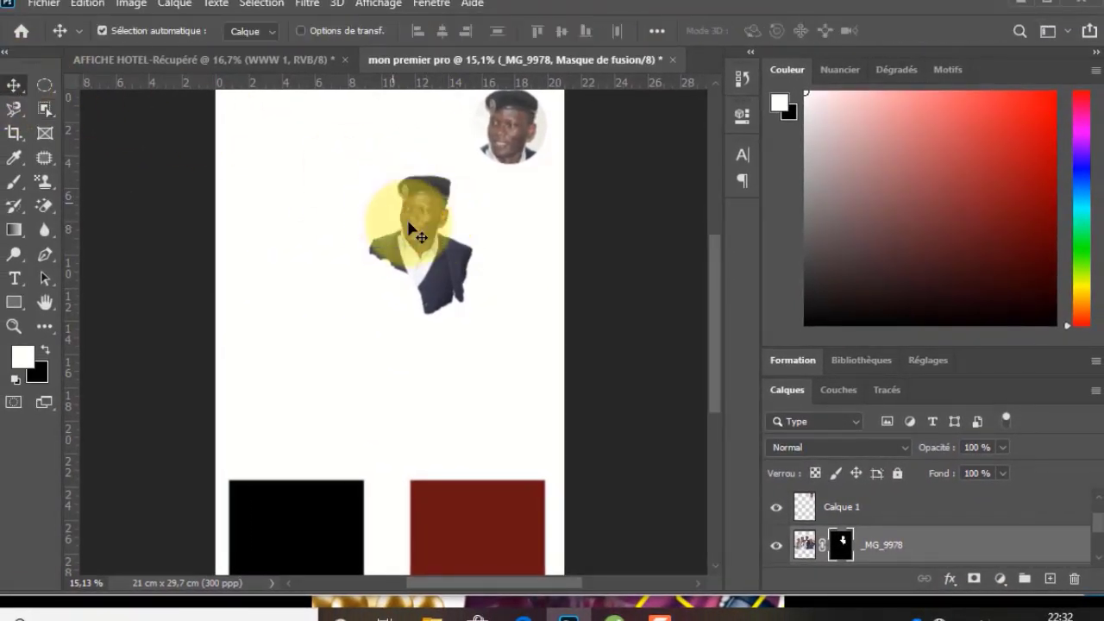
pyautogui.moveTo(409, 226); pyautogui.dragTo(380, 251)
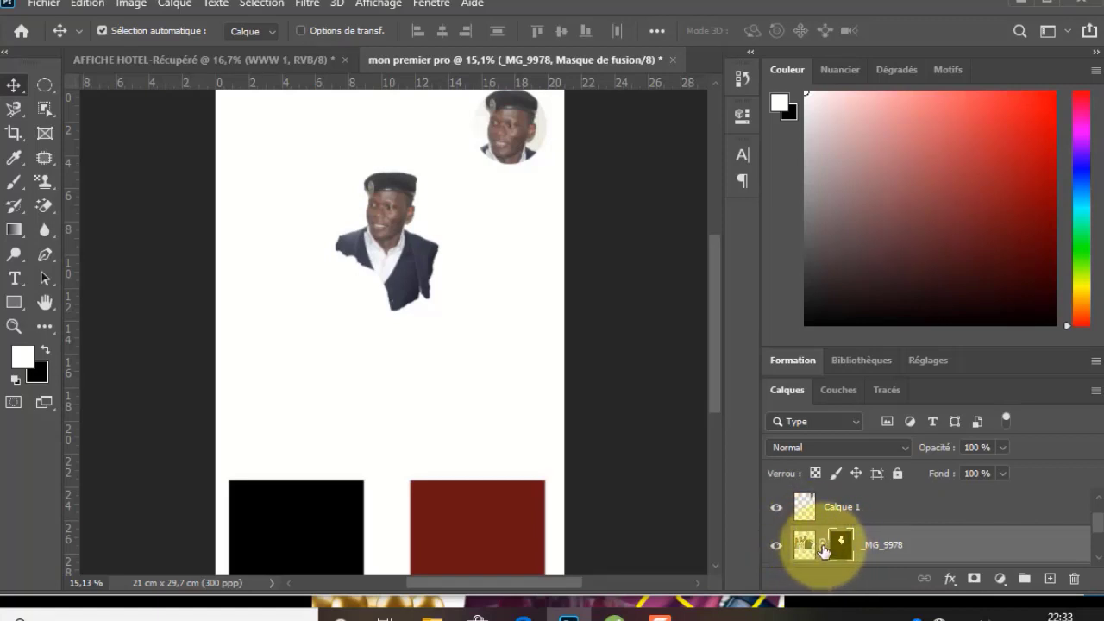
# Try removing the _MG_9978 layer mask by applying it to the layer, and undo the removal.
pyautogui.moveTo(838, 543); pyautogui.dragTo(1074, 578)
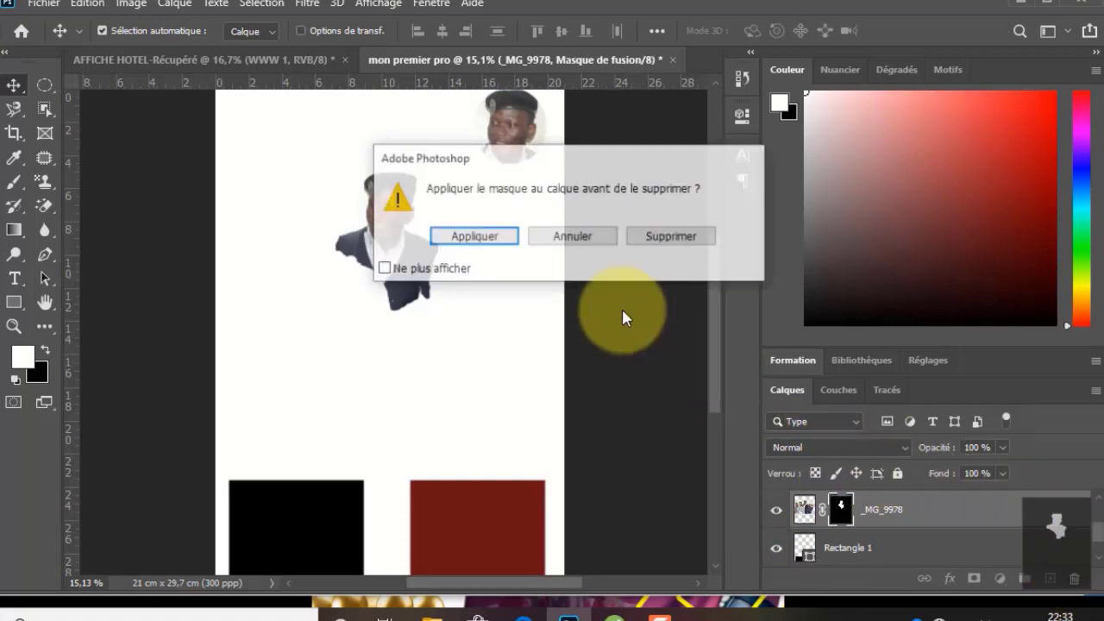
pyautogui.click(499, 237)
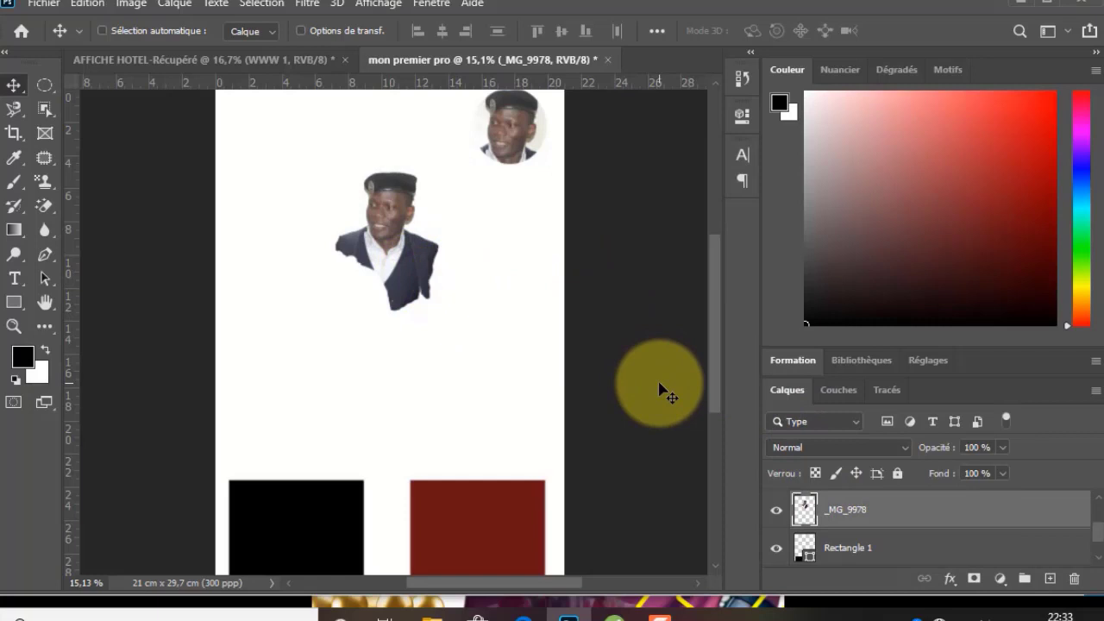
pyautogui.hotkey('ctrl', 'z')
# Delete the _MG_9978 layer mask without applying it and move the photo to span the page width.
pyautogui.moveTo(844, 515); pyautogui.dragTo(1078, 586)
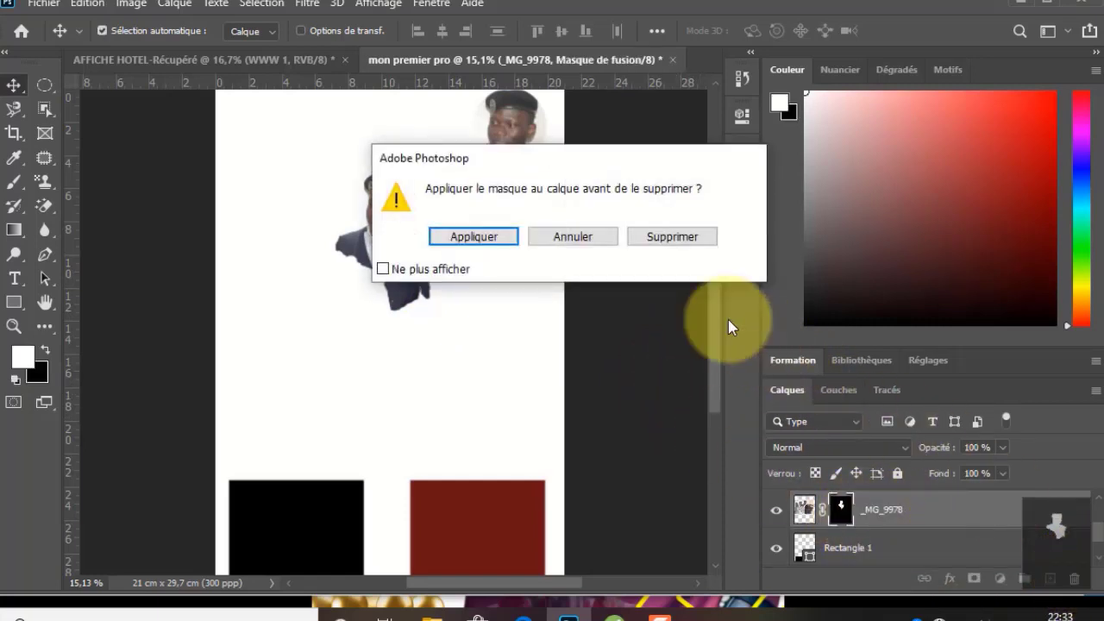
pyautogui.click(673, 236)
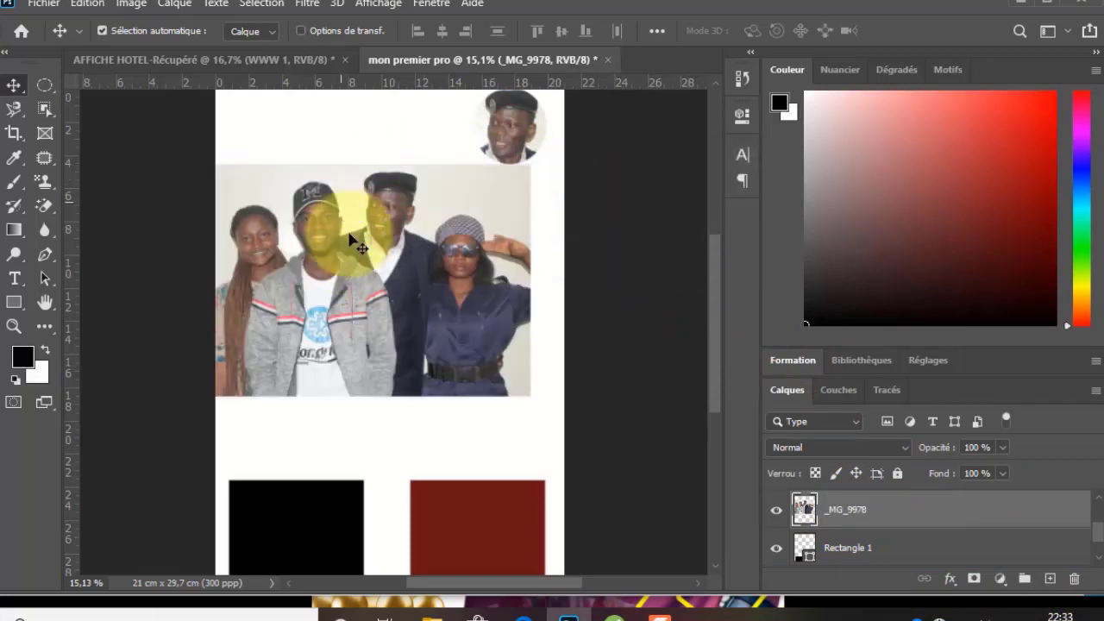
pyautogui.moveTo(405, 242); pyautogui.dragTo(425, 293)
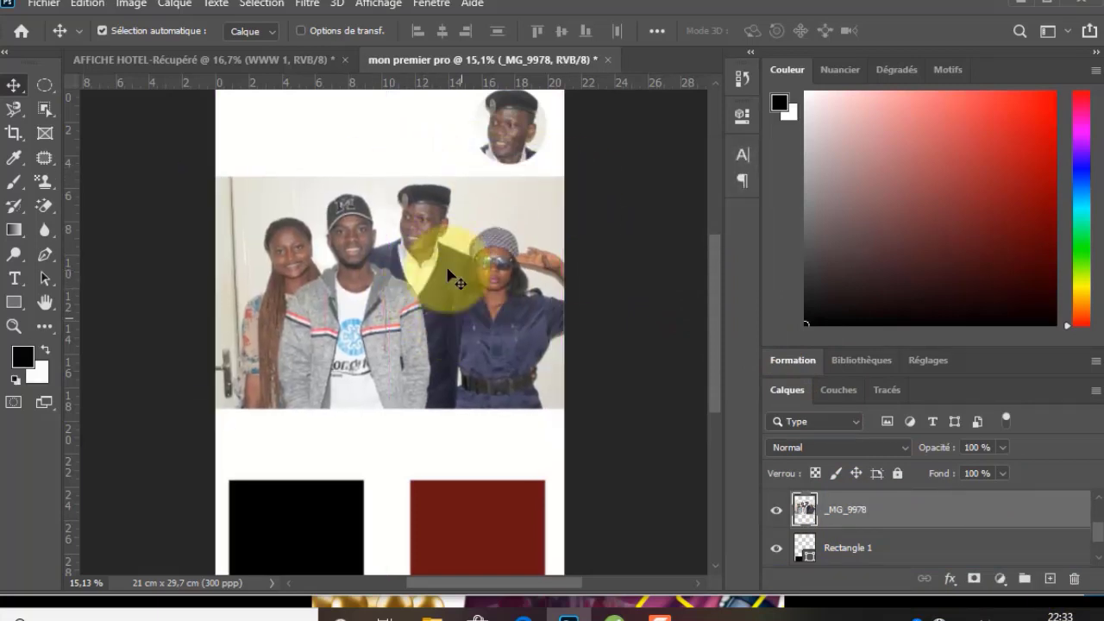
# Select the door handle area at the group photo's lower left with the Quick Selection tool in new-selection mode.
pyautogui.click(50, 110)
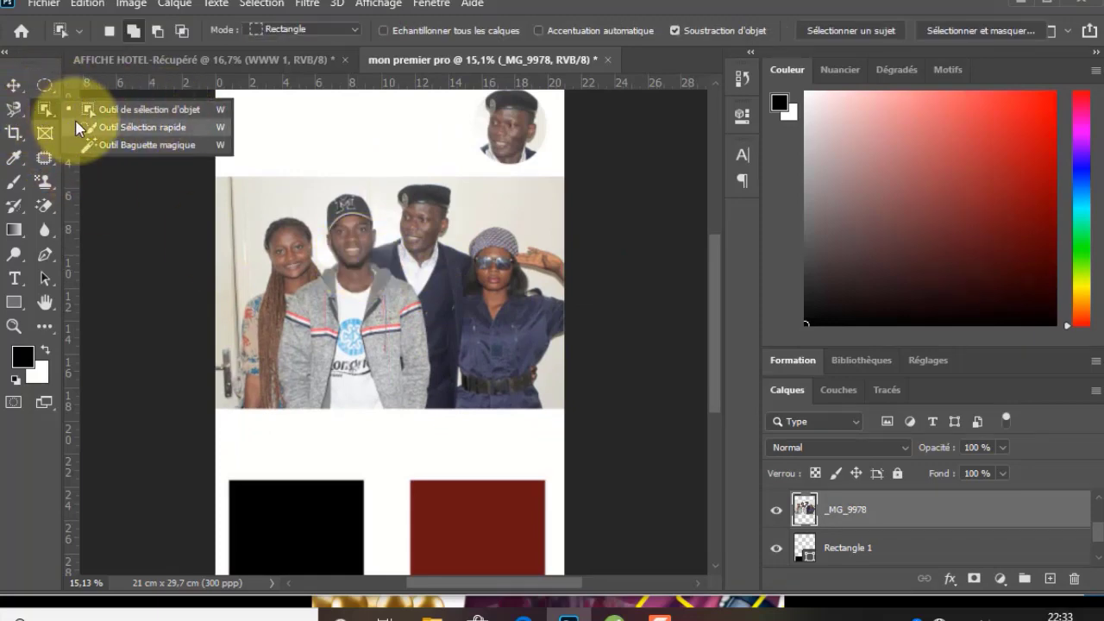
pyautogui.click(130, 129)
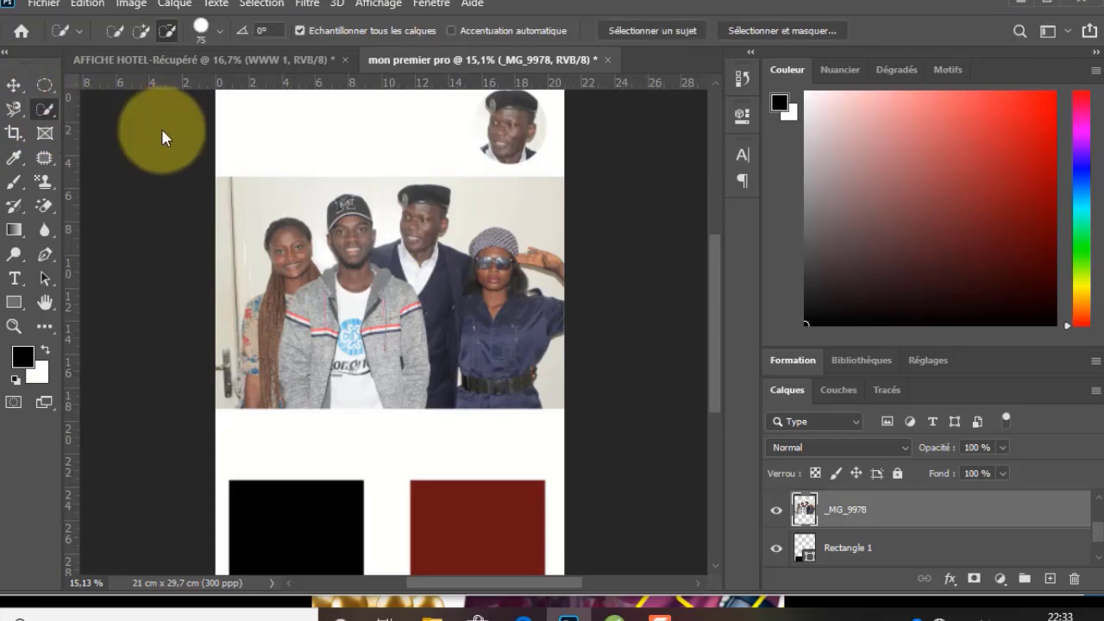
pyautogui.click(221, 361)
pyautogui.click(113, 35)
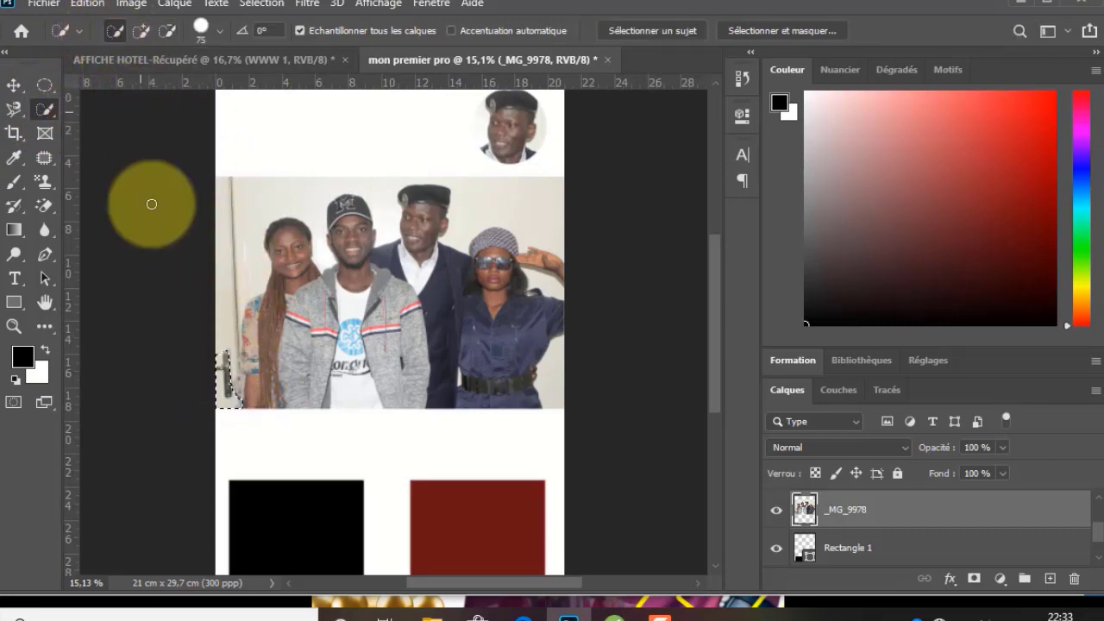
pyautogui.moveTo(226, 378)
pyautogui.mouseDown()
pyautogui.moveTo(229, 348)
pyautogui.moveTo(228, 395)
pyautogui.mouseUp()
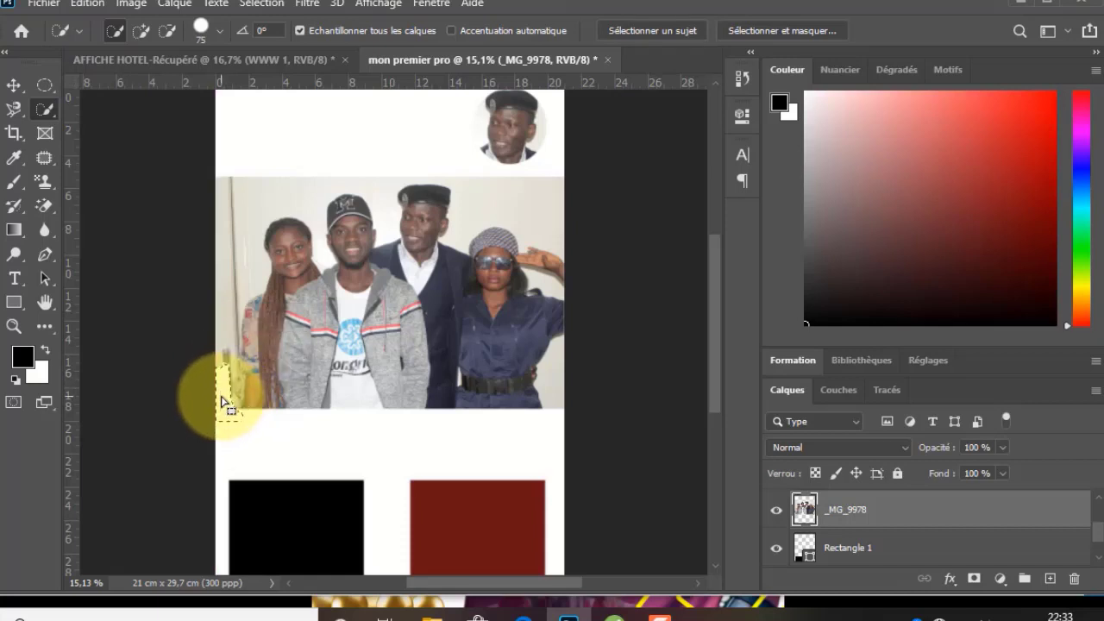
# Extend the Quick Selection over the background around the four people, try deleting it from _MG_9978, undo, and deselect.
pyautogui.moveTo(234, 359)
pyautogui.mouseDown()
pyautogui.moveTo(249, 249)
pyautogui.moveTo(292, 208)
pyautogui.moveTo(348, 190)
pyautogui.moveTo(437, 179)
pyautogui.moveTo(538, 216)
pyautogui.moveTo(577, 284)
pyautogui.moveTo(561, 328)
pyautogui.moveTo(399, 198)
pyautogui.moveTo(518, 284)
pyautogui.moveTo(333, 227)
pyautogui.mouseUp()
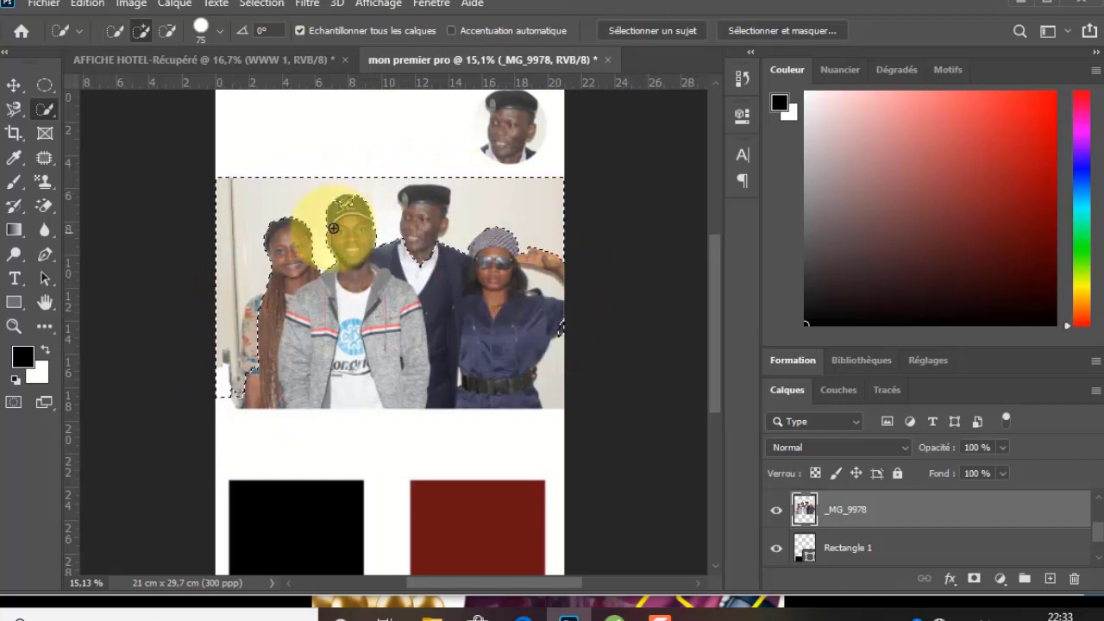
pyautogui.click(168, 30)
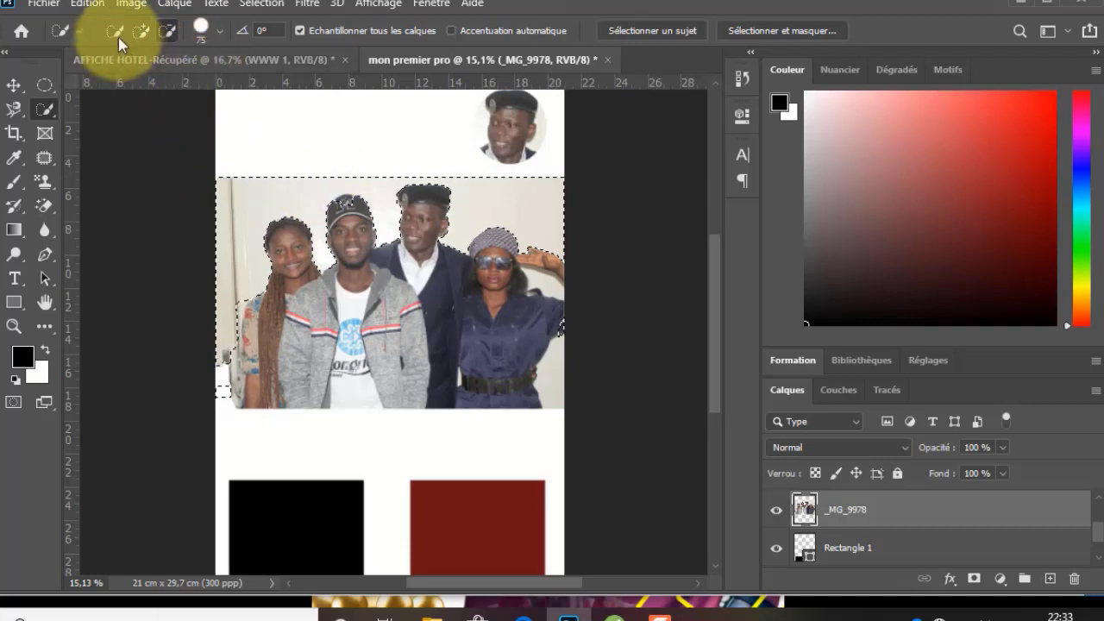
pyautogui.click(167, 36)
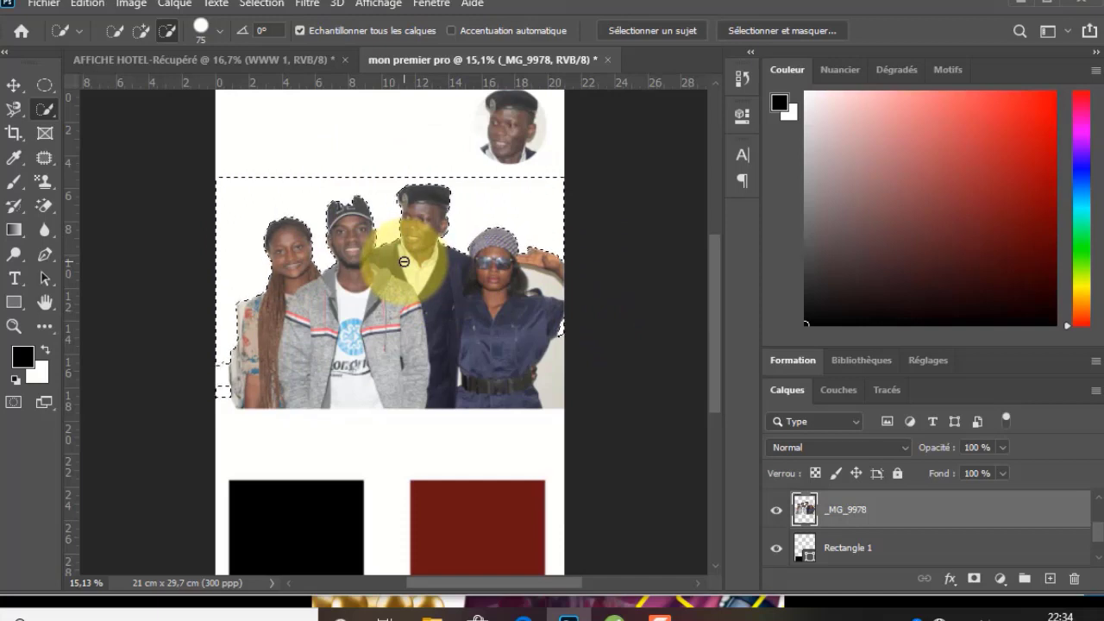
pyautogui.hotkey('ctrl', 'z')
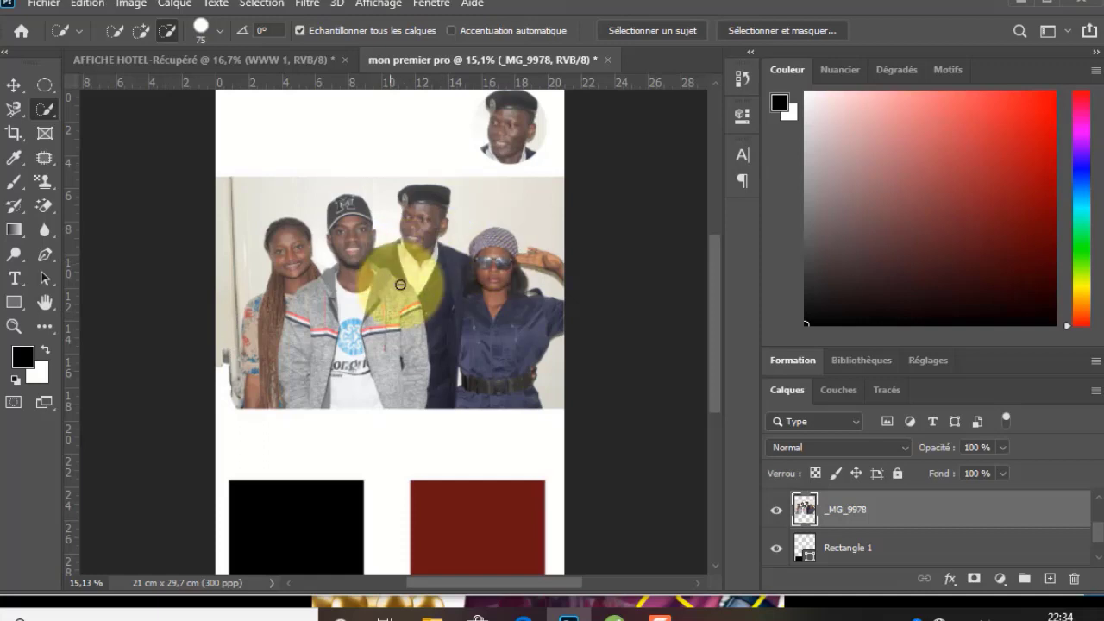
# Try a Magic Wand selection of the photo's background at tolerance 60, clear it, and lower the tolerance to 32.
pyautogui.rightClick(43, 112)
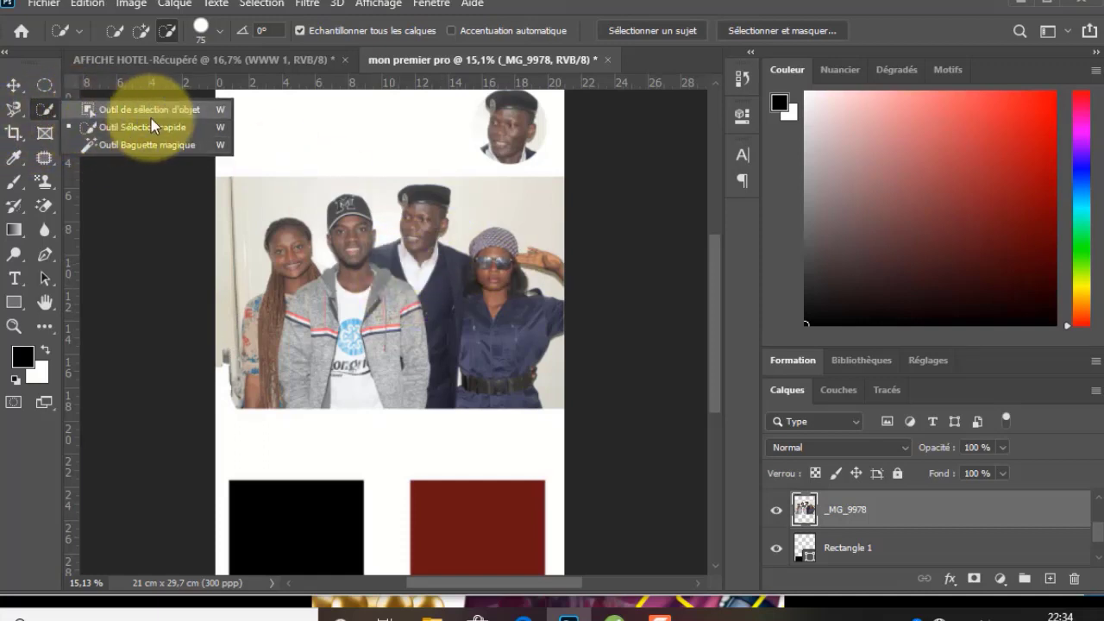
pyautogui.click(165, 144)
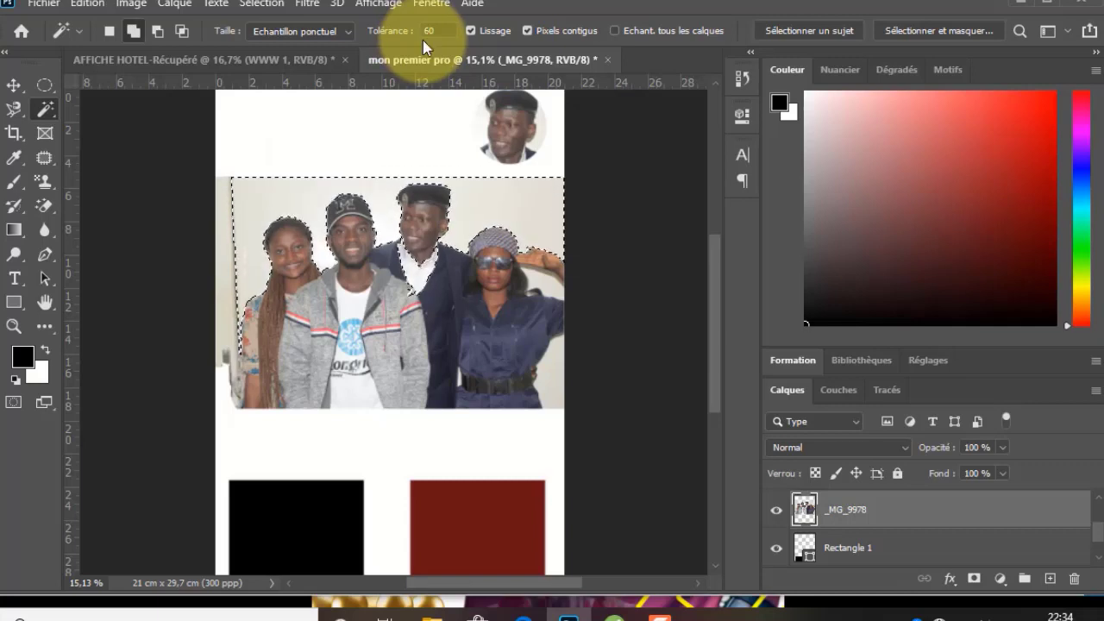
pyautogui.hotkey('ctrl', 'd')
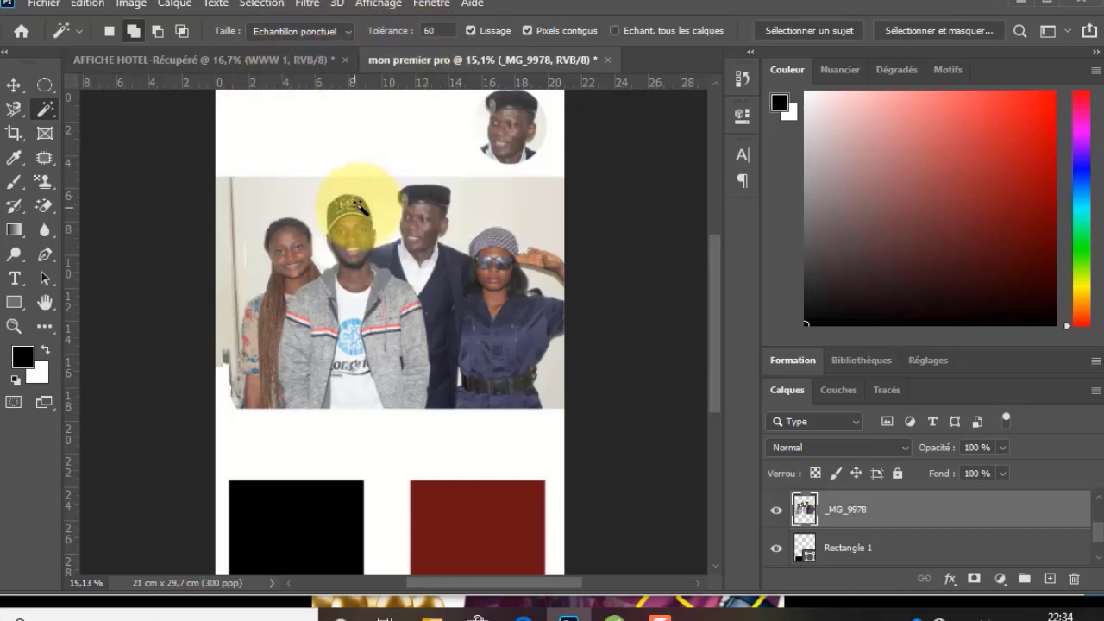
pyautogui.moveTo(408, 32); pyautogui.dragTo(385, 35)
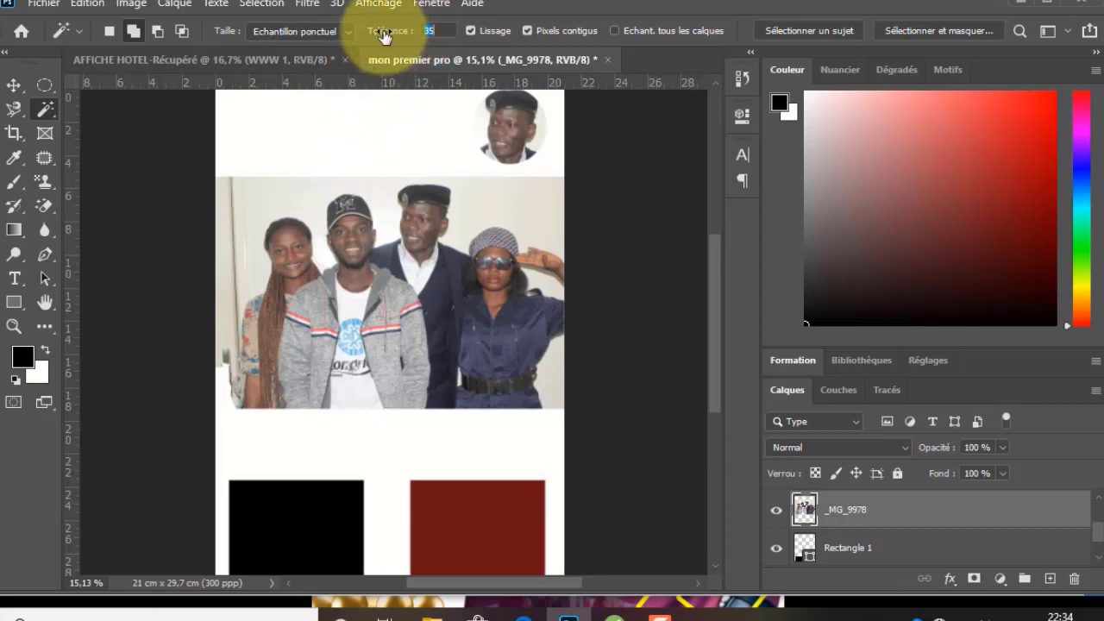
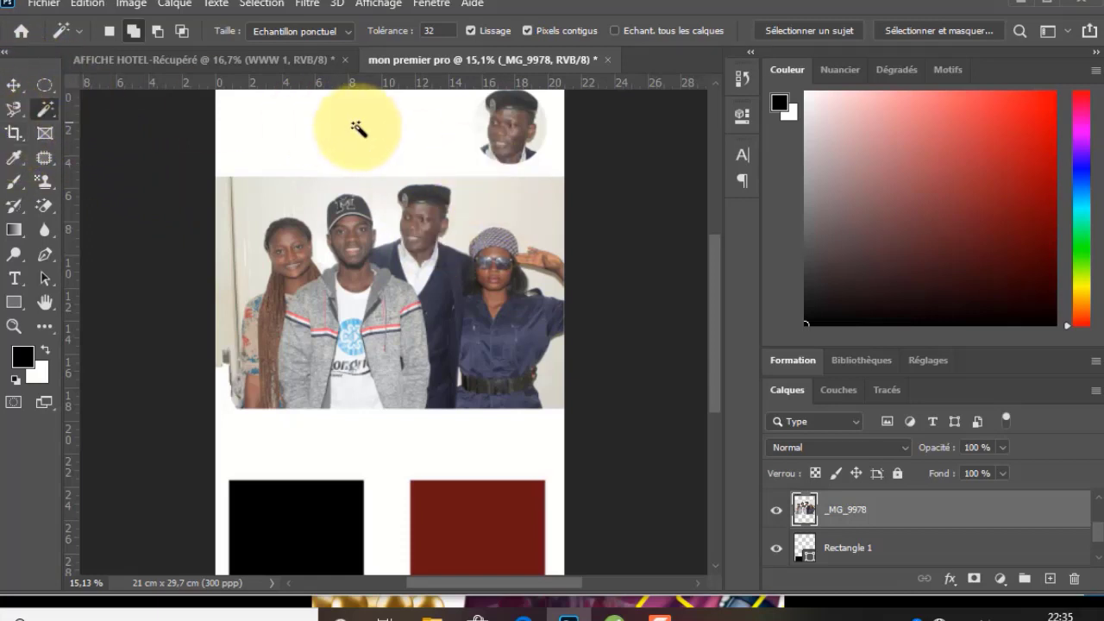
# Crop the document to the upper part of the group photo, about 20.25 cm wide by 8.44 cm high.
pyautogui.click(14, 134)
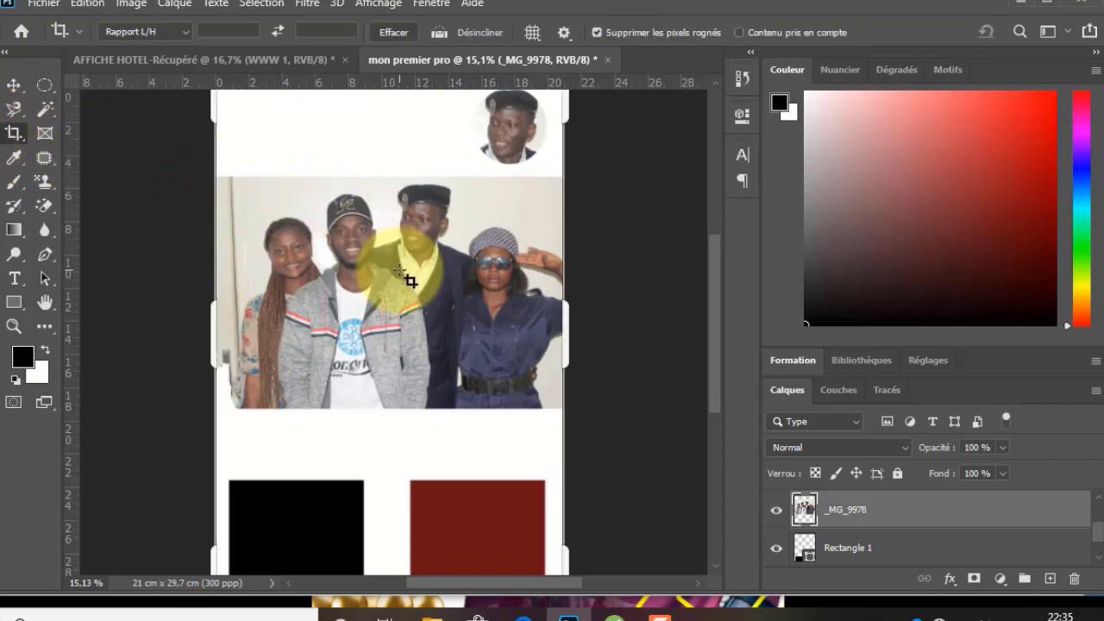
pyautogui.scroll(-1, 402, 279)
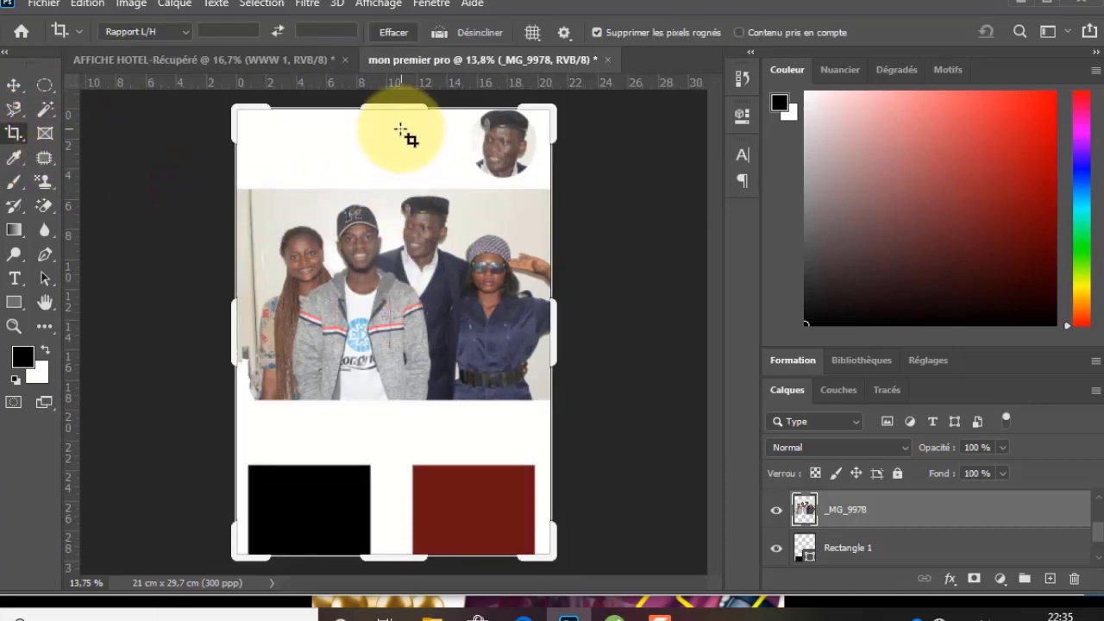
pyautogui.moveTo(404, 107); pyautogui.dragTo(423, 353)
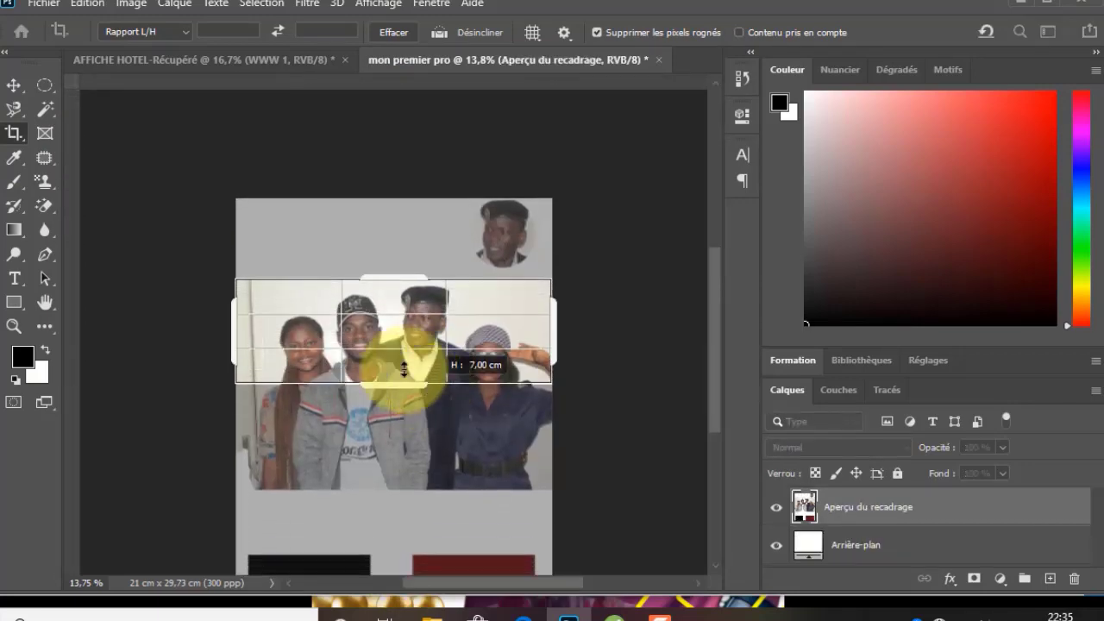
pyautogui.moveTo(234, 339); pyautogui.dragTo(317, 346)
pyautogui.moveTo(400, 372); pyautogui.dragTo(401, 387)
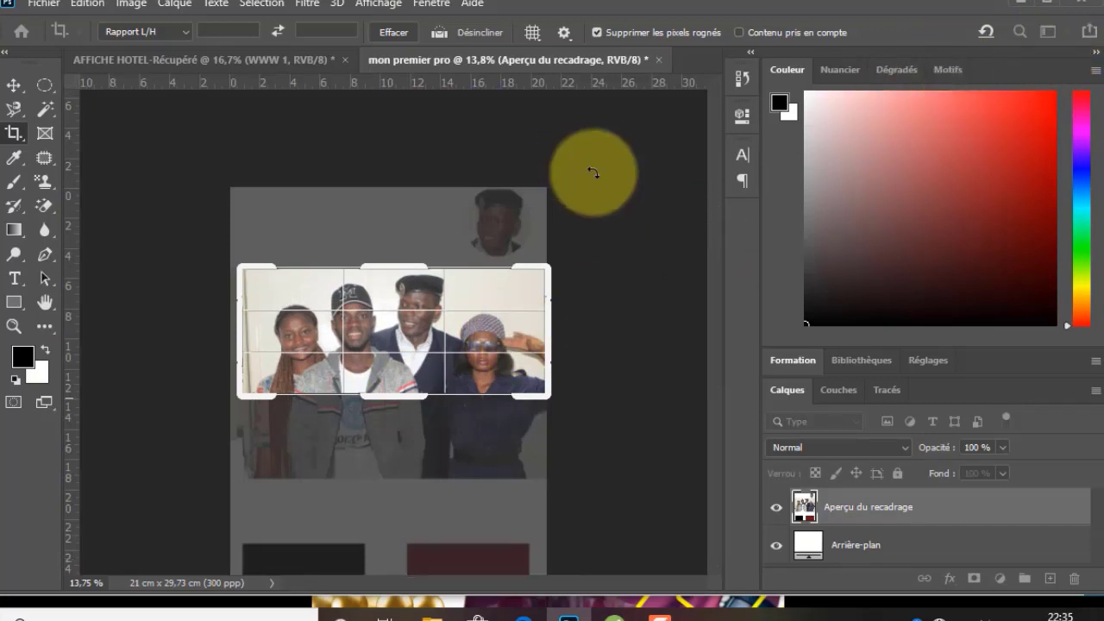
pyautogui.press('Return')
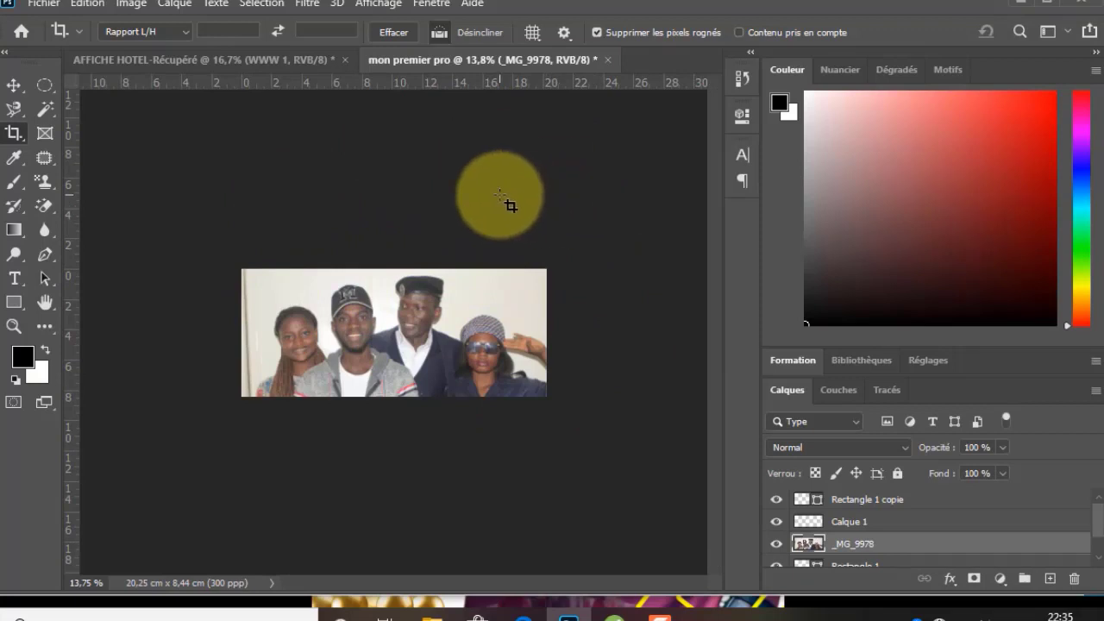
# Undo the last crop of the document.
pyautogui.hotkey('ctrl', 'z')
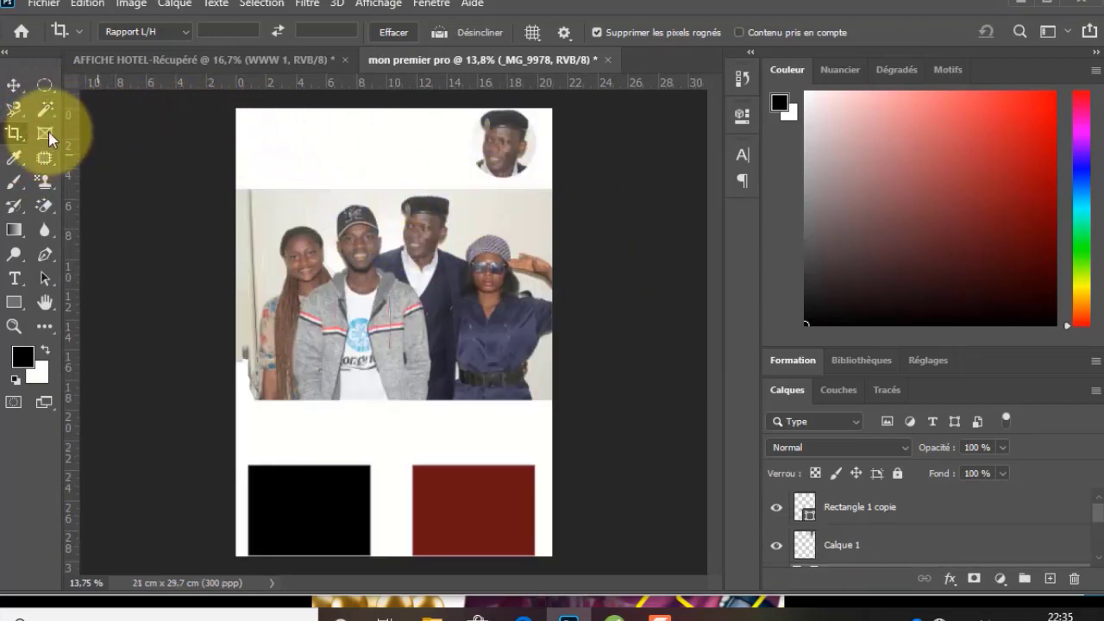
# Try a Perspective Crop around the four people with the upper-right corner pulled inward, undo it, and return to the standard Crop tool.
pyautogui.rightClick(16, 133)
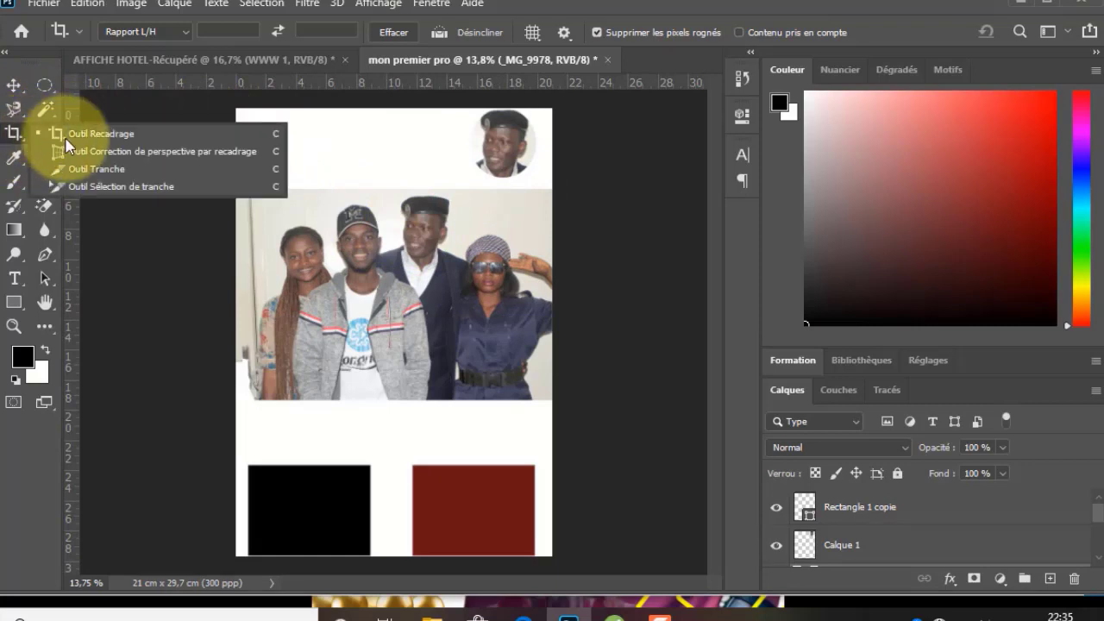
pyautogui.click(118, 148)
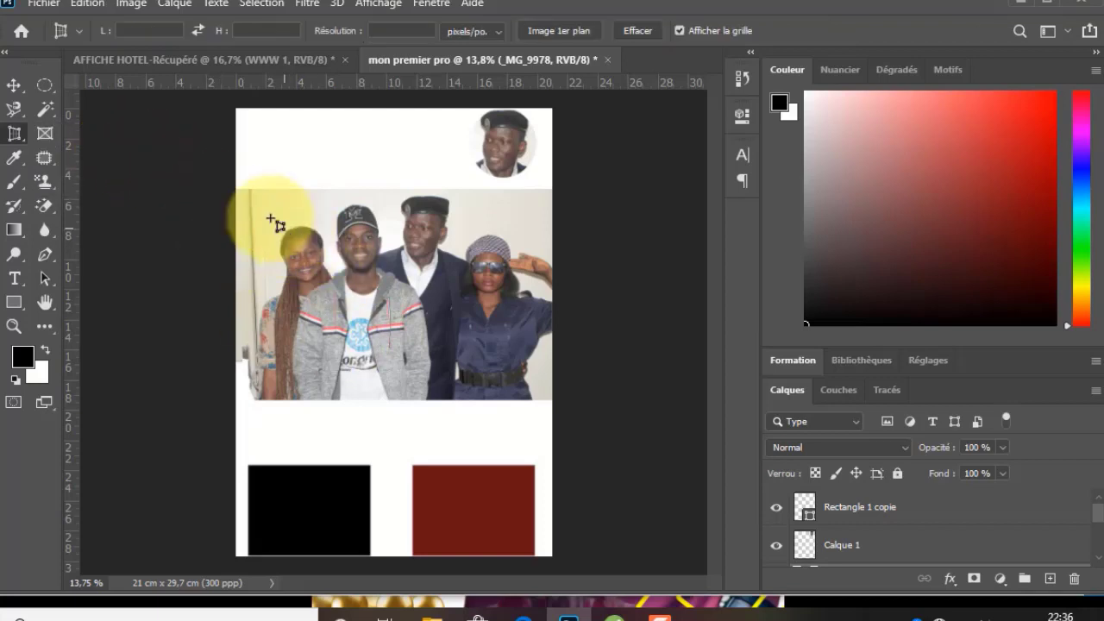
pyautogui.moveTo(256, 199); pyautogui.dragTo(534, 399)
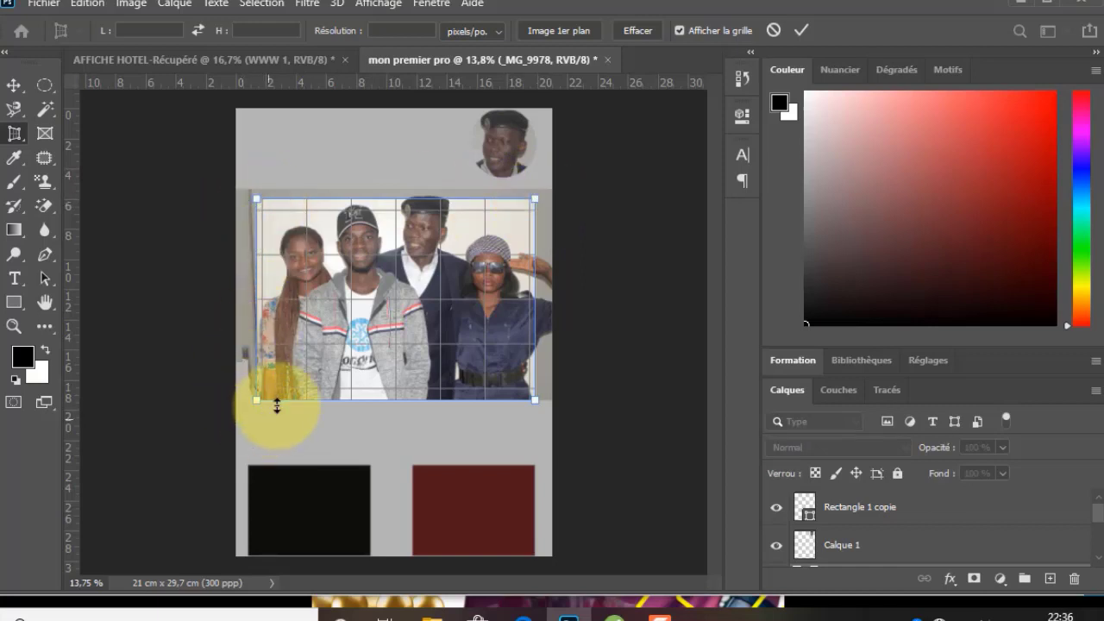
pyautogui.moveTo(535, 201); pyautogui.dragTo(502, 278)
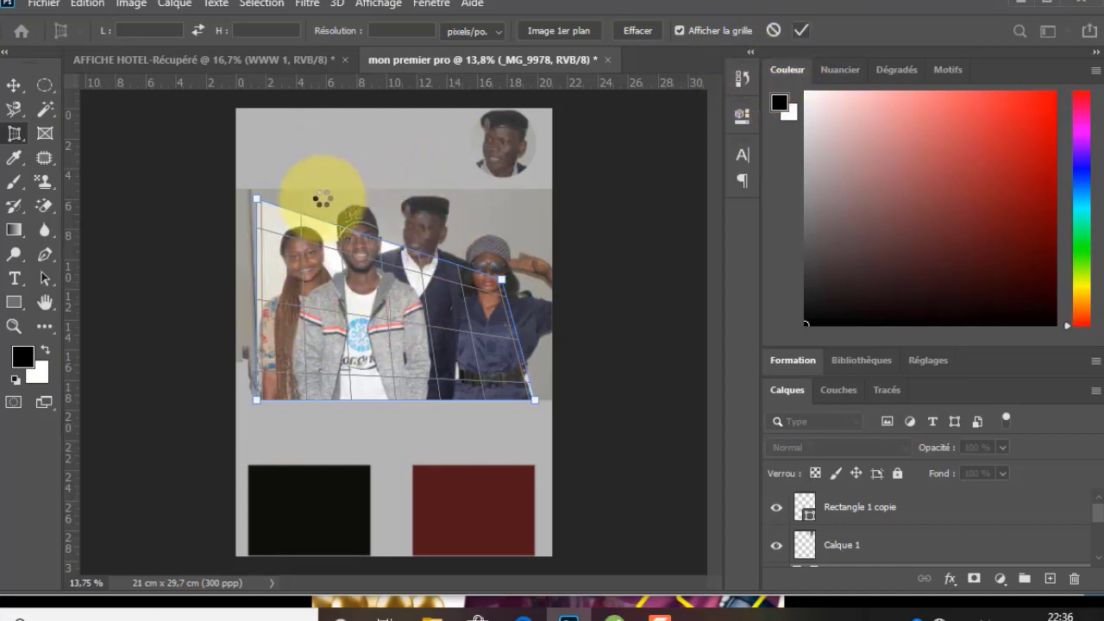
pyautogui.press('Return')
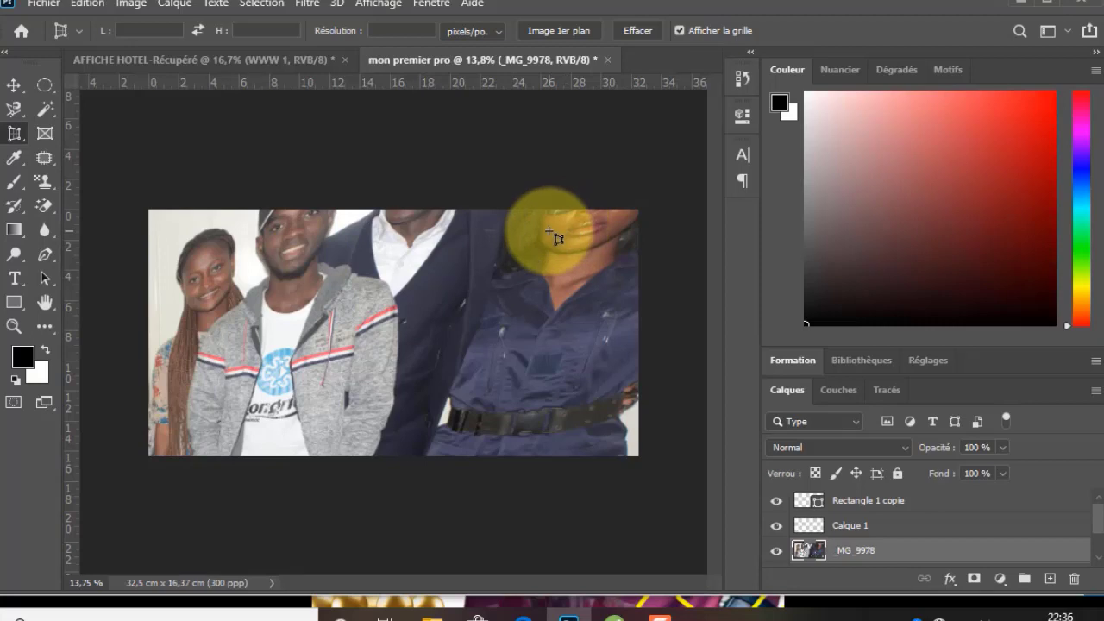
pyautogui.hotkey('ctrl', 'z')
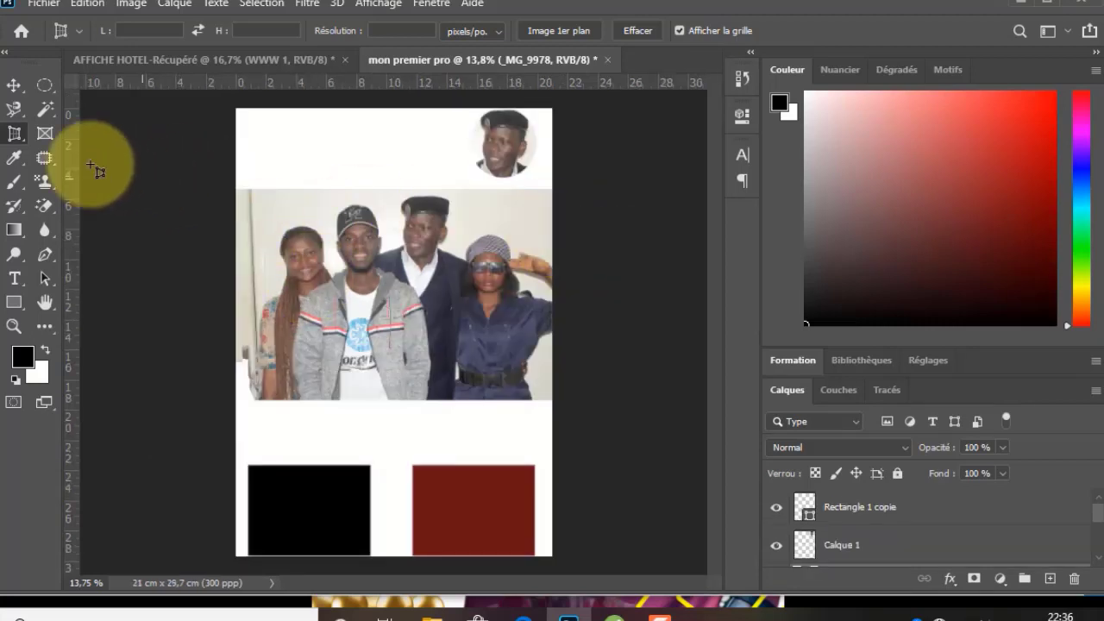
pyautogui.rightClick(22, 138)
pyautogui.click(45, 134)
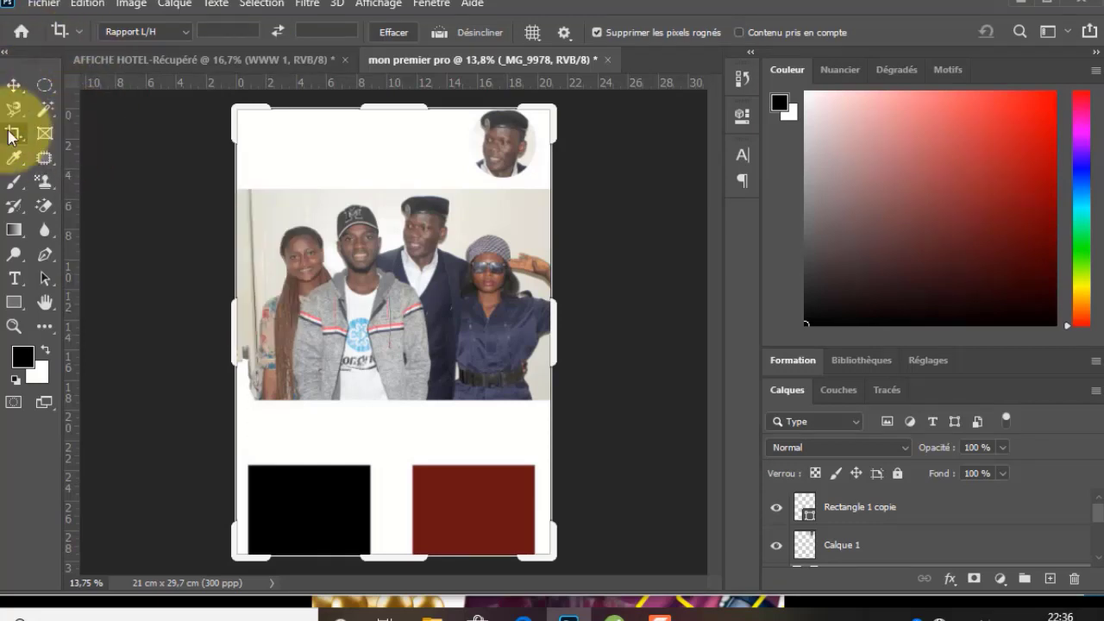
# Draw a rectangular frame around the head of the man in the beret and place the _MG_9978 layer inside it.
pyautogui.click(13, 84)
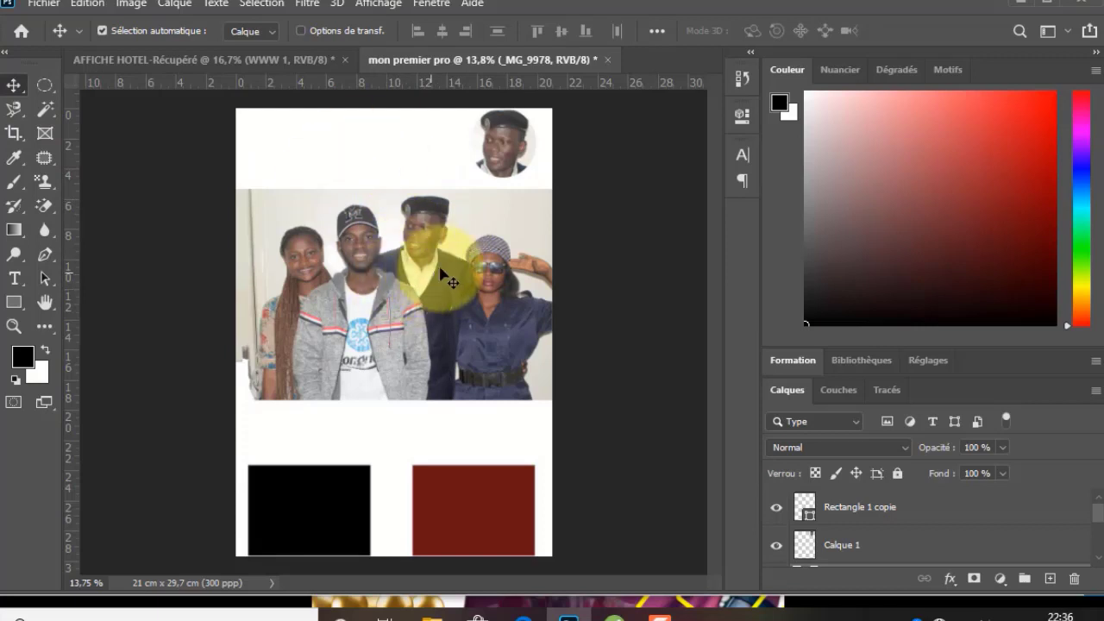
pyautogui.click(45, 134)
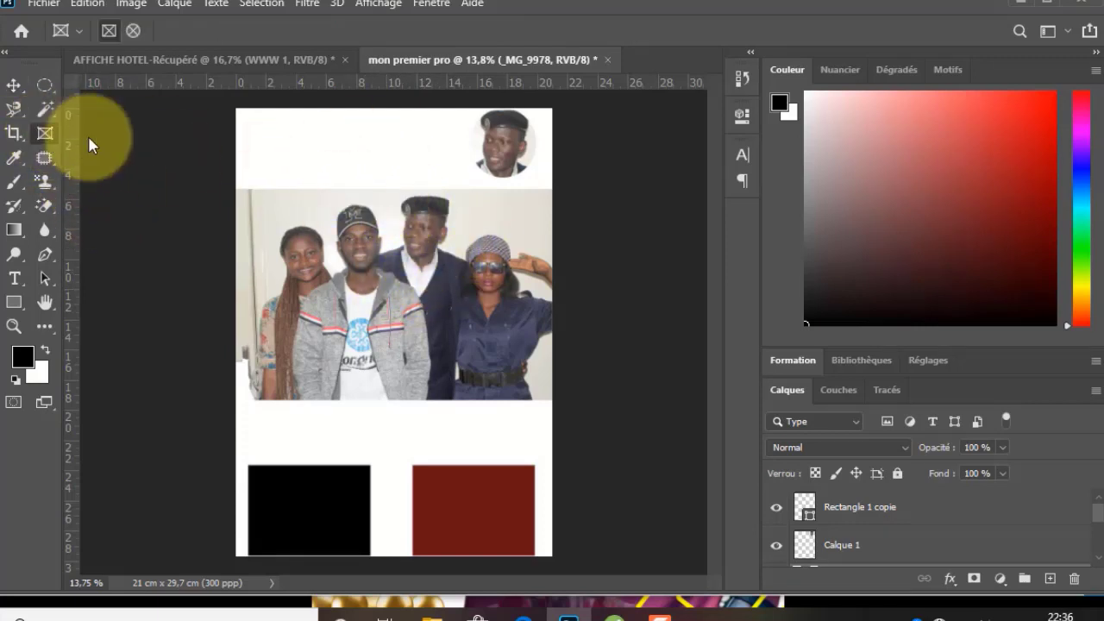
pyautogui.moveTo(382, 190); pyautogui.dragTo(469, 272)
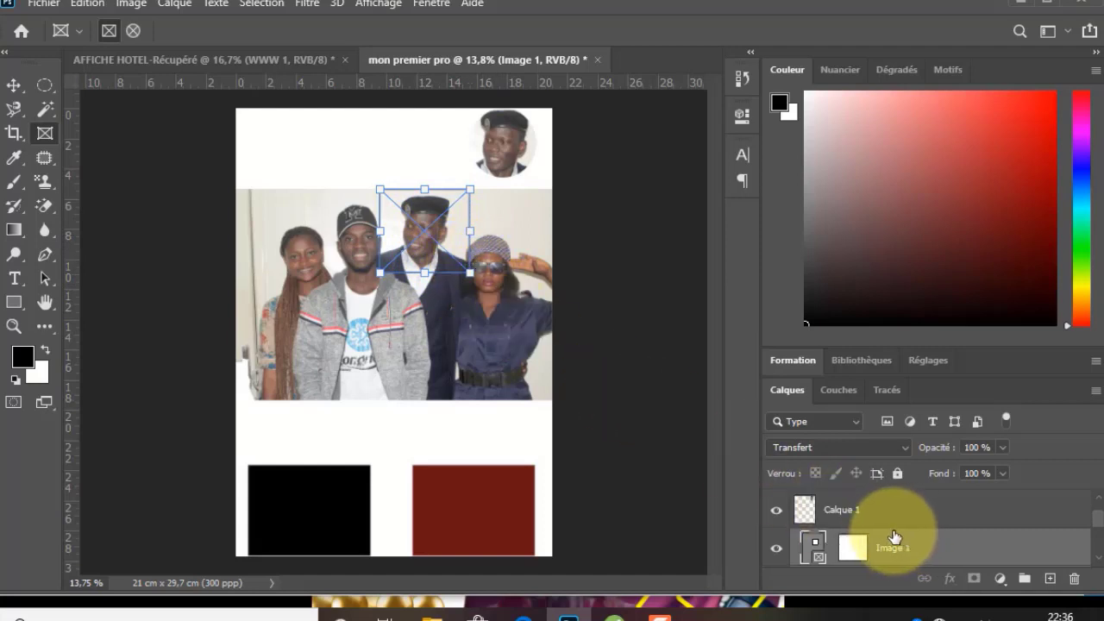
pyautogui.scroll(-2, 859, 521)
pyautogui.scroll(1, 879, 531)
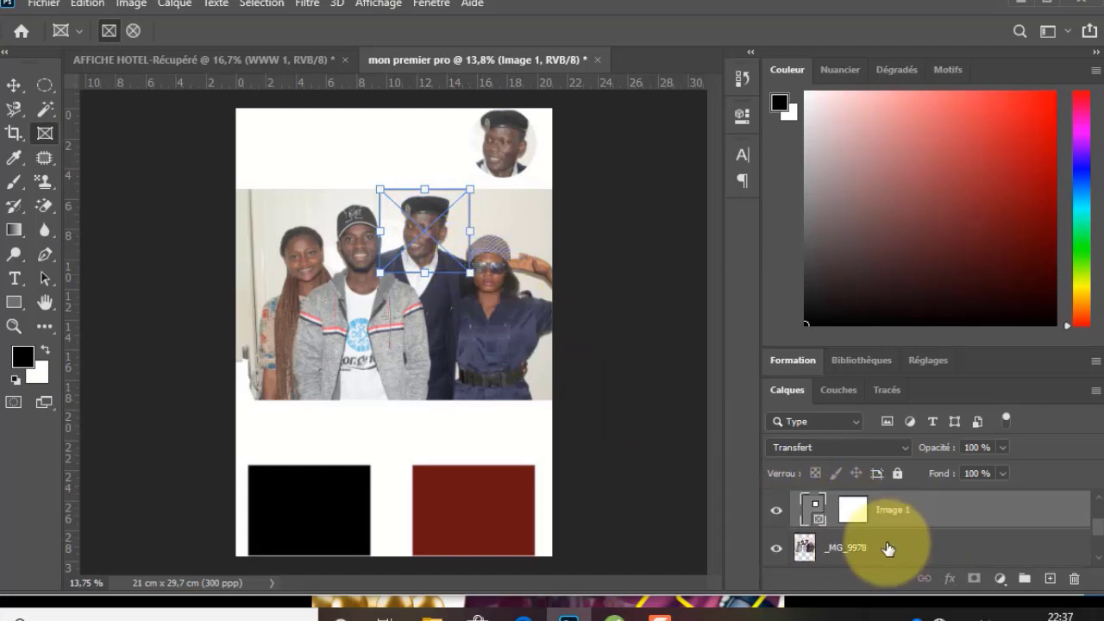
pyautogui.moveTo(882, 547); pyautogui.dragTo(880, 506)
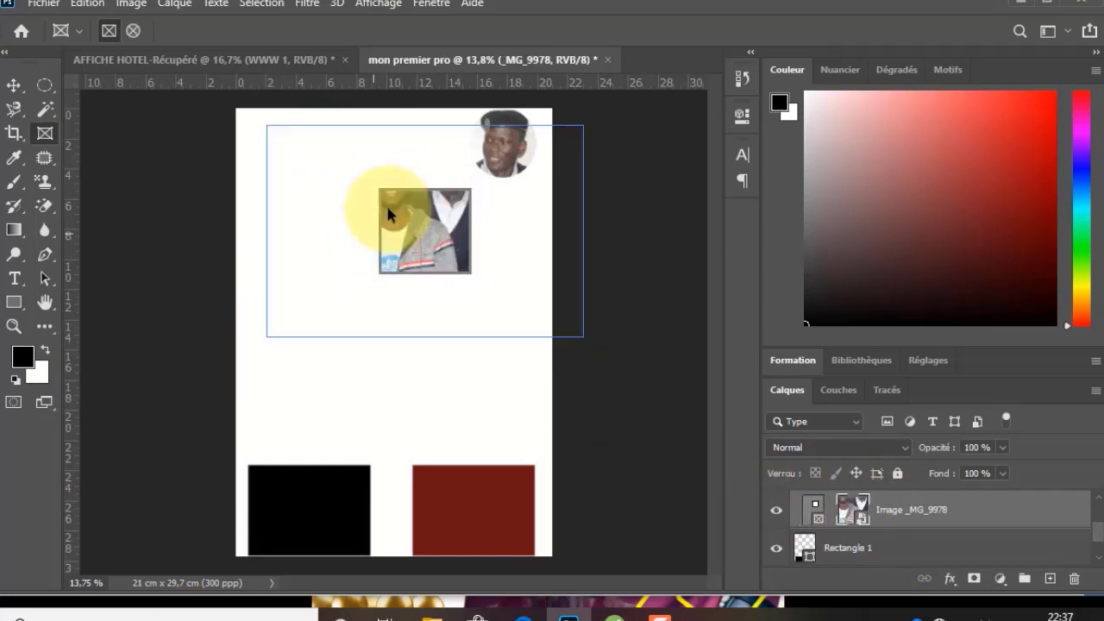
# Align the photo inside the frame on the man in the beret, and move the whole framed image slightly down and left.
pyautogui.moveTo(388, 215); pyautogui.dragTo(428, 239)
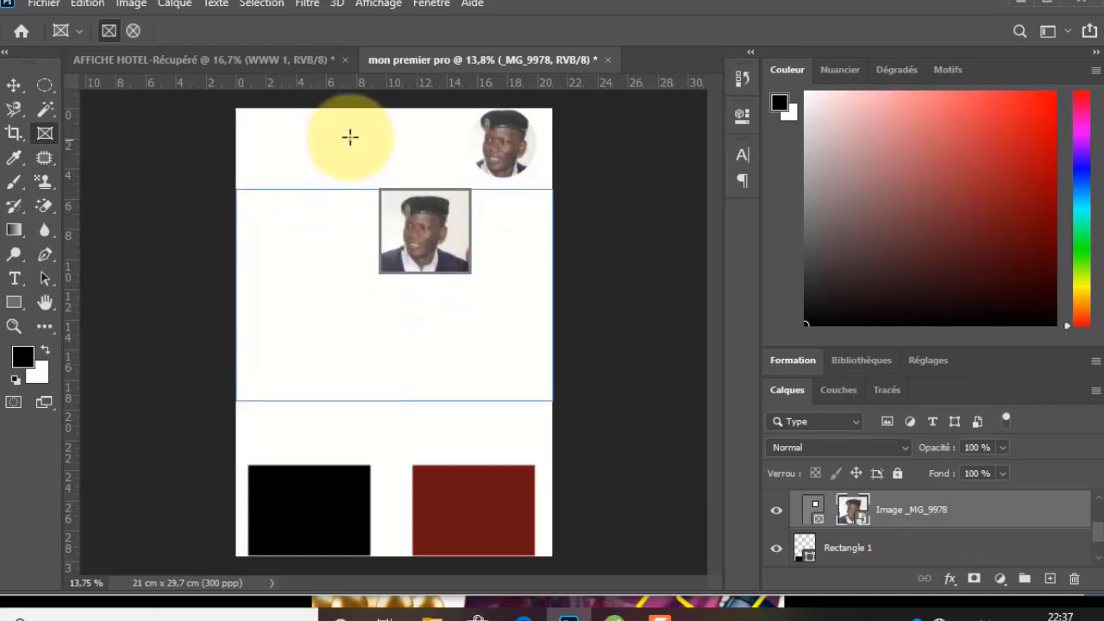
pyautogui.click(14, 85)
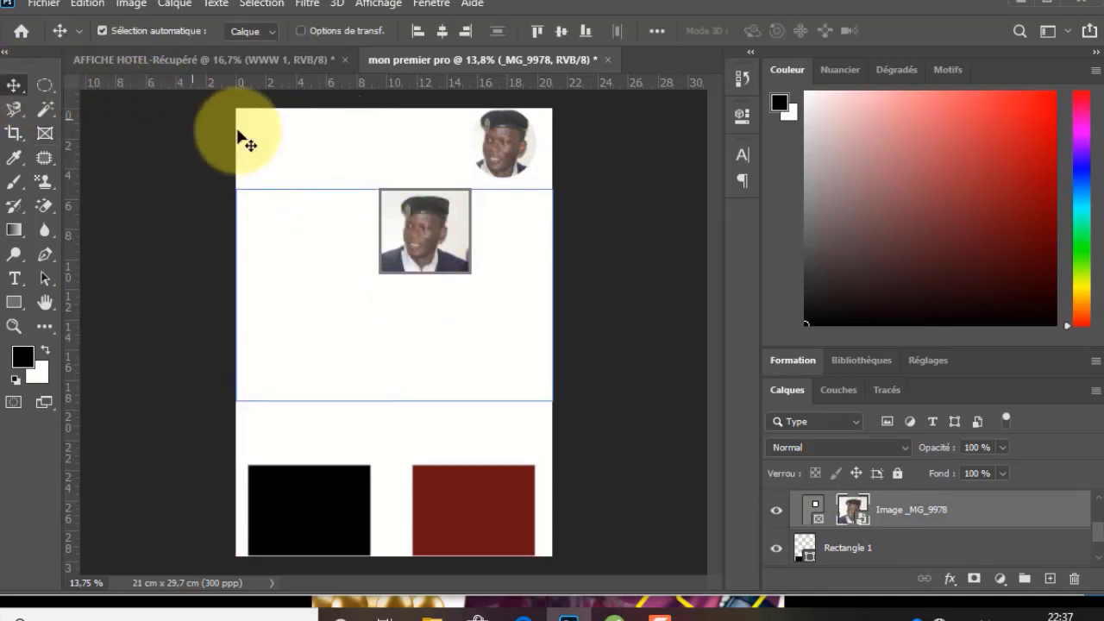
pyautogui.click(296, 168)
pyautogui.moveTo(433, 226); pyautogui.dragTo(393, 255)
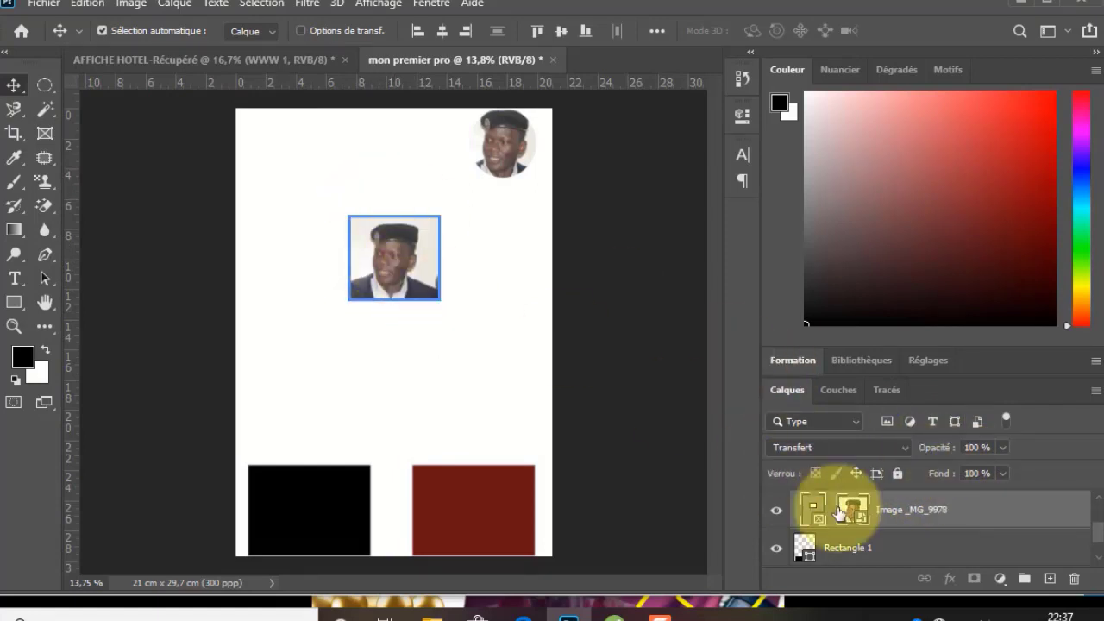
# Shift only the photo inside the frame so that it shows the face of the man in the cap.
pyautogui.click(852, 511)
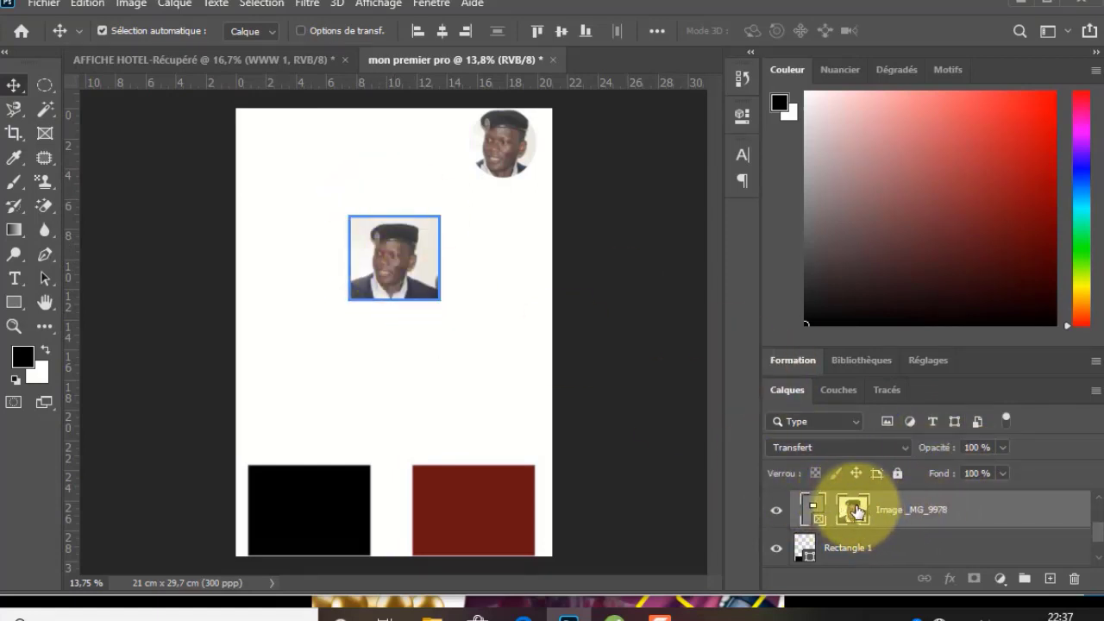
pyautogui.moveTo(382, 253)
pyautogui.mouseDown()
pyautogui.moveTo(414, 246)
pyautogui.moveTo(423, 264)
pyautogui.moveTo(446, 252)
pyautogui.moveTo(396, 261)
pyautogui.mouseUp()
pyautogui.click(380, 177)
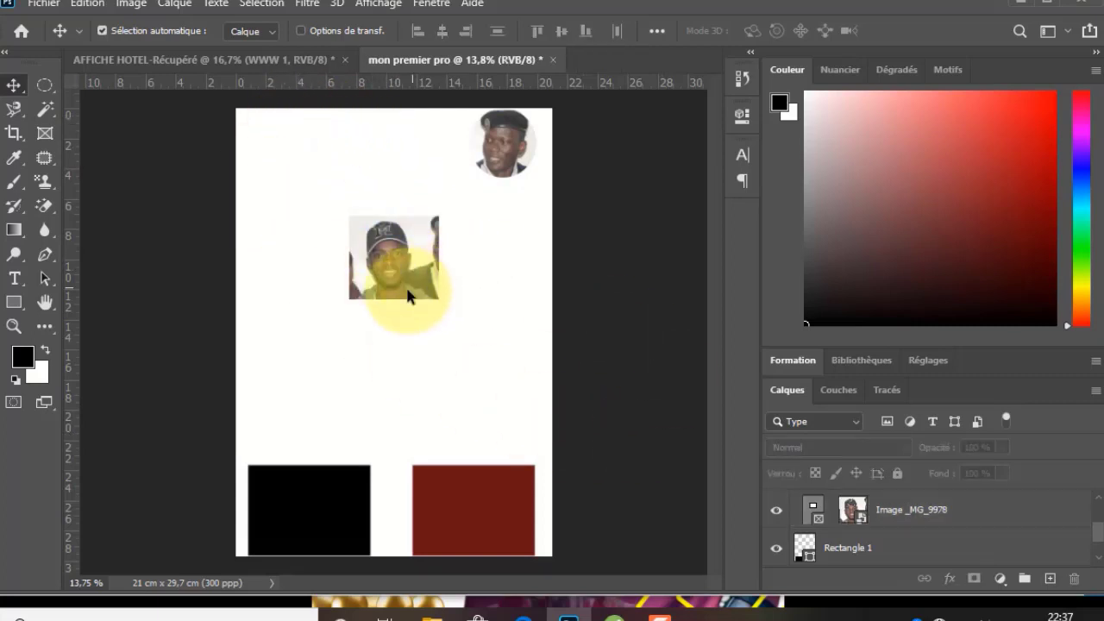
# Shift the framed photo back to the man in the beret and move the whole frame toward the upper part of the page.
pyautogui.click(852, 510)
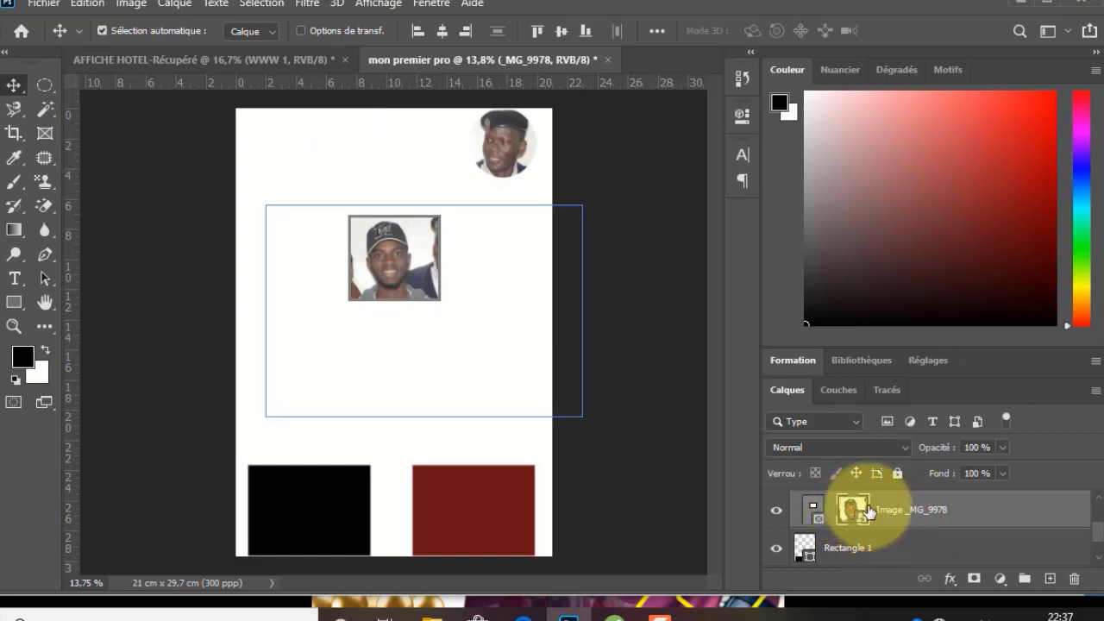
pyautogui.moveTo(390, 277); pyautogui.dragTo(343, 275)
pyautogui.moveTo(420, 289); pyautogui.dragTo(354, 239)
pyautogui.click(423, 184)
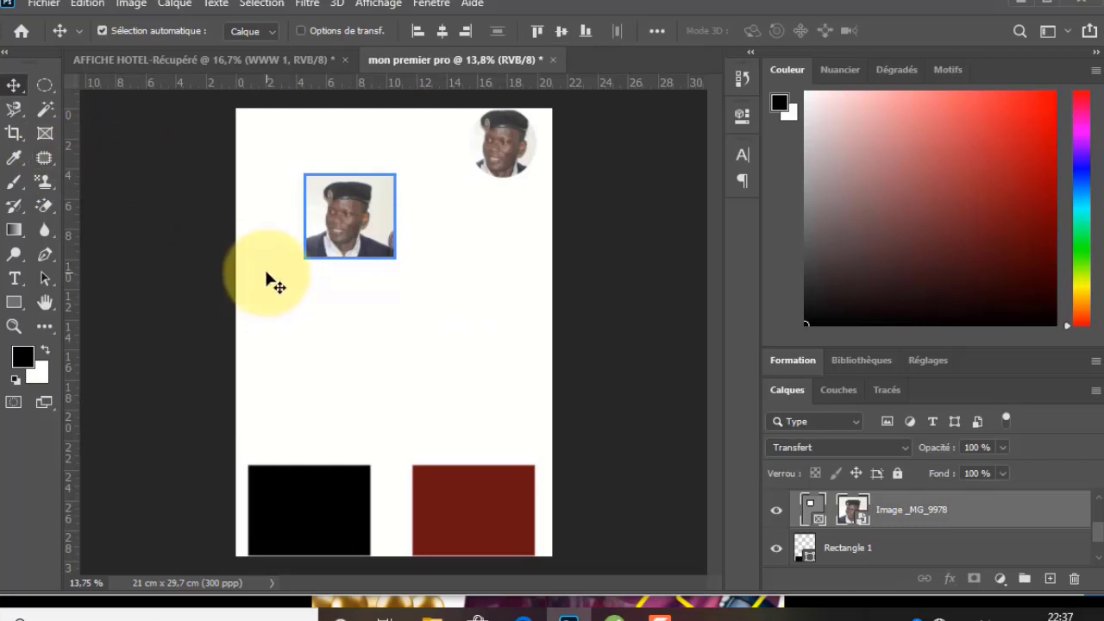
pyautogui.moveTo(357, 251); pyautogui.dragTo(374, 216)
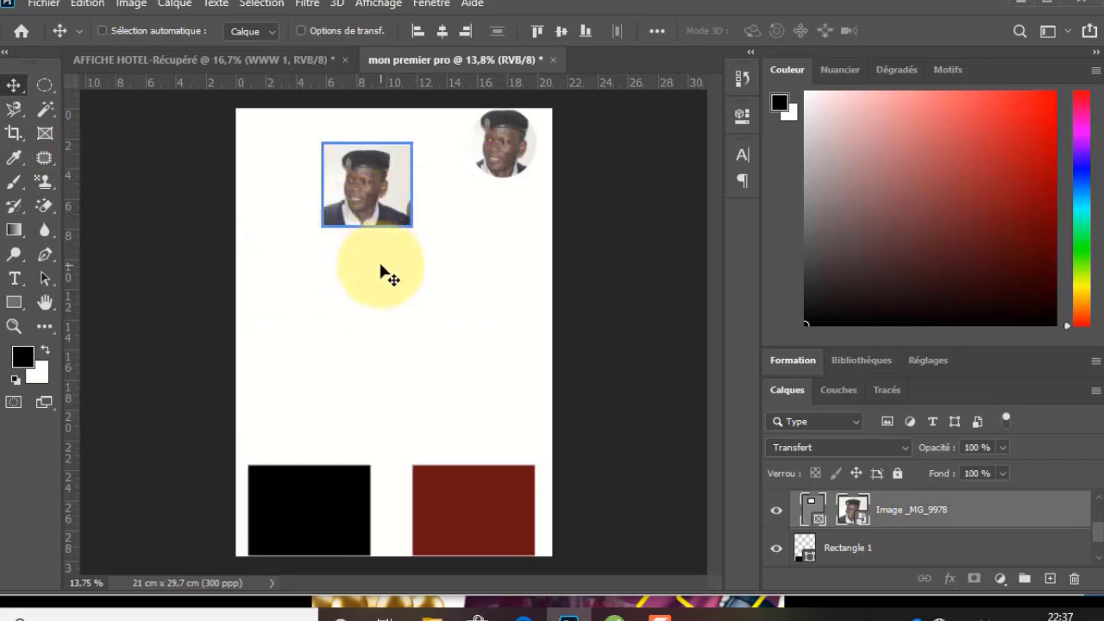
# Undo the frame edits to restore the unframed group photo, and move the photo slightly right and up.
pyautogui.hotkey('ctrl', 'z')
pyautogui.hotkey('ctrl', 'z')
pyautogui.hotkey('ctrl', 'z')
pyautogui.hotkey('ctrl', 'z')
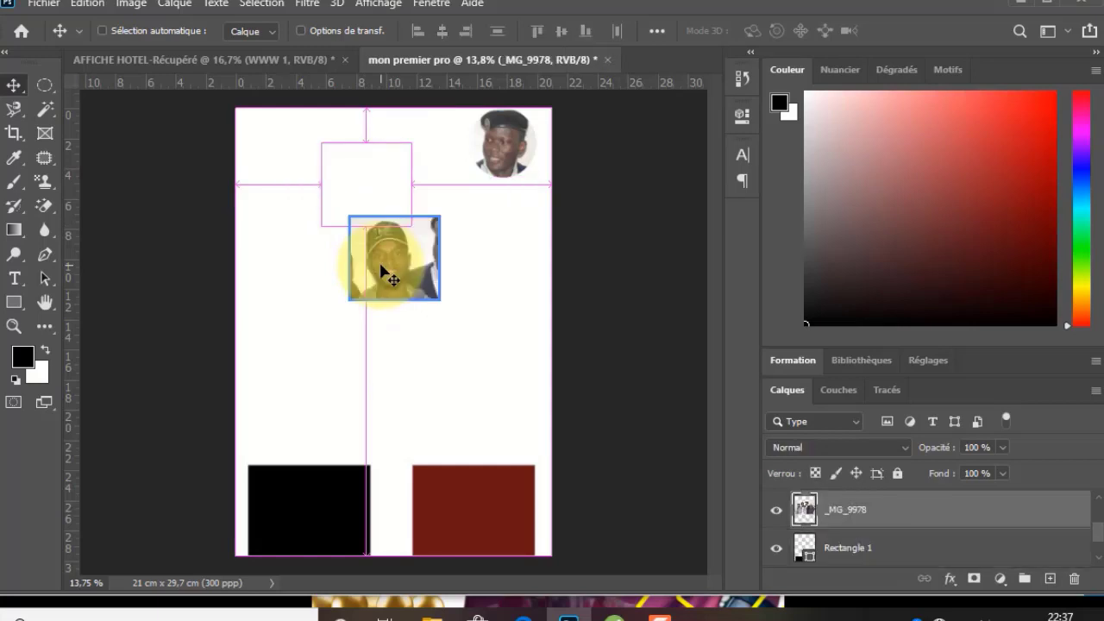
pyautogui.moveTo(382, 288)
pyautogui.mouseDown()
pyautogui.moveTo(366, 240)
pyautogui.moveTo(392, 269)
pyautogui.mouseUp()
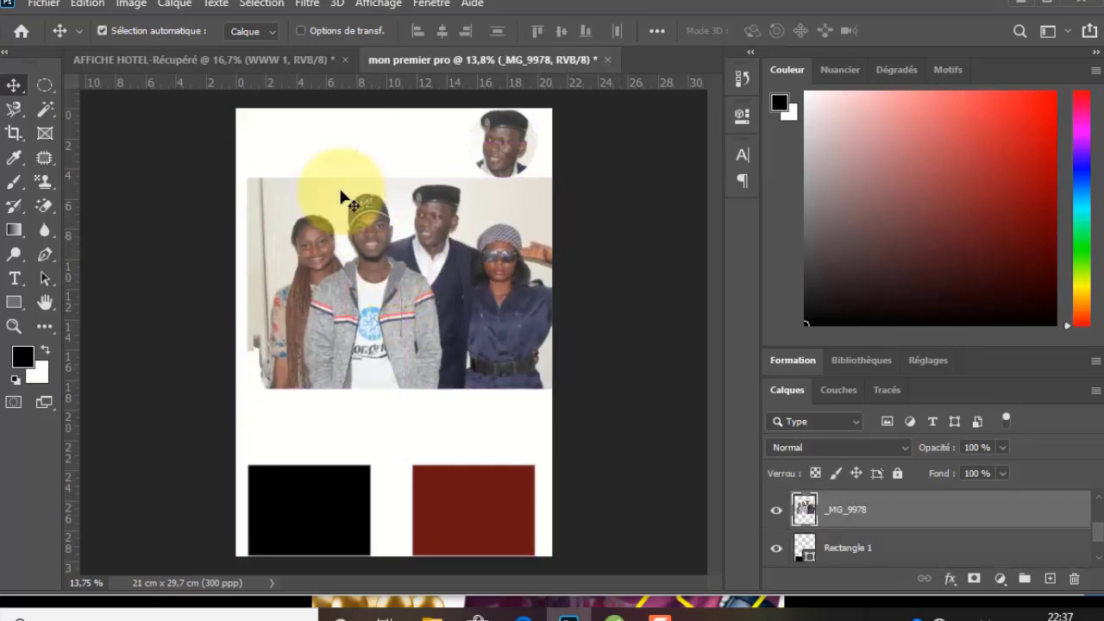
# Sample a dark colour from the man's beret as the foreground colour with the Eyedropper tool.
pyautogui.click(19, 163)
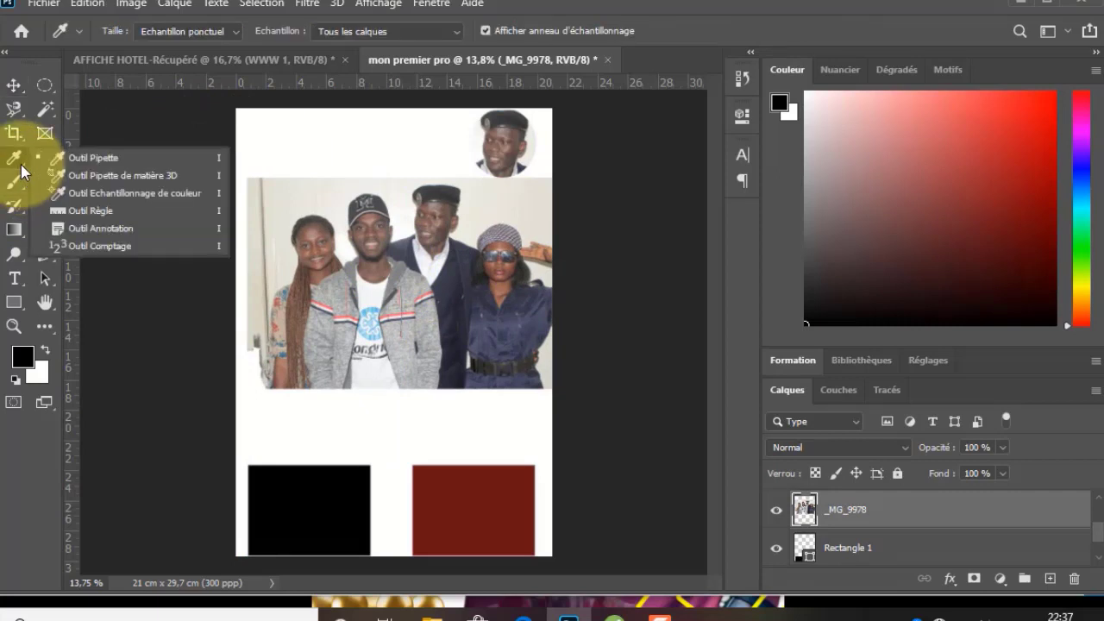
pyautogui.click(87, 162)
pyautogui.click(450, 185)
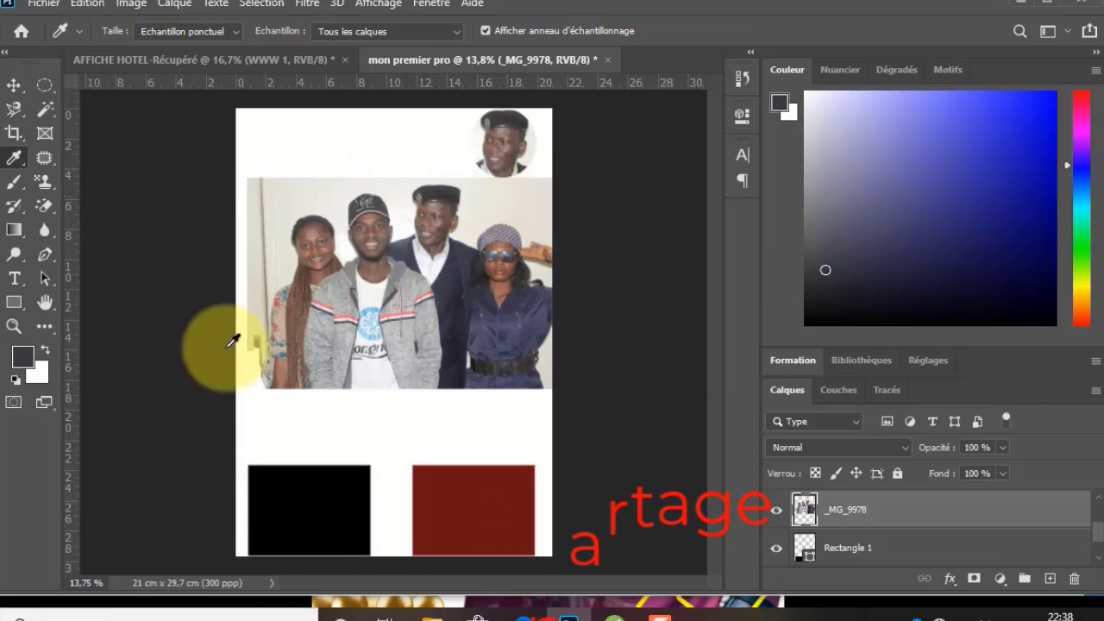
# Sample colours from the jacket, T-shirt logo and woman's braid in the foreground colour picker, and accept the braid's brown 7b4c43.
pyautogui.click(23, 357)
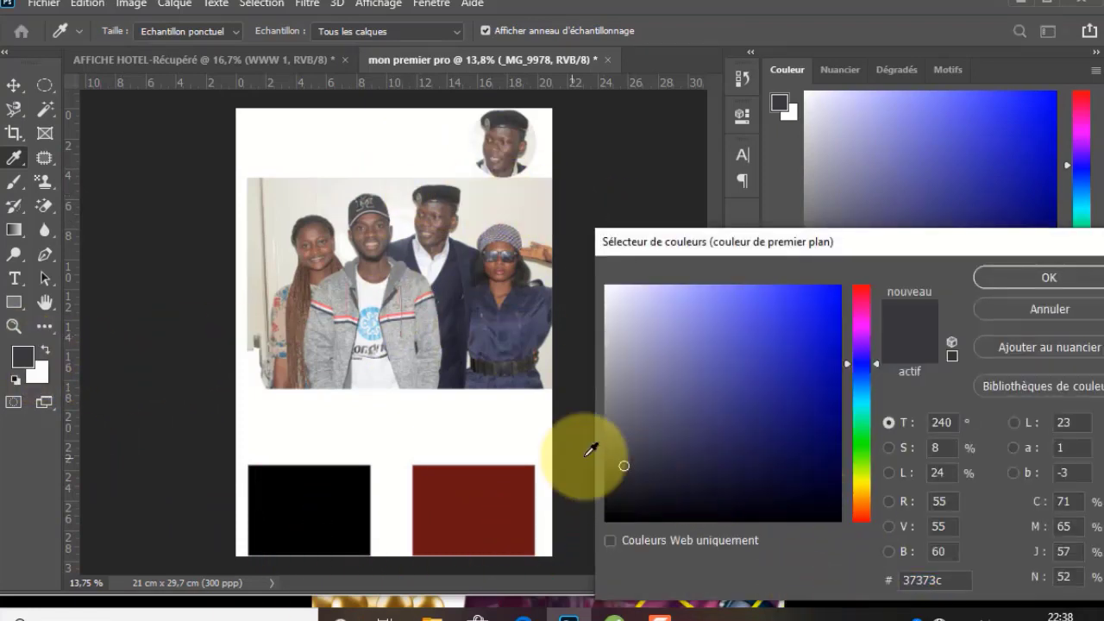
pyautogui.click(936, 580)
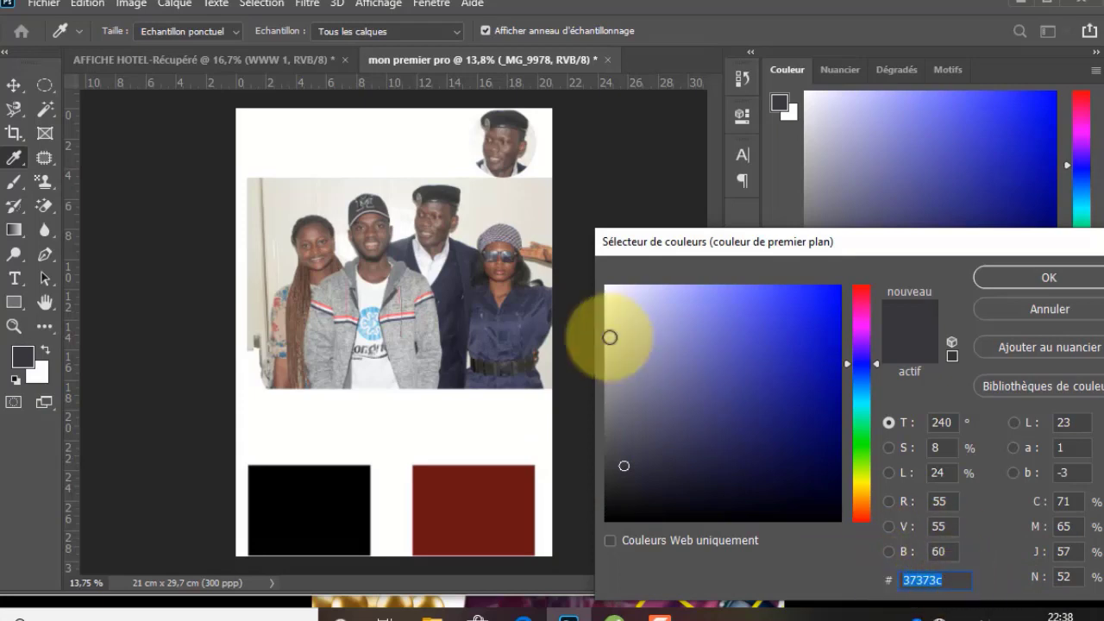
pyautogui.moveTo(509, 286); pyautogui.dragTo(402, 307)
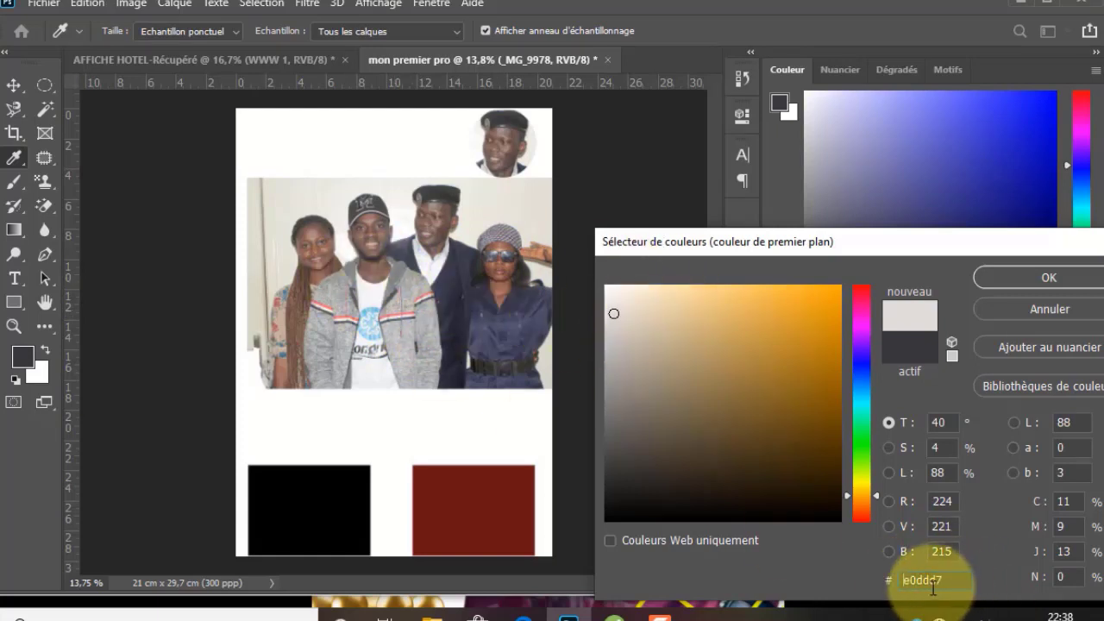
pyautogui.click(369, 314)
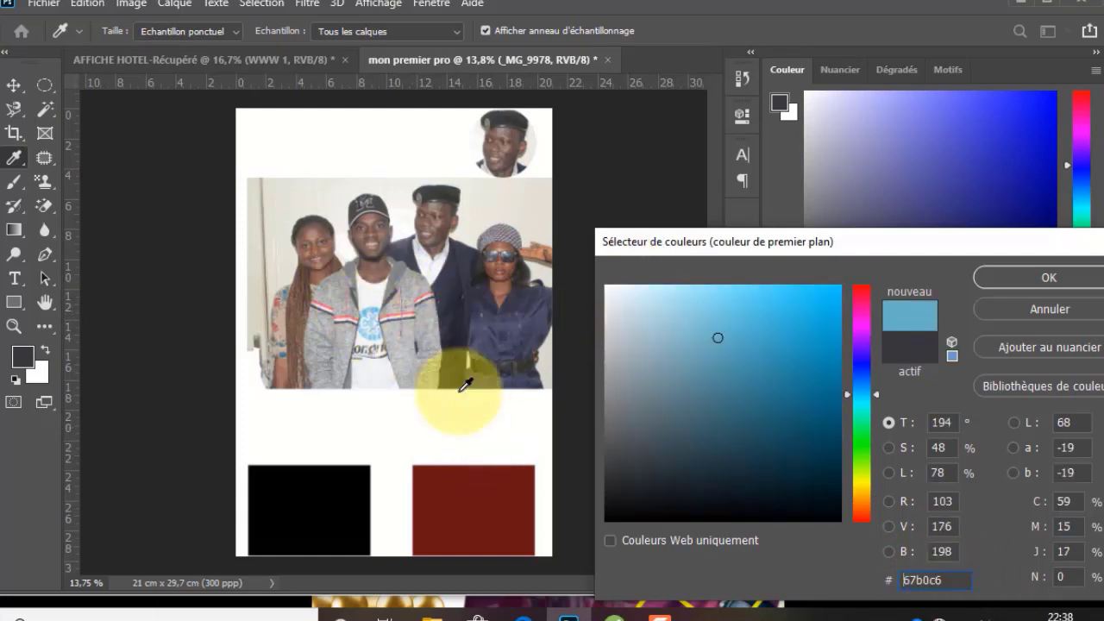
pyautogui.click(306, 308)
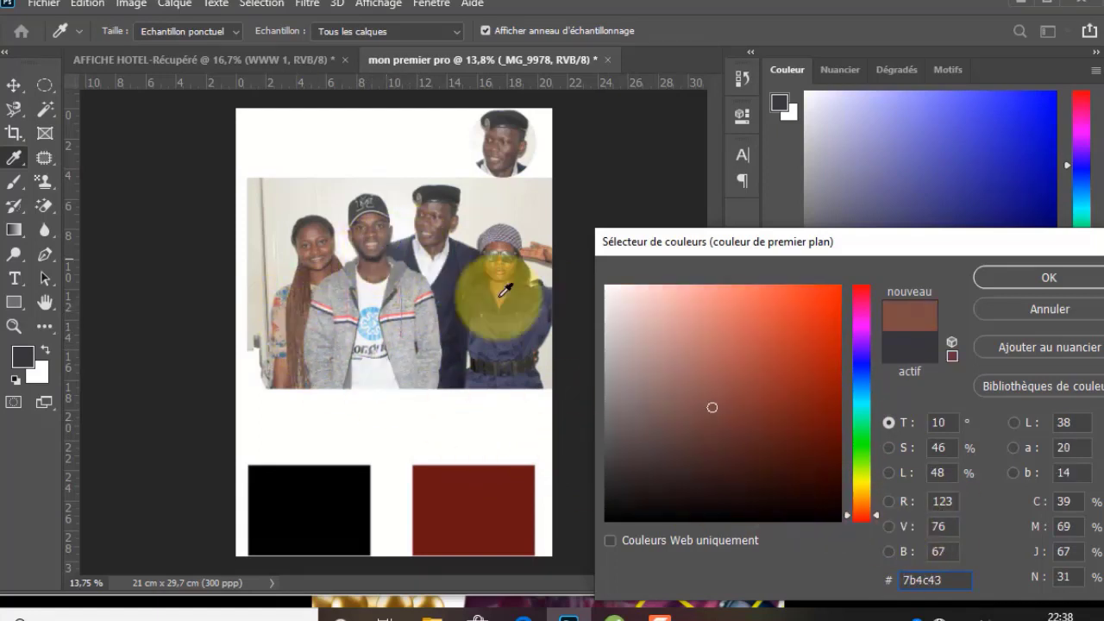
pyautogui.click(1048, 278)
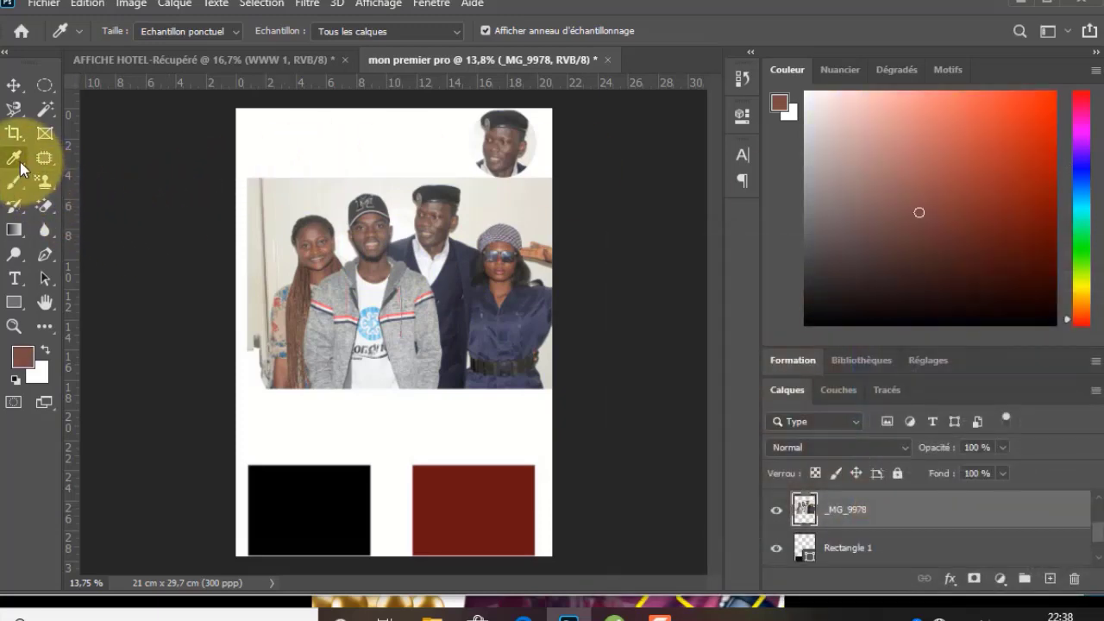
# Place a Color Sampler point on the forehead of the woman with braids, and collapse the colour information readout.
pyautogui.rightClick(19, 163)
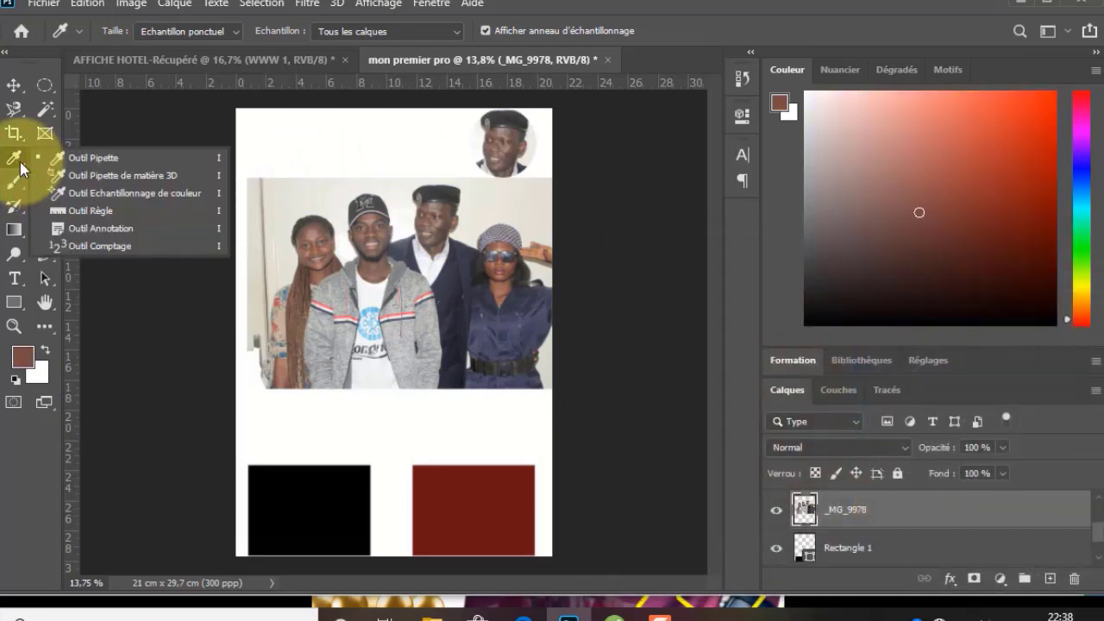
pyautogui.click(129, 193)
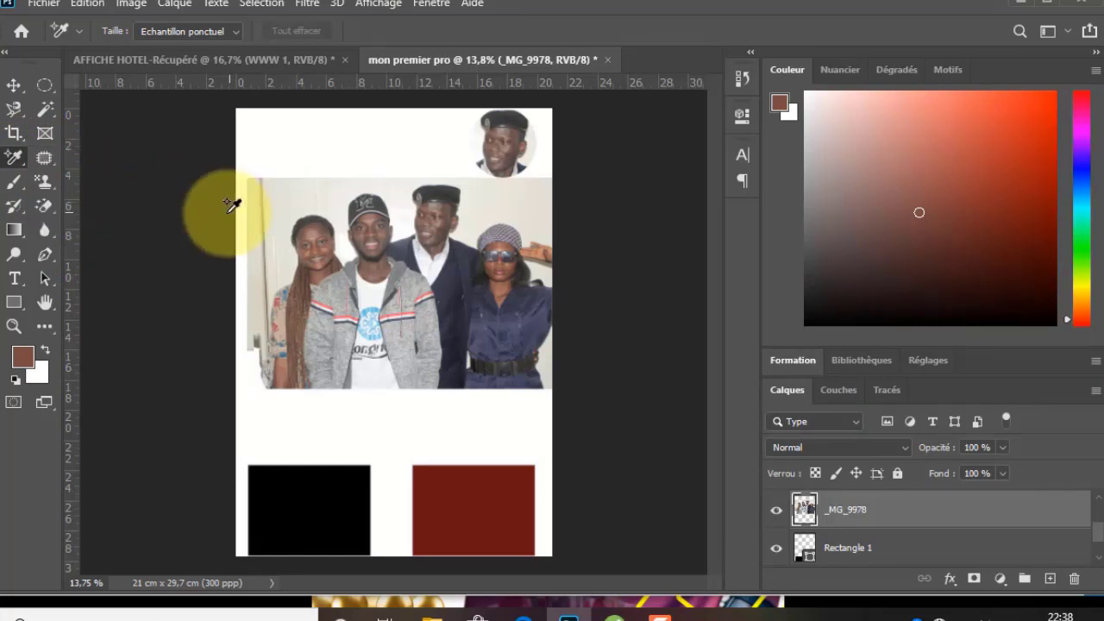
pyautogui.click(319, 234)
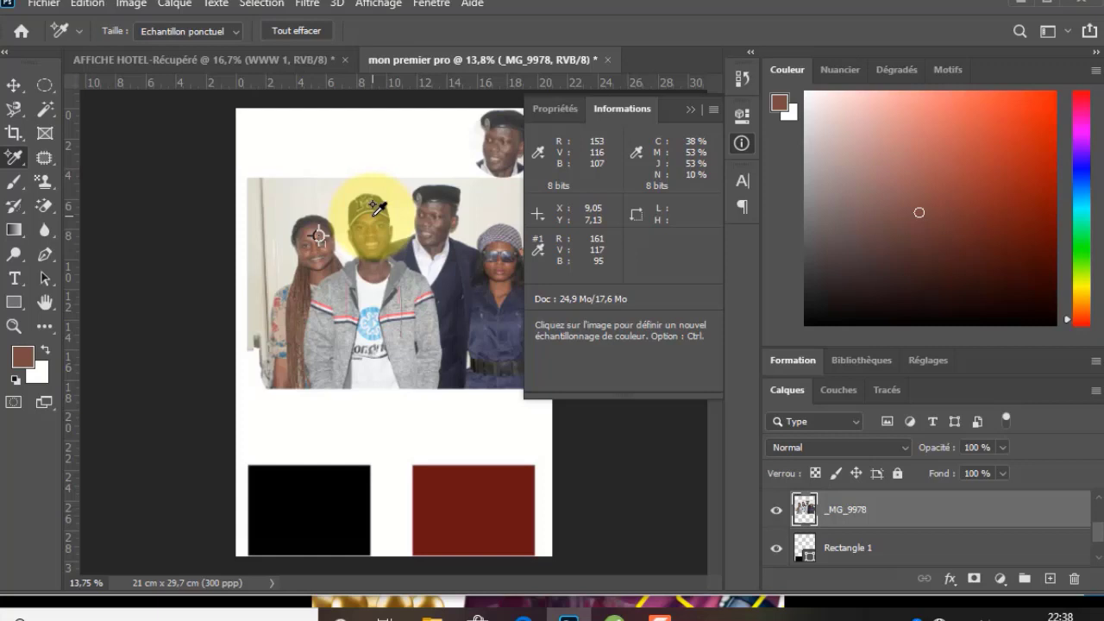
pyautogui.click(689, 108)
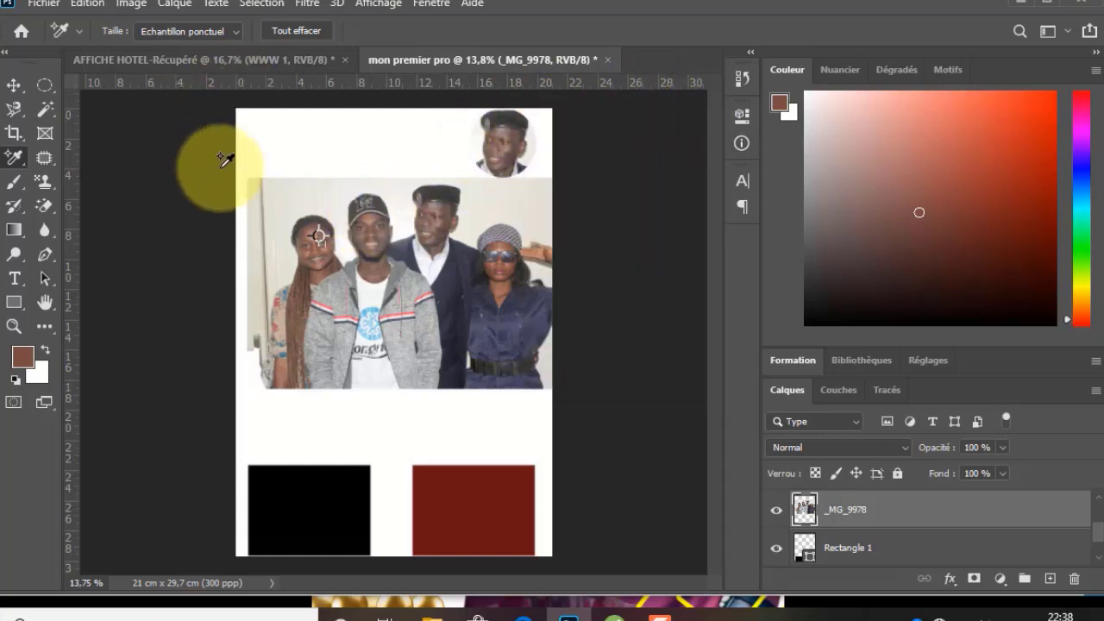
# Measure the page width with a horizontal Ruler line across the group photo, toggling to the Move tool and back to the Ruler.
pyautogui.rightClick(19, 160)
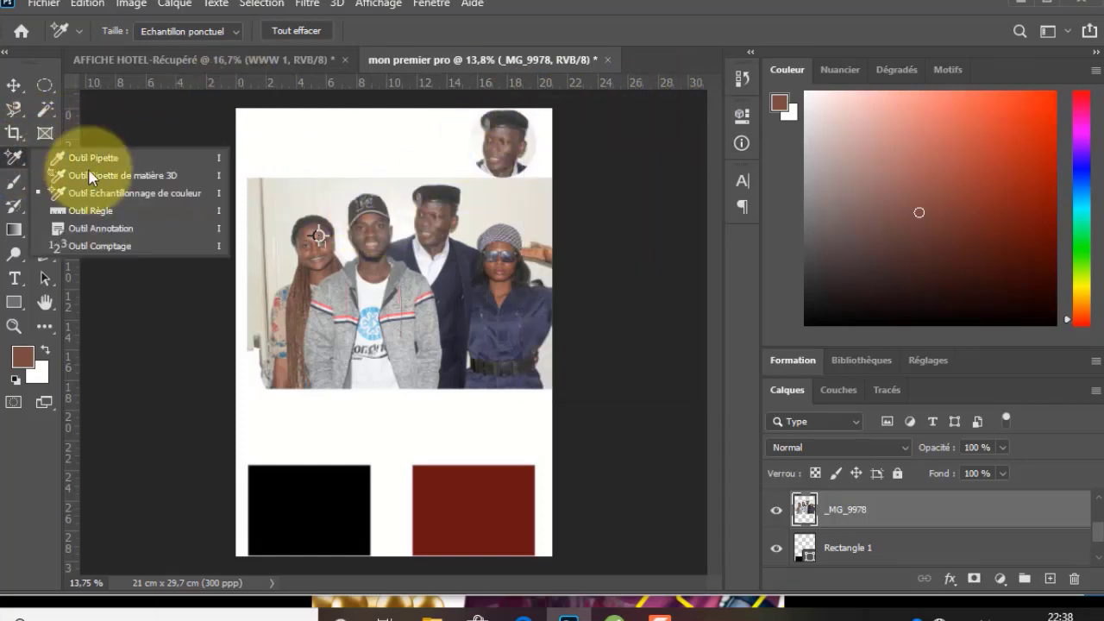
pyautogui.click(94, 210)
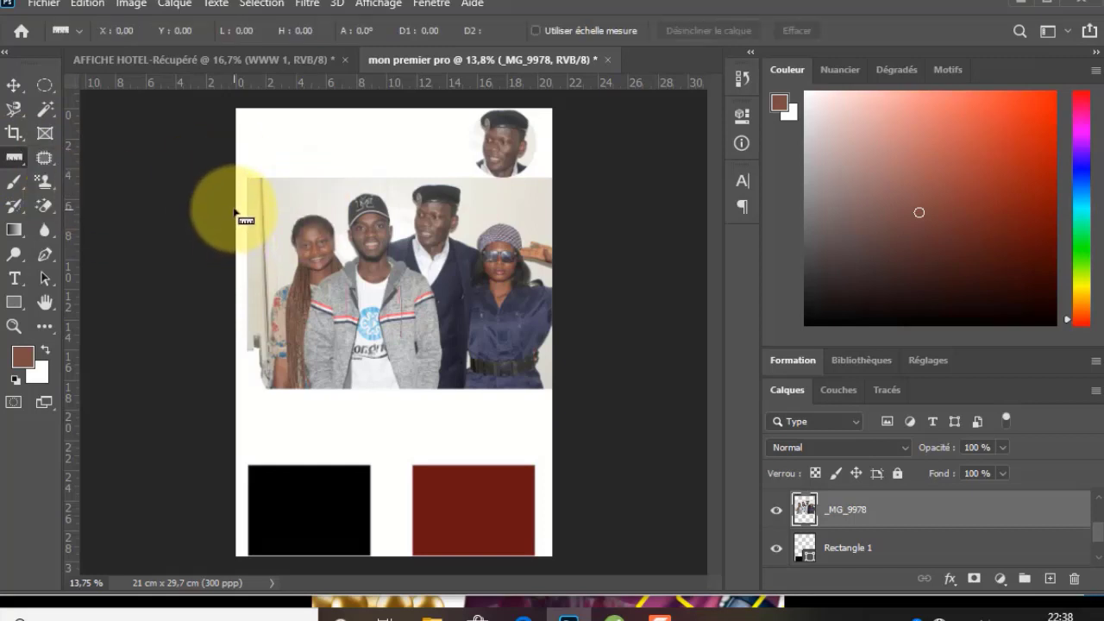
pyautogui.moveTo(234, 208); pyautogui.dragTo(553, 208)
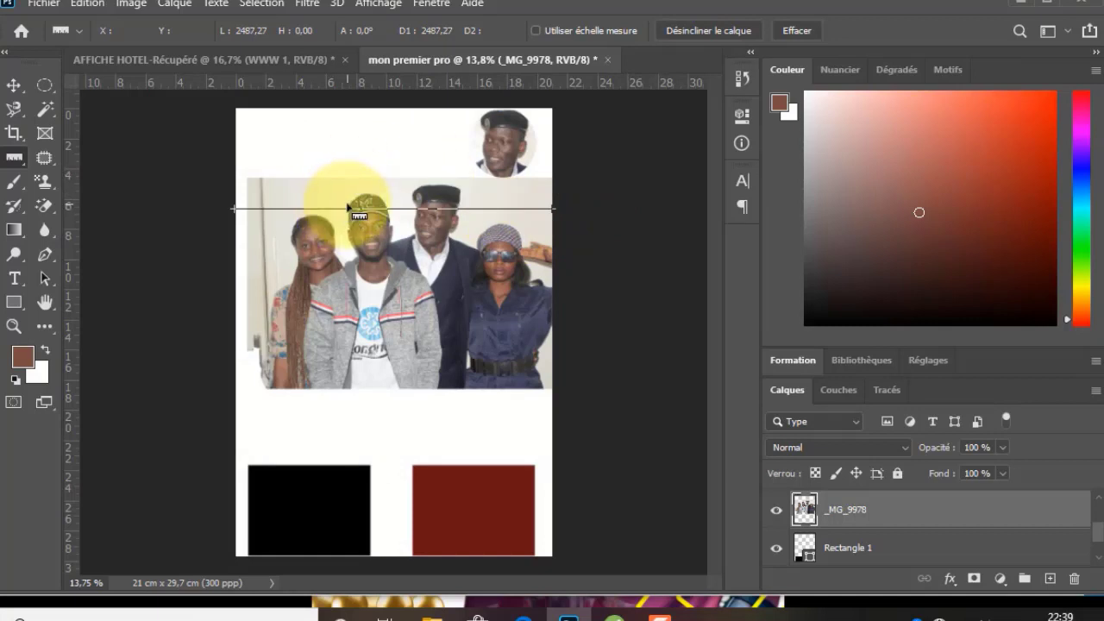
pyautogui.click(12, 86)
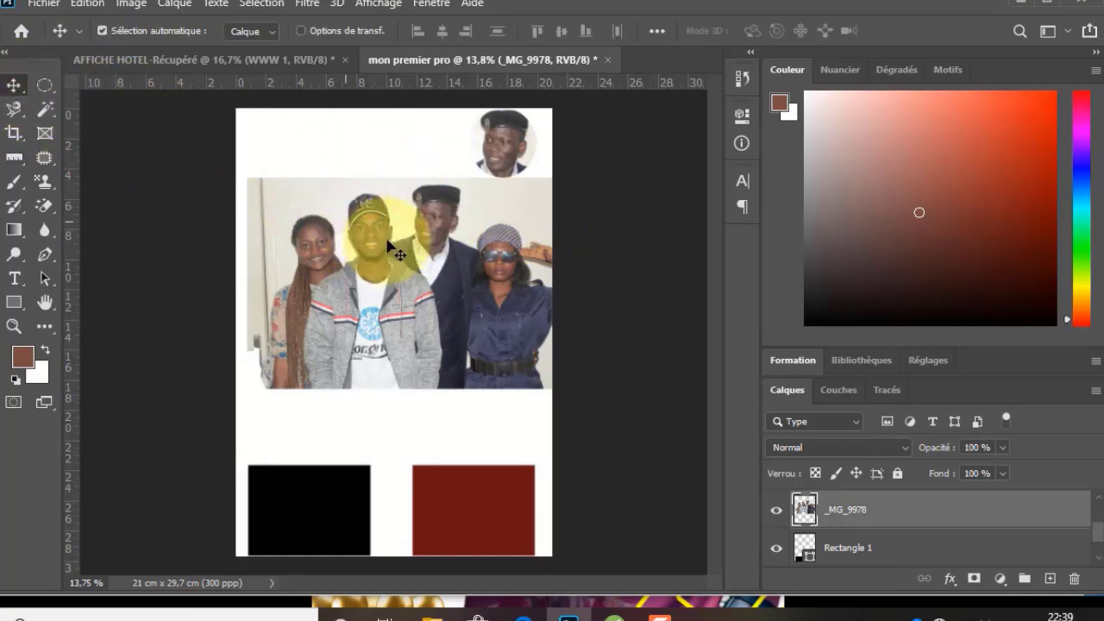
pyautogui.click(12, 160)
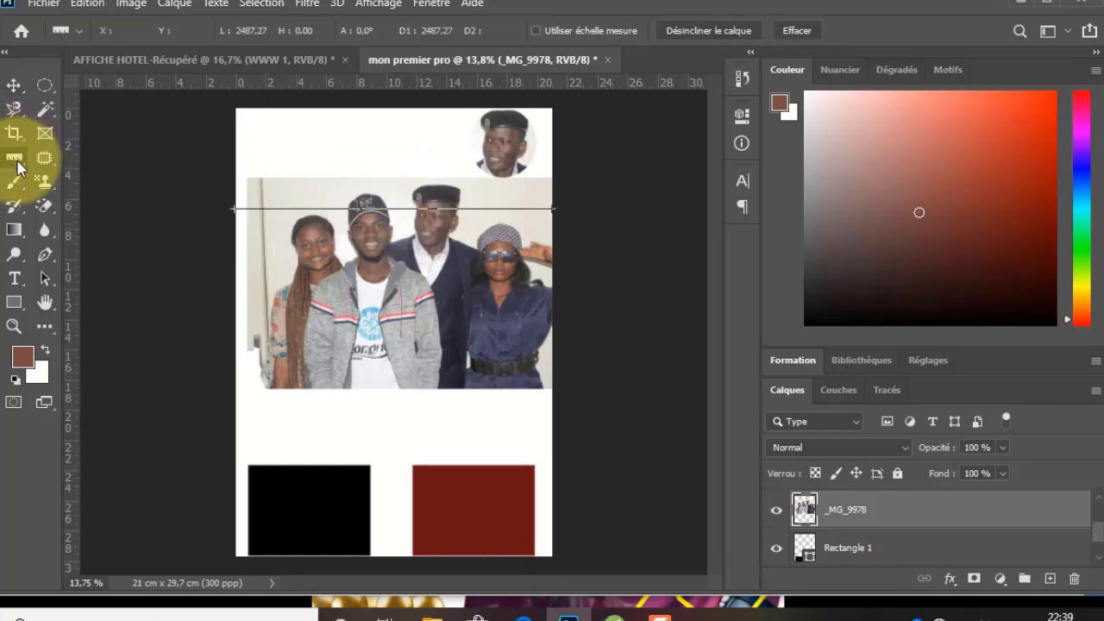
# Add an annotation in the white area below the group photo and write a short self-introduction containing the person's name.
pyautogui.click(18, 161)
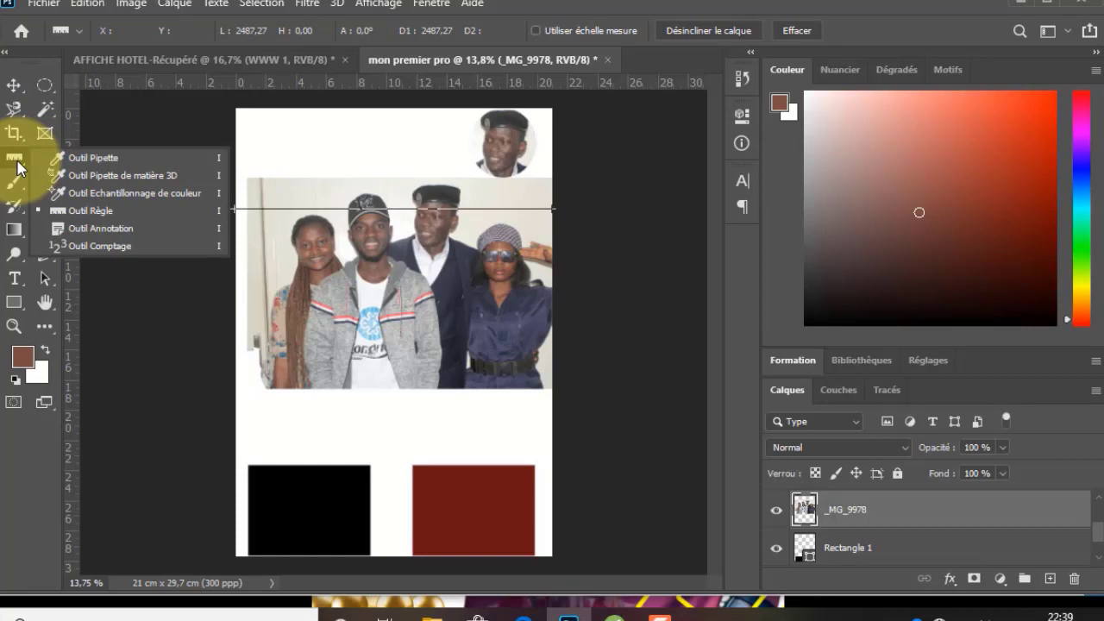
pyautogui.click(82, 228)
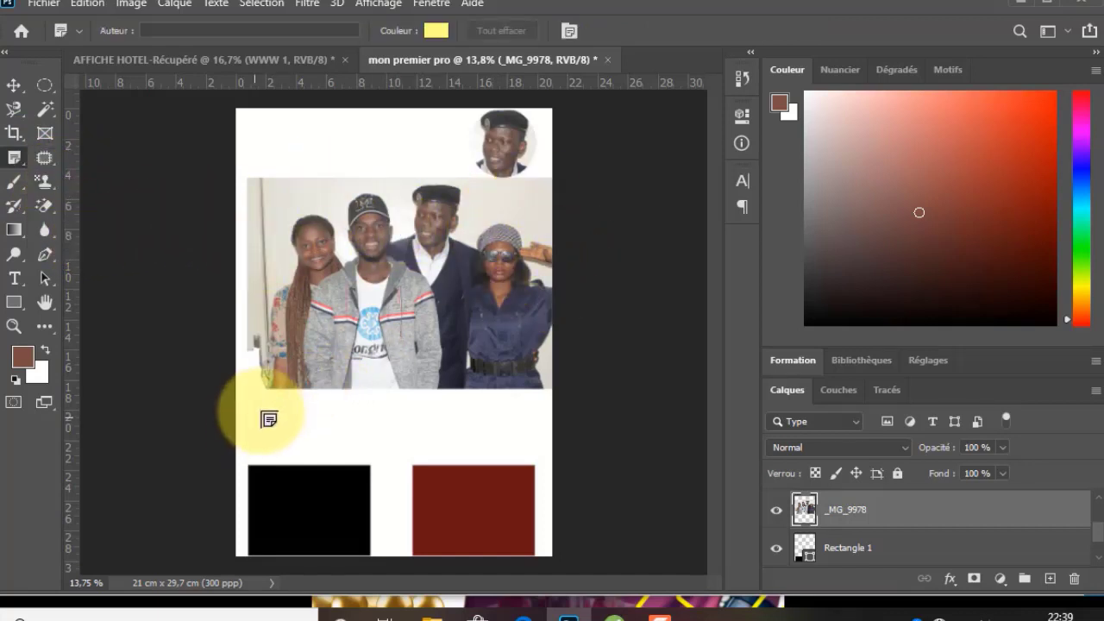
pyautogui.click(267, 407)
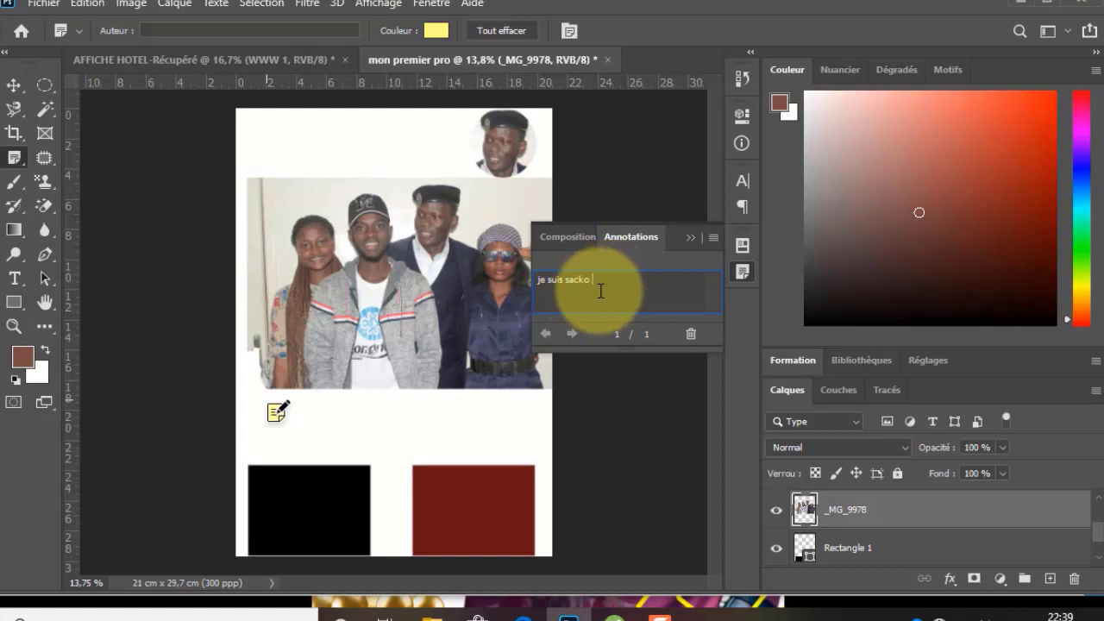
pyautogui.moveTo(616, 285); pyautogui.dragTo(463, 271)
pyautogui.click(616, 292)
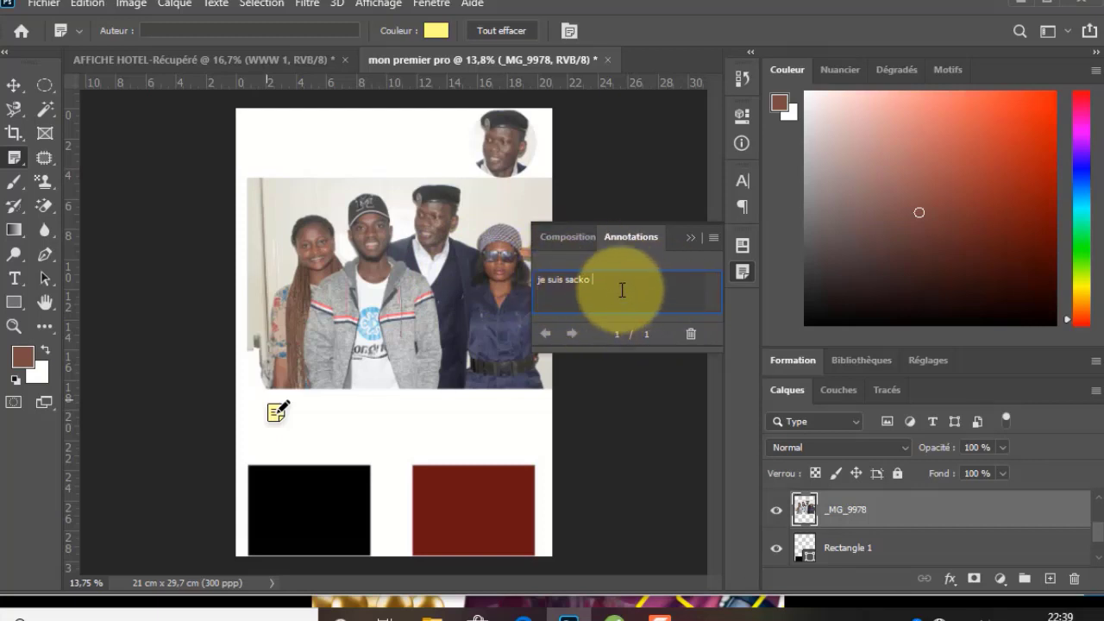
# Reopen the annotation text, delete the annotation from the page, and collapse the annotation display.
pyautogui.click(741, 269)
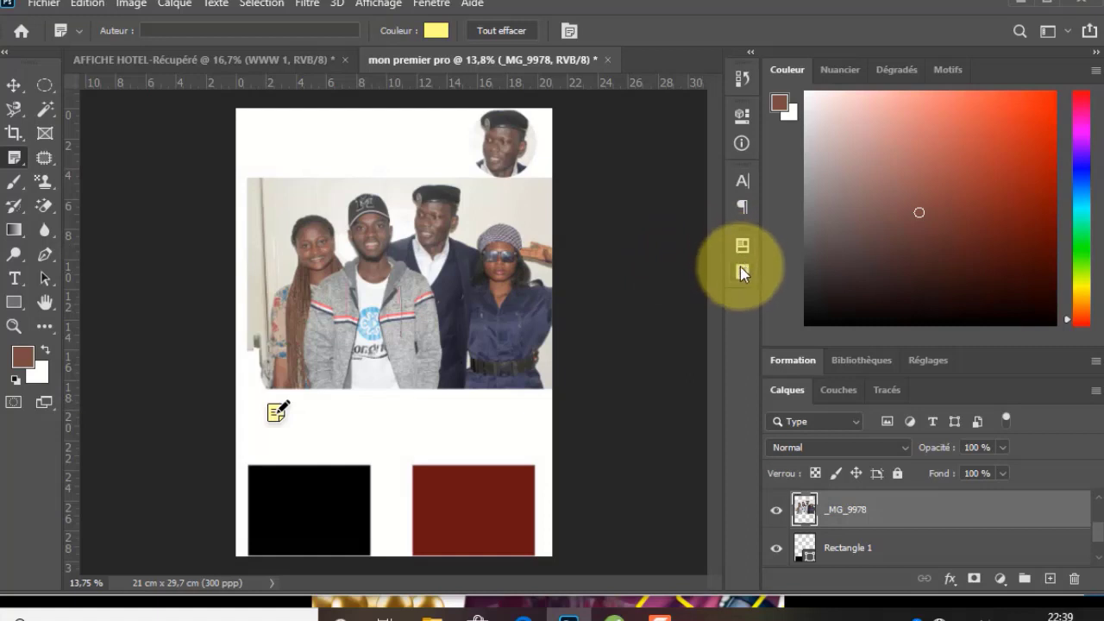
pyautogui.click(741, 271)
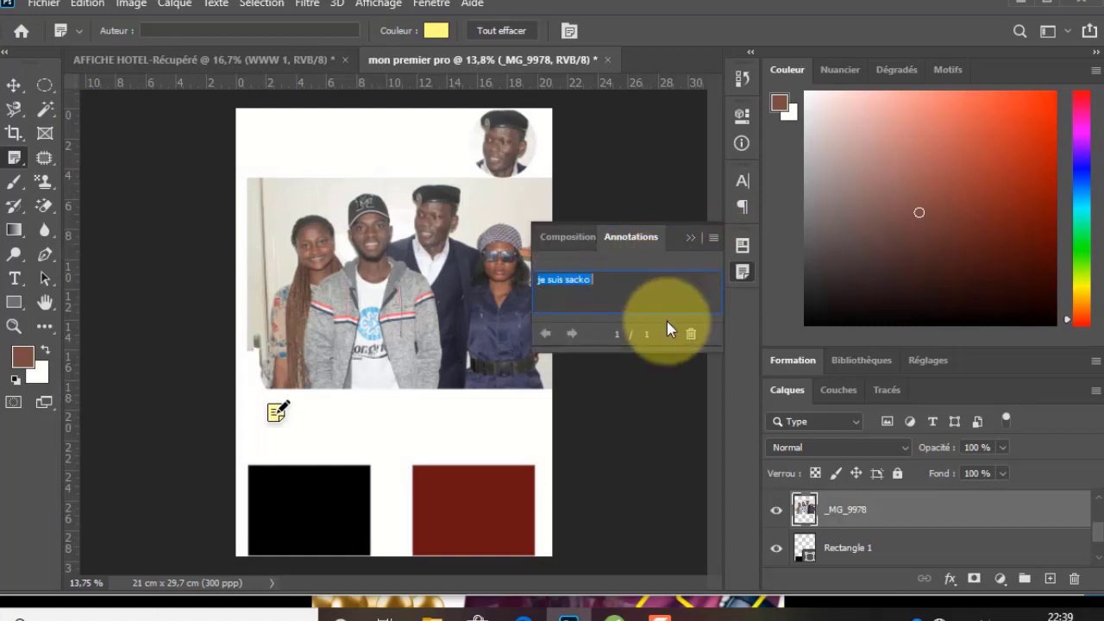
pyautogui.click(690, 334)
pyautogui.click(495, 240)
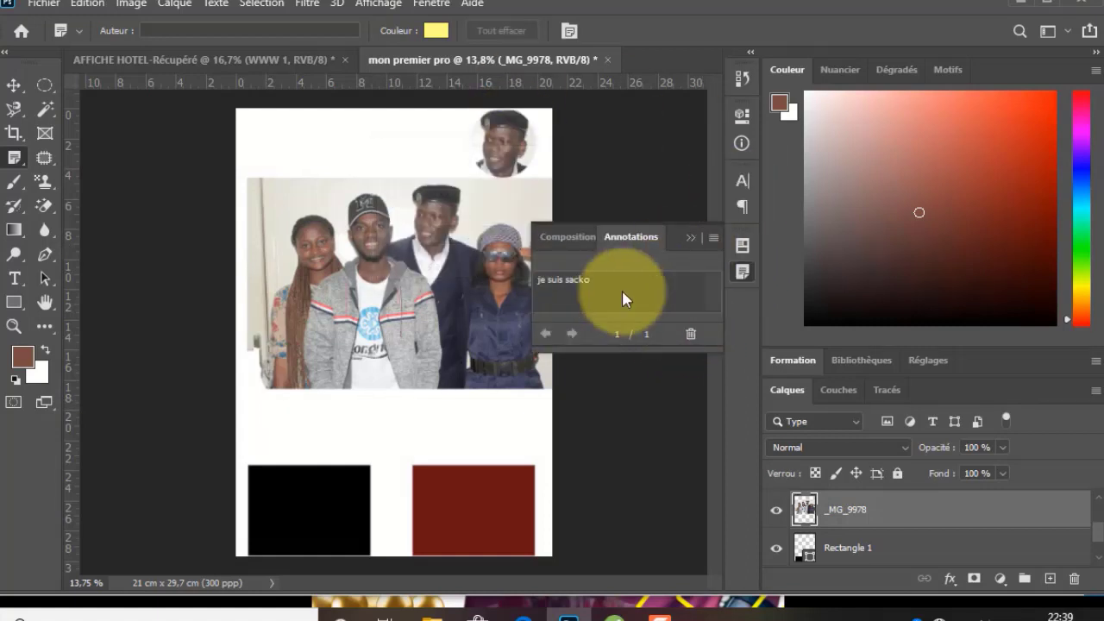
pyautogui.click(695, 243)
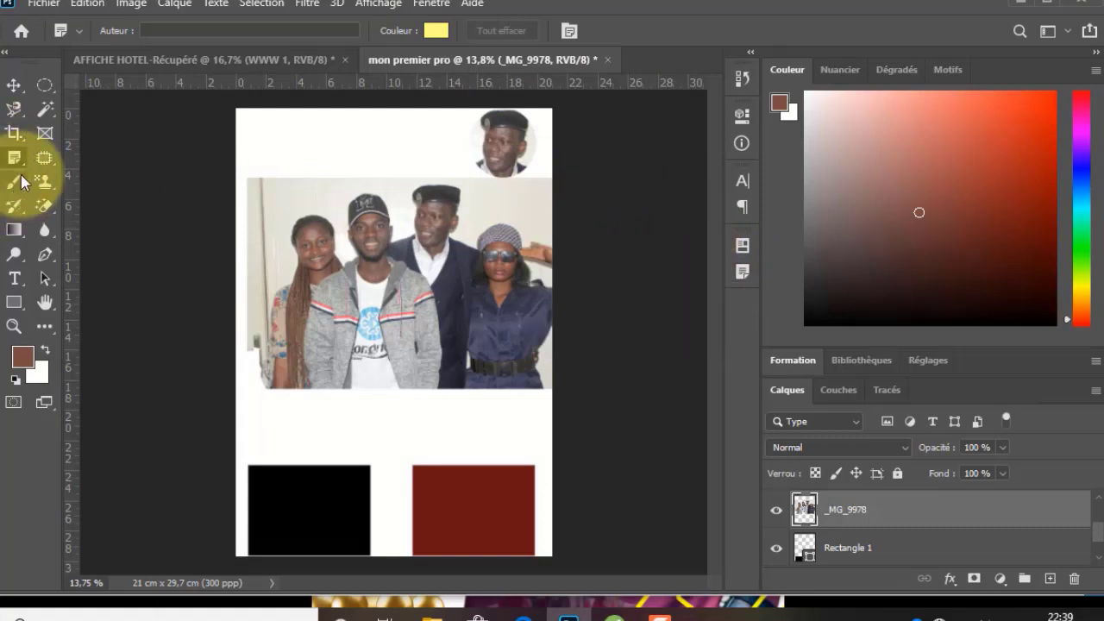
# Place five Count tool markers around the group photo, starting near the upper-left corner of the page.
pyautogui.rightClick(18, 162)
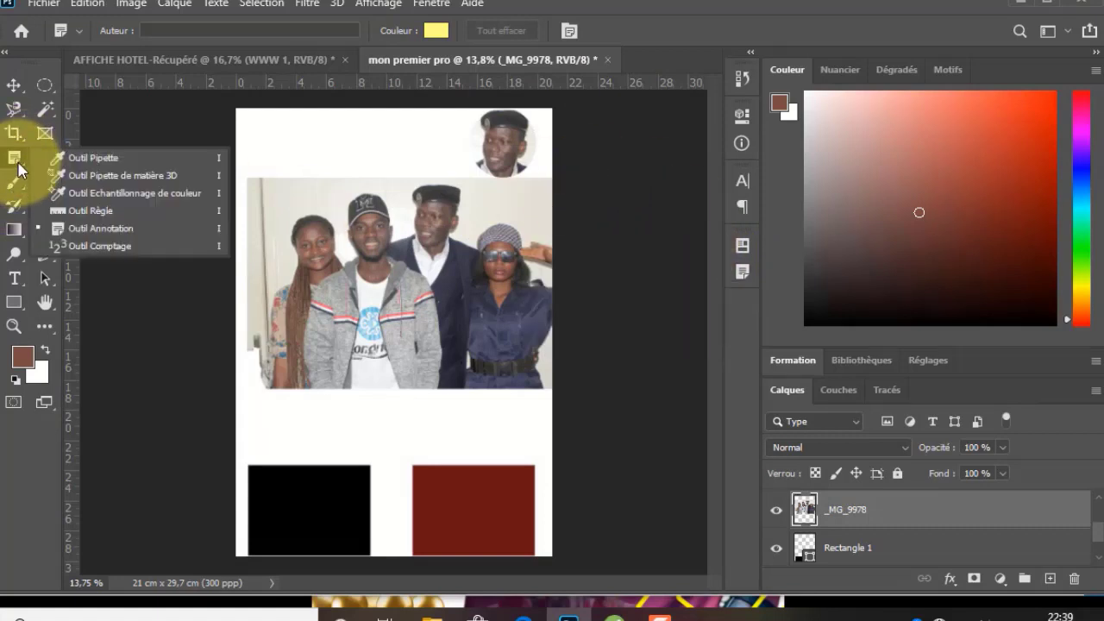
pyautogui.click(93, 249)
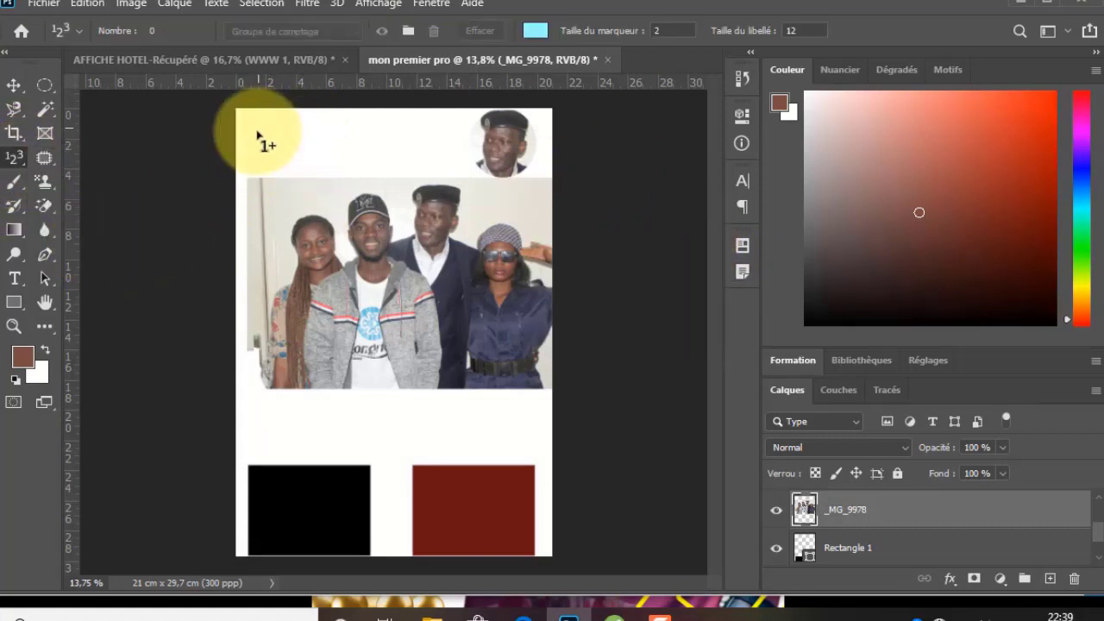
pyautogui.click(257, 132)
pyautogui.click(320, 409)
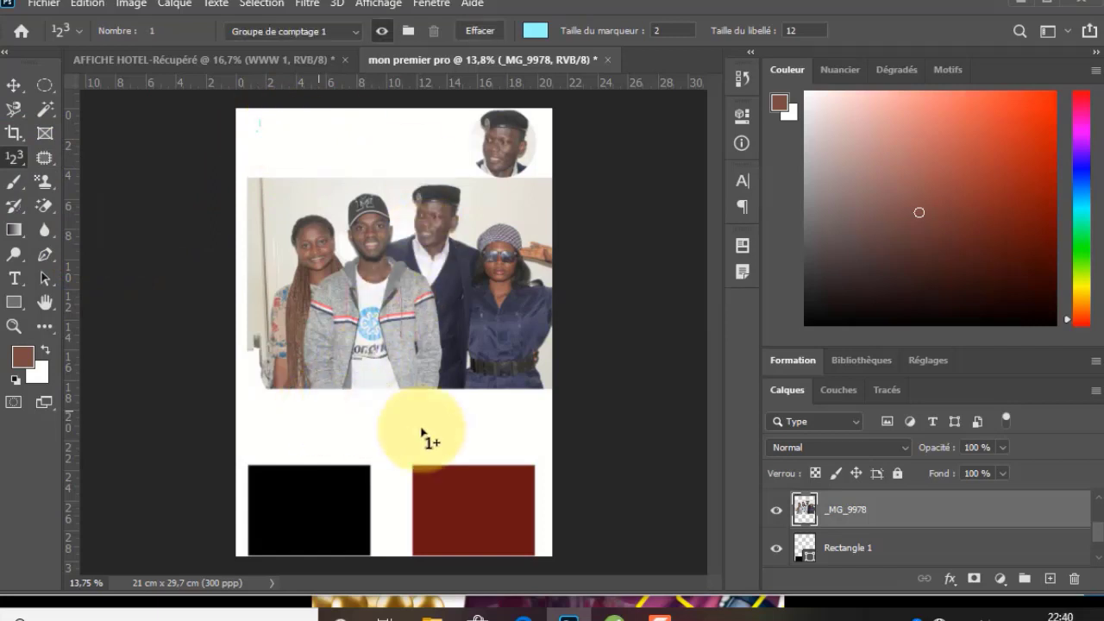
pyautogui.click(533, 405)
pyautogui.click(528, 212)
pyautogui.click(368, 163)
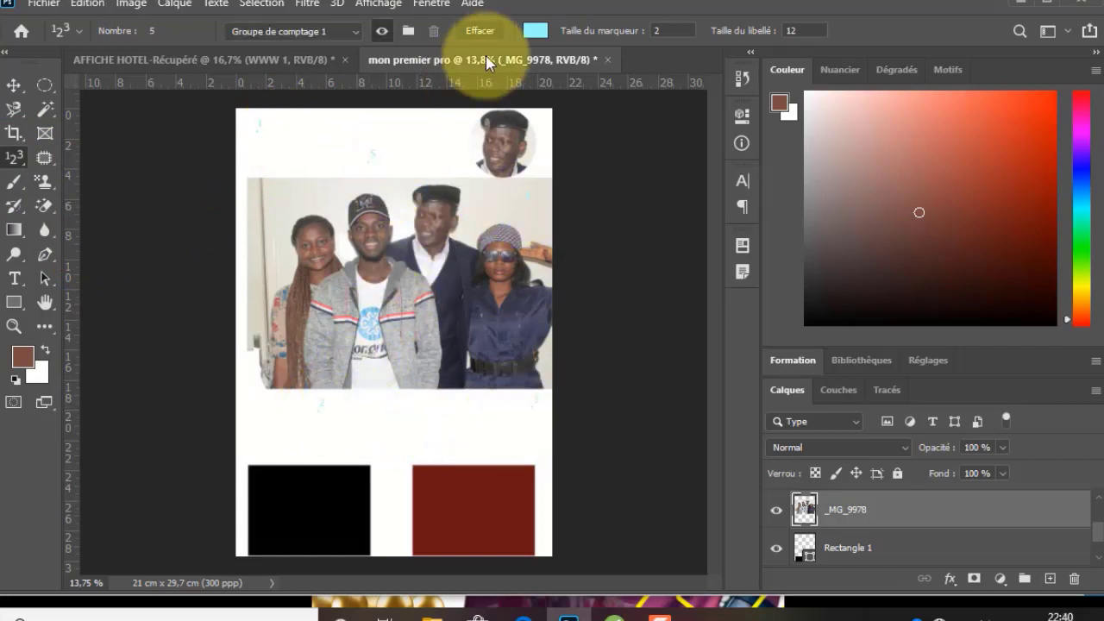
# Set the count marker colour to the pinkish red ef0843.
pyautogui.click(530, 31)
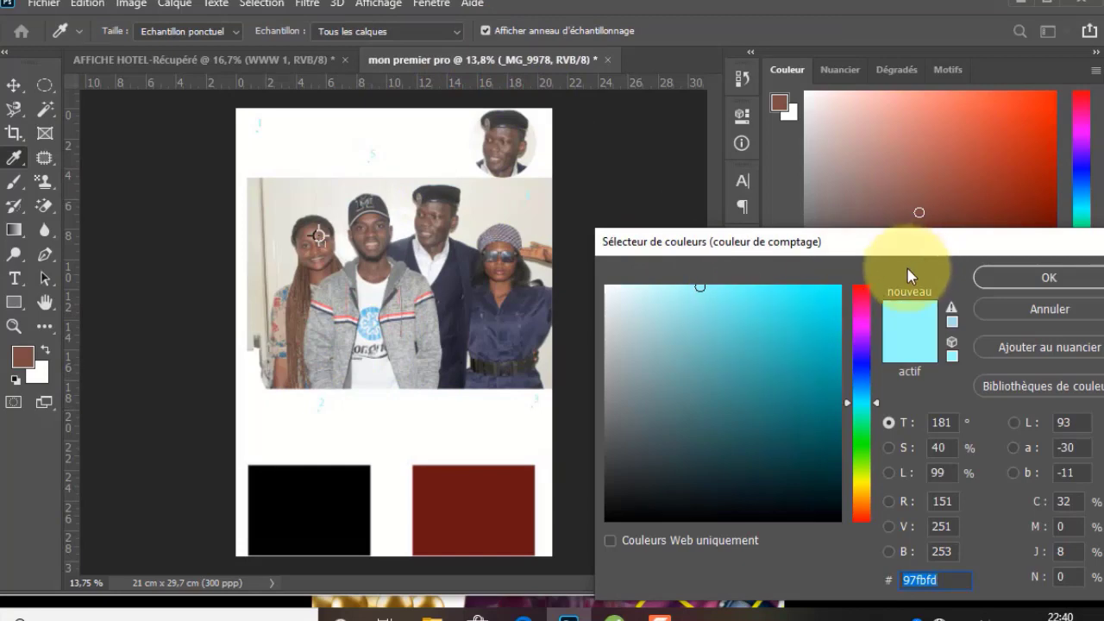
pyautogui.click(862, 296)
pyautogui.click(833, 299)
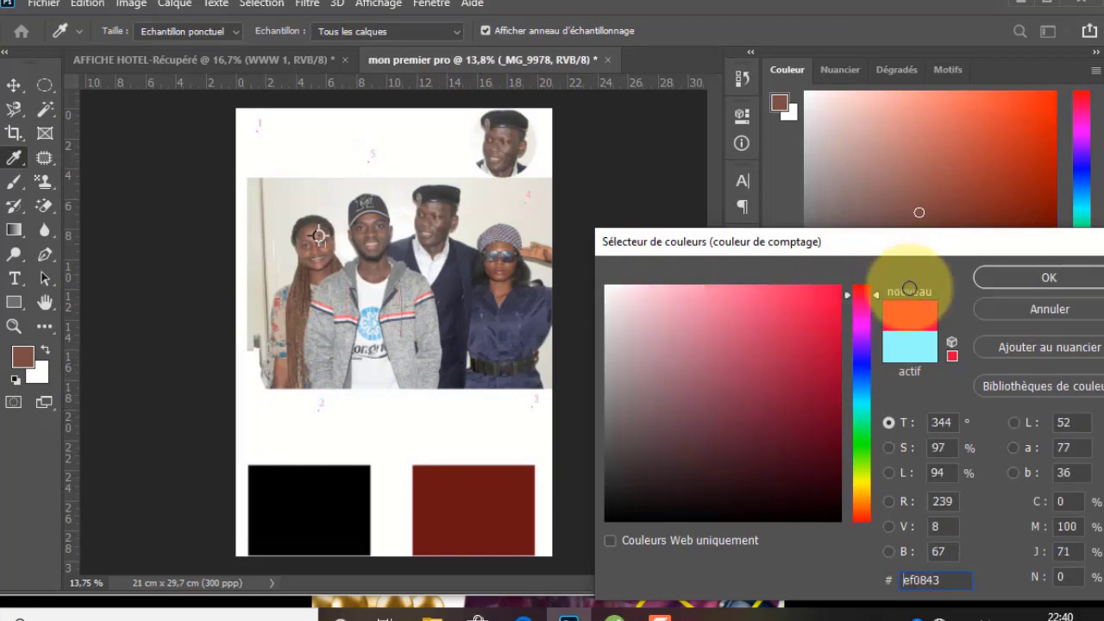
pyautogui.click(1029, 274)
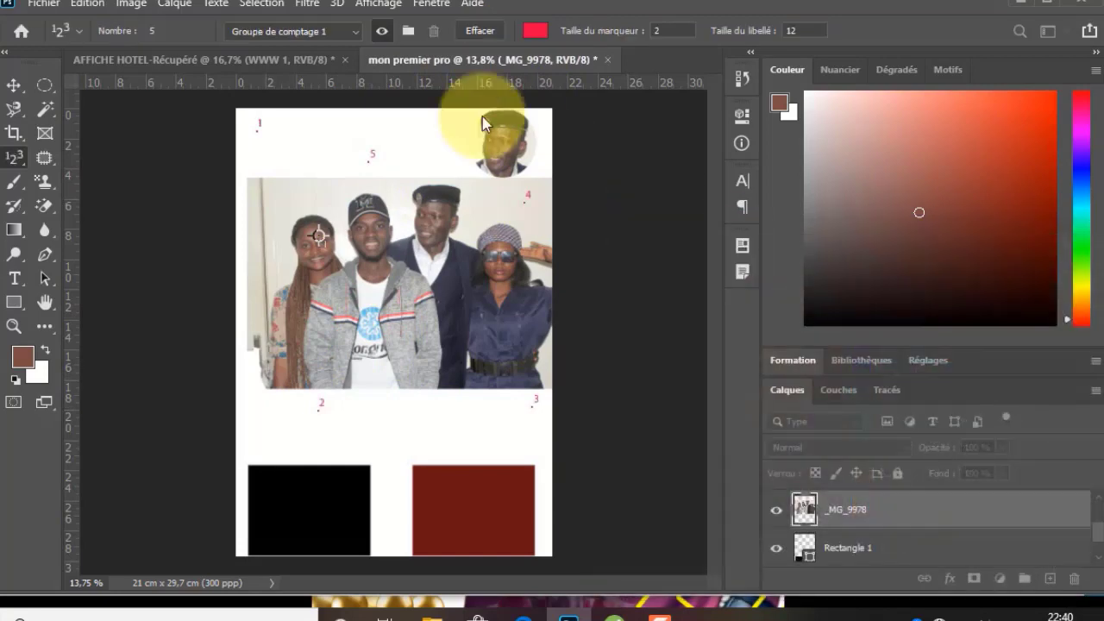
# Add a few more count markers on and around the group photo, and clear all count markers from the page.
pyautogui.click(296, 180)
pyautogui.click(377, 309)
pyautogui.click(413, 399)
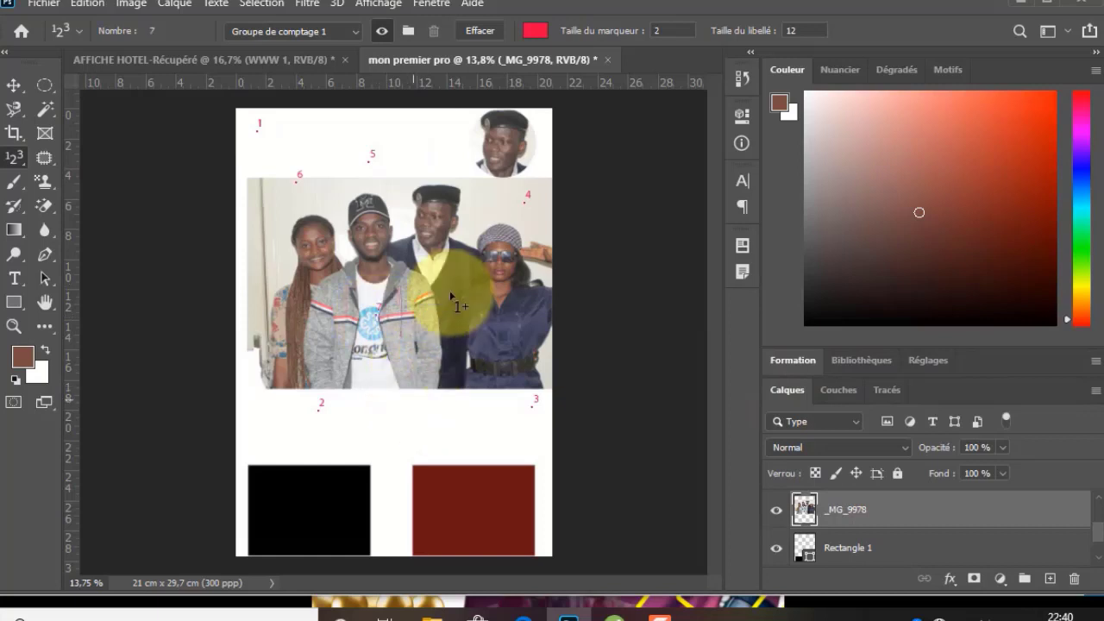
pyautogui.click(480, 31)
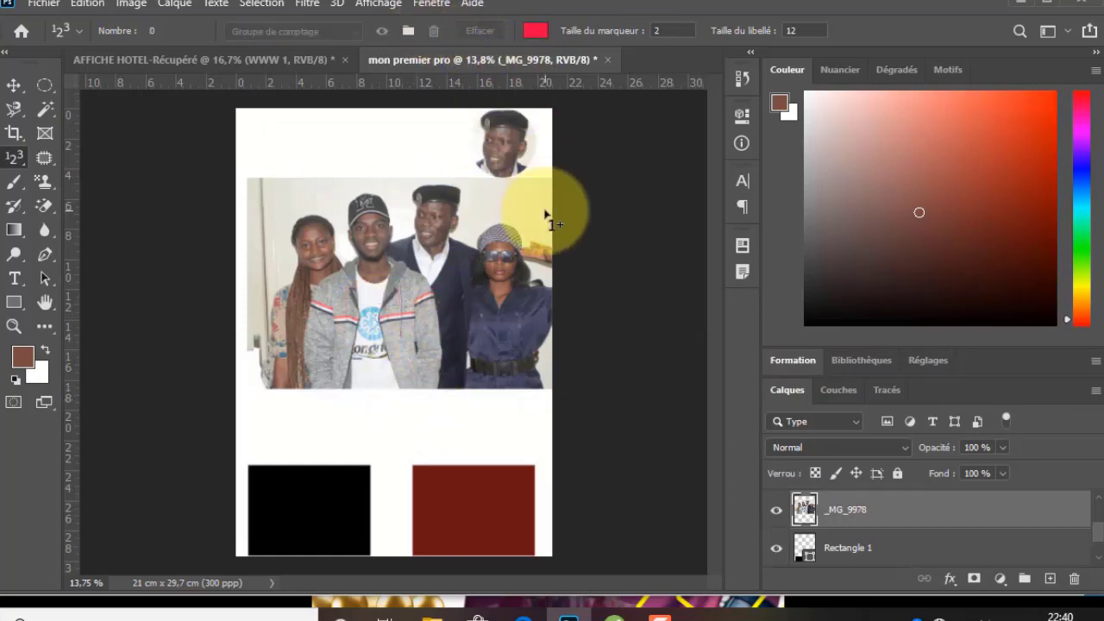
# Use the Patch tool to replace the small blemish on the left of the braided woman's forehead with clean skin.
pyautogui.rightClick(26, 163)
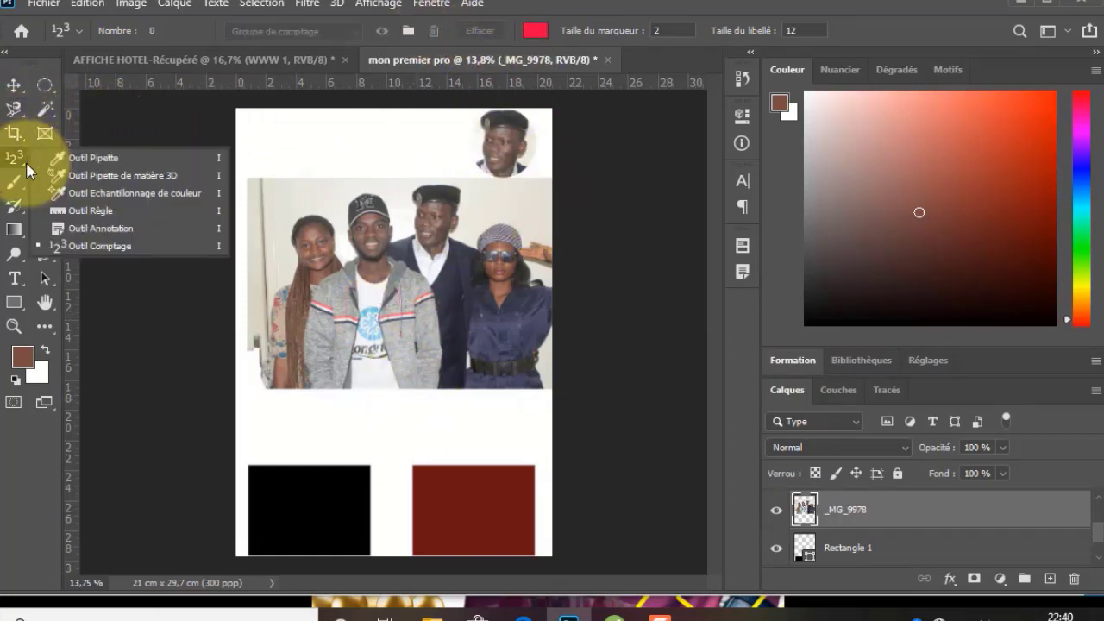
pyautogui.click(73, 152)
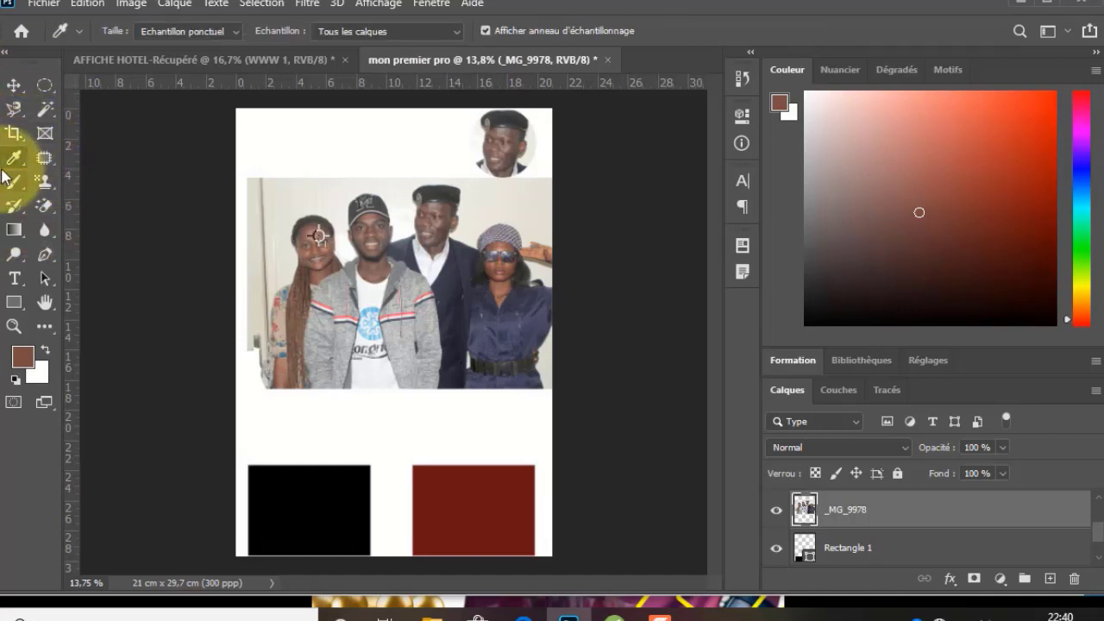
pyautogui.click(56, 169)
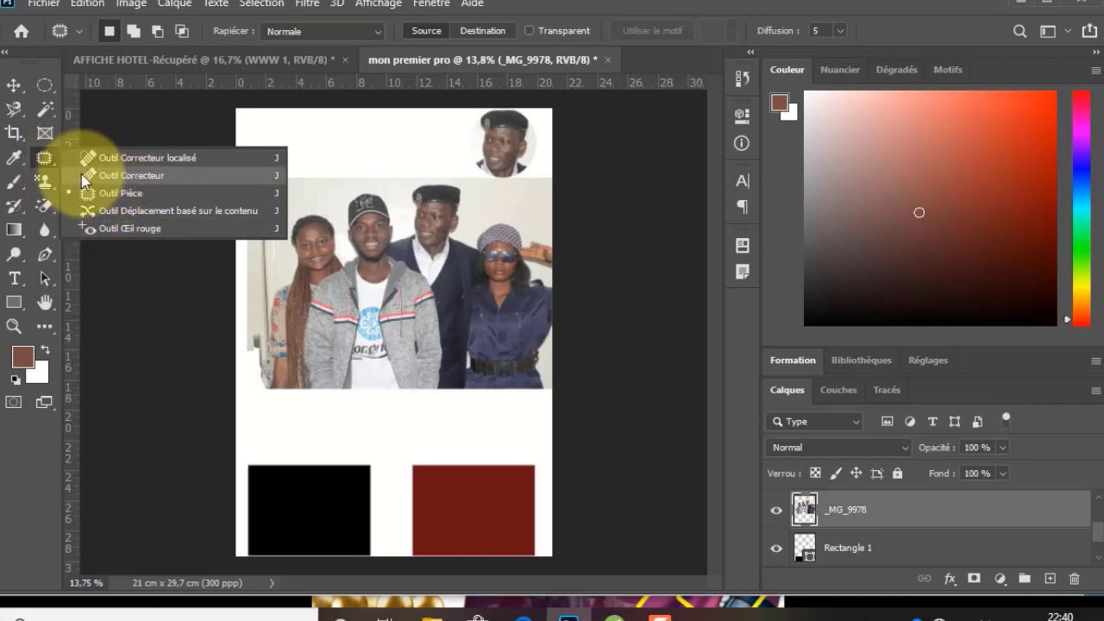
pyautogui.click(44, 149)
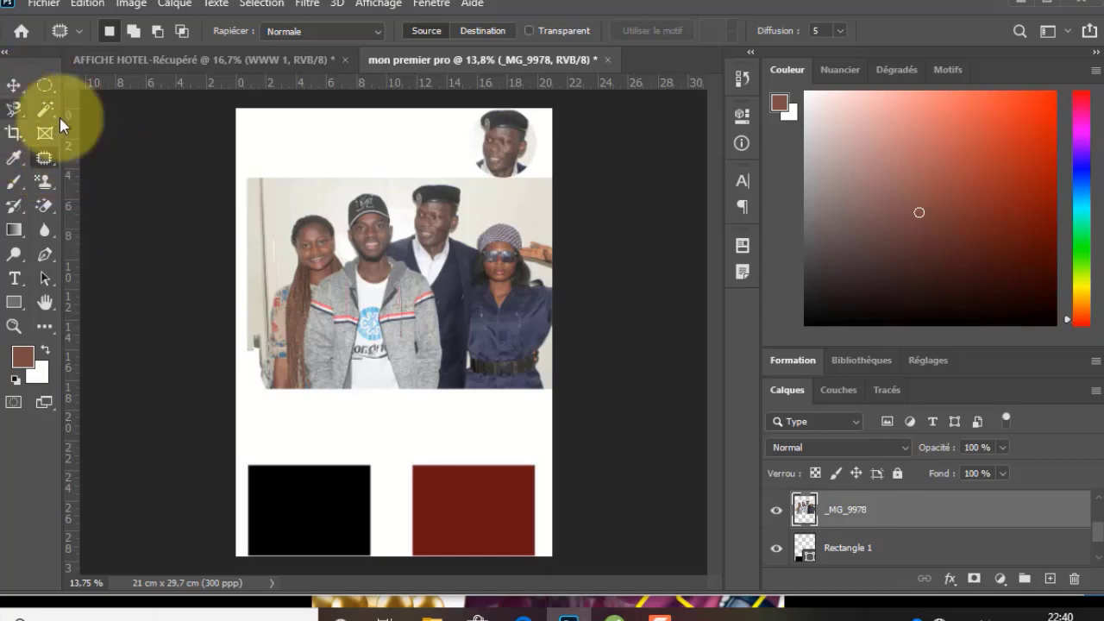
pyautogui.scroll(4, 377, 227)
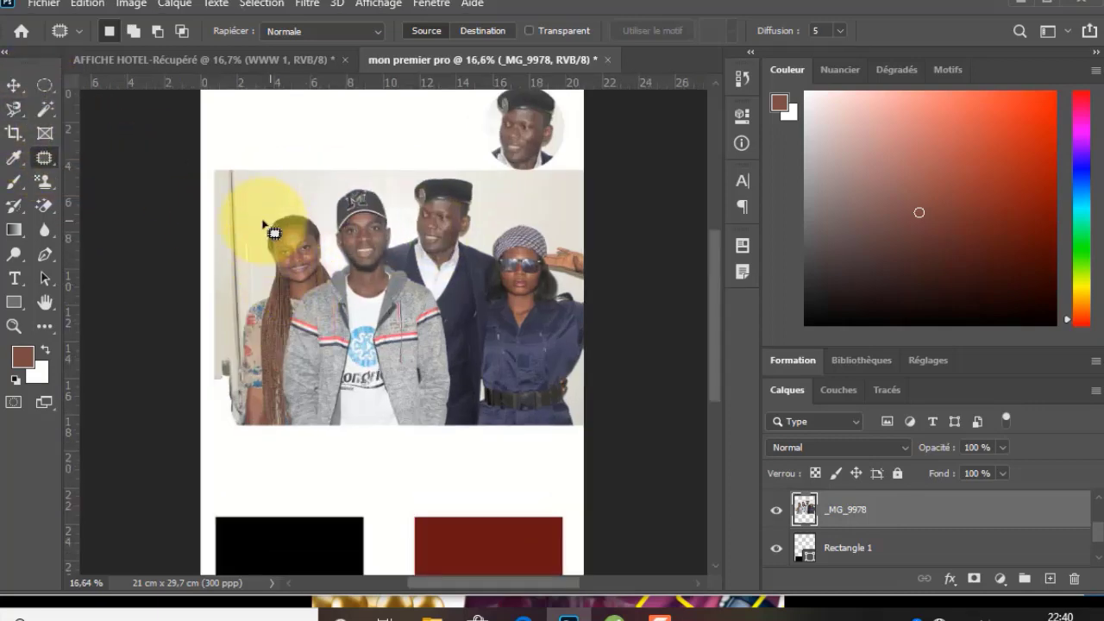
pyautogui.scroll(5, 316, 276)
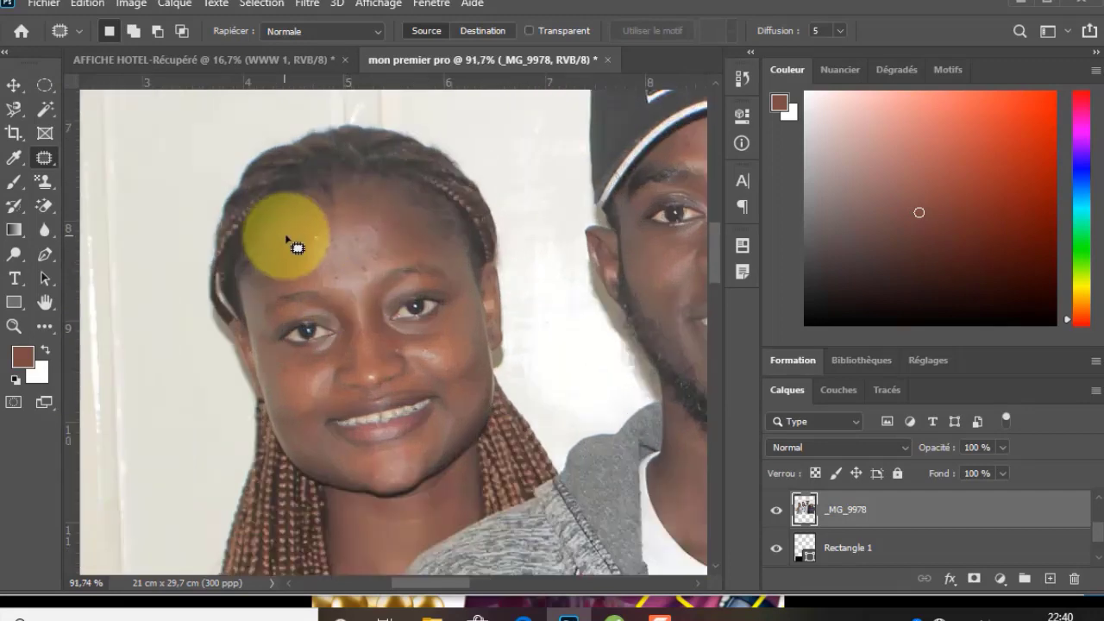
pyautogui.scroll(1, 371, 262)
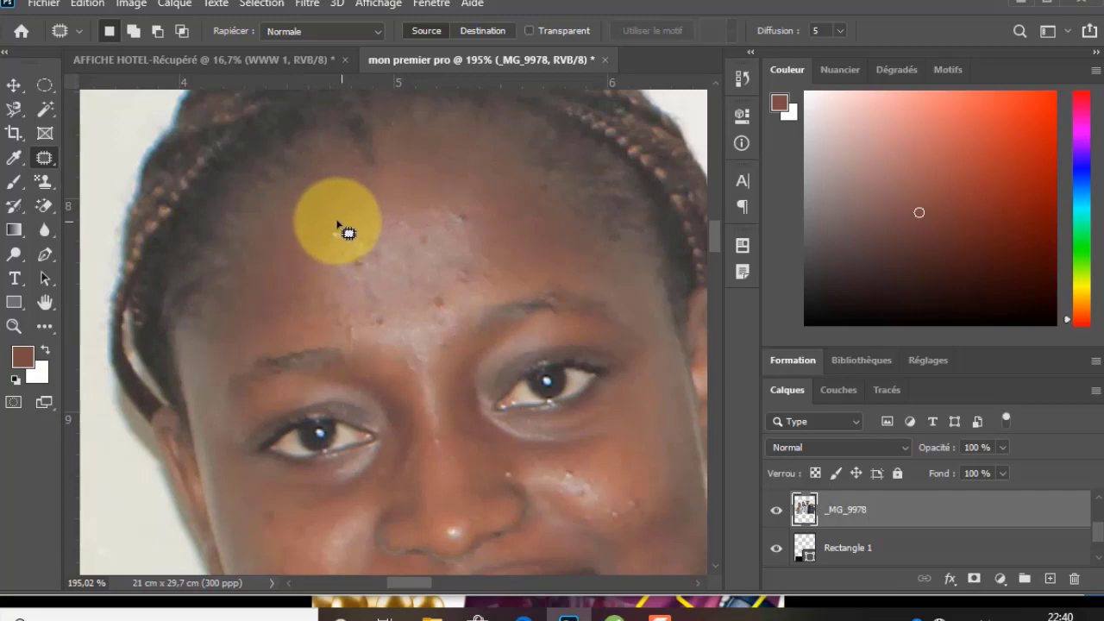
pyautogui.moveTo(338, 223)
pyautogui.mouseDown()
pyautogui.moveTo(313, 233)
pyautogui.moveTo(340, 234)
pyautogui.mouseUp()
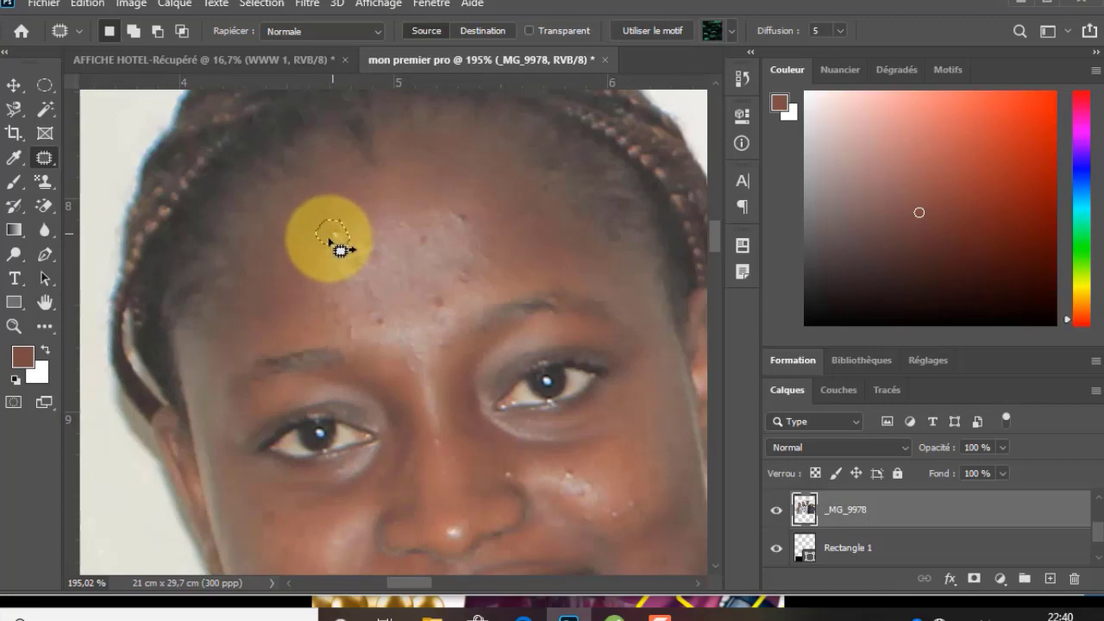
pyautogui.moveTo(357, 207); pyautogui.dragTo(360, 212)
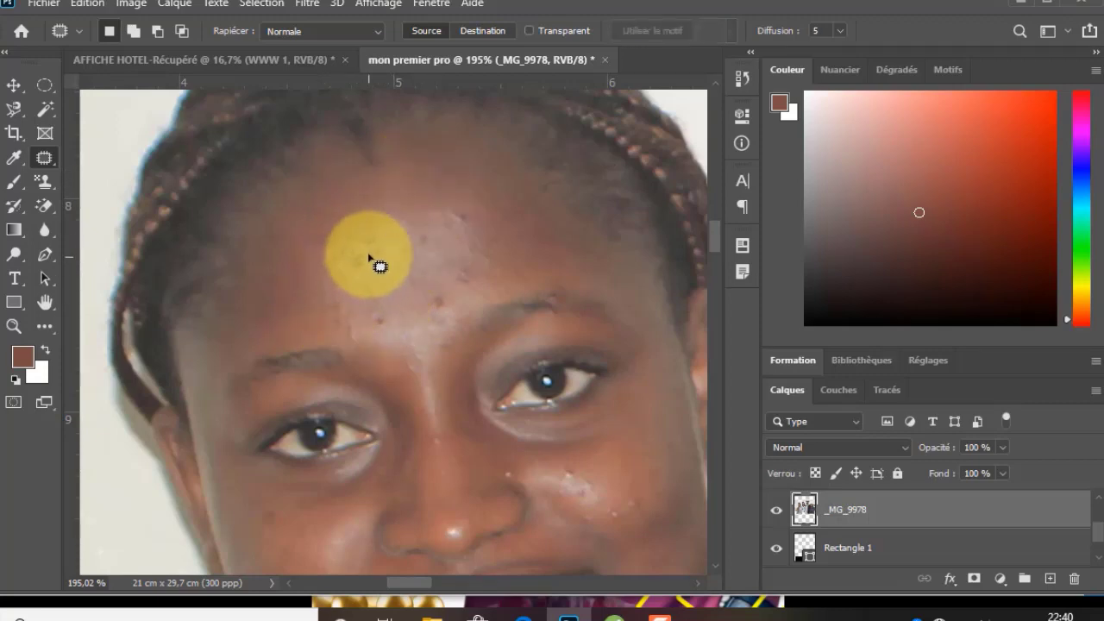
# Patch the blemish near the middle of the forehead and the one above the inner eyebrow with clean skin.
pyautogui.moveTo(350, 259)
pyautogui.mouseDown()
pyautogui.moveTo(371, 278)
pyautogui.moveTo(369, 266)
pyautogui.mouseUp()
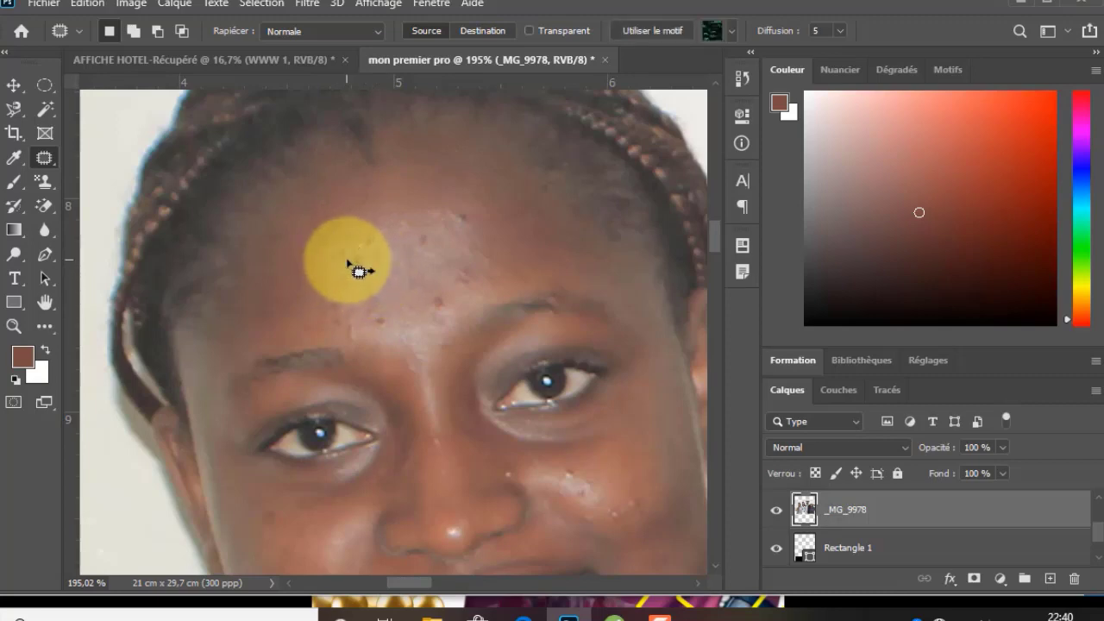
pyautogui.moveTo(282, 288); pyautogui.dragTo(283, 290)
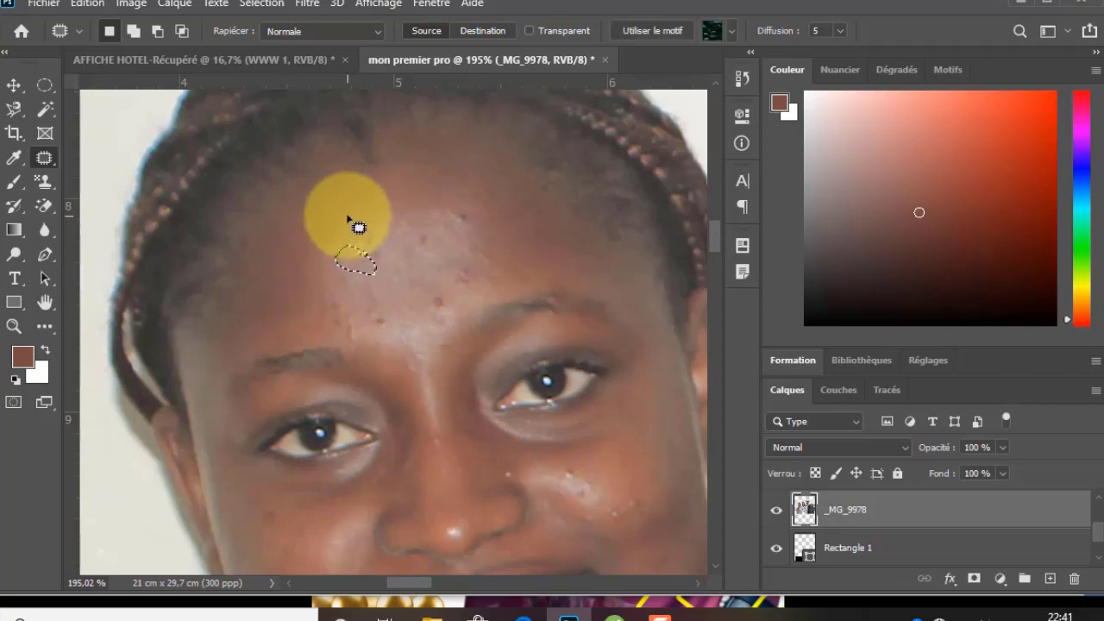
pyautogui.hotkey('ctrl', 'd')
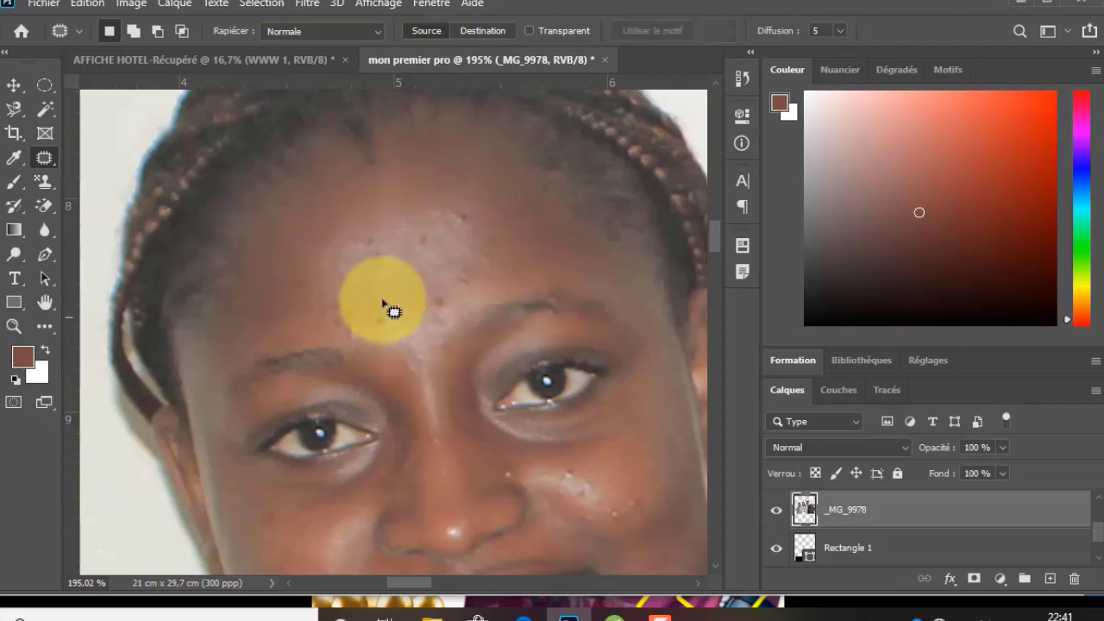
pyautogui.moveTo(451, 293)
pyautogui.mouseDown()
pyautogui.moveTo(420, 307)
pyautogui.moveTo(442, 319)
pyautogui.moveTo(455, 296)
pyautogui.moveTo(435, 293)
pyautogui.moveTo(487, 281)
pyautogui.mouseUp()
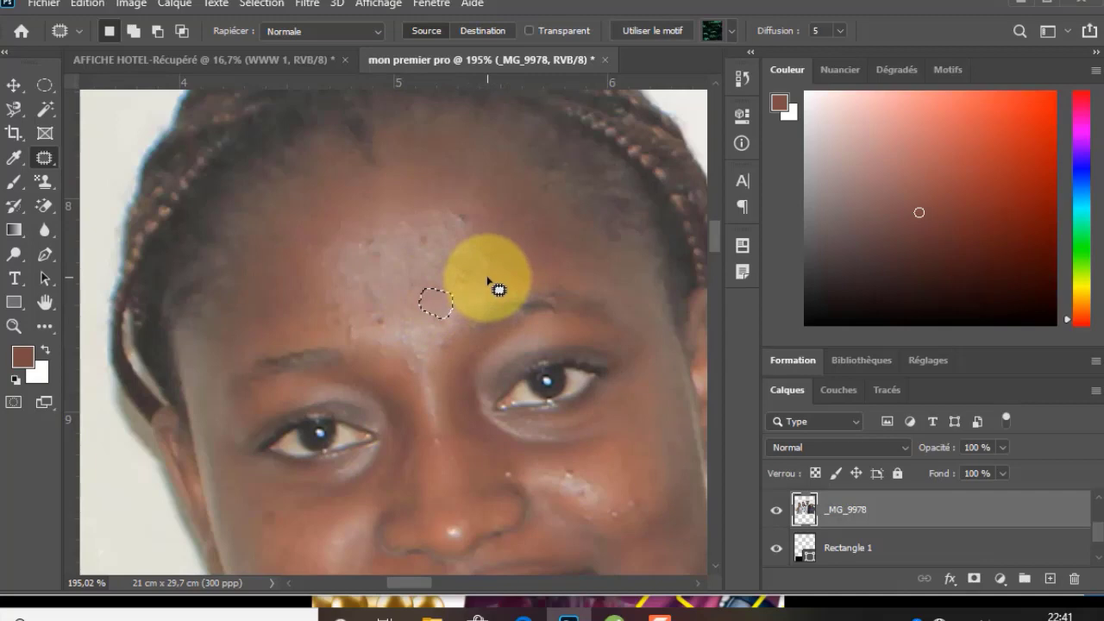
# Deselect the patched area on the braided woman's forehead and review the variants of the Patch tool.
pyautogui.click(512, 300)
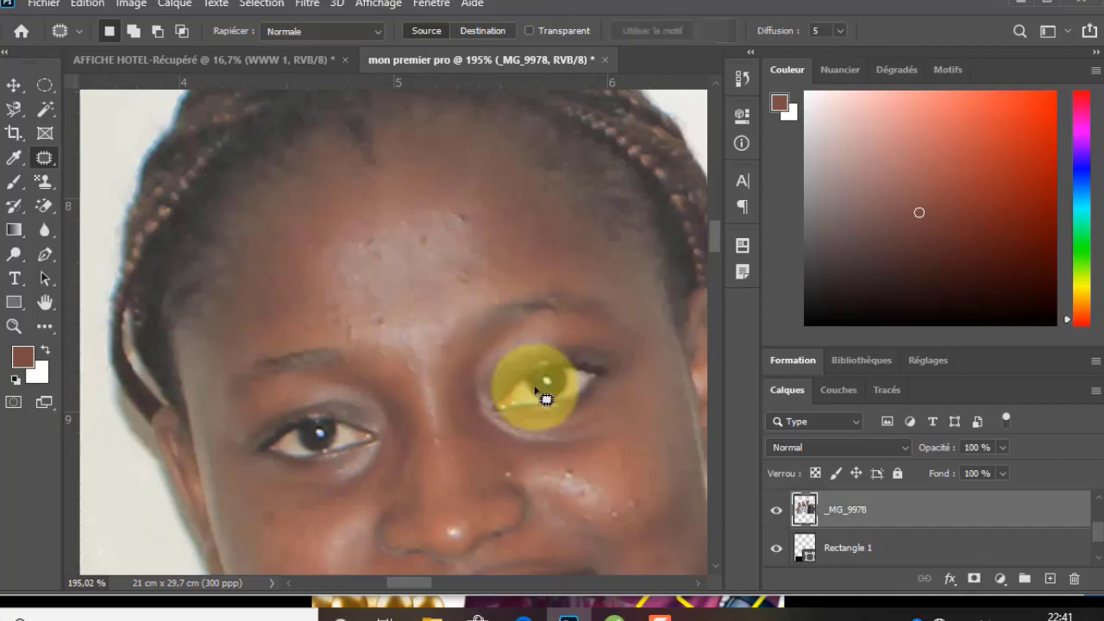
pyautogui.scroll(-5, 518, 394)
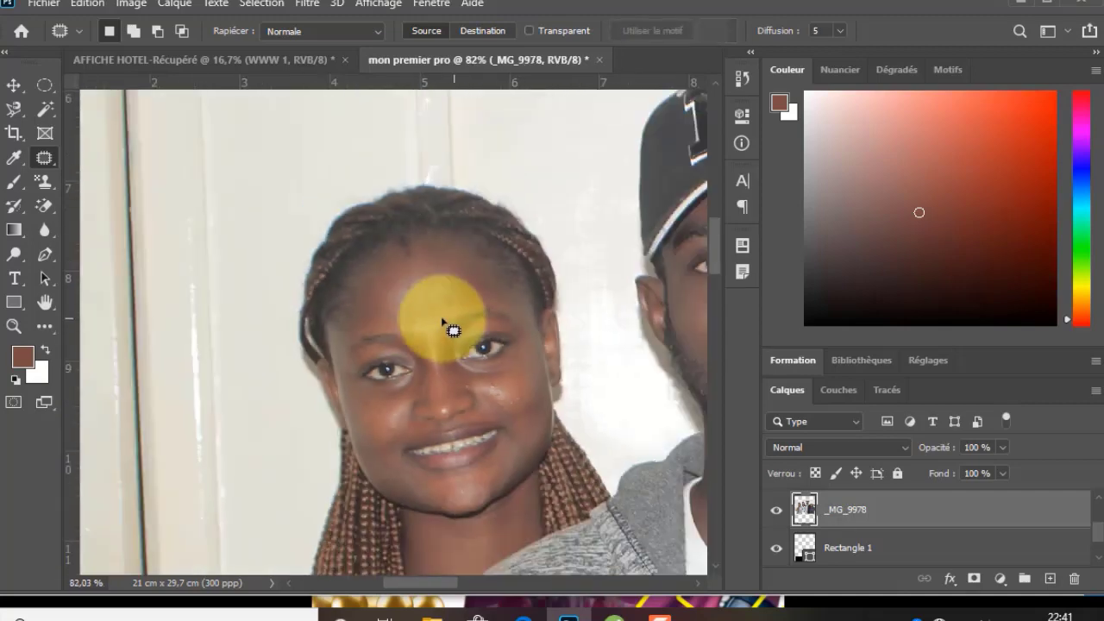
pyautogui.scroll(-2, 440, 313)
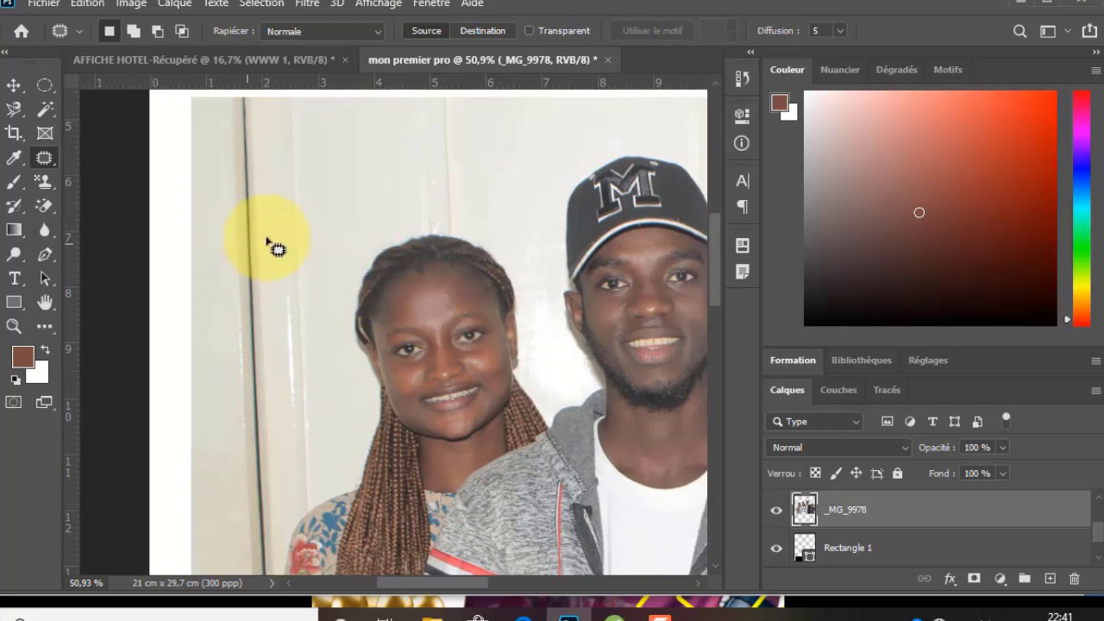
pyautogui.rightClick(44, 158)
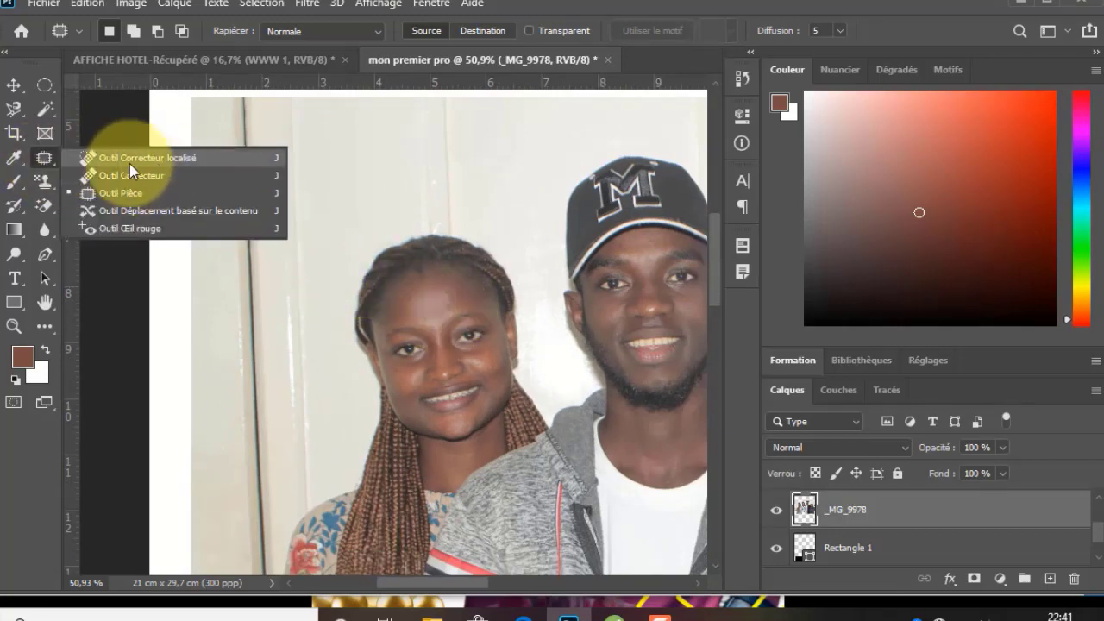
pyautogui.click(51, 160)
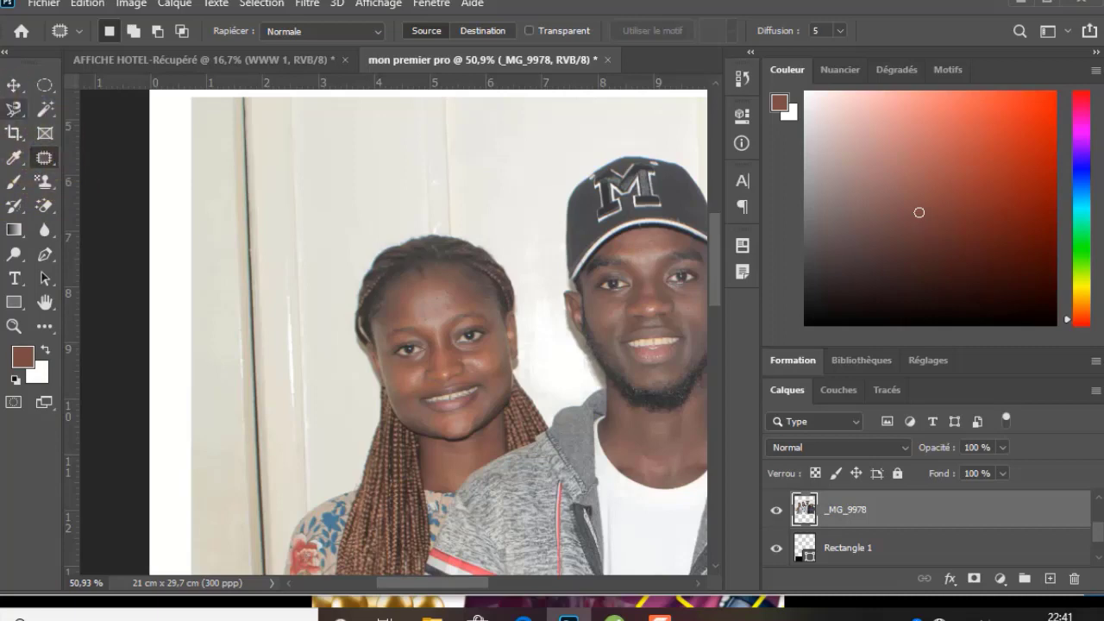
# Paint over the wall and the braided woman's hair with the Brush at 34% opacity, then at 72 px and 98% opacity.
pyautogui.moveTo(24, 185); pyautogui.dragTo(86, 181)
pyautogui.moveTo(294, 232)
pyautogui.mouseDown()
pyautogui.moveTo(423, 198)
pyautogui.moveTo(246, 271)
pyautogui.moveTo(215, 258)
pyautogui.mouseUp()
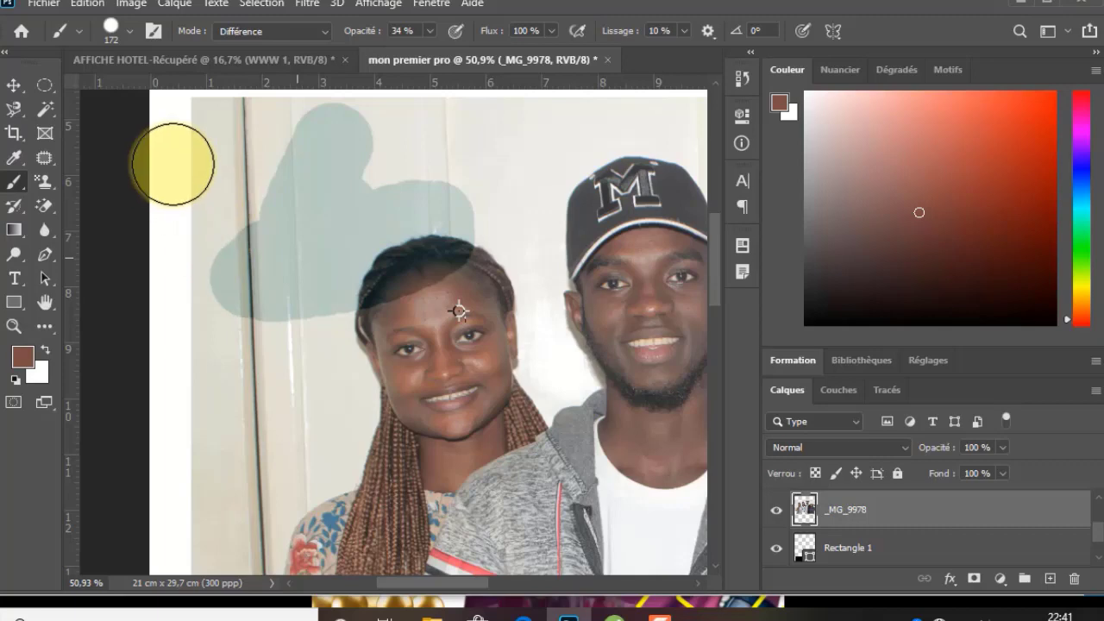
pyautogui.click(130, 31)
pyautogui.moveTo(188, 94); pyautogui.dragTo(145, 91)
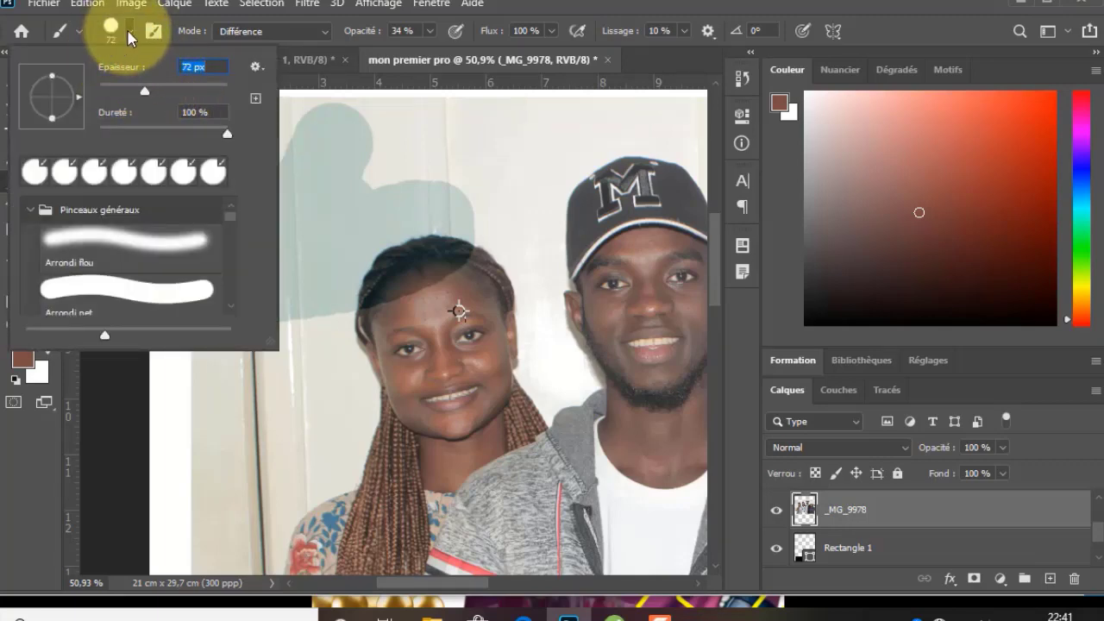
pyautogui.click(131, 37)
pyautogui.moveTo(349, 30); pyautogui.dragTo(543, 45)
pyautogui.moveTo(396, 150)
pyautogui.mouseDown()
pyautogui.moveTo(463, 171)
pyautogui.moveTo(427, 226)
pyautogui.moveTo(221, 255)
pyautogui.moveTo(292, 261)
pyautogui.moveTo(370, 291)
pyautogui.moveTo(211, 286)
pyautogui.moveTo(451, 295)
pyautogui.moveTo(451, 272)
pyautogui.moveTo(432, 283)
pyautogui.moveTo(415, 251)
pyautogui.moveTo(379, 276)
pyautogui.mouseUp()
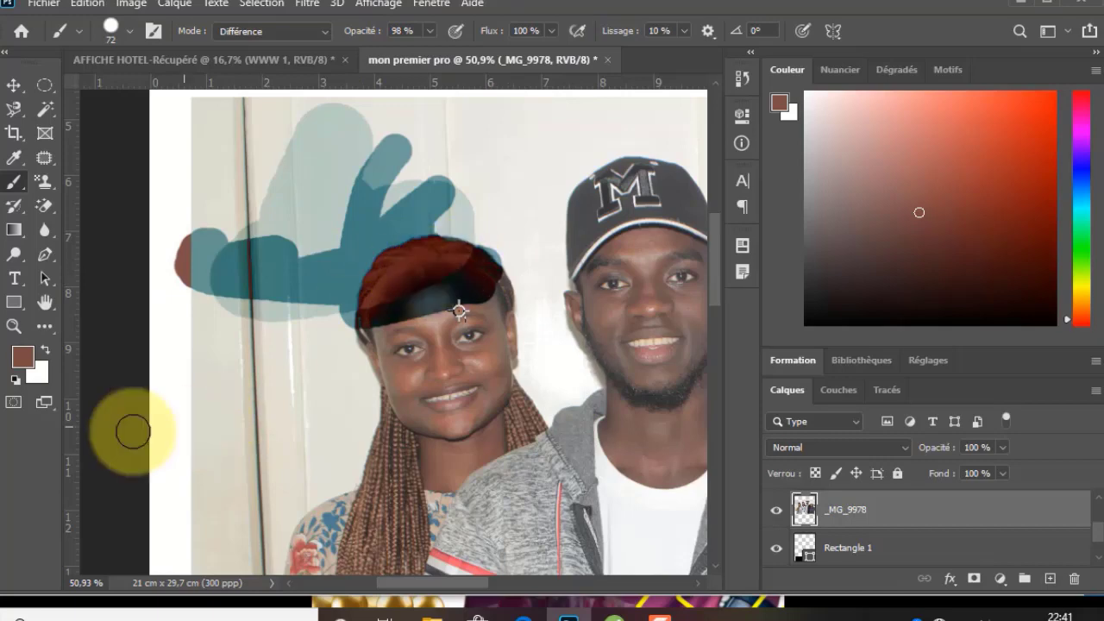
# Set the foreground colour to the dark grey 4e4e4e and brush over the wall and the braided woman's hair and face.
pyautogui.click(19, 367)
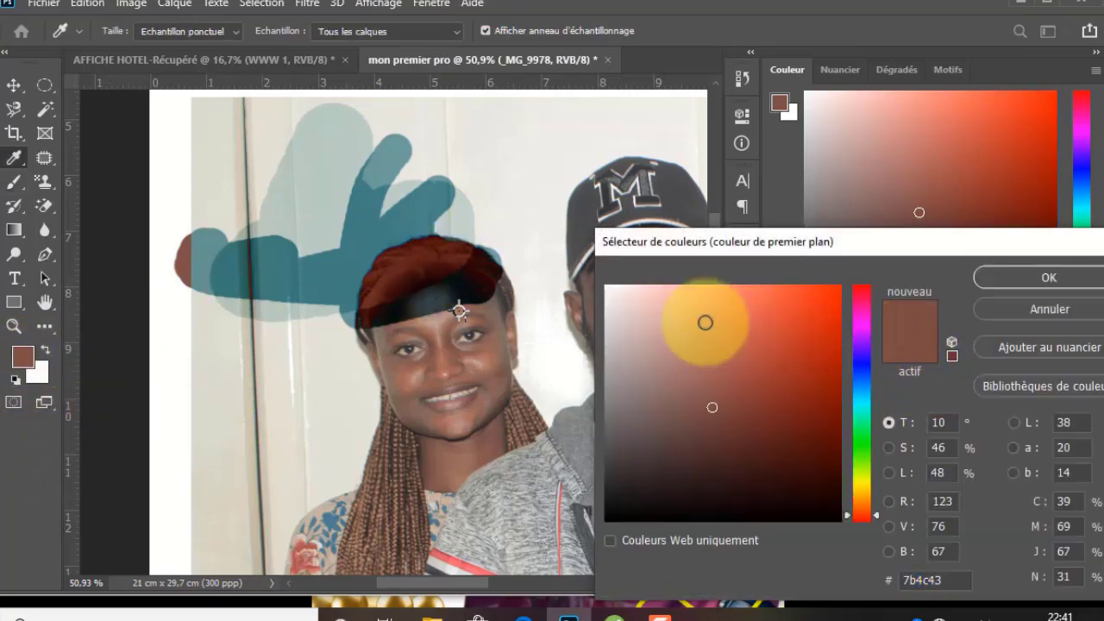
pyautogui.click(567, 271)
pyautogui.click(661, 417)
pyautogui.moveTo(661, 418); pyautogui.dragTo(582, 448)
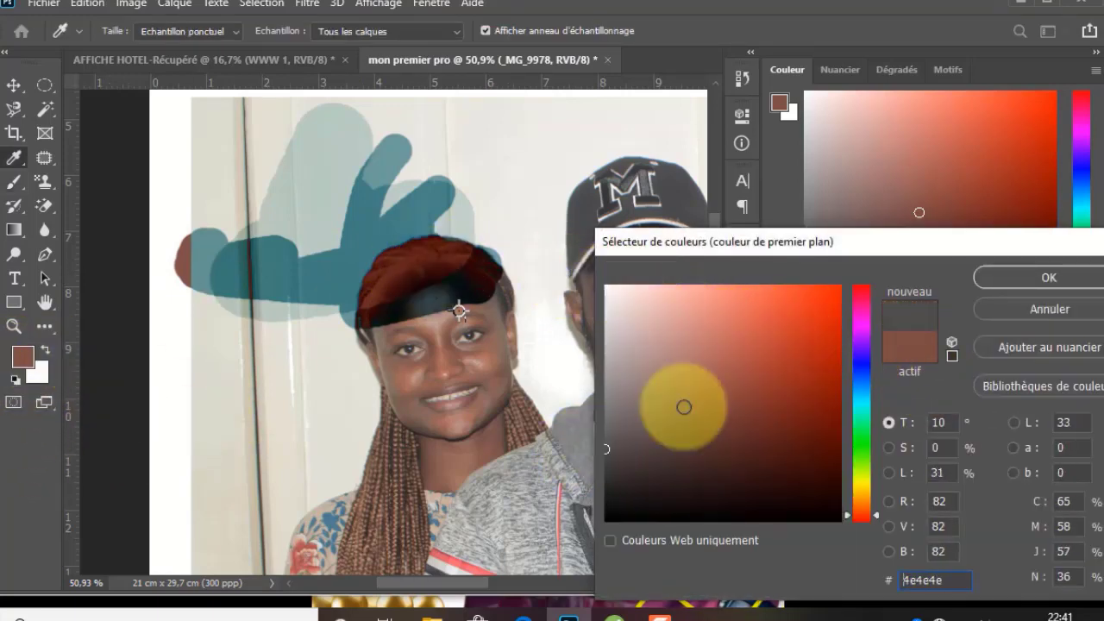
pyautogui.moveTo(366, 226)
pyautogui.mouseDown()
pyautogui.moveTo(468, 235)
pyautogui.moveTo(463, 270)
pyautogui.moveTo(480, 324)
pyautogui.moveTo(366, 319)
pyautogui.moveTo(275, 275)
pyautogui.moveTo(522, 250)
pyautogui.moveTo(444, 368)
pyautogui.moveTo(469, 303)
pyautogui.moveTo(399, 276)
pyautogui.mouseUp()
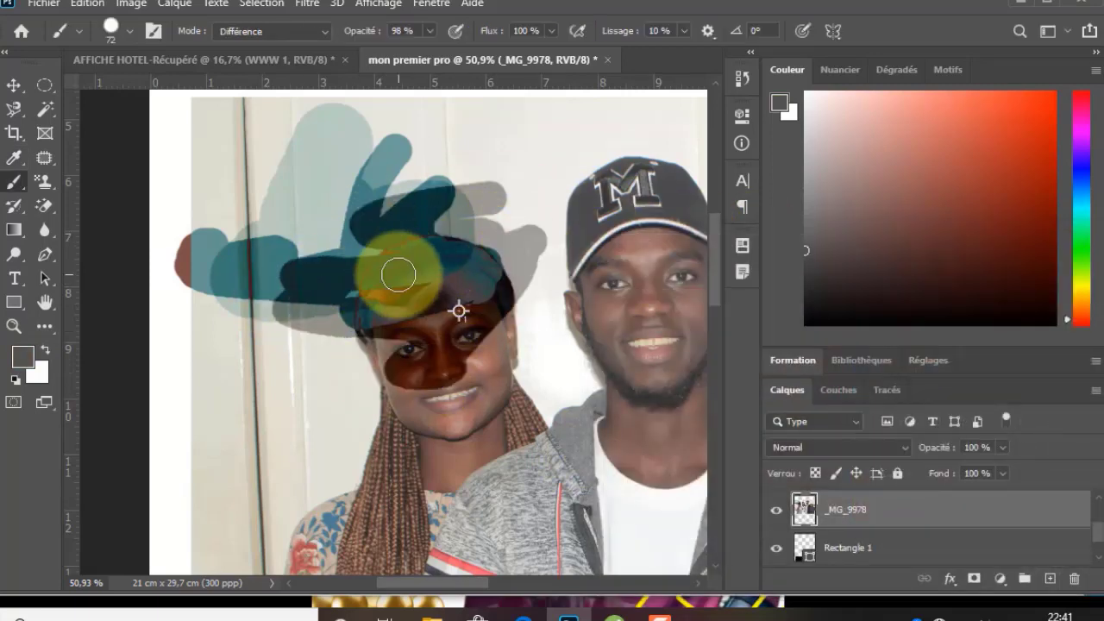
# Review the Brush tool variants and undo all the brush strokes over the wall and the braided woman.
pyautogui.rightClick(15, 185)
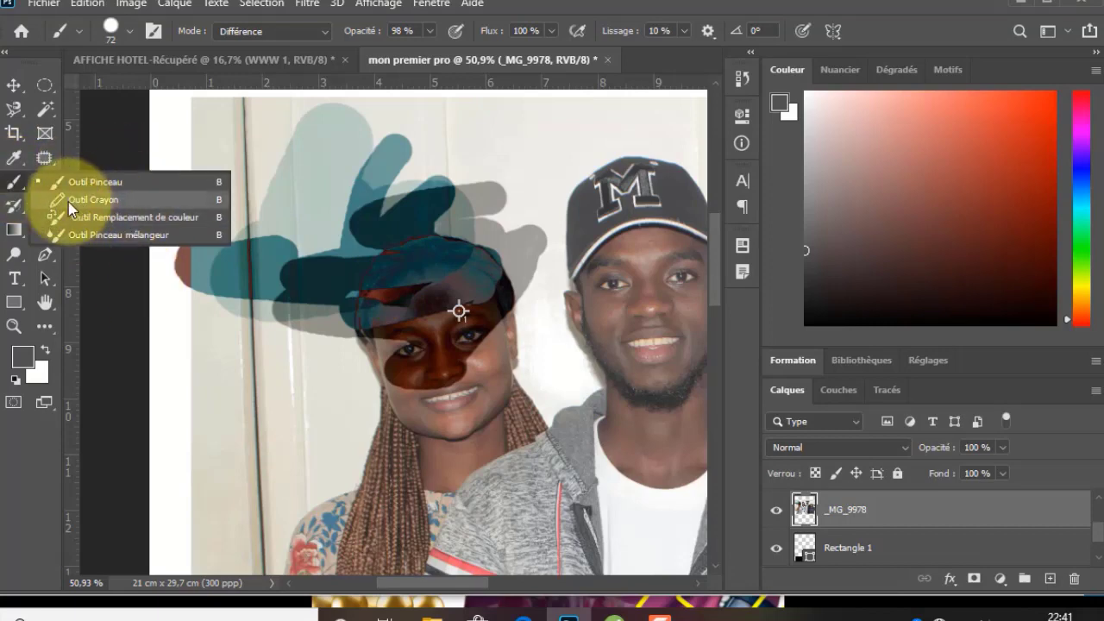
pyautogui.click(17, 184)
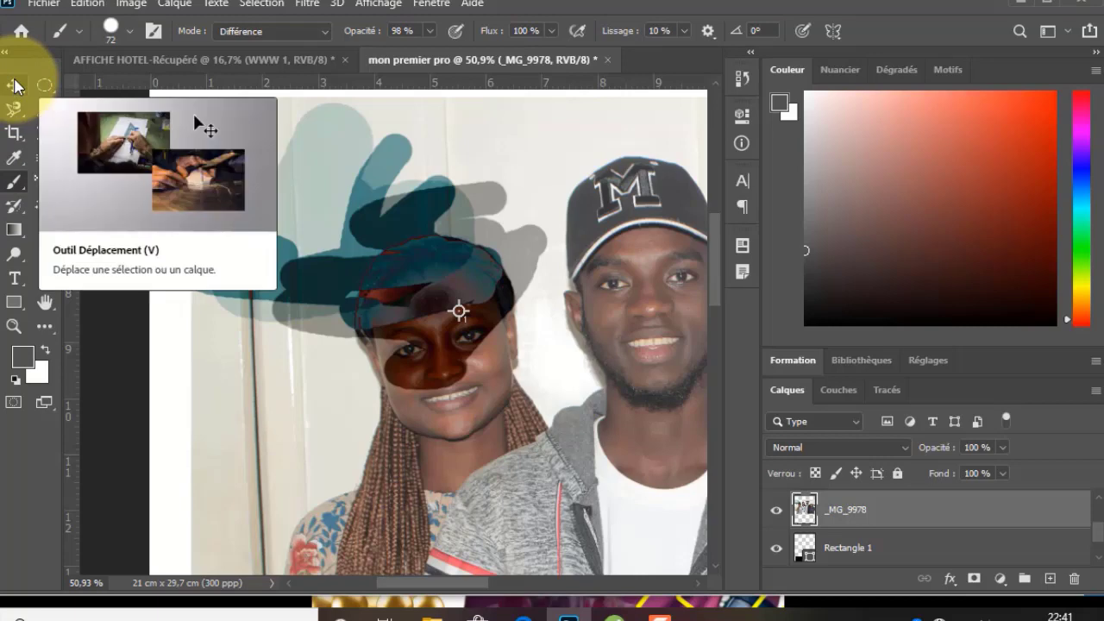
pyautogui.hotkey('ctrl', 'z')
pyautogui.hotkey('ctrl', 'z')
pyautogui.hotkey('ctrl', 'z')
pyautogui.hotkey('ctrl', 'z')
pyautogui.hotkey('ctrl', 'z')
pyautogui.hotkey('ctrl', 'z')
pyautogui.hotkey('ctrl', 'z')
pyautogui.hotkey('ctrl', 'z')
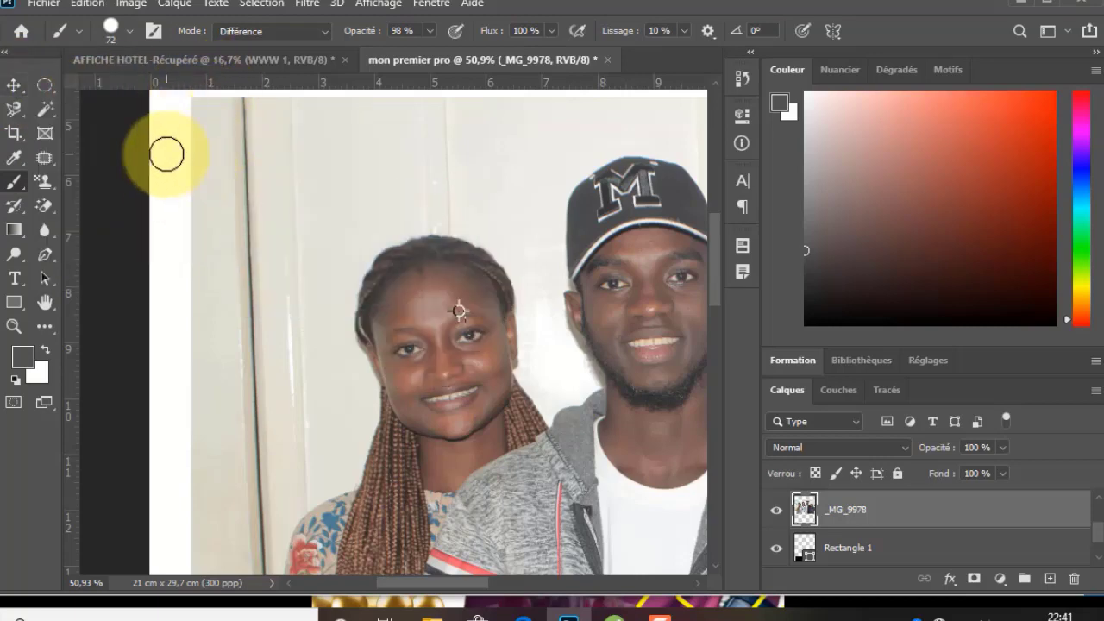
# Use the Clone Stamp tool to paint a copy of the braided woman's head and braids onto the wall beside her.
pyautogui.click(48, 188)
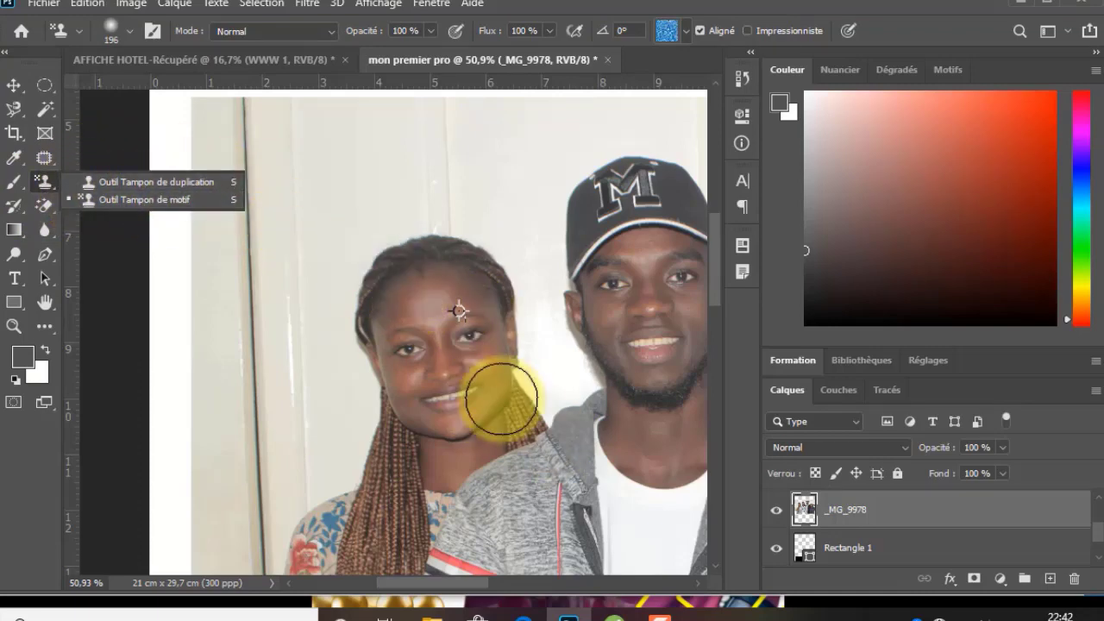
pyautogui.click(156, 183)
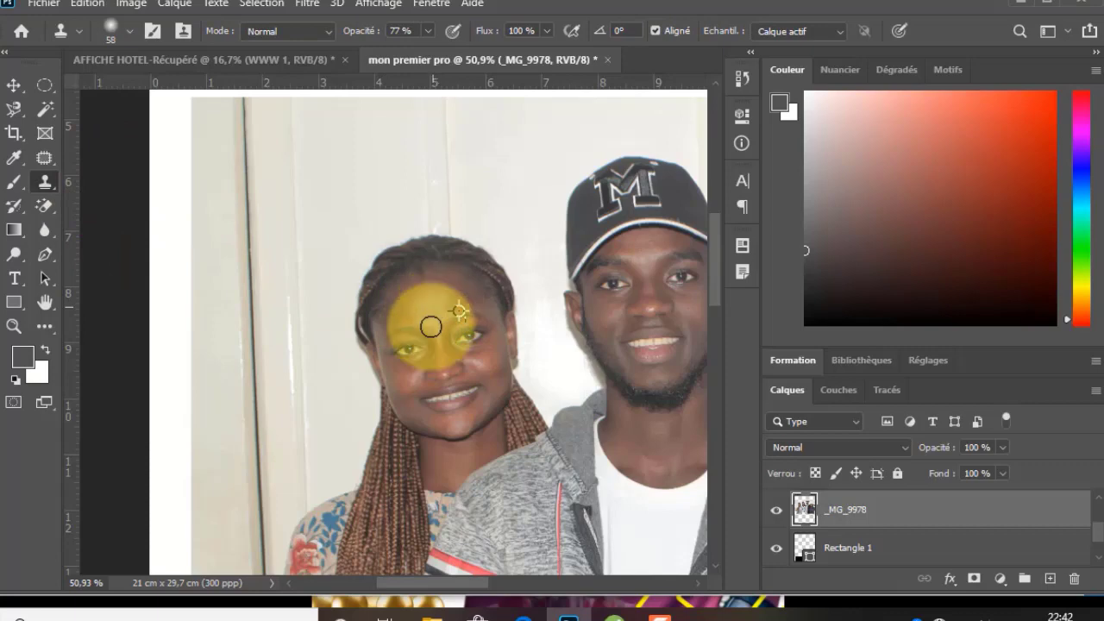
pyautogui.scroll(-3, 430, 311)
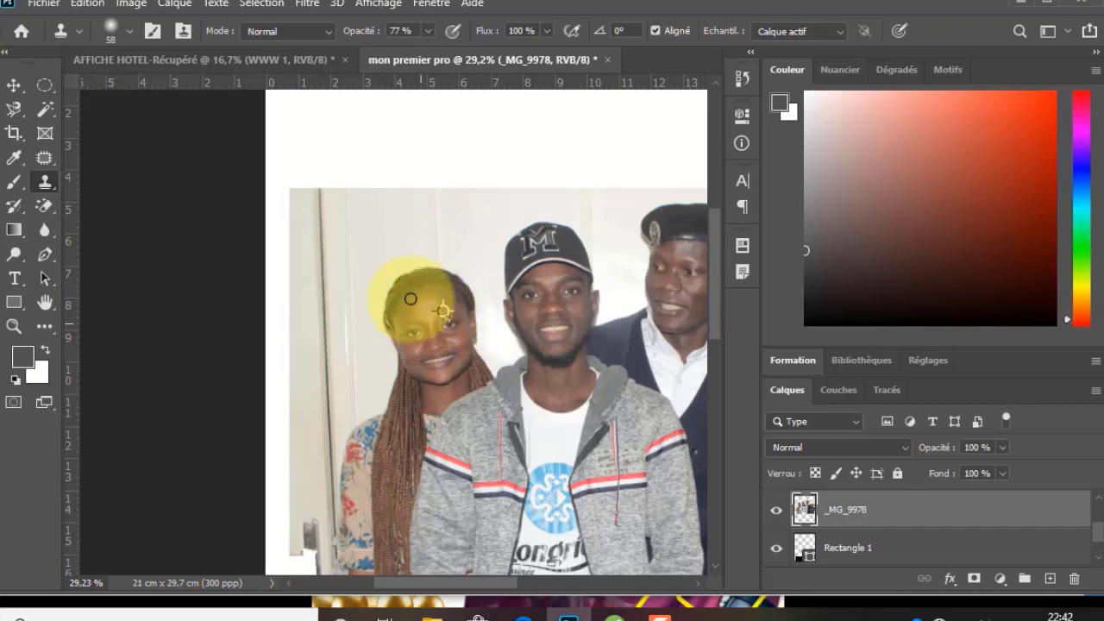
pyautogui.moveTo(346, 339)
pyautogui.mouseDown()
pyautogui.moveTo(363, 314)
pyautogui.moveTo(363, 361)
pyautogui.moveTo(348, 295)
pyautogui.moveTo(338, 383)
pyautogui.moveTo(351, 298)
pyautogui.mouseUp()
pyautogui.moveTo(344, 260)
pyautogui.mouseDown()
pyautogui.moveTo(314, 290)
pyautogui.moveTo(314, 259)
pyautogui.moveTo(333, 282)
pyautogui.moveTo(321, 292)
pyautogui.moveTo(327, 309)
pyautogui.moveTo(316, 280)
pyautogui.moveTo(295, 311)
pyautogui.moveTo(335, 266)
pyautogui.moveTo(296, 271)
pyautogui.moveTo(287, 292)
pyautogui.moveTo(304, 337)
pyautogui.moveTo(315, 357)
pyautogui.moveTo(327, 337)
pyautogui.moveTo(302, 323)
pyautogui.moveTo(329, 336)
pyautogui.moveTo(349, 367)
pyautogui.moveTo(306, 329)
pyautogui.moveTo(307, 295)
pyautogui.moveTo(337, 240)
pyautogui.moveTo(316, 255)
pyautogui.moveTo(387, 259)
pyautogui.moveTo(390, 365)
pyautogui.moveTo(284, 354)
pyautogui.moveTo(299, 325)
pyautogui.moveTo(294, 281)
pyautogui.moveTo(305, 391)
pyautogui.moveTo(317, 268)
pyautogui.moveTo(289, 264)
pyautogui.moveTo(322, 257)
pyautogui.moveTo(305, 242)
pyautogui.moveTo(339, 252)
pyautogui.moveTo(288, 247)
pyautogui.moveTo(333, 247)
pyautogui.moveTo(433, 346)
pyautogui.moveTo(417, 317)
pyautogui.mouseUp()
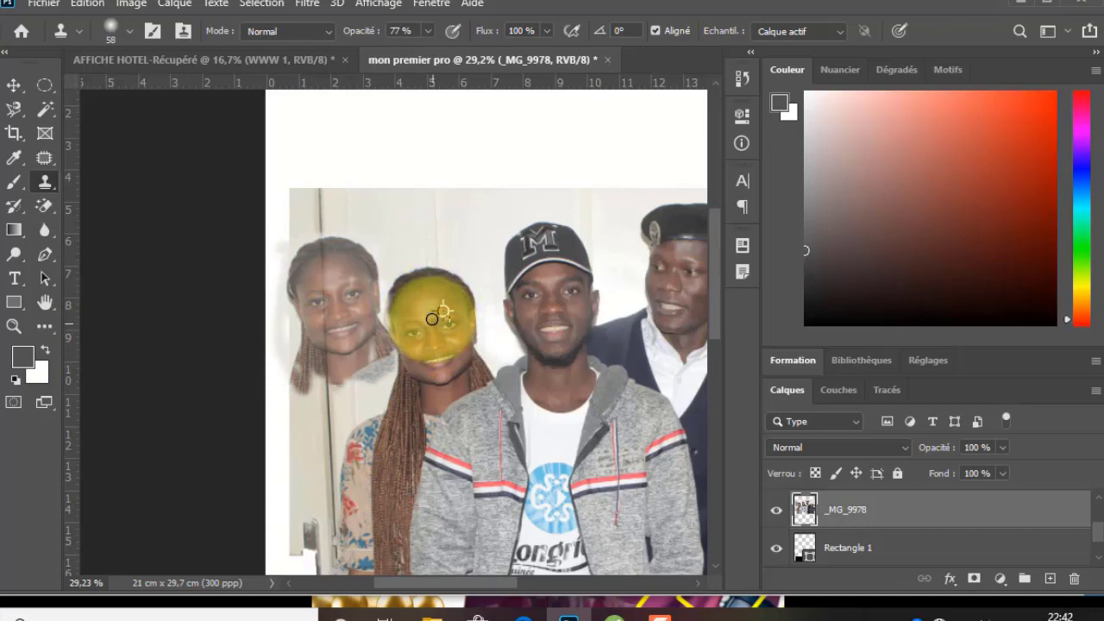
pyautogui.moveTo(433, 320)
pyautogui.mouseDown()
pyautogui.moveTo(470, 259)
pyautogui.moveTo(340, 220)
pyautogui.moveTo(340, 357)
pyautogui.moveTo(344, 337)
pyautogui.moveTo(351, 370)
pyautogui.moveTo(363, 365)
pyautogui.moveTo(325, 381)
pyautogui.moveTo(293, 370)
pyautogui.moveTo(325, 393)
pyautogui.moveTo(339, 387)
pyautogui.moveTo(288, 381)
pyautogui.moveTo(282, 300)
pyautogui.moveTo(313, 392)
pyautogui.moveTo(339, 342)
pyautogui.moveTo(293, 314)
pyautogui.moveTo(350, 378)
pyautogui.moveTo(338, 386)
pyautogui.moveTo(390, 352)
pyautogui.moveTo(331, 261)
pyautogui.mouseUp()
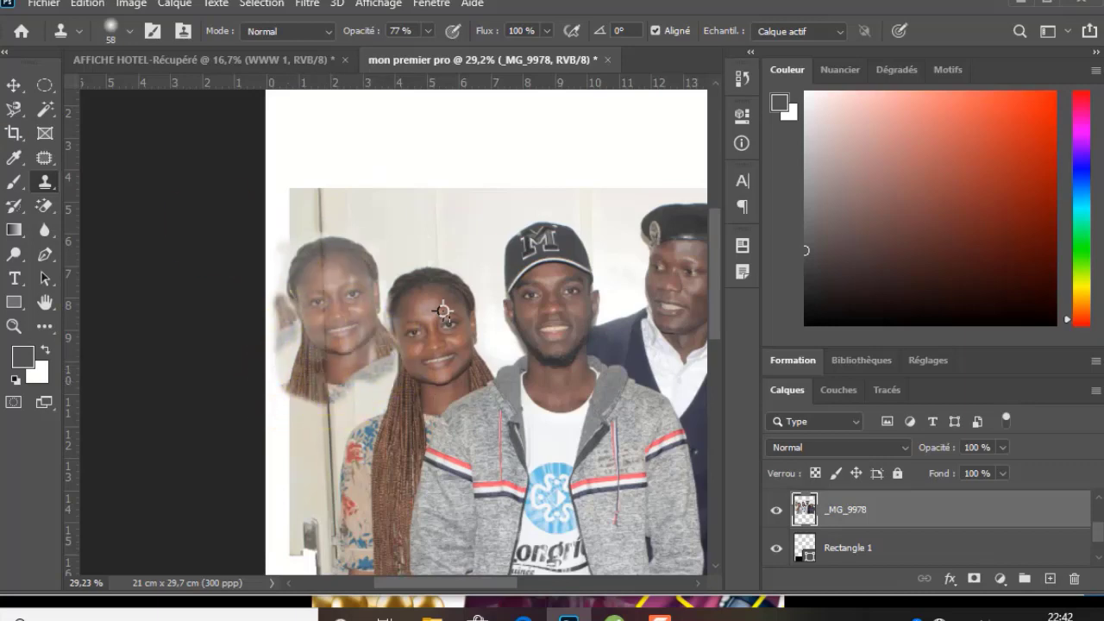
# Paint the first Arbres leaf pattern above the braided woman and her copy with the Pattern Stamp tool.
pyautogui.click(54, 190)
pyautogui.moveTo(55, 186)
pyautogui.mouseDown()
pyautogui.moveTo(182, 205)
pyautogui.moveTo(145, 209)
pyautogui.moveTo(175, 202)
pyautogui.mouseUp()
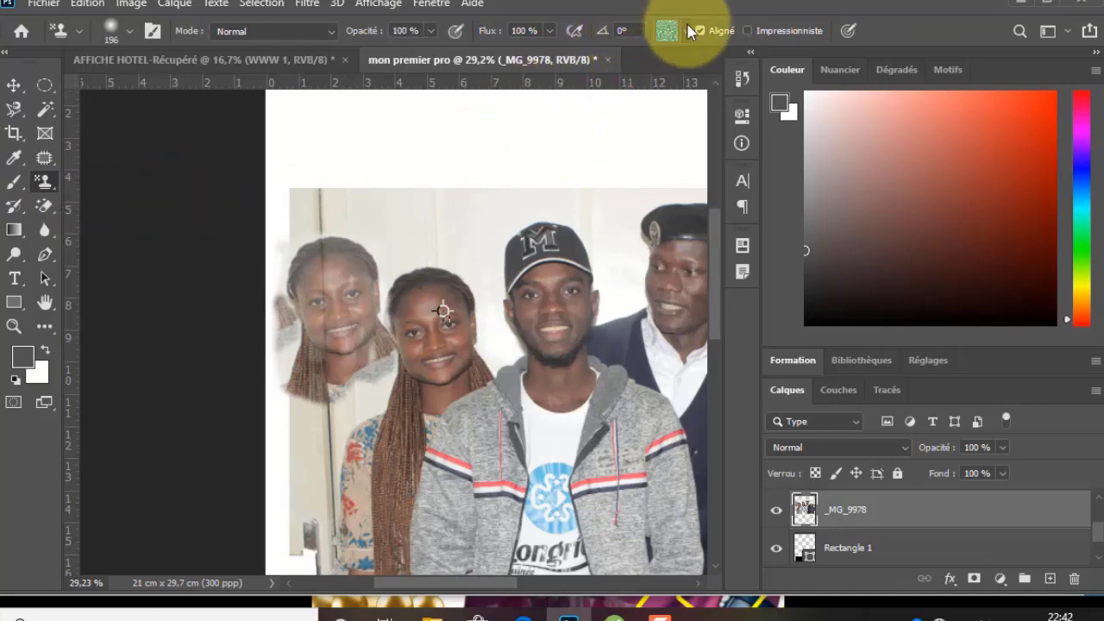
pyautogui.click(687, 31)
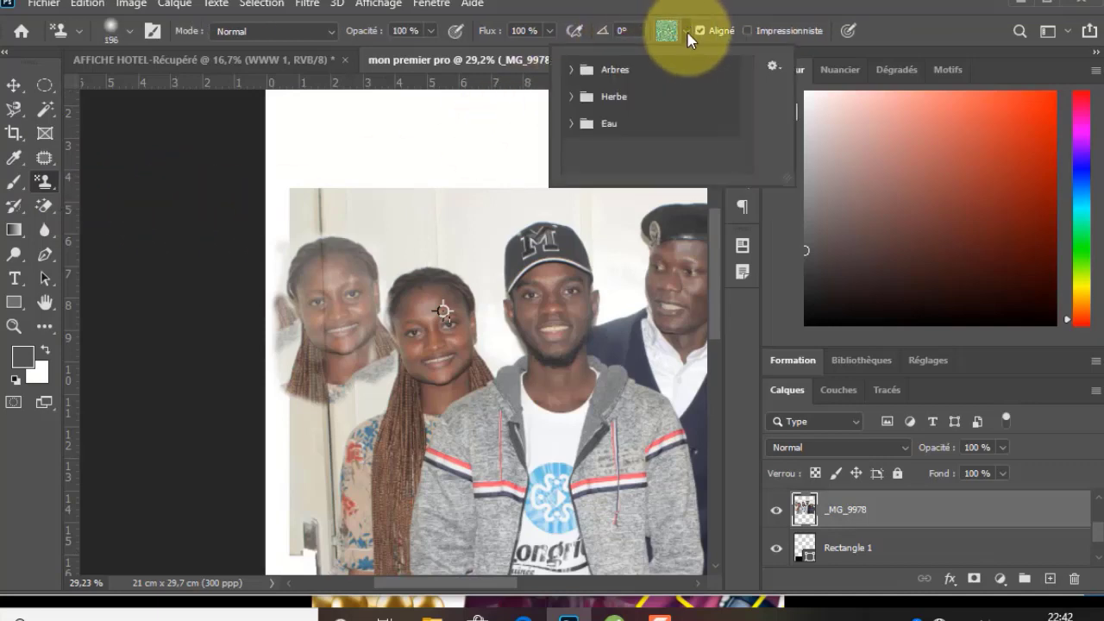
pyautogui.click(572, 70)
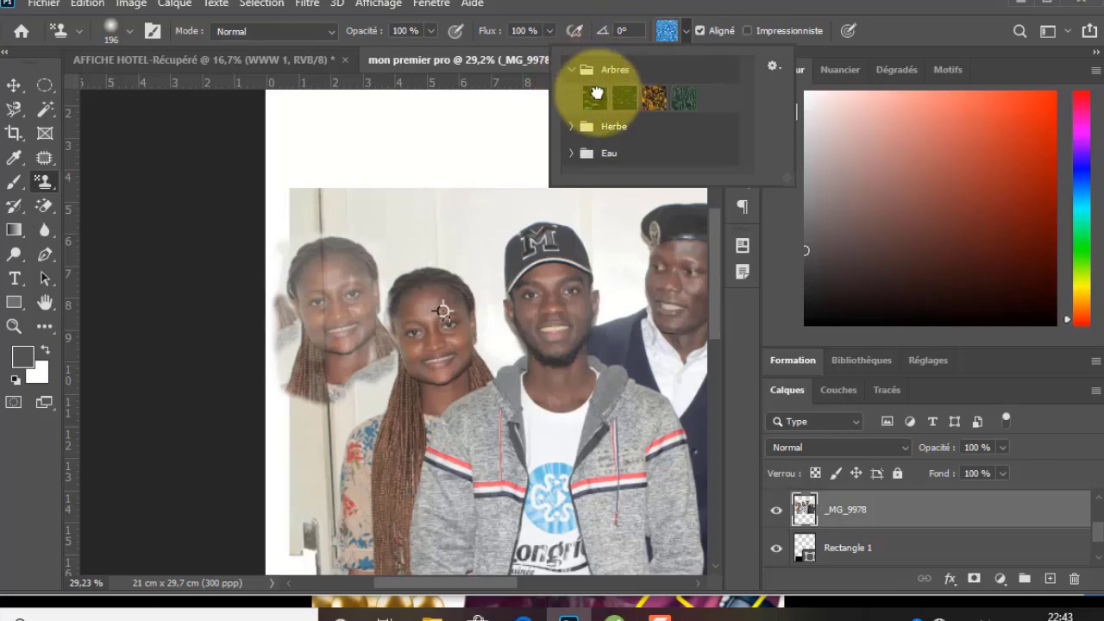
pyautogui.click(595, 93)
pyautogui.moveTo(389, 187)
pyautogui.mouseDown()
pyautogui.moveTo(394, 272)
pyautogui.moveTo(387, 254)
pyautogui.moveTo(316, 226)
pyautogui.moveTo(441, 166)
pyautogui.moveTo(284, 201)
pyautogui.mouseUp()
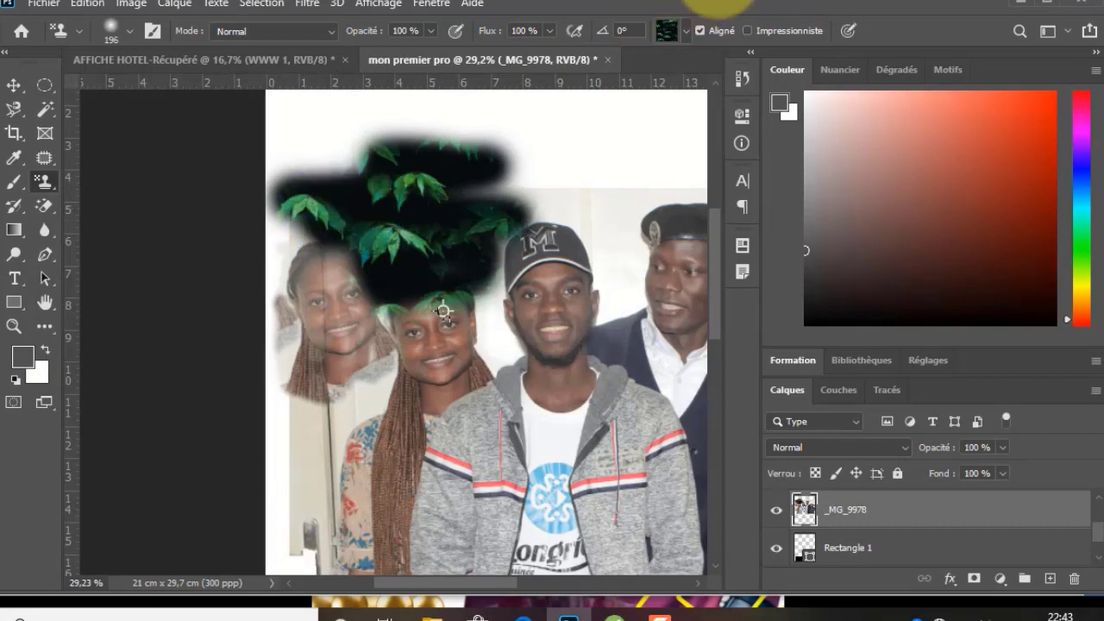
# Paint the first Eau pattern across the leaves and around the cap of the man in the hoodie.
pyautogui.click(683, 30)
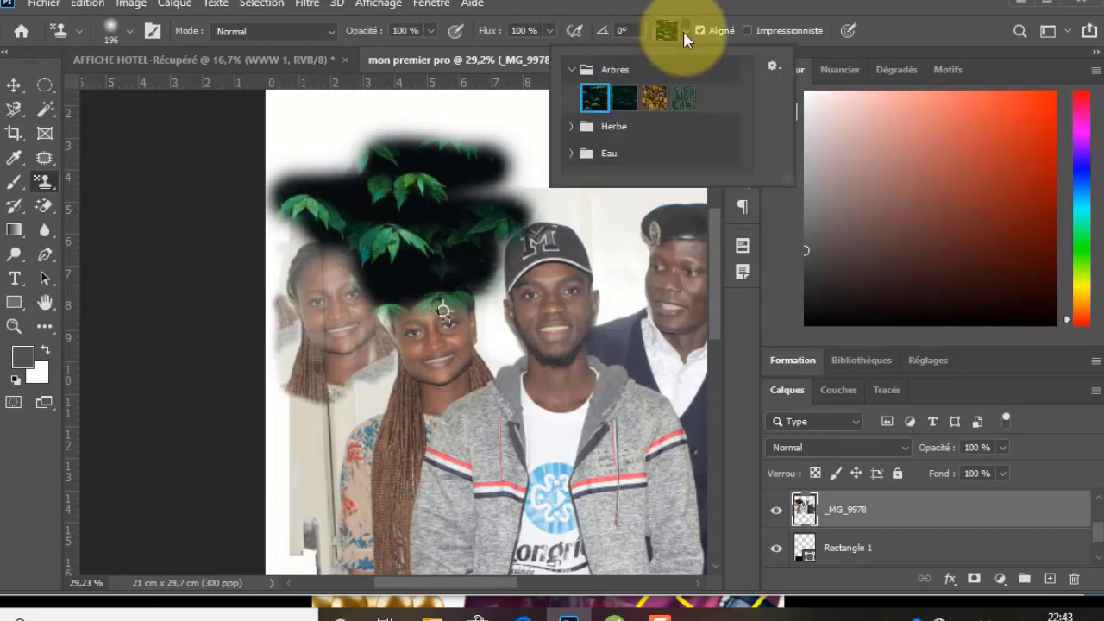
pyautogui.click(599, 154)
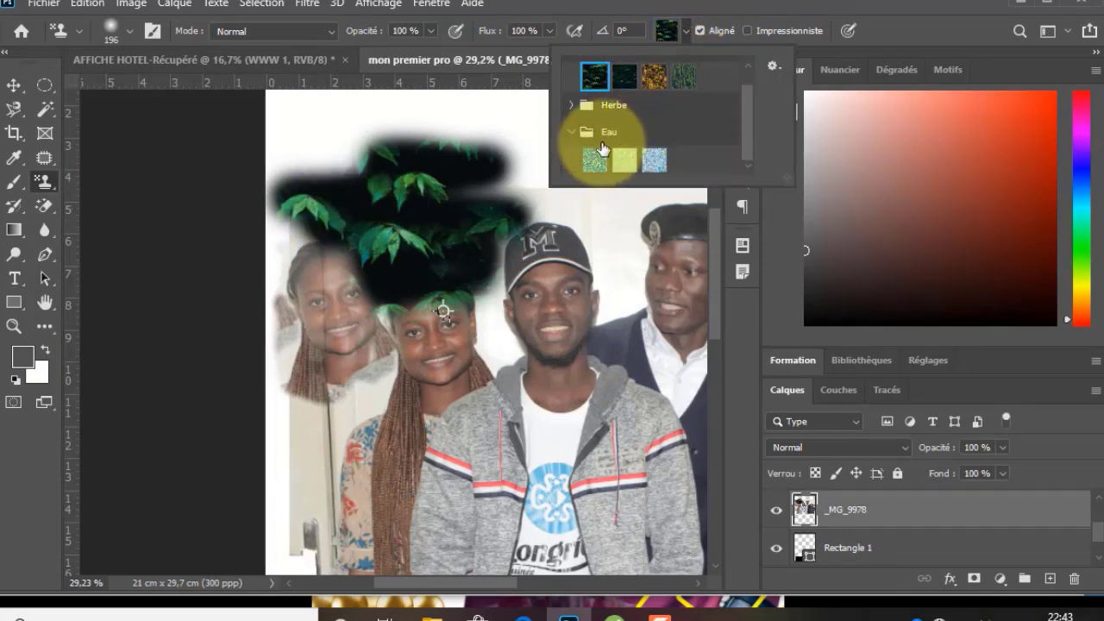
pyautogui.doubleClick(594, 158)
pyautogui.moveTo(604, 246)
pyautogui.mouseDown()
pyautogui.moveTo(654, 166)
pyautogui.moveTo(531, 161)
pyautogui.moveTo(459, 176)
pyautogui.moveTo(508, 148)
pyautogui.moveTo(471, 191)
pyautogui.moveTo(340, 237)
pyautogui.moveTo(389, 212)
pyautogui.moveTo(394, 279)
pyautogui.moveTo(333, 276)
pyautogui.mouseUp()
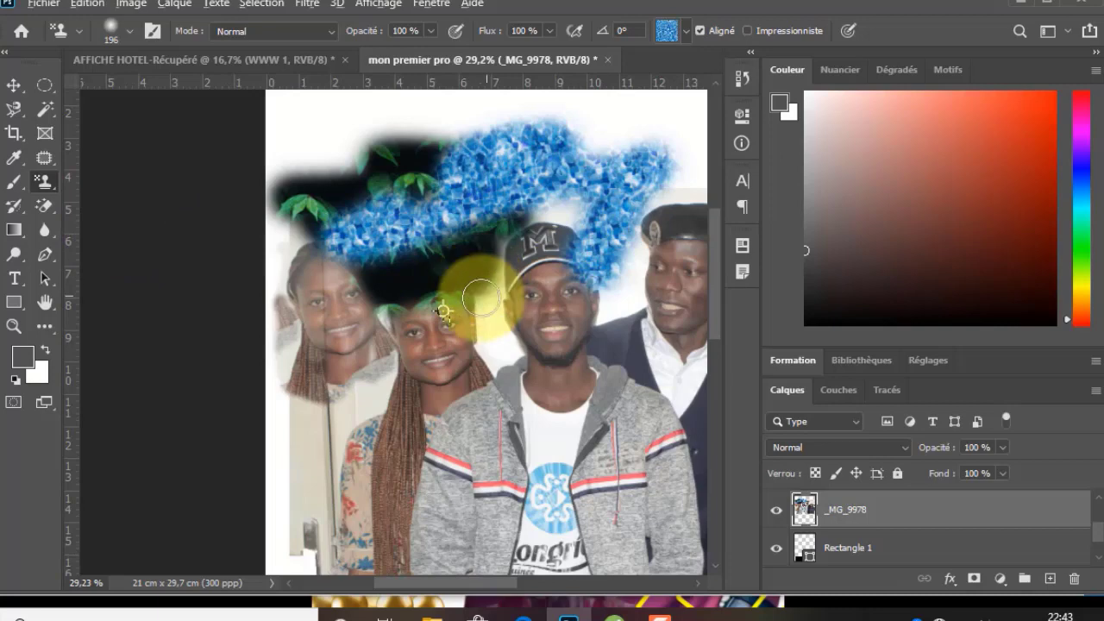
# Cover the full-width band between the group photo and the two rectangles with the blue water pattern.
pyautogui.scroll(-2, 470, 285)
pyautogui.scroll(-1, 460, 301)
pyautogui.scroll(-1, 457, 310)
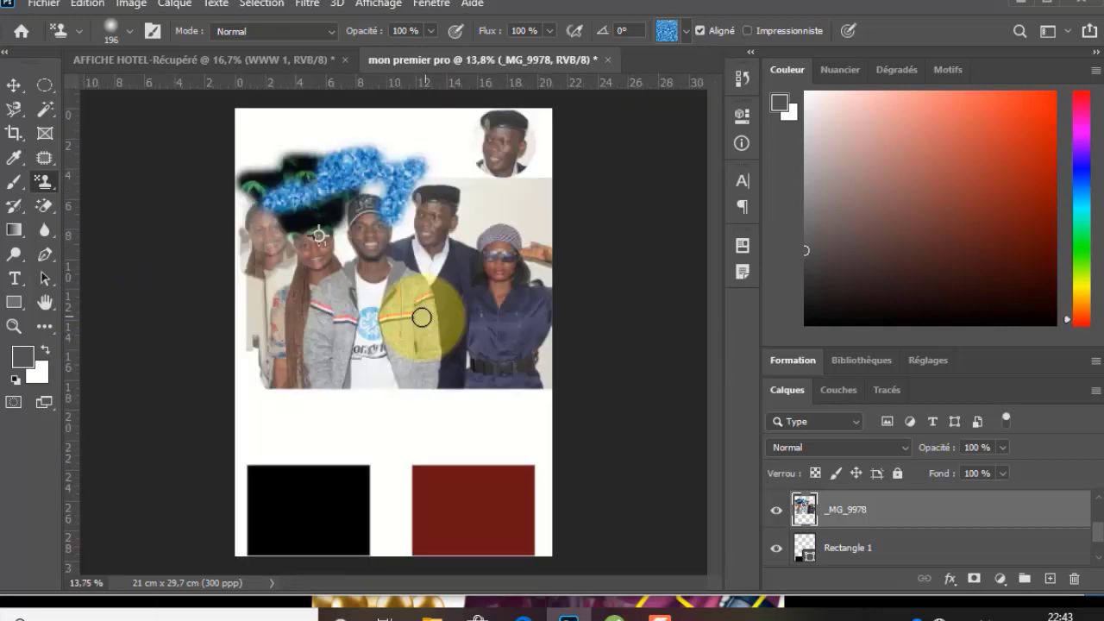
pyautogui.moveTo(437, 422)
pyautogui.mouseDown()
pyautogui.moveTo(358, 400)
pyautogui.moveTo(325, 445)
pyautogui.moveTo(151, 396)
pyautogui.moveTo(280, 430)
pyautogui.moveTo(313, 399)
pyautogui.moveTo(348, 402)
pyautogui.moveTo(301, 386)
pyautogui.moveTo(508, 413)
pyautogui.moveTo(539, 367)
pyautogui.moveTo(538, 437)
pyautogui.moveTo(551, 435)
pyautogui.moveTo(521, 430)
pyautogui.moveTo(621, 401)
pyautogui.moveTo(451, 426)
pyautogui.moveTo(482, 397)
pyautogui.moveTo(517, 416)
pyautogui.moveTo(346, 381)
pyautogui.moveTo(389, 404)
pyautogui.moveTo(303, 380)
pyautogui.moveTo(260, 403)
pyautogui.moveTo(249, 354)
pyautogui.moveTo(235, 368)
pyautogui.moveTo(233, 407)
pyautogui.moveTo(220, 396)
pyautogui.moveTo(287, 486)
pyautogui.moveTo(426, 462)
pyautogui.moveTo(263, 439)
pyautogui.moveTo(376, 462)
pyautogui.moveTo(426, 438)
pyautogui.moveTo(476, 437)
pyautogui.moveTo(566, 378)
pyautogui.moveTo(554, 353)
pyautogui.moveTo(543, 465)
pyautogui.moveTo(334, 460)
pyautogui.moveTo(407, 475)
pyautogui.moveTo(266, 436)
pyautogui.mouseUp()
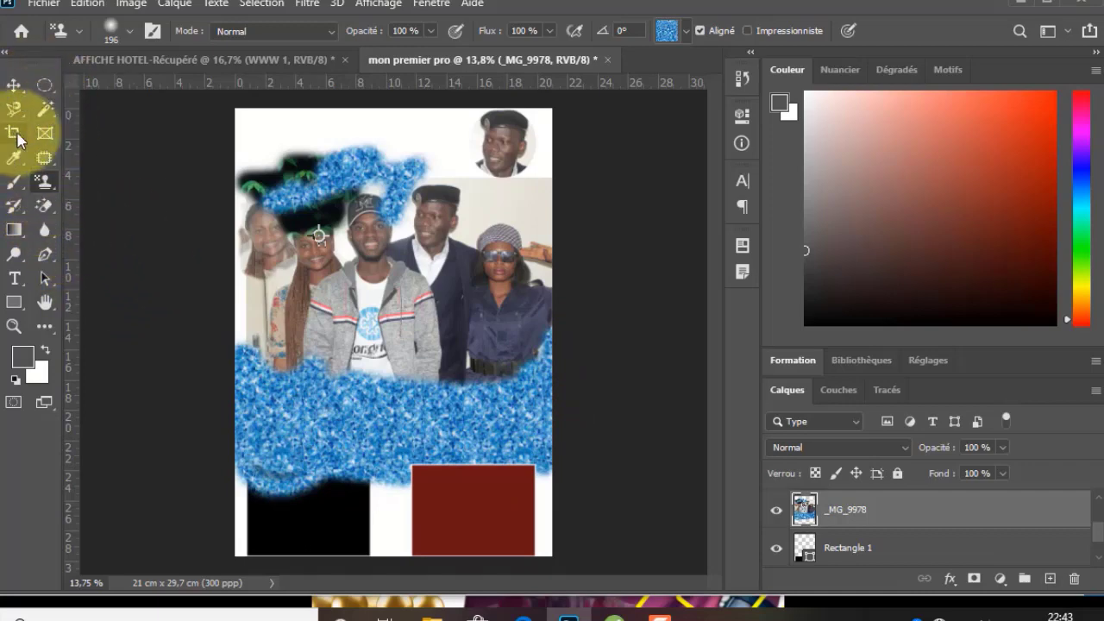
# Review the History Brush variants and erase strokes across the head of the woman in sunglasses with the Eraser tool.
pyautogui.click(23, 208)
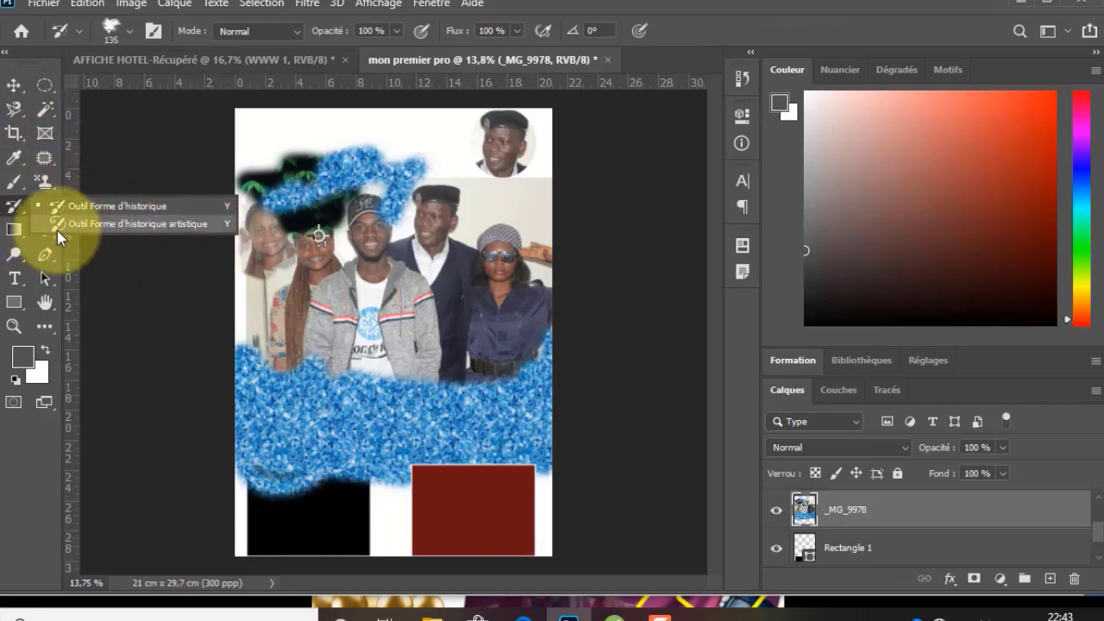
pyautogui.click(54, 206)
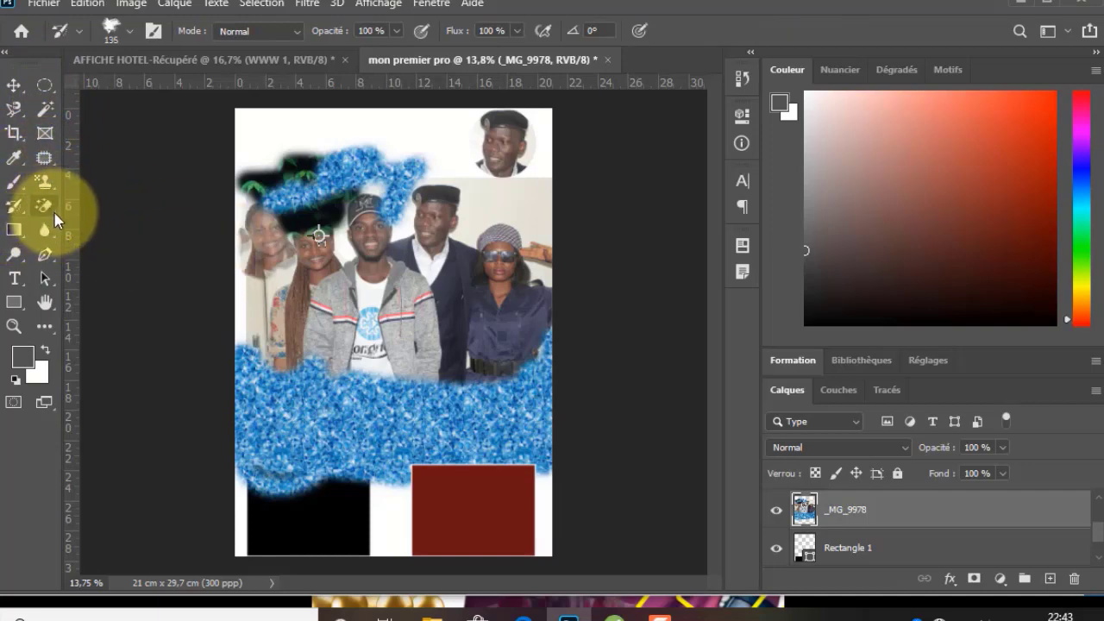
pyautogui.click(54, 219)
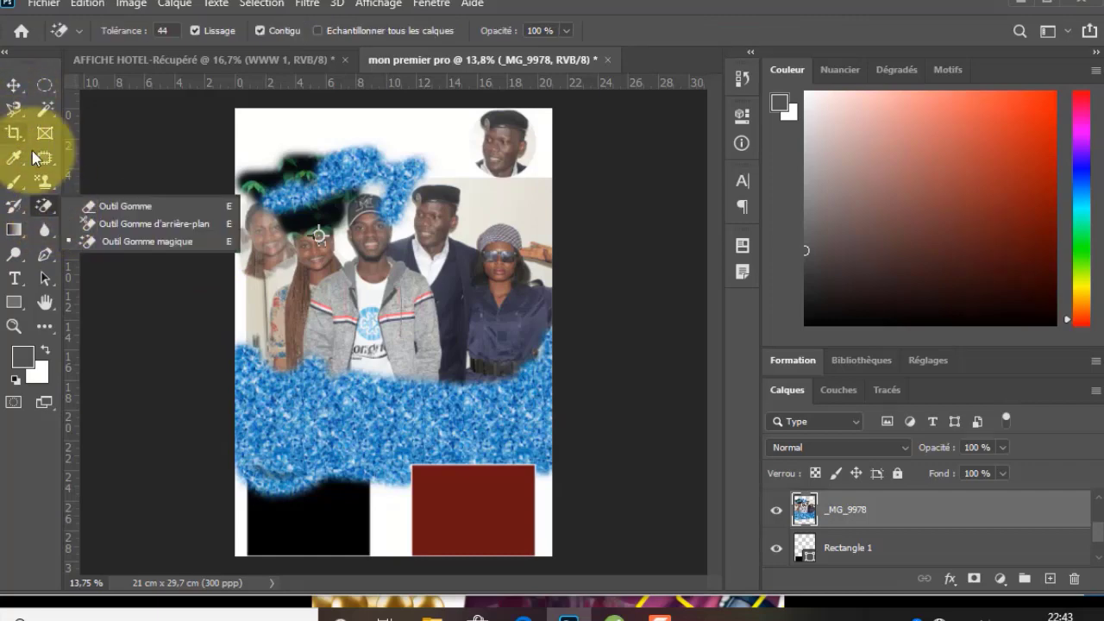
pyautogui.click(91, 209)
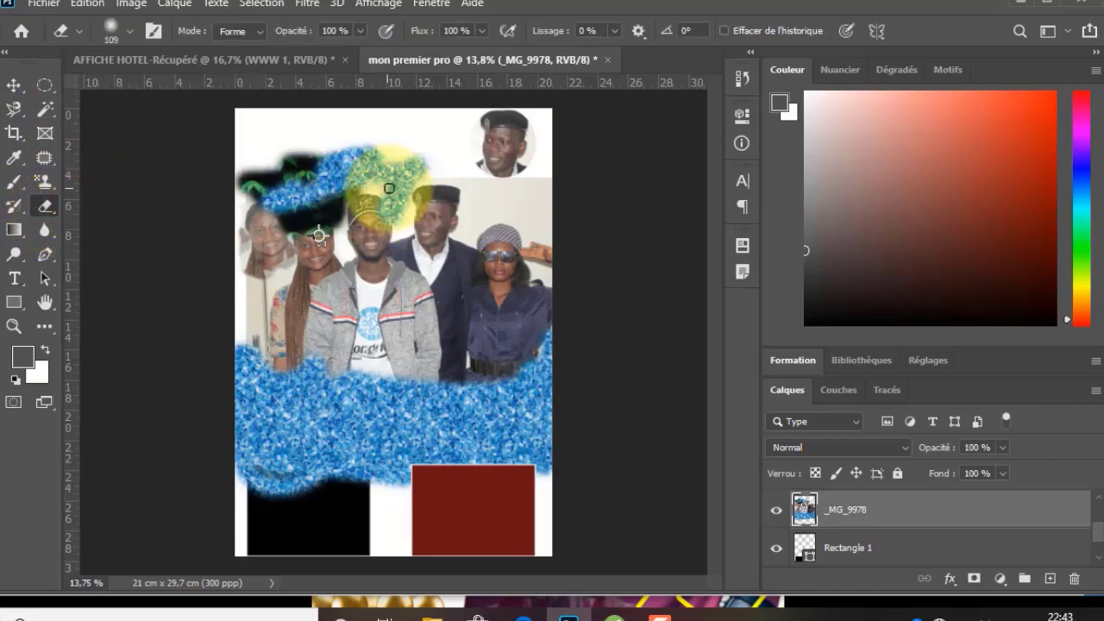
pyautogui.moveTo(448, 270)
pyautogui.mouseDown()
pyautogui.moveTo(481, 250)
pyautogui.moveTo(613, 246)
pyautogui.mouseUp()
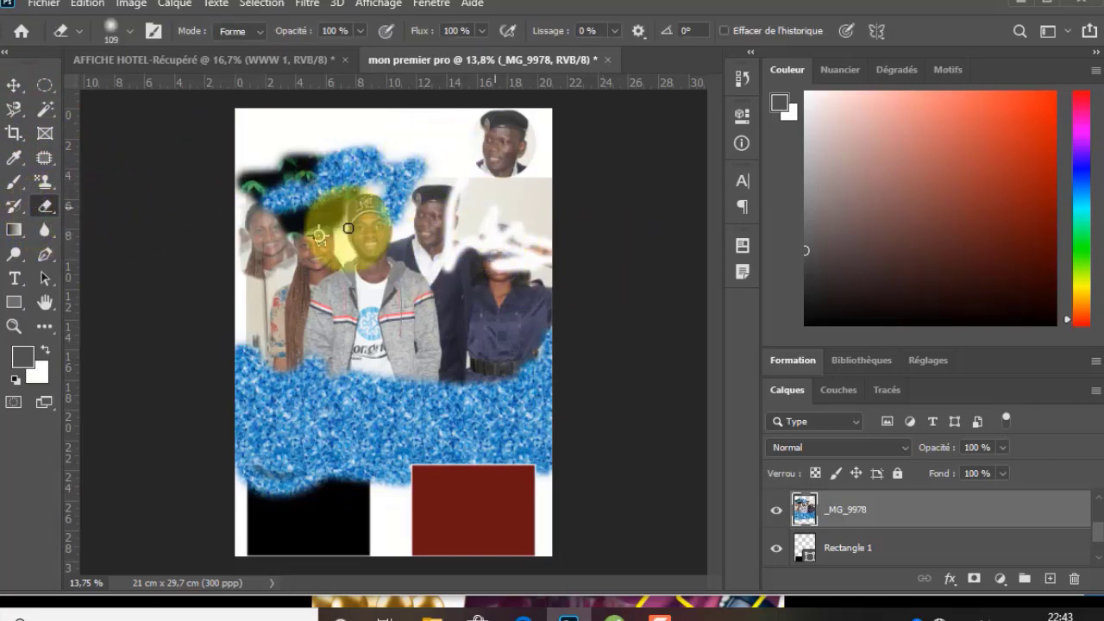
pyautogui.click(46, 207)
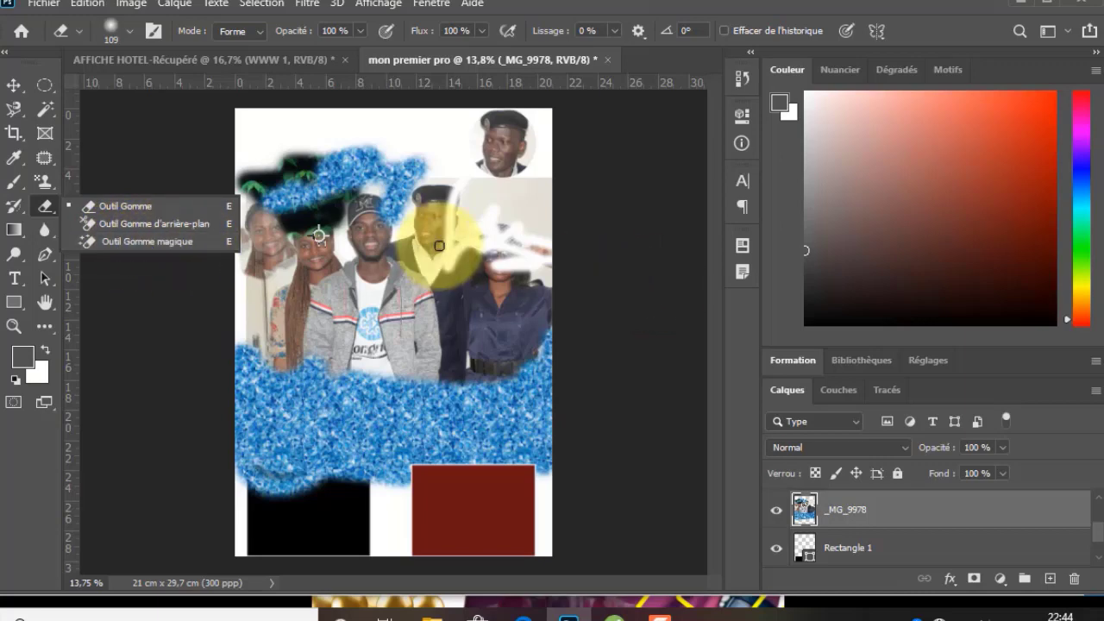
pyautogui.rightClick(936, 509)
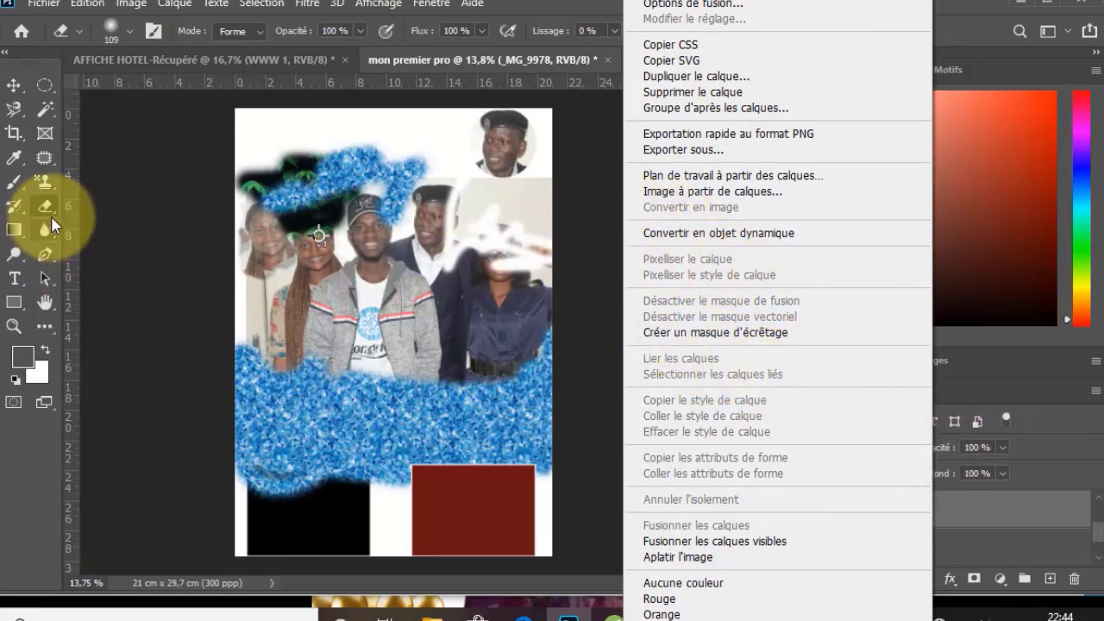
pyautogui.click(1007, 377)
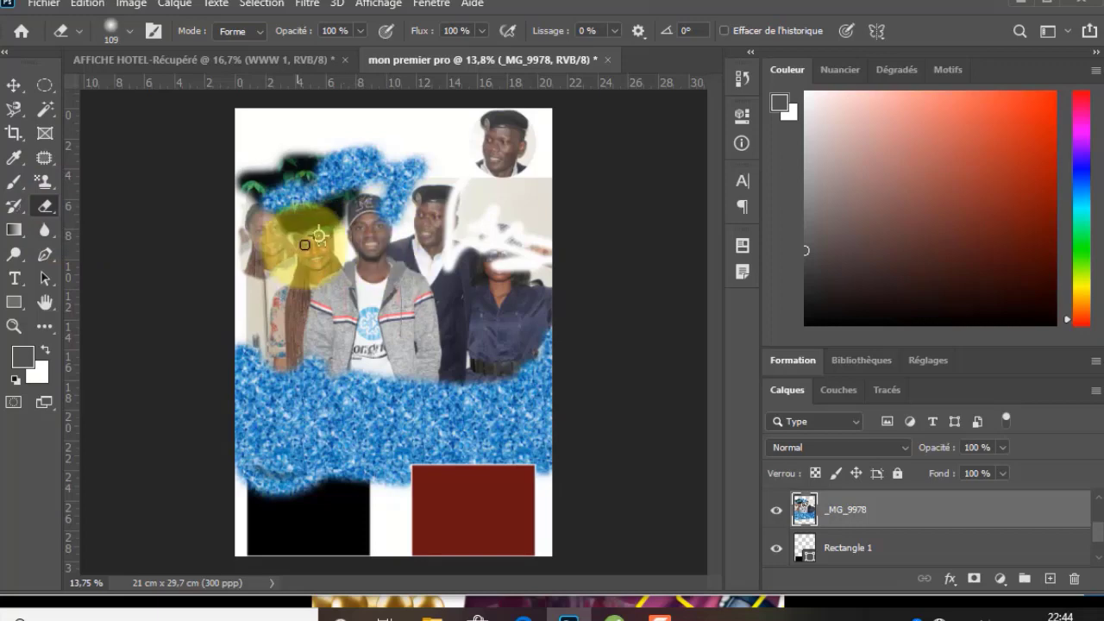
# Place the photo IMG_0719 from the img skes folder across the page as a new layer.
pyautogui.click(13, 85)
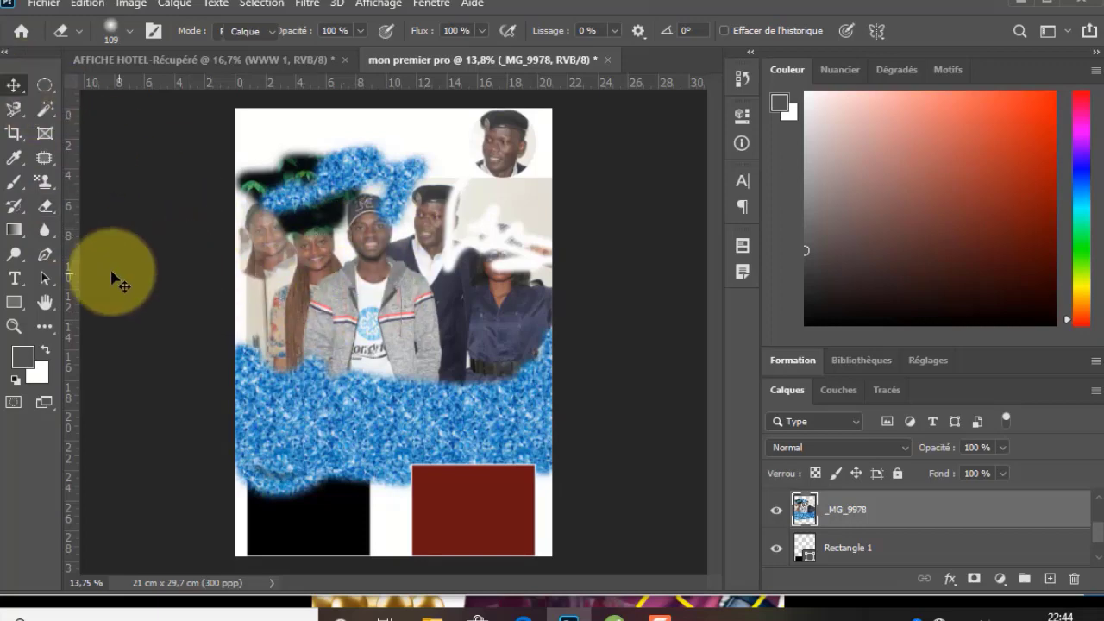
pyautogui.click(417, 618)
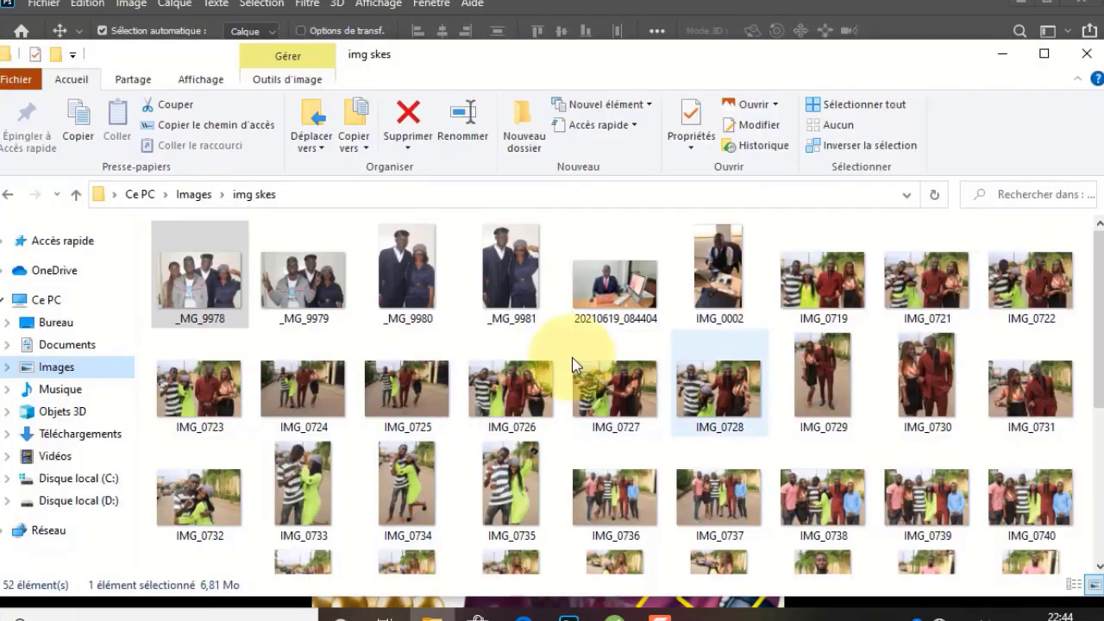
pyautogui.moveTo(825, 293); pyautogui.dragTo(410, 344)
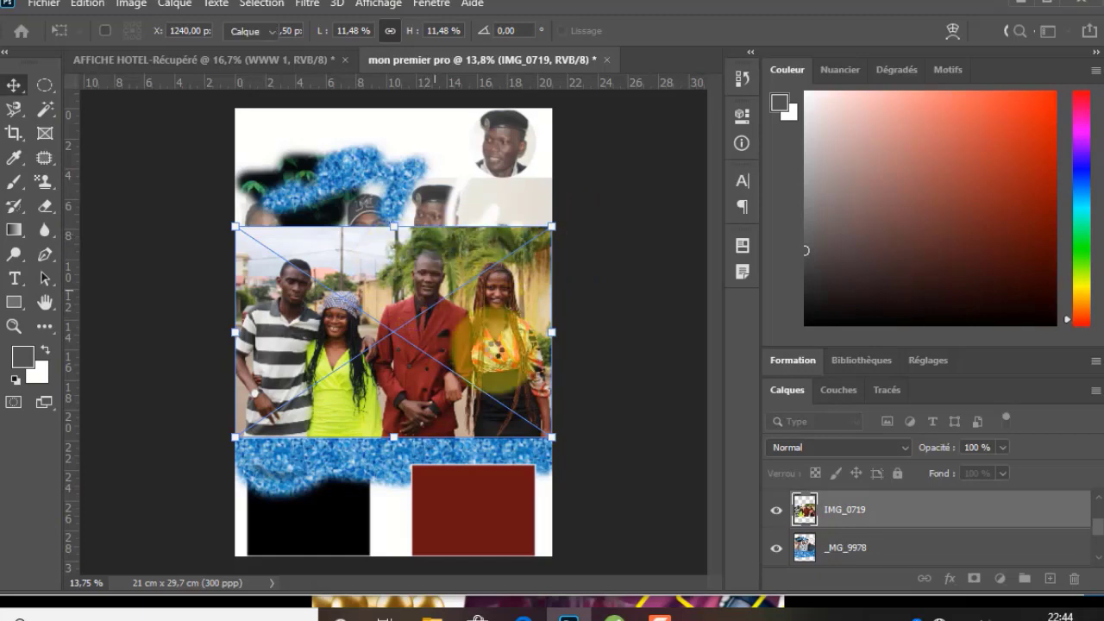
pyautogui.press('Return')
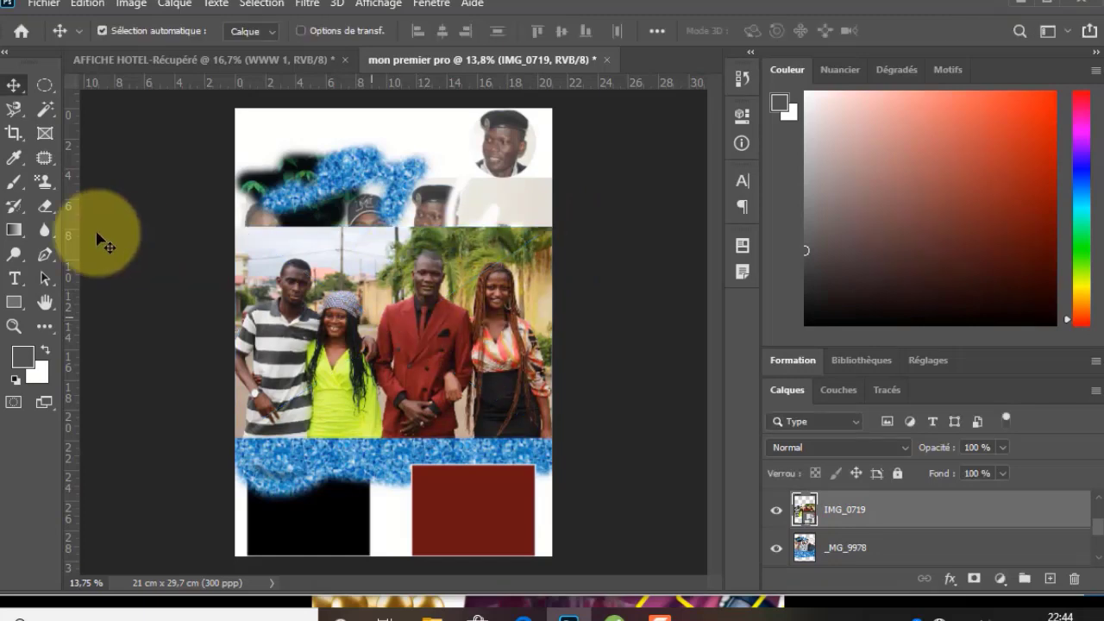
# Switch to the Magic Eraser tool and rasterize the IMG_0719 smart object so it can be erased.
pyautogui.click(53, 212)
pyautogui.moveTo(53, 211)
pyautogui.mouseDown()
pyautogui.moveTo(69, 203)
pyautogui.moveTo(143, 246)
pyautogui.mouseUp()
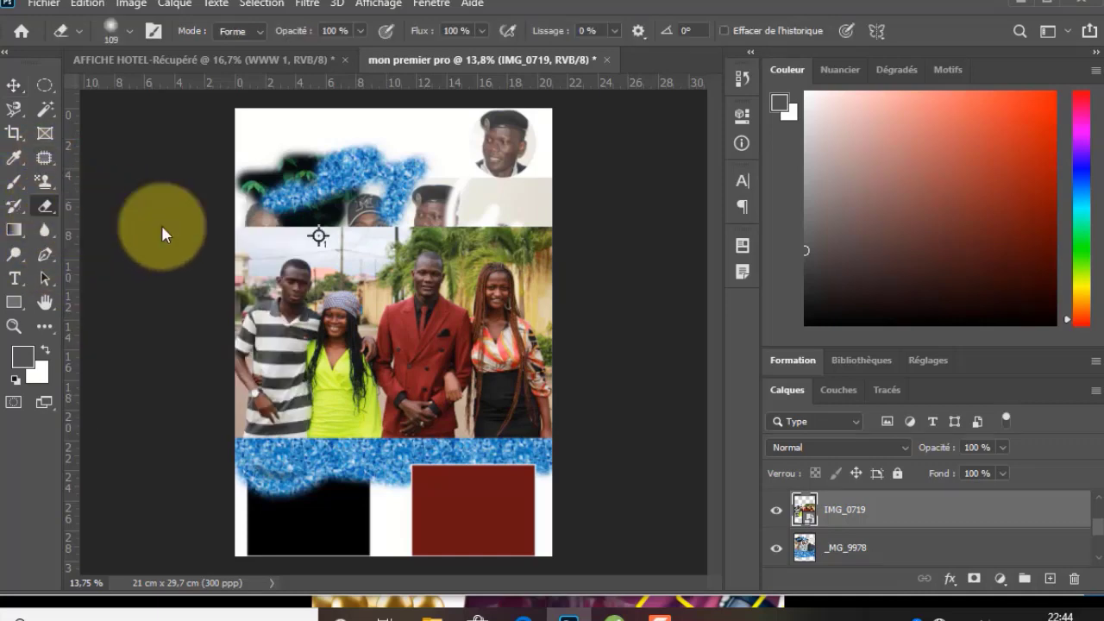
pyautogui.click(377, 283)
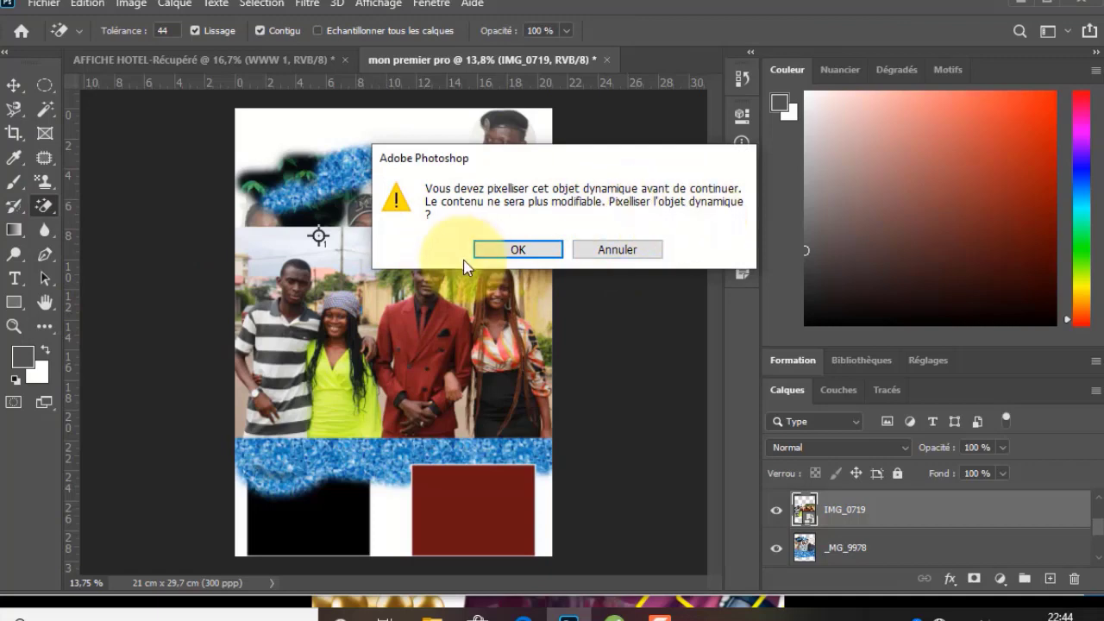
pyautogui.click(517, 249)
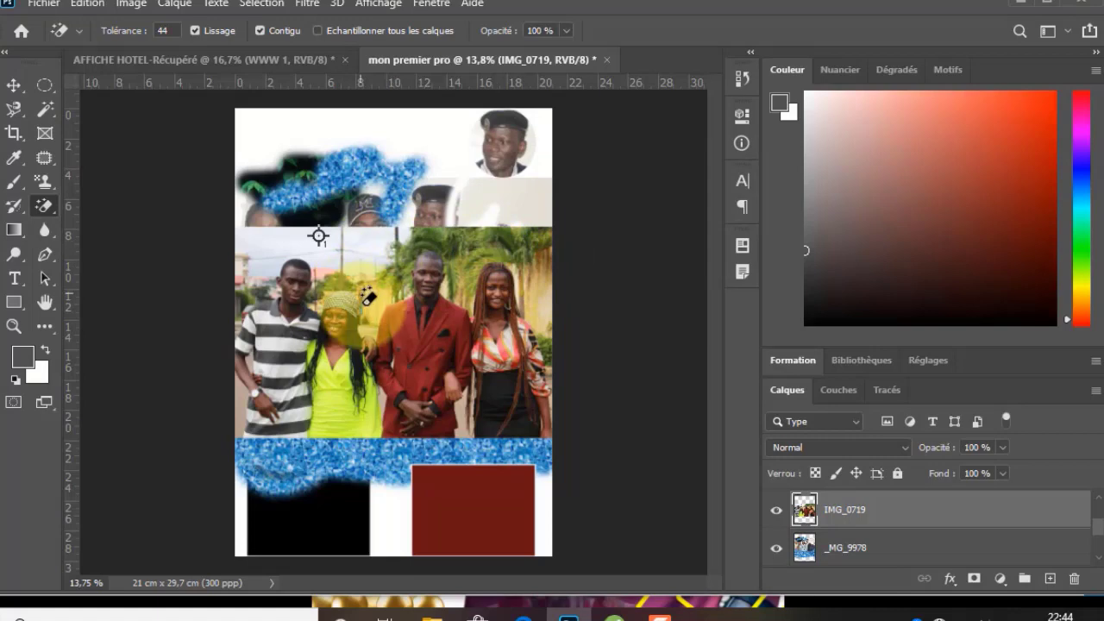
# Erase the yellow walls, the striped-shirt man's hair, background areas above the group and the lime dress with the Magic Eraser.
pyautogui.scroll(2, 302, 281)
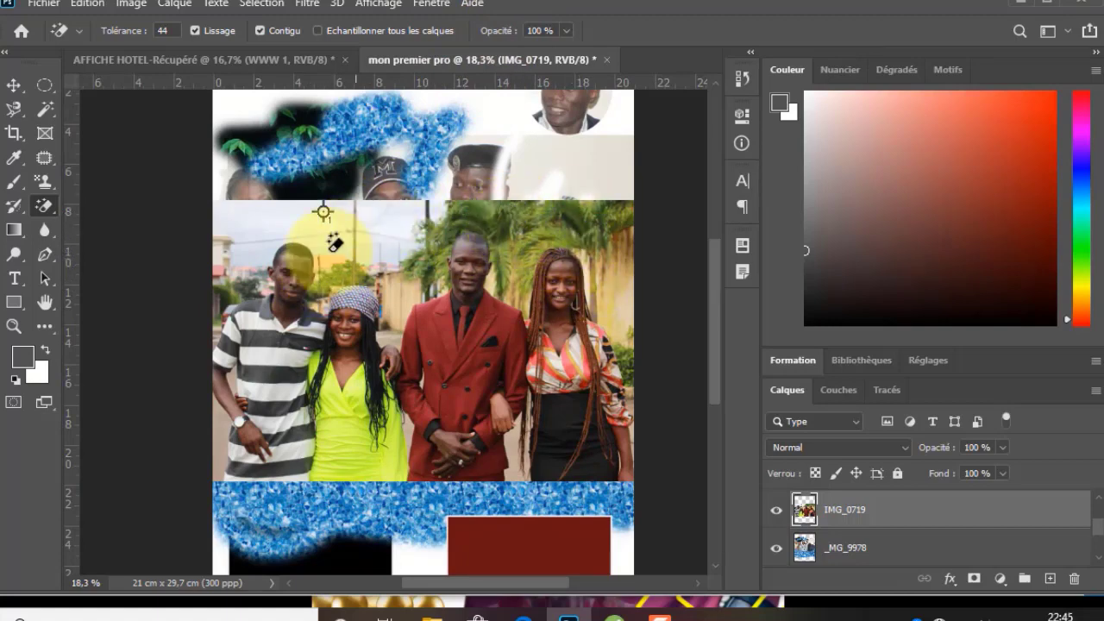
pyautogui.click(390, 280)
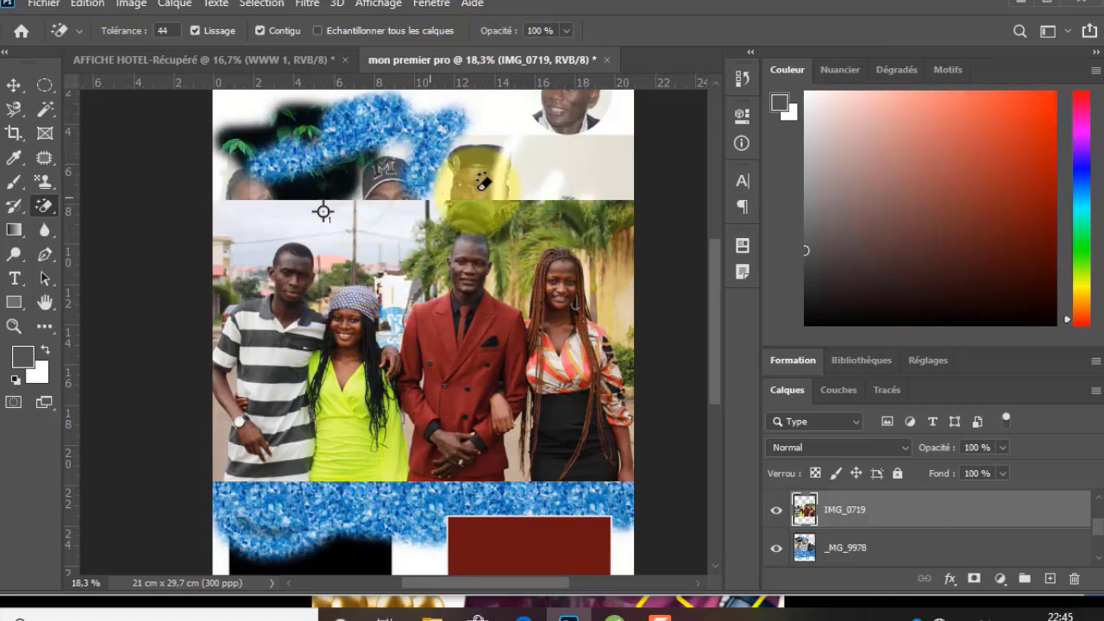
pyautogui.click(612, 271)
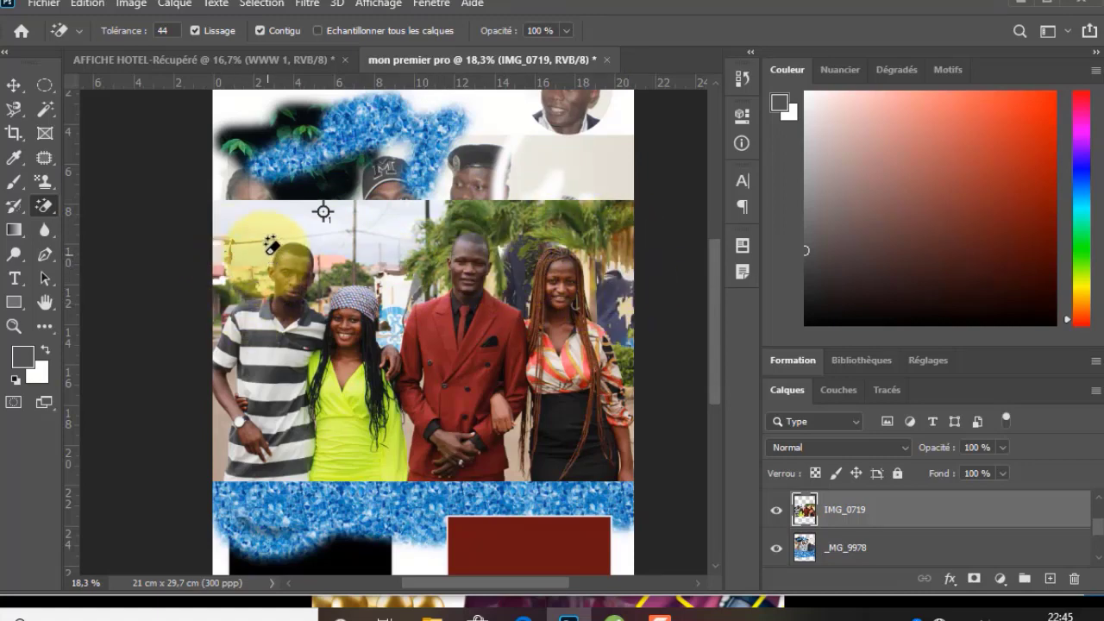
pyautogui.click(305, 245)
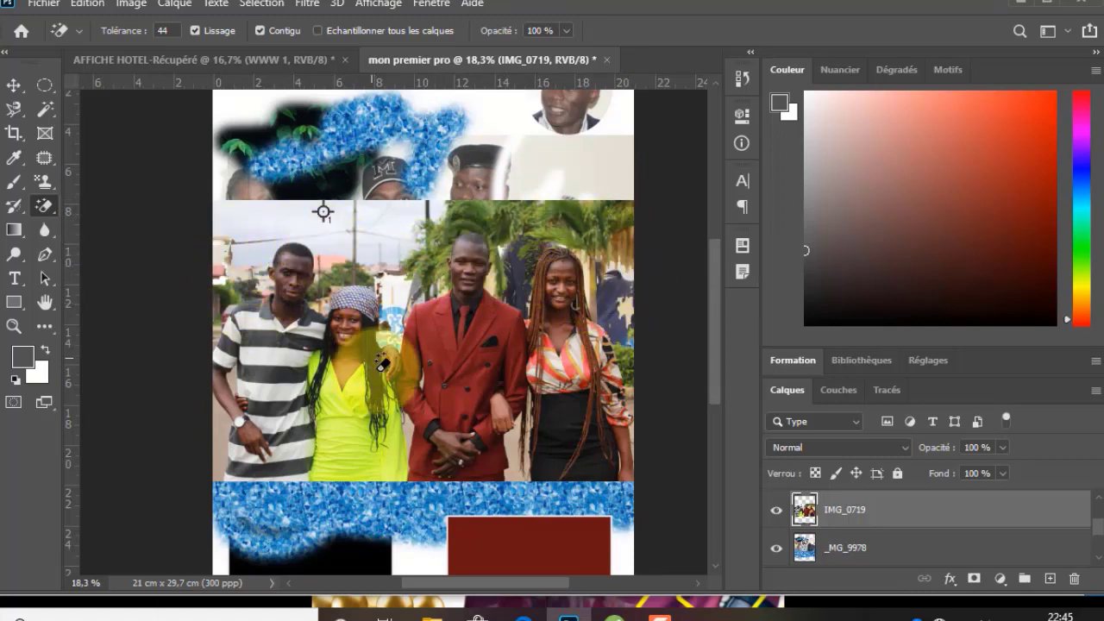
pyautogui.click(384, 234)
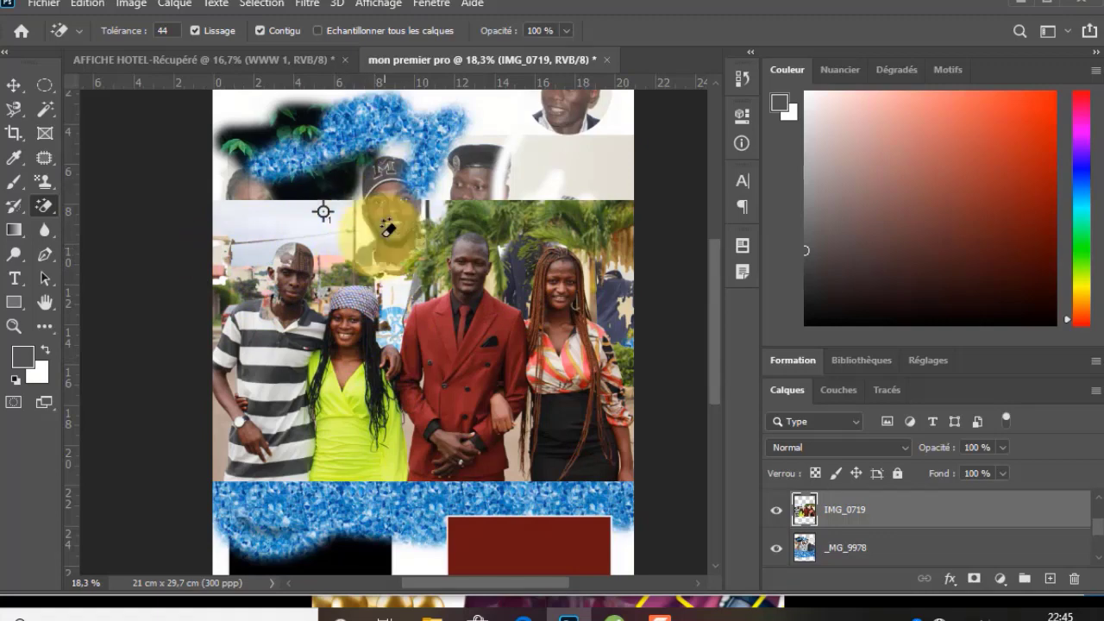
pyautogui.click(517, 214)
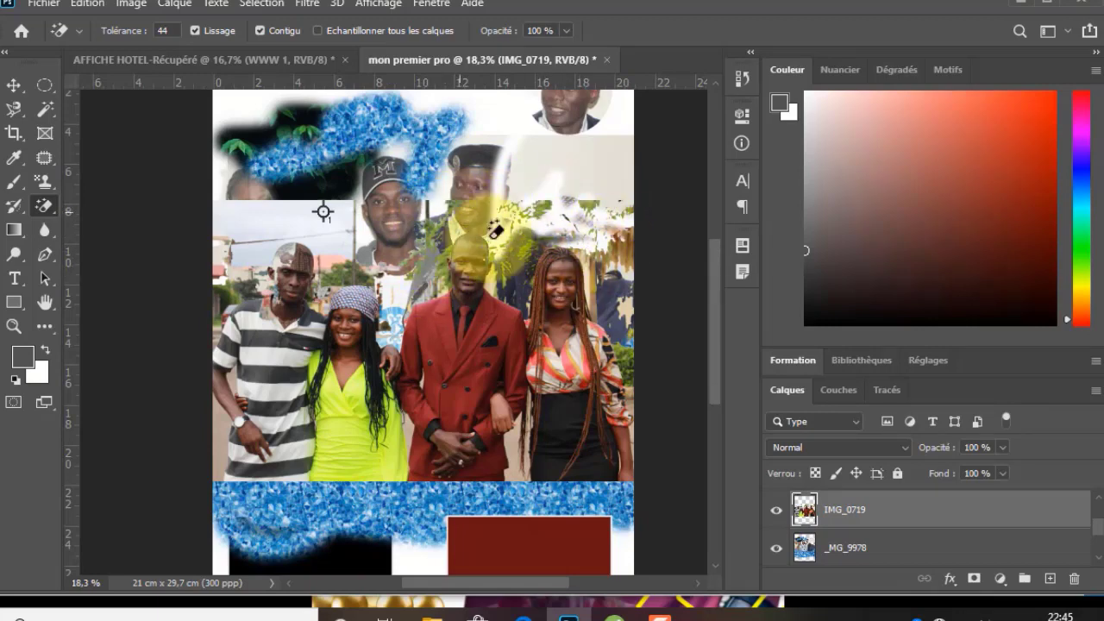
pyautogui.click(341, 427)
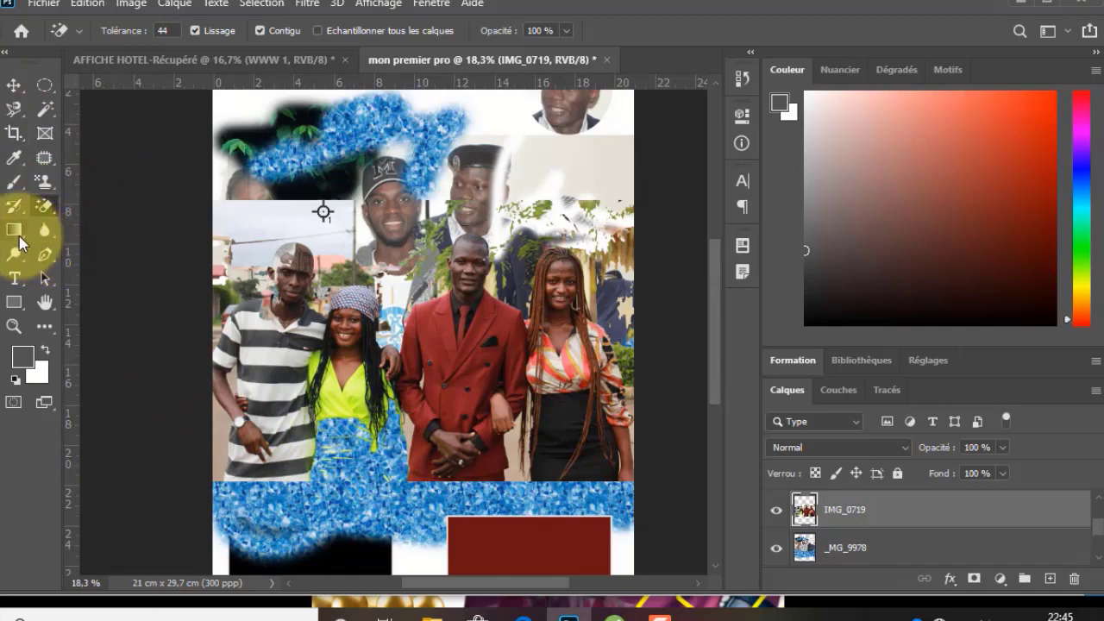
# Select the IMG_0719 and _MG_9978 photo layers together and delete them.
pyautogui.moveTo(24, 240); pyautogui.dragTo(110, 232)
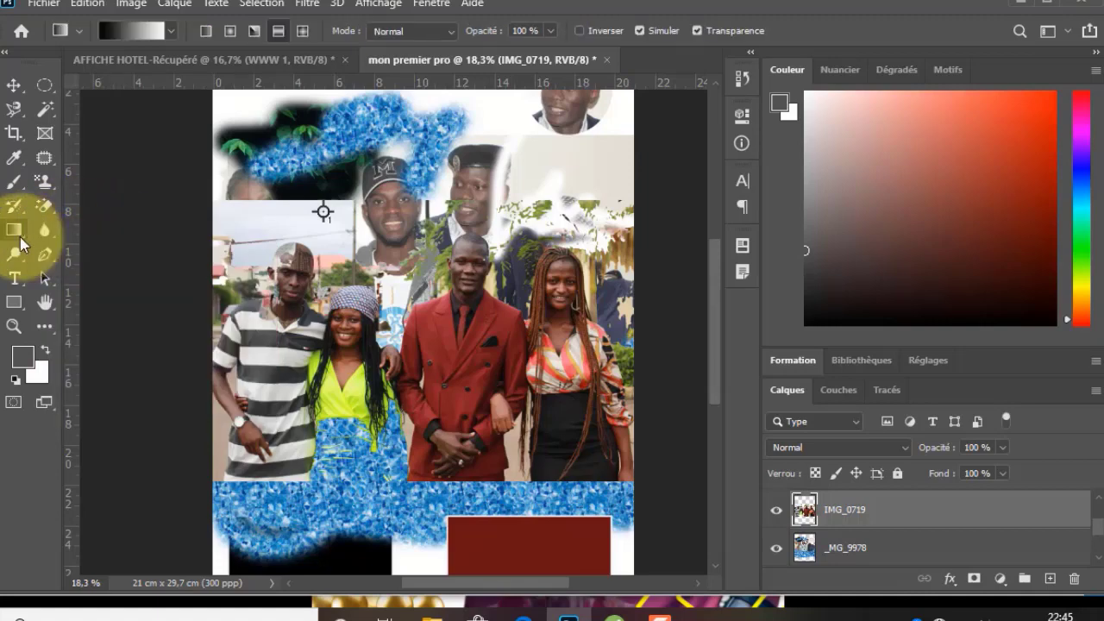
pyautogui.click(13, 88)
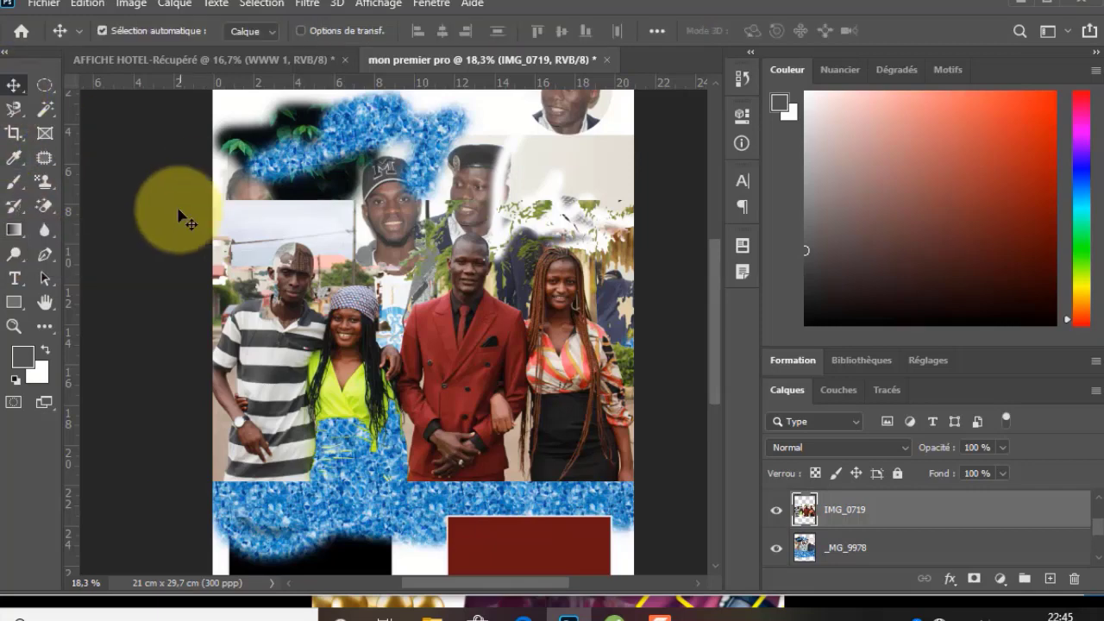
pyautogui.scroll(-3, 298, 296)
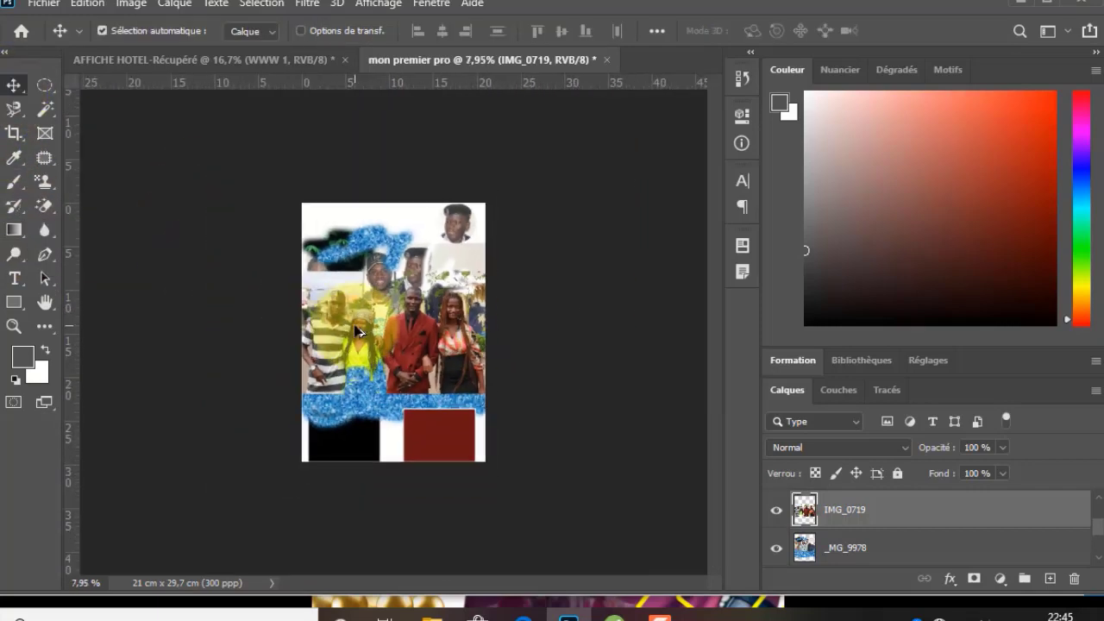
pyautogui.scroll(1, 267, 190)
pyautogui.moveTo(252, 170); pyautogui.dragTo(536, 395)
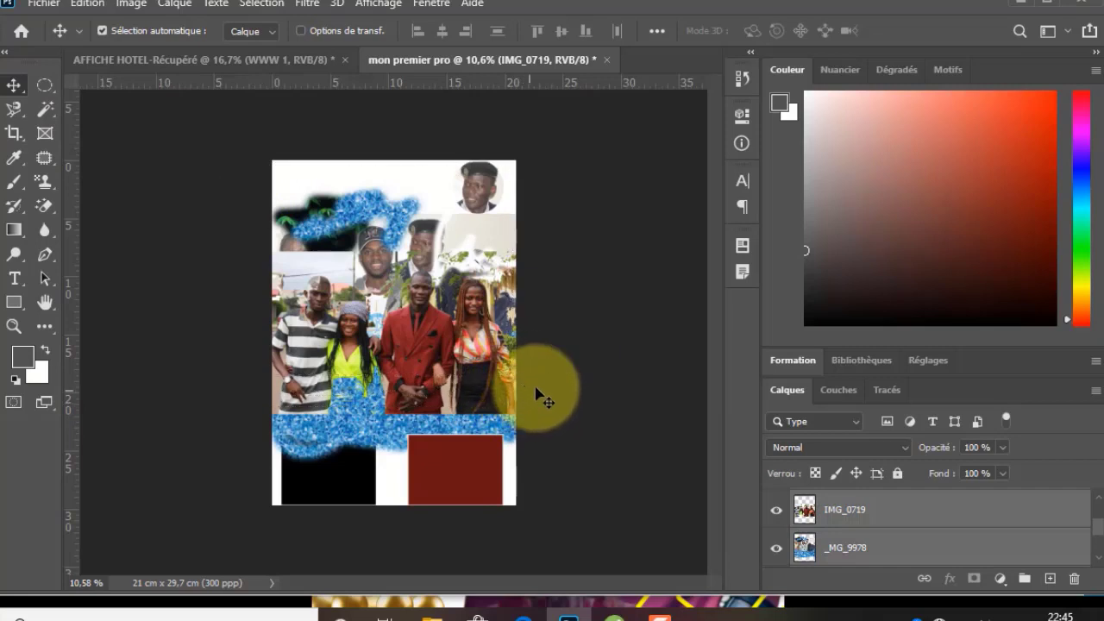
pyautogui.press('Delete')
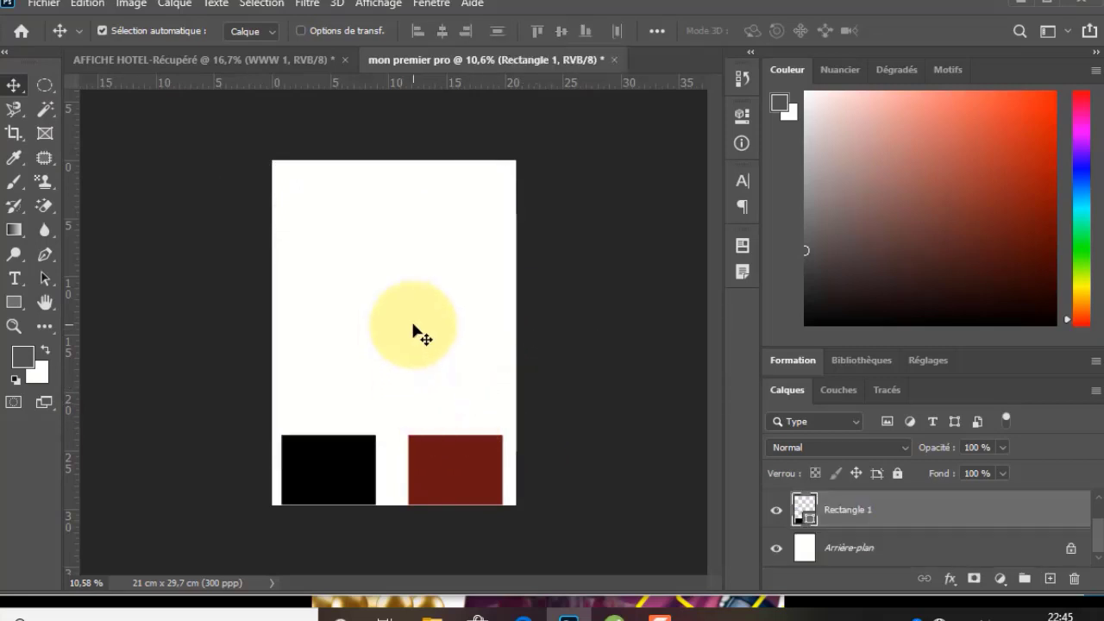
# Delete the black rectangle and the dark red rectangle, leaving only the white background.
pyautogui.moveTo(347, 441); pyautogui.dragTo(365, 394)
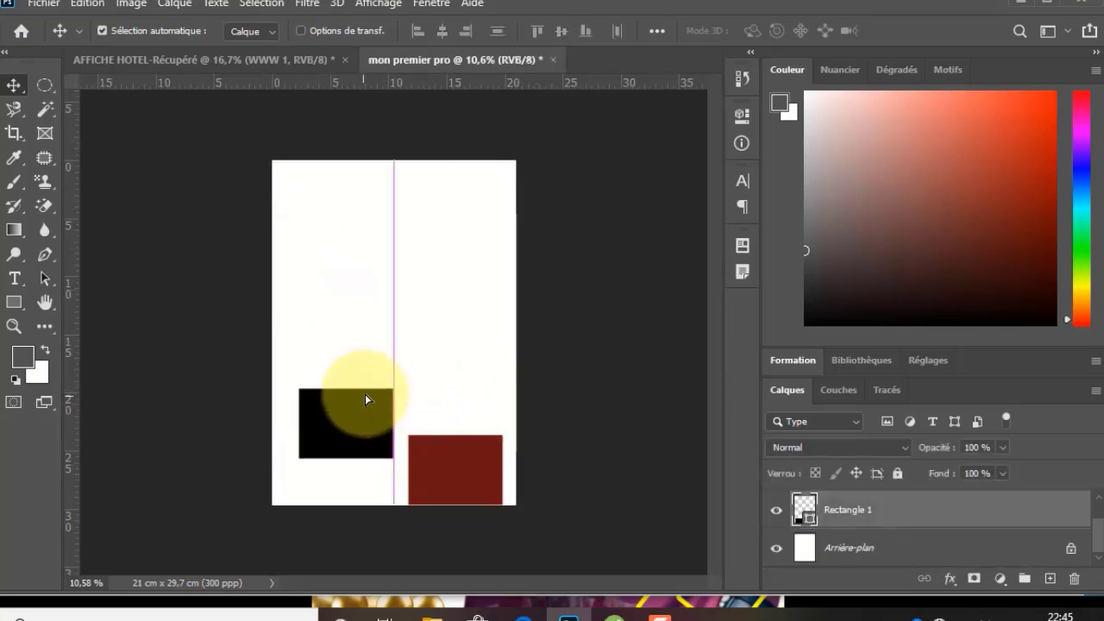
pyautogui.press('Delete')
pyautogui.moveTo(457, 462); pyautogui.dragTo(417, 377)
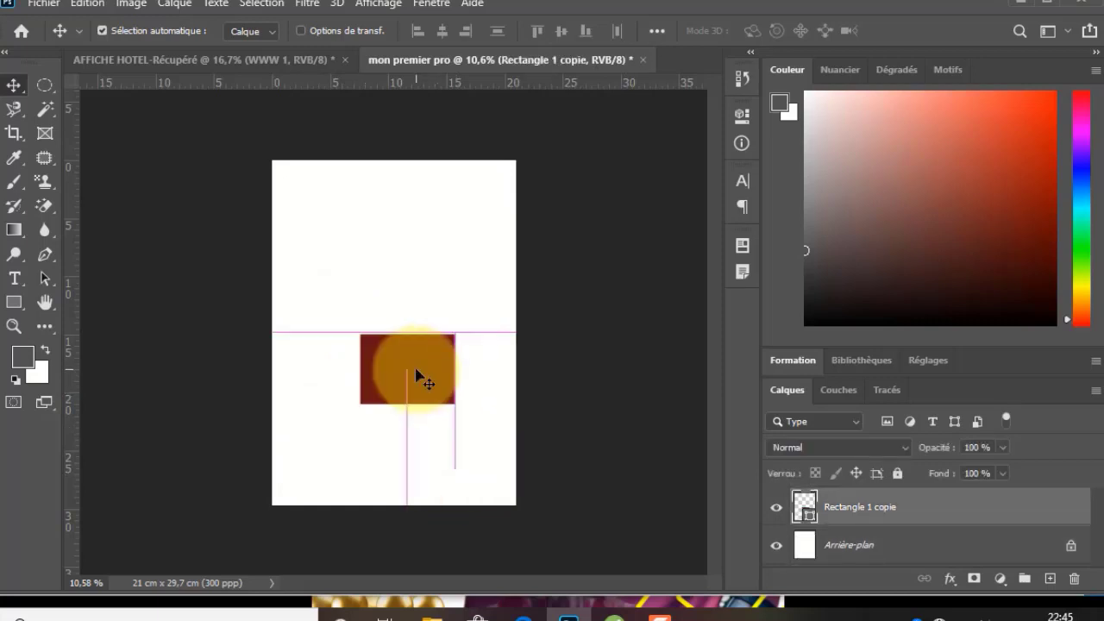
pyautogui.press('Delete')
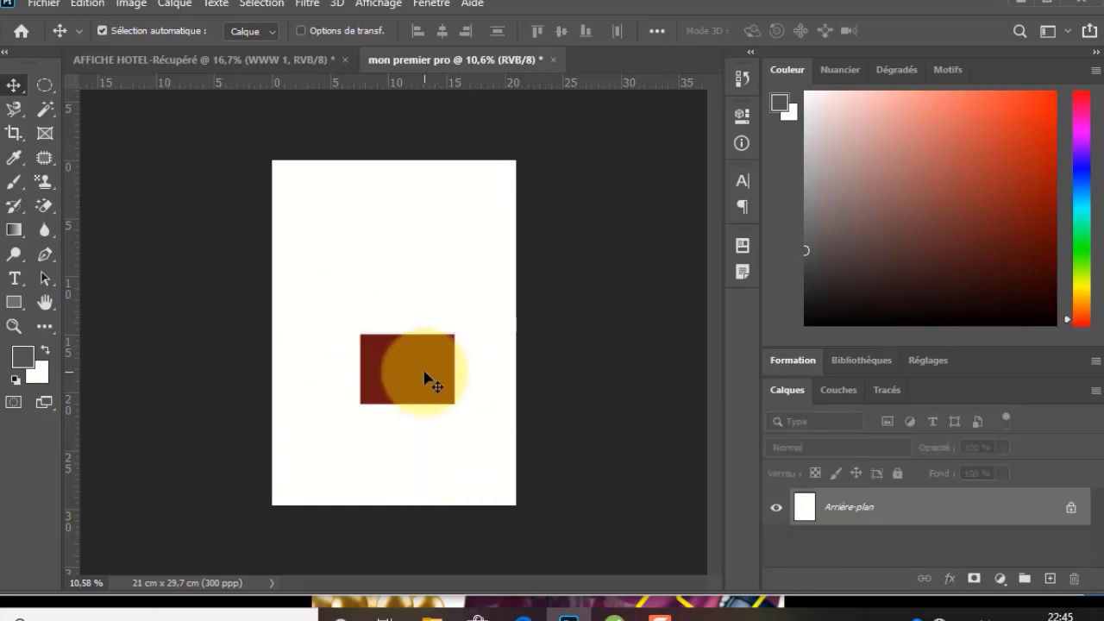
# Draw a rectangle about 2443 x 3396 px over nearly the whole page and give it a gradient fill.
pyautogui.click(14, 302)
pyautogui.moveTo(274, 164); pyautogui.dragTo(512, 499)
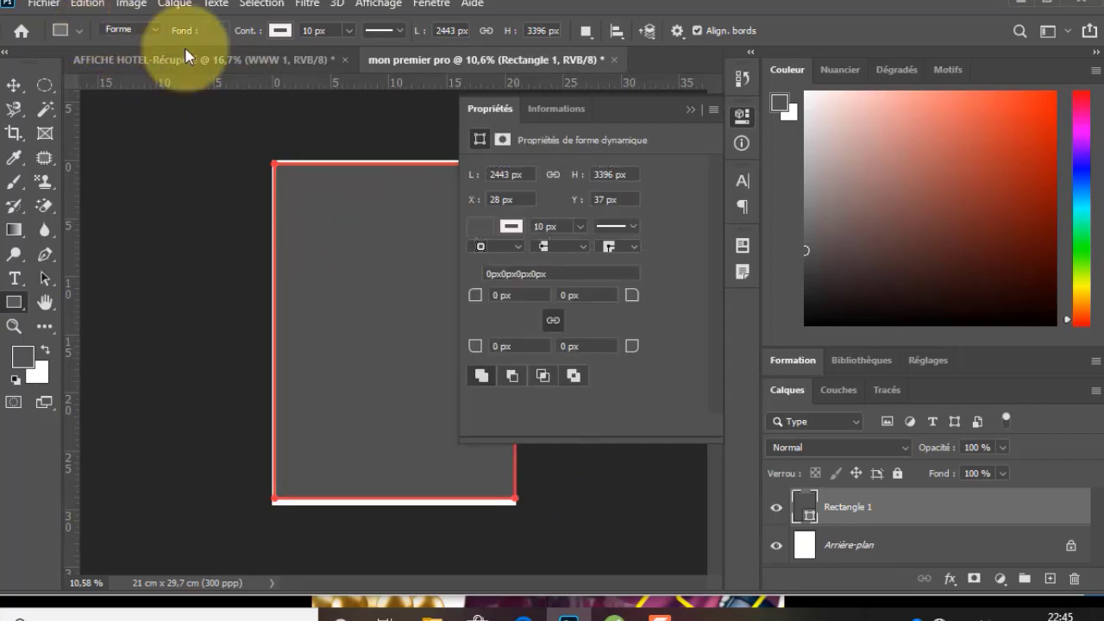
pyautogui.click(220, 35)
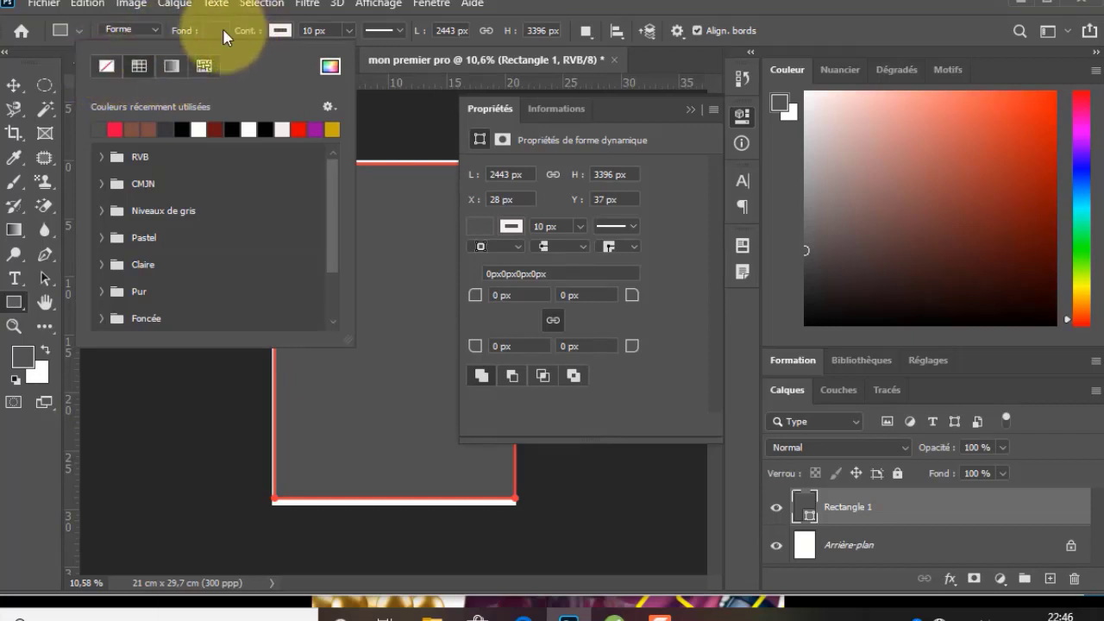
pyautogui.click(173, 68)
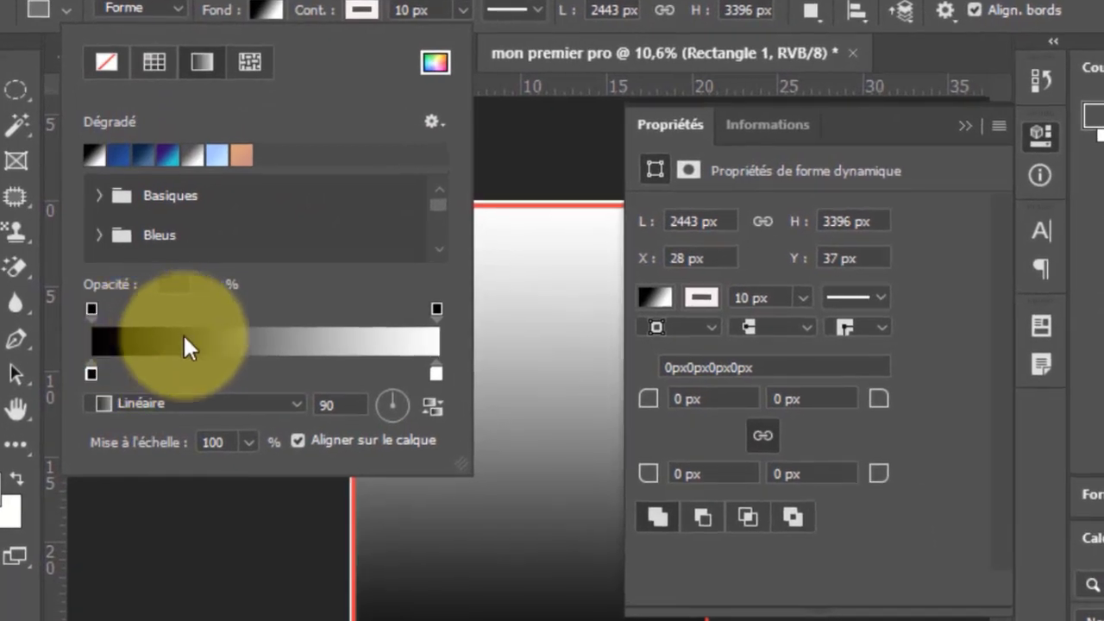
# Add a colour stop near the middle of the gradient and set the black starting stop to red cc0404.
pyautogui.click(245, 372)
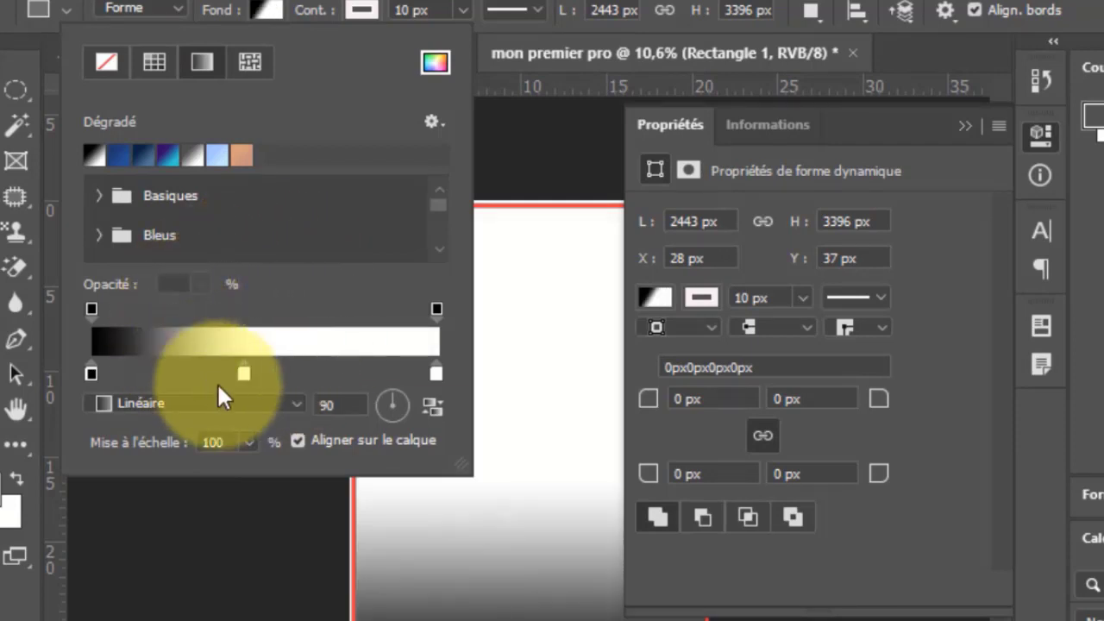
pyautogui.doubleClick(91, 373)
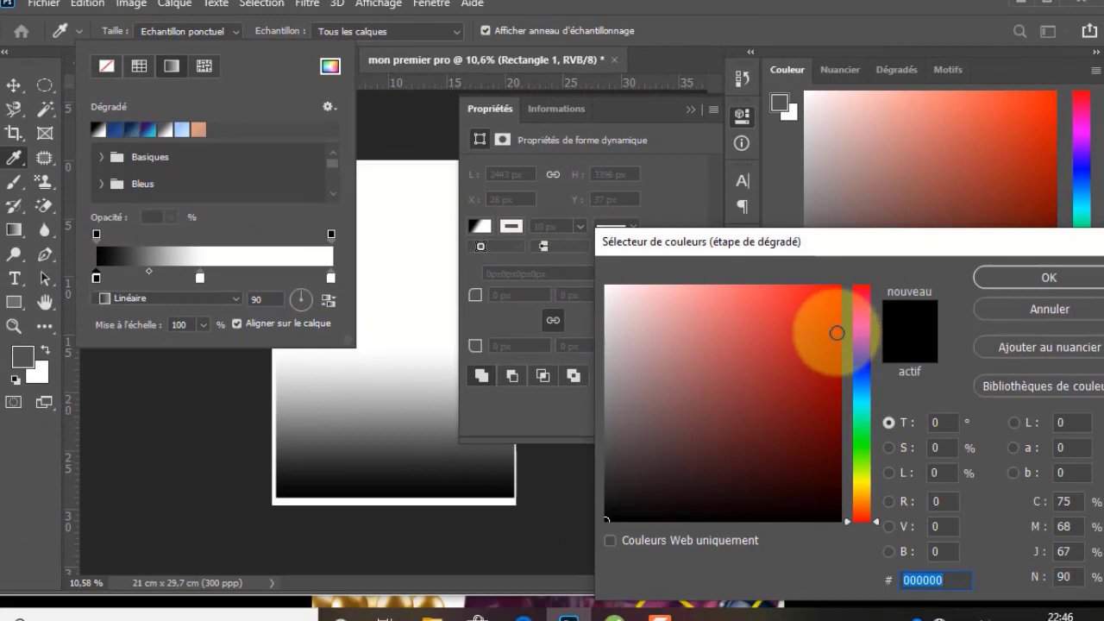
pyautogui.click(837, 333)
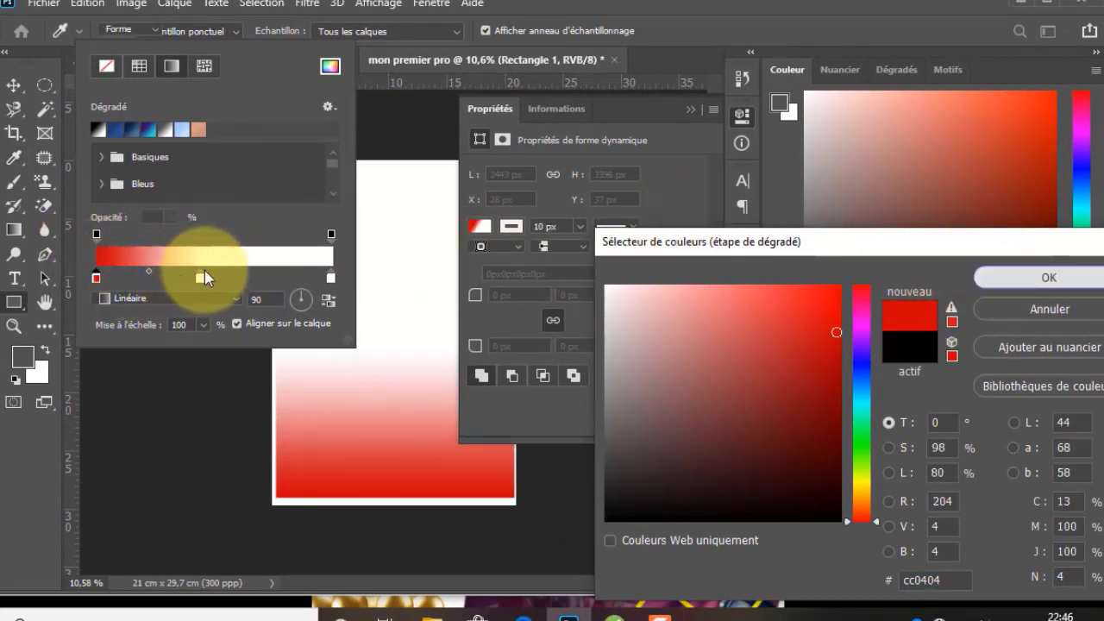
pyautogui.press('Return')
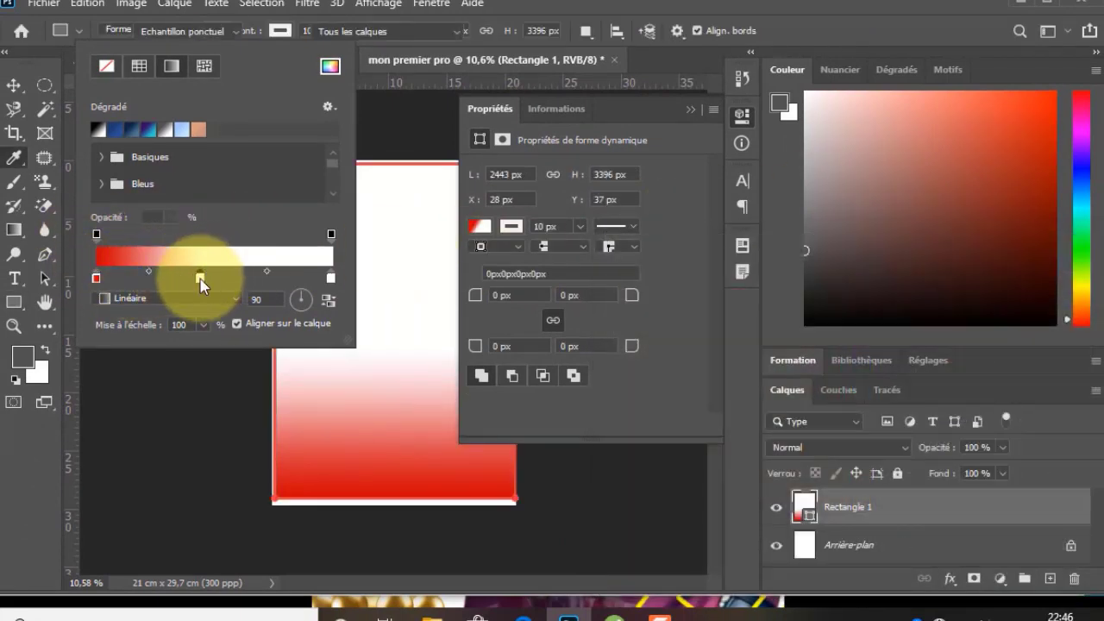
# Set the gradient's middle colour stop to bright yellow, RGB 225, 233, 7.
pyautogui.doubleClick(201, 278)
pyautogui.click(865, 483)
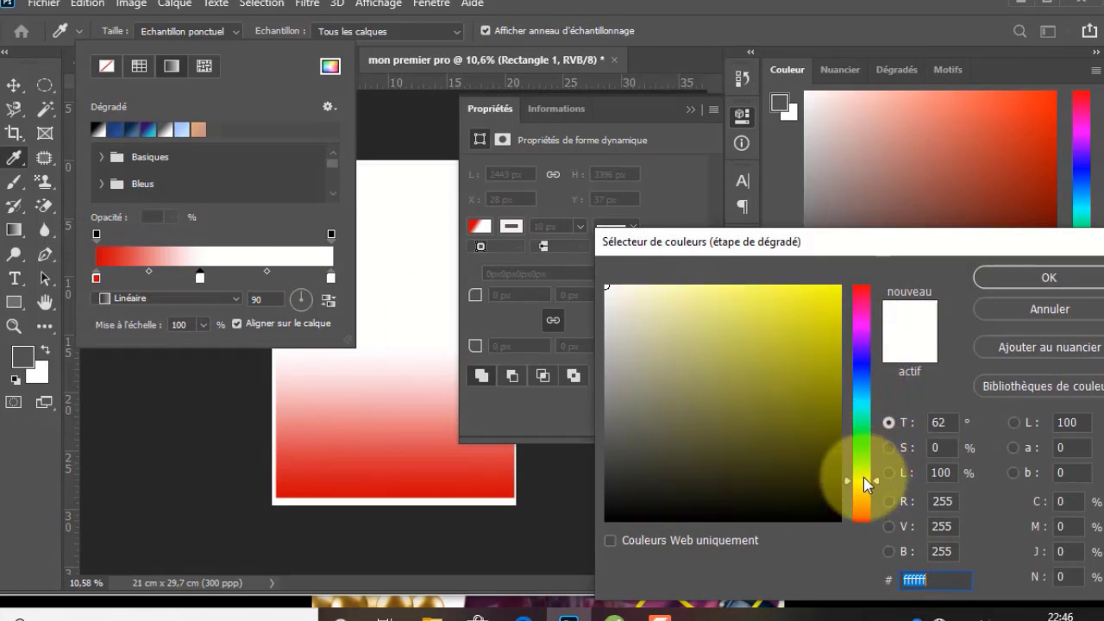
pyautogui.click(833, 308)
pyautogui.press('Return')
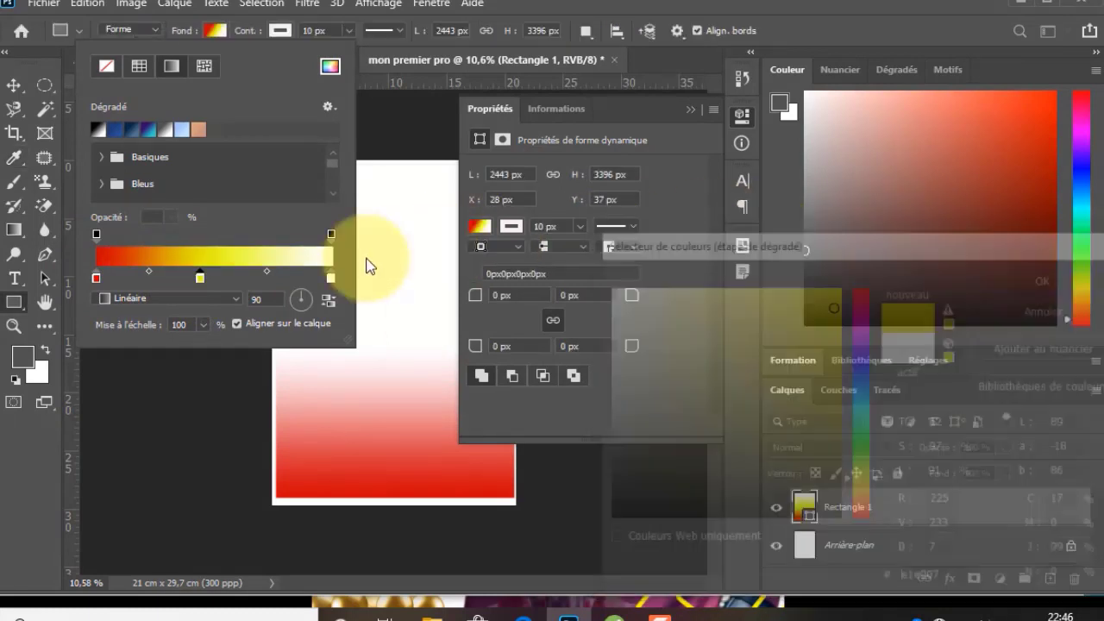
# Change the rectangle gradient's white end stop to green 0c9209 and close the shape properties.
pyautogui.click(331, 278)
pyautogui.doubleClick(331, 278)
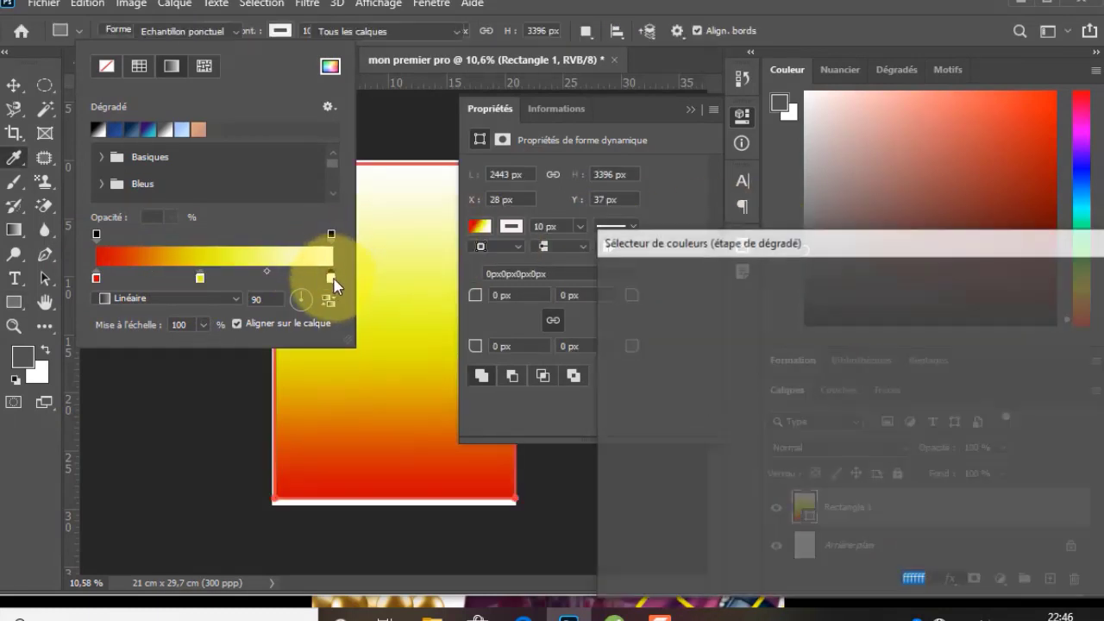
pyautogui.click(863, 443)
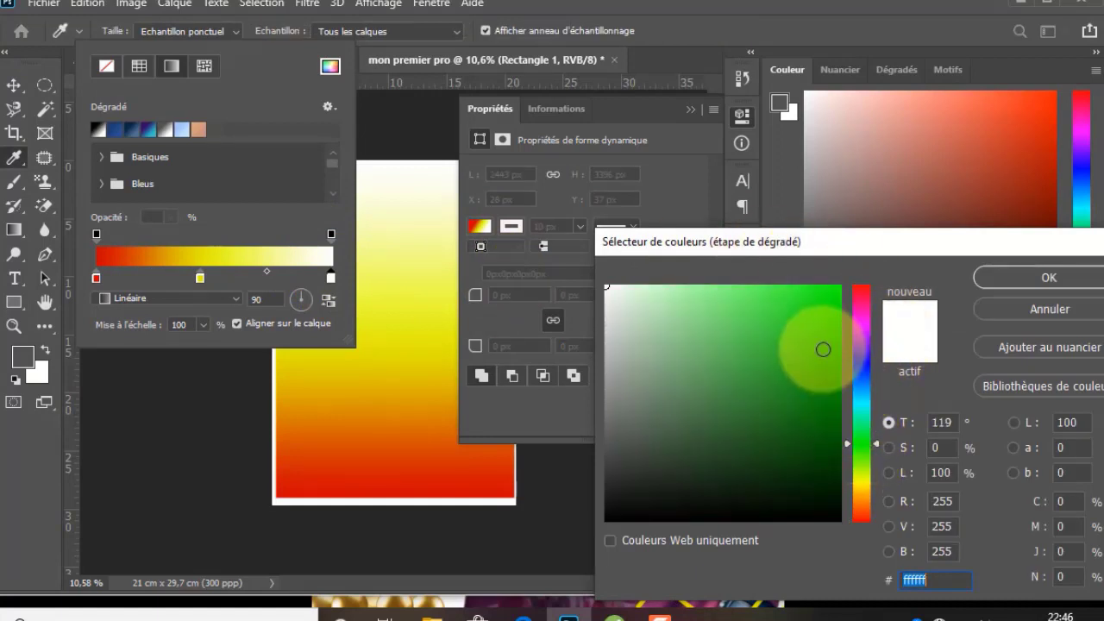
pyautogui.click(829, 377)
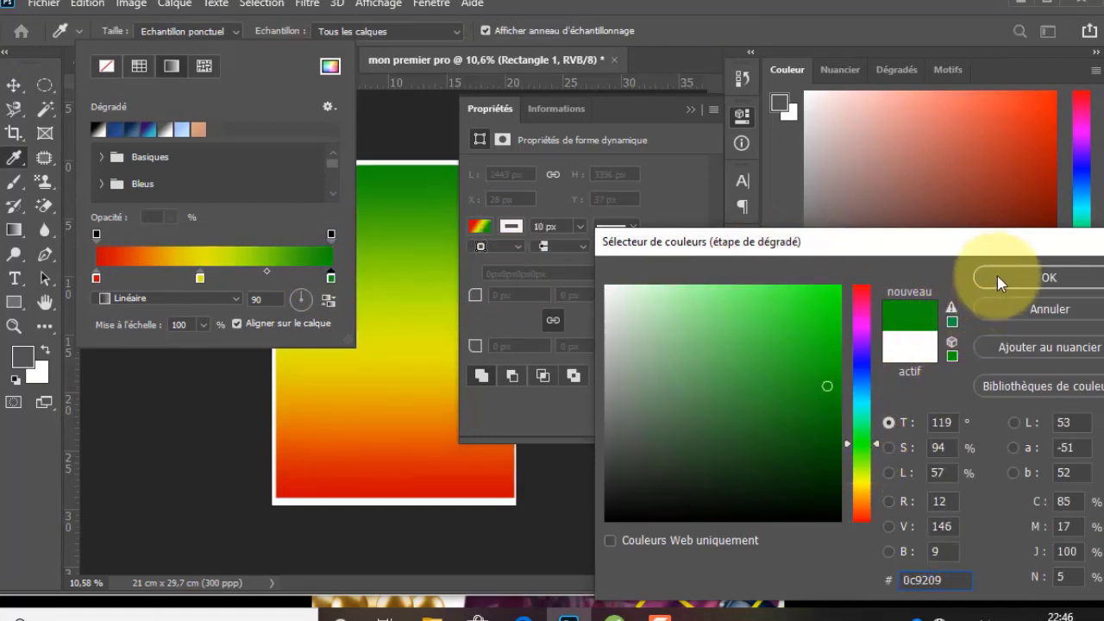
pyautogui.click(1001, 278)
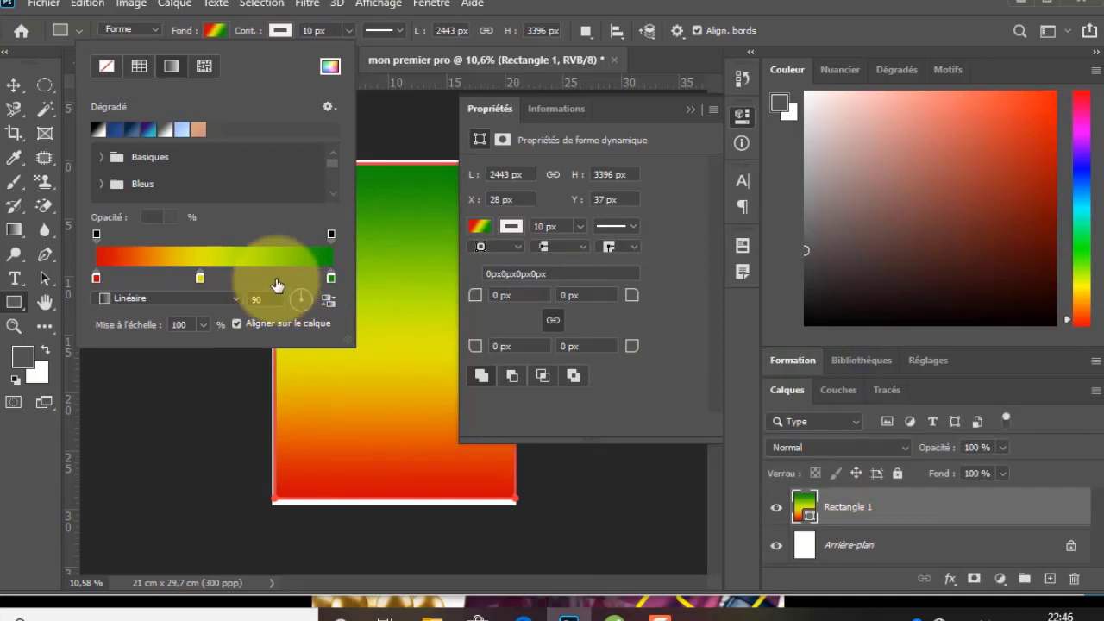
pyautogui.click(694, 108)
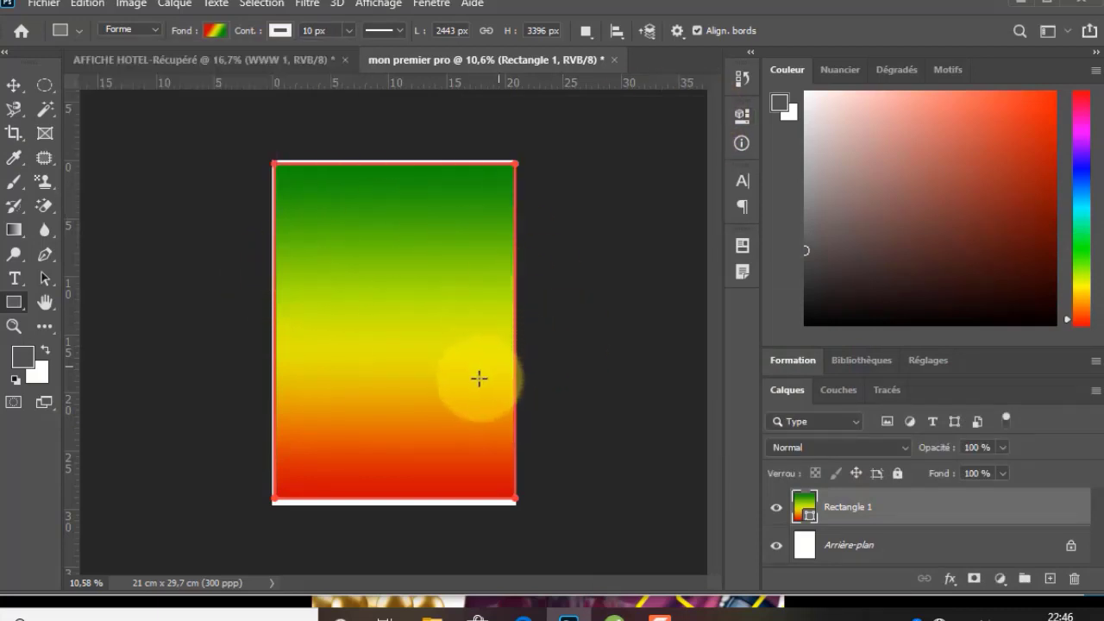
# Set the angle of the rectangle's gradient fill to -7°.
pyautogui.click(214, 30)
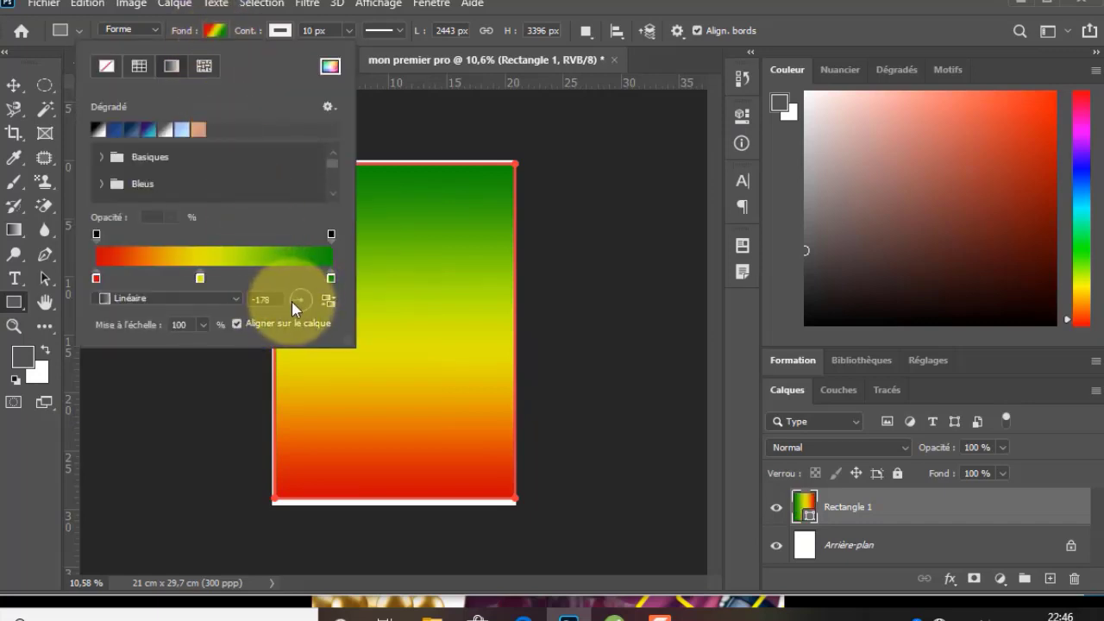
pyautogui.moveTo(293, 308)
pyautogui.mouseDown()
pyautogui.moveTo(301, 315)
pyautogui.moveTo(313, 301)
pyautogui.mouseUp()
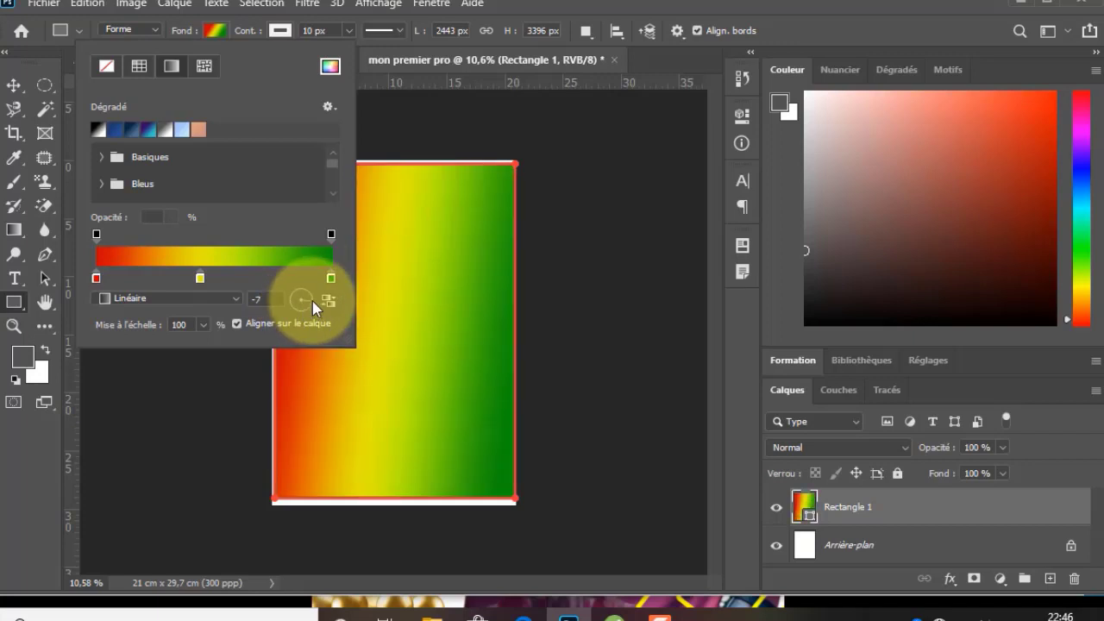
# Try the Radial, Angle and Réfléchi styles on the rectangle's gradient fill.
pyautogui.click(232, 298)
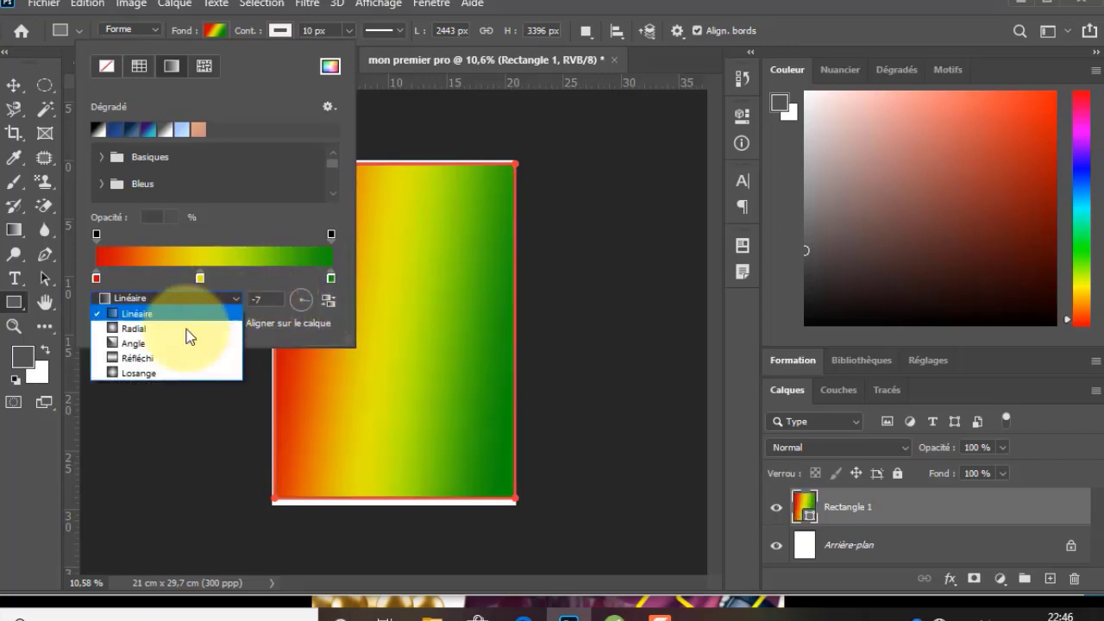
pyautogui.click(169, 332)
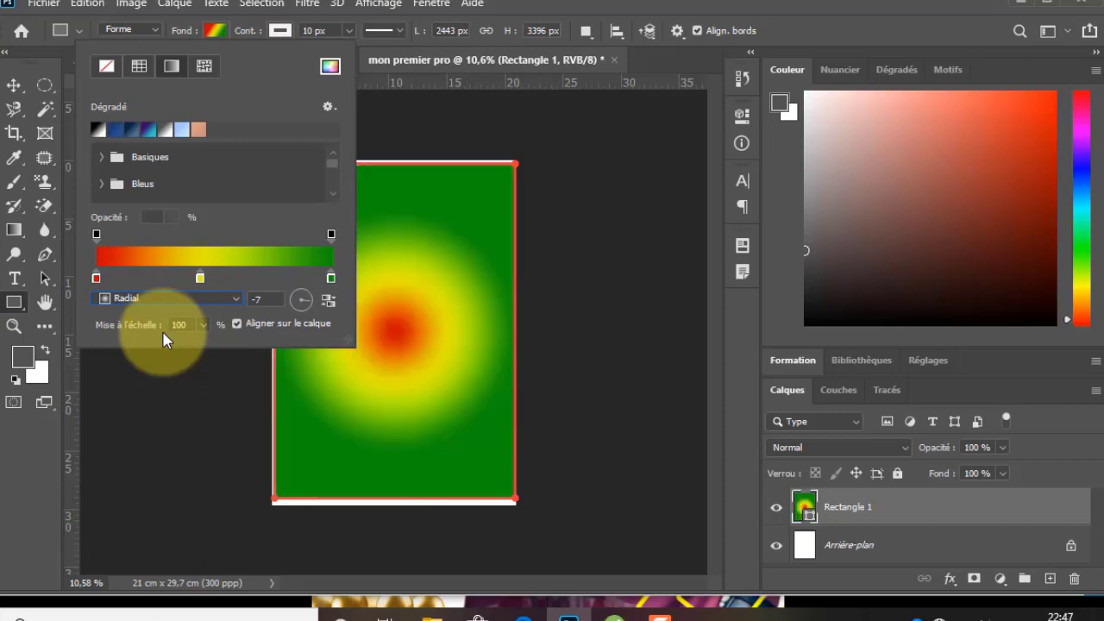
pyautogui.click(231, 297)
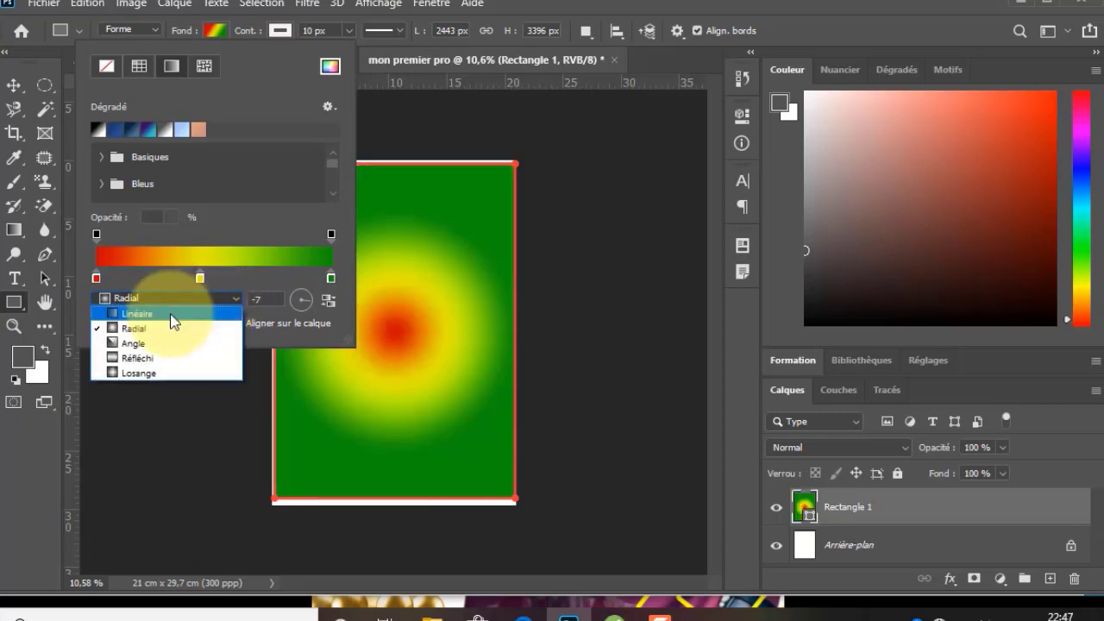
pyautogui.click(129, 343)
pyautogui.click(239, 302)
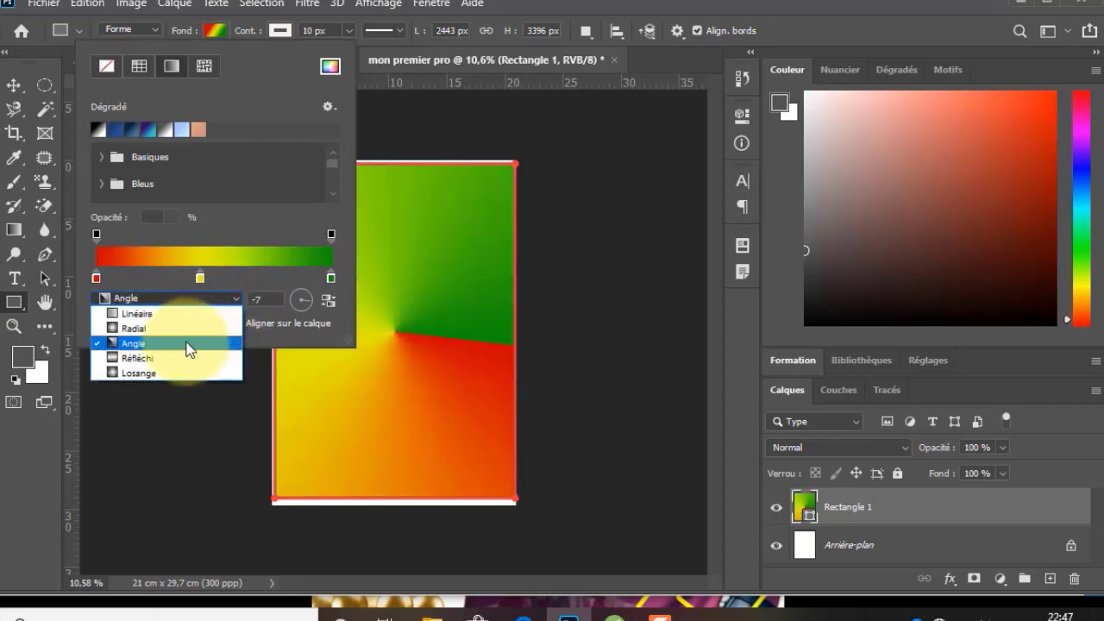
pyautogui.click(178, 359)
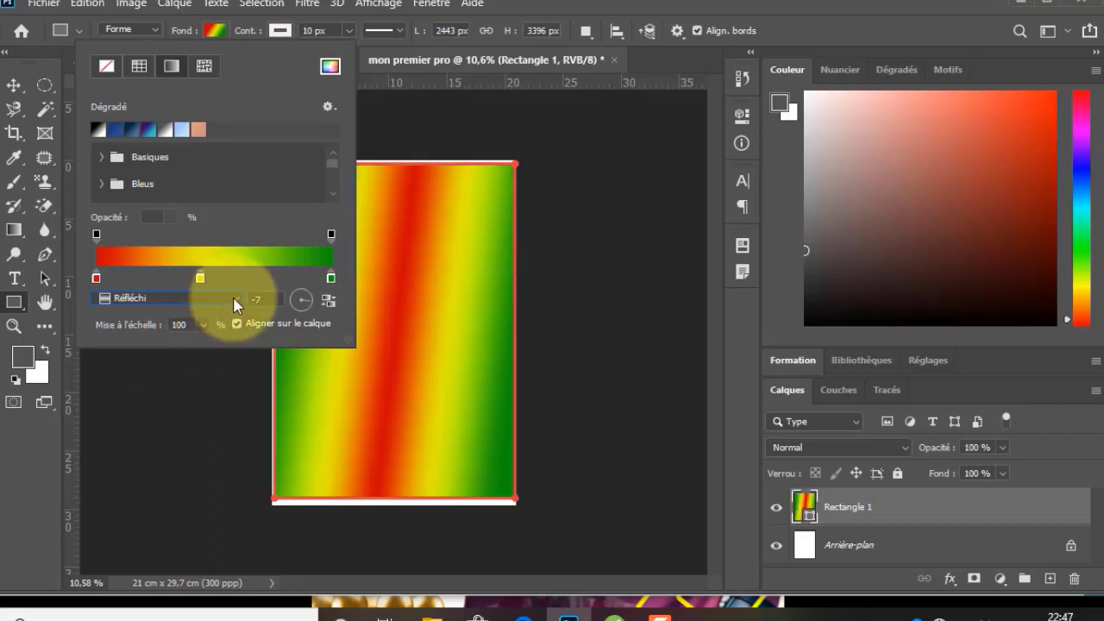
# Set the style of the rectangle's gradient fill to Losange and close the fill settings.
pyautogui.click(231, 297)
pyautogui.click(147, 373)
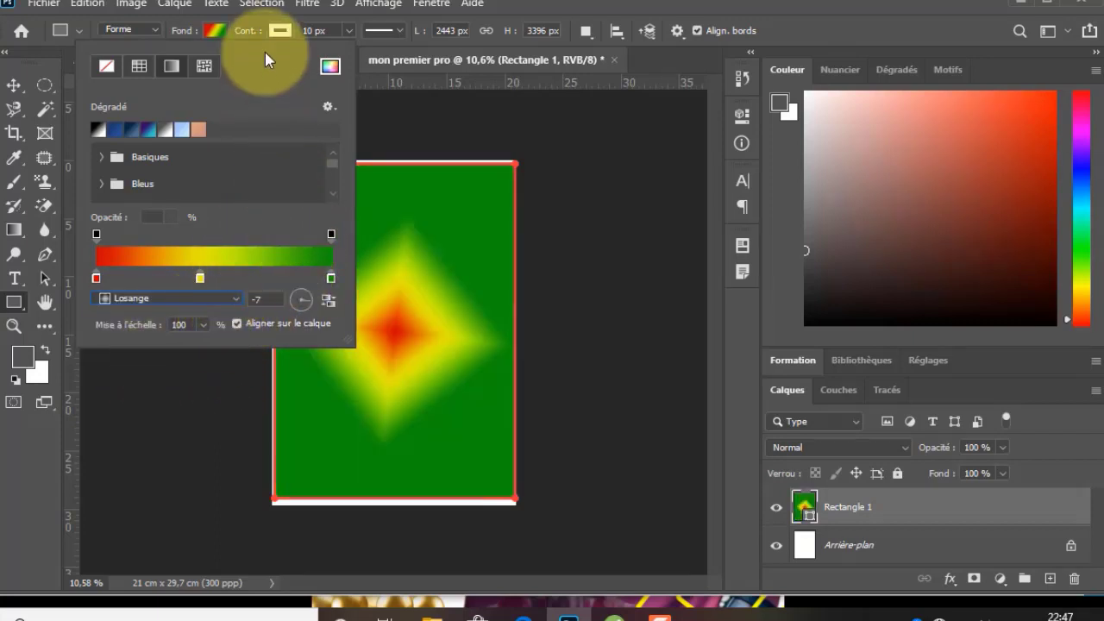
pyautogui.click(213, 34)
# Centre the gradient rectangle on the page and scale it to about 105 % so it covers the white margins.
pyautogui.click(14, 86)
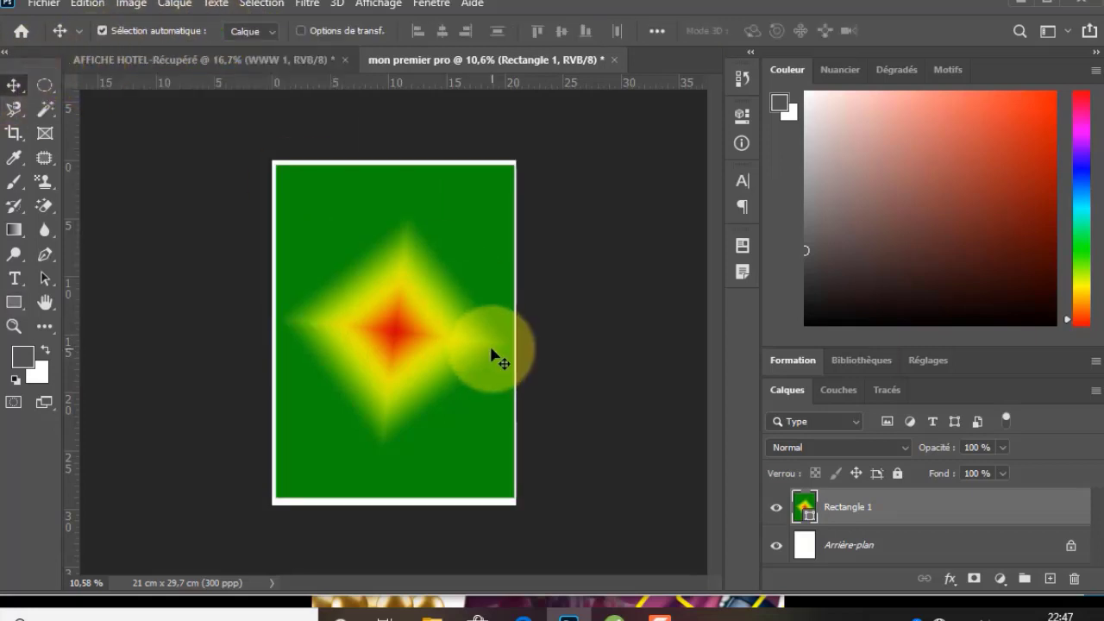
pyautogui.moveTo(497, 392); pyautogui.dragTo(457, 349)
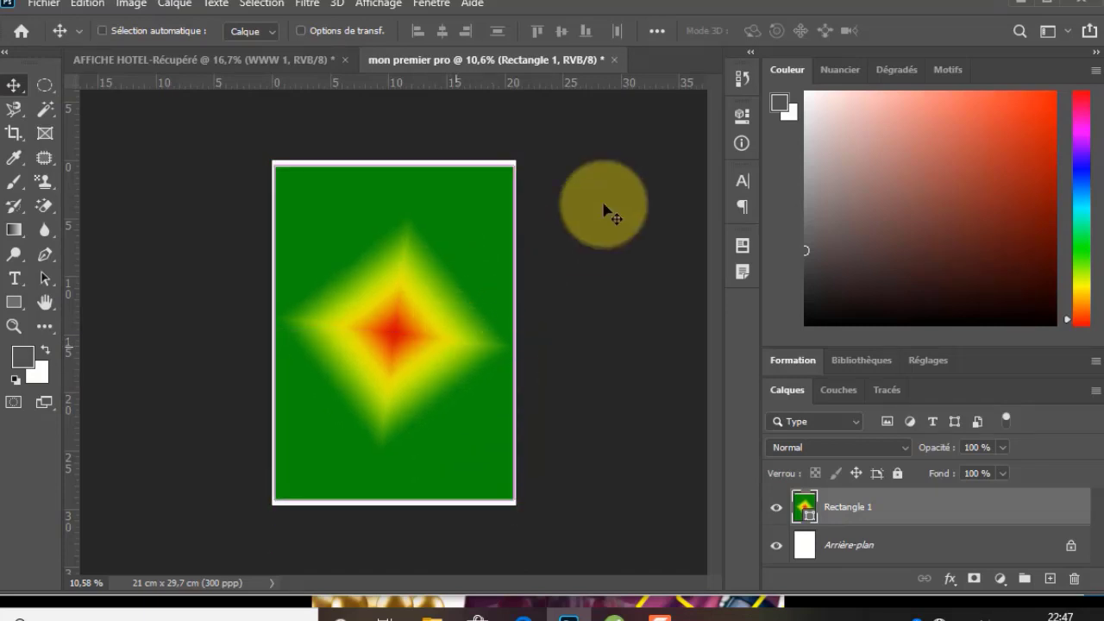
pyautogui.hotkey('ctrl', 't')
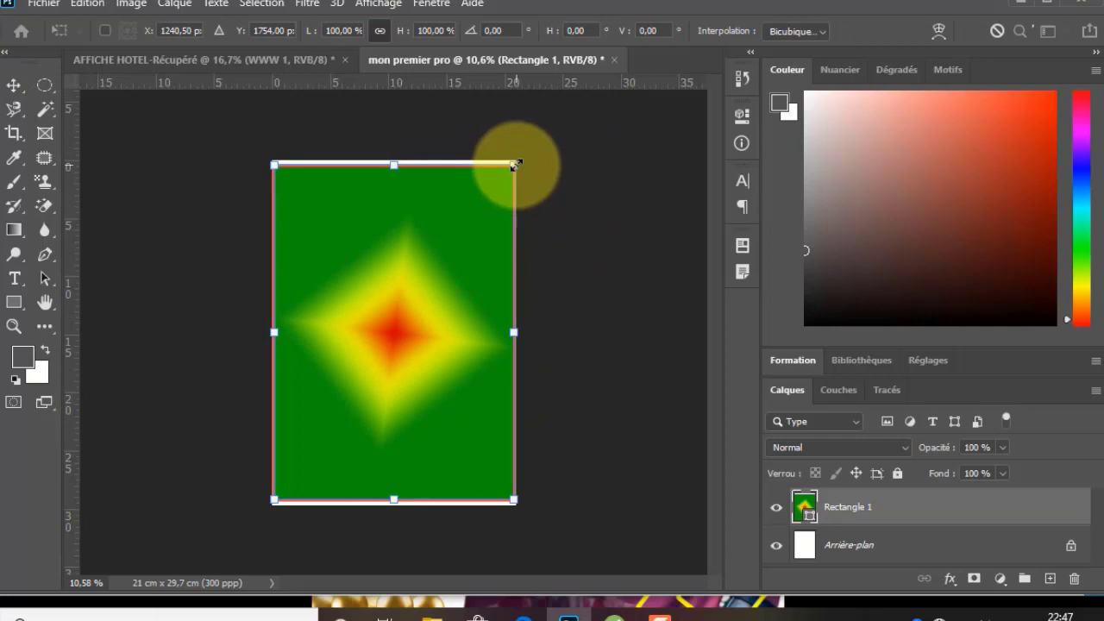
pyautogui.moveTo(516, 163); pyautogui.dragTo(523, 156)
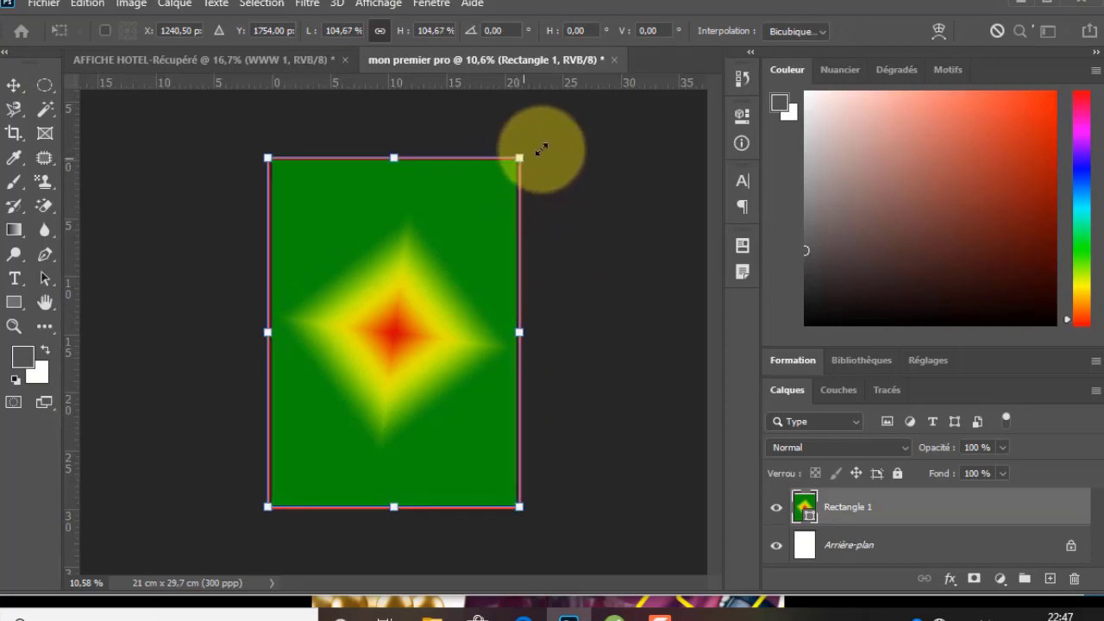
pyautogui.click(597, 217)
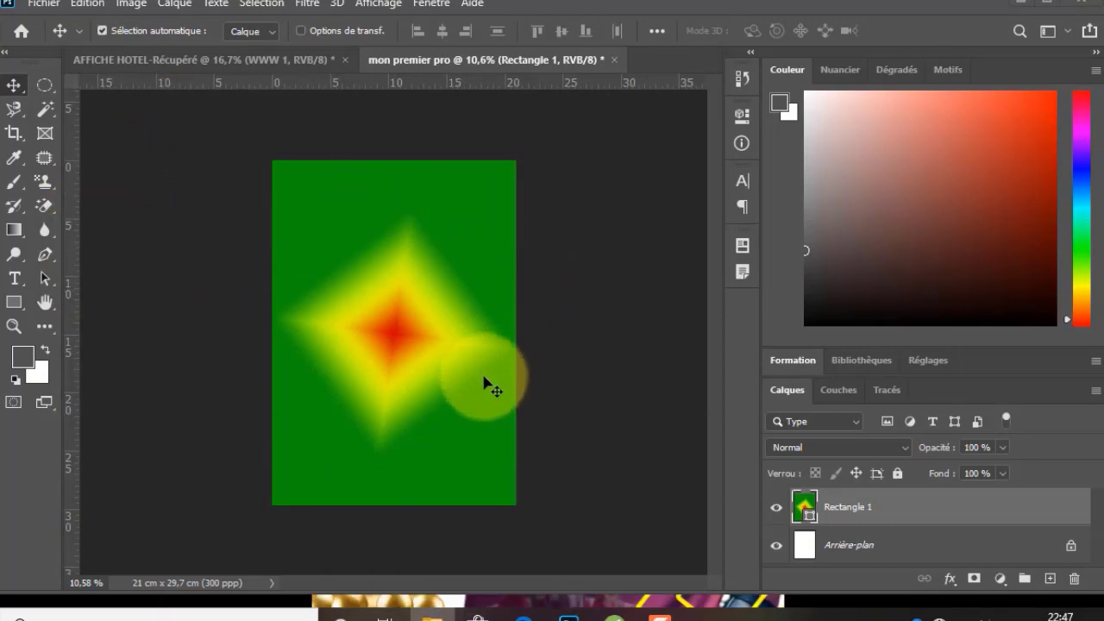
# Place the image 20210101_212908 from the Images folder onto the page and shift it slightly to the left.
pyautogui.click(431, 617)
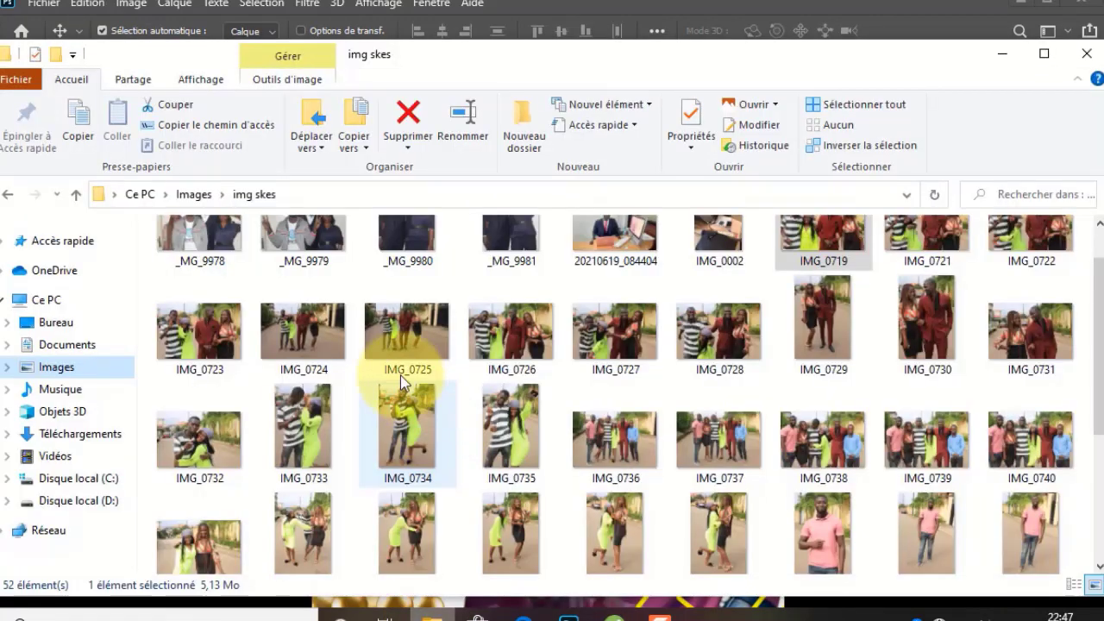
pyautogui.scroll(-3, 604, 369)
pyautogui.scroll(5, 612, 397)
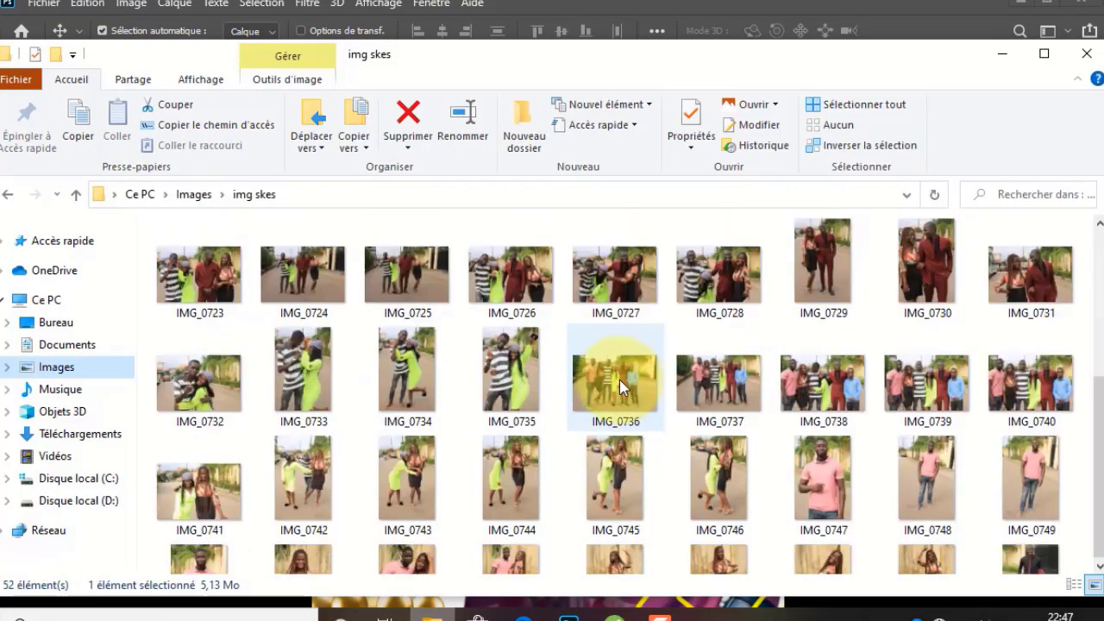
pyautogui.click(7, 196)
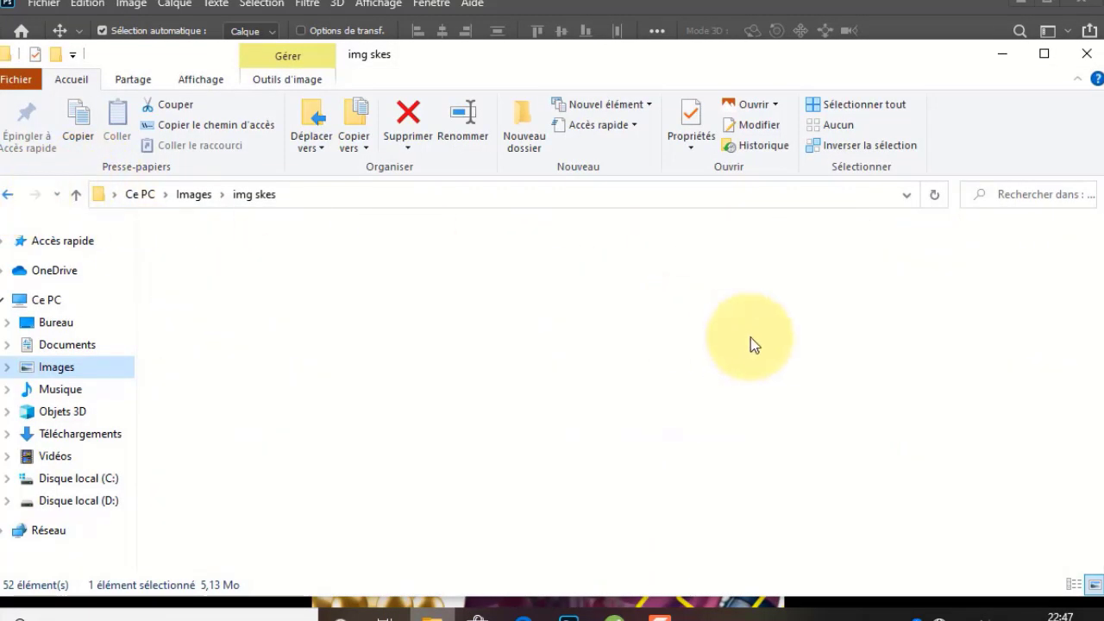
pyautogui.scroll(-5, 631, 383)
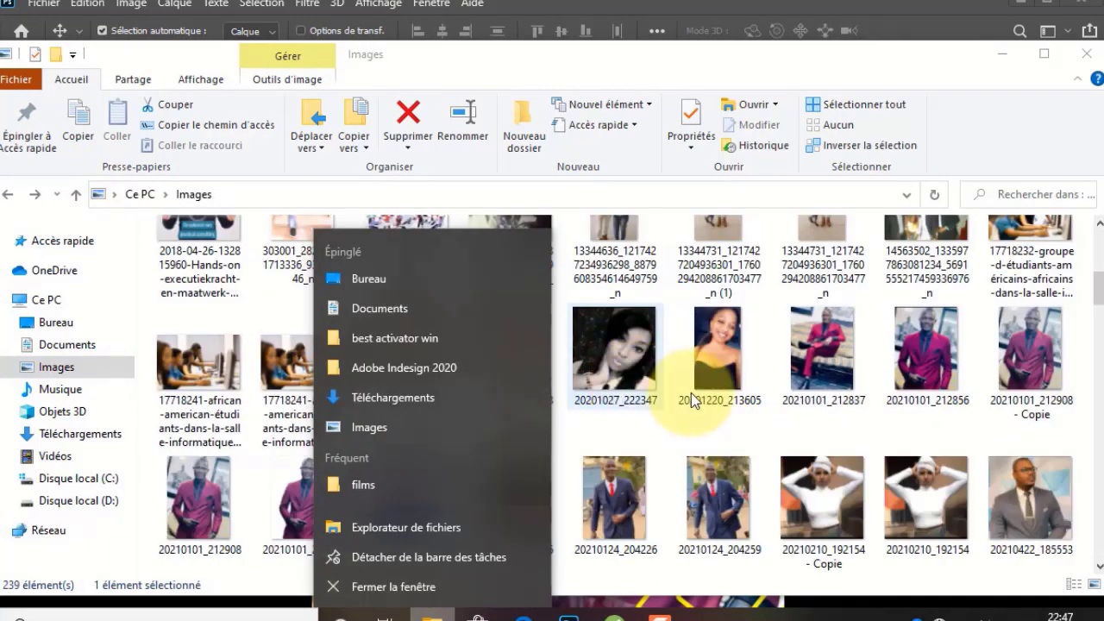
pyautogui.click(703, 390)
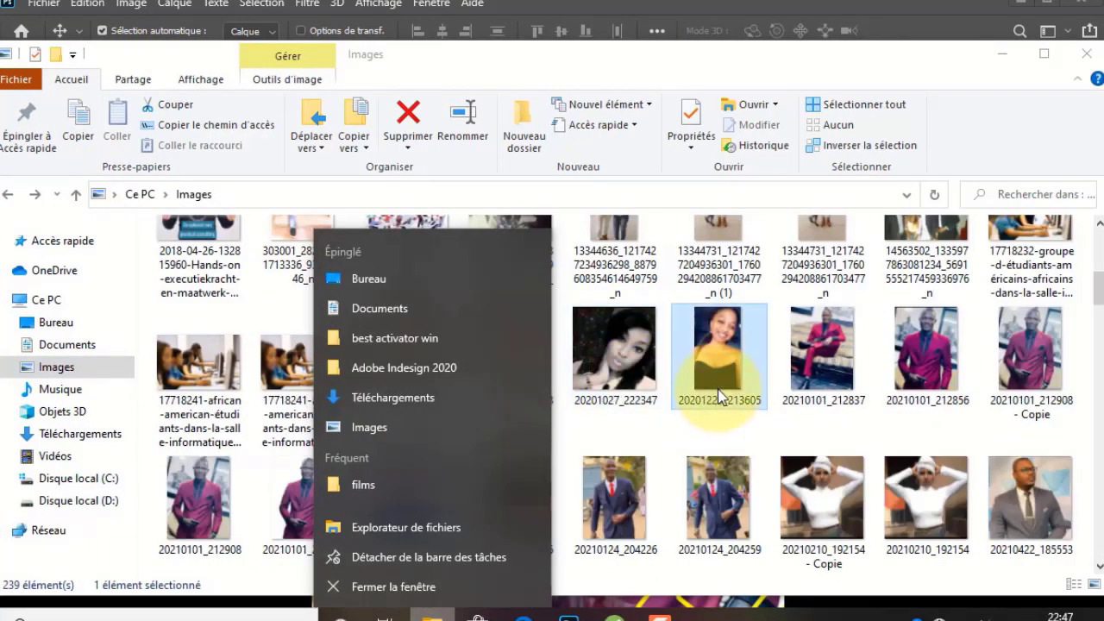
pyautogui.click(312, 497)
pyautogui.moveTo(313, 498); pyautogui.dragTo(426, 385)
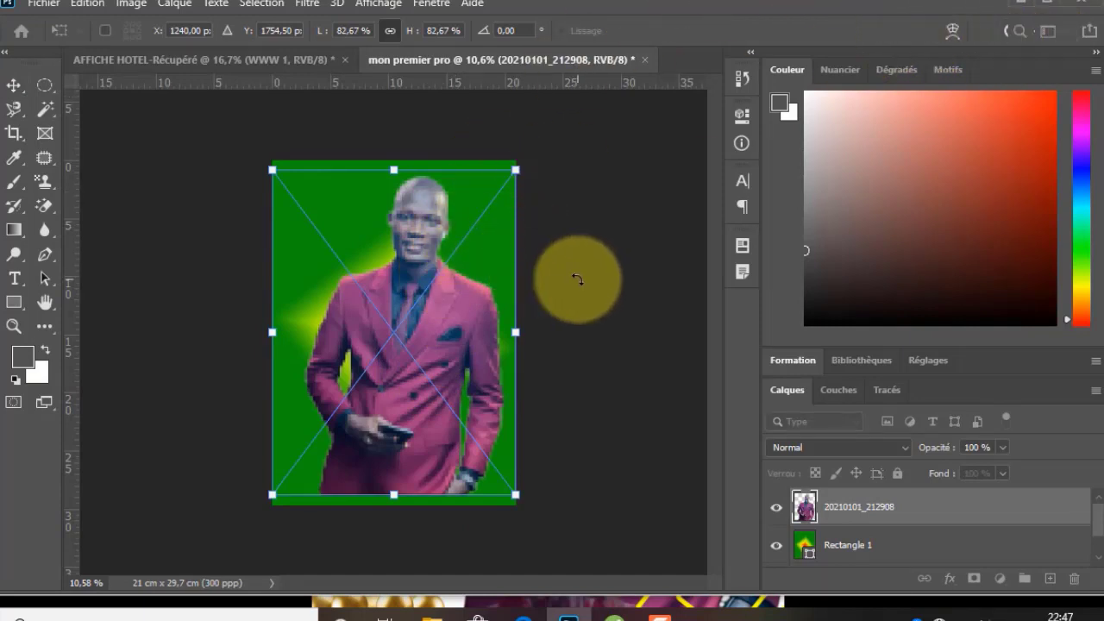
pyautogui.press('Return')
pyautogui.moveTo(407, 435)
pyautogui.mouseDown()
pyautogui.moveTo(414, 389)
pyautogui.moveTo(400, 443)
pyautogui.mouseUp()
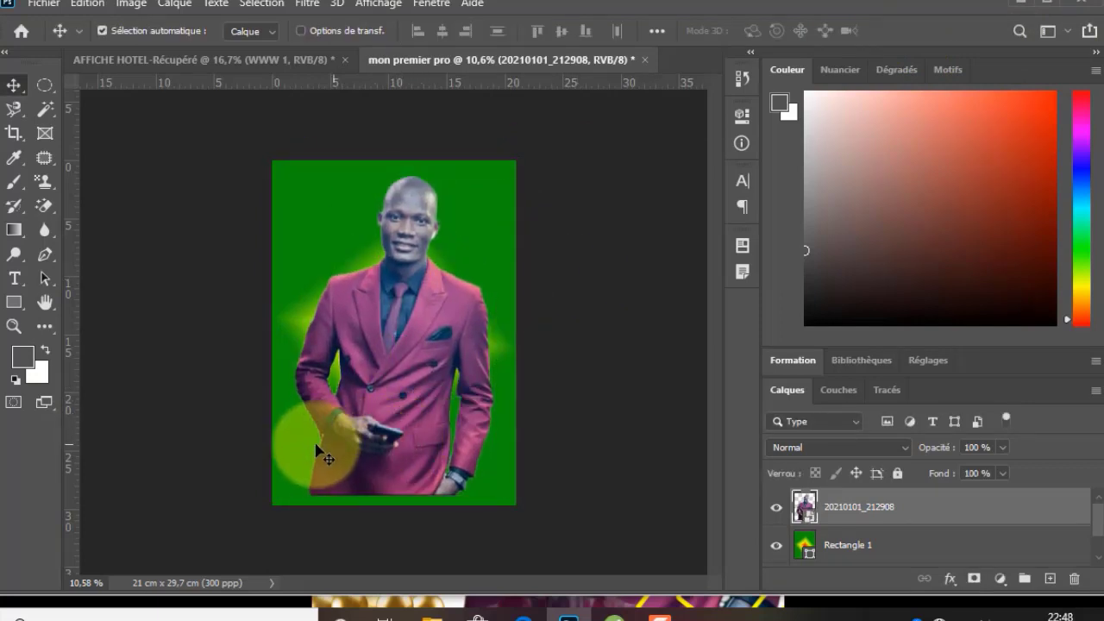
# Add a layer mask to the 20210101_212908 layer with the Tout faire apparaître option.
pyautogui.scroll(1, 336, 470)
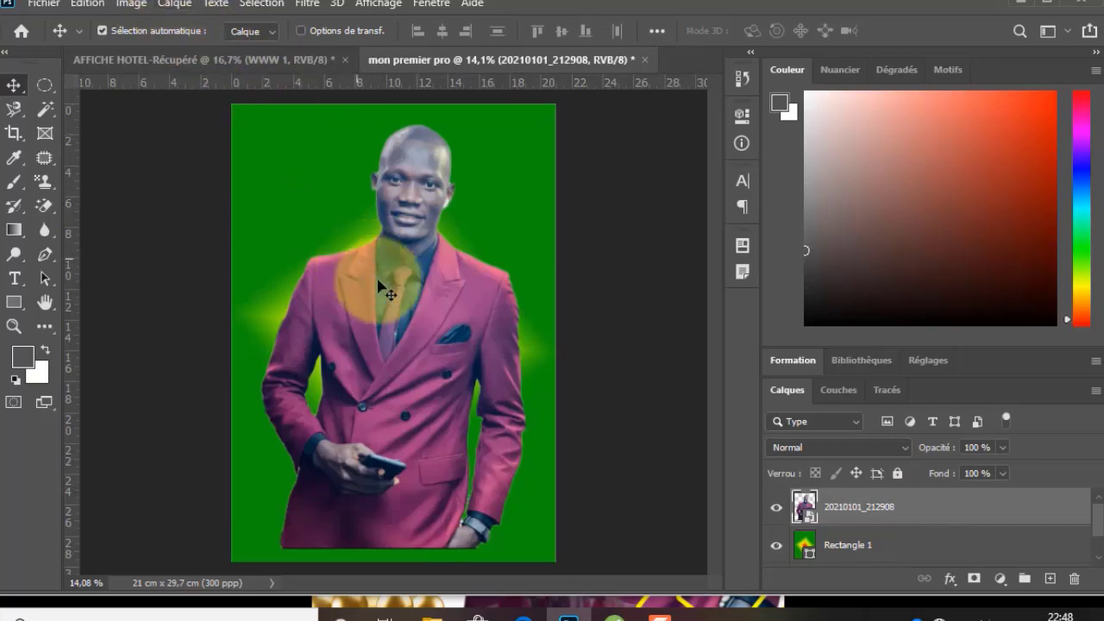
pyautogui.click(175, 5)
pyautogui.moveTo(293, 278)
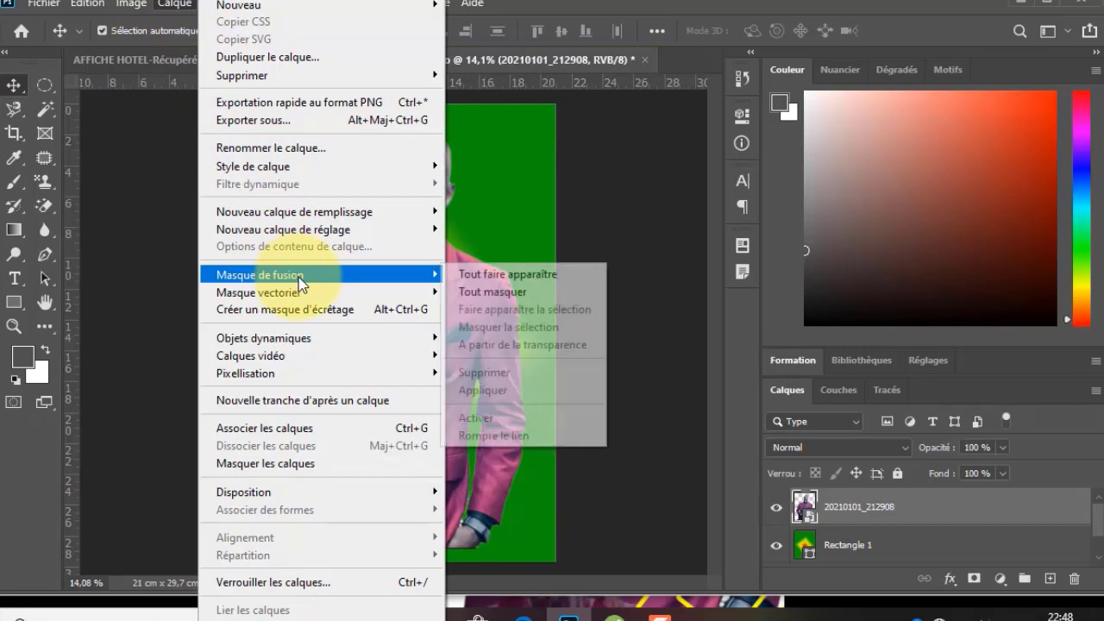
pyautogui.click(485, 276)
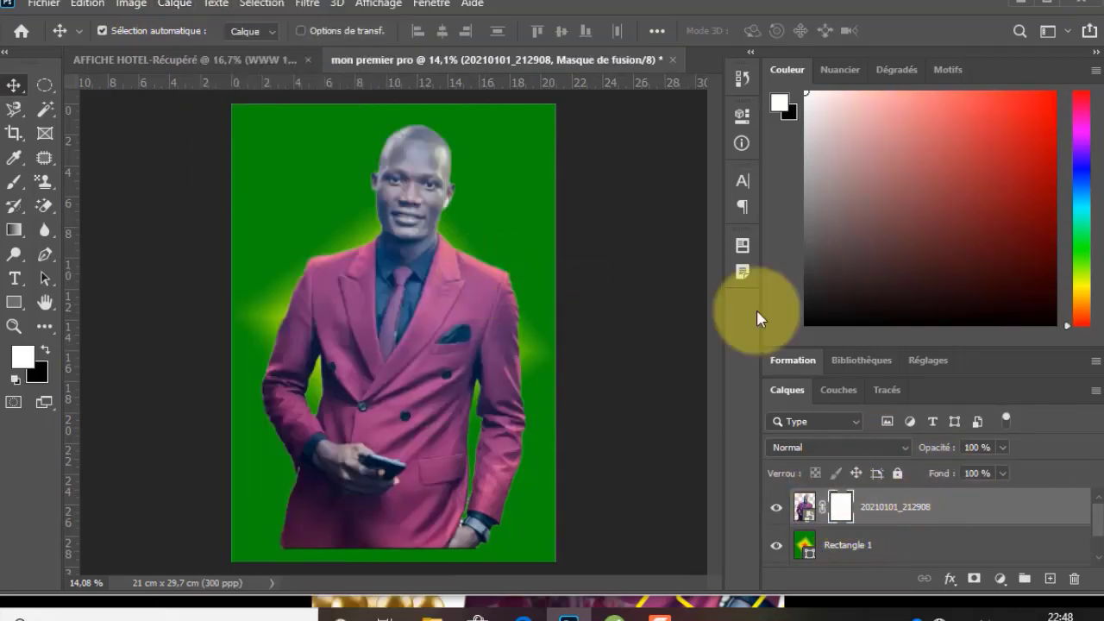
# Fade the lower part of the man's photo into the background with a reflected black-to-white Basiques gradient on its layer mask.
pyautogui.click(19, 233)
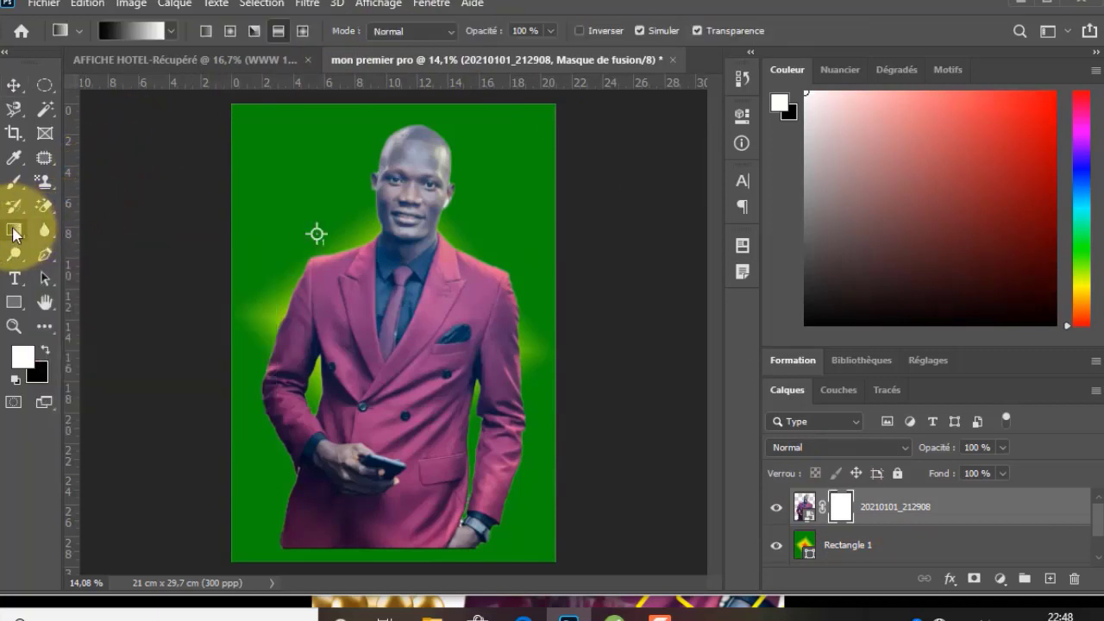
pyautogui.click(169, 33)
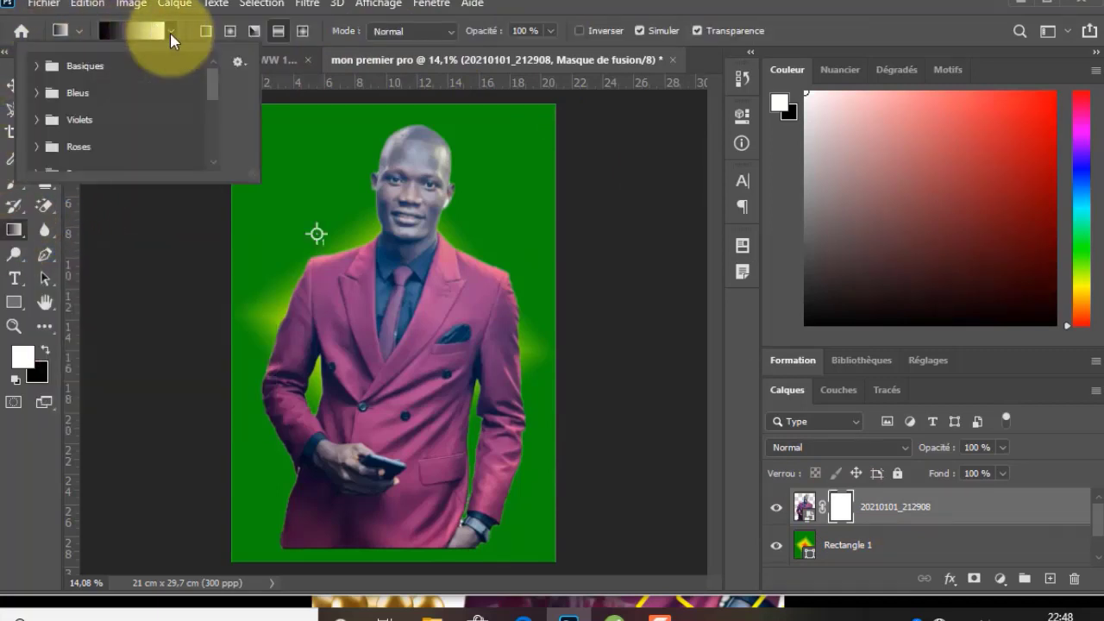
pyautogui.click(37, 66)
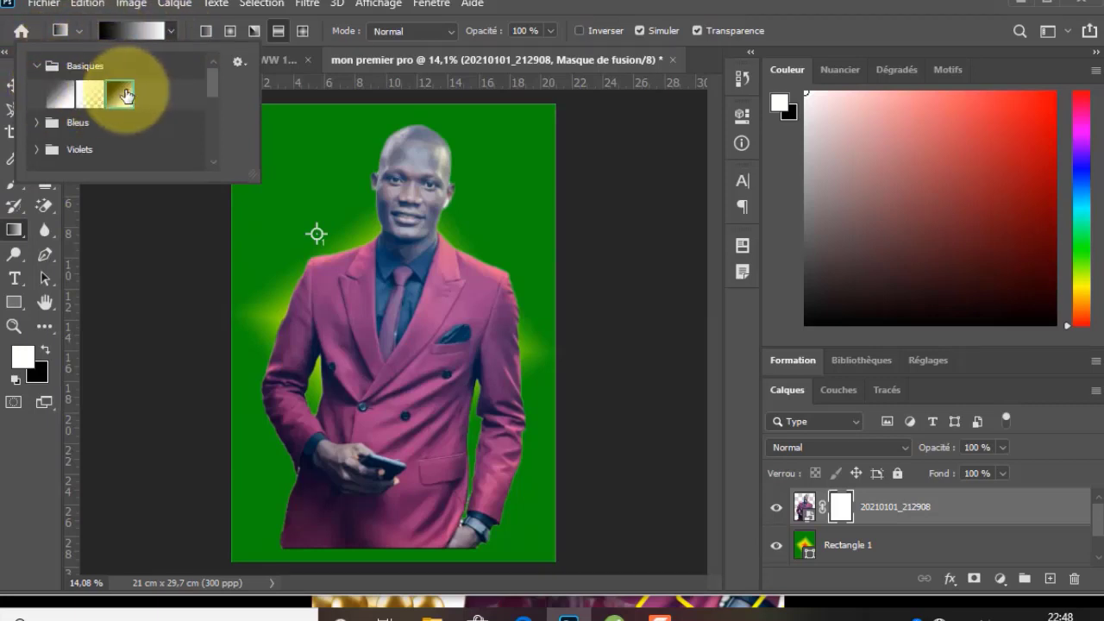
pyautogui.click(170, 32)
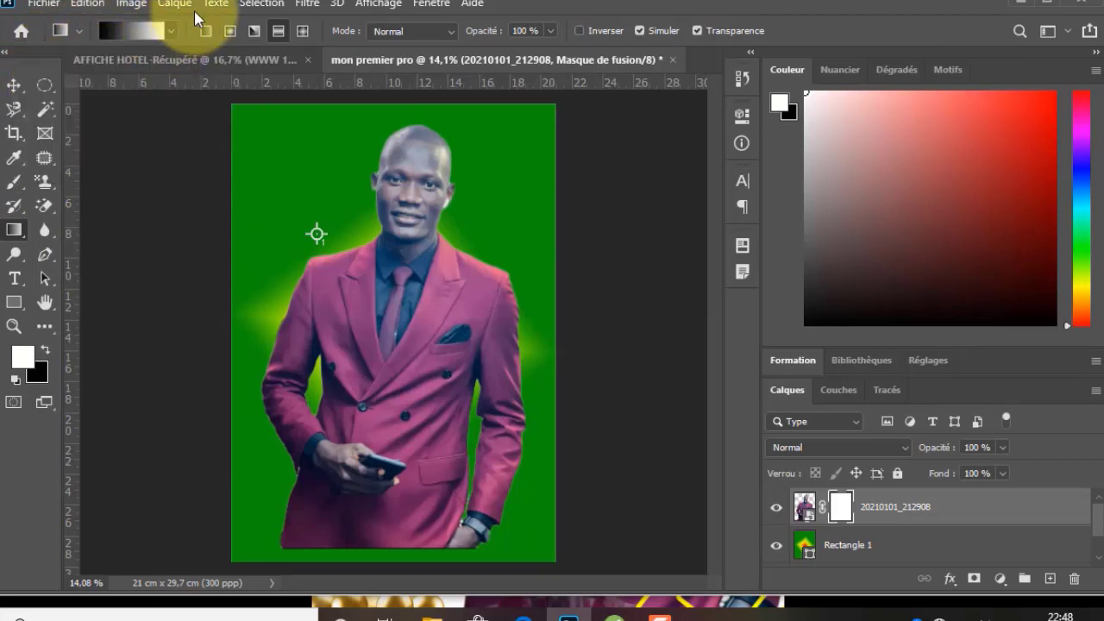
pyautogui.click(279, 32)
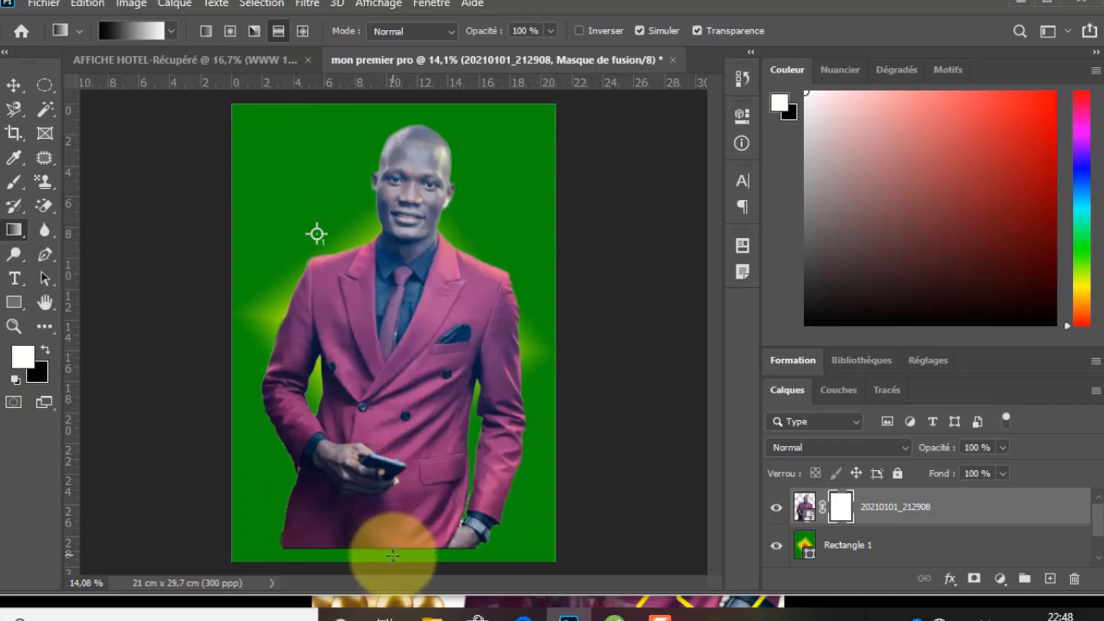
pyautogui.moveTo(387, 537); pyautogui.dragTo(393, 376)
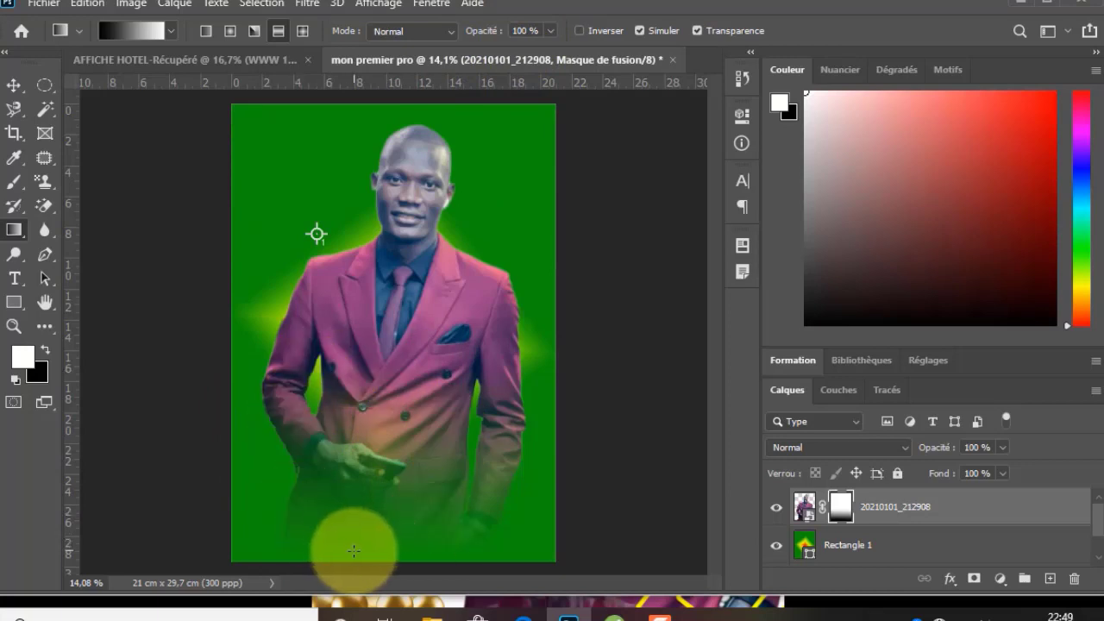
pyautogui.moveTo(358, 565); pyautogui.dragTo(367, 396)
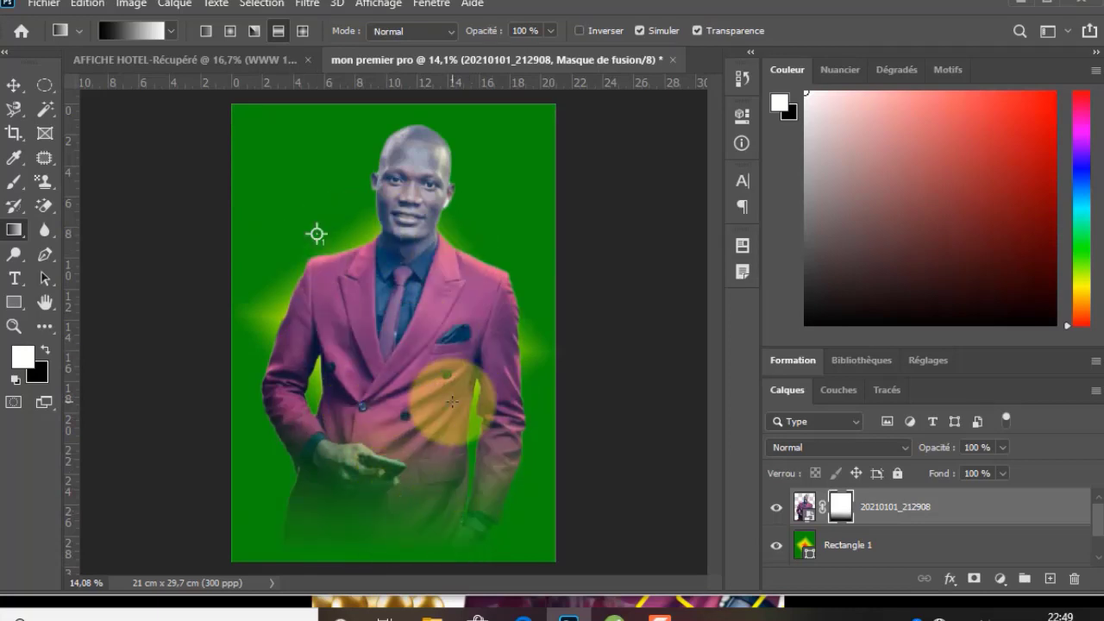
# Hide the Rectangle 1 background, move the man's photo slightly down and to the right, and show the background again.
pyautogui.click(14, 84)
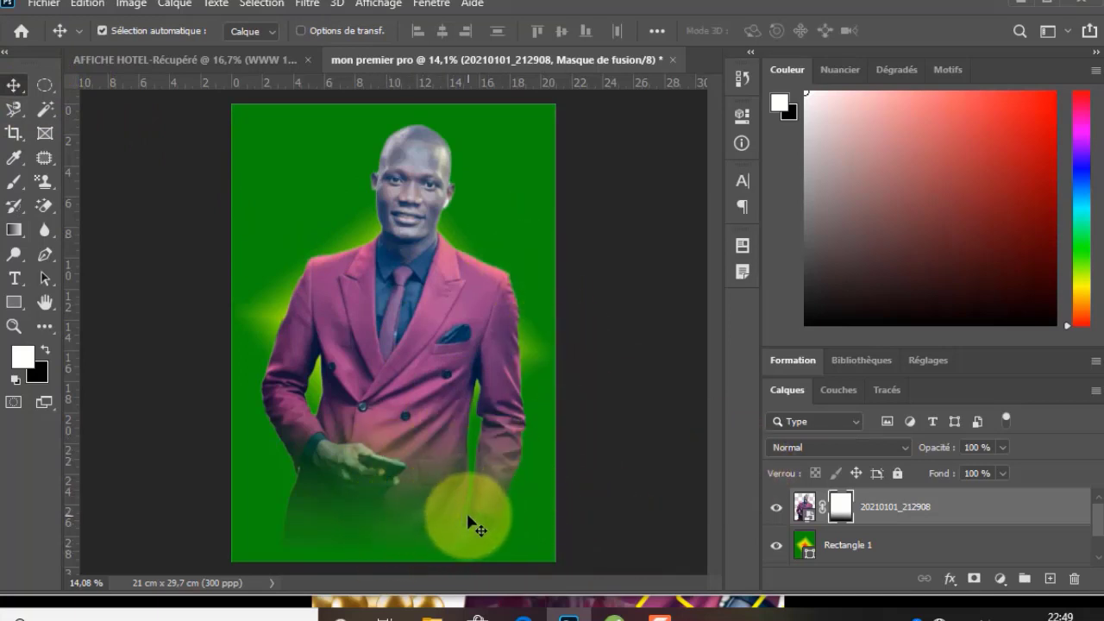
pyautogui.click(777, 546)
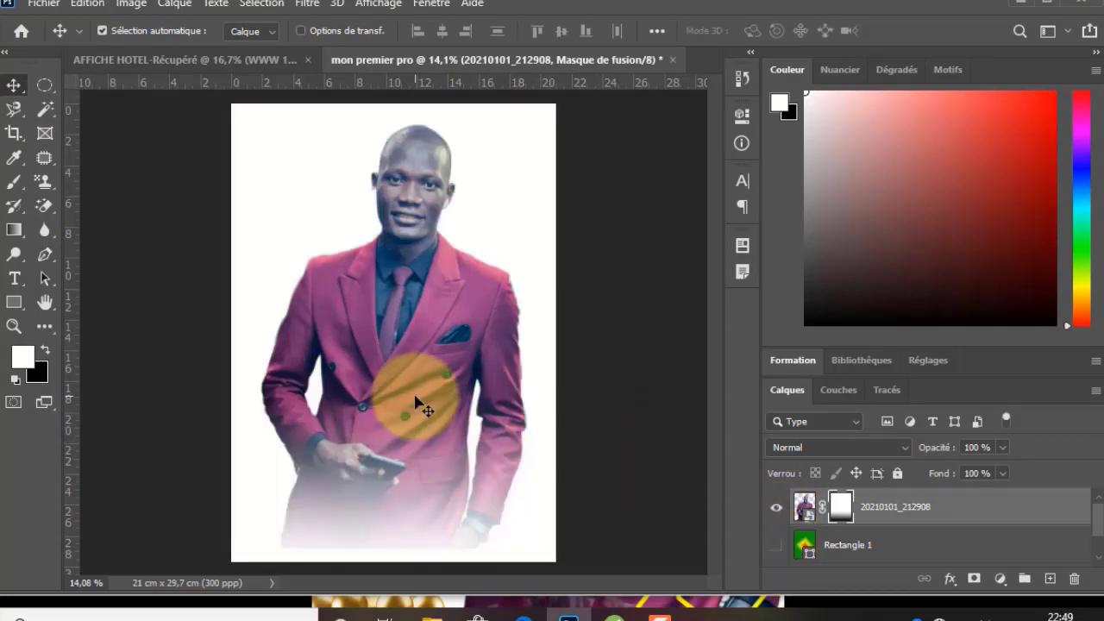
pyautogui.moveTo(408, 443); pyautogui.dragTo(440, 422)
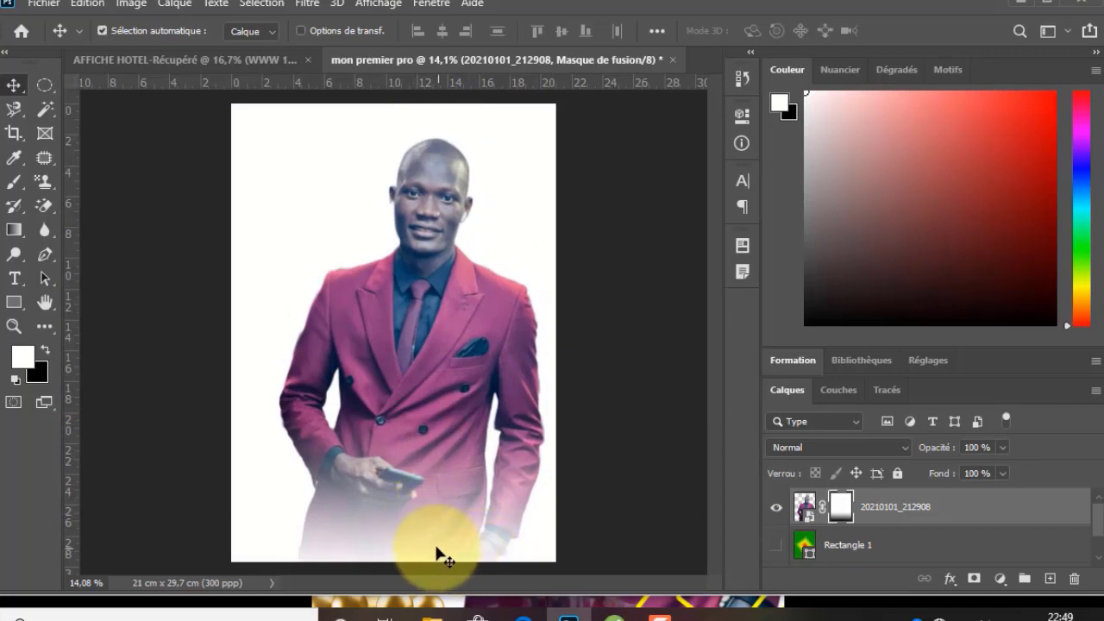
pyautogui.click(777, 546)
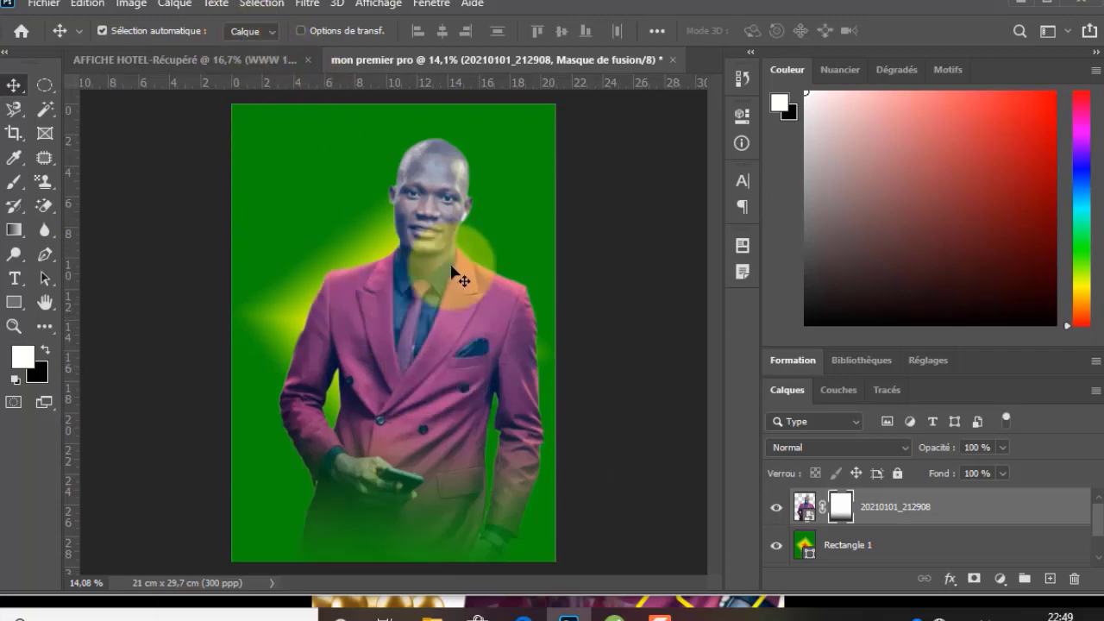
pyautogui.click(175, 4)
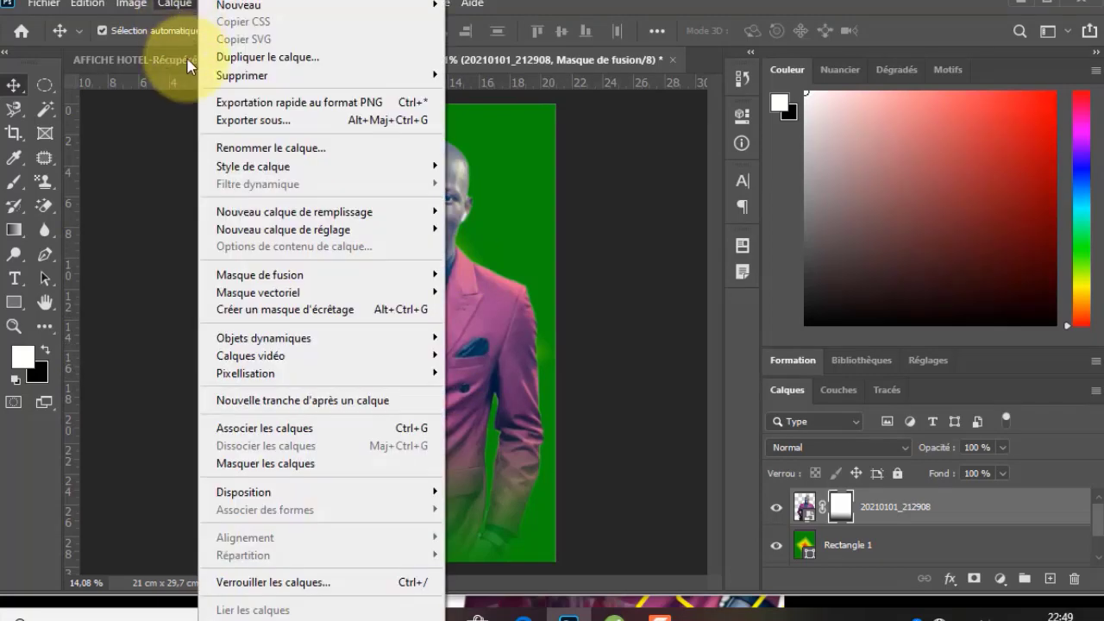
pyautogui.moveTo(264, 268)
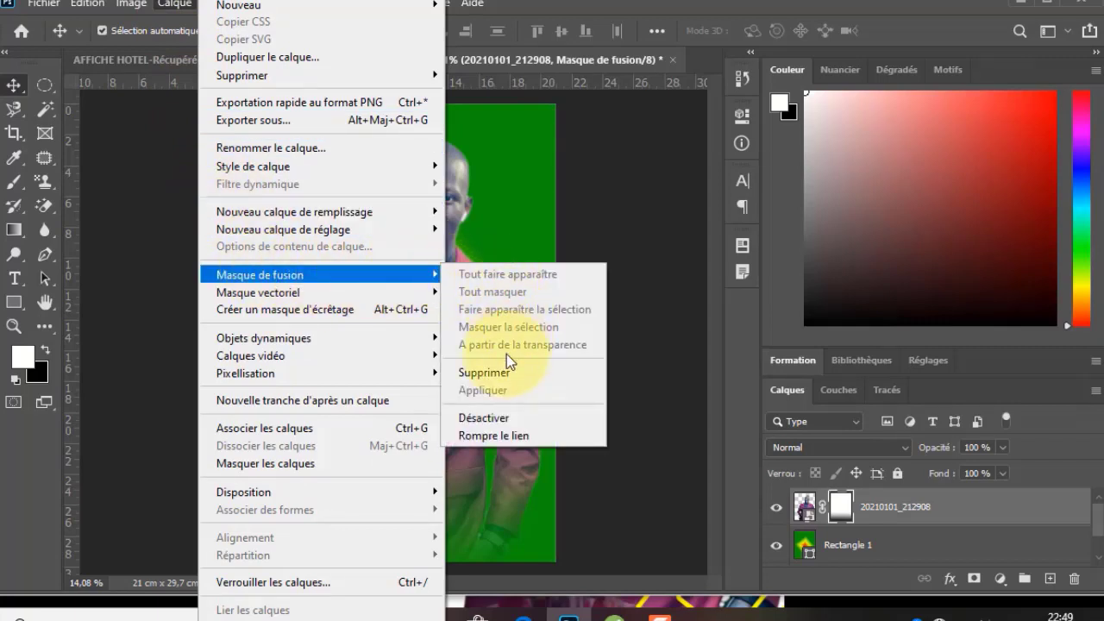
pyautogui.click(477, 98)
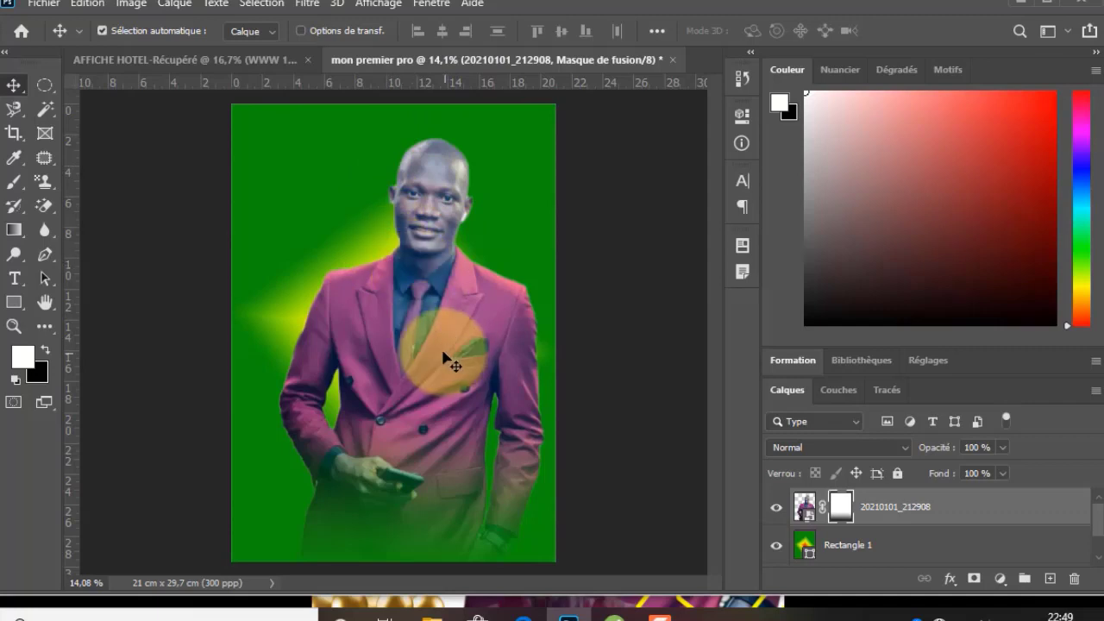
pyautogui.moveTo(426, 321); pyautogui.dragTo(426, 348)
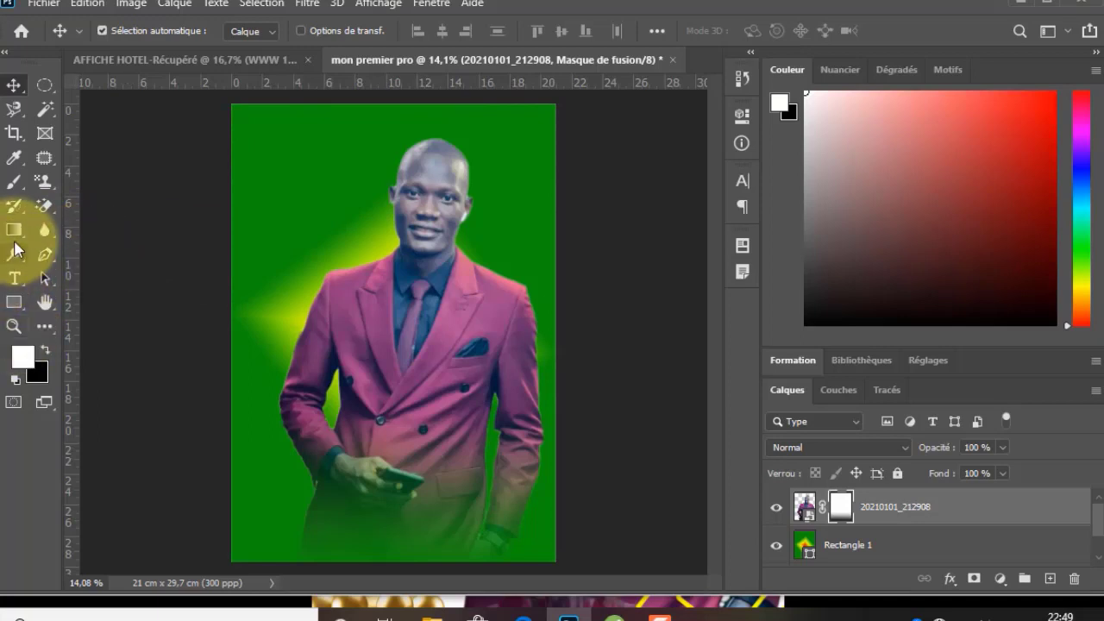
# Activate the Outil Densité - and set its brush to 161 px with full hardness.
pyautogui.click(57, 238)
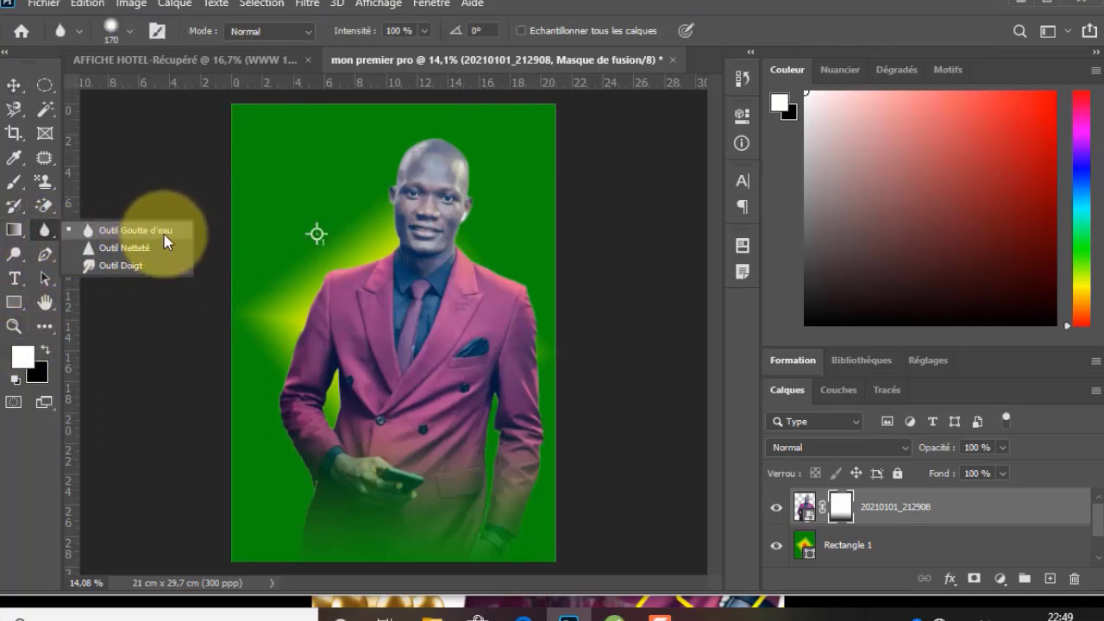
pyautogui.click(21, 260)
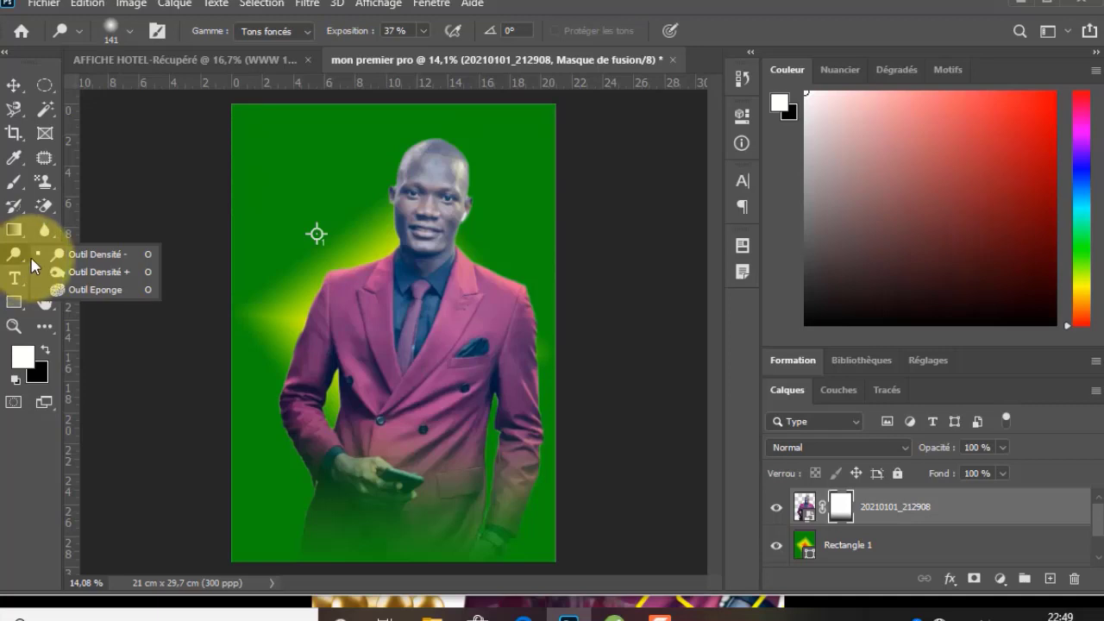
pyautogui.click(93, 254)
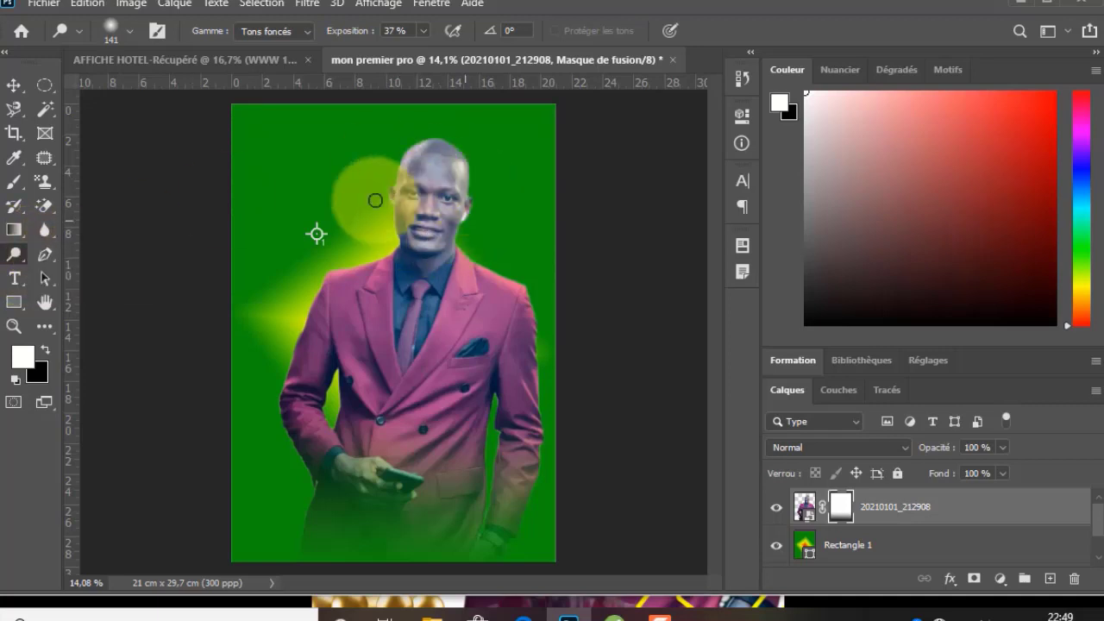
pyautogui.click(131, 34)
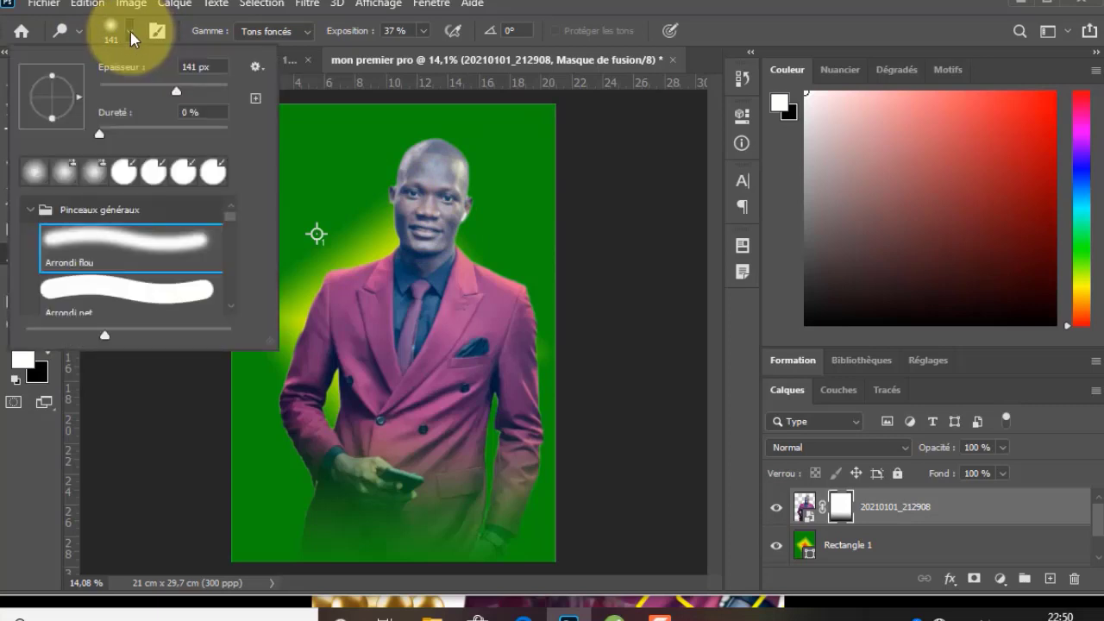
pyautogui.click(131, 34)
pyautogui.click(132, 35)
pyautogui.click(181, 87)
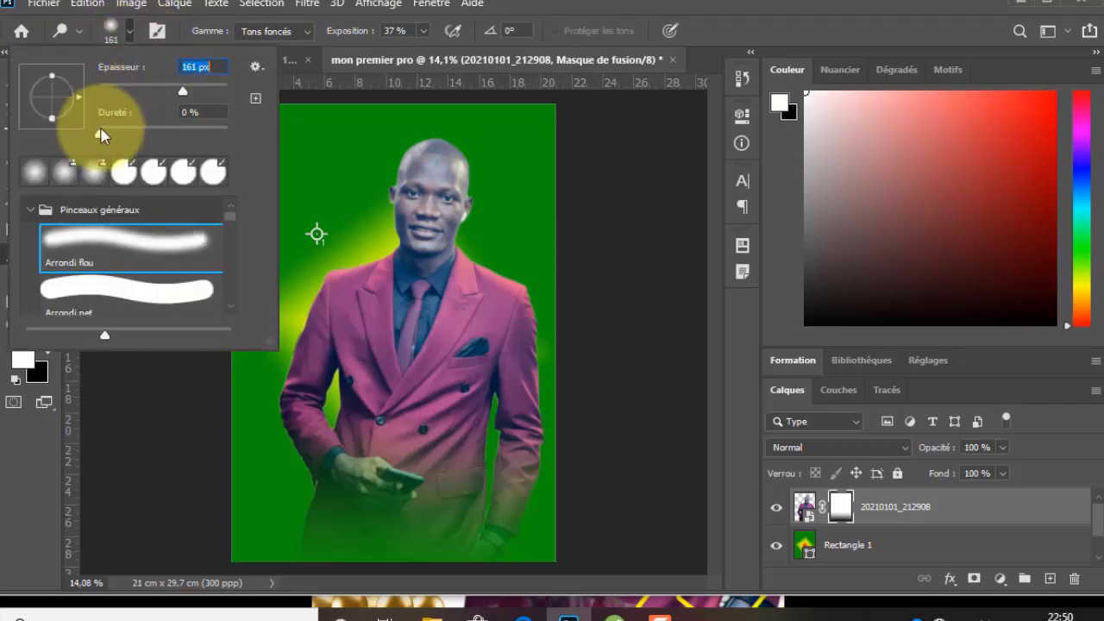
pyautogui.moveTo(101, 130); pyautogui.dragTo(289, 129)
pyautogui.click(130, 33)
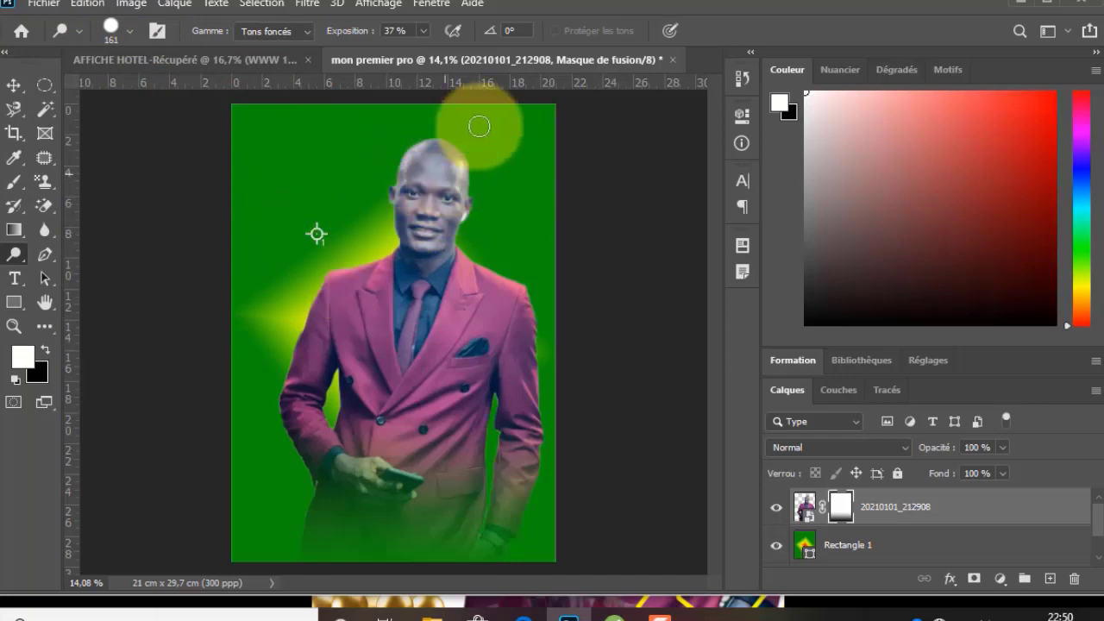
pyautogui.click(458, 331)
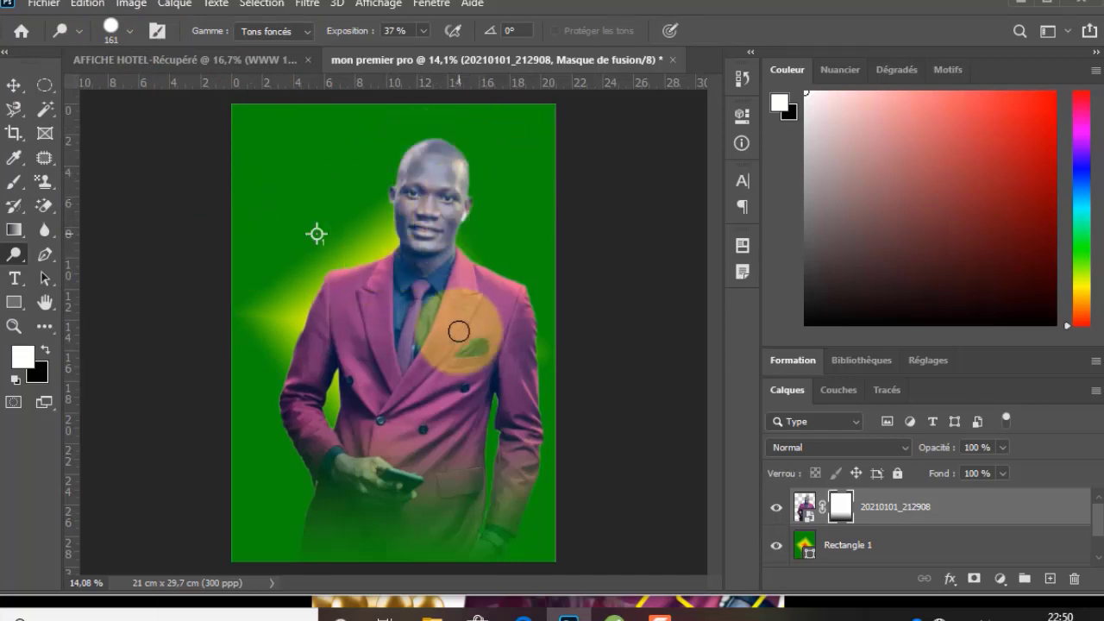
# Move the man's photo slightly up and to the right on the page and hide its layer.
pyautogui.click(52, 259)
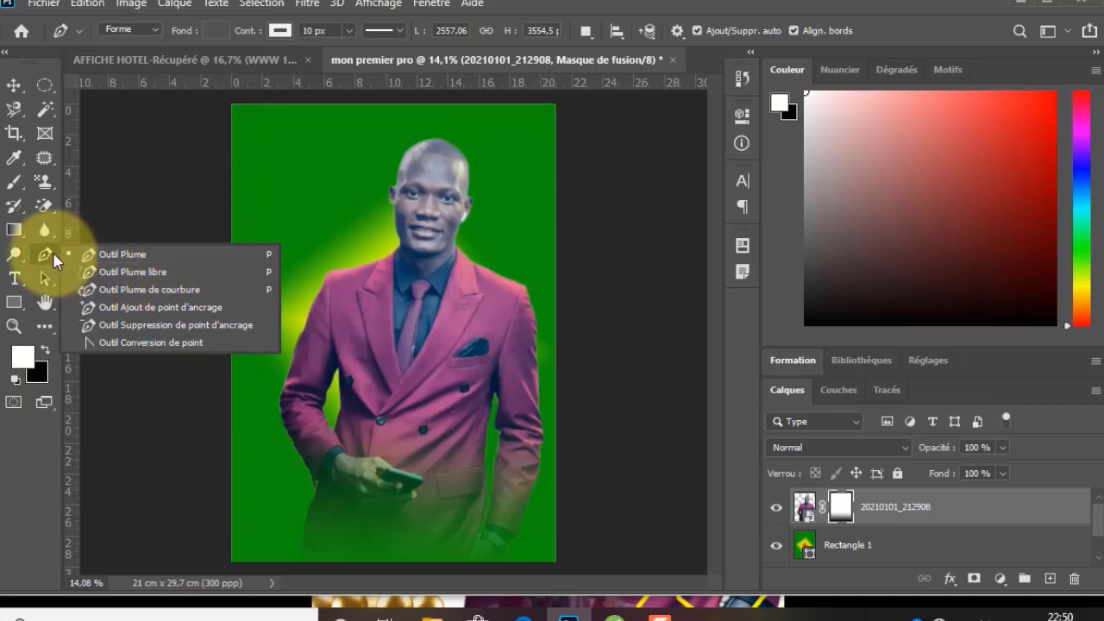
pyautogui.click(14, 85)
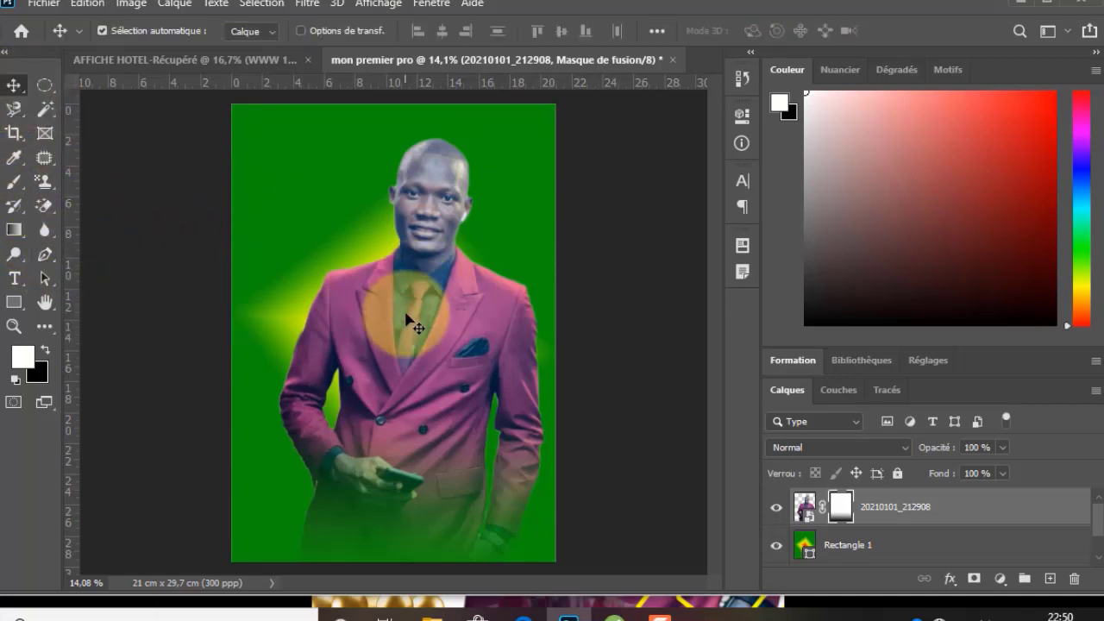
pyautogui.moveTo(414, 315); pyautogui.dragTo(446, 324)
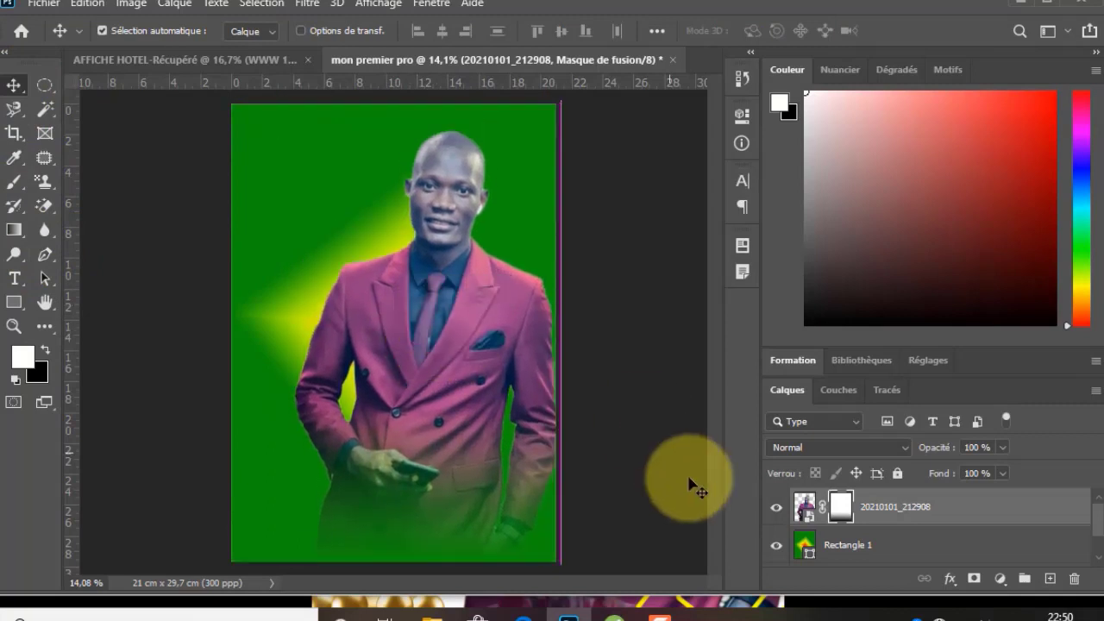
pyautogui.click(776, 508)
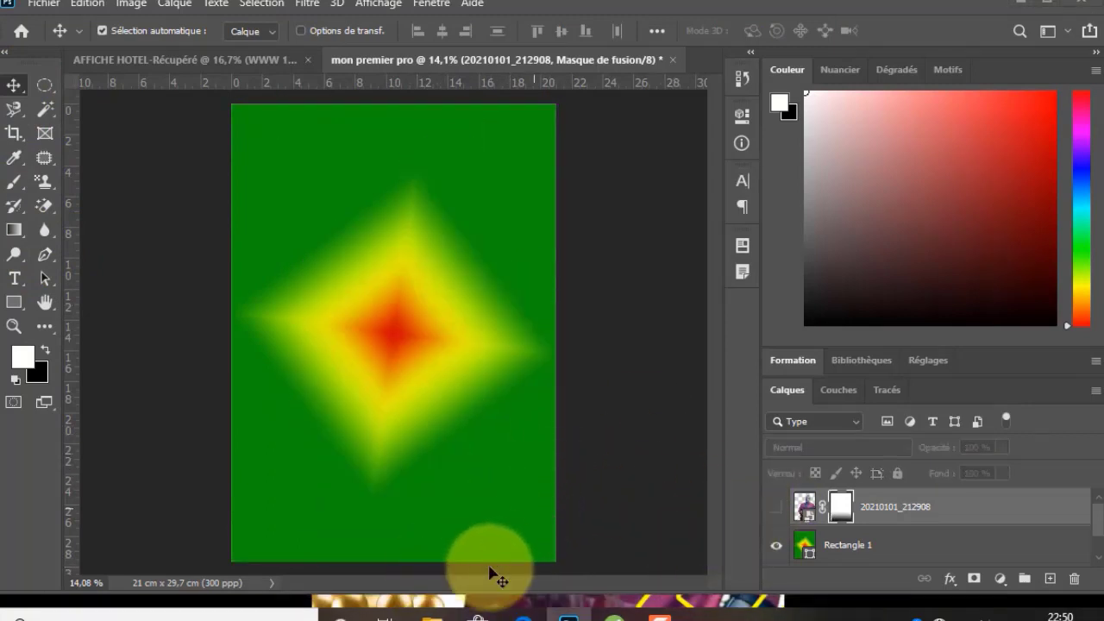
# Place the image 20201019_103248 from the Images folder onto the poster page.
pyautogui.rightClick(431, 616)
pyautogui.click(405, 427)
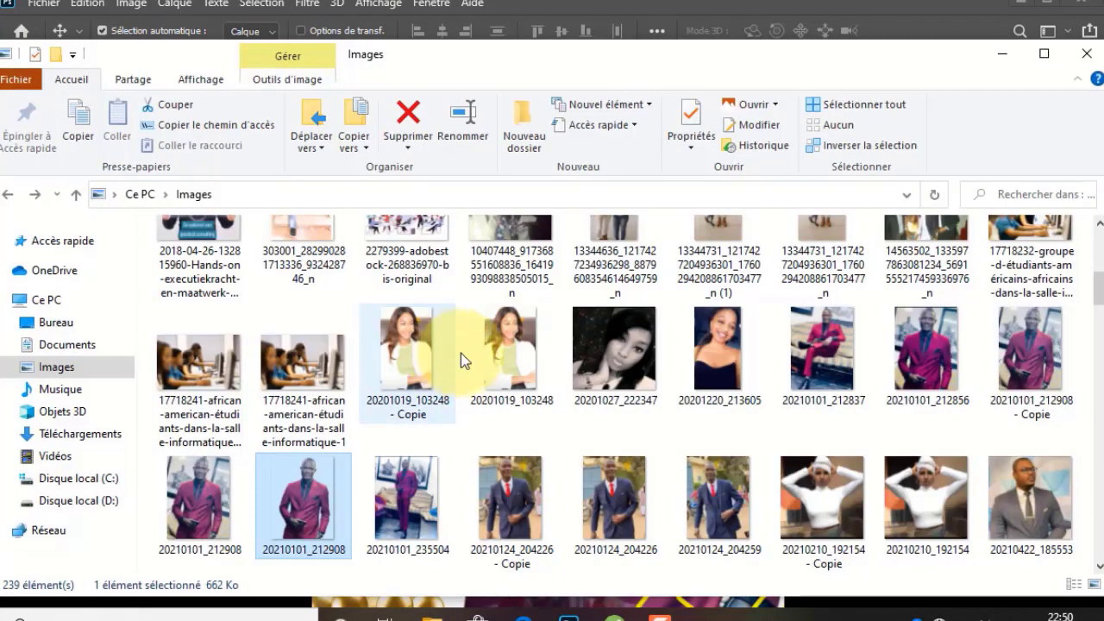
pyautogui.doubleClick(508, 343)
pyautogui.moveTo(571, 368); pyautogui.dragTo(421, 379)
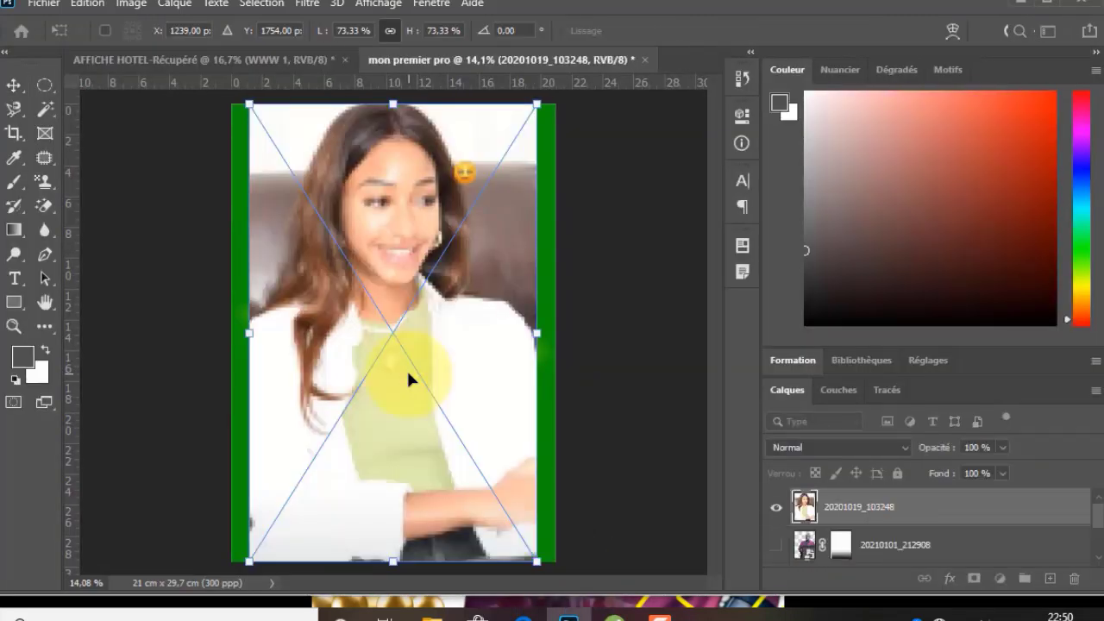
# Move the woman's photo down the page, scale it to about 80.88 %, and commit the placement.
pyautogui.moveTo(454, 234); pyautogui.dragTo(470, 255)
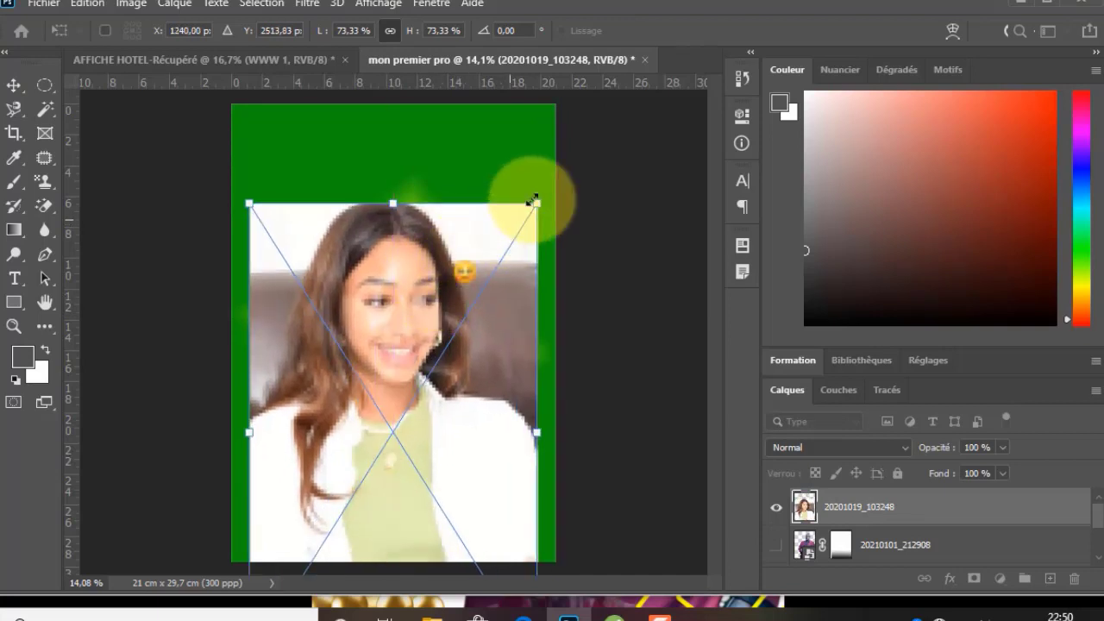
pyautogui.moveTo(538, 202); pyautogui.dragTo(560, 182)
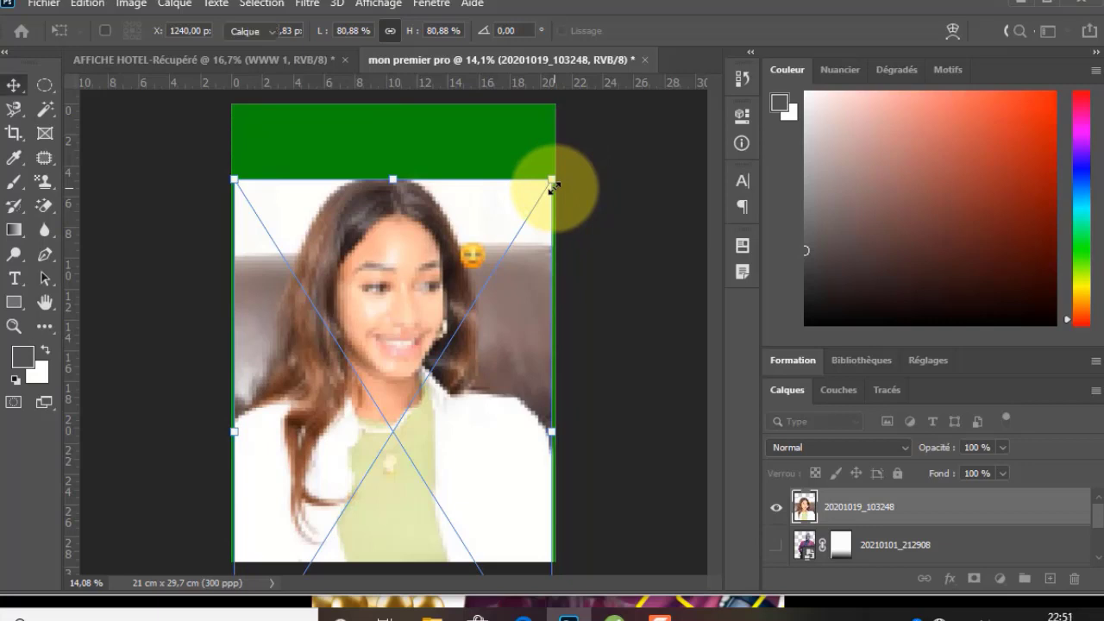
pyautogui.press('Return')
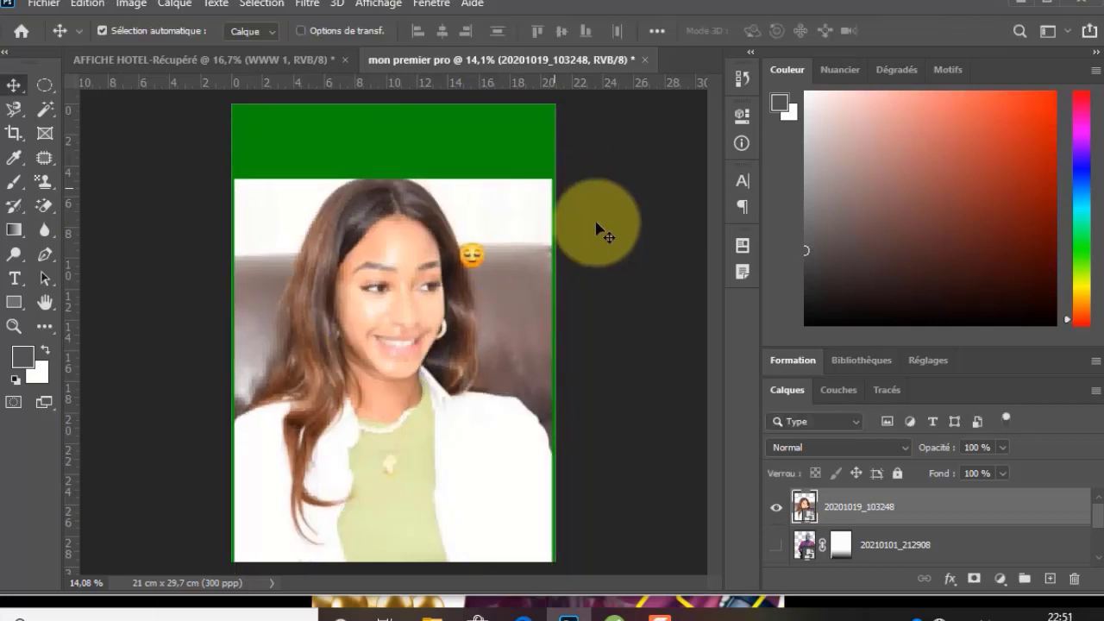
# Set up the Outil Plume in Forme mode with no fill and a red 5 px outline.
pyautogui.click(49, 257)
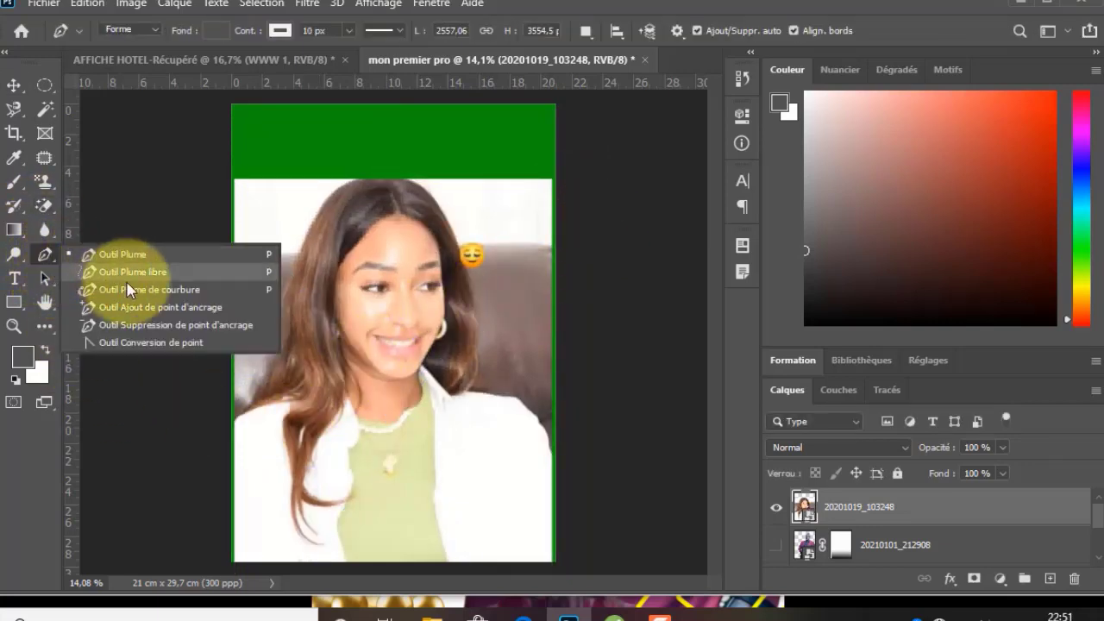
pyautogui.click(129, 255)
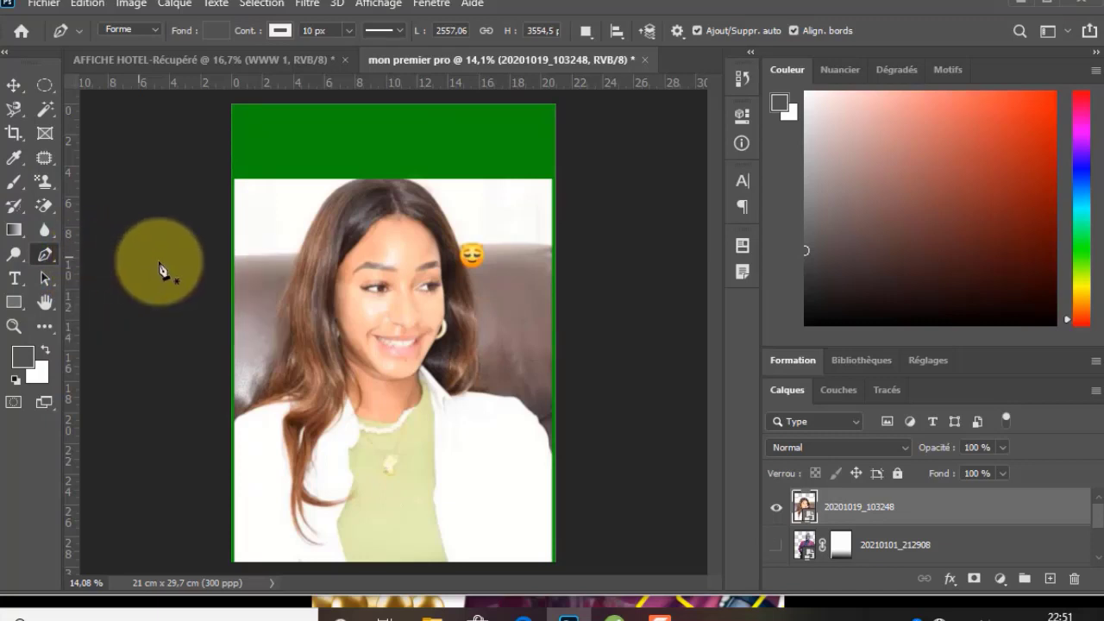
pyautogui.click(158, 34)
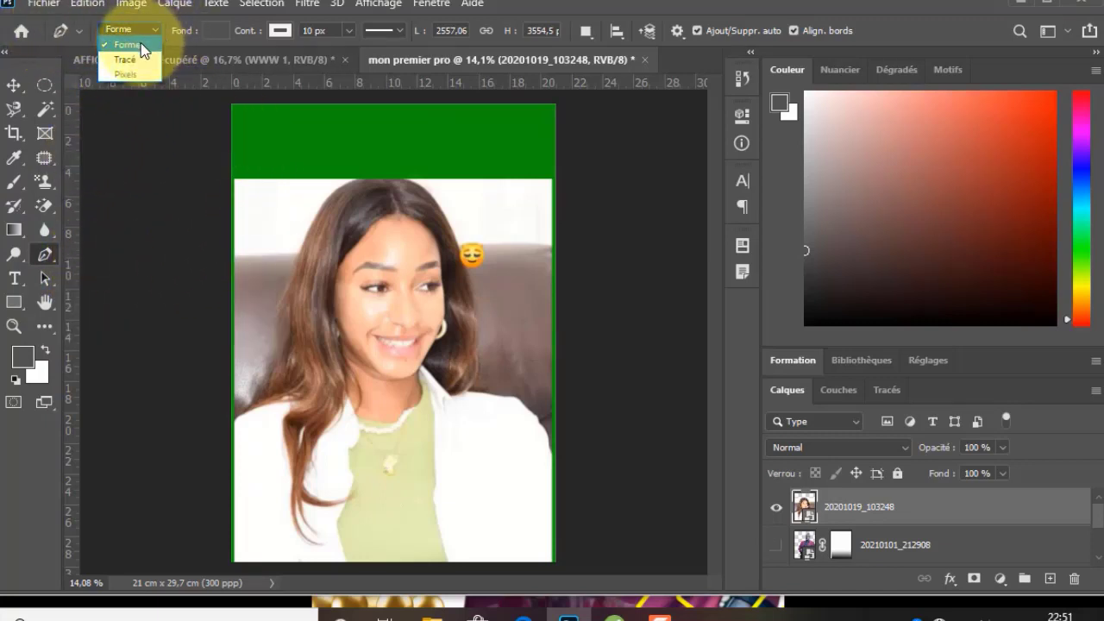
pyautogui.click(156, 30)
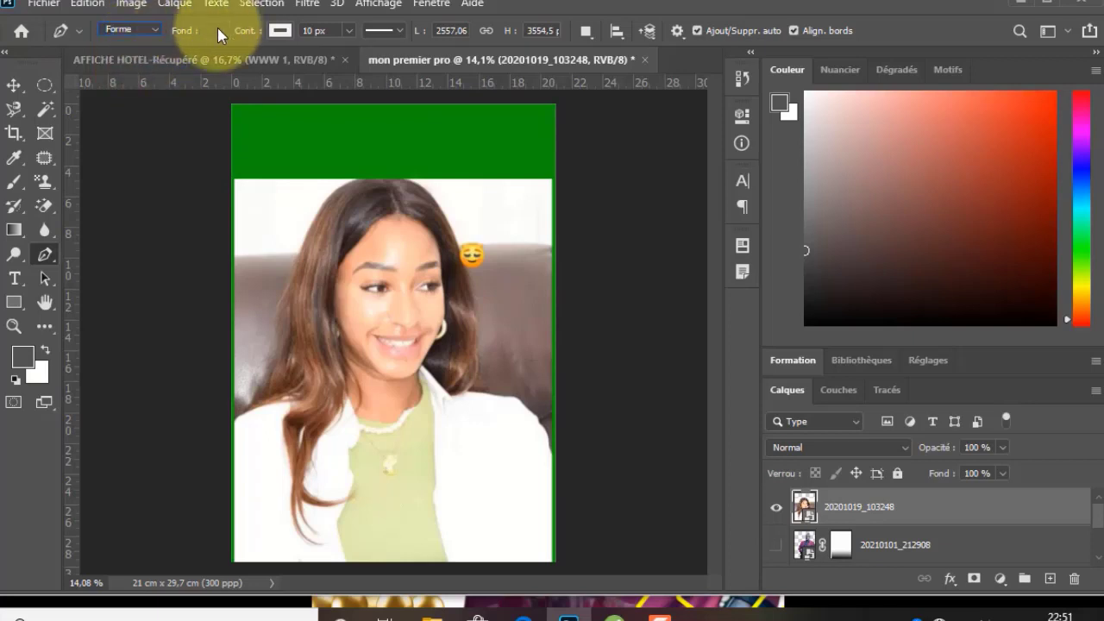
pyautogui.click(216, 30)
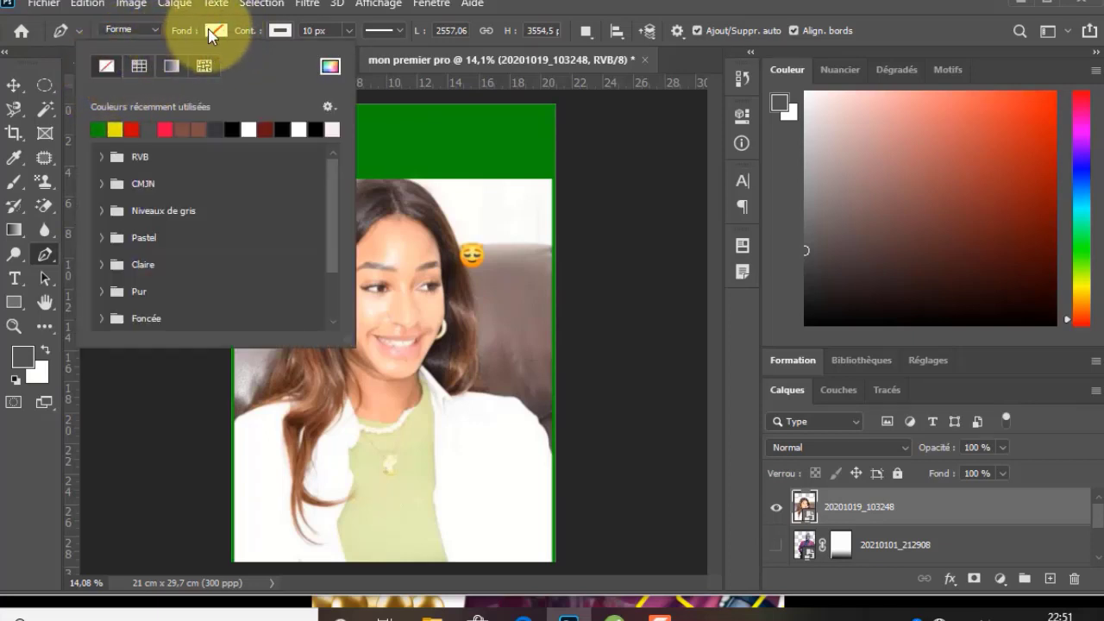
pyautogui.click(217, 32)
pyautogui.click(280, 33)
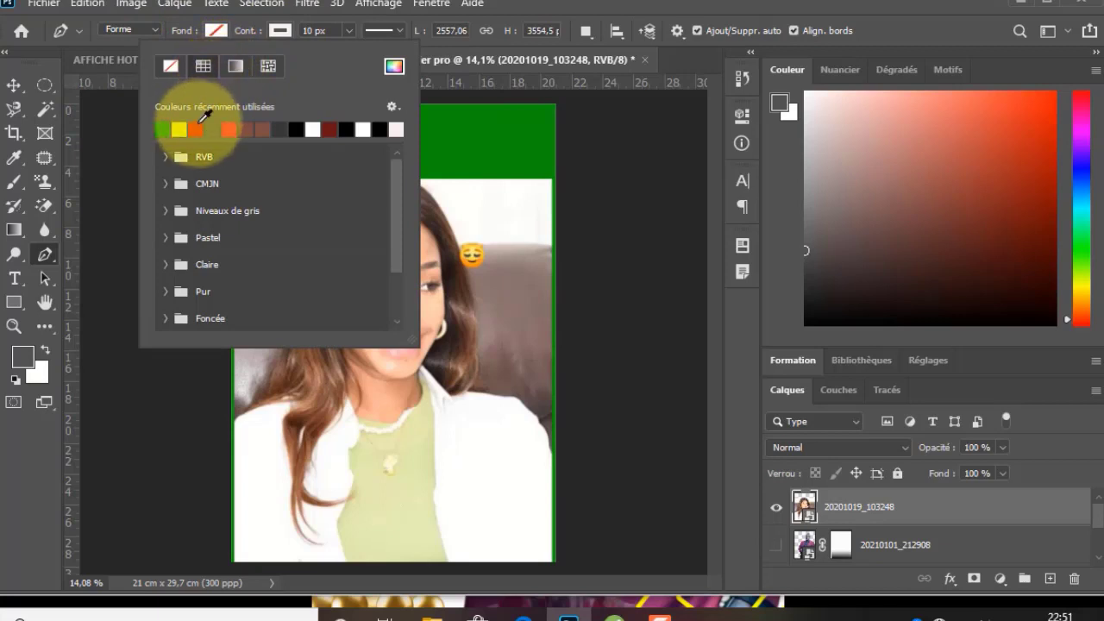
pyautogui.click(199, 126)
pyautogui.click(287, 26)
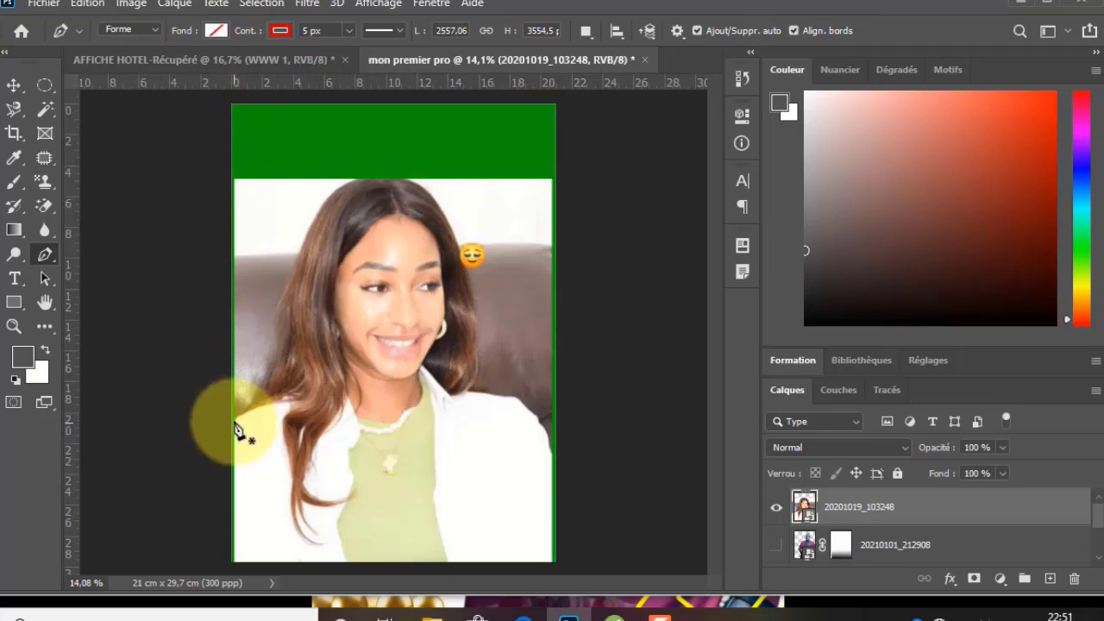
# Trace the start of the woman's outline with curved segments from the photo's left edge over the shoulder and up the lower hair.
pyautogui.click(289, 404)
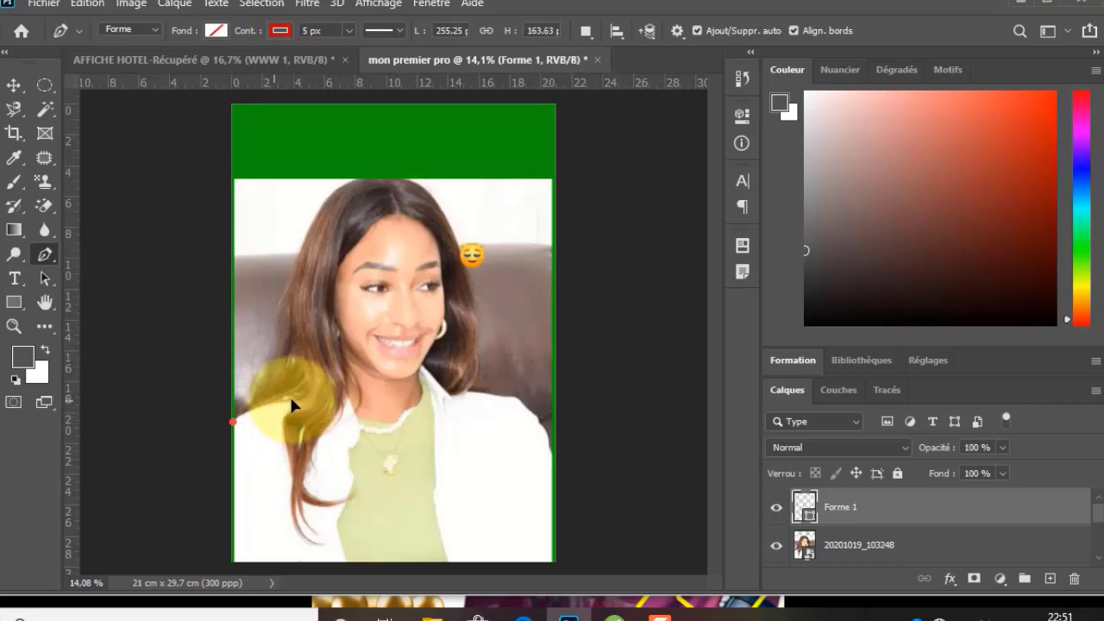
pyautogui.moveTo(291, 398); pyautogui.dragTo(289, 397)
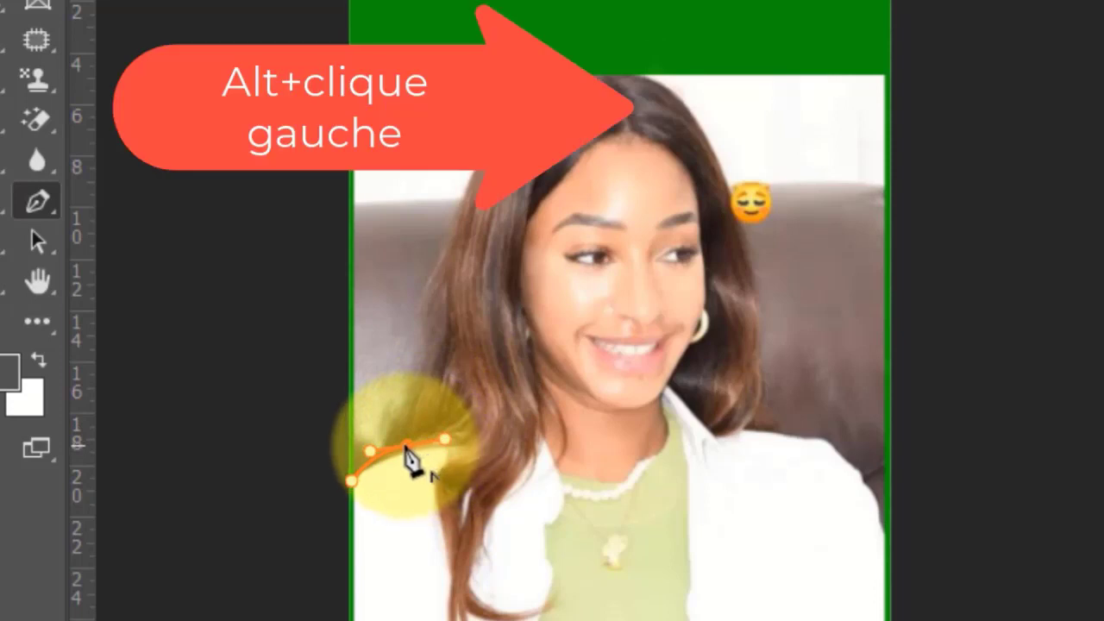
pyautogui.keyDown('alt'); pyautogui.click(407, 445); pyautogui.keyUp('alt')
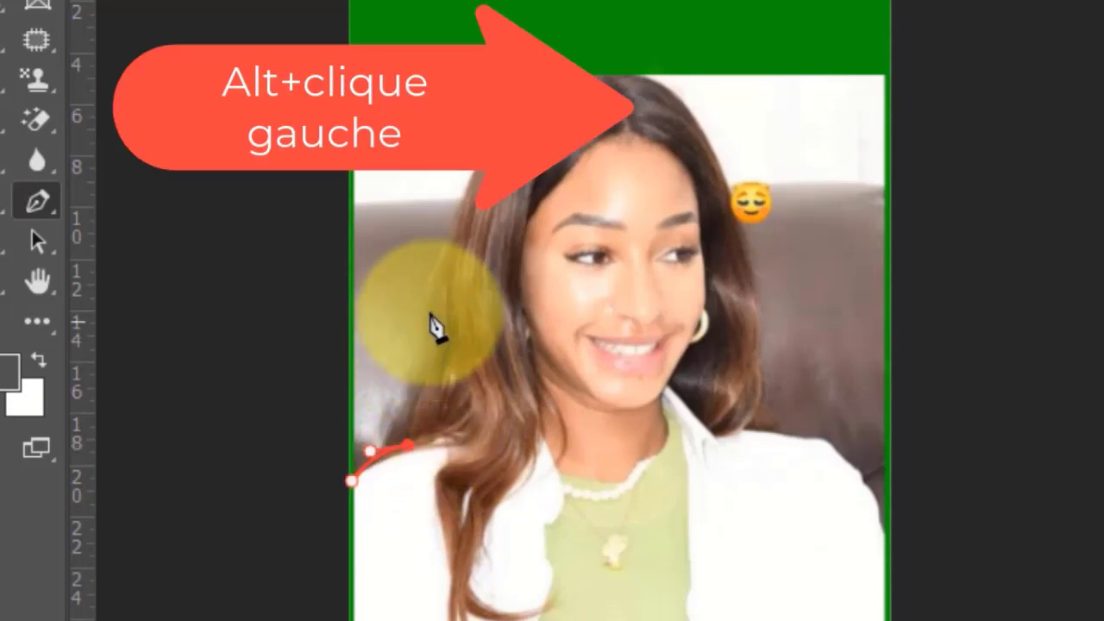
pyautogui.click(423, 276)
pyautogui.moveTo(423, 278); pyautogui.dragTo(407, 251)
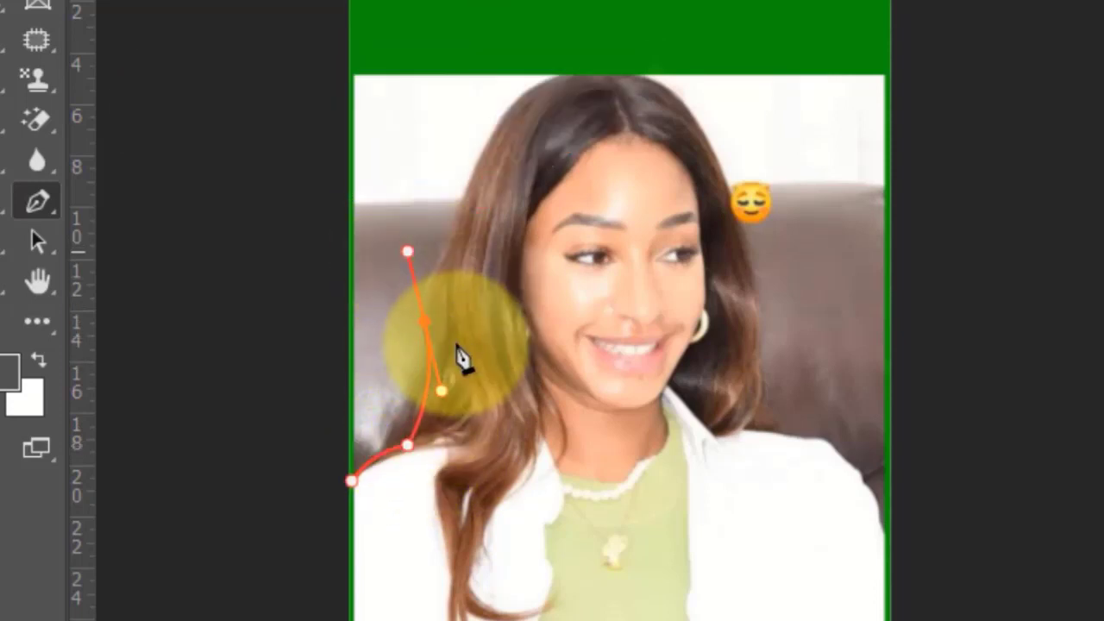
pyautogui.keyDown('alt'); pyautogui.click(423, 322); pyautogui.keyUp('alt')
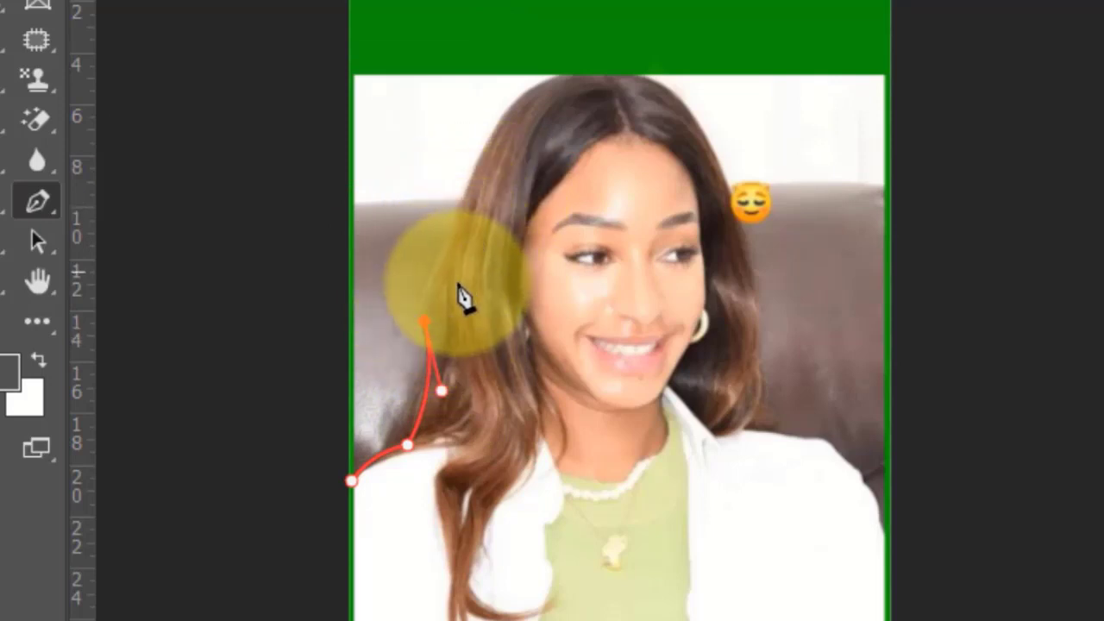
# Continue the outline up the left side of the hair to the top of the woman's head, retracting the outgoing handles.
pyautogui.moveTo(454, 235); pyautogui.dragTo(498, 196)
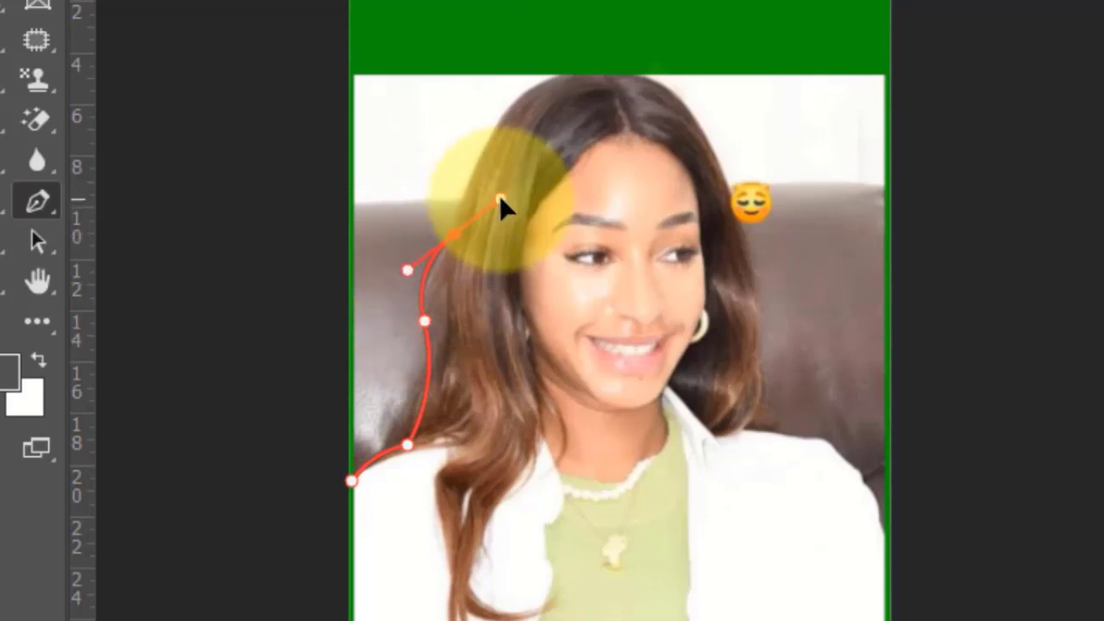
pyautogui.keyDown('alt'); pyautogui.click(455, 234); pyautogui.keyUp('alt')
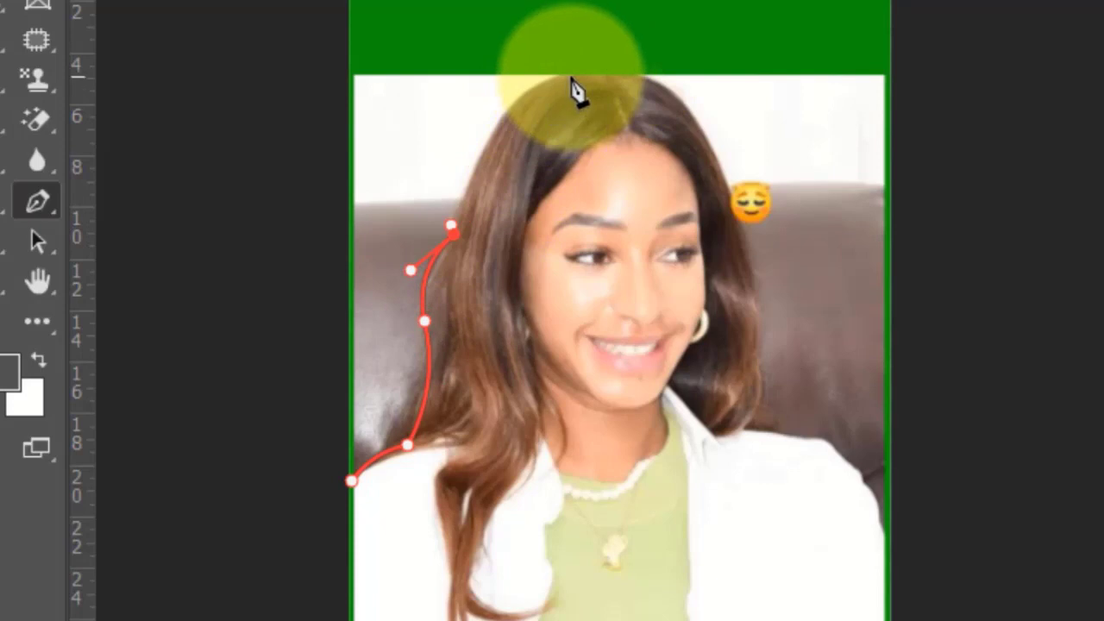
pyautogui.moveTo(571, 76); pyautogui.dragTo(658, 66)
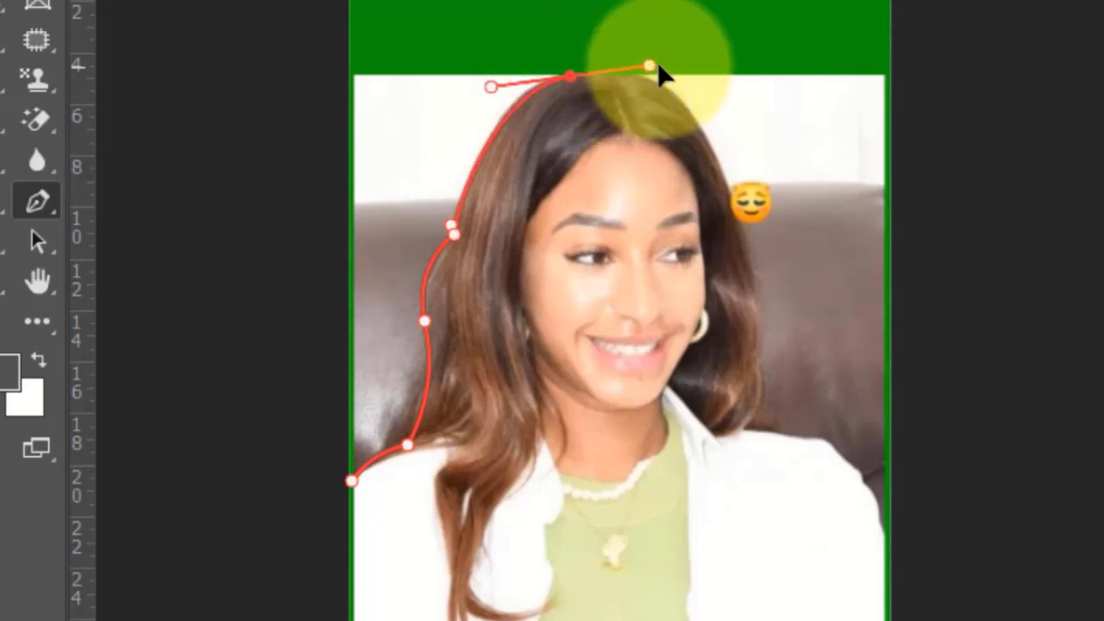
pyautogui.keyDown('alt'); pyautogui.click(571, 77); pyautogui.keyUp('alt')
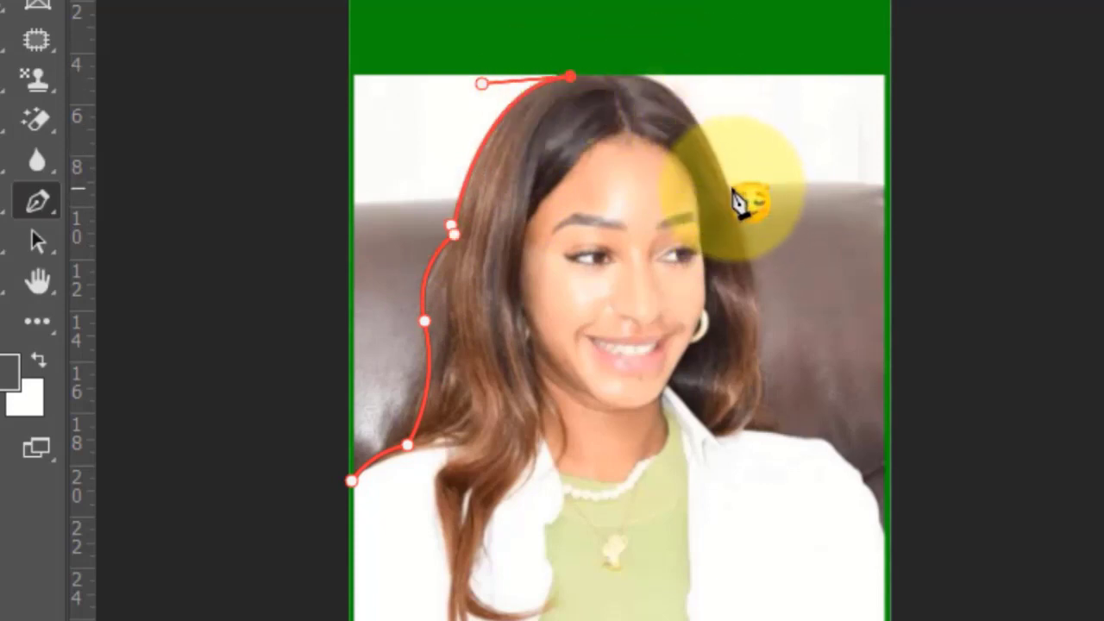
# Continue the outline from the top of the head down the right side of the hair to where the shoulder begins.
pyautogui.moveTo(735, 198); pyautogui.dragTo(791, 358)
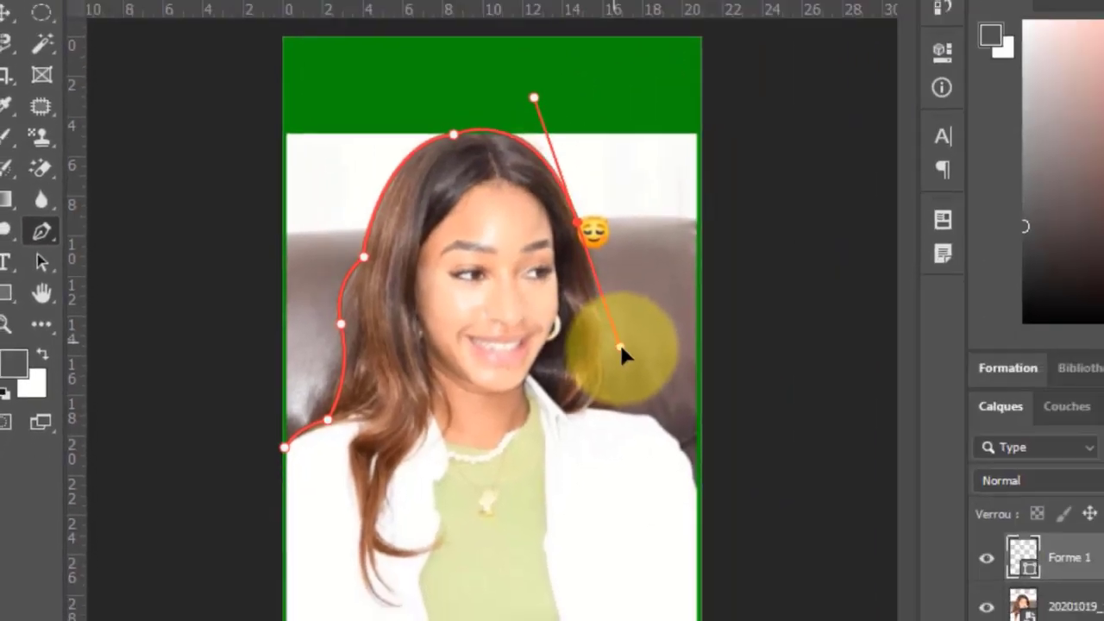
pyautogui.moveTo(621, 347); pyautogui.dragTo(607, 329)
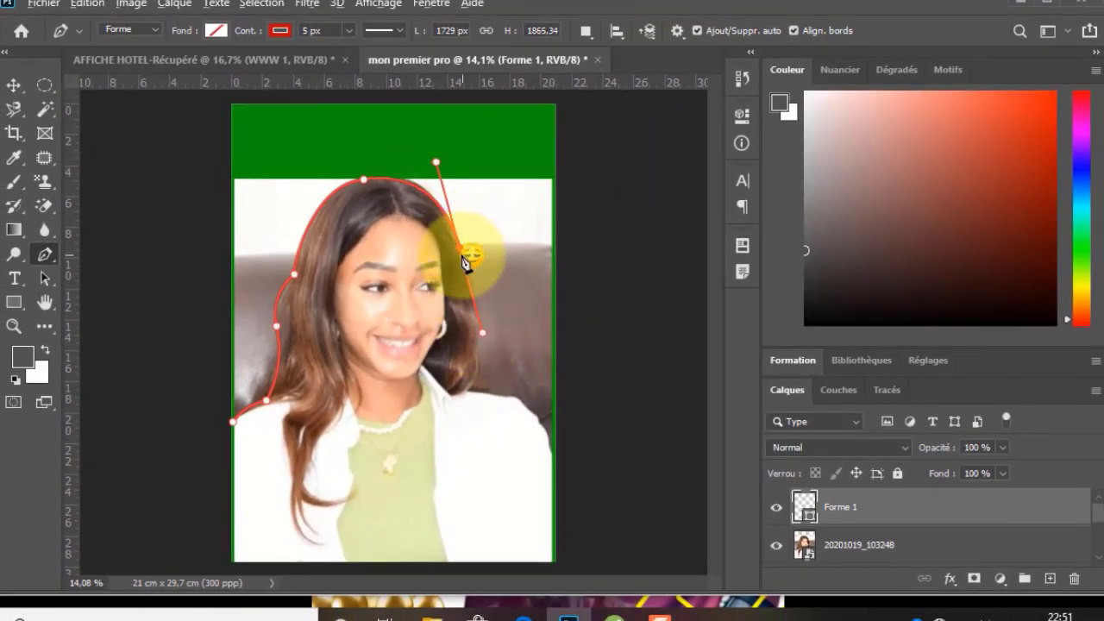
pyautogui.keyDown('alt'); pyautogui.click(459, 252); pyautogui.keyUp('alt')
pyautogui.moveTo(476, 354); pyautogui.dragTo(463, 378)
pyautogui.keyDown('alt'); pyautogui.click(475, 354); pyautogui.keyUp('alt')
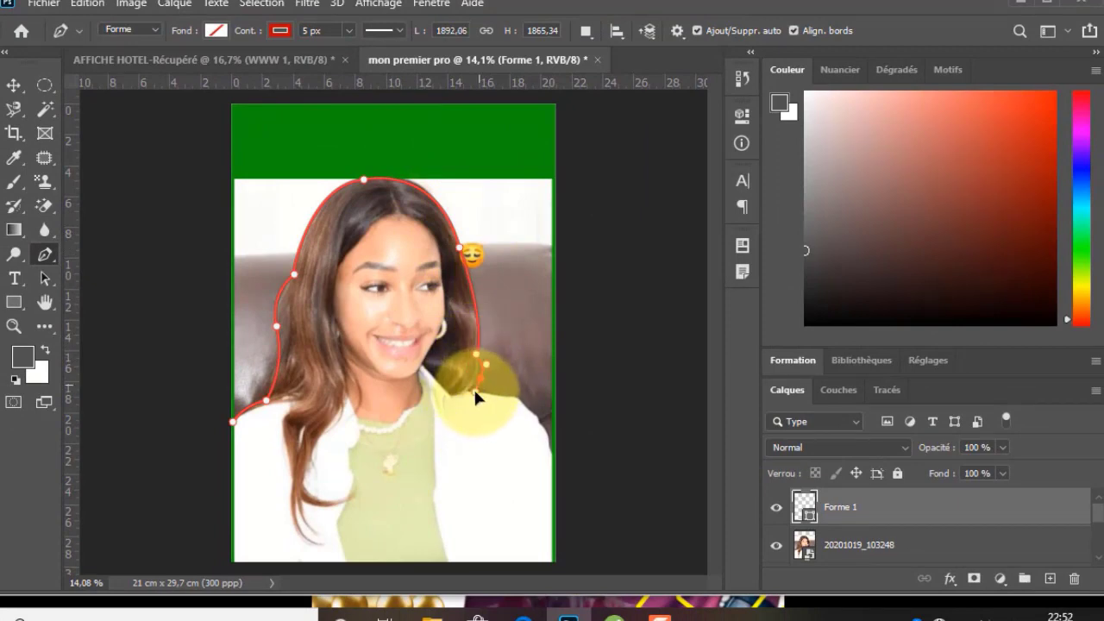
pyautogui.moveTo(487, 389); pyautogui.dragTo(499, 400)
pyautogui.keyDown('alt'); pyautogui.click(496, 396); pyautogui.keyUp('alt')
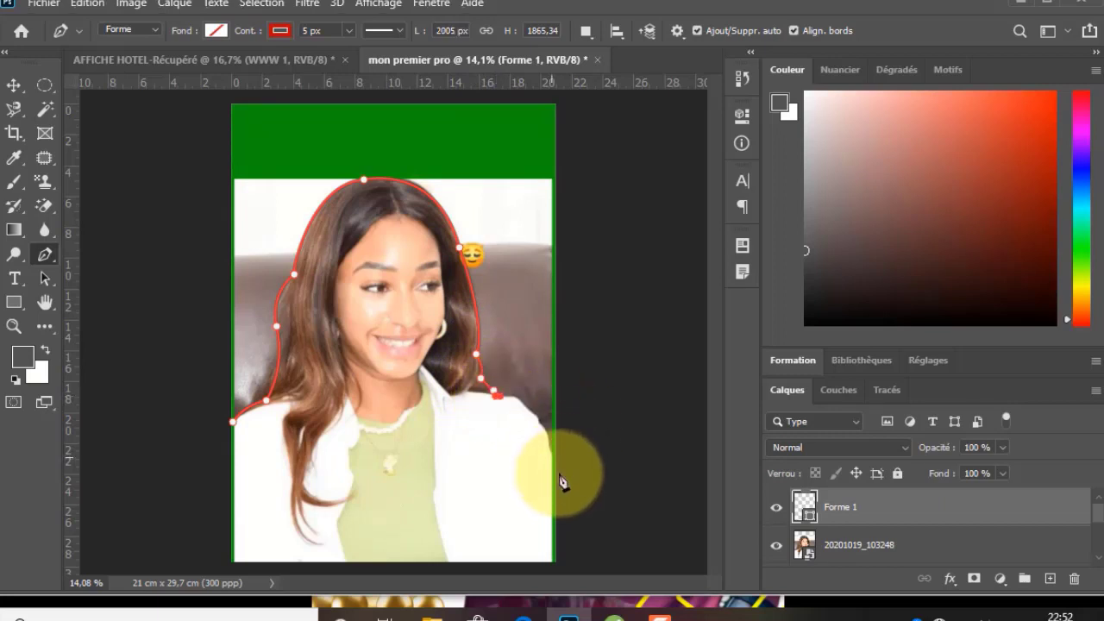
# Run the outline over the right shoulder, down the photo's right edge and along its bottom, and close it at the starting point.
pyautogui.moveTo(561, 481); pyautogui.dragTo(565, 522)
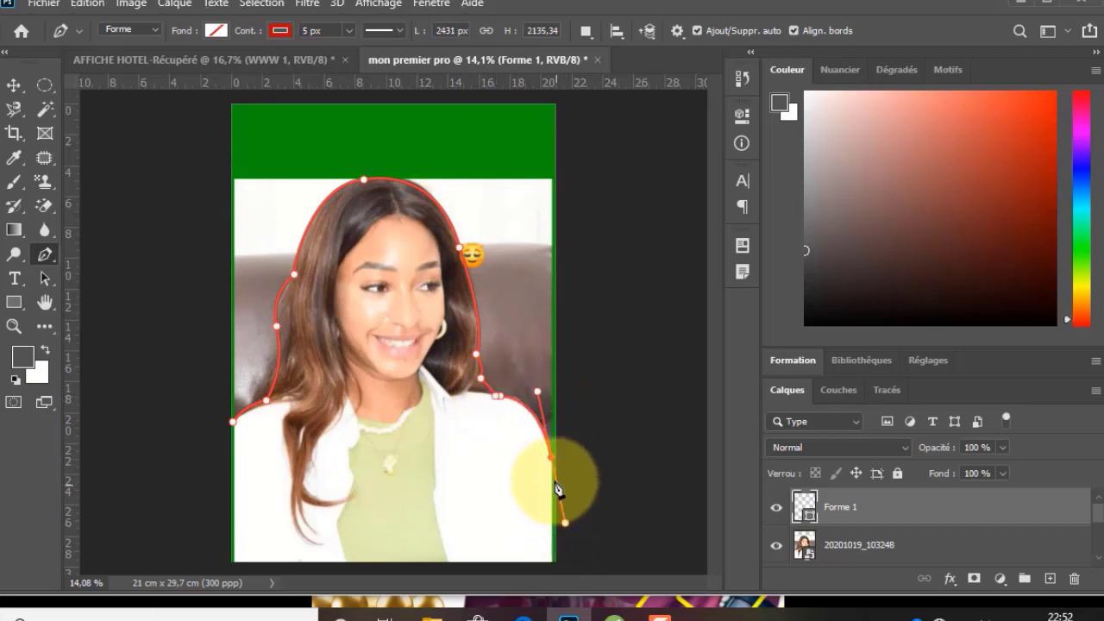
pyautogui.keyDown('alt'); pyautogui.click(552, 460); pyautogui.keyUp('alt')
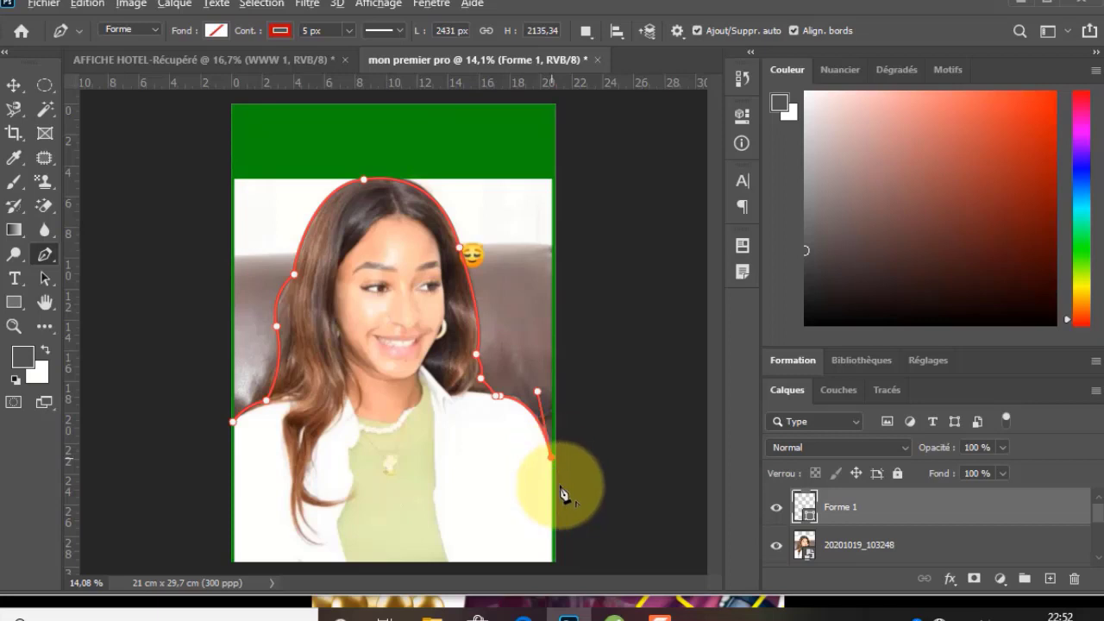
pyautogui.click(553, 563)
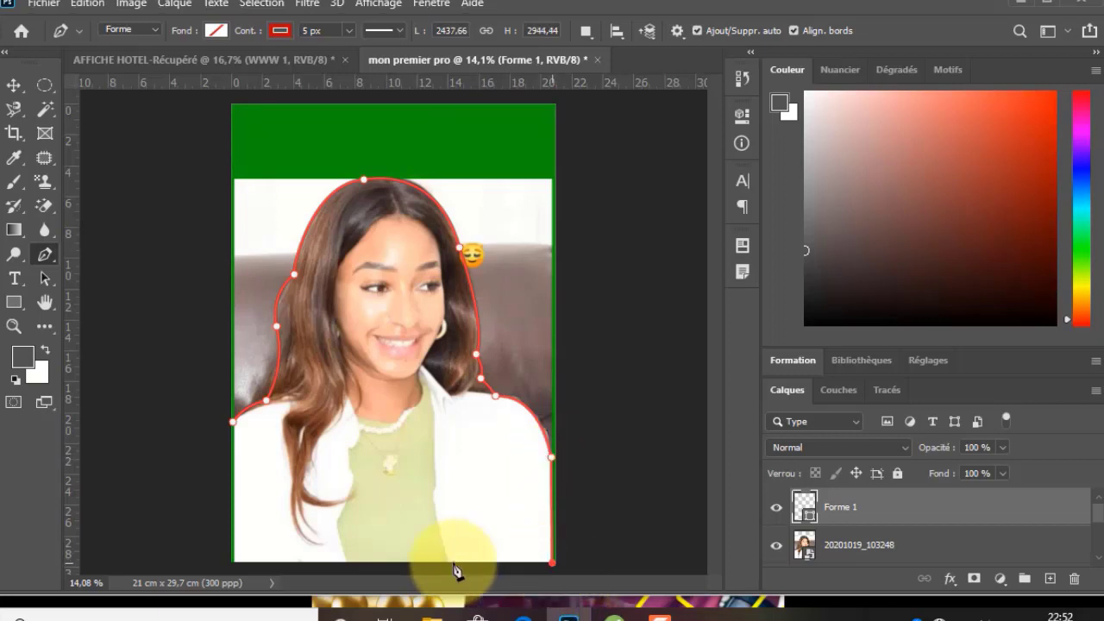
pyautogui.click(234, 566)
pyautogui.click(233, 423)
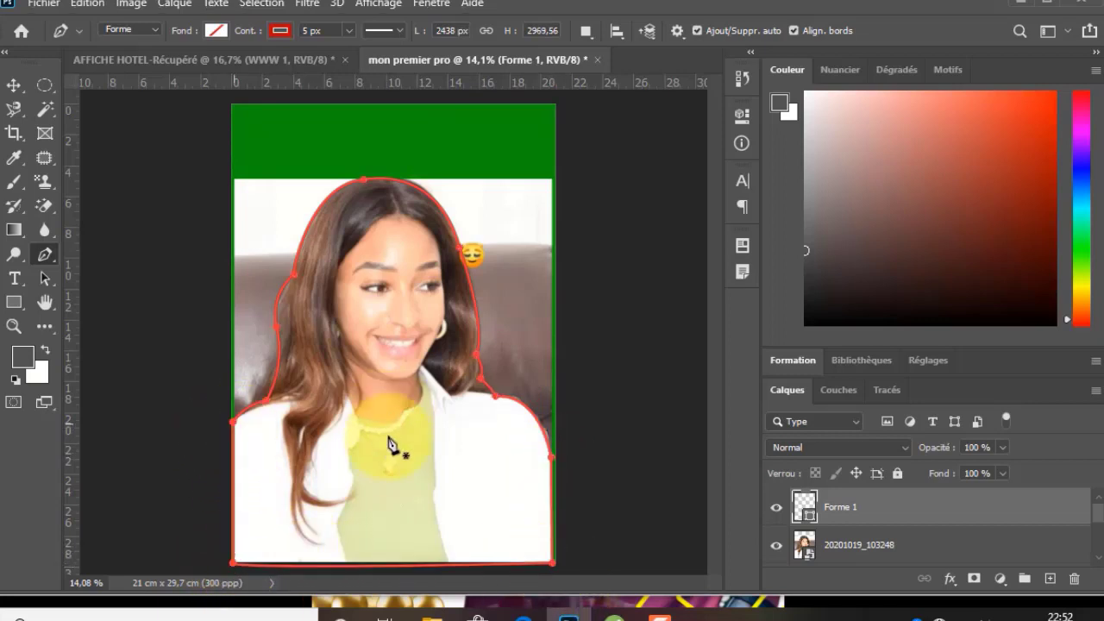
# Convert the closed outline into a new selection with a 0 px feather radius and Lissé enabled.
pyautogui.rightClick(409, 310)
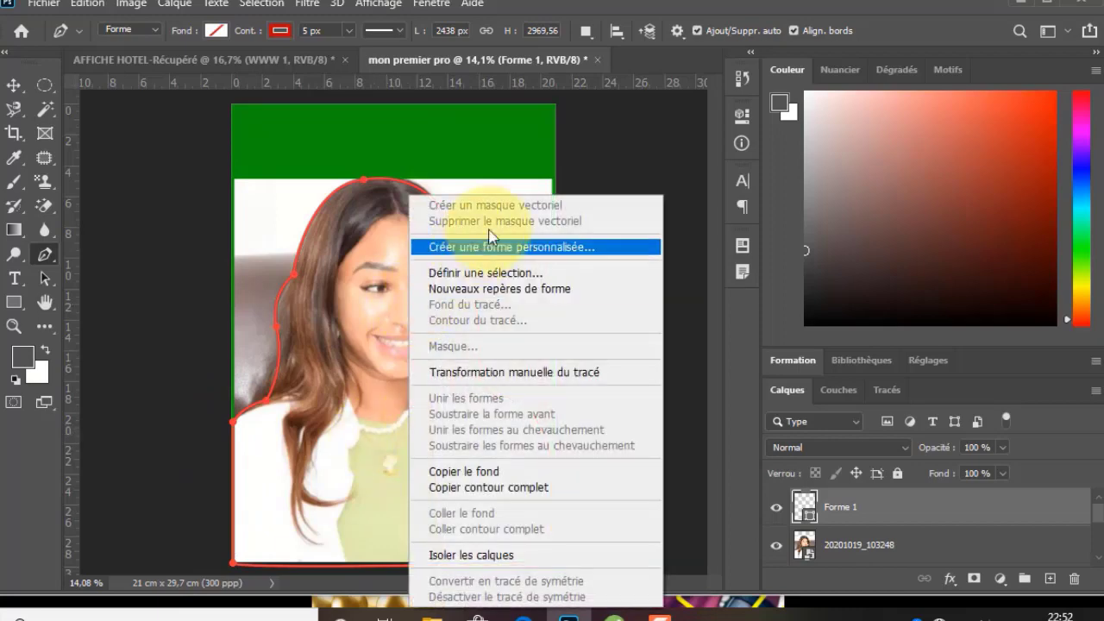
pyautogui.click(507, 272)
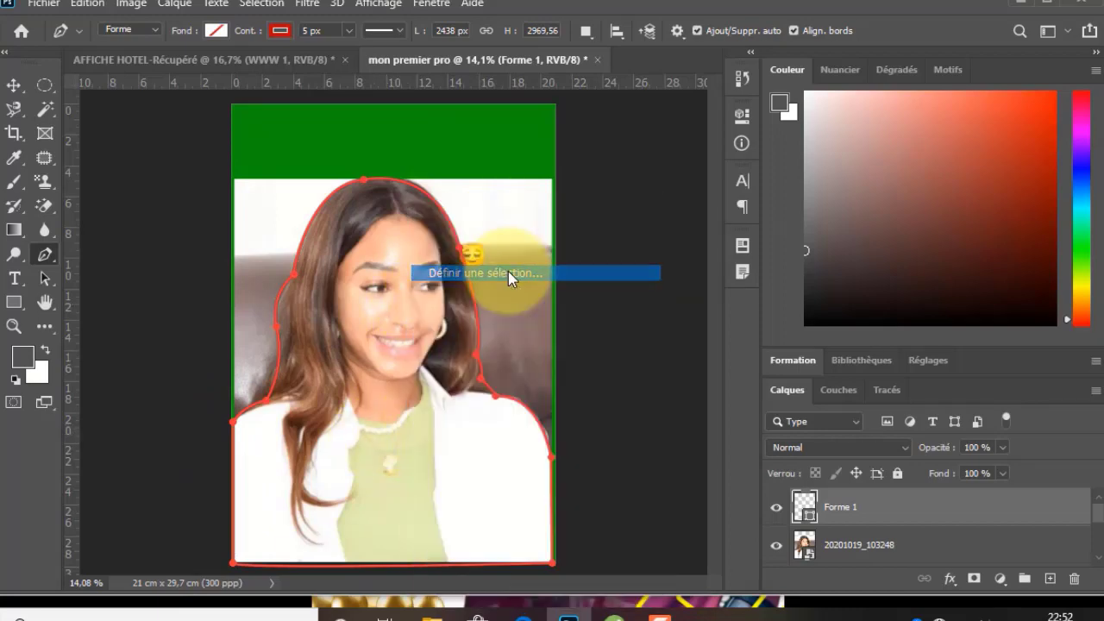
pyautogui.click(722, 145)
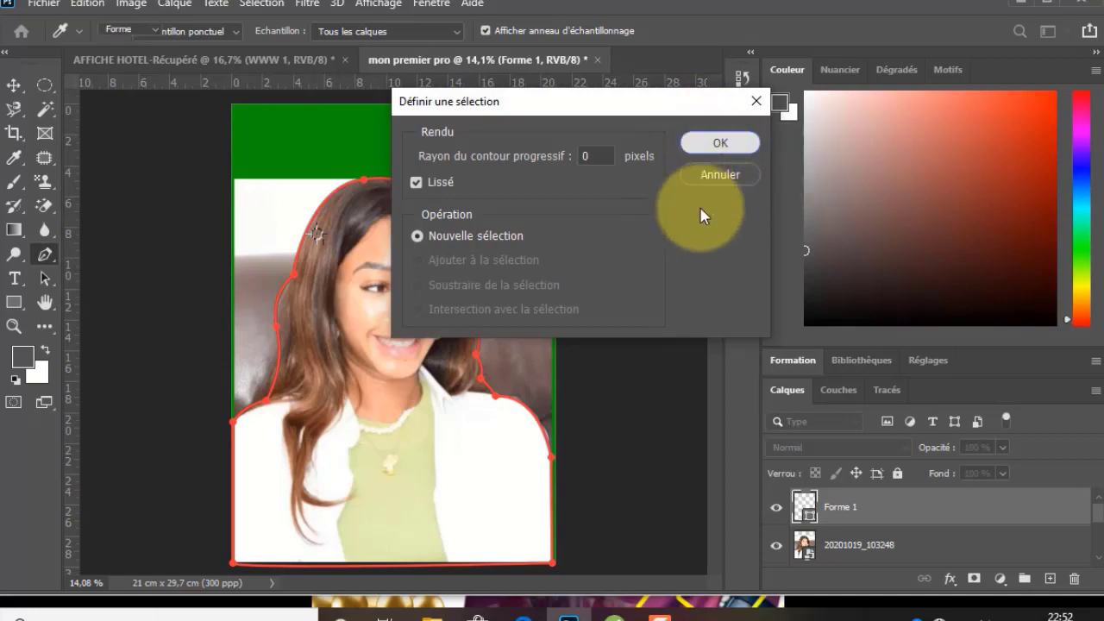
# Open Sélectionner et masquer on layer 20201019_103248 and set Rayon to 5 px and Lissage to 38.
pyautogui.click(880, 549)
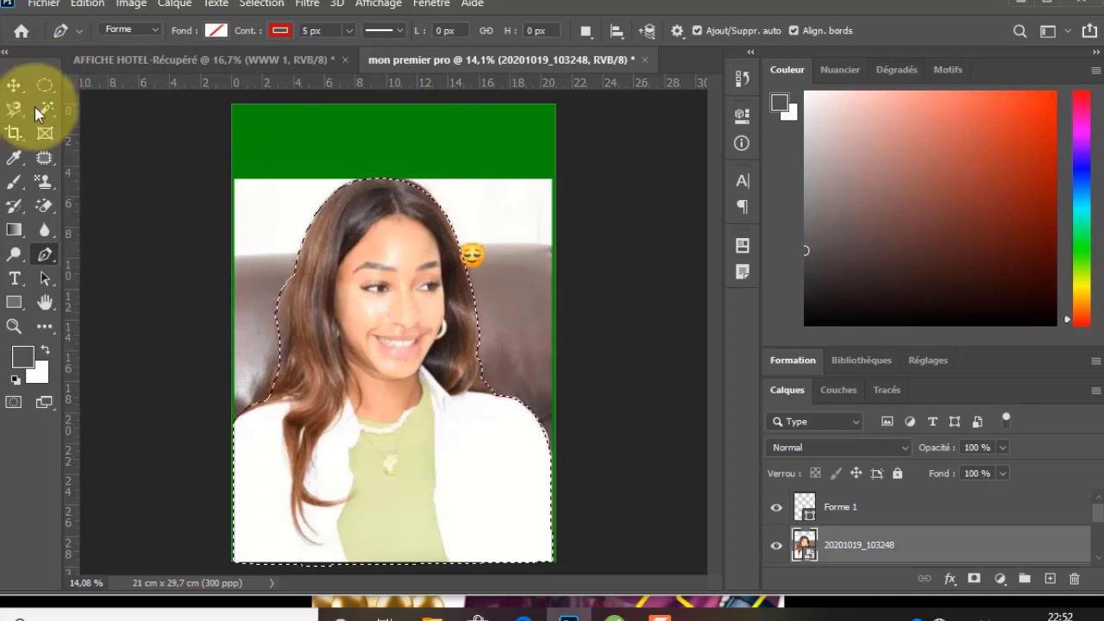
pyautogui.click(50, 111)
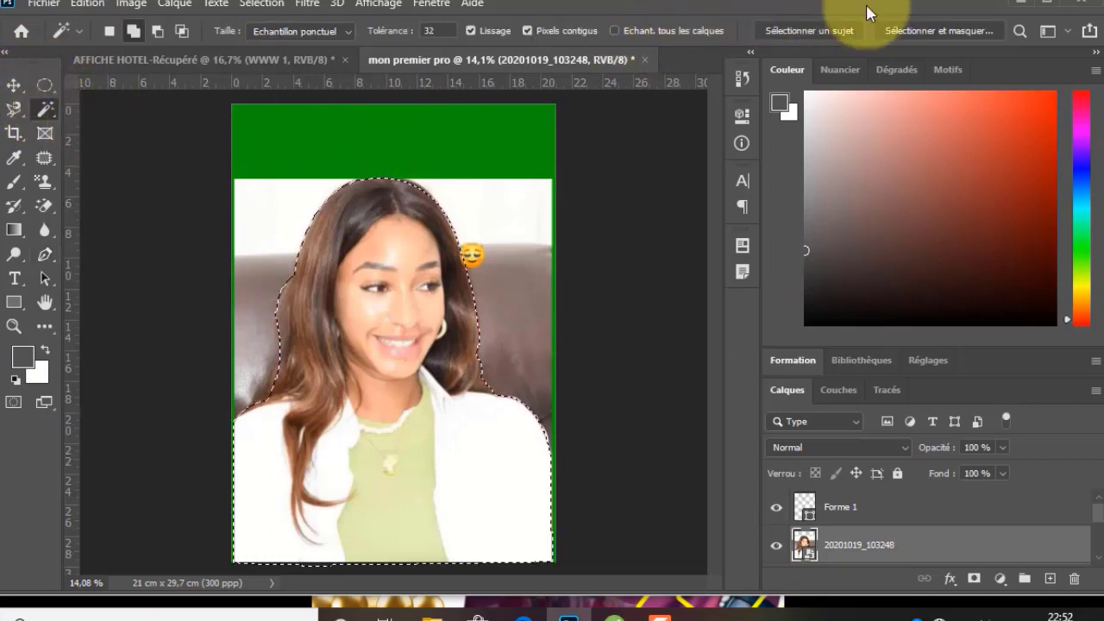
pyautogui.click(947, 33)
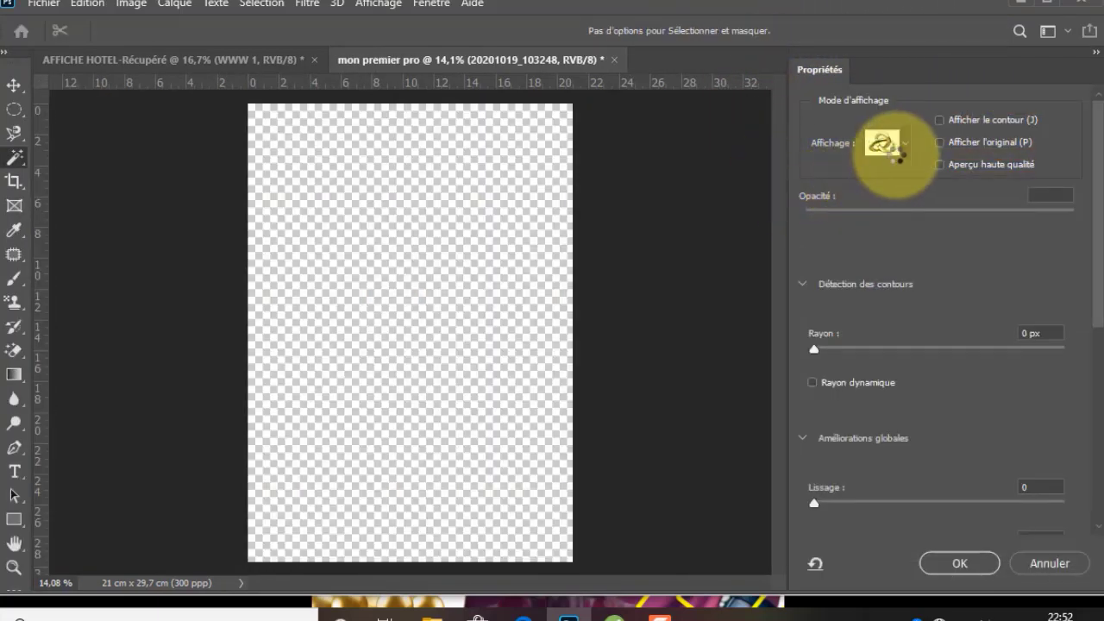
pyautogui.click(903, 144)
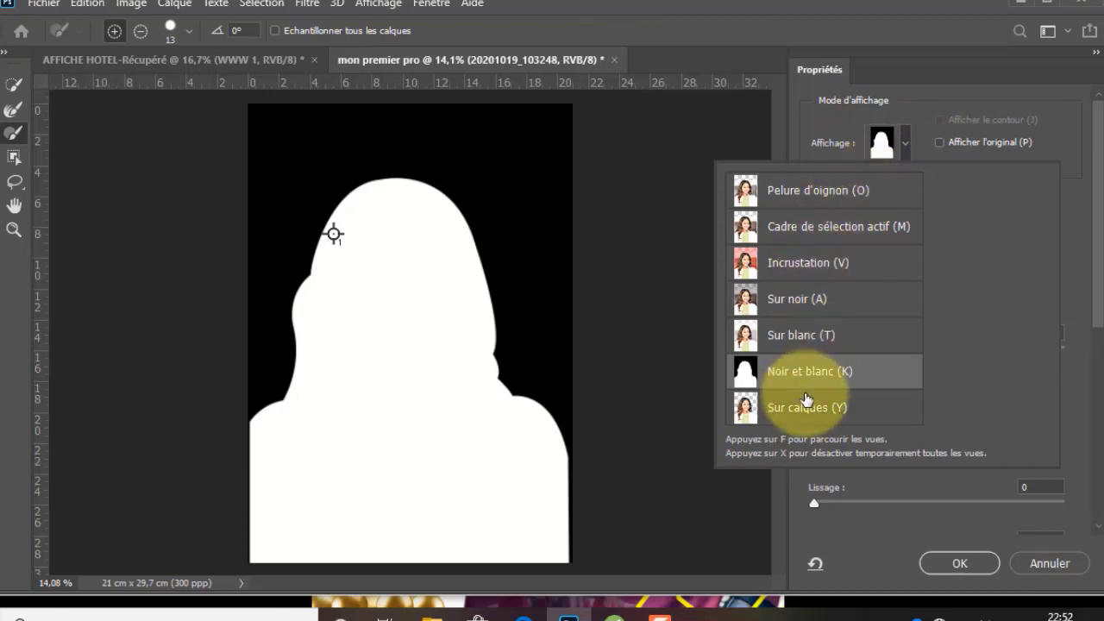
pyautogui.click(1050, 152)
pyautogui.moveTo(815, 349); pyautogui.dragTo(883, 350)
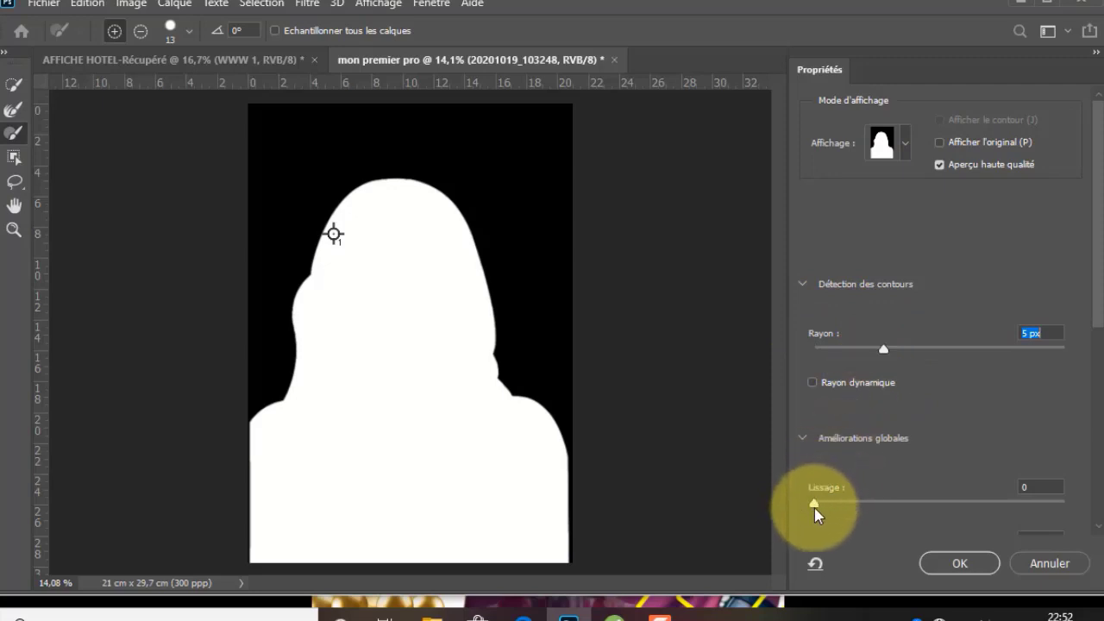
pyautogui.moveTo(827, 504); pyautogui.dragTo(904, 510)
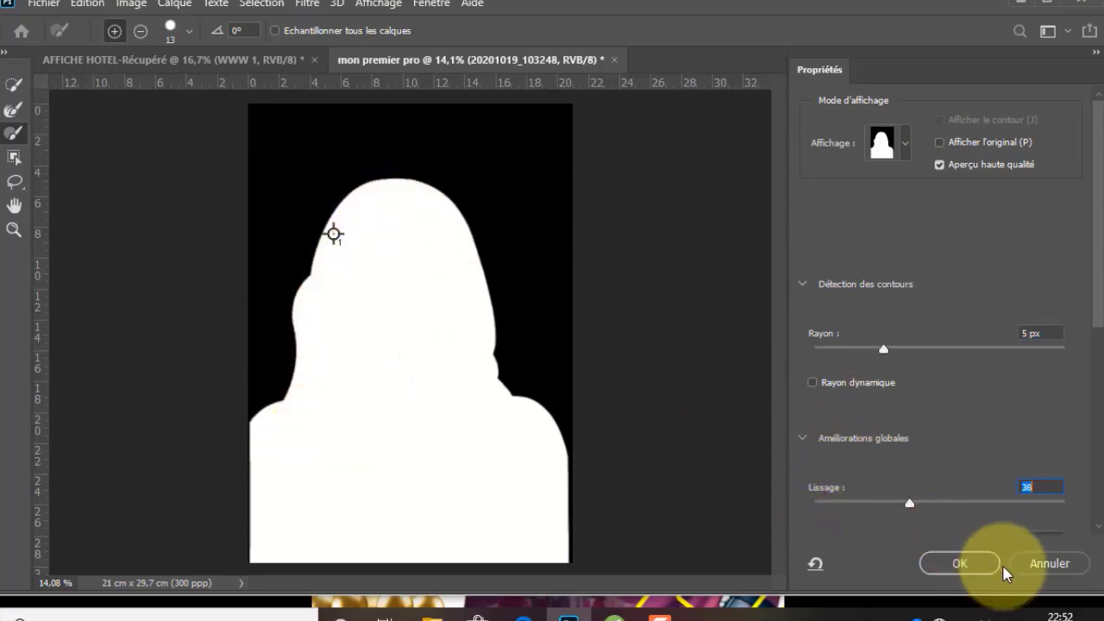
# Set the refined selection's output to Masque de fusion and apply it to the woman's photo.
pyautogui.scroll(-3, 1087, 449)
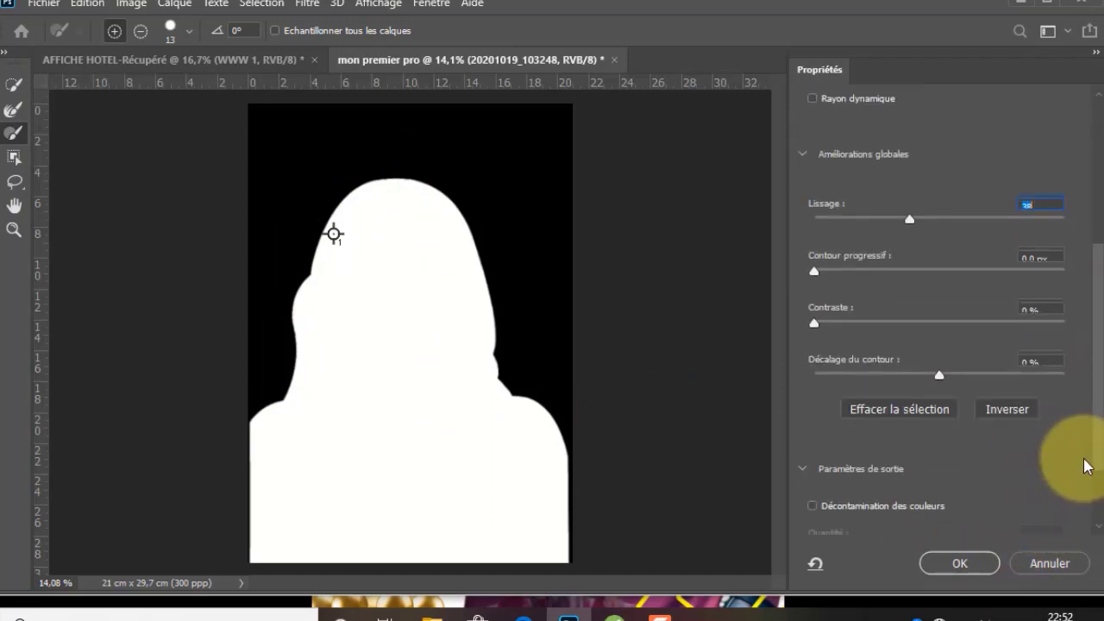
pyautogui.moveTo(1085, 460); pyautogui.dragTo(1099, 527)
pyautogui.press('Return')
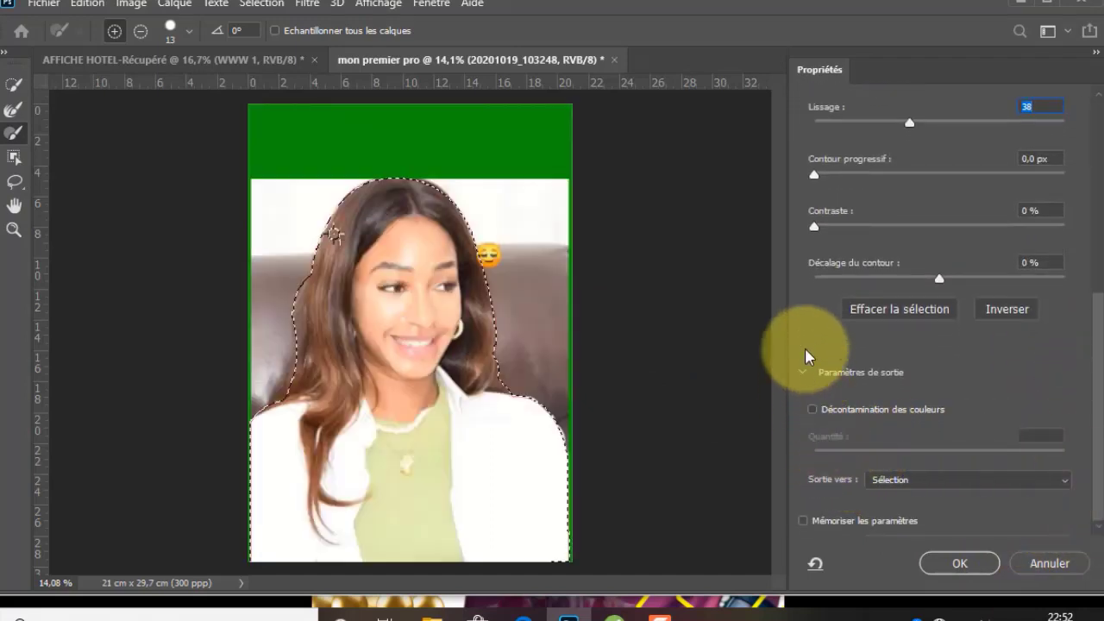
pyautogui.click(992, 486)
pyautogui.click(921, 511)
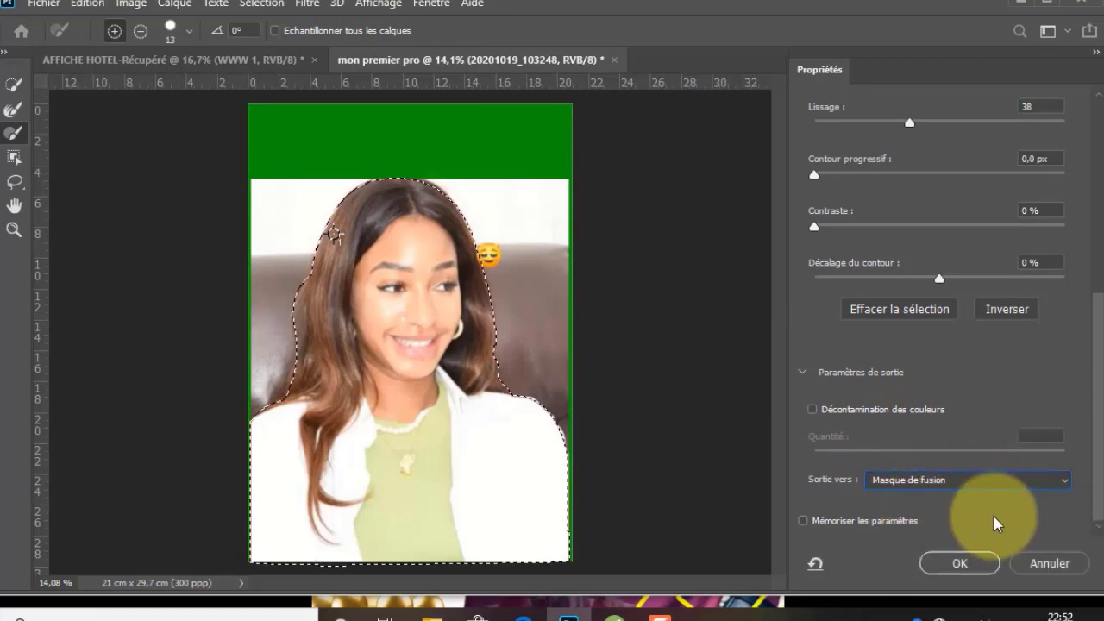
pyautogui.click(983, 559)
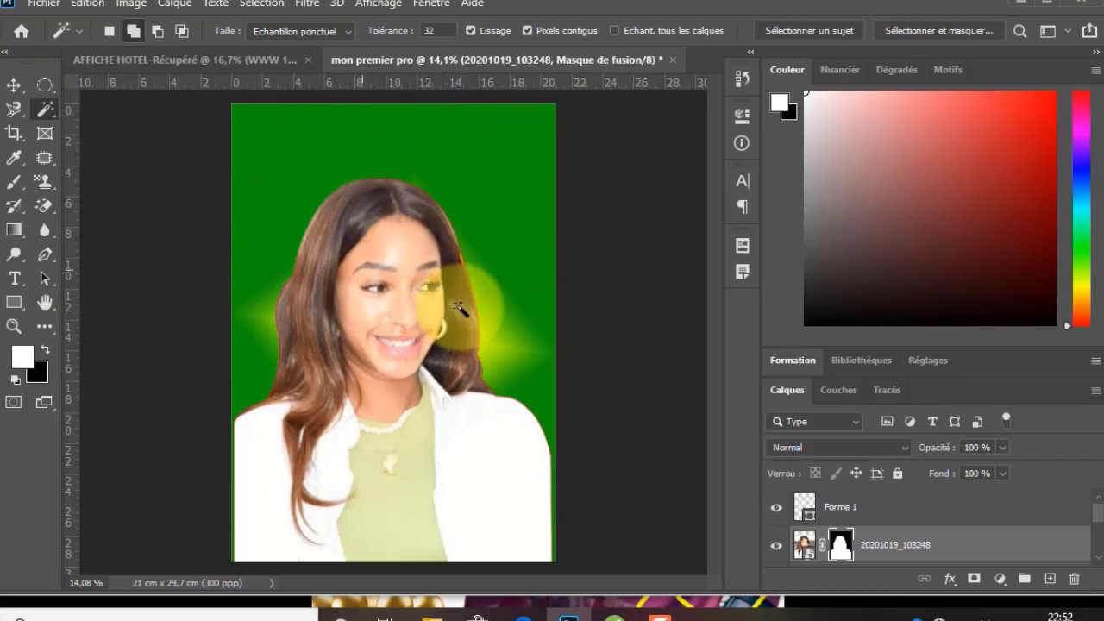
# Delete the Forme 1 outline layer.
pyautogui.click(867, 507)
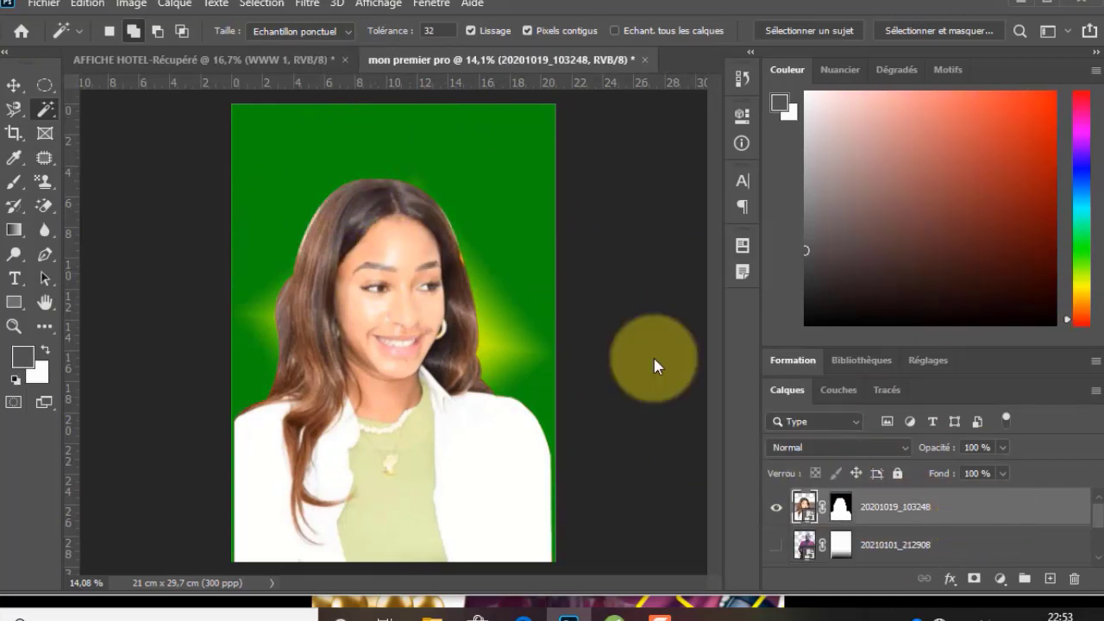
# Move the cut-out woman down and slightly to the left on the poster page.
pyautogui.click(14, 85)
pyautogui.moveTo(387, 313); pyautogui.dragTo(403, 341)
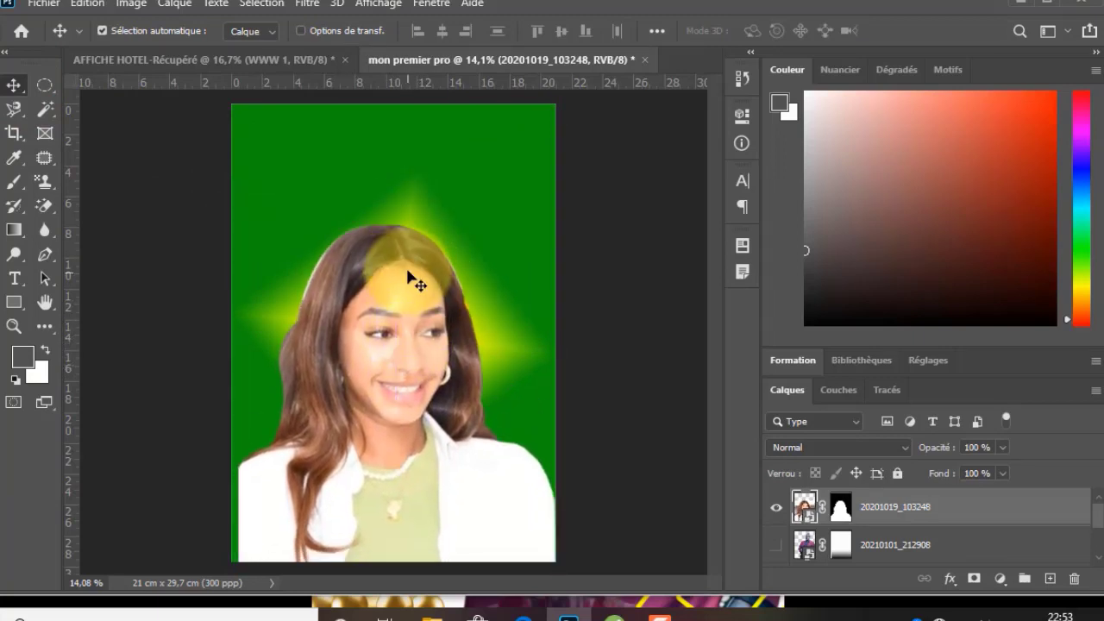
pyautogui.moveTo(407, 271); pyautogui.dragTo(382, 293)
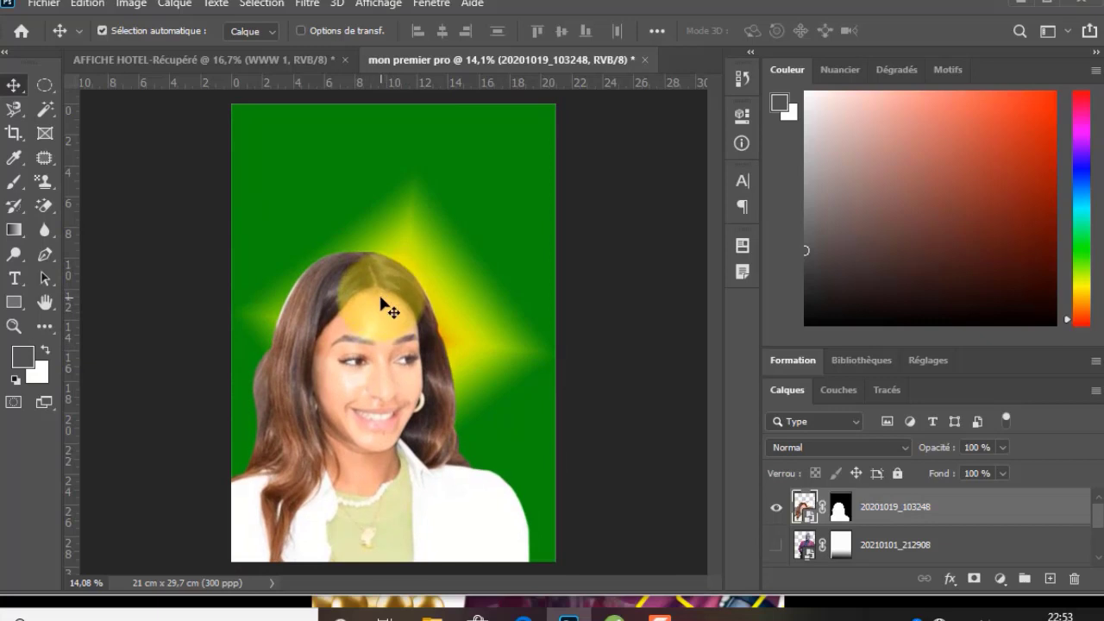
# Scale the cut-out woman proportionally to 49.79 % and place her in the lower-left corner of the poster.
pyautogui.hotkey('ctrl', 't')
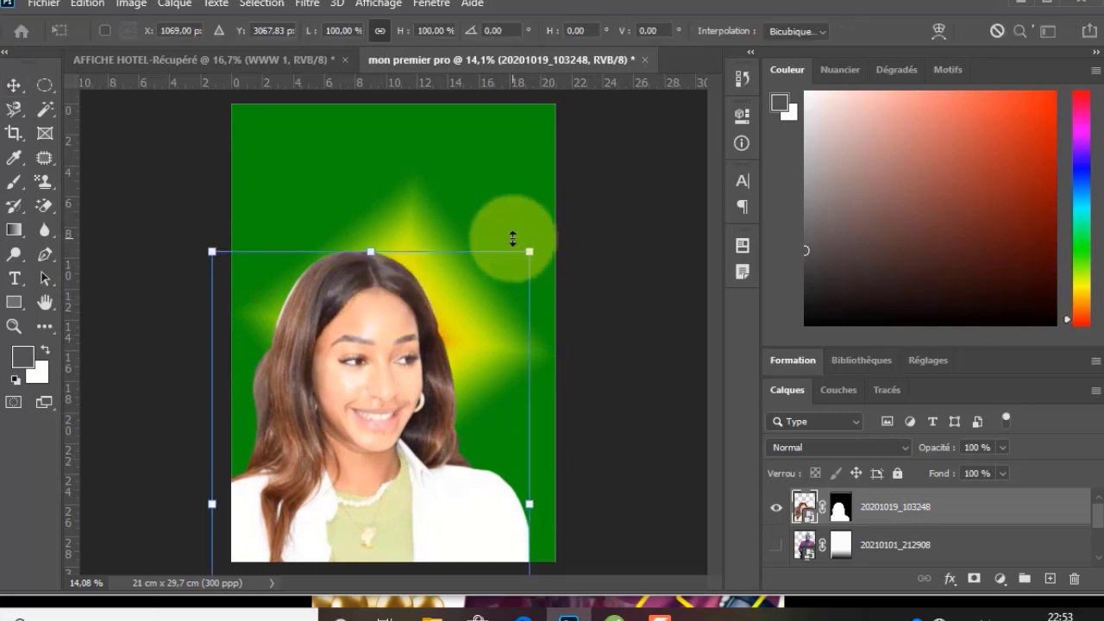
pyautogui.moveTo(531, 252); pyautogui.dragTo(444, 340)
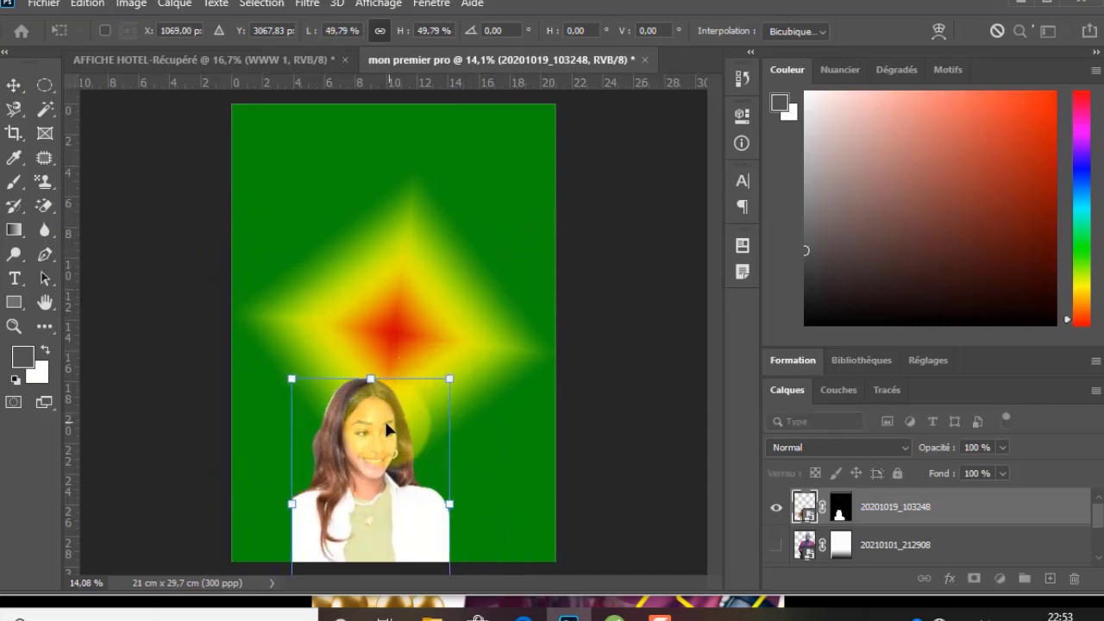
pyautogui.moveTo(376, 439); pyautogui.dragTo(311, 467)
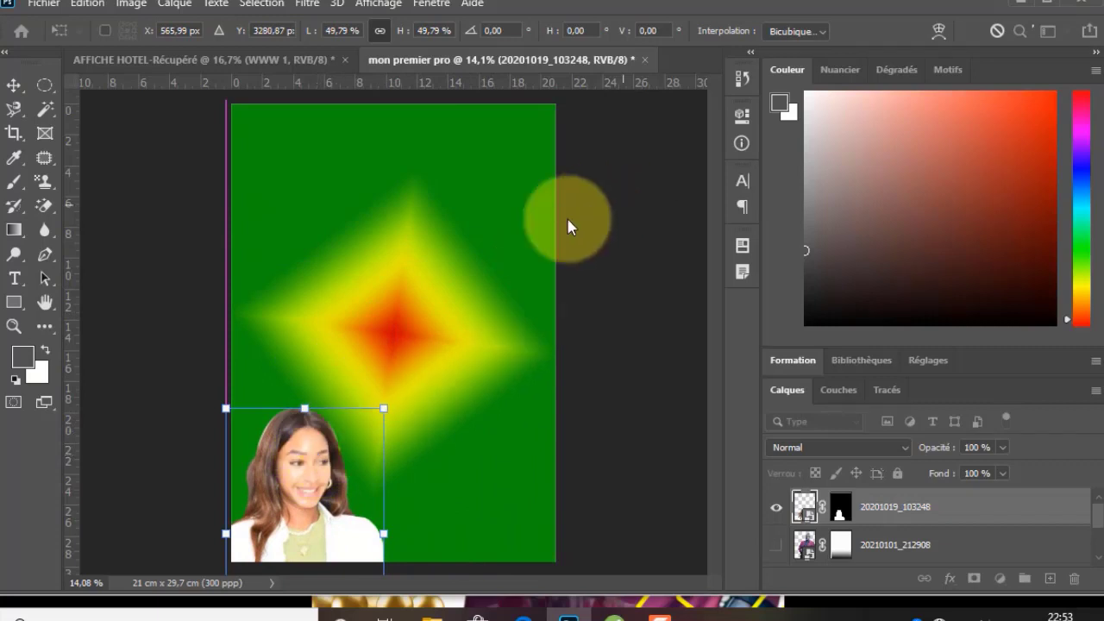
pyautogui.press('Return')
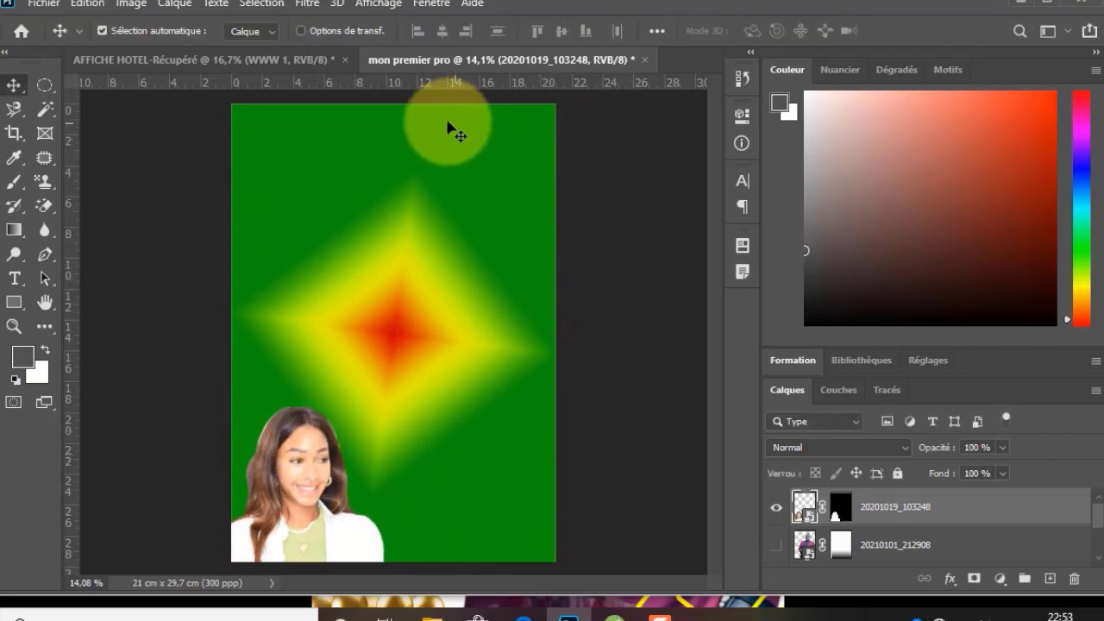
# Draw a closed irregular shape about 2340 × 1726 px across the gradient with the Plume libre tool and fill it red.
pyautogui.click(58, 264)
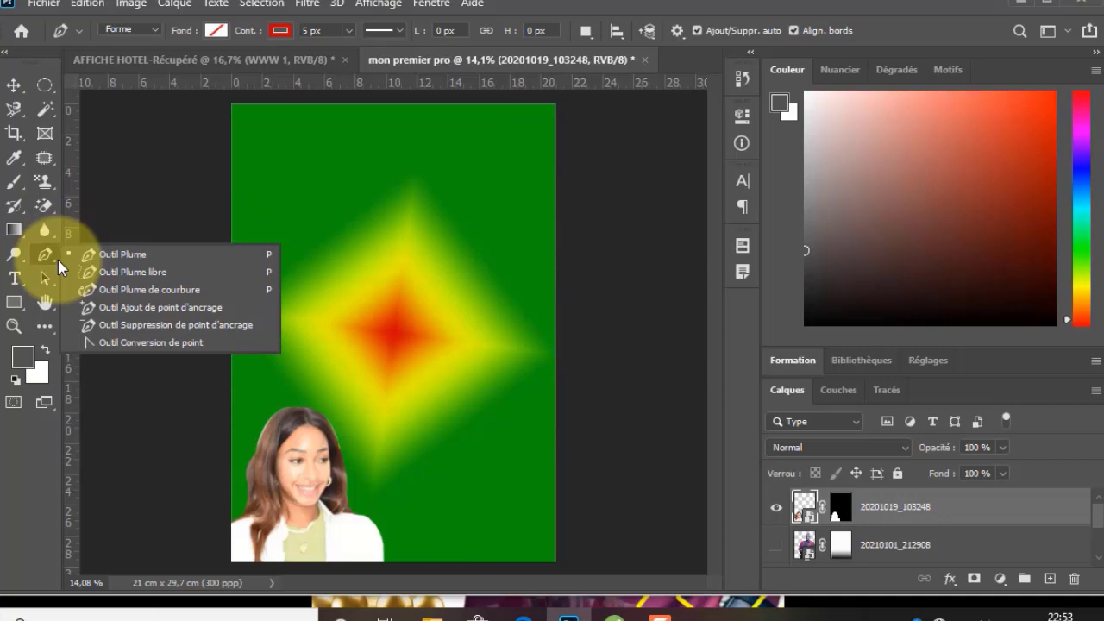
pyautogui.click(155, 274)
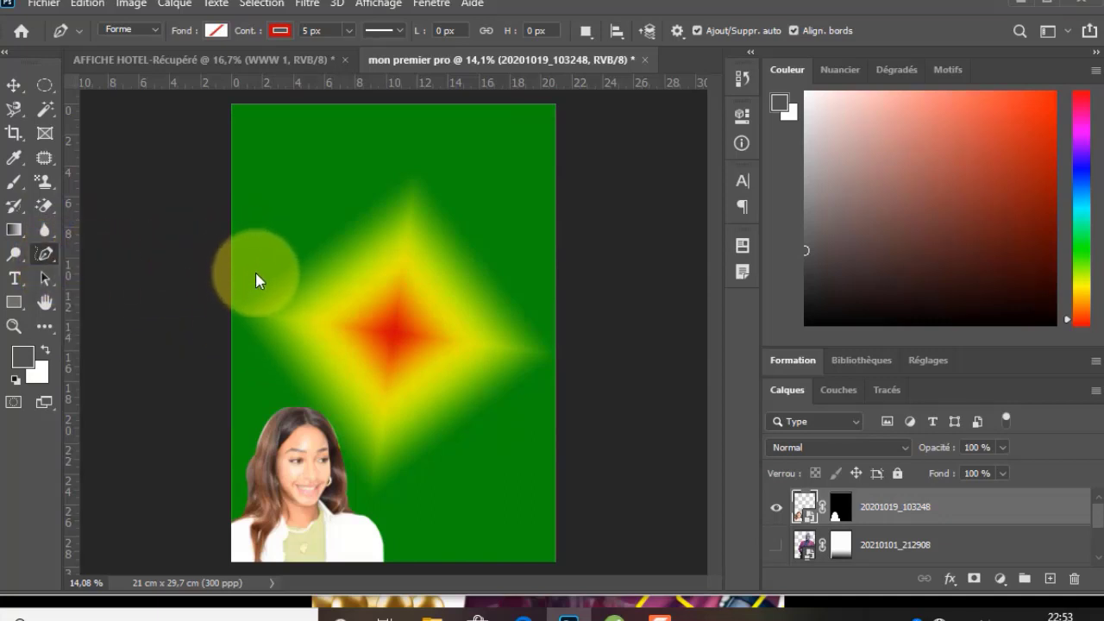
pyautogui.moveTo(250, 260)
pyautogui.mouseDown()
pyautogui.moveTo(415, 250)
pyautogui.moveTo(497, 224)
pyautogui.moveTo(558, 236)
pyautogui.moveTo(537, 334)
pyautogui.moveTo(449, 345)
pyautogui.moveTo(427, 369)
pyautogui.moveTo(322, 357)
pyautogui.moveTo(258, 276)
pyautogui.mouseUp()
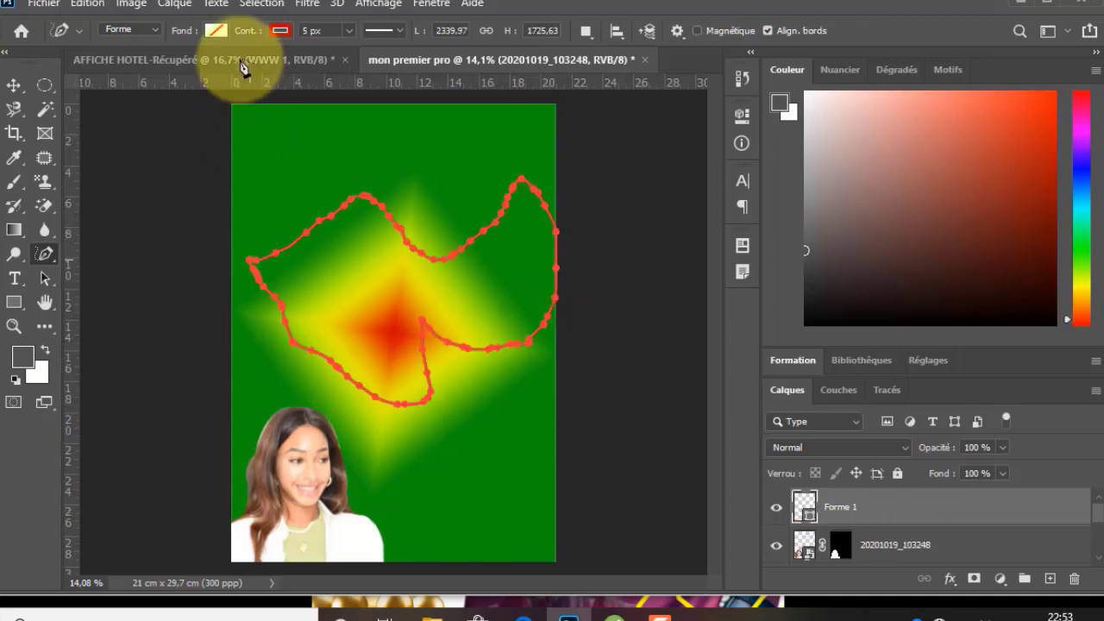
pyautogui.click(215, 30)
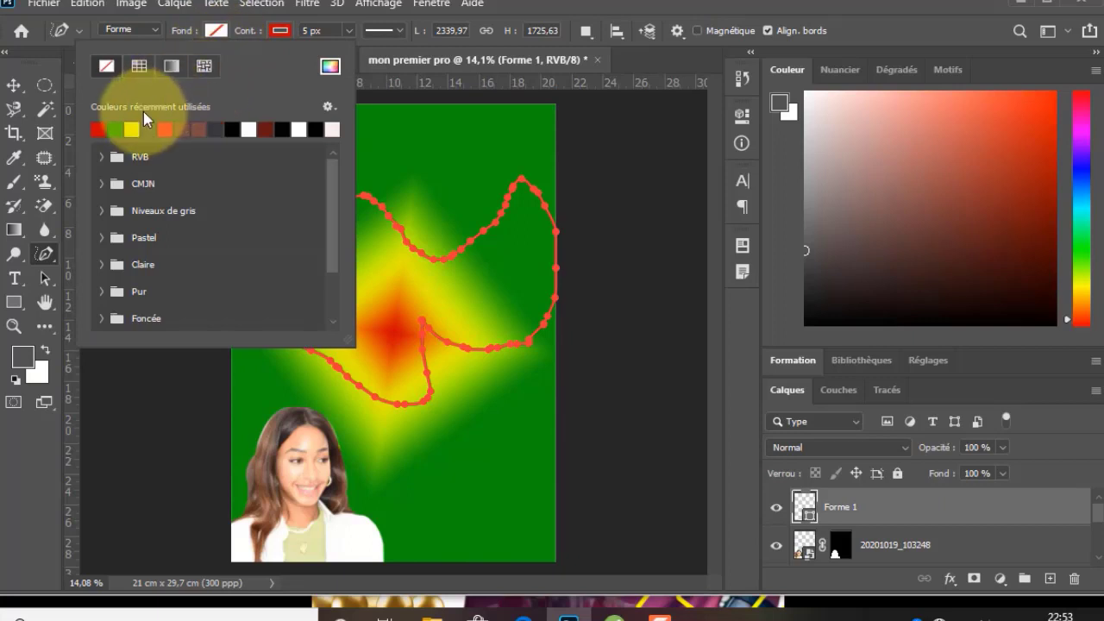
pyautogui.click(100, 130)
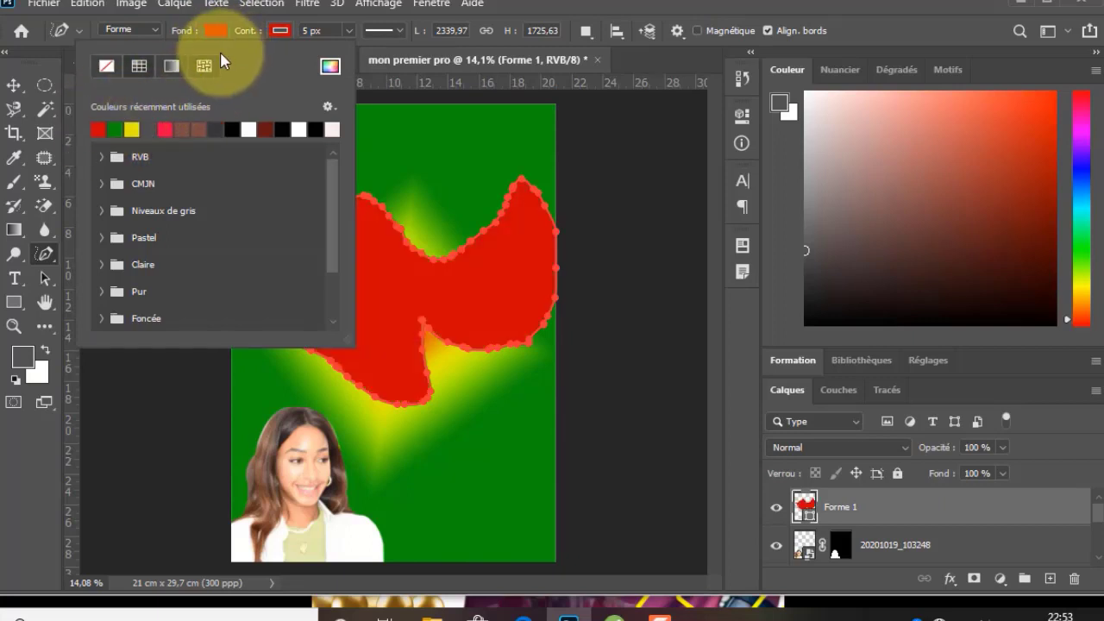
pyautogui.click(291, 41)
# Move the red freehand shape up and slightly left on the page, and delete it.
pyautogui.click(14, 86)
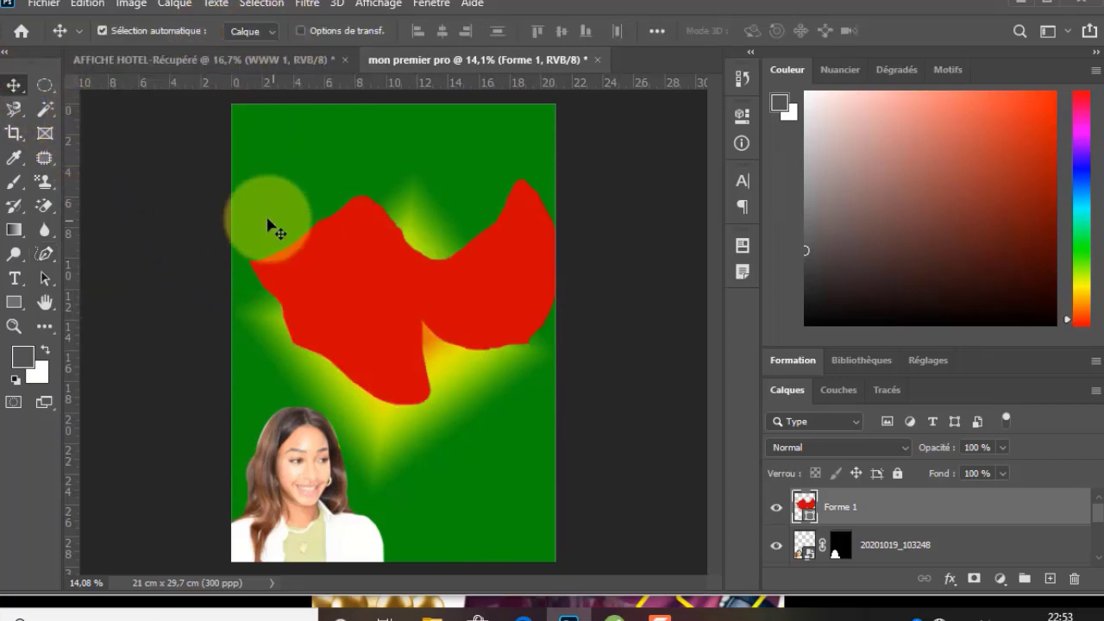
pyautogui.moveTo(400, 269); pyautogui.dragTo(381, 207)
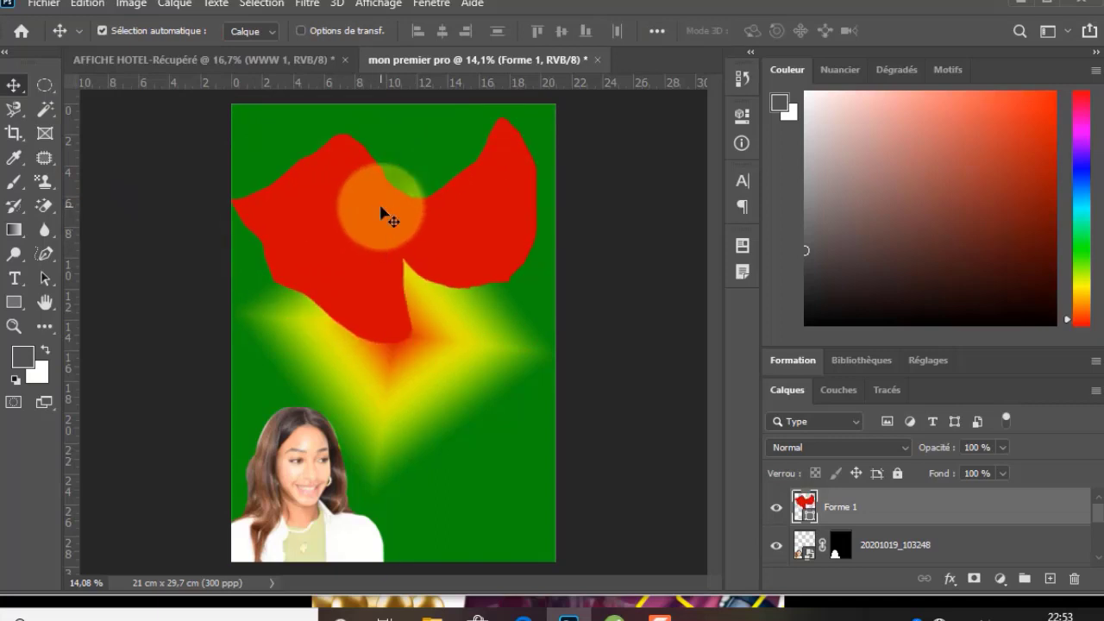
pyautogui.press('Delete')
# Draw a closed four-point arrowhead outline about 1410 × 1352 px, pointing down, over the gradient with the Plume tool.
pyautogui.click(44, 253)
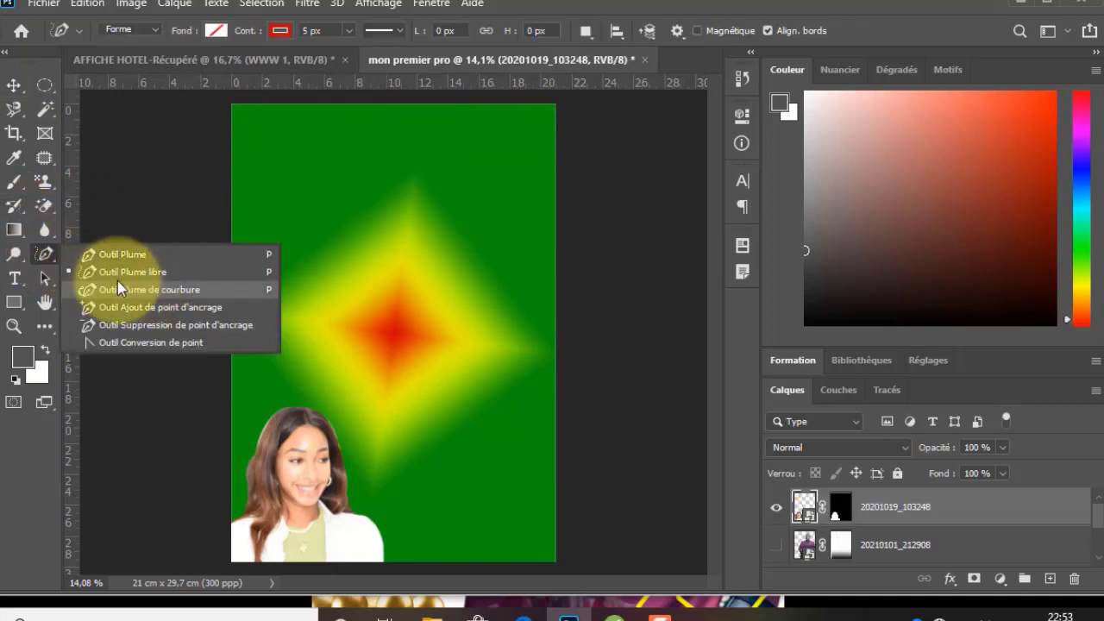
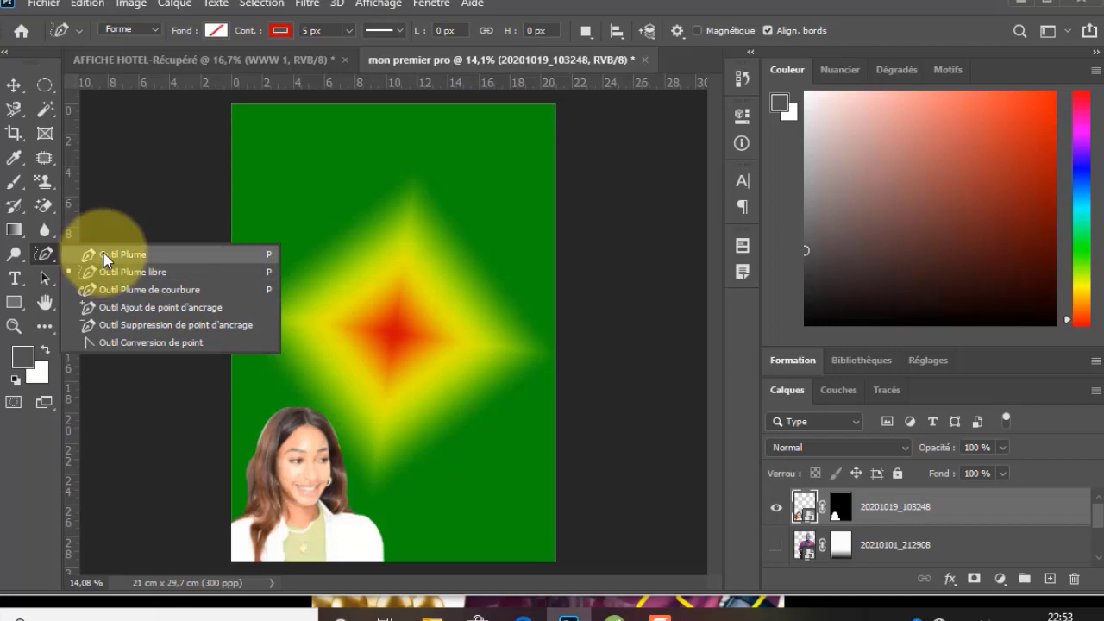
pyautogui.click(73, 255)
pyautogui.click(298, 228)
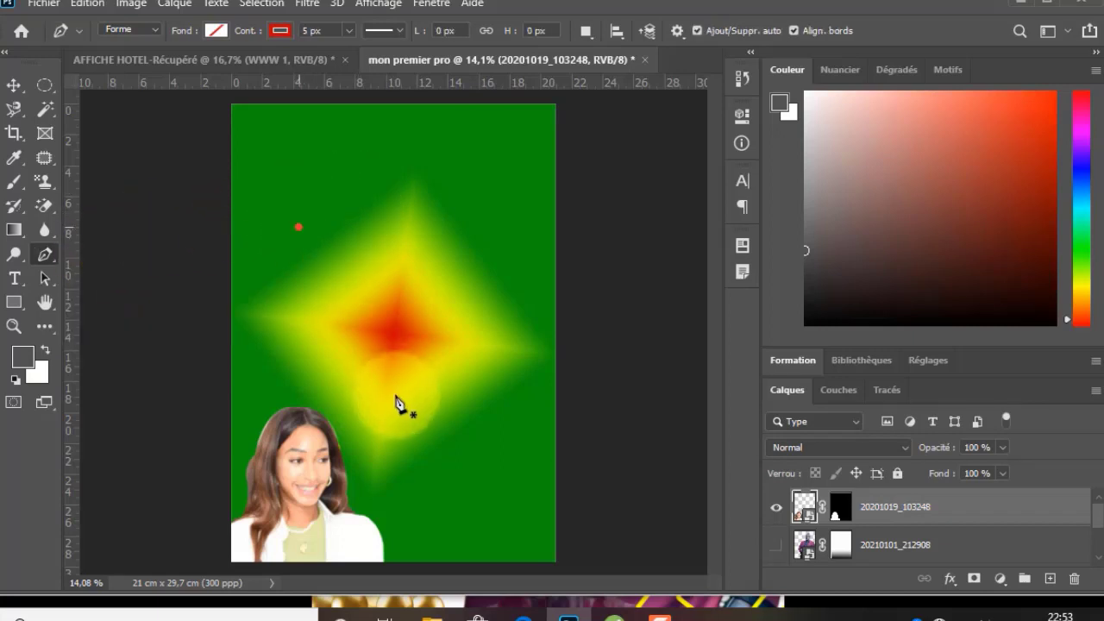
pyautogui.click(377, 405)
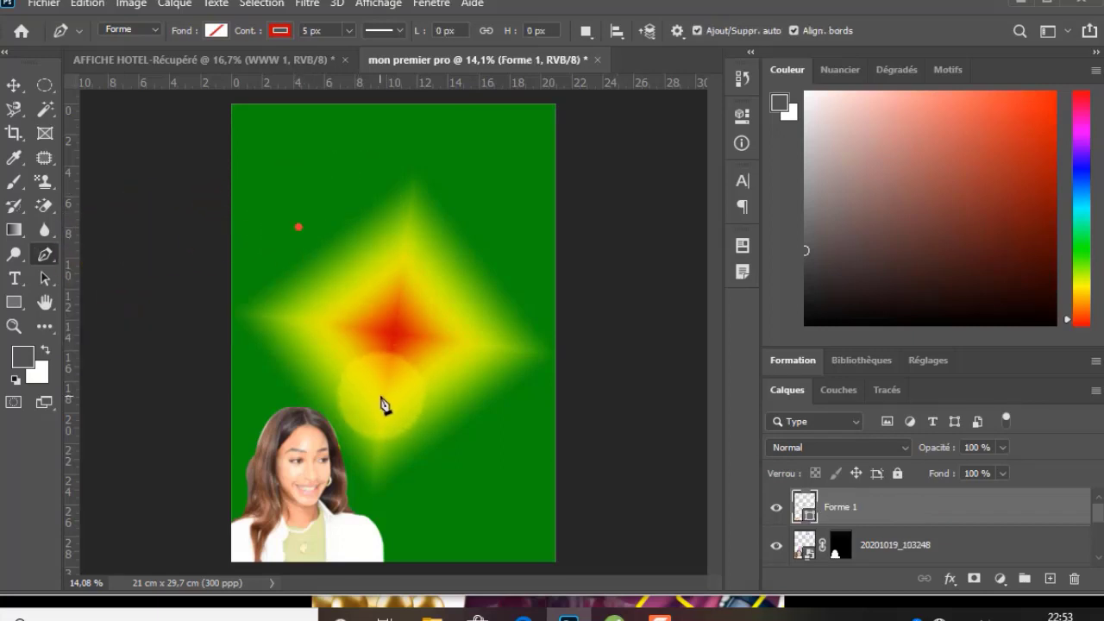
pyautogui.click(483, 221)
pyautogui.click(392, 254)
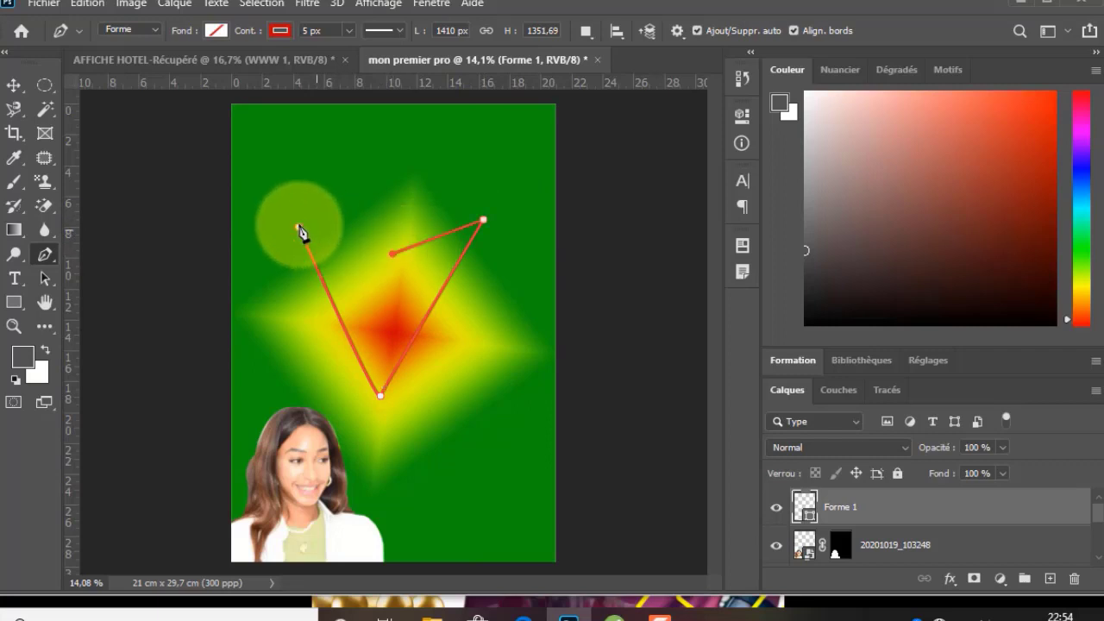
pyautogui.click(298, 229)
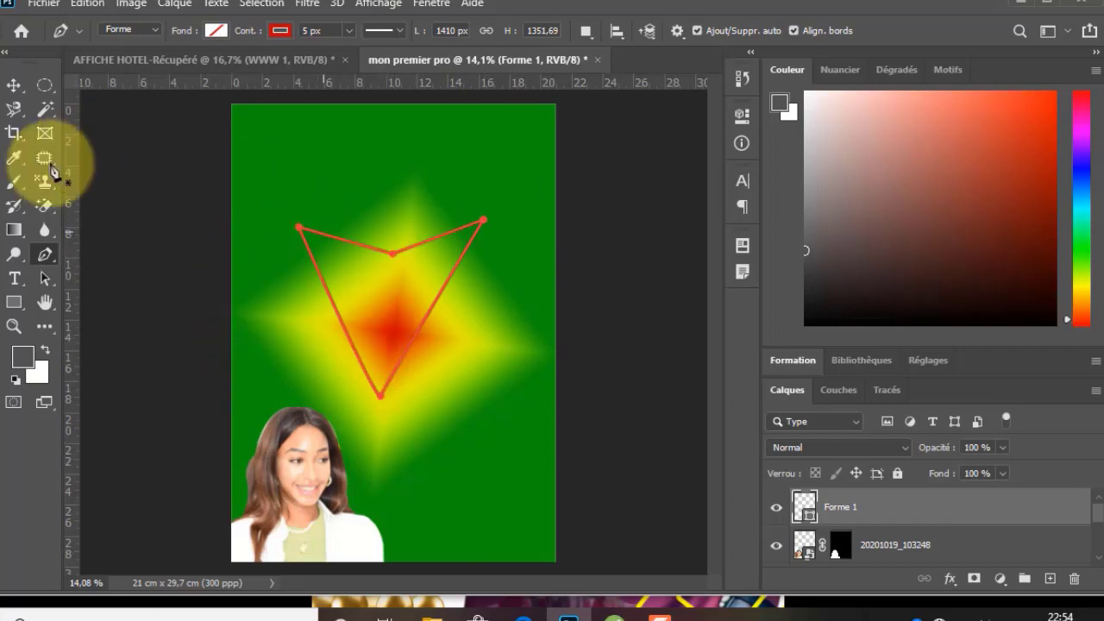
# Bend the outline's two long sides and two upper edges outward into a heart with the Plume de courbure tool.
pyautogui.rightClick(47, 258)
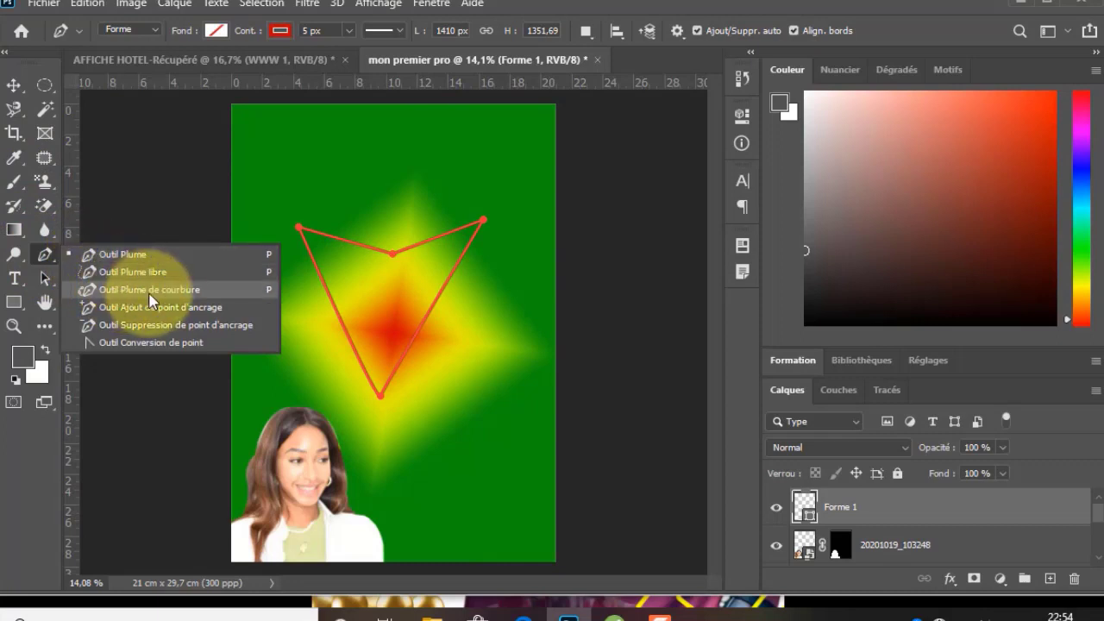
pyautogui.click(176, 291)
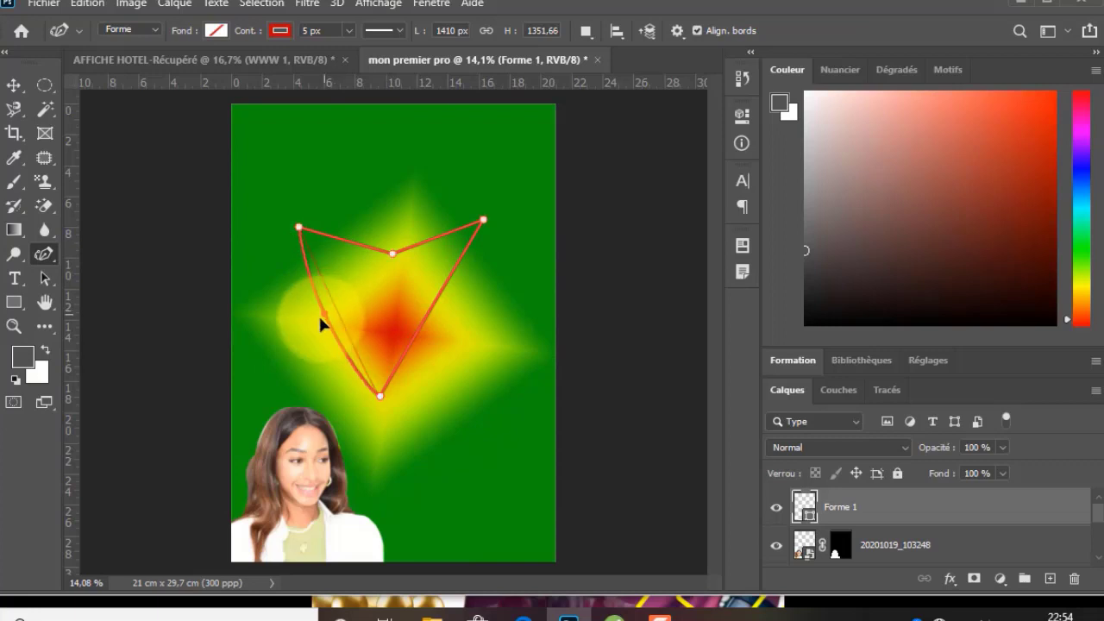
pyautogui.moveTo(320, 320); pyautogui.dragTo(314, 321)
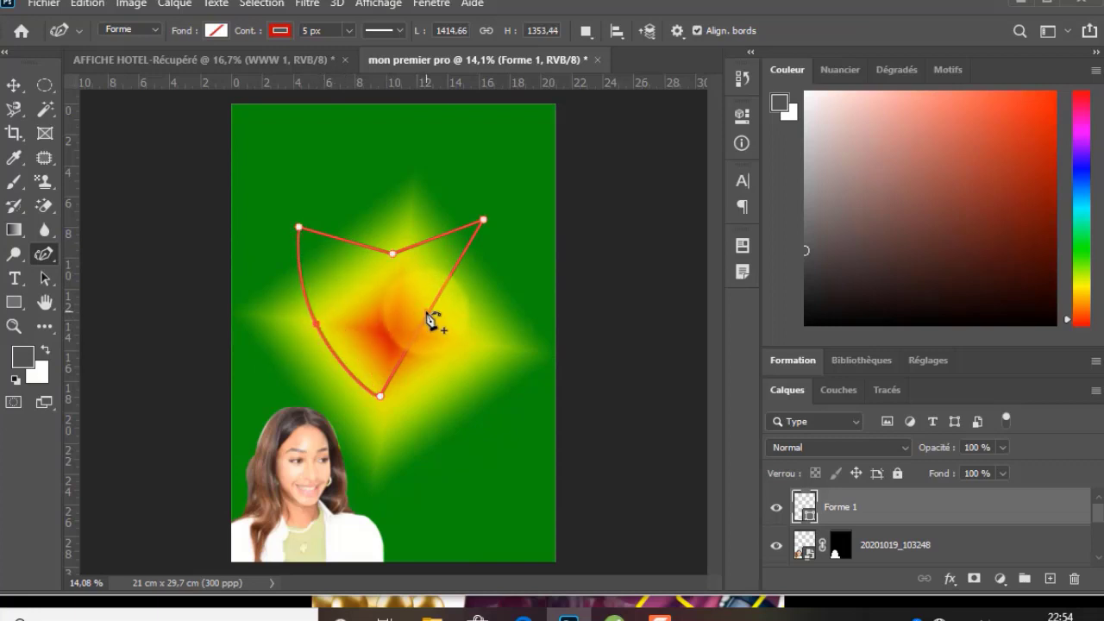
pyautogui.moveTo(439, 328); pyautogui.dragTo(448, 354)
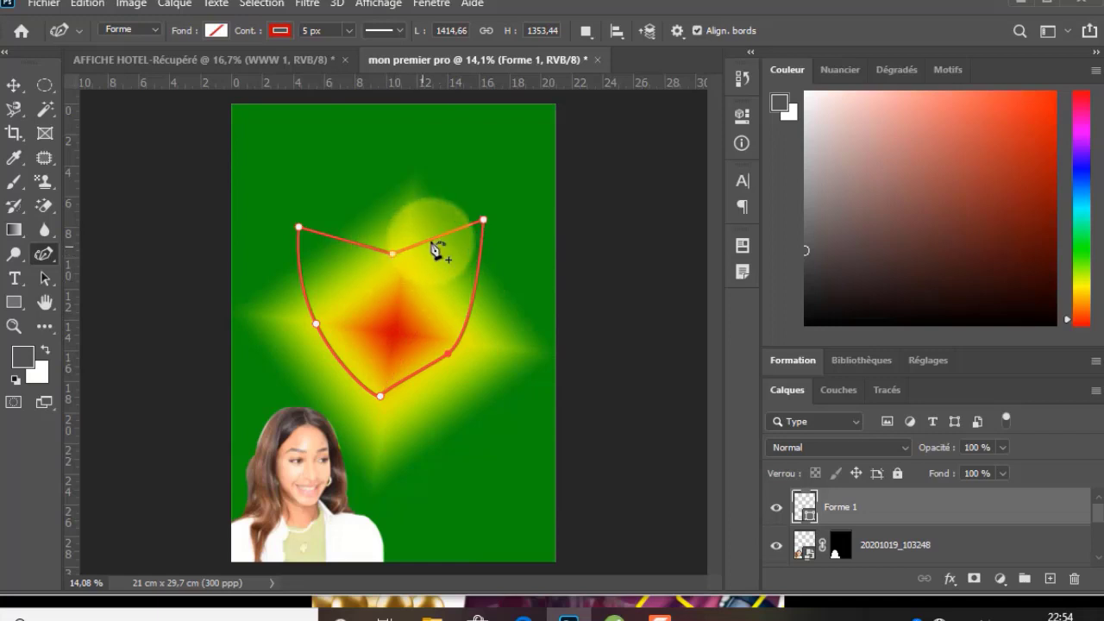
pyautogui.moveTo(431, 244); pyautogui.dragTo(419, 211)
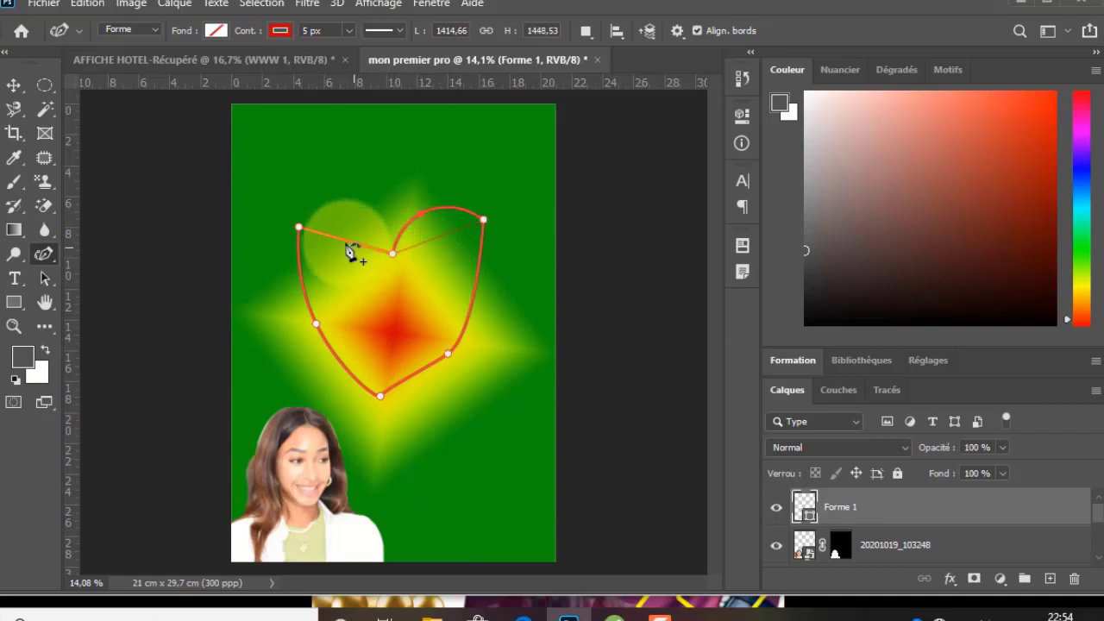
pyautogui.moveTo(346, 244); pyautogui.dragTo(361, 211)
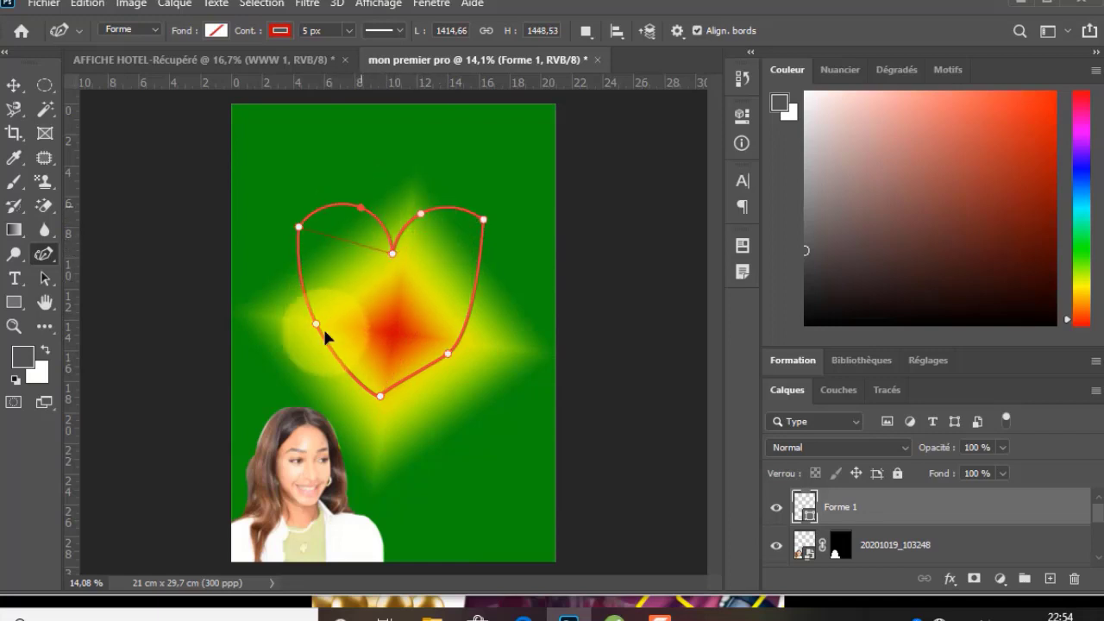
# Round the heart's lower sides and right flank with added curve points, and lower its upper-right corner point.
pyautogui.click(298, 228)
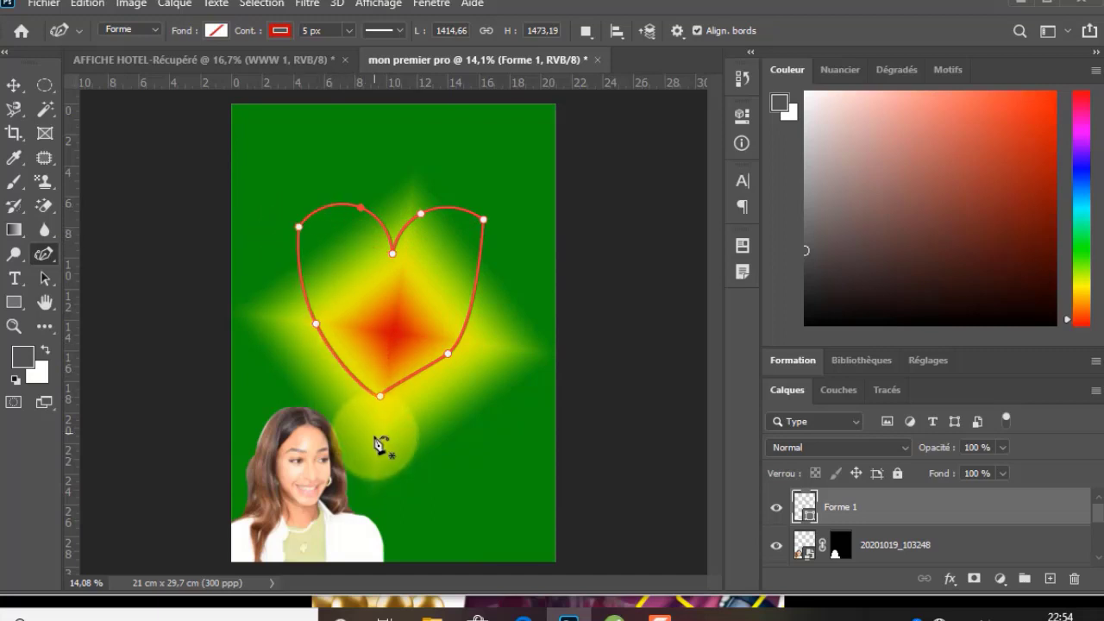
pyautogui.moveTo(379, 398); pyautogui.dragTo(344, 362)
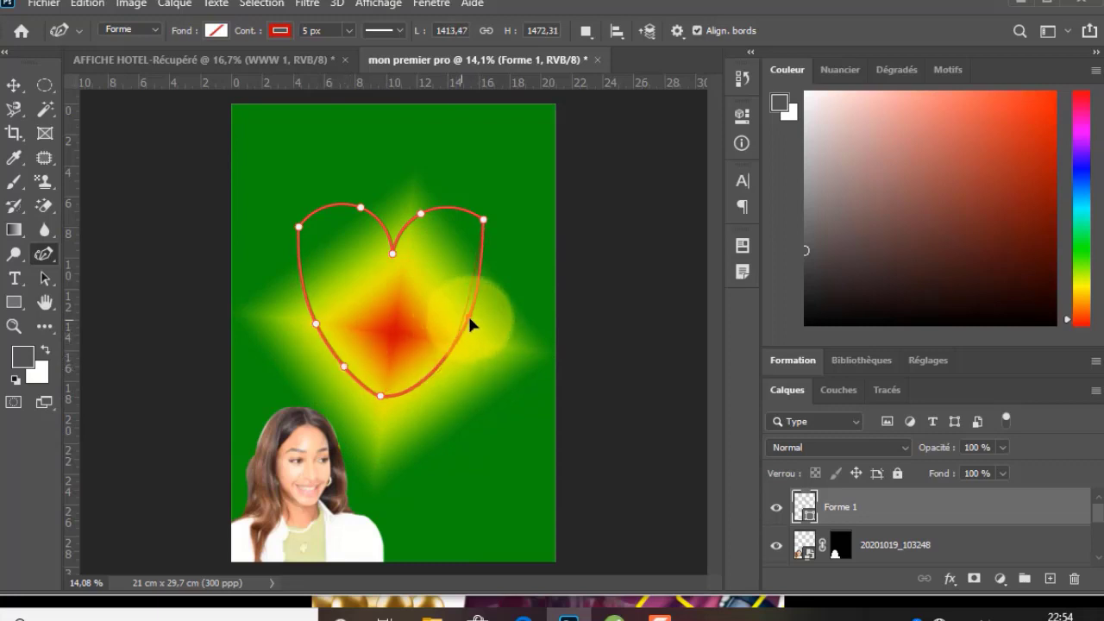
pyautogui.click(479, 261)
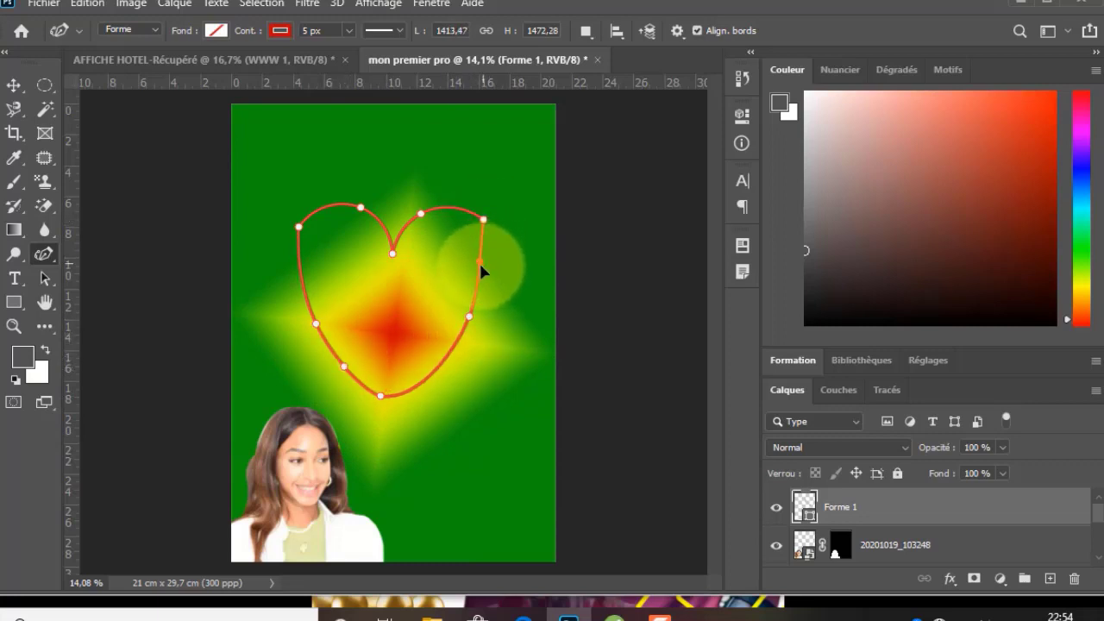
pyautogui.moveTo(479, 262); pyautogui.dragTo(487, 257)
pyautogui.moveTo(483, 219)
pyautogui.mouseDown()
pyautogui.moveTo(489, 252)
pyautogui.moveTo(483, 240)
pyautogui.mouseUp()
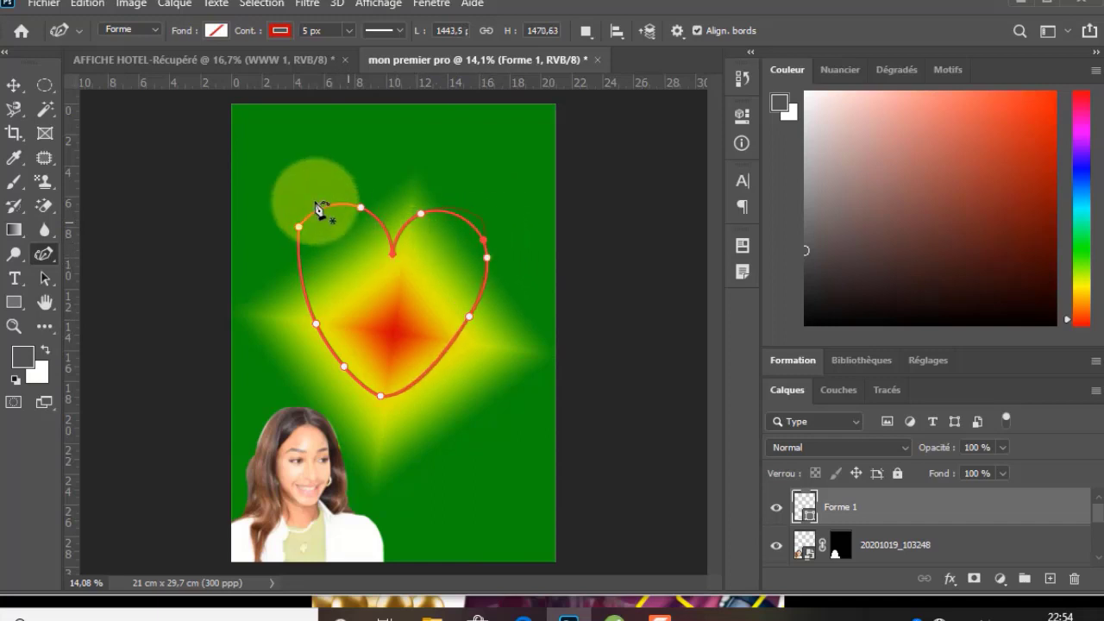
# Round the heart's left lobe by shifting its outer and upper points, and move the lower-right curve point down.
pyautogui.moveTo(308, 262); pyautogui.dragTo(302, 271)
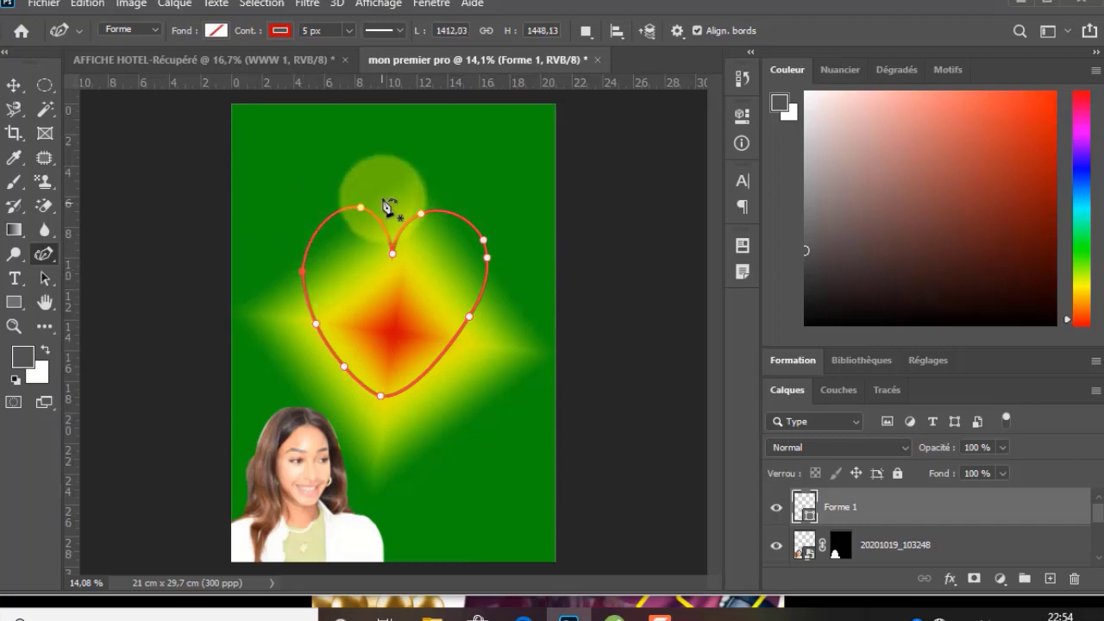
pyautogui.moveTo(361, 208); pyautogui.dragTo(335, 213)
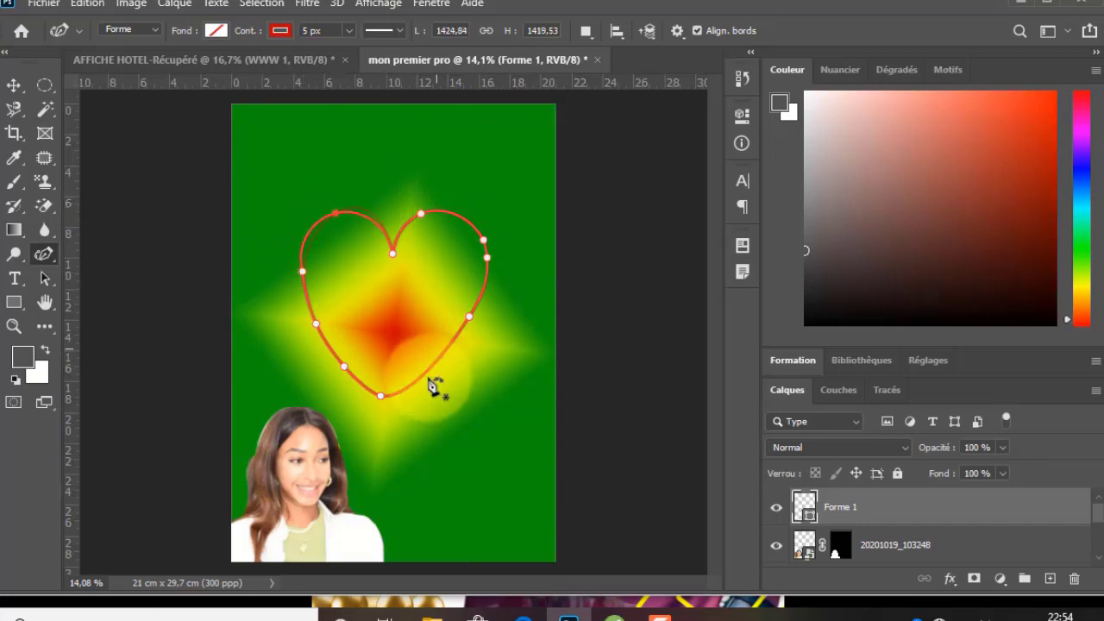
pyautogui.click(315, 324)
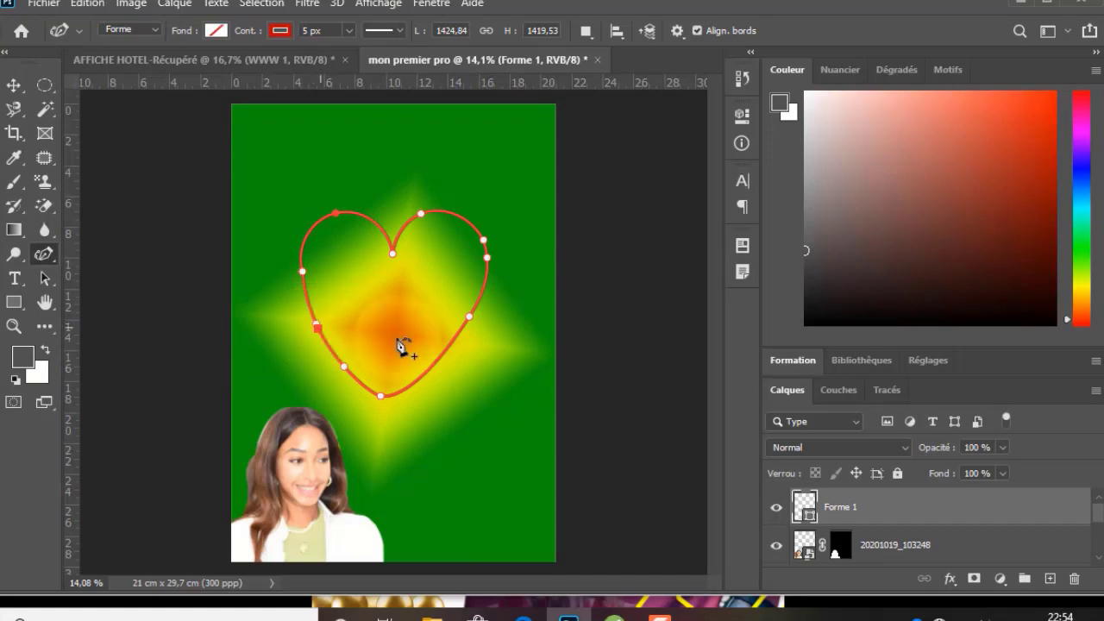
pyautogui.click(456, 343)
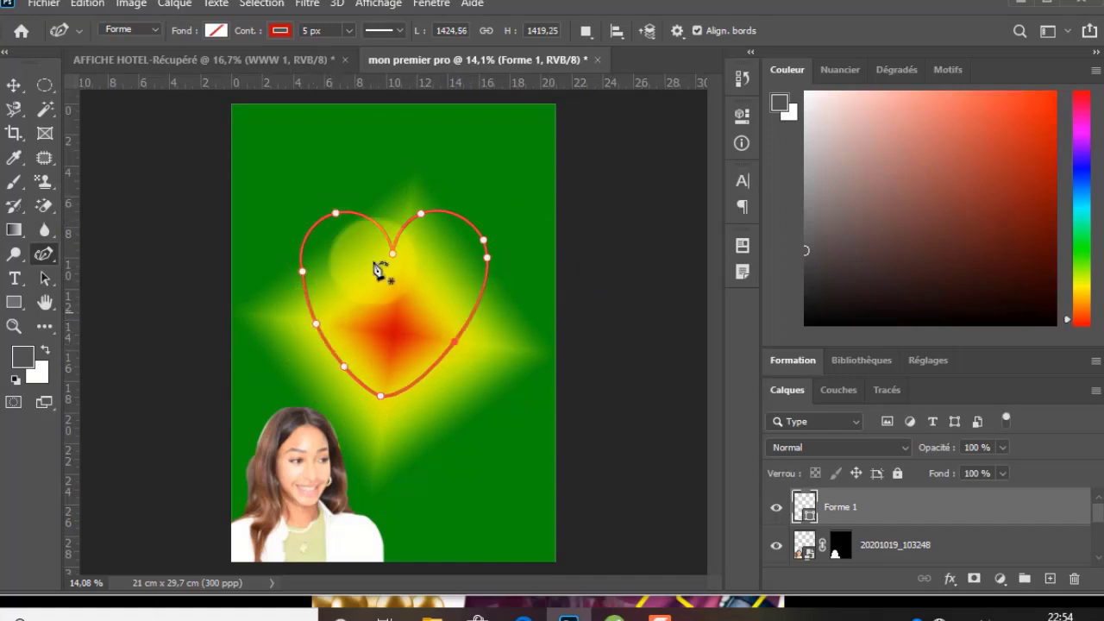
# Fill the heart shape with the brown swatch from the recently used colours.
pyautogui.click(216, 30)
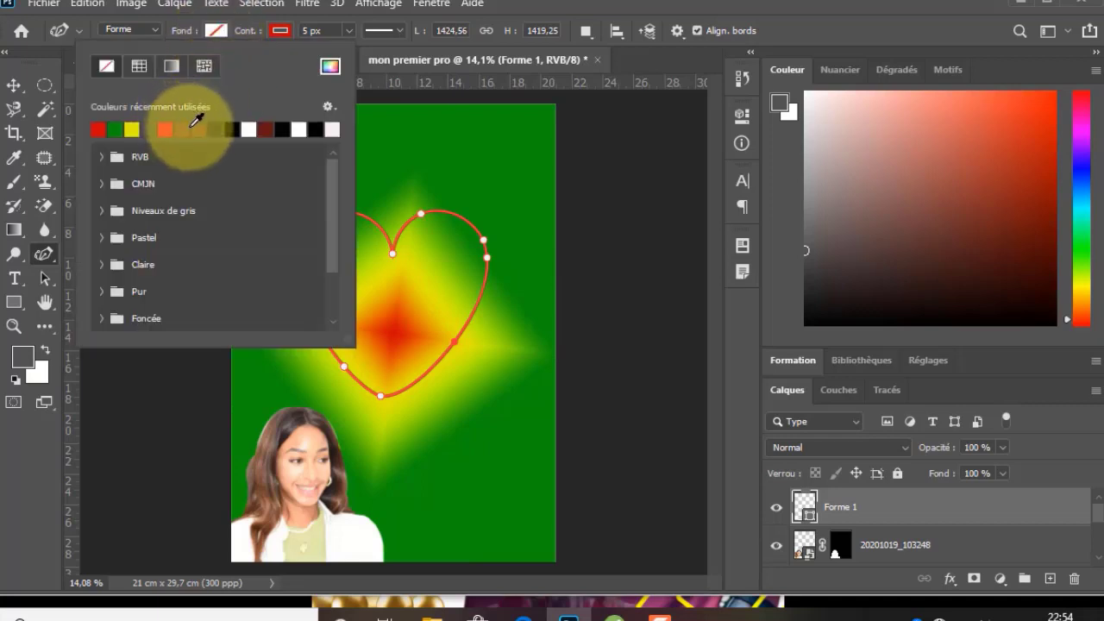
pyautogui.click(192, 126)
pyautogui.click(258, 34)
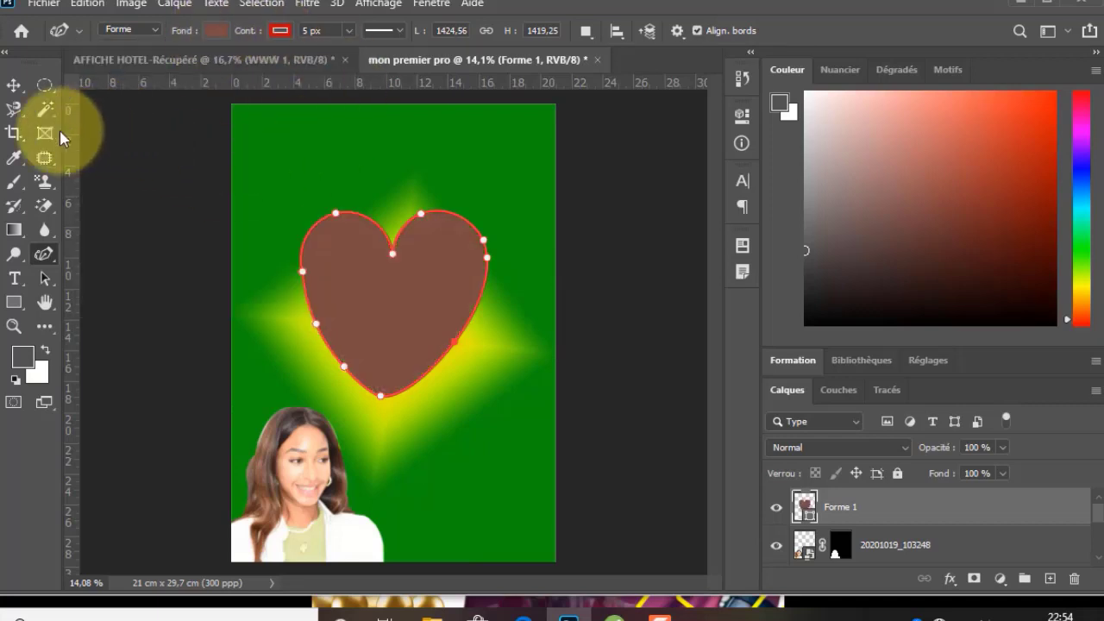
# Move the brown heart up and left to the top edge of the poster.
pyautogui.click(12, 87)
pyautogui.moveTo(411, 357); pyautogui.dragTo(322, 222)
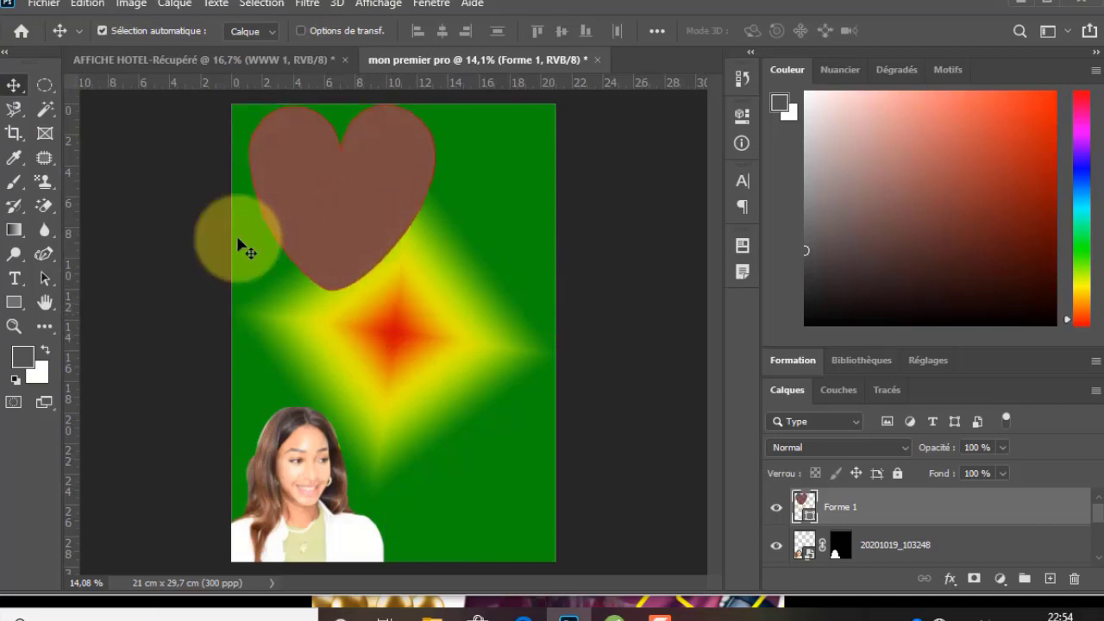
pyautogui.click(44, 253)
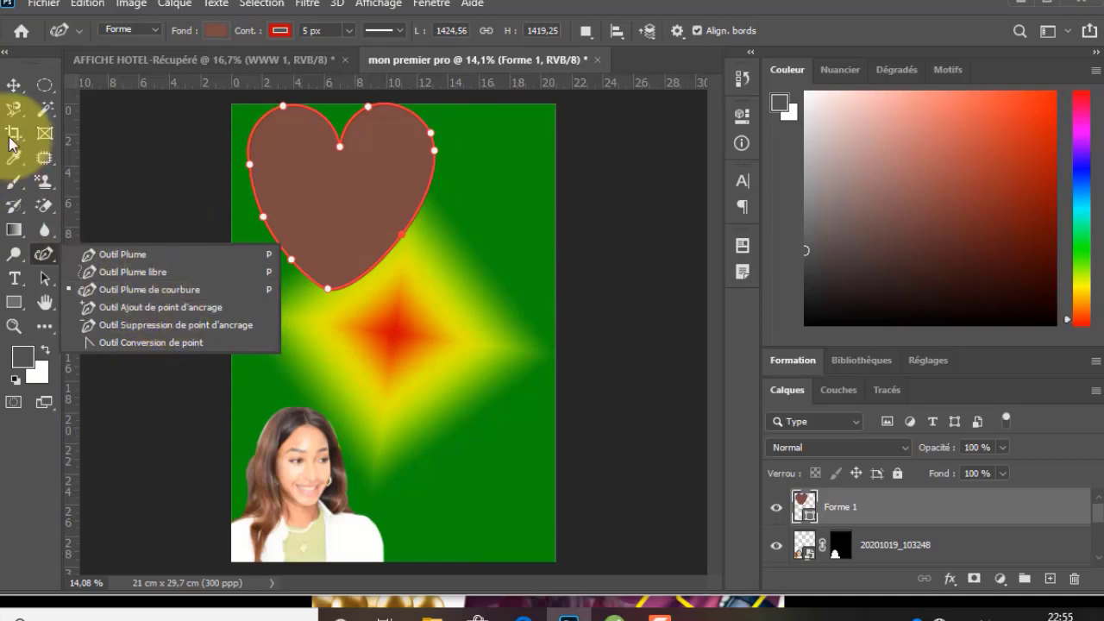
# Draw a rectangle about 1723 by 576 px across the middle of the poster.
pyautogui.click(19, 88)
pyautogui.click(463, 301)
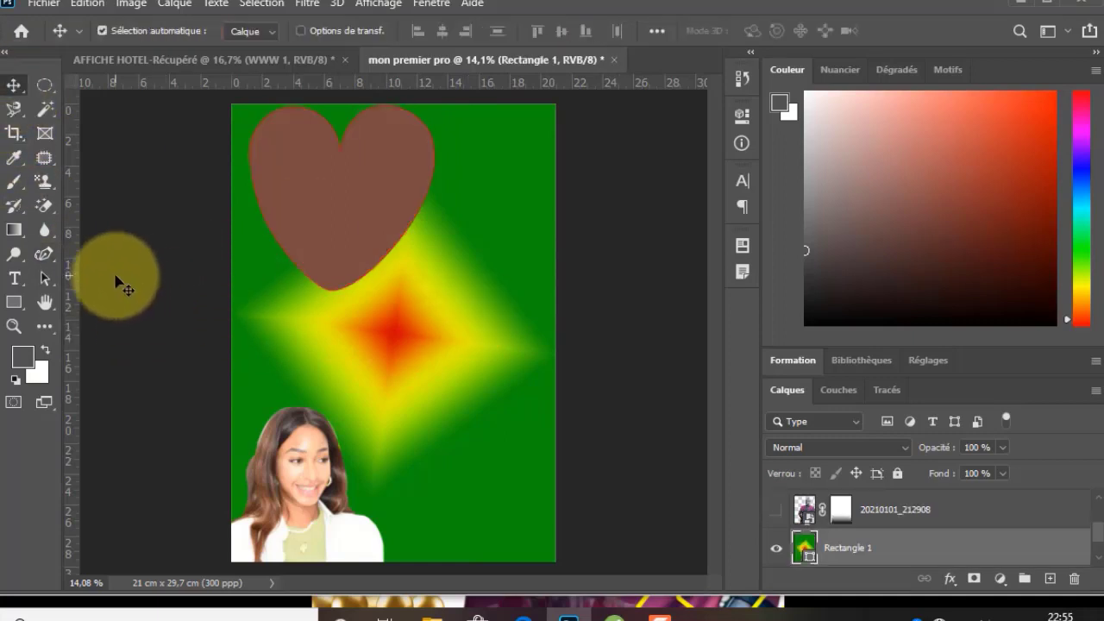
pyautogui.click(24, 297)
pyautogui.click(286, 317)
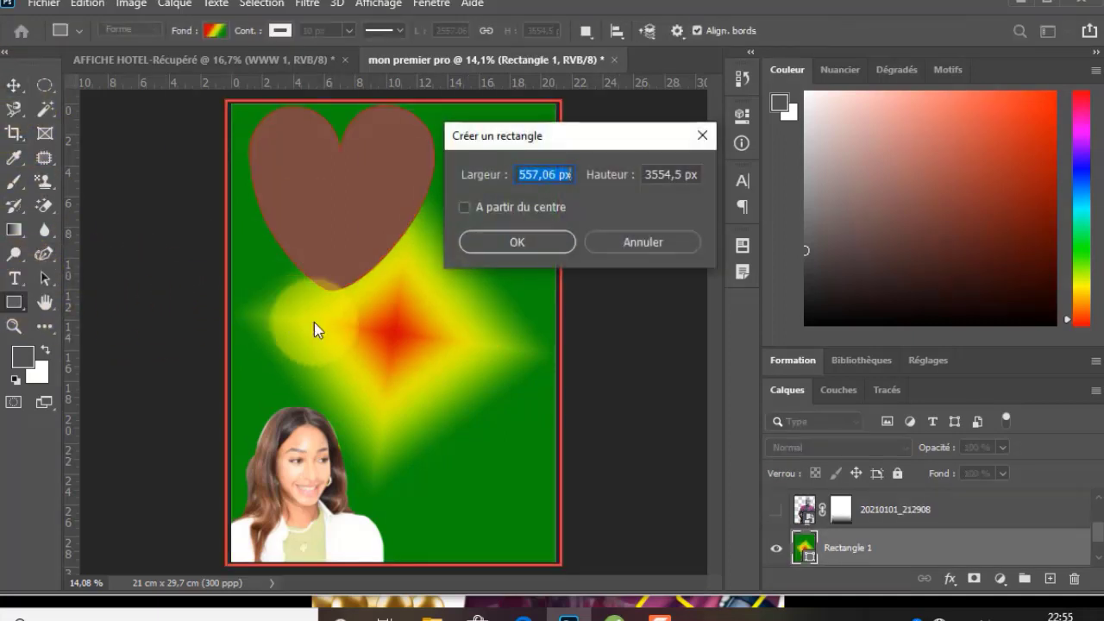
pyautogui.click(659, 241)
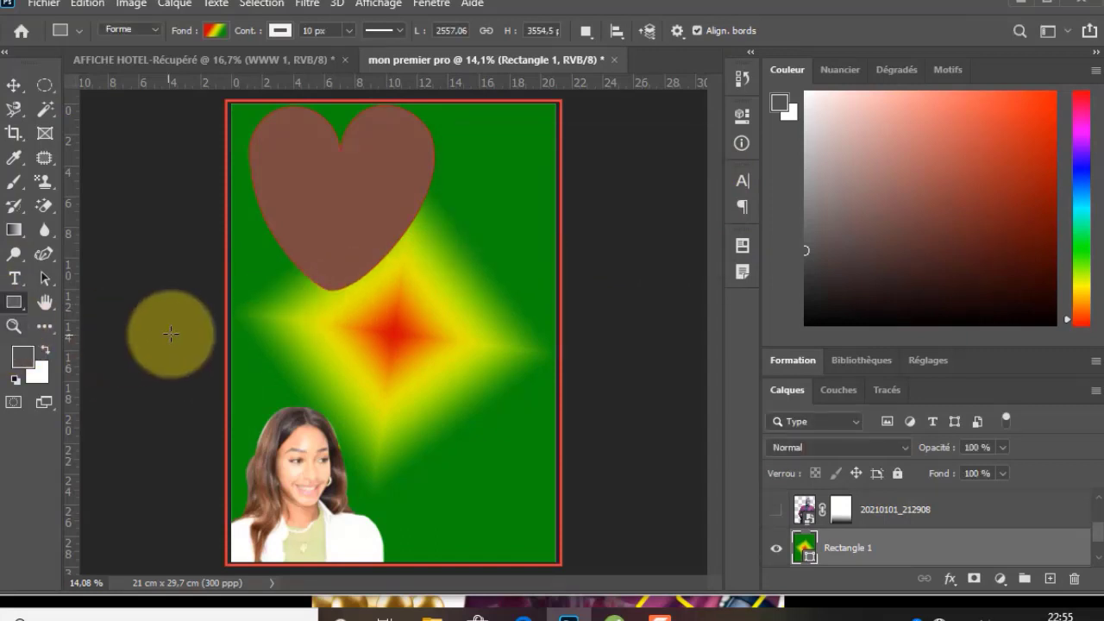
pyautogui.moveTo(301, 306); pyautogui.dragTo(527, 382)
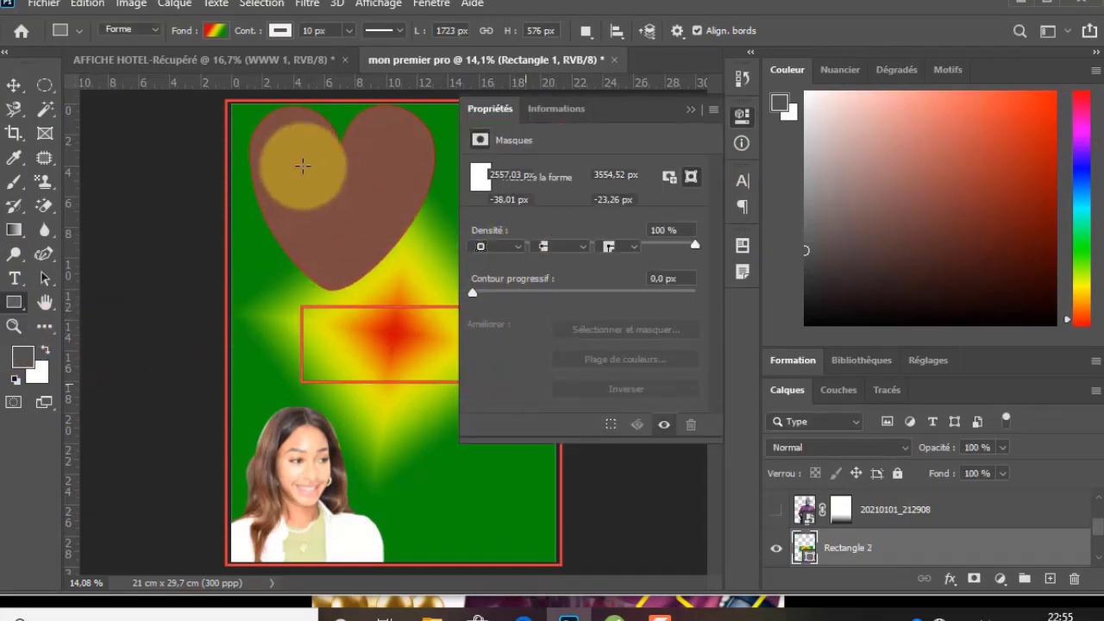
# Replace the rectangle's gradient fill with solid black from the recently used colours.
pyautogui.click(219, 30)
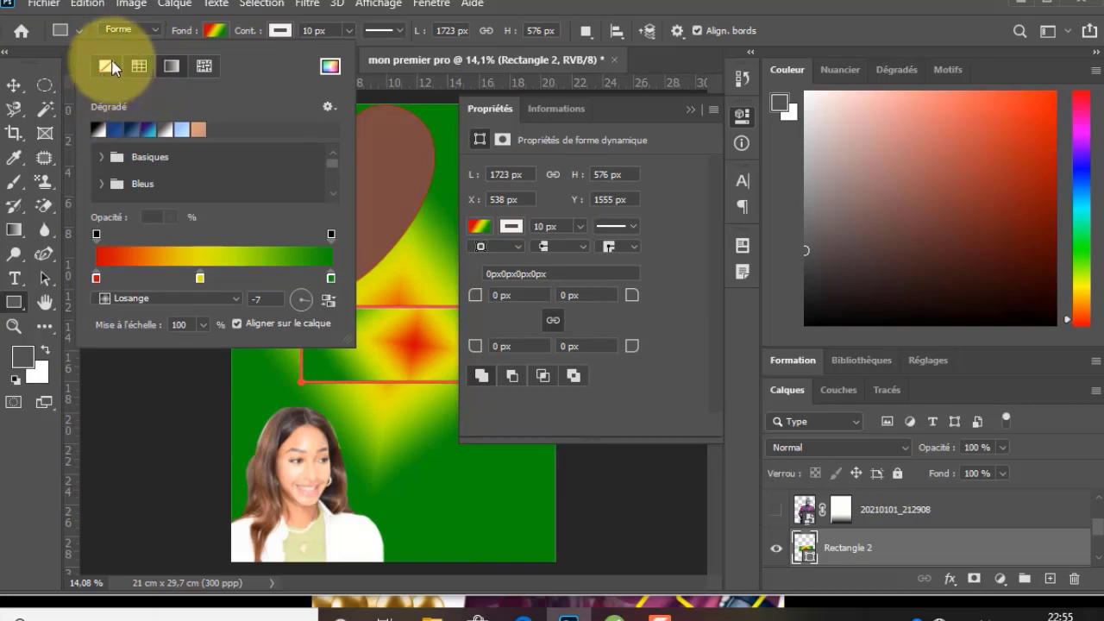
pyautogui.click(106, 69)
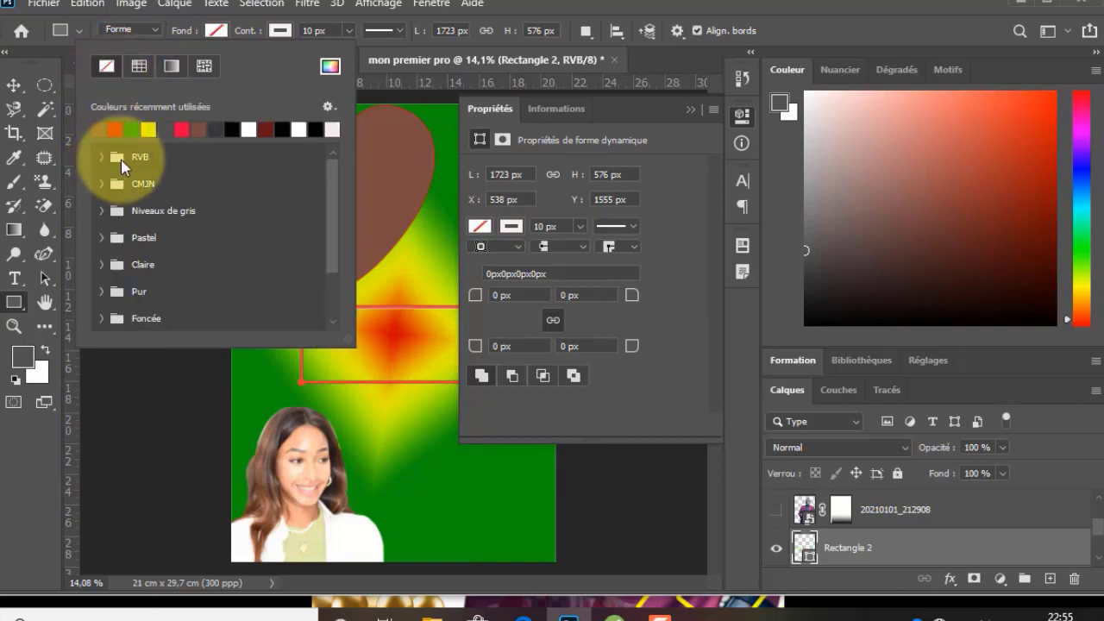
pyautogui.click(131, 129)
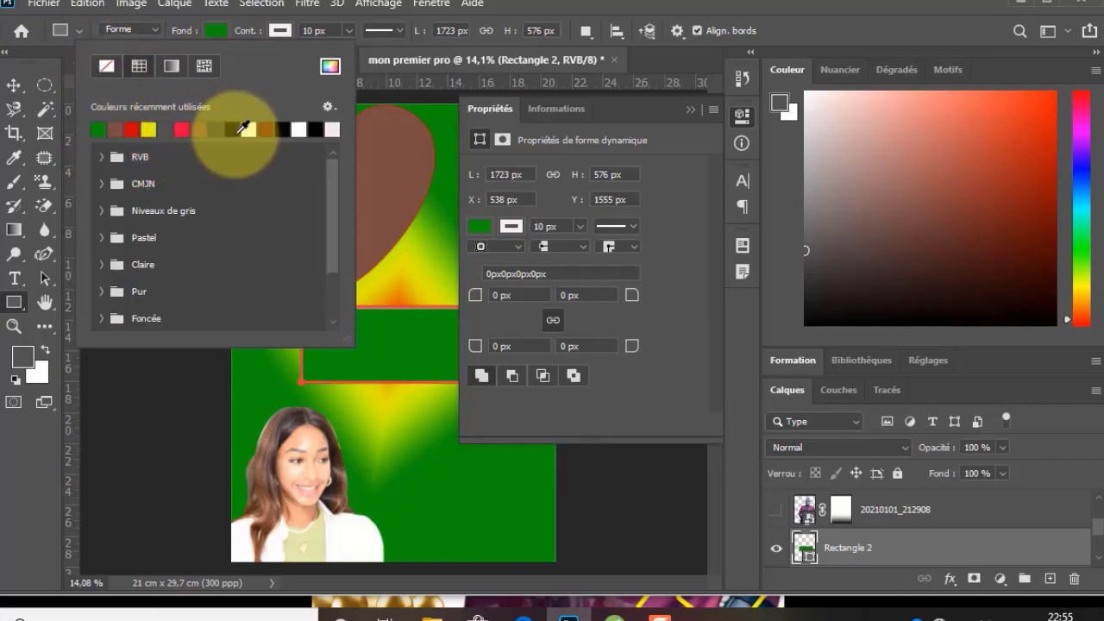
pyautogui.click(238, 131)
pyautogui.click(221, 27)
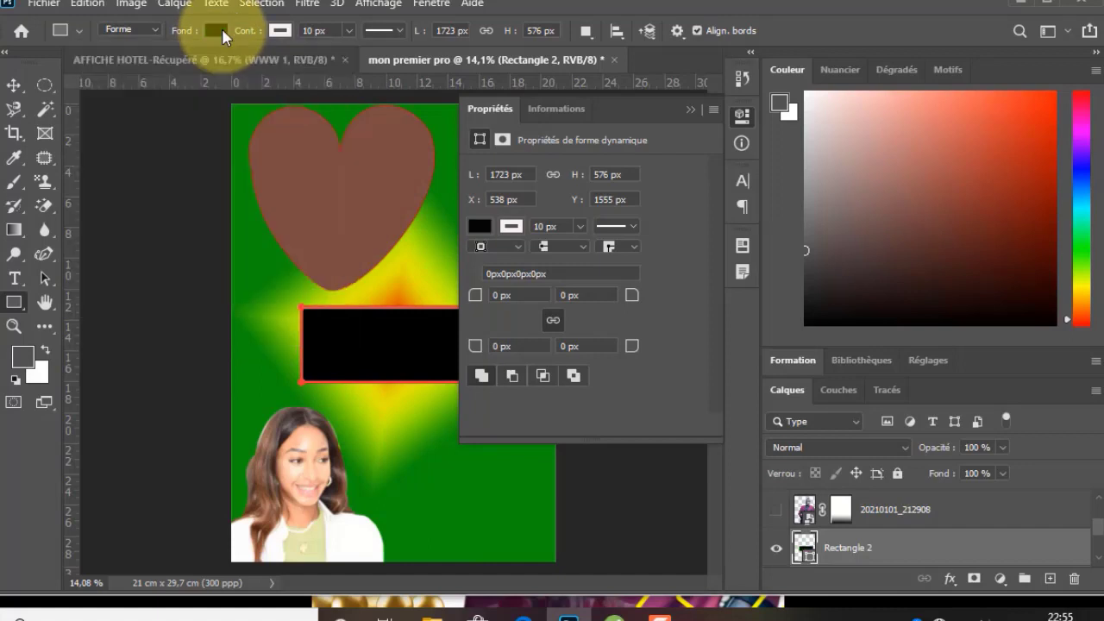
pyautogui.click(690, 108)
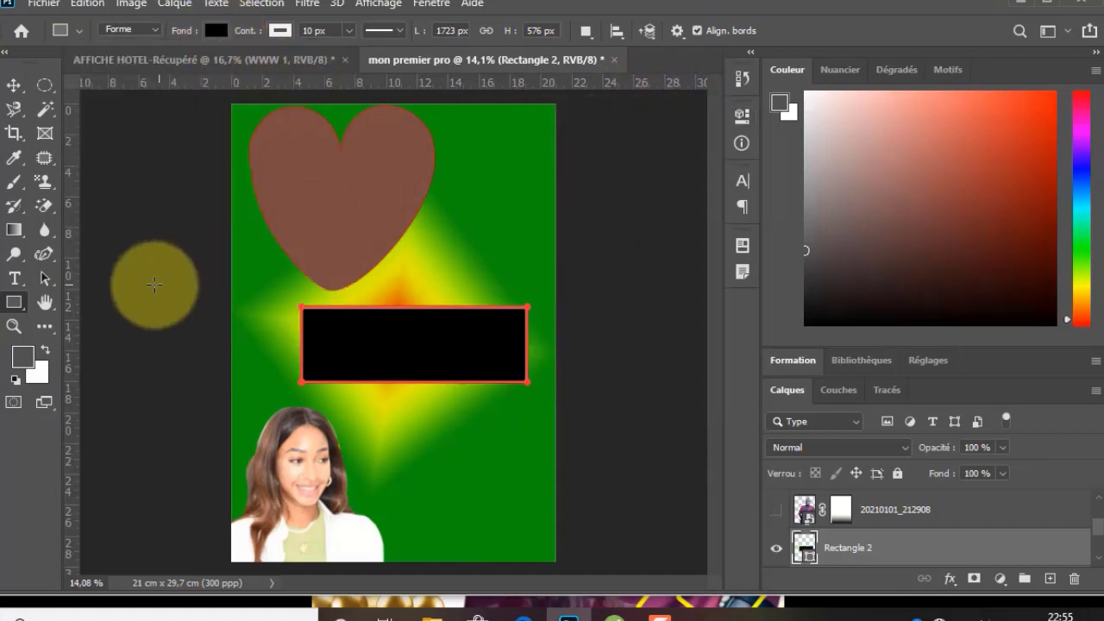
# Add an anchor point midway along the rectangle's upper edge and bend it into a wave, high on the left and low on the right.
pyautogui.click(46, 259)
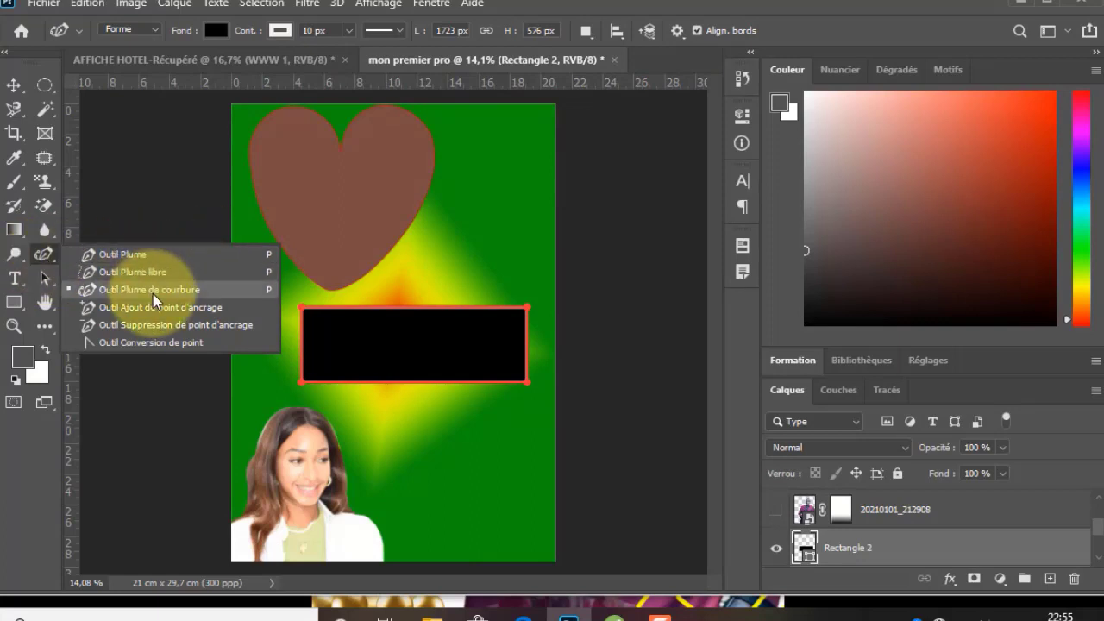
pyautogui.click(207, 307)
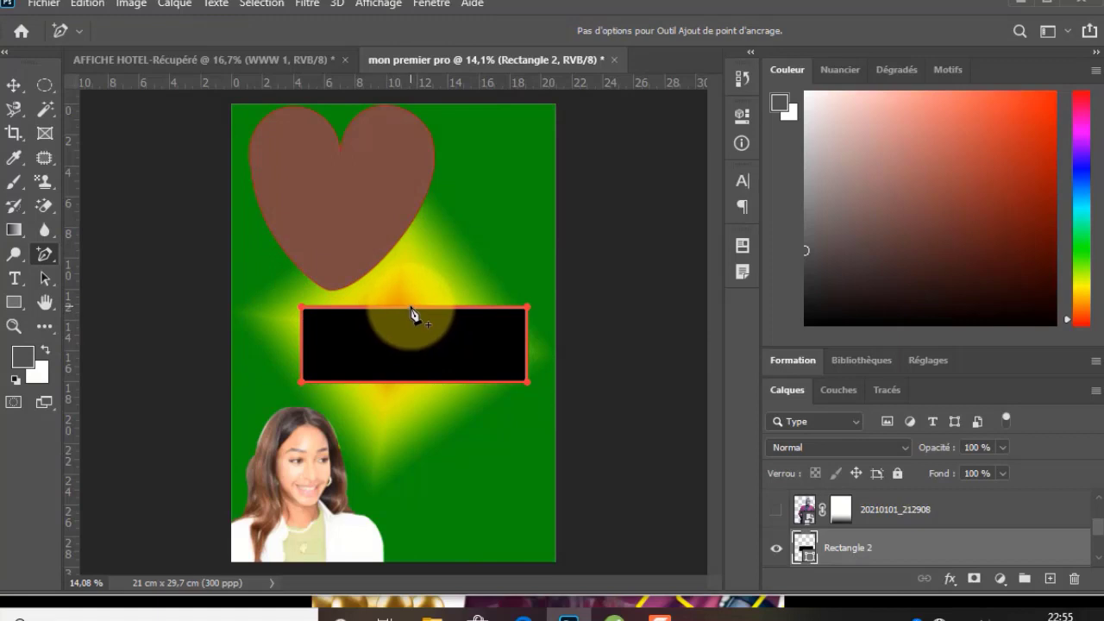
pyautogui.moveTo(410, 310)
pyautogui.mouseDown()
pyautogui.moveTo(416, 239)
pyautogui.moveTo(414, 354)
pyautogui.moveTo(419, 314)
pyautogui.mouseUp()
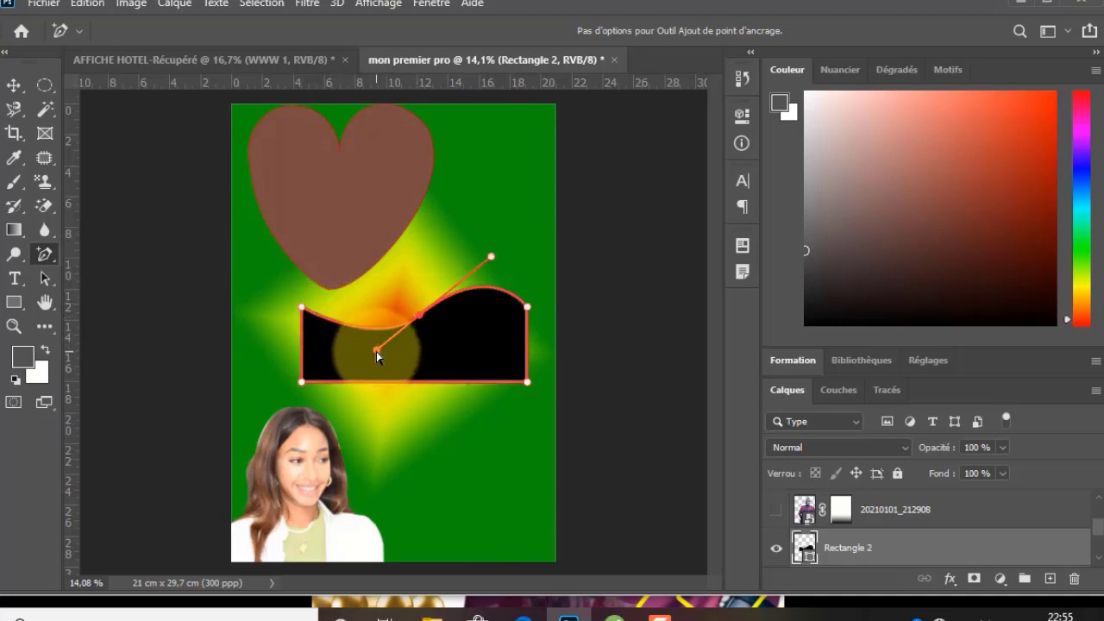
pyautogui.moveTo(377, 350); pyautogui.dragTo(365, 259)
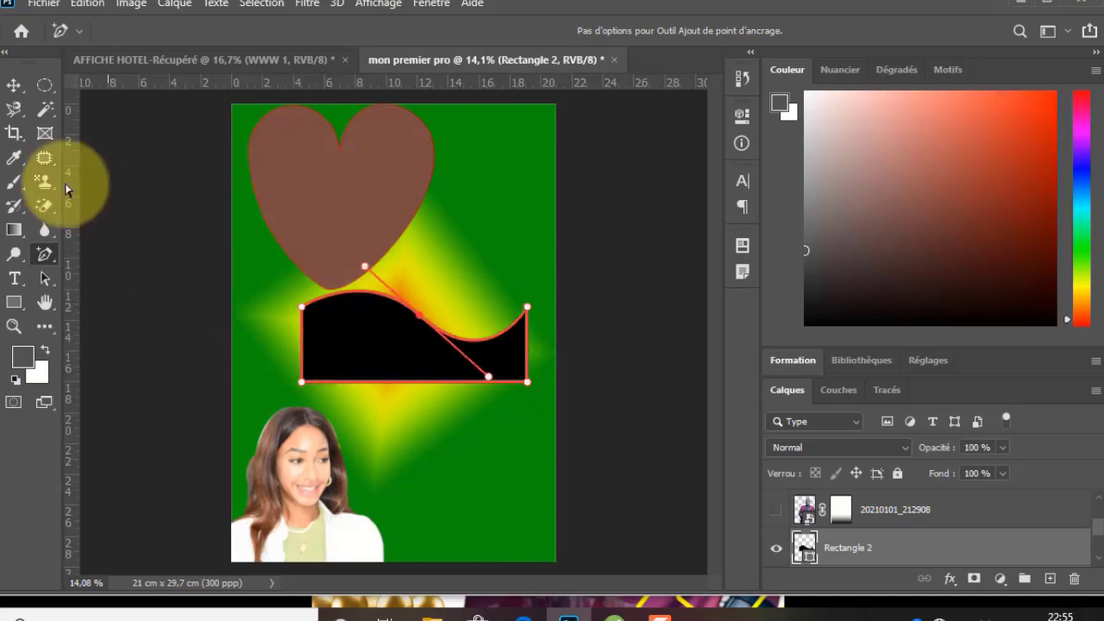
# Move the black wave shape to the poster's lower-right corner and shift the woman's photo up and left.
pyautogui.click(13, 85)
pyautogui.moveTo(328, 345); pyautogui.dragTo(410, 557)
pyautogui.moveTo(324, 532); pyautogui.dragTo(296, 505)
# Stretch the black wave leftward to the poster's full width, scaling its width to 143.93%.
pyautogui.click(426, 547)
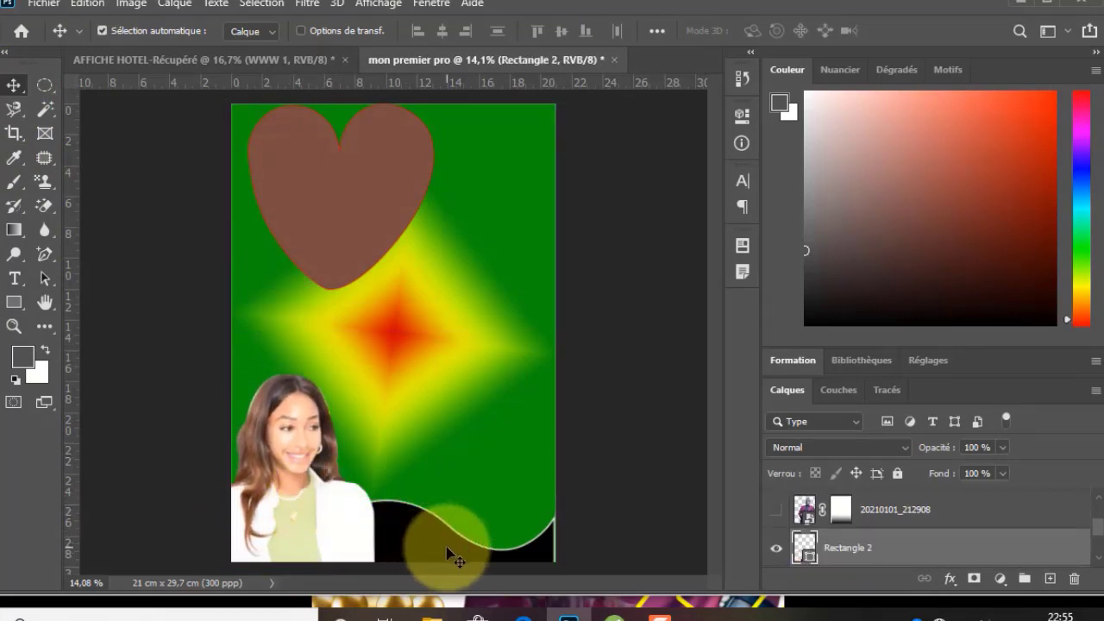
pyautogui.hotkey('ctrl', 't')
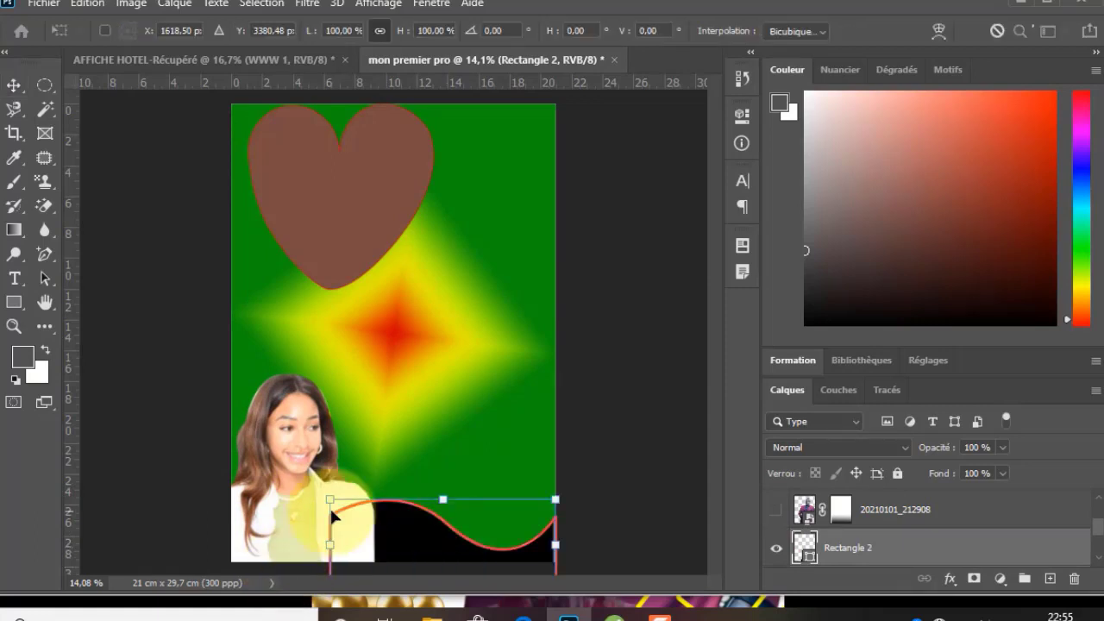
pyautogui.moveTo(302, 541); pyautogui.dragTo(226, 542)
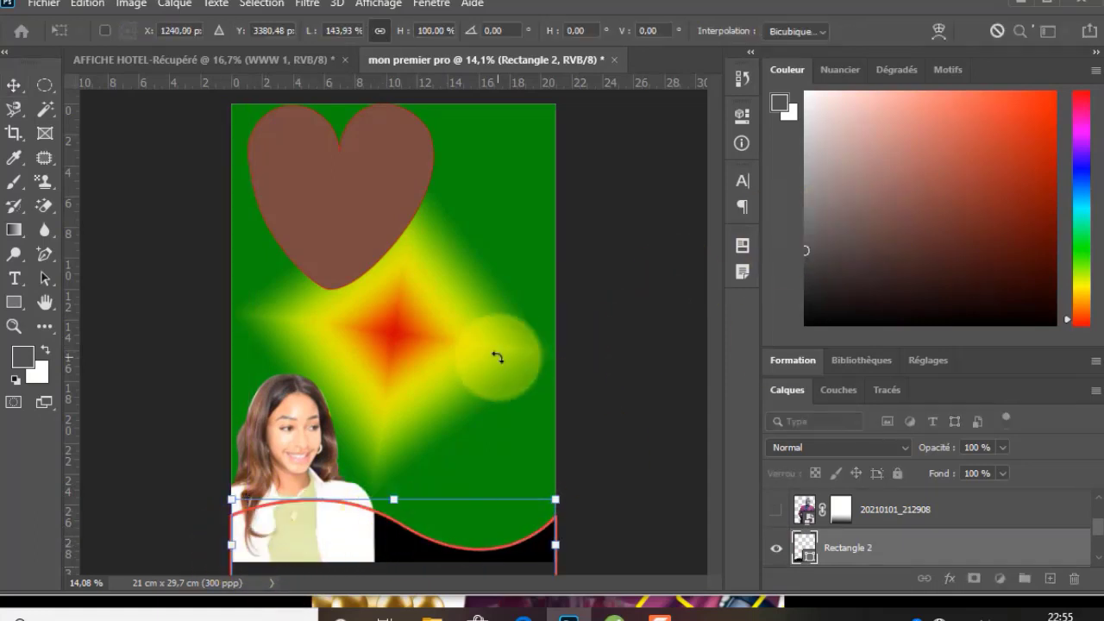
pyautogui.press('Return')
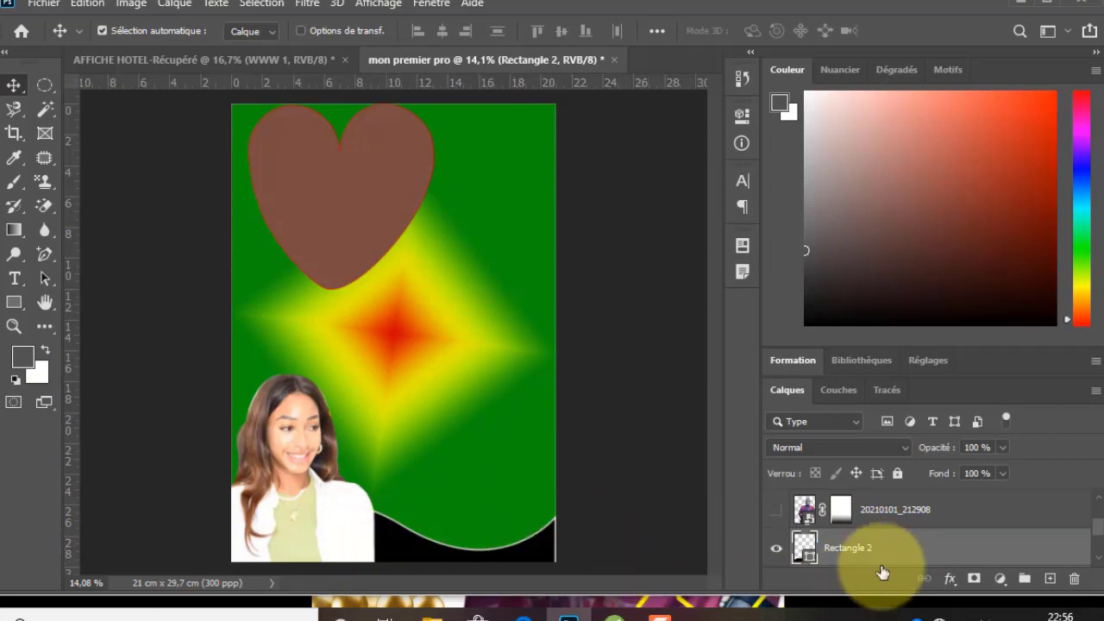
# Bring the black wave's layer to the top of the layer stack and reposition the woman's photo slightly to the right behind it.
pyautogui.moveTo(939, 558); pyautogui.dragTo(904, 488)
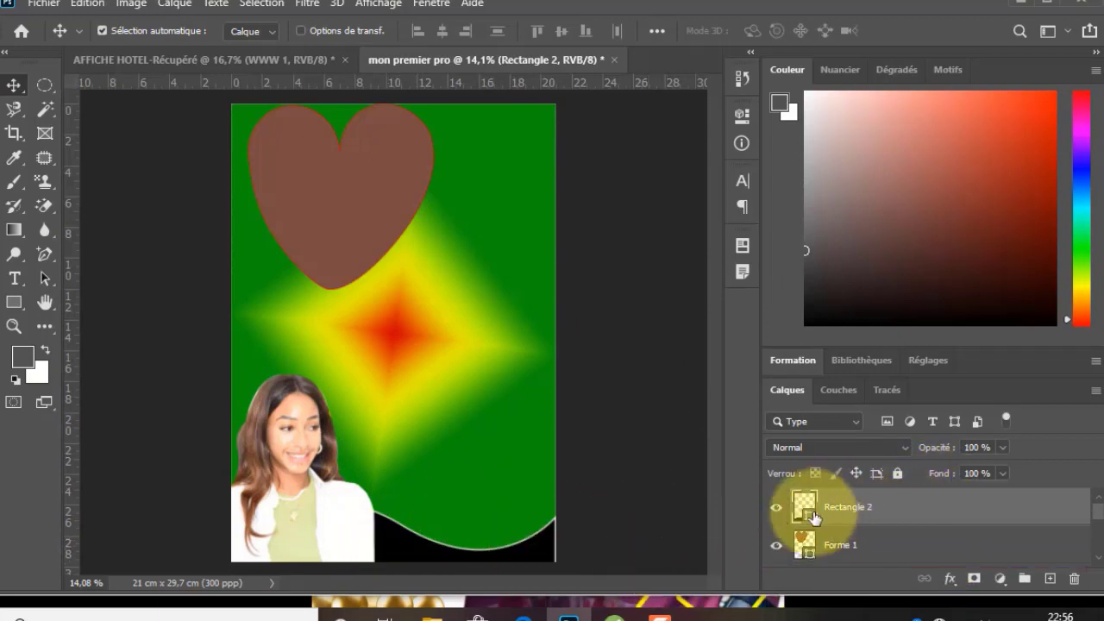
pyautogui.moveTo(302, 487)
pyautogui.mouseDown()
pyautogui.moveTo(328, 489)
pyautogui.moveTo(299, 481)
pyautogui.mouseUp()
pyautogui.moveTo(310, 520); pyautogui.dragTo(315, 535)
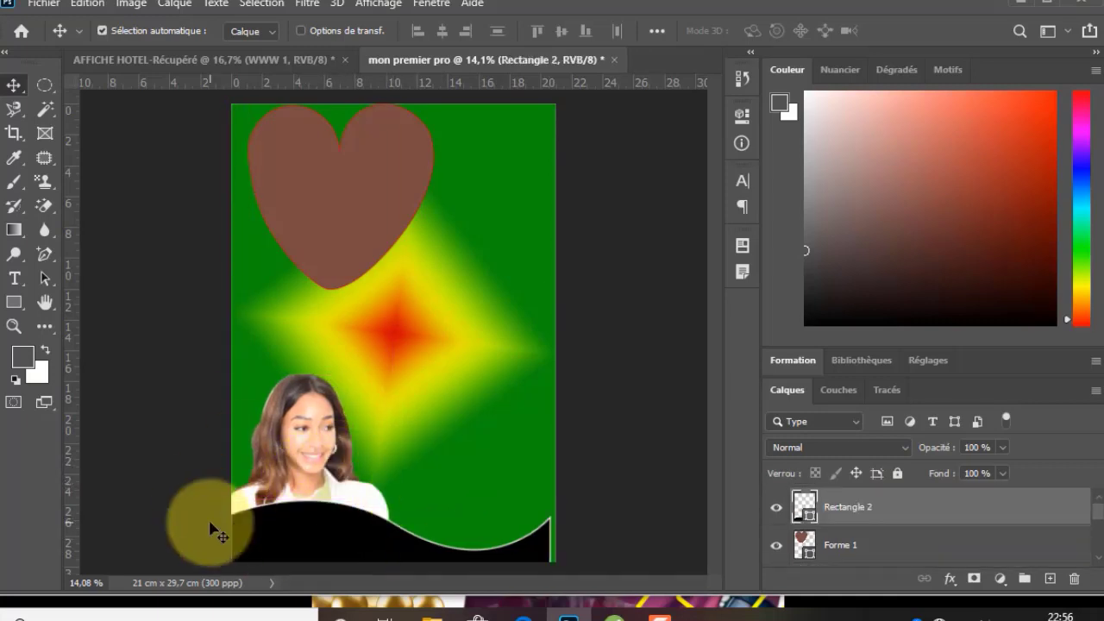
pyautogui.rightClick(49, 260)
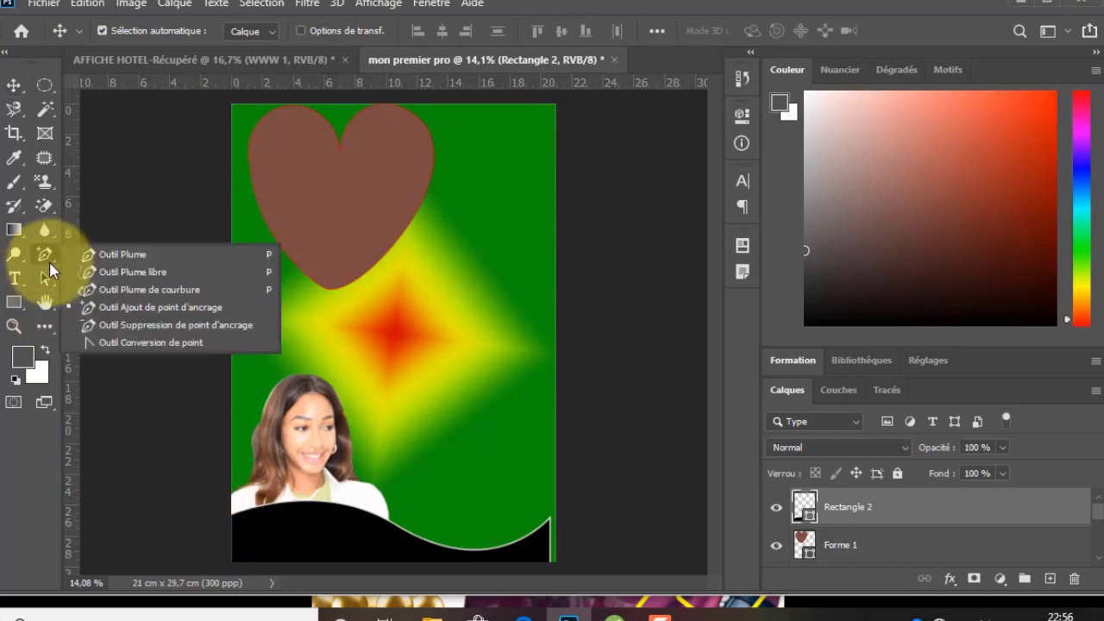
pyautogui.click(49, 260)
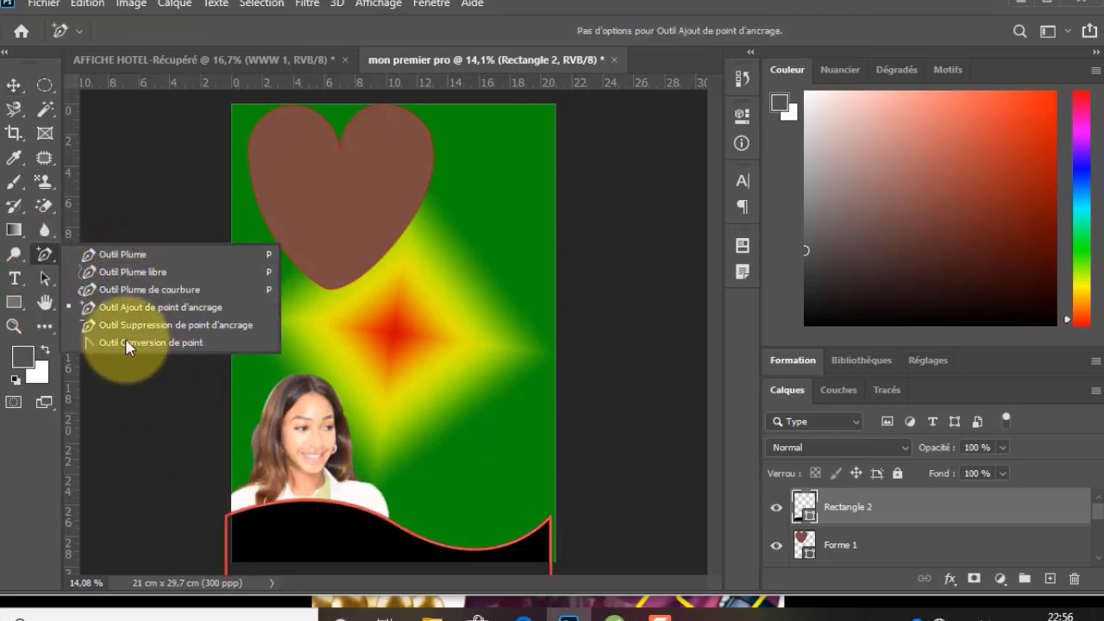
pyautogui.click(47, 256)
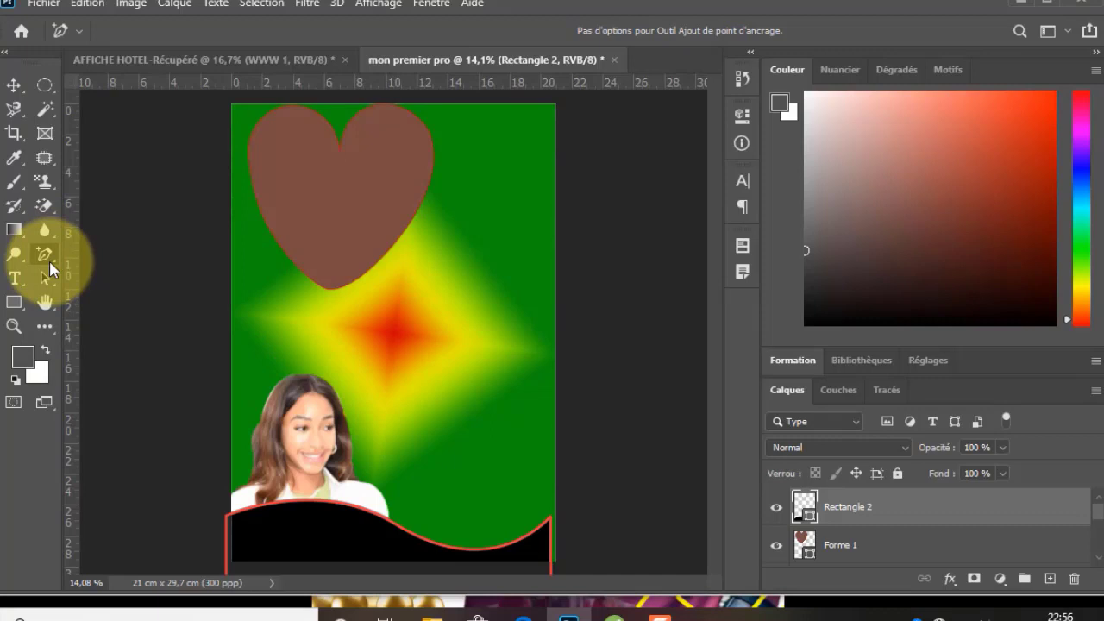
pyautogui.click(9, 87)
# Draw a black rectangle about 1567 by 434 px mid-poster and delete its upper-left anchor point, allowing conversion to a regular path.
pyautogui.click(13, 301)
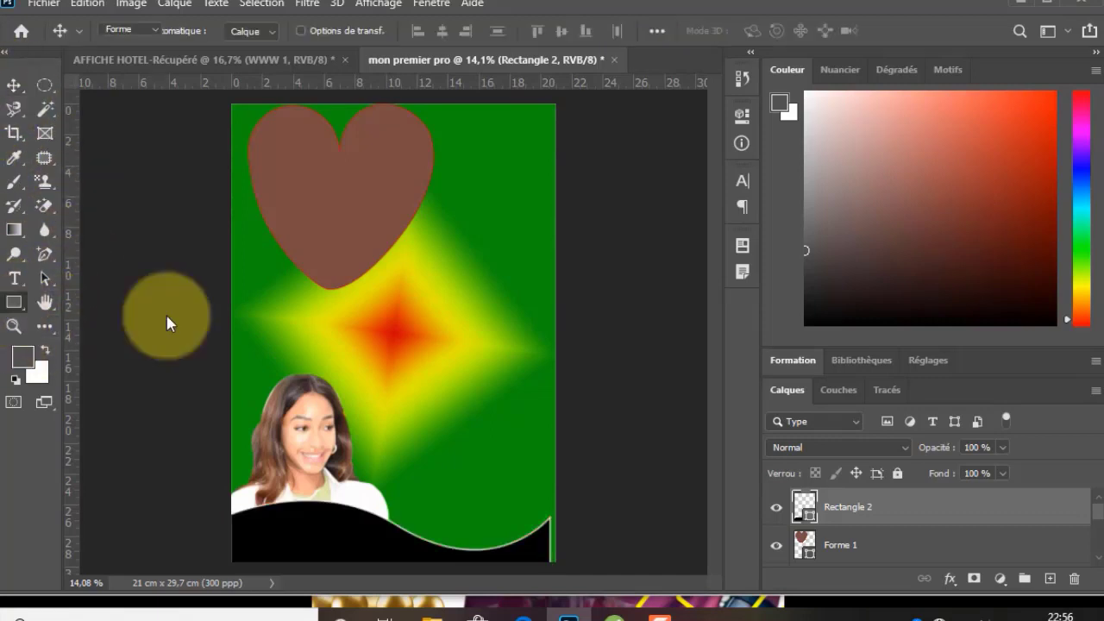
pyautogui.moveTo(307, 306); pyautogui.dragTo(513, 363)
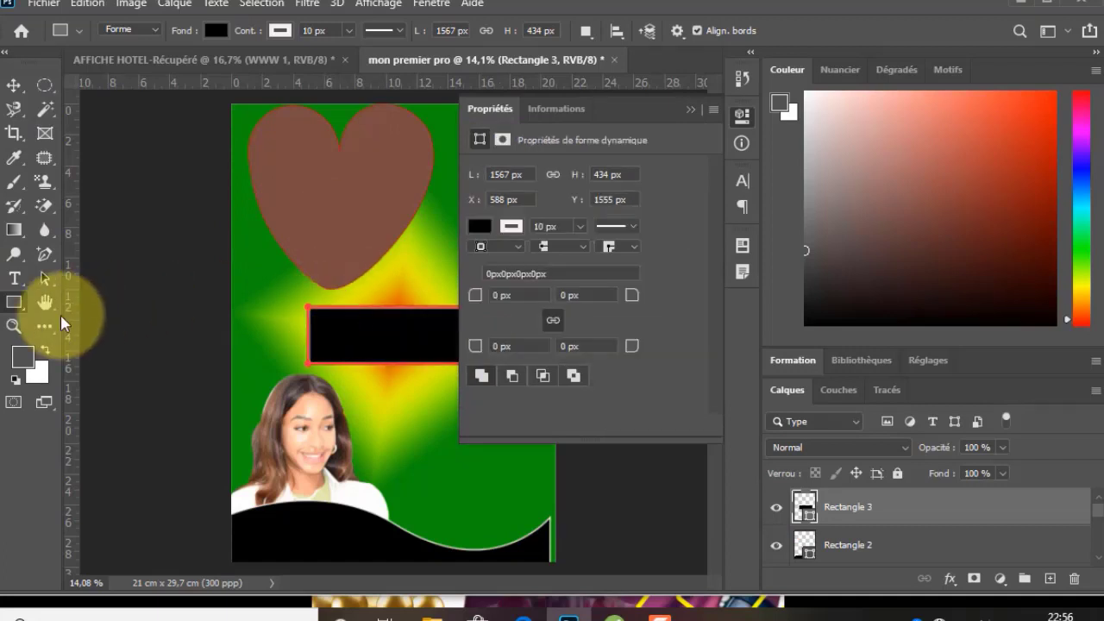
pyautogui.click(48, 257)
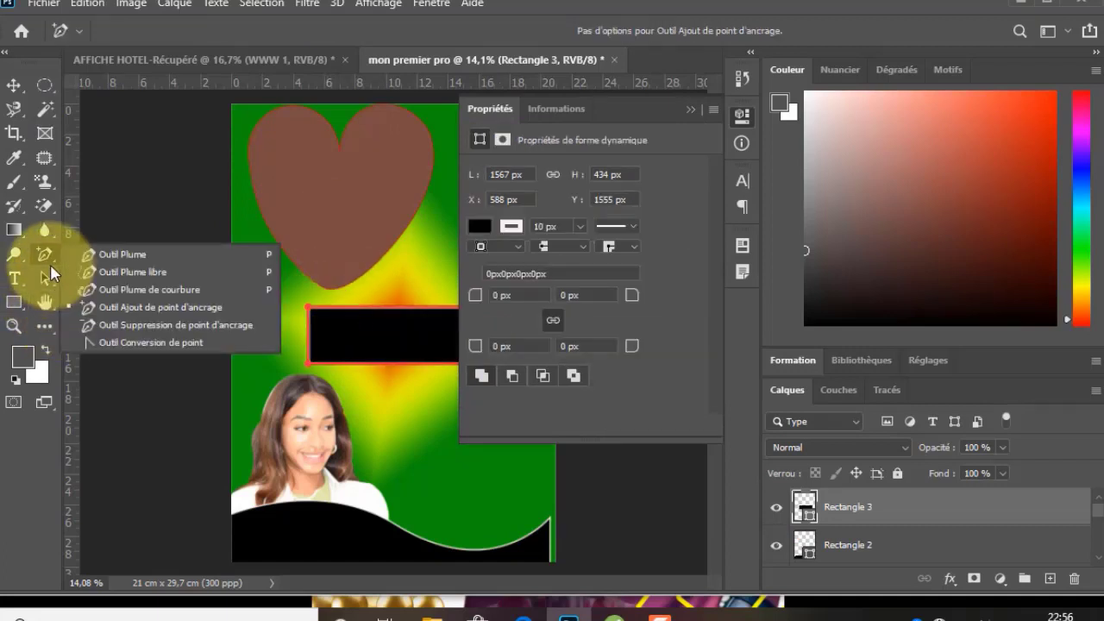
pyautogui.click(138, 325)
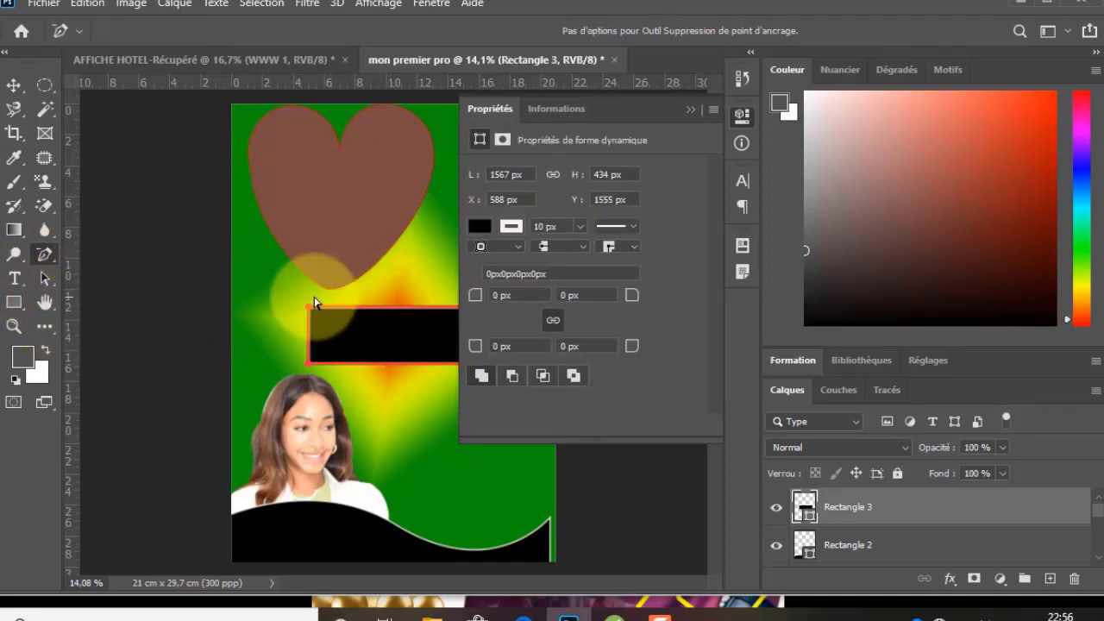
pyautogui.click(311, 312)
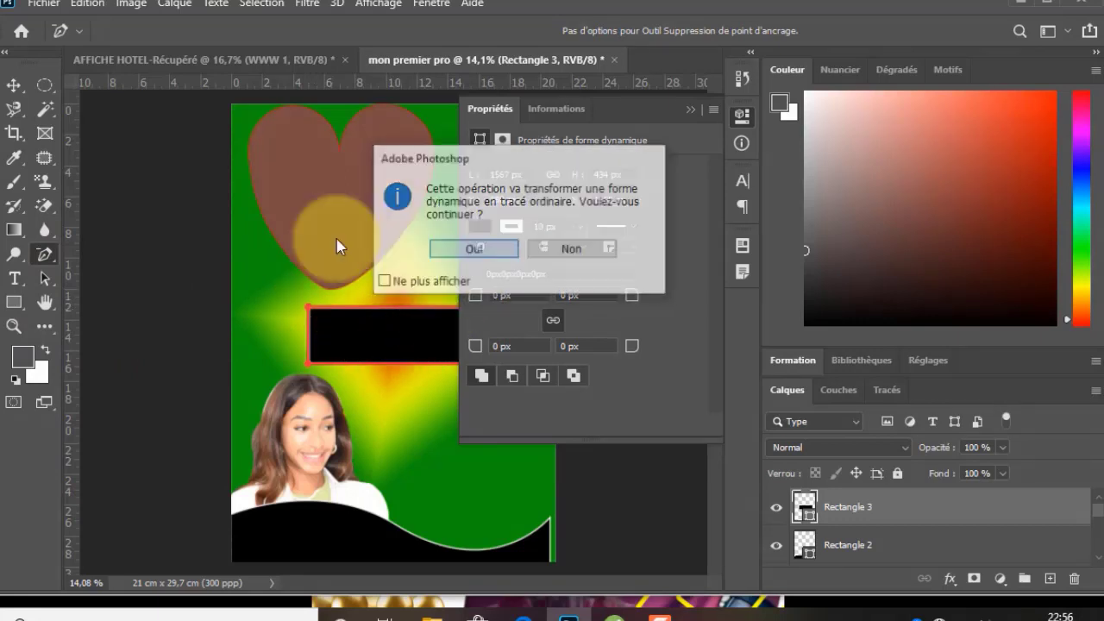
pyautogui.click(486, 247)
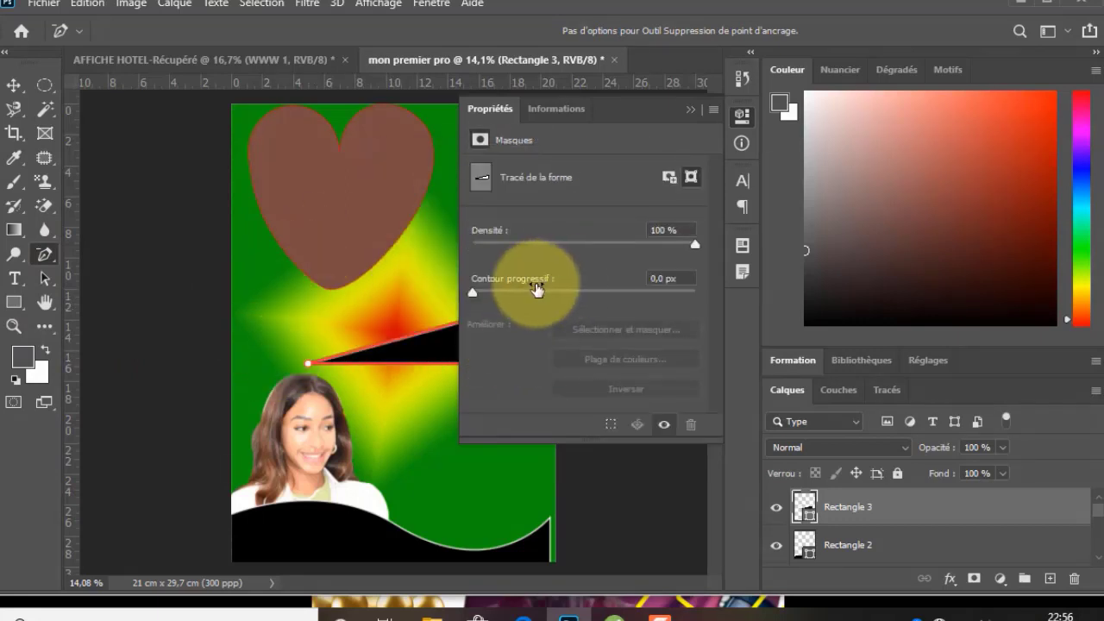
pyautogui.click(690, 112)
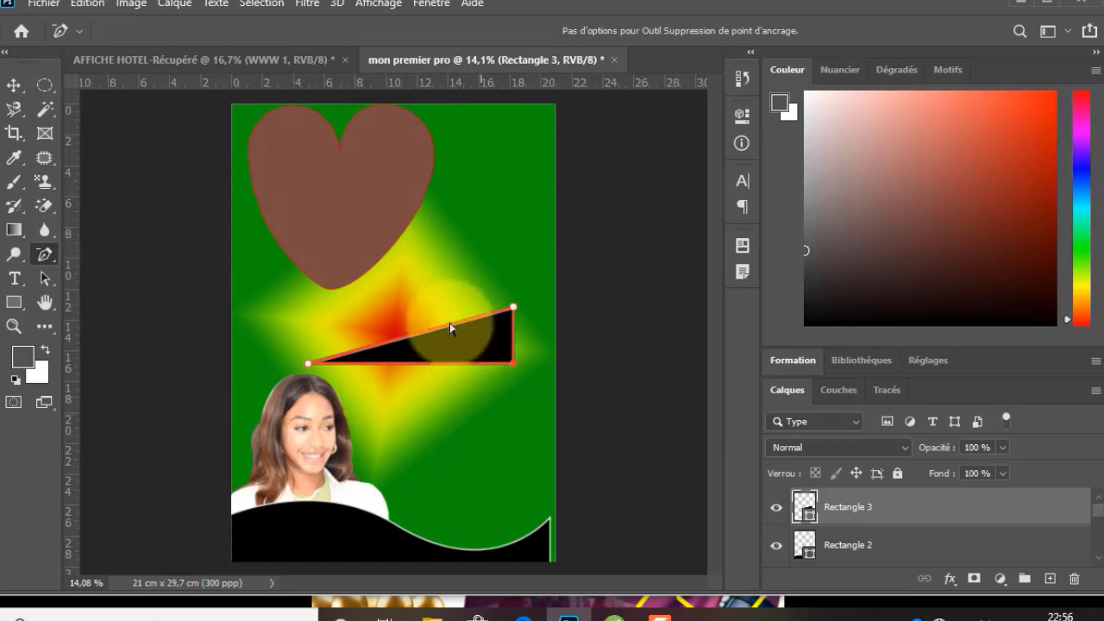
# Add anchor points along the black triangle's slanted edge and pull them to reshape it.
pyautogui.rightClick(50, 257)
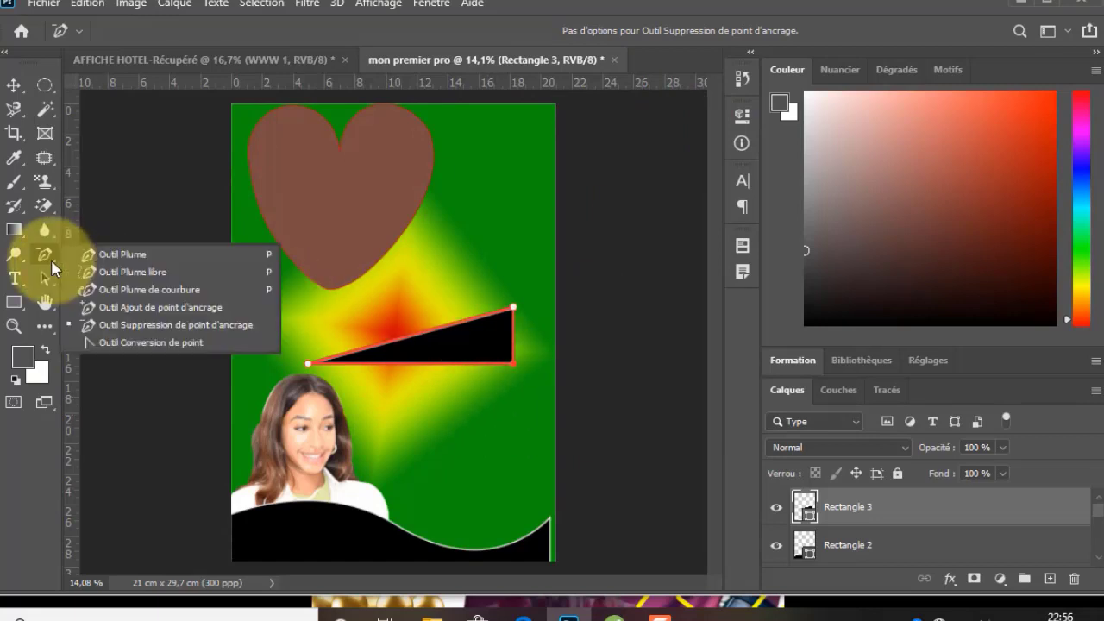
pyautogui.click(120, 307)
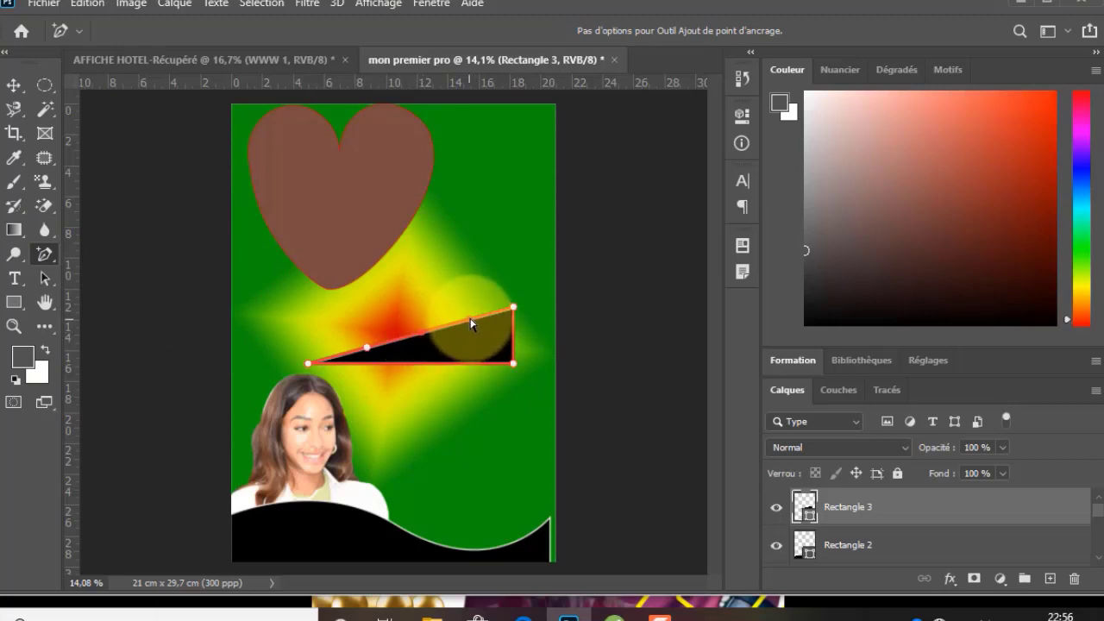
pyautogui.moveTo(471, 320); pyautogui.dragTo(480, 289)
pyautogui.moveTo(491, 361); pyautogui.dragTo(484, 293)
pyautogui.moveTo(425, 334); pyautogui.dragTo(496, 313)
# Delete the reshaped black triangle and deselect all layers.
pyautogui.click(13, 85)
pyautogui.press('Delete')
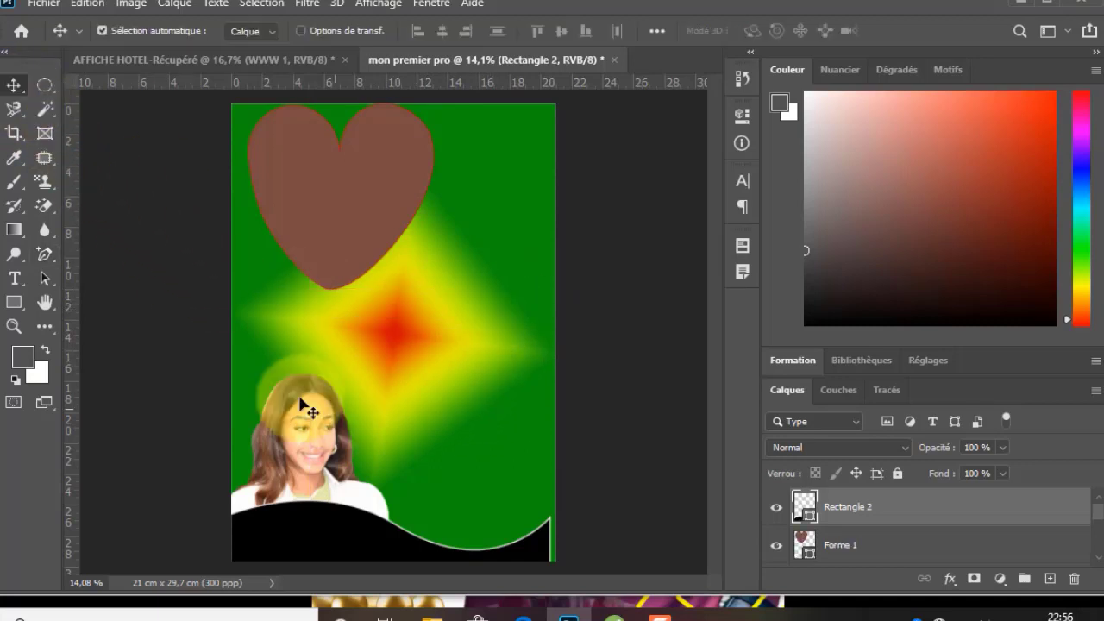
pyautogui.click(161, 307)
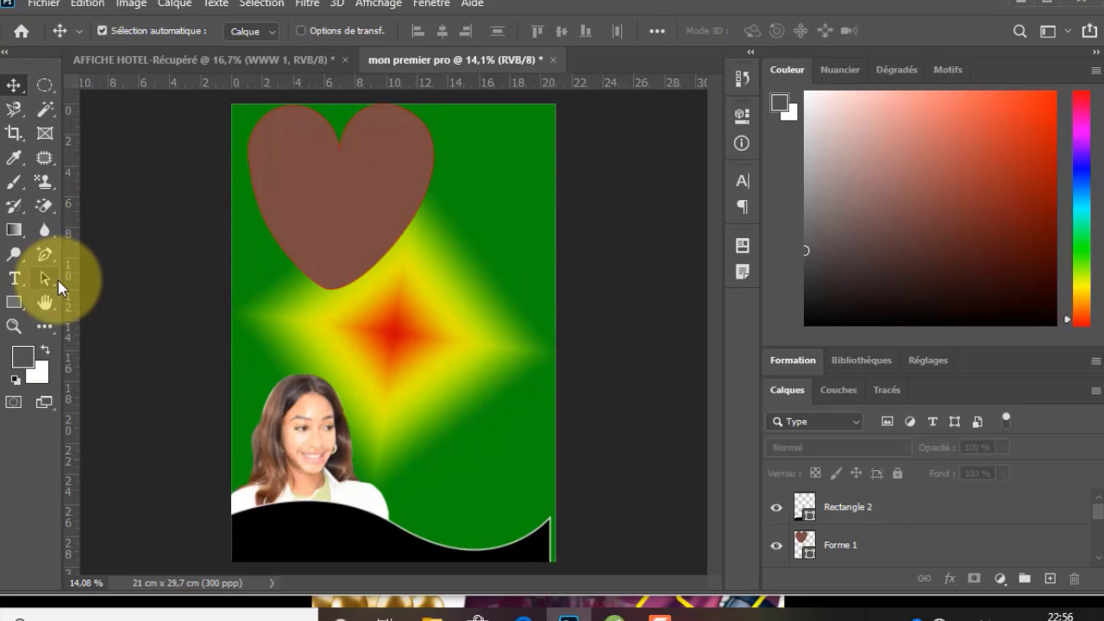
# Draw a rectangle of 809 by 611 px just below the heart and fill it with black.
pyautogui.click(19, 303)
pyautogui.moveTo(281, 288); pyautogui.dragTo(389, 369)
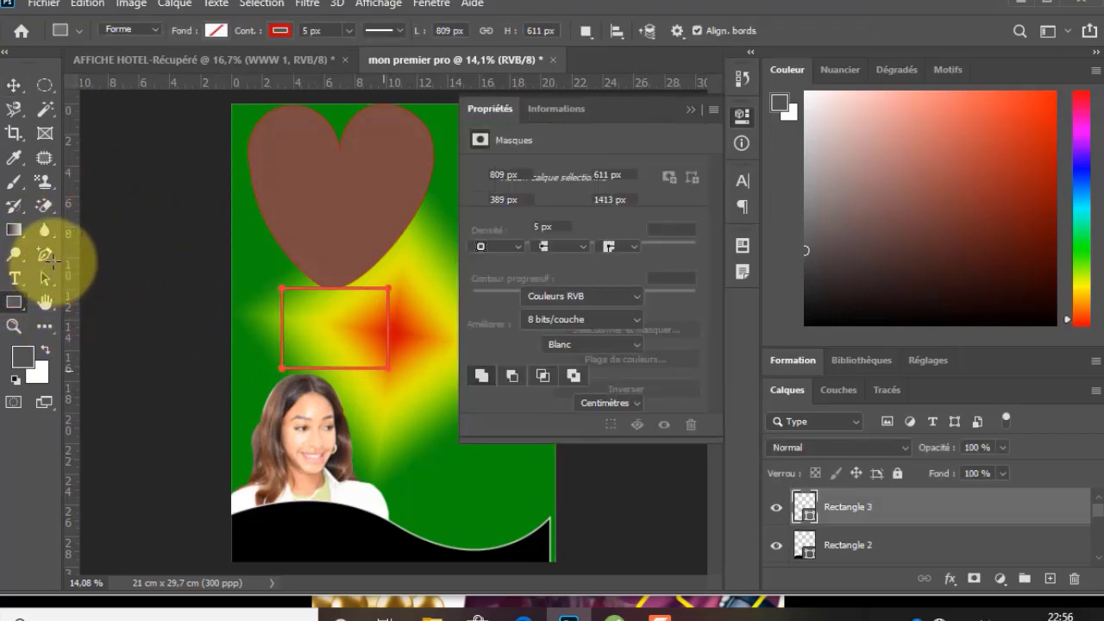
pyautogui.click(480, 226)
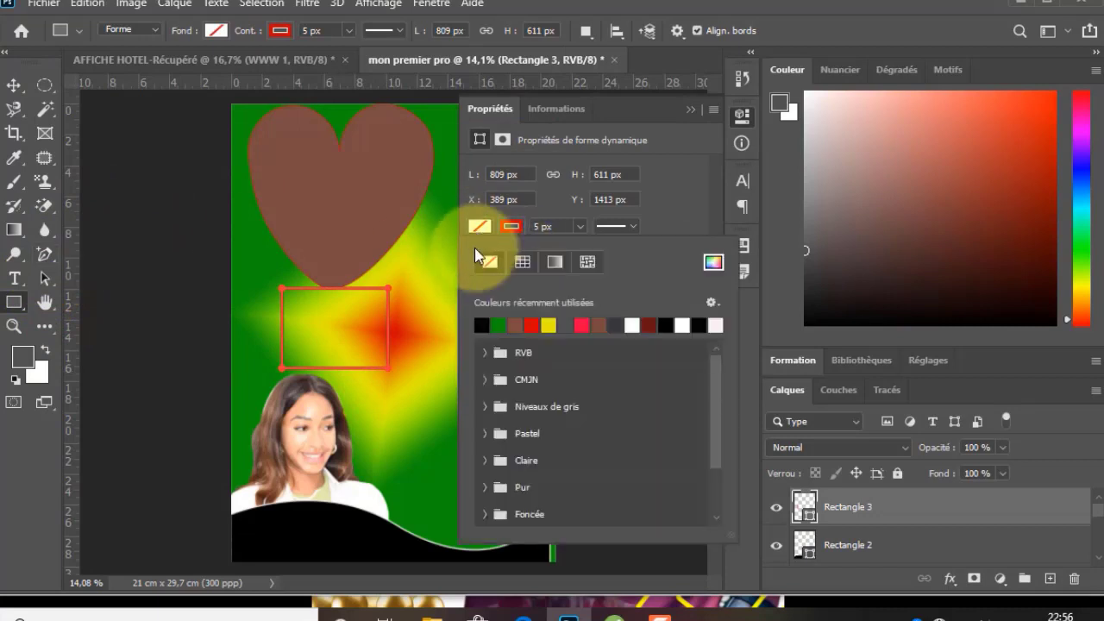
pyautogui.click(481, 325)
pyautogui.click(486, 229)
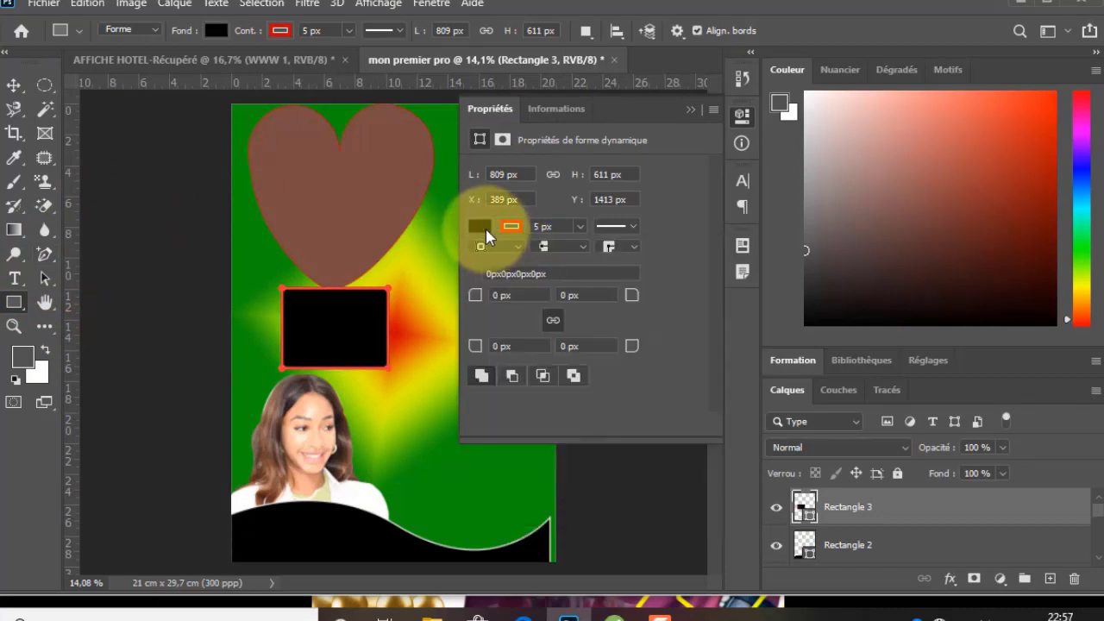
pyautogui.click(689, 110)
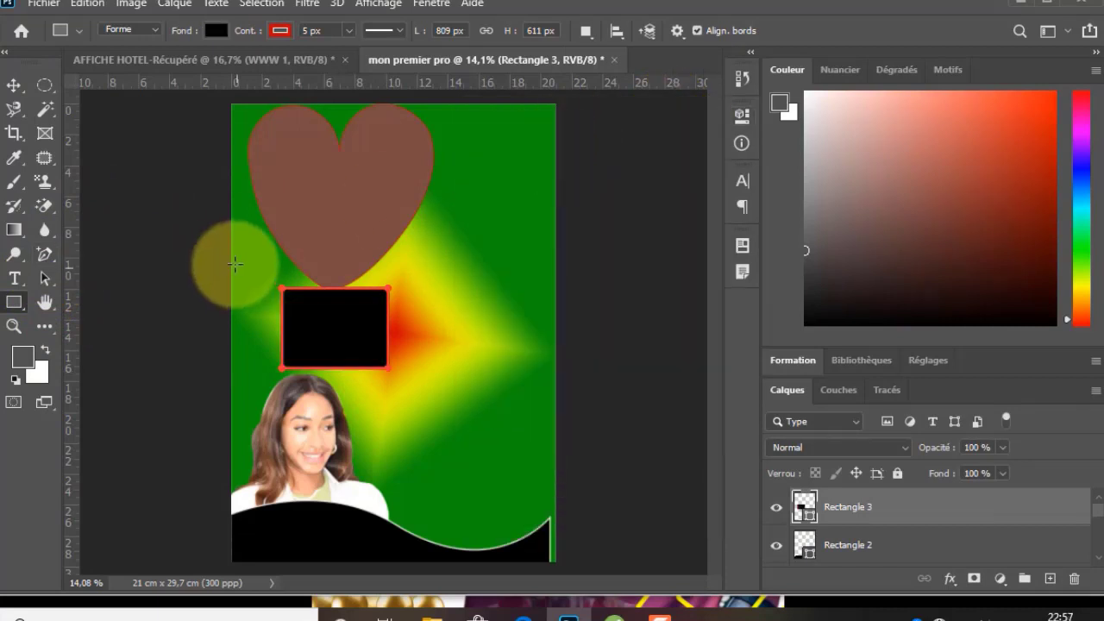
# Curve the black rectangle's lower-right and upper-left corners with the Convert Point tool, accepting conversion to a regular path.
pyautogui.rightClick(53, 263)
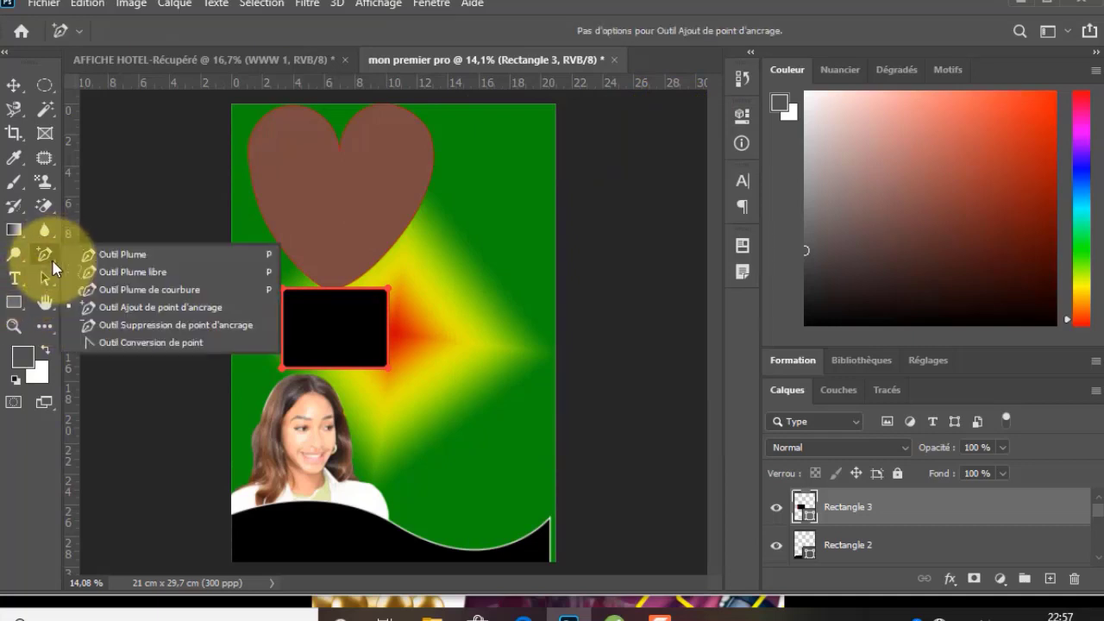
pyautogui.click(114, 342)
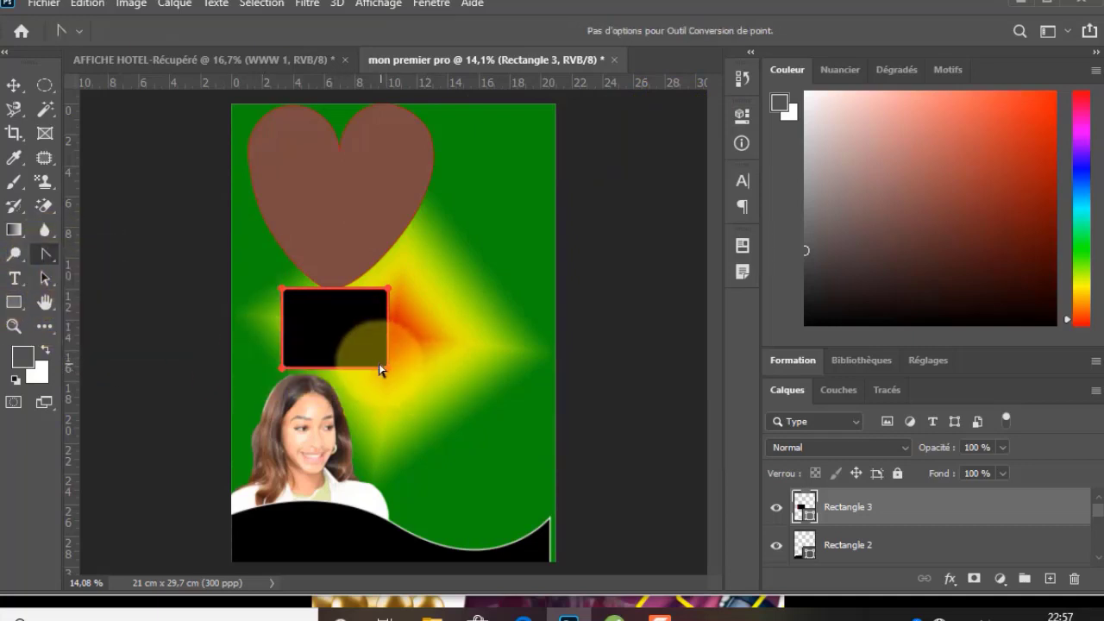
pyautogui.rightClick(41, 264)
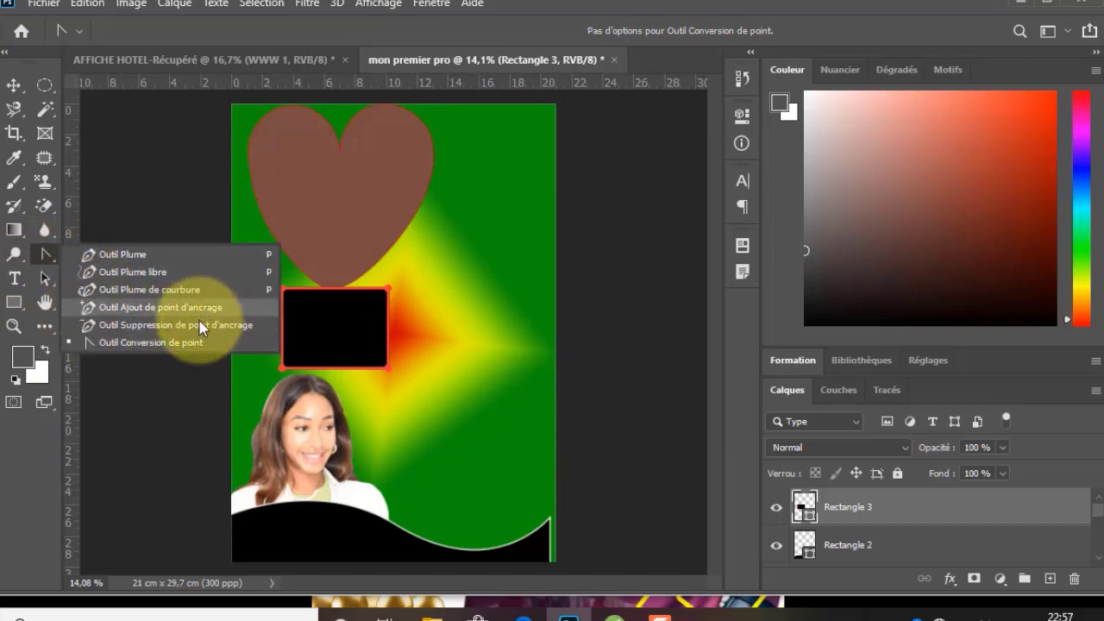
pyautogui.click(198, 344)
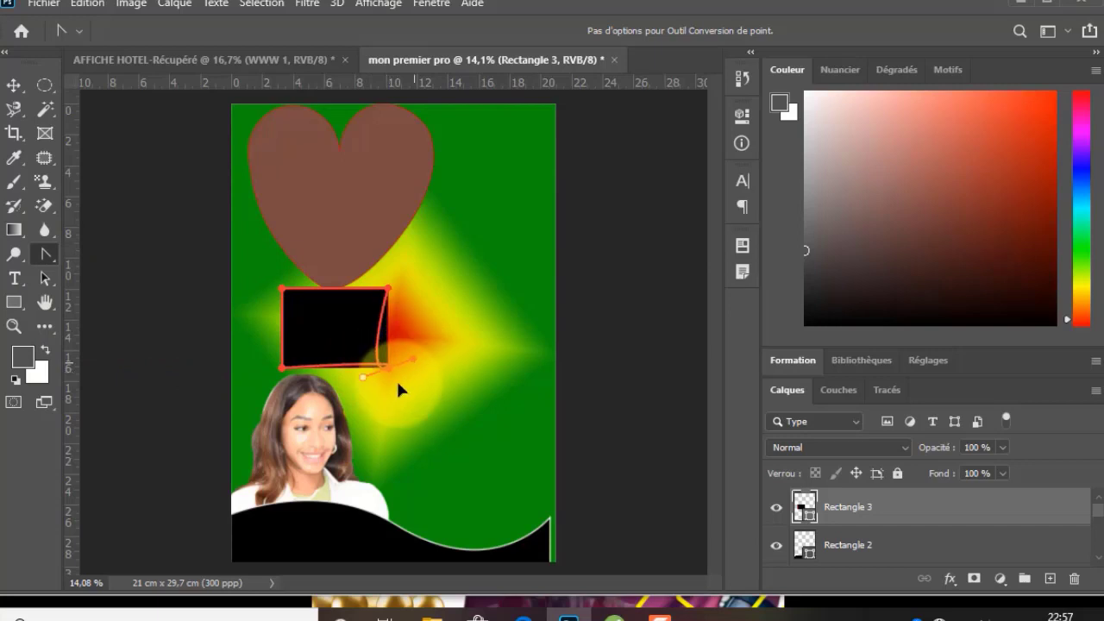
pyautogui.moveTo(361, 402); pyautogui.dragTo(360, 393)
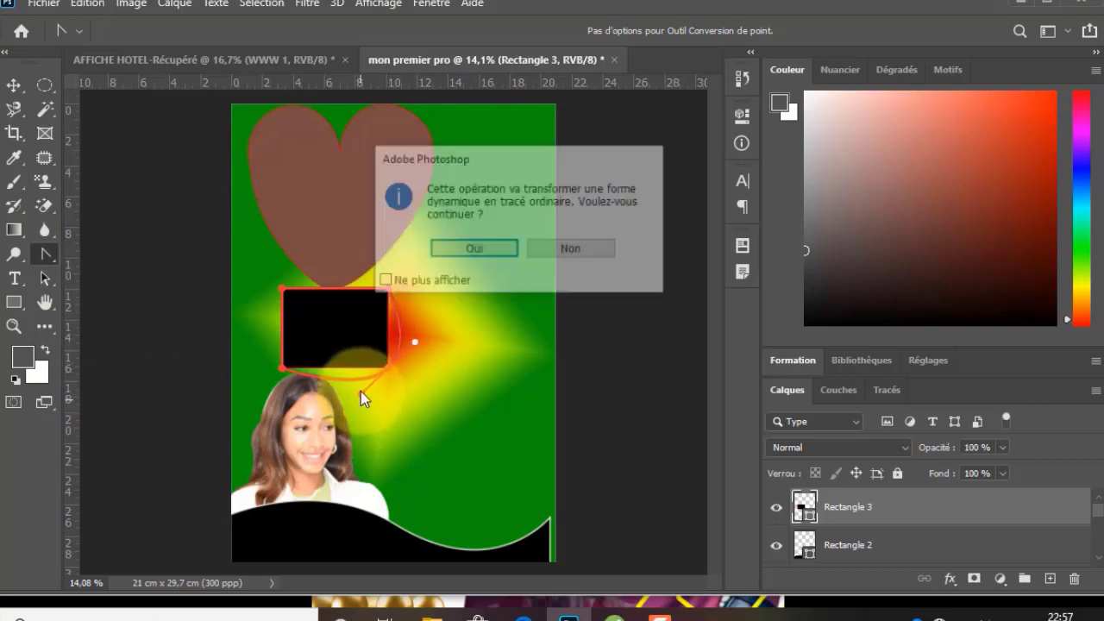
pyautogui.click(457, 253)
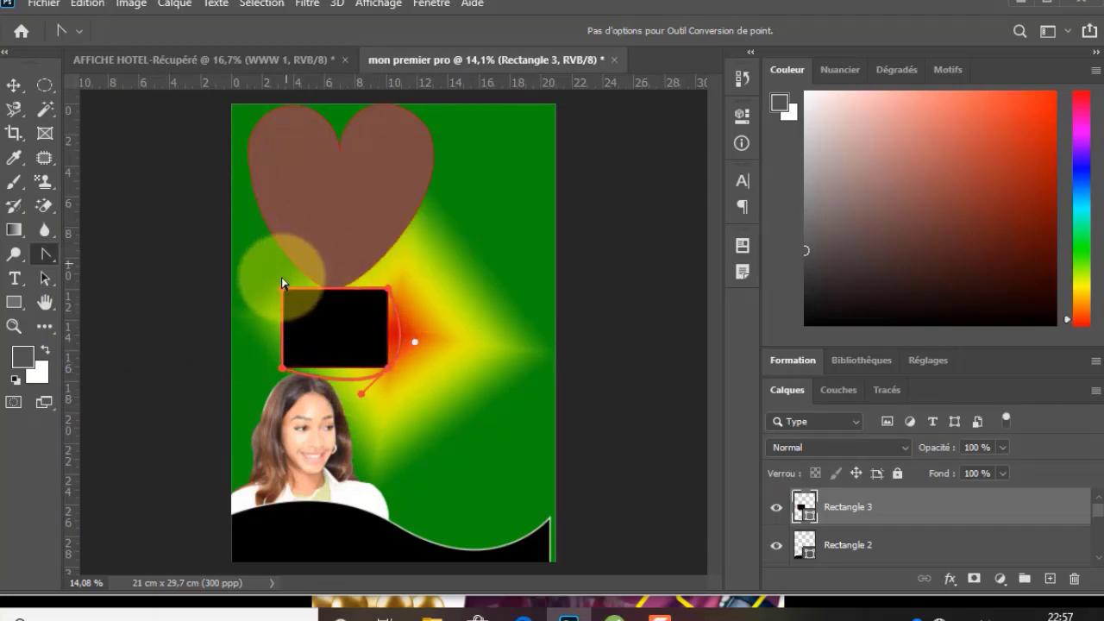
pyautogui.moveTo(286, 292); pyautogui.dragTo(325, 242)
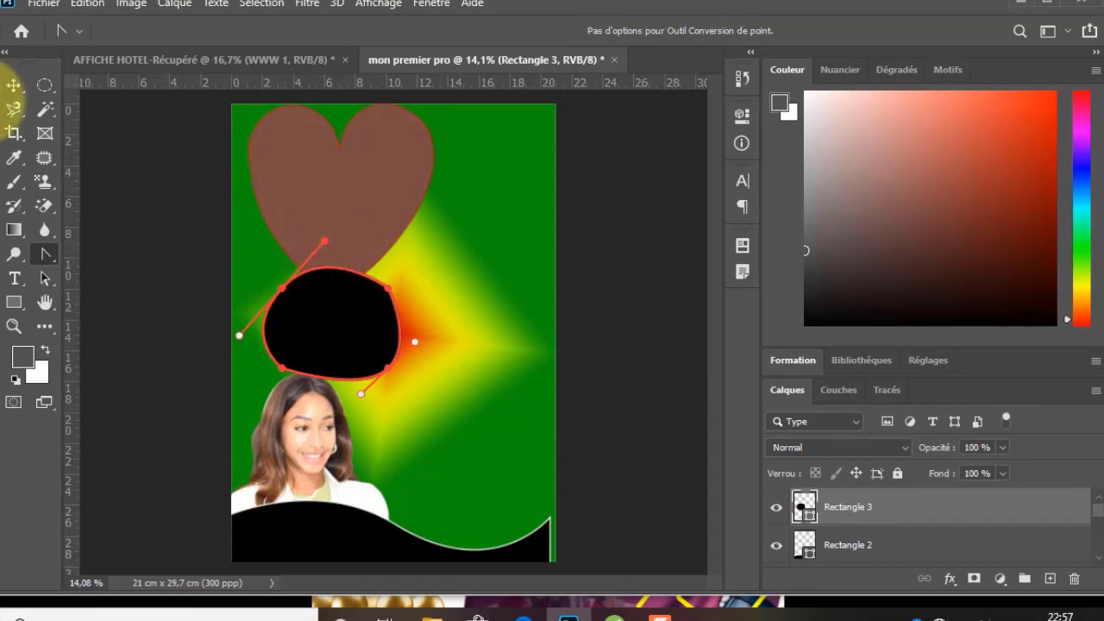
# Move the rounded black shape up over the heart's lower part and delete it.
pyautogui.click(14, 91)
pyautogui.moveTo(320, 353); pyautogui.dragTo(376, 283)
pyautogui.click(14, 303)
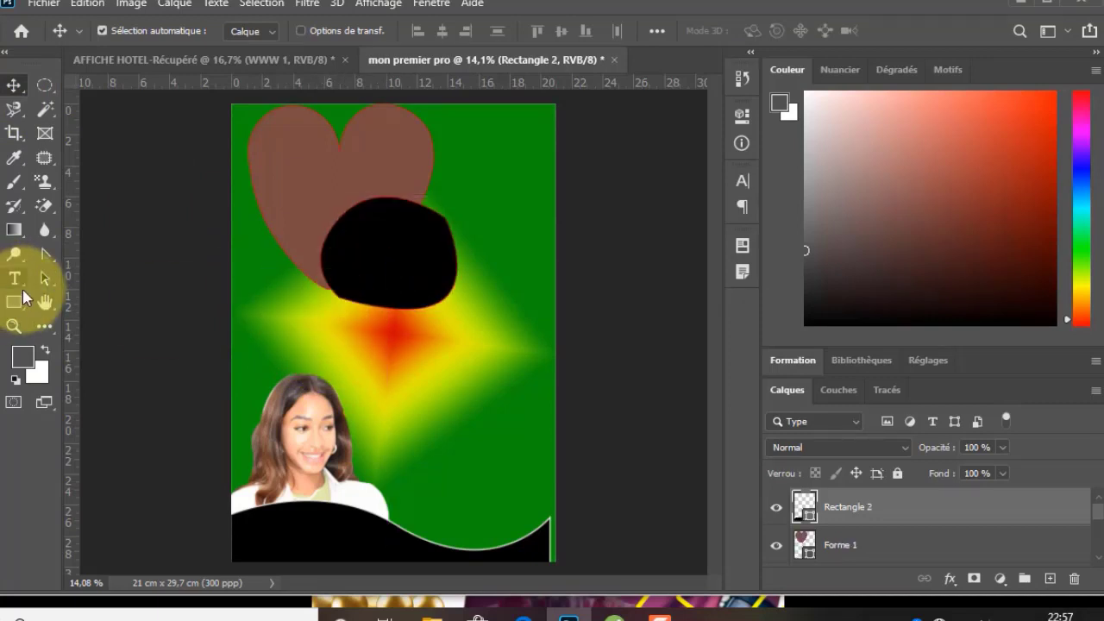
pyautogui.press('Delete')
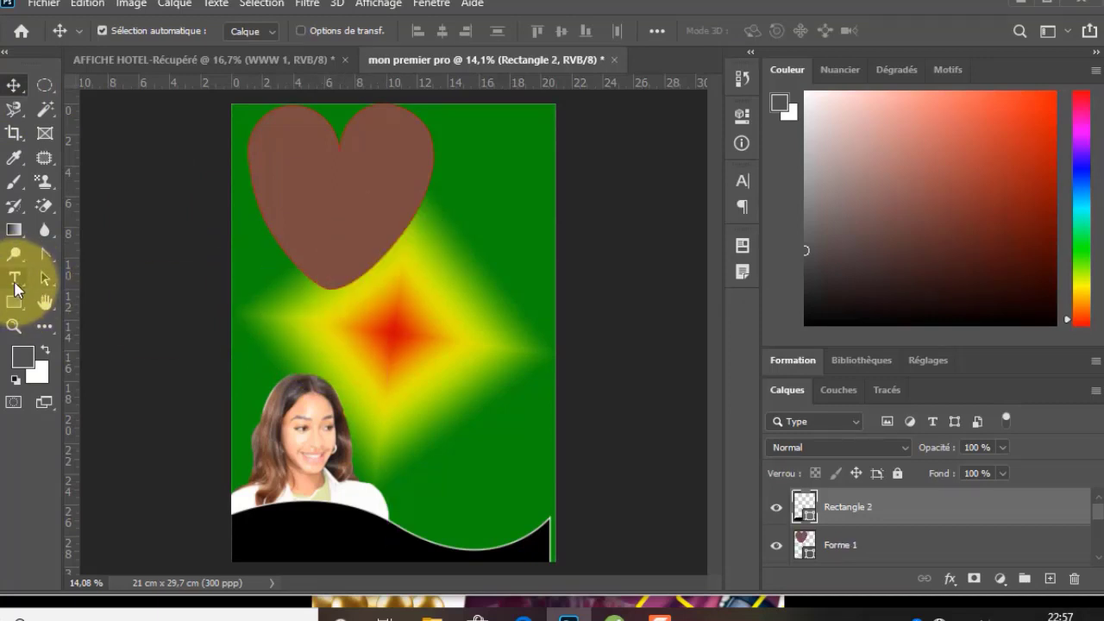
# Deselect the background rectangle's layer and place a new point text near the centre of the gradient.
pyautogui.click(409, 374)
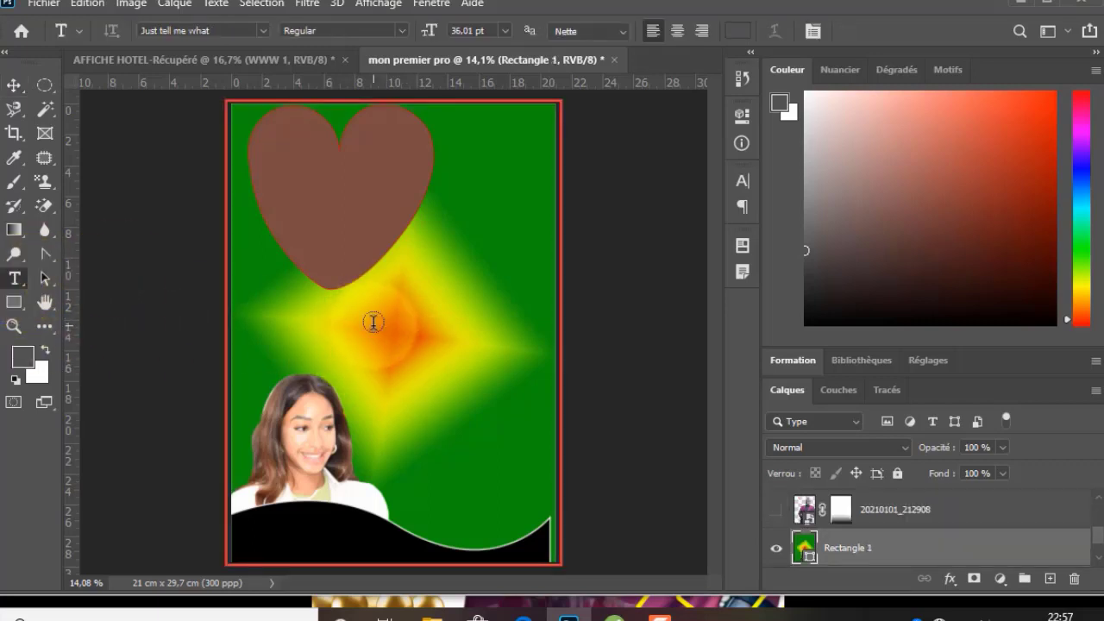
pyautogui.click(14, 85)
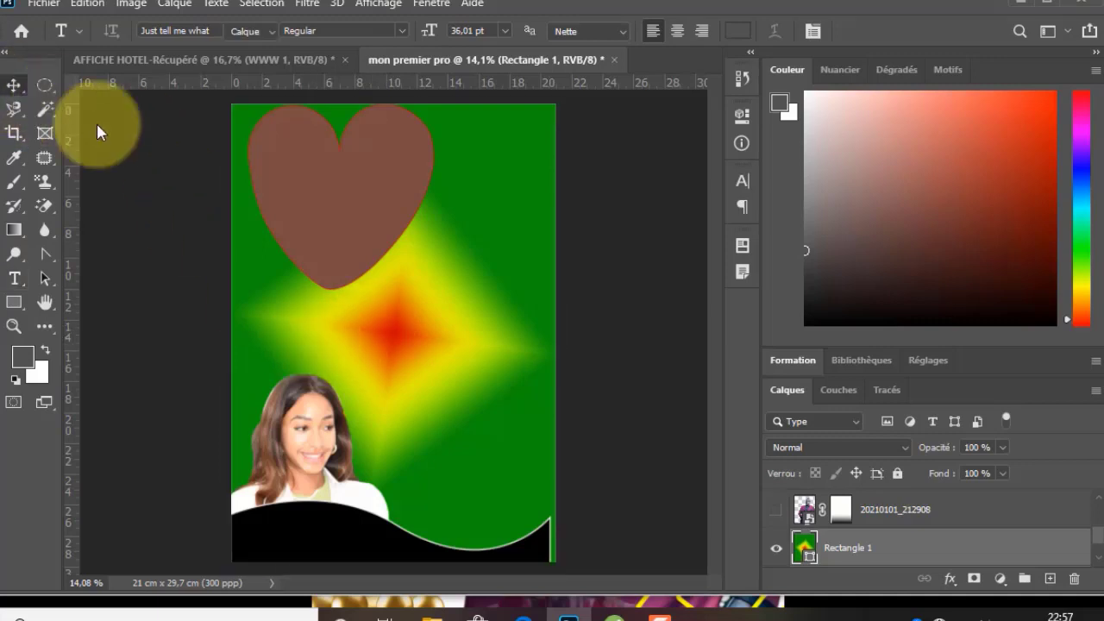
pyautogui.click(183, 268)
pyautogui.click(14, 278)
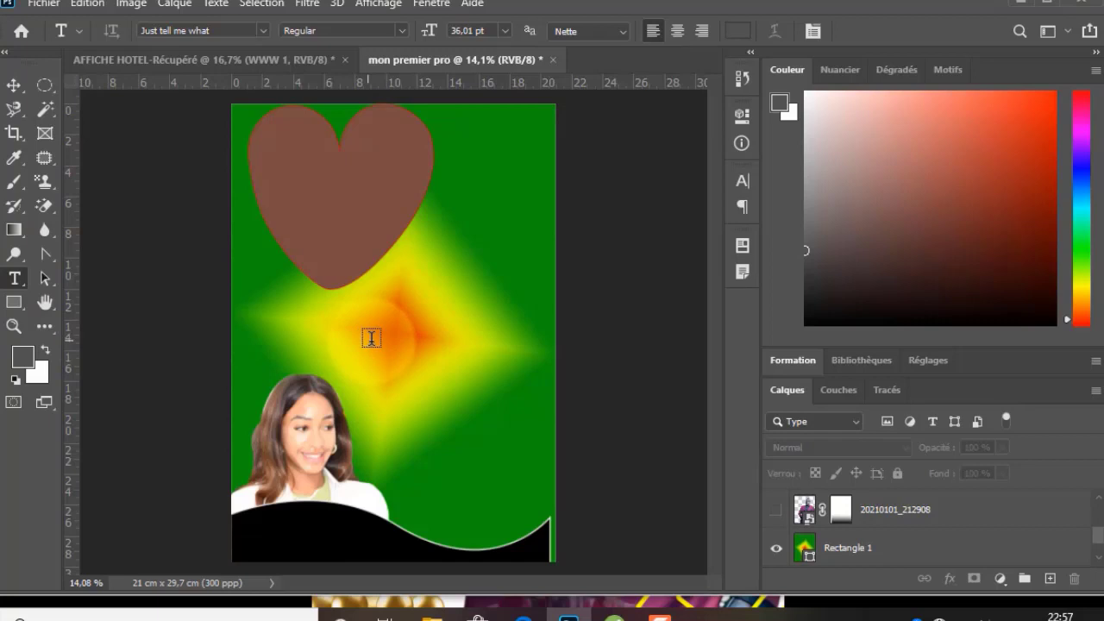
pyautogui.click(371, 338)
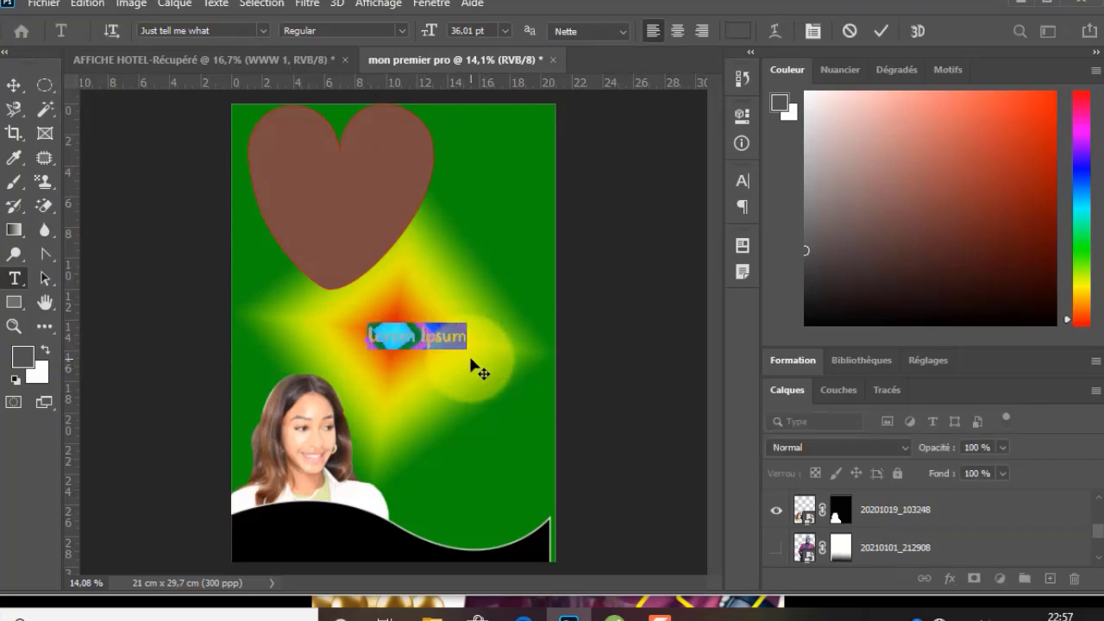
# Set the new placeholder text's colour to black (000000).
pyautogui.click(742, 30)
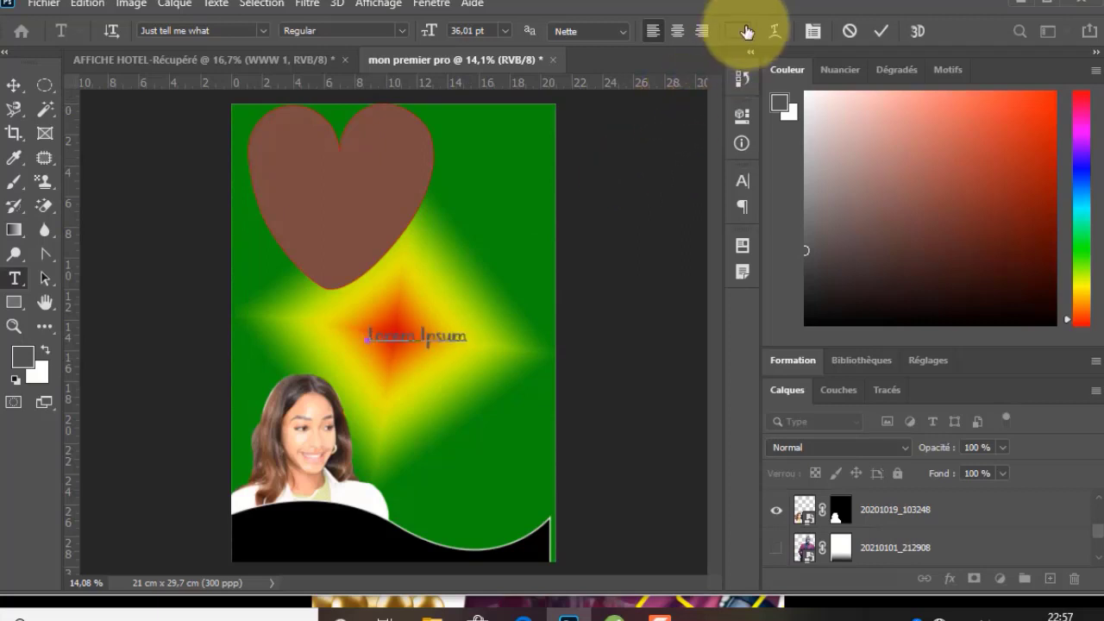
pyautogui.click(720, 501)
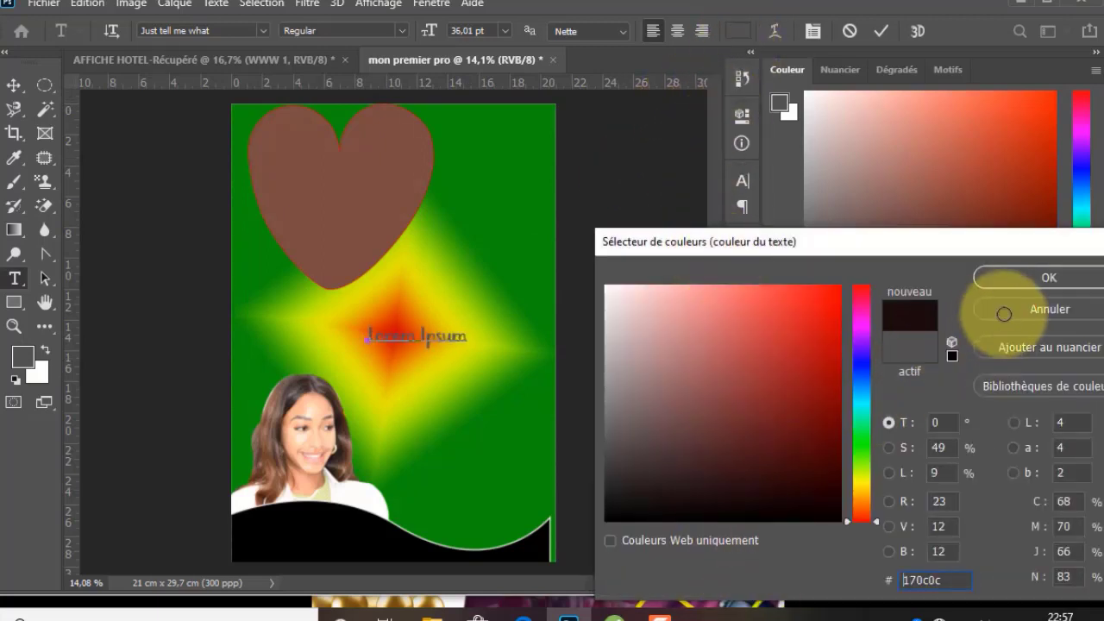
pyautogui.click(740, 521)
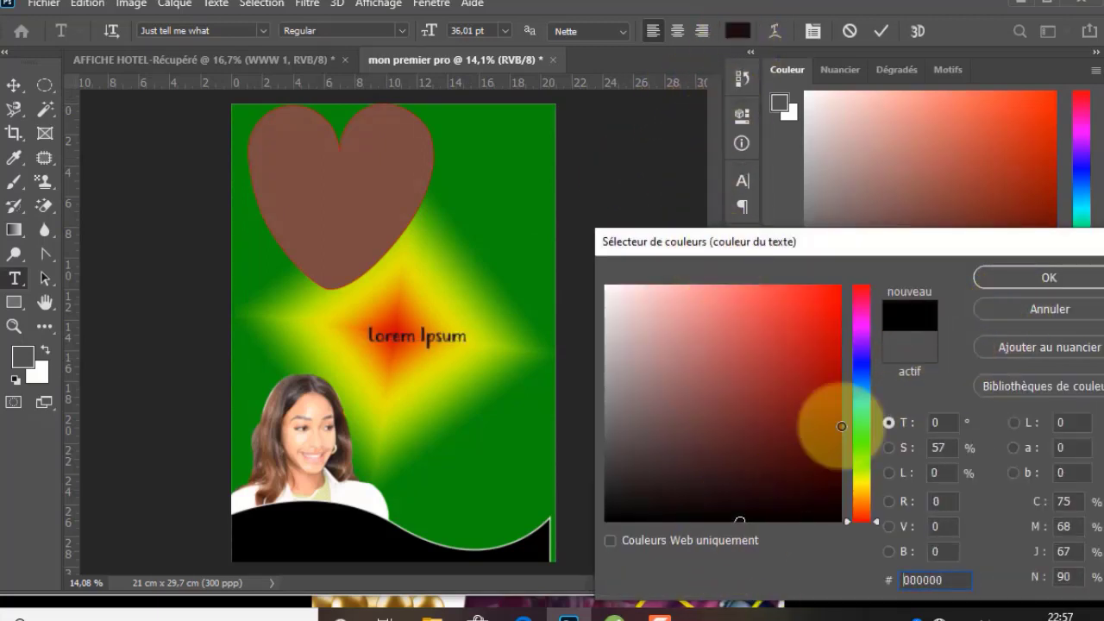
pyautogui.click(1020, 274)
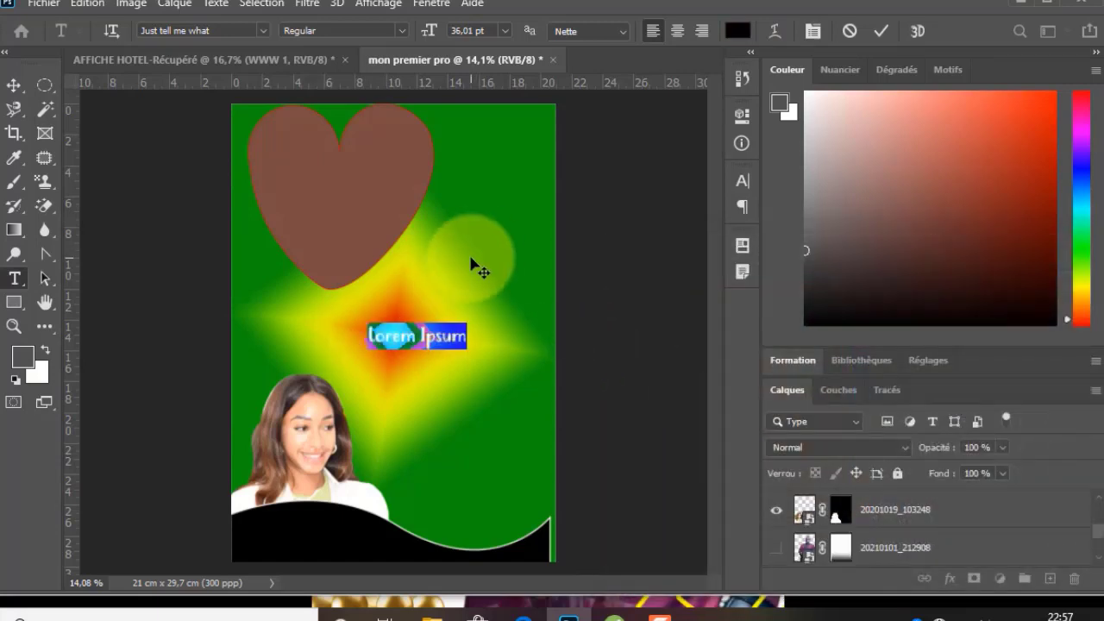
# Replace the placeholder with the person's full name in capitals, shift it slightly left and select the whole text.
pyautogui.press('Right')
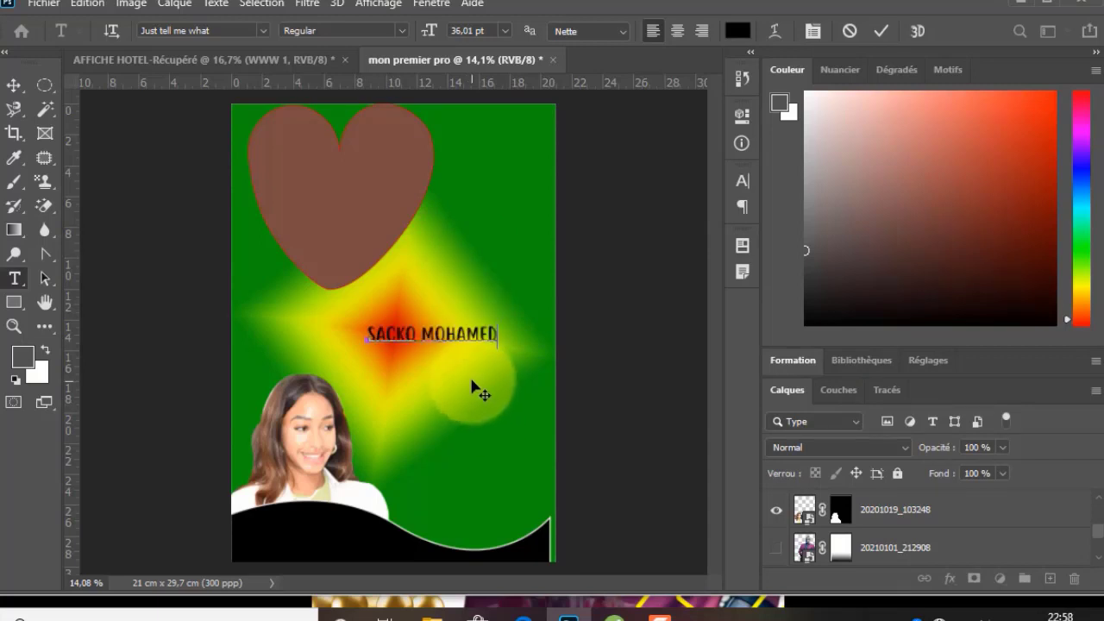
pyautogui.moveTo(476, 389); pyautogui.dragTo(451, 377)
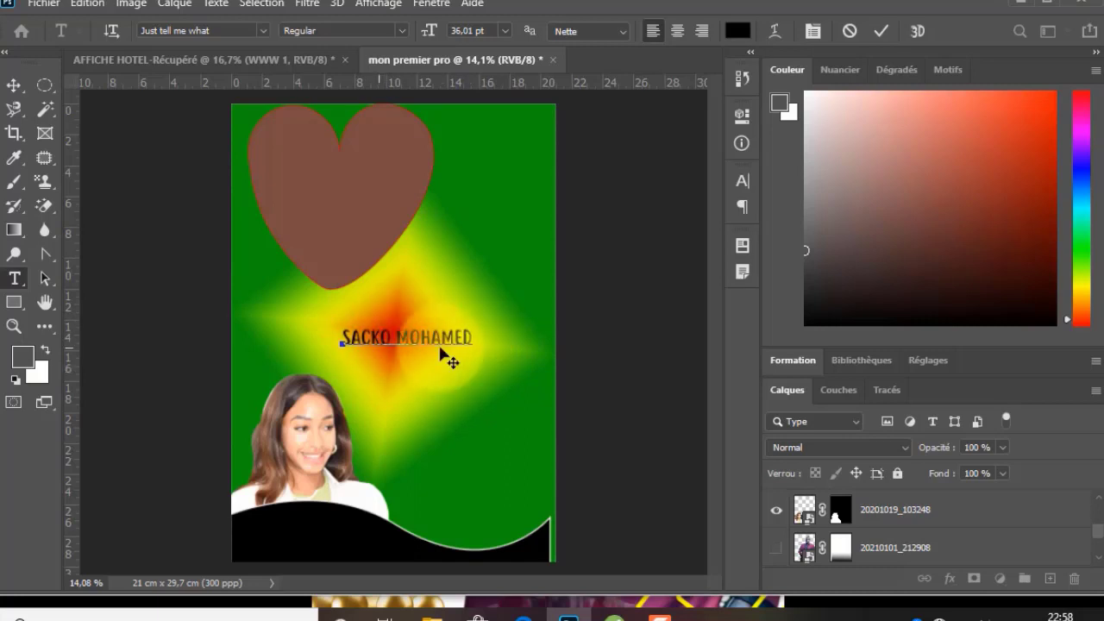
pyautogui.click(470, 338)
pyautogui.moveTo(473, 338); pyautogui.dragTo(331, 340)
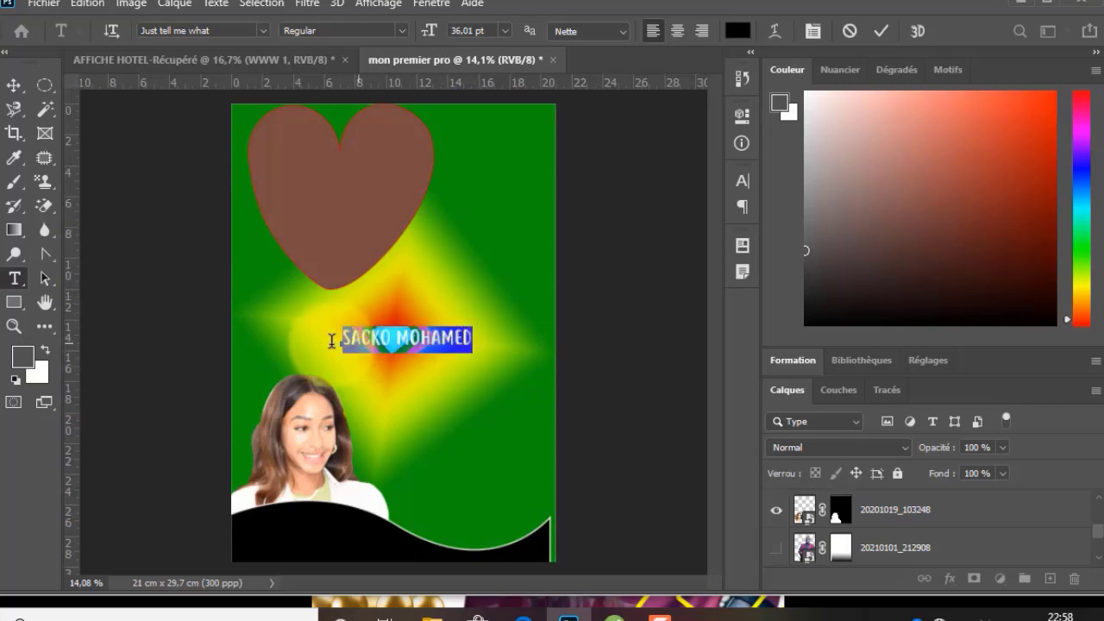
# Review the font families, styles and preset sizes available for the name text without changing them.
pyautogui.click(263, 32)
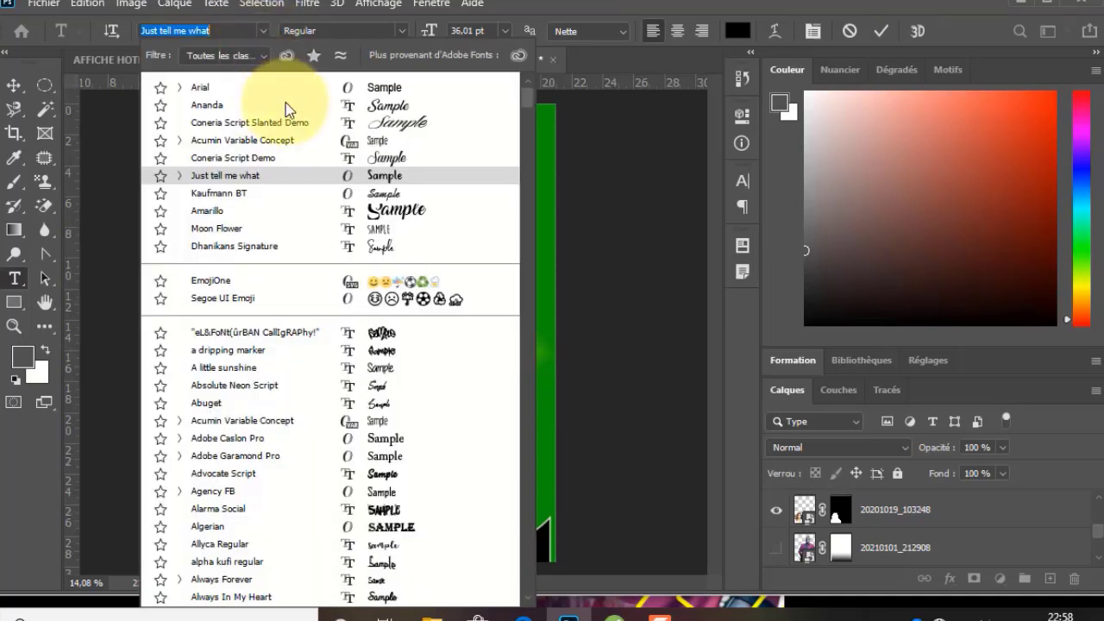
pyautogui.click(263, 33)
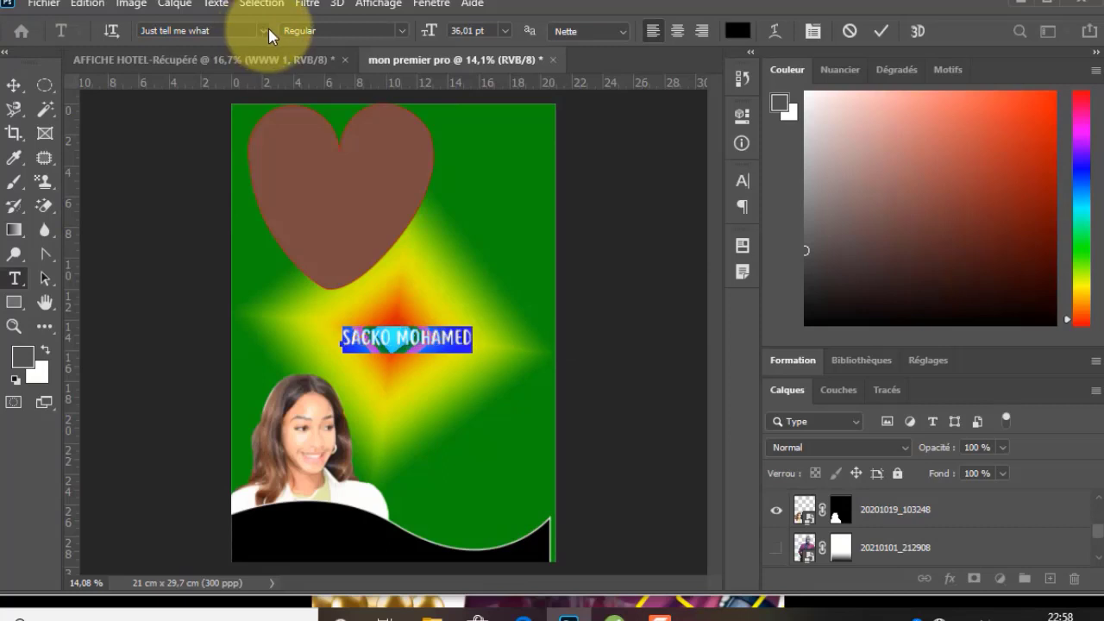
pyautogui.click(402, 33)
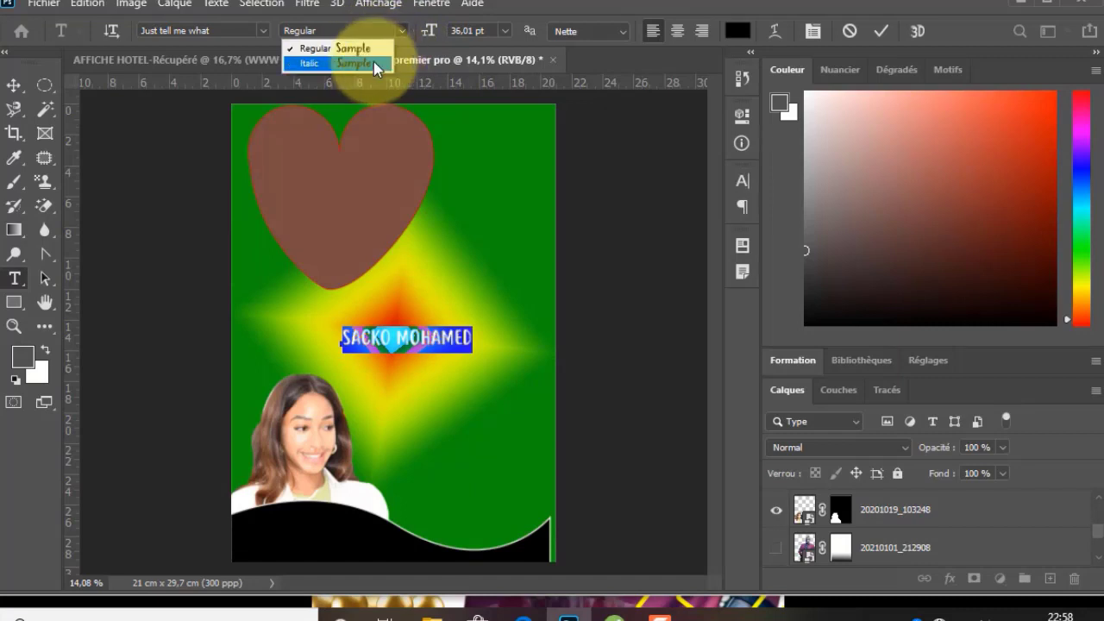
pyautogui.click(401, 36)
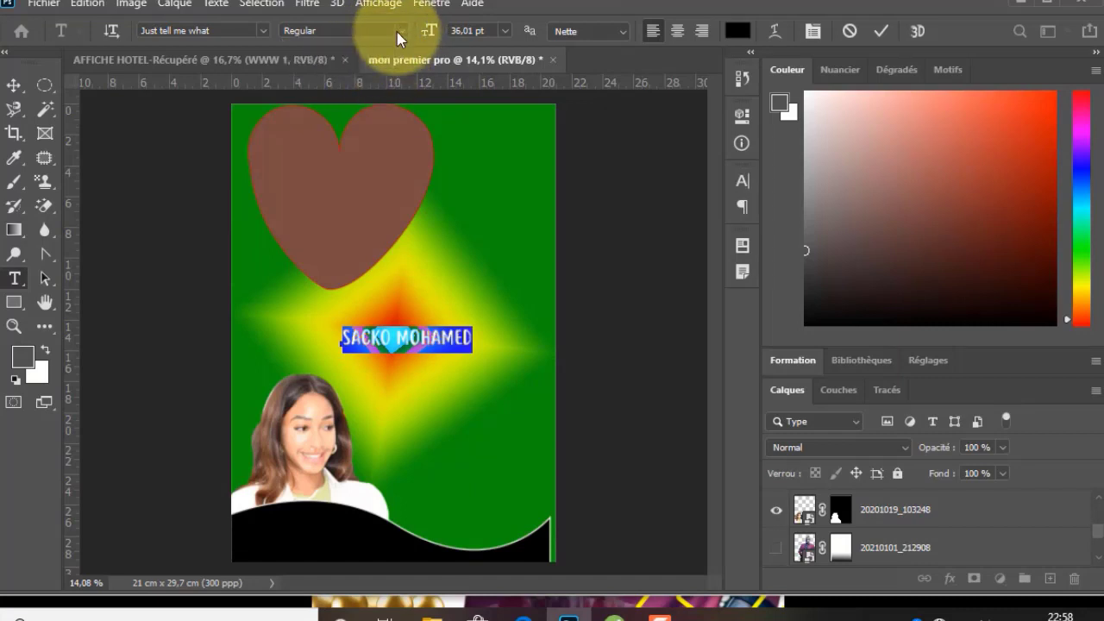
pyautogui.click(503, 33)
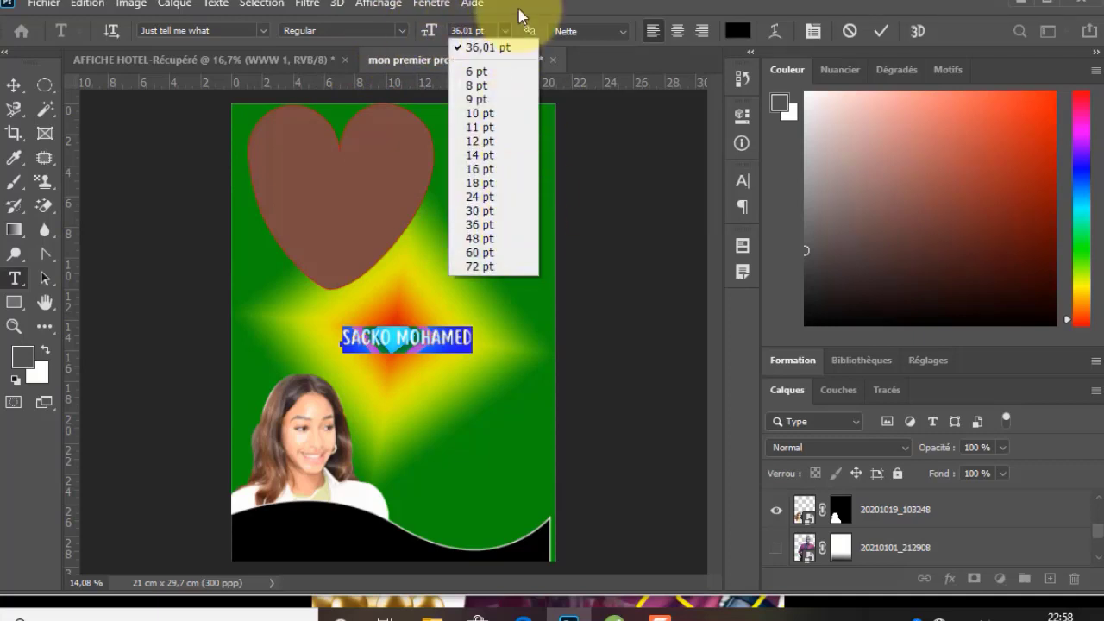
pyautogui.click(507, 46)
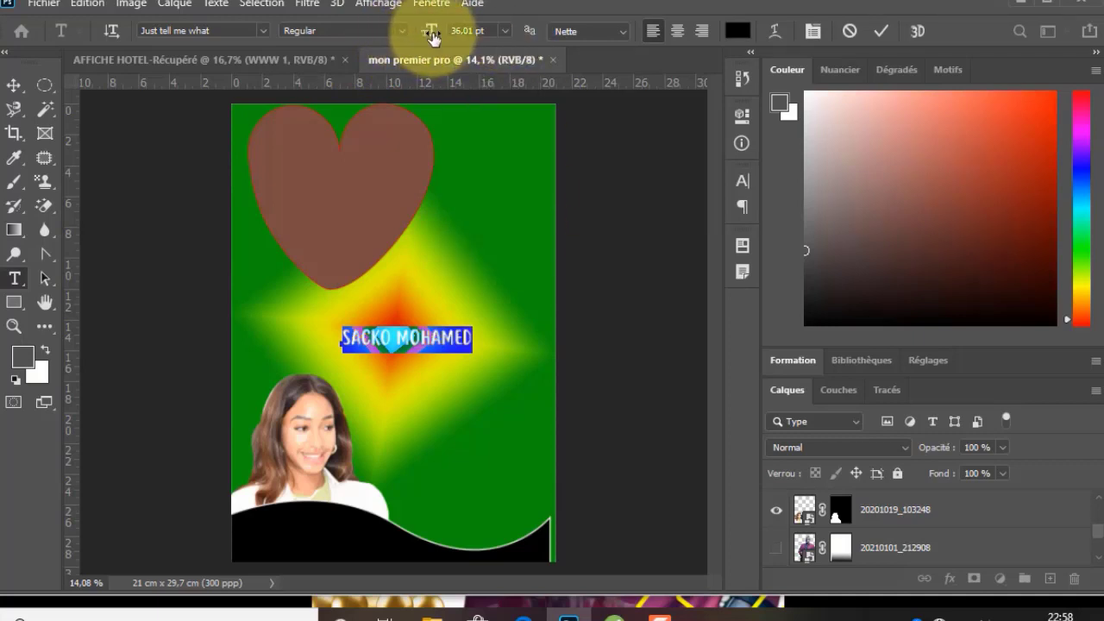
# Enlarge the name text to 80.01 pt and move it left so it fits across the poster under the heart.
pyautogui.moveTo(434, 36)
pyautogui.mouseDown()
pyautogui.moveTo(464, 34)
pyautogui.moveTo(384, 34)
pyautogui.moveTo(477, 40)
pyautogui.moveTo(451, 30)
pyautogui.mouseUp()
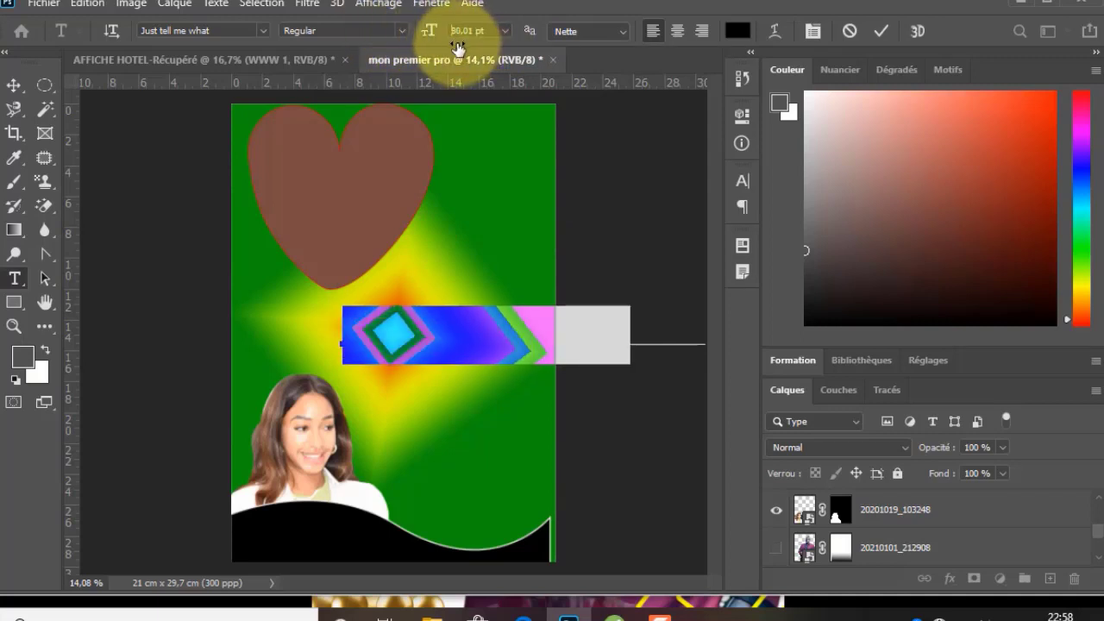
pyautogui.moveTo(493, 423); pyautogui.dragTo(371, 402)
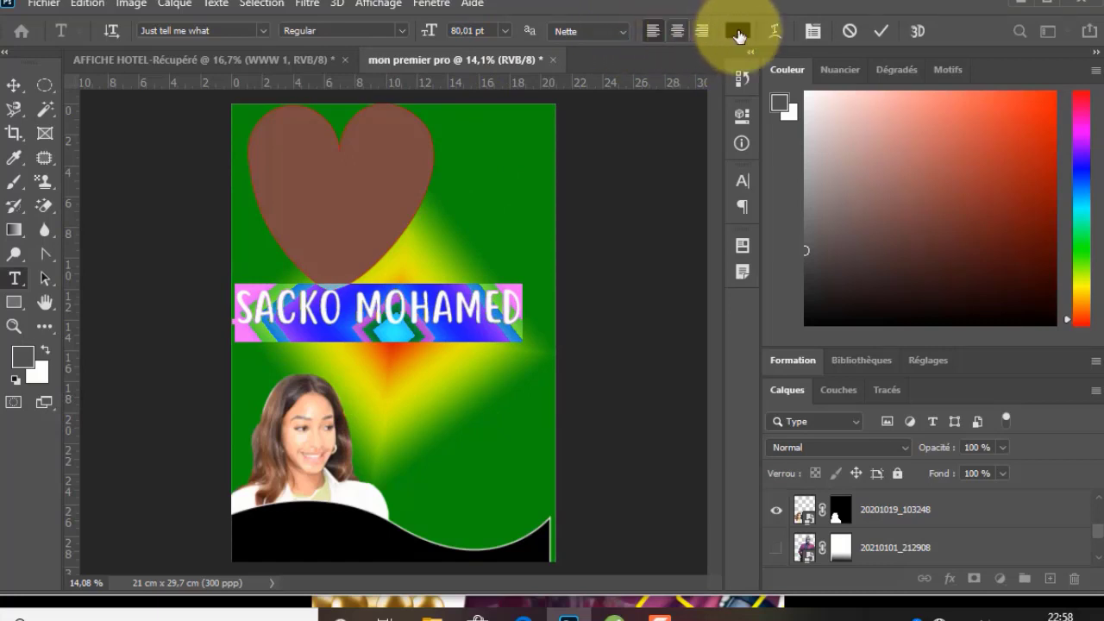
# Try red, green and yellow hues for the name text, settling on the near-black colour 090501.
pyautogui.click(740, 32)
pyautogui.click(799, 306)
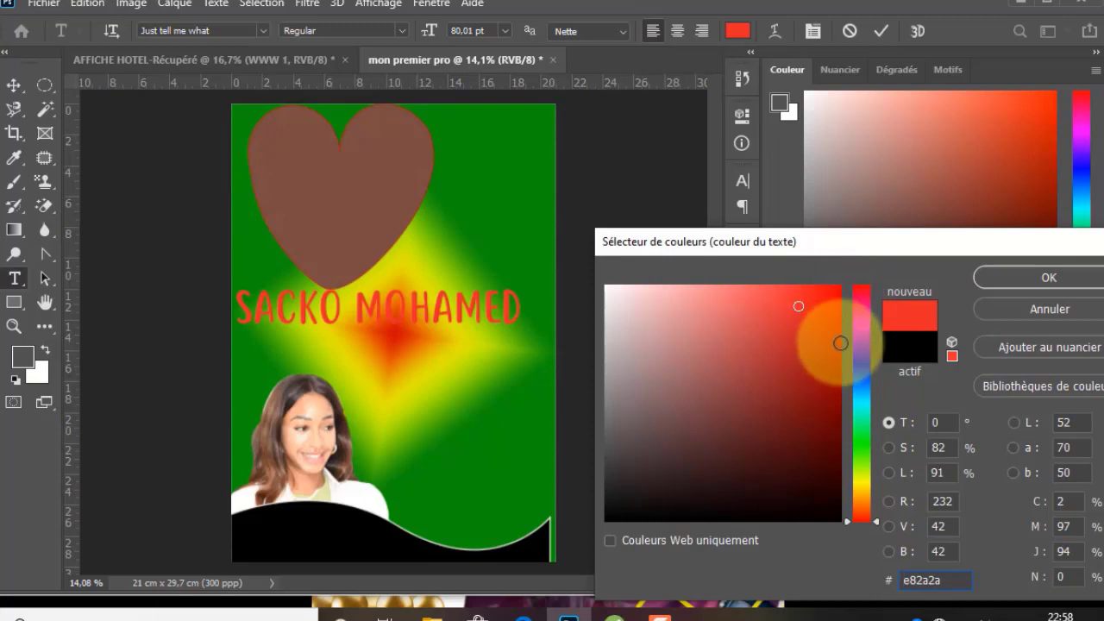
pyautogui.click(863, 419)
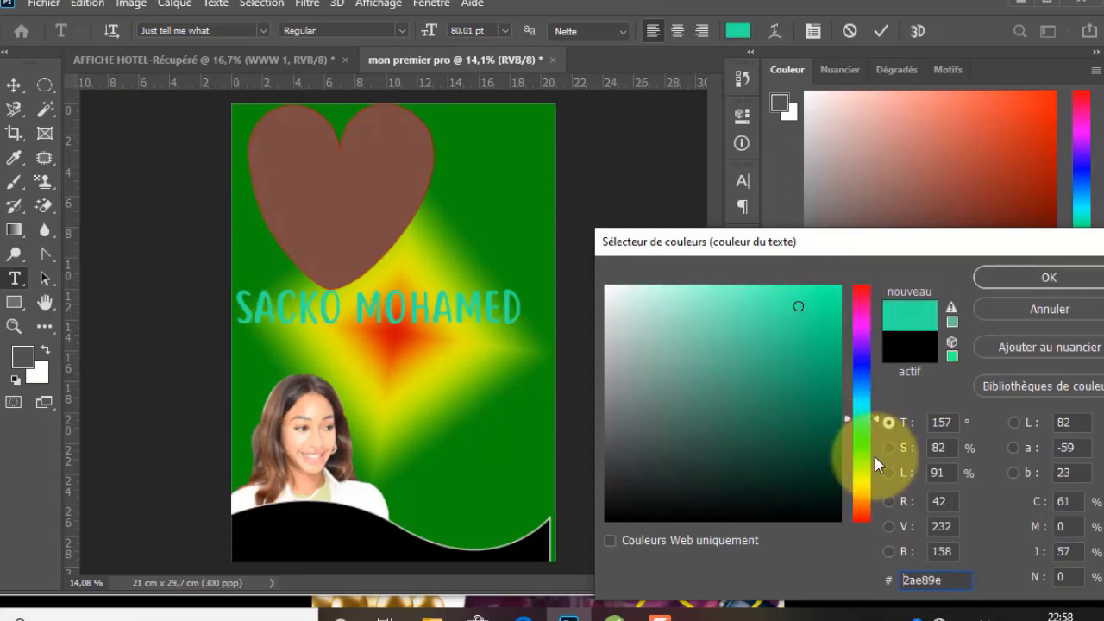
pyautogui.click(864, 477)
pyautogui.click(836, 480)
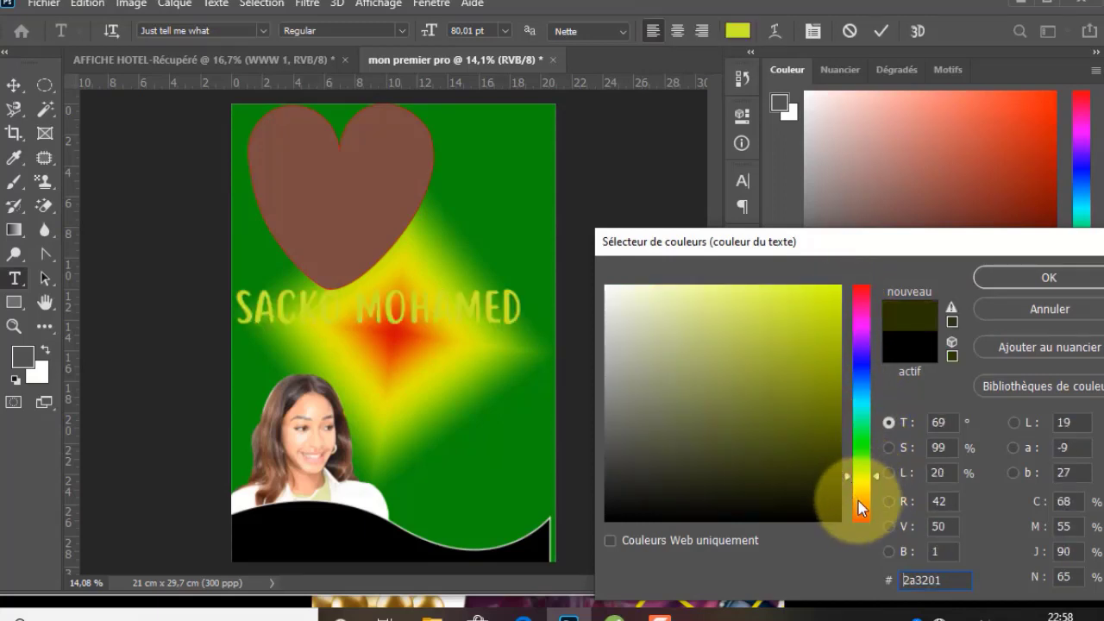
pyautogui.click(863, 501)
pyautogui.click(822, 505)
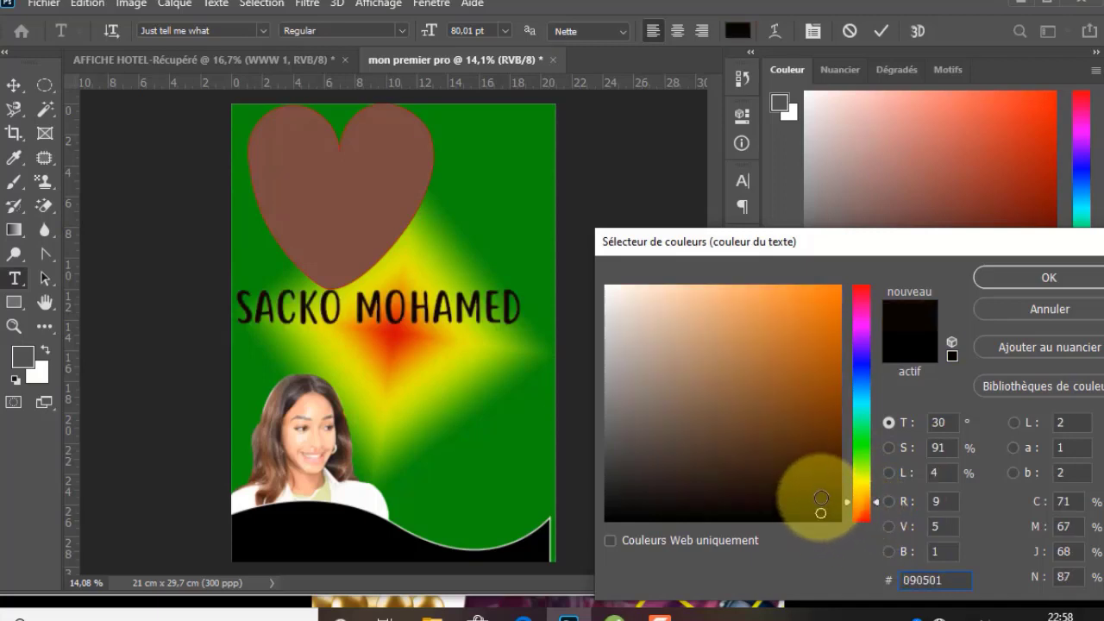
pyautogui.click(1035, 276)
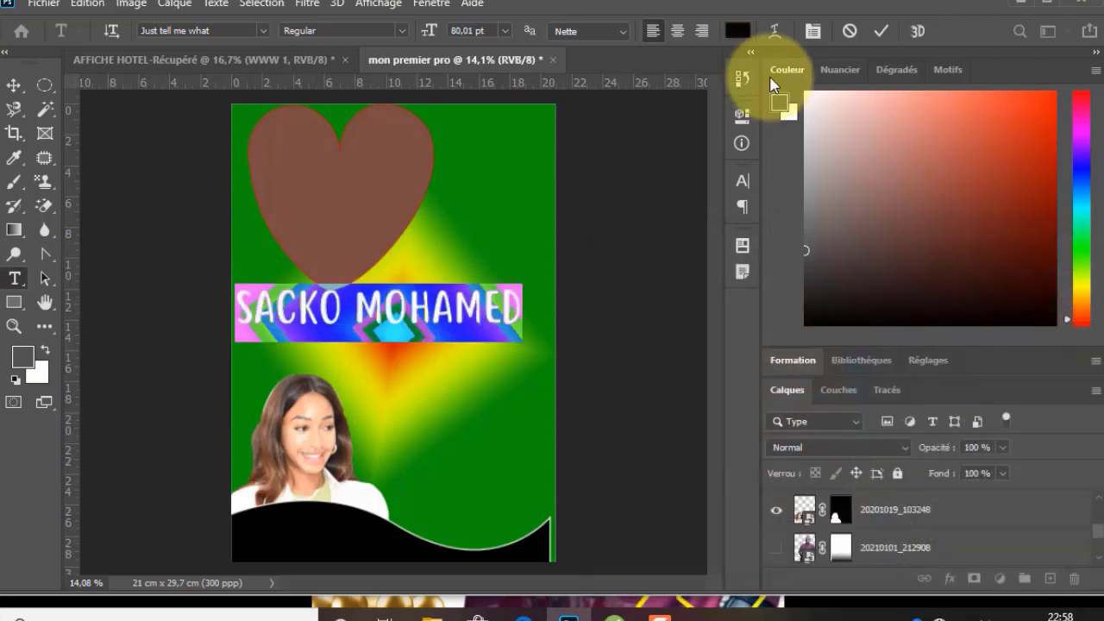
# Warp the name text with a horizontal Arc style at +51 % bend and commit the text edit.
pyautogui.click(777, 33)
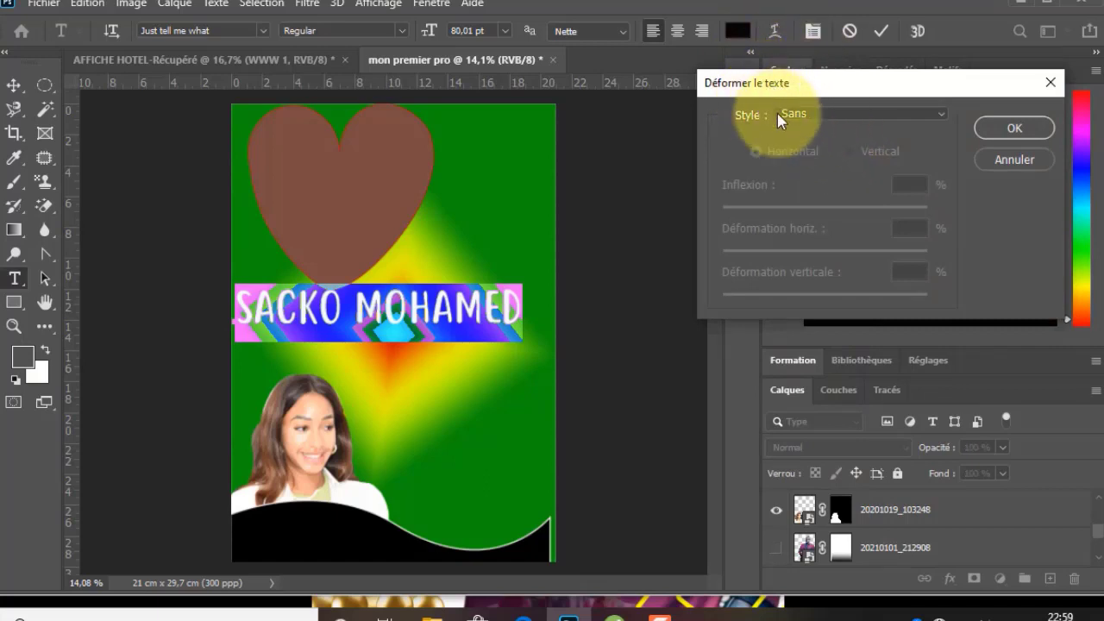
pyautogui.click(841, 115)
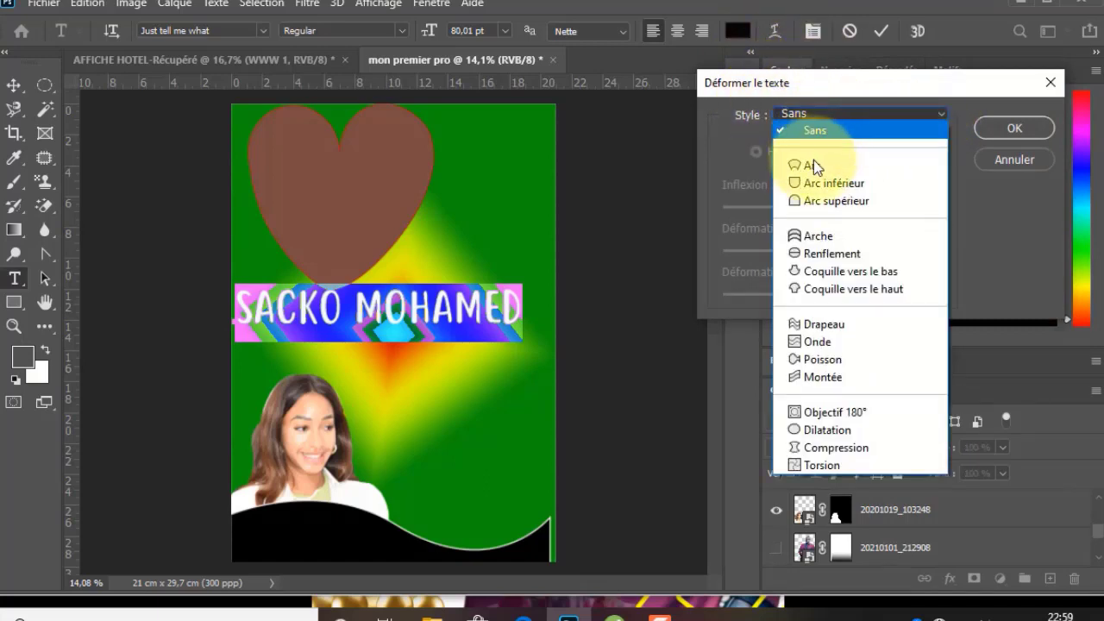
pyautogui.click(814, 164)
pyautogui.moveTo(824, 209); pyautogui.dragTo(878, 257)
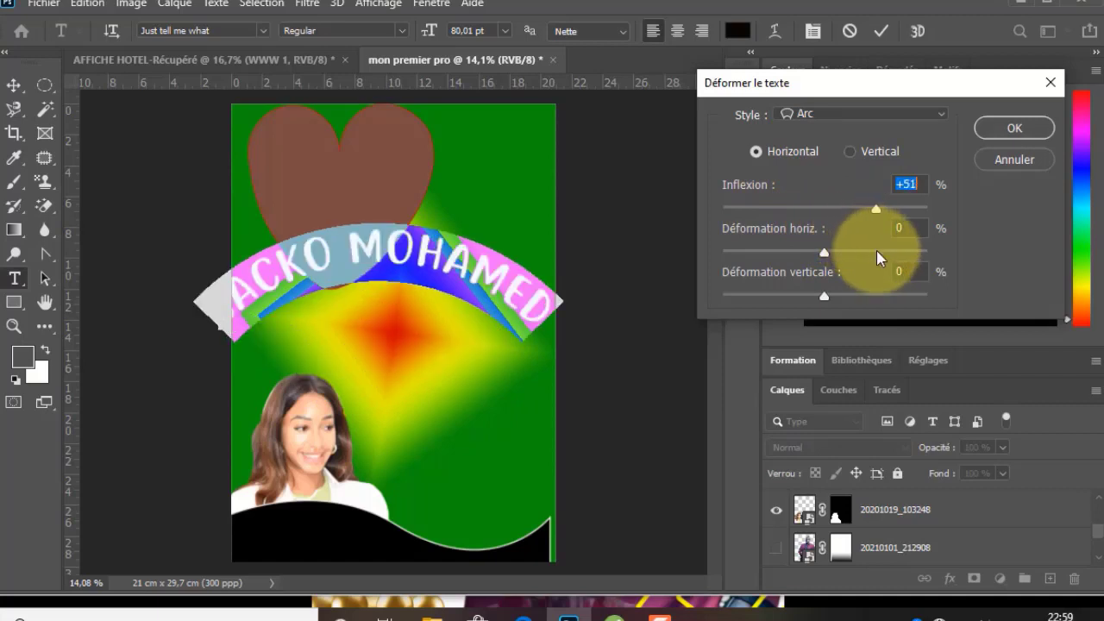
pyautogui.click(1010, 130)
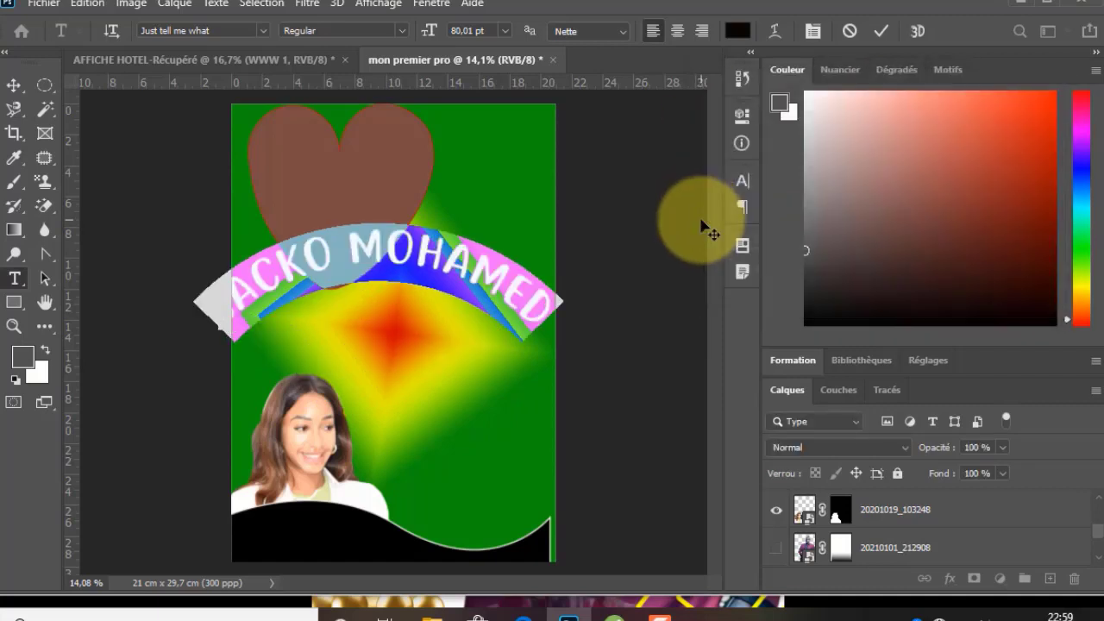
pyautogui.click(880, 30)
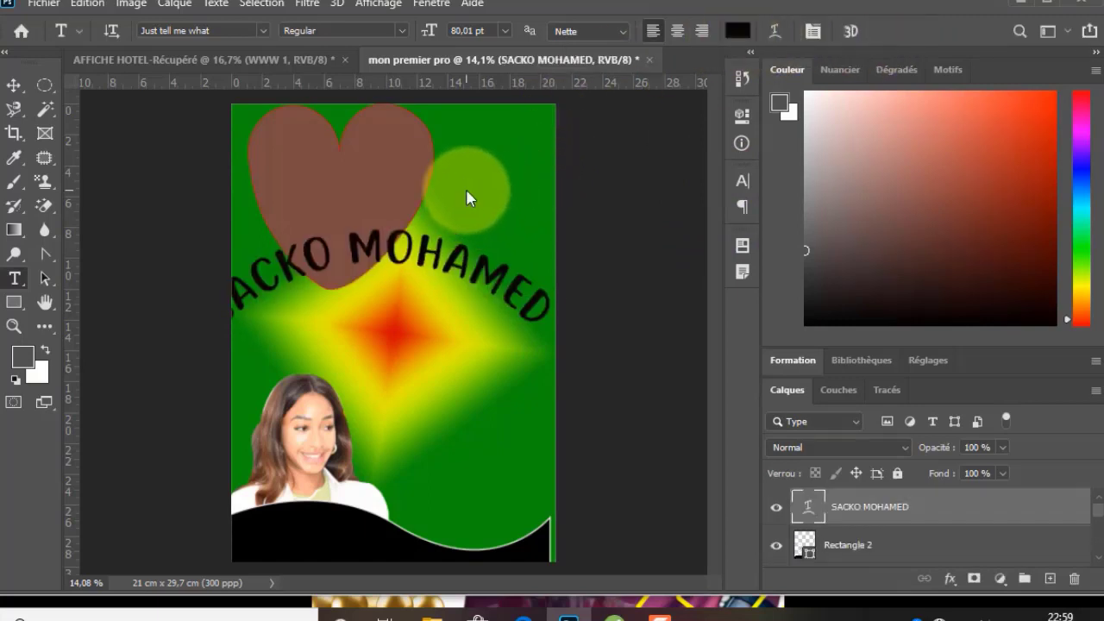
# Examine the character settings for the name text, including the available font styles, without changing any.
pyautogui.click(813, 32)
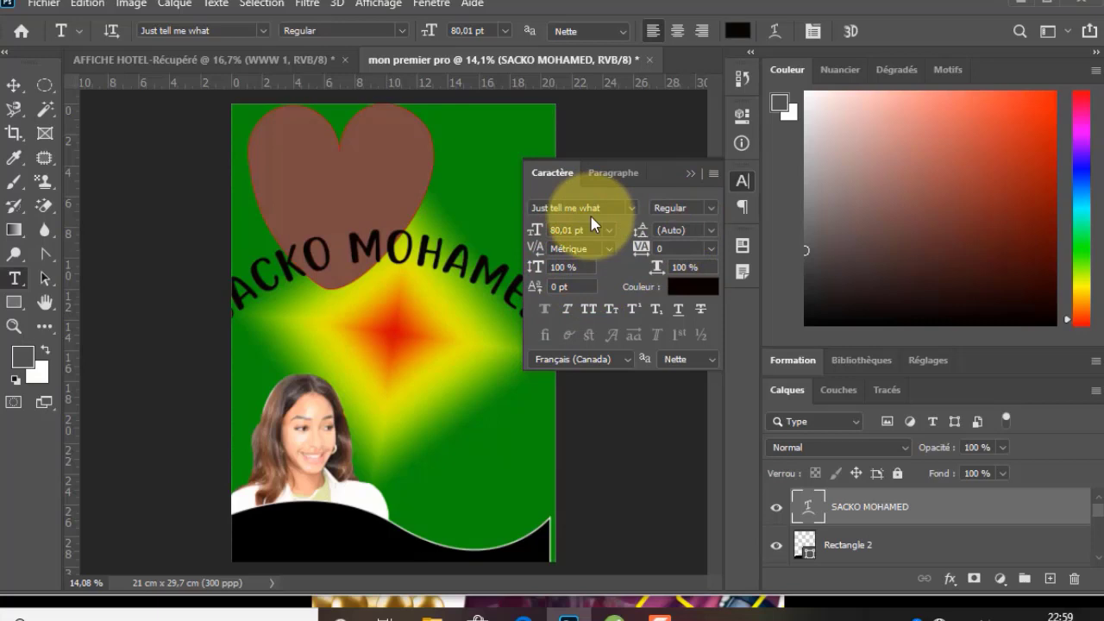
pyautogui.click(711, 209)
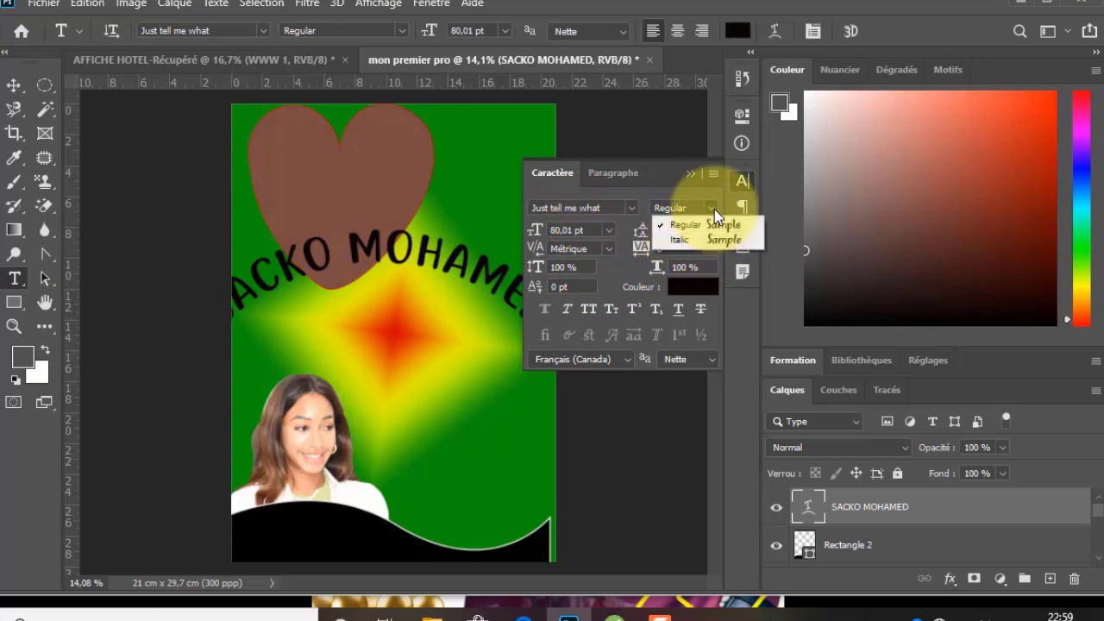
pyautogui.click(714, 209)
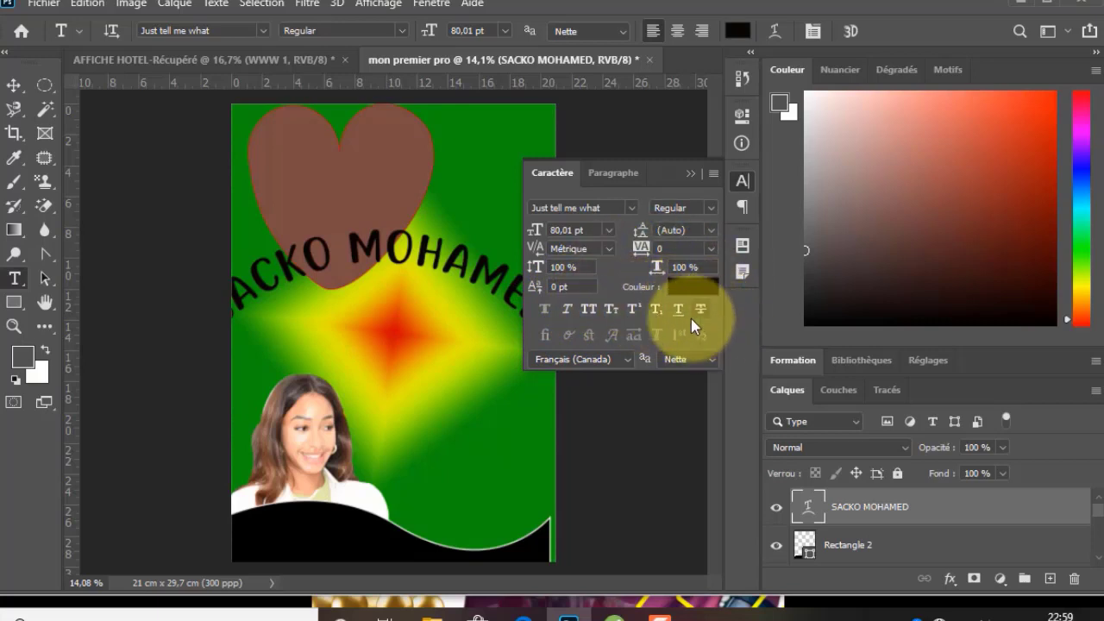
pyautogui.click(742, 183)
pyautogui.click(742, 185)
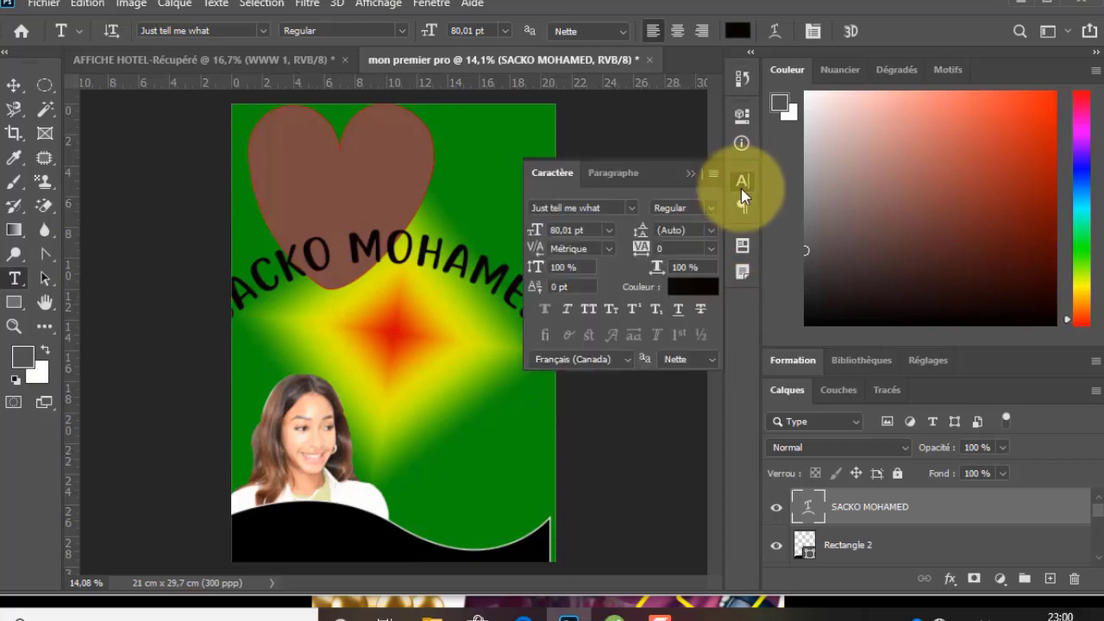
pyautogui.click(742, 184)
pyautogui.click(813, 30)
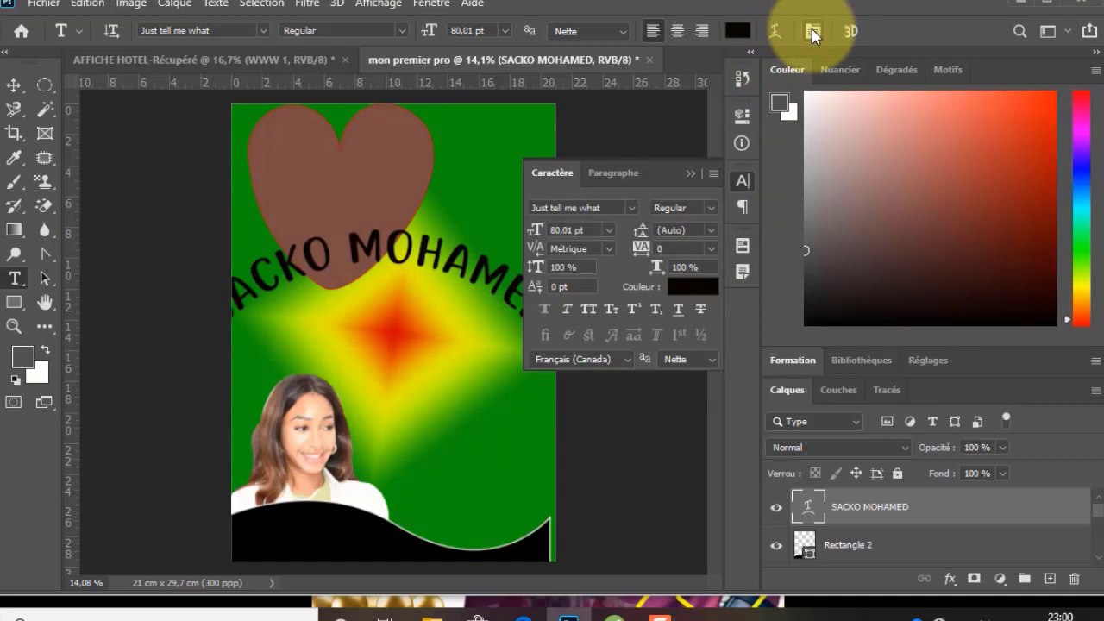
pyautogui.click(812, 30)
# Convert the arched name text to 3D without switching to the 3D workspace, and push it back along the Z axis to fit the poster's width.
pyautogui.click(850, 31)
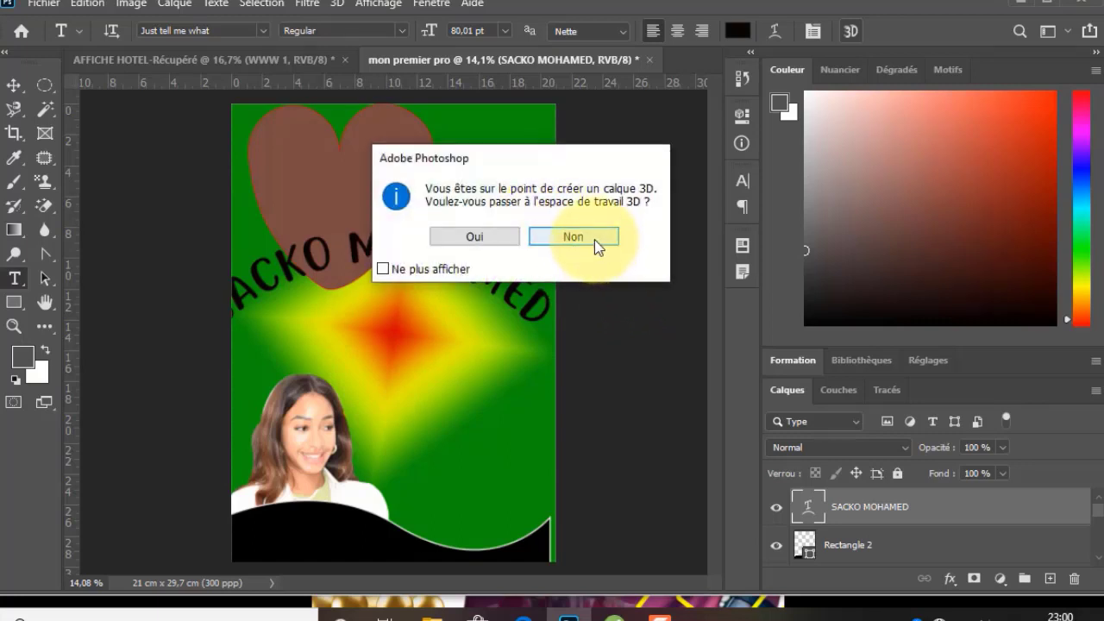
pyautogui.click(595, 246)
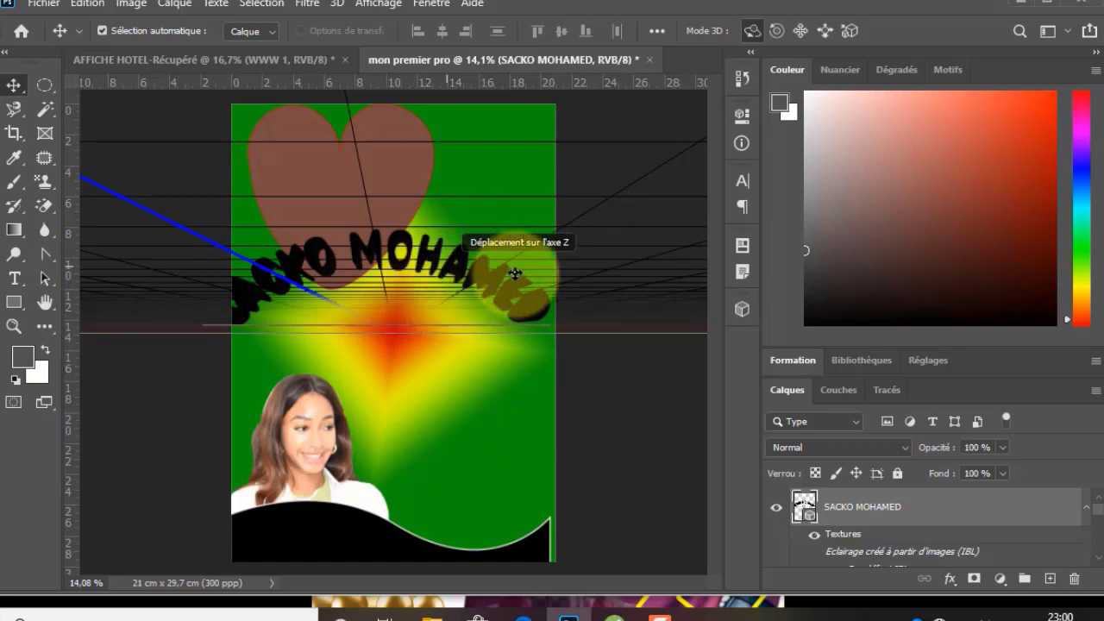
pyautogui.moveTo(524, 278); pyautogui.dragTo(478, 307)
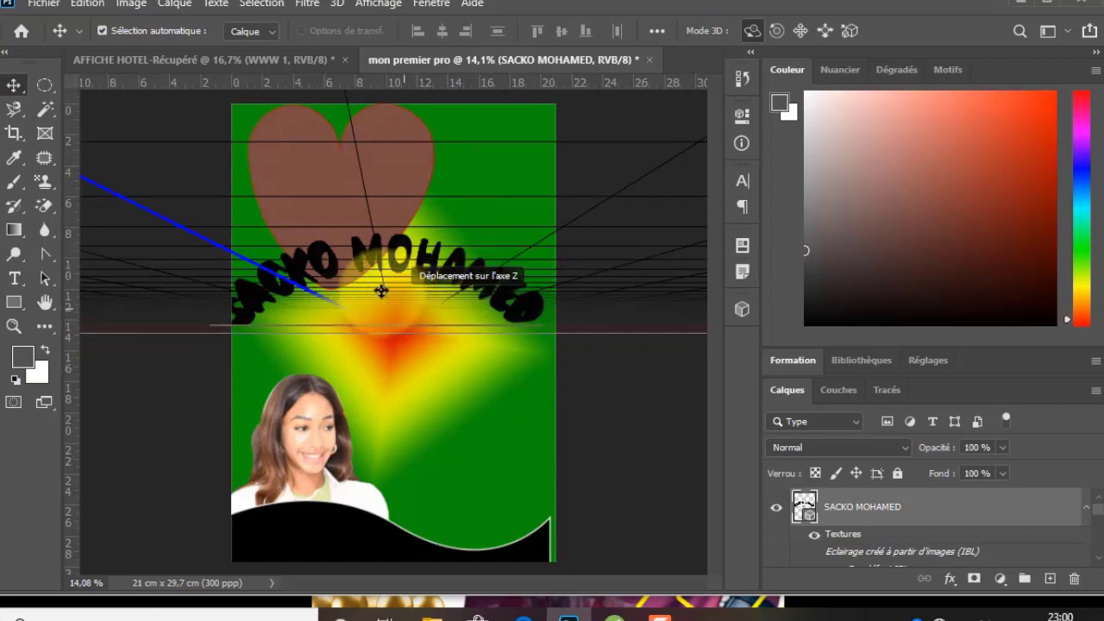
pyautogui.moveTo(395, 256); pyautogui.dragTo(501, 235)
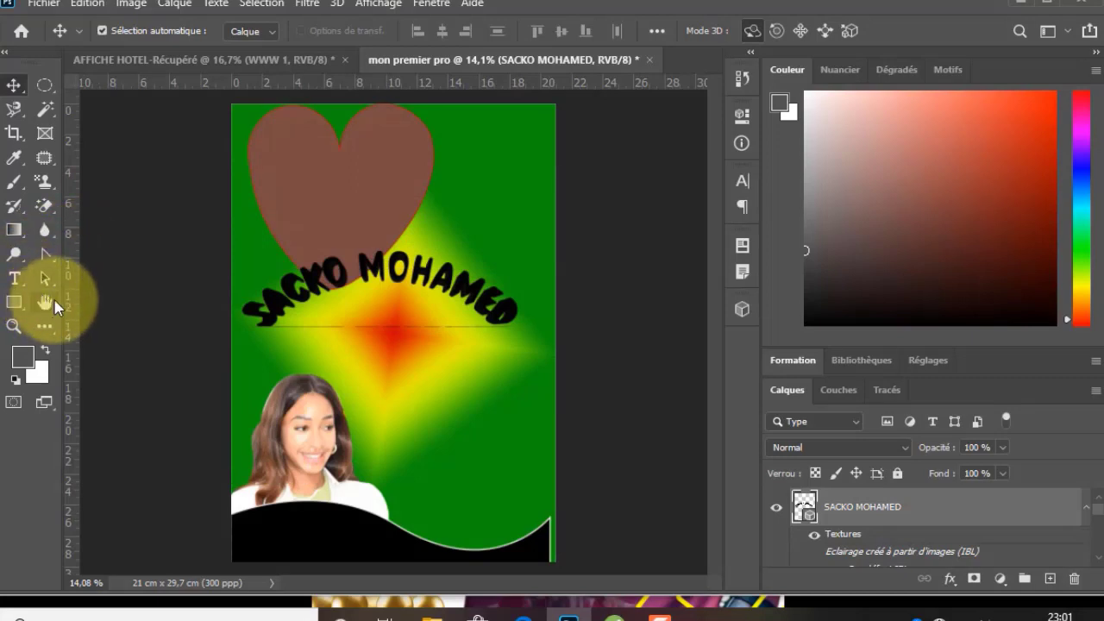
# Draw a closed four-point shape about 1204 x 640 px above the Arrière-plan layer with the Pen tool in Forme mode, under the name text.
pyautogui.rightClick(47, 257)
pyautogui.click(95, 252)
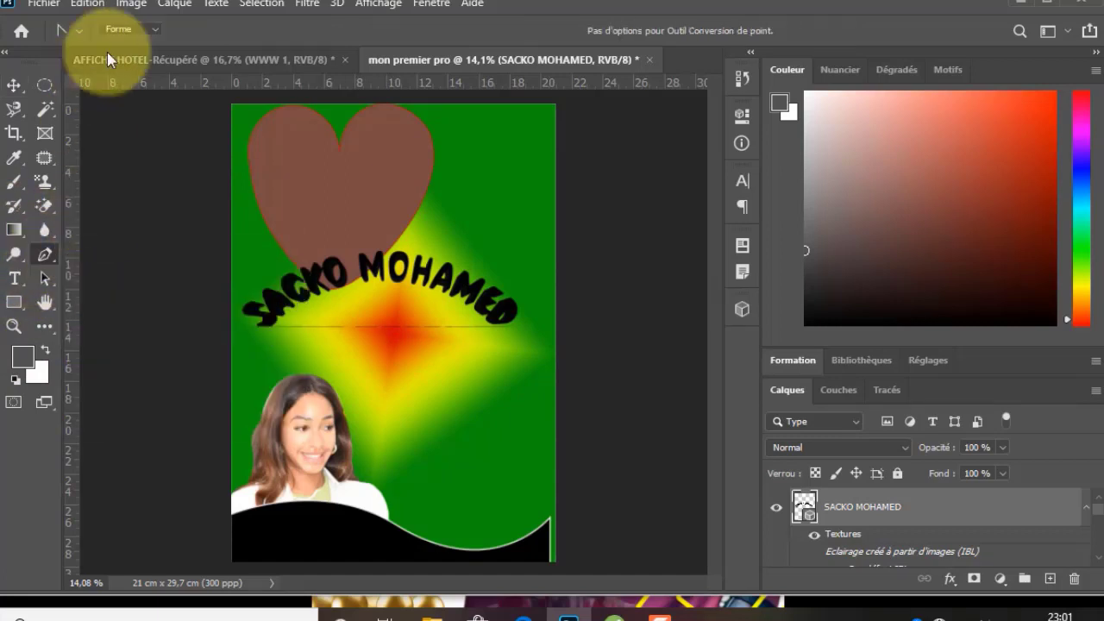
pyautogui.click(155, 31)
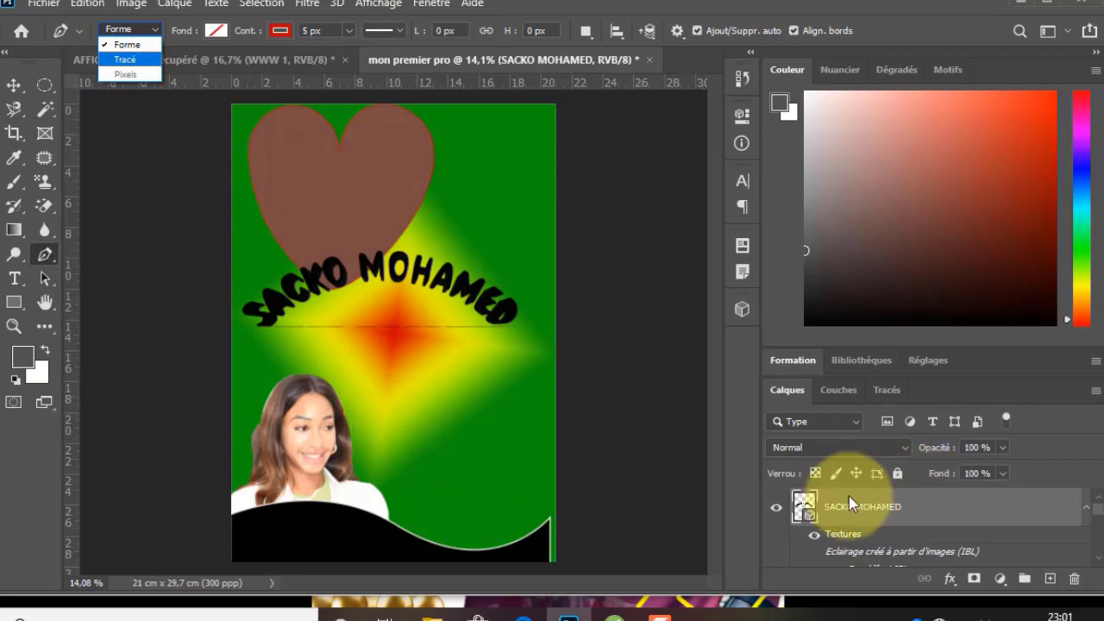
pyautogui.click(504, 420)
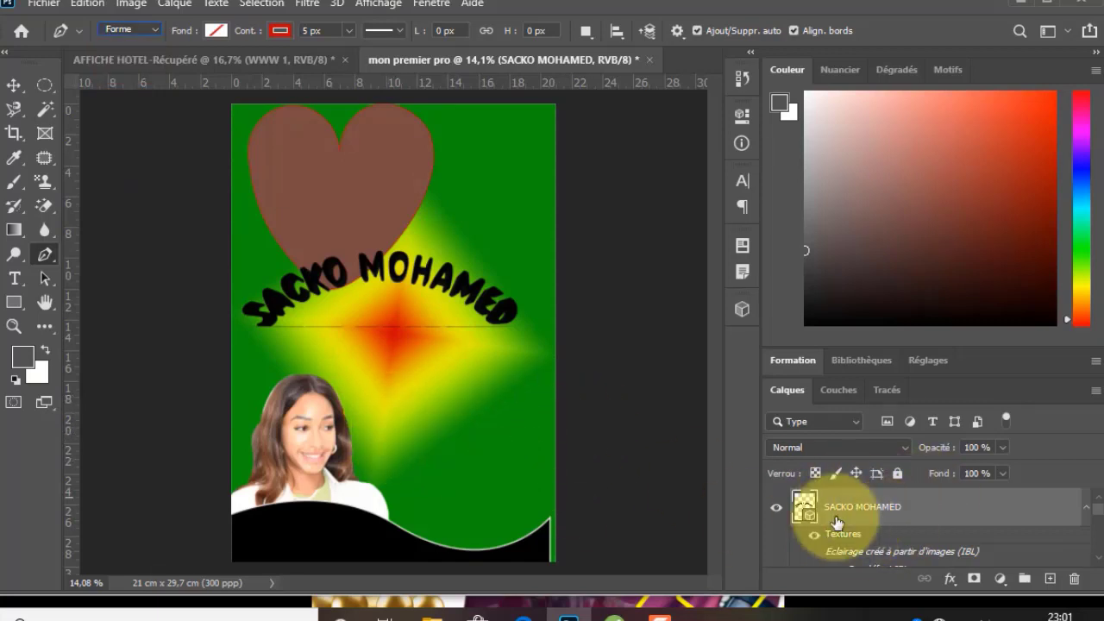
pyautogui.scroll(-3, 867, 552)
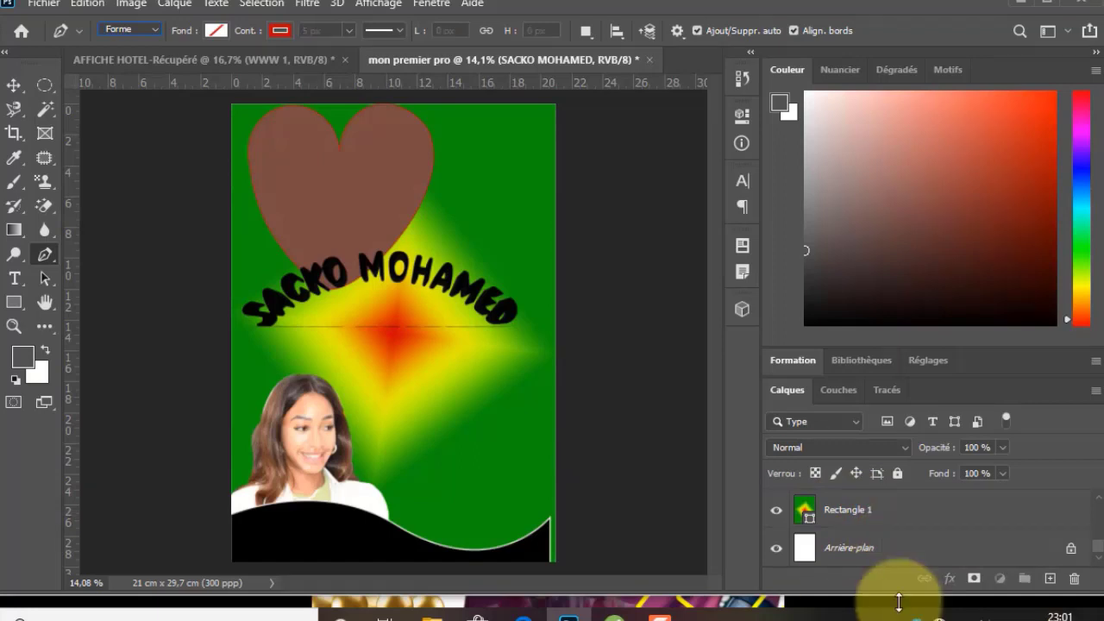
pyautogui.click(897, 548)
pyautogui.click(368, 392)
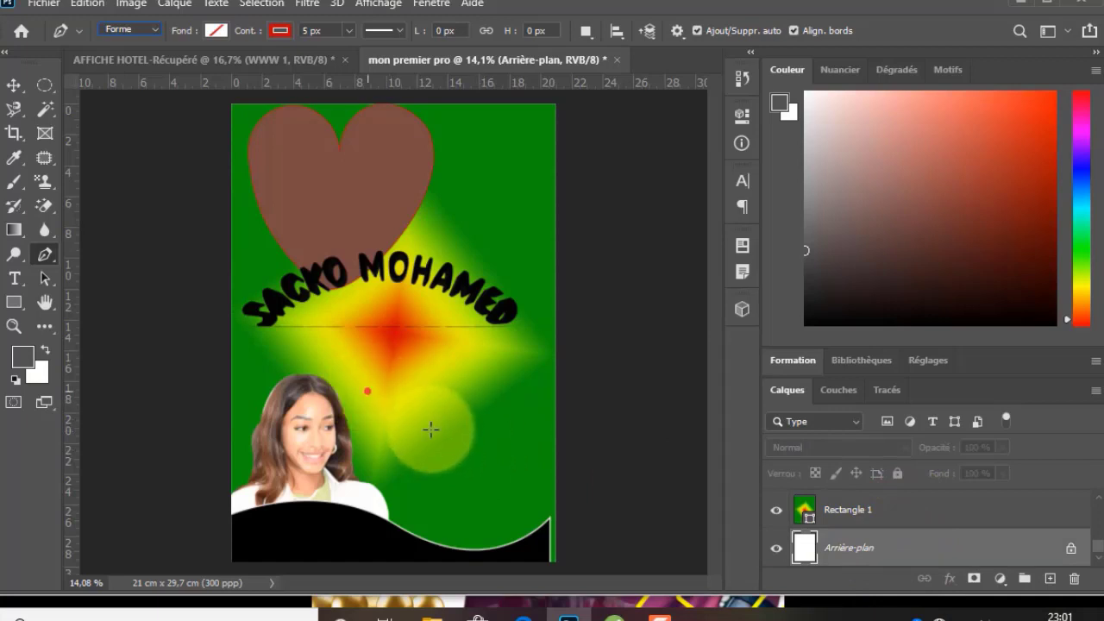
pyautogui.click(450, 449)
pyautogui.click(502, 406)
pyautogui.click(526, 366)
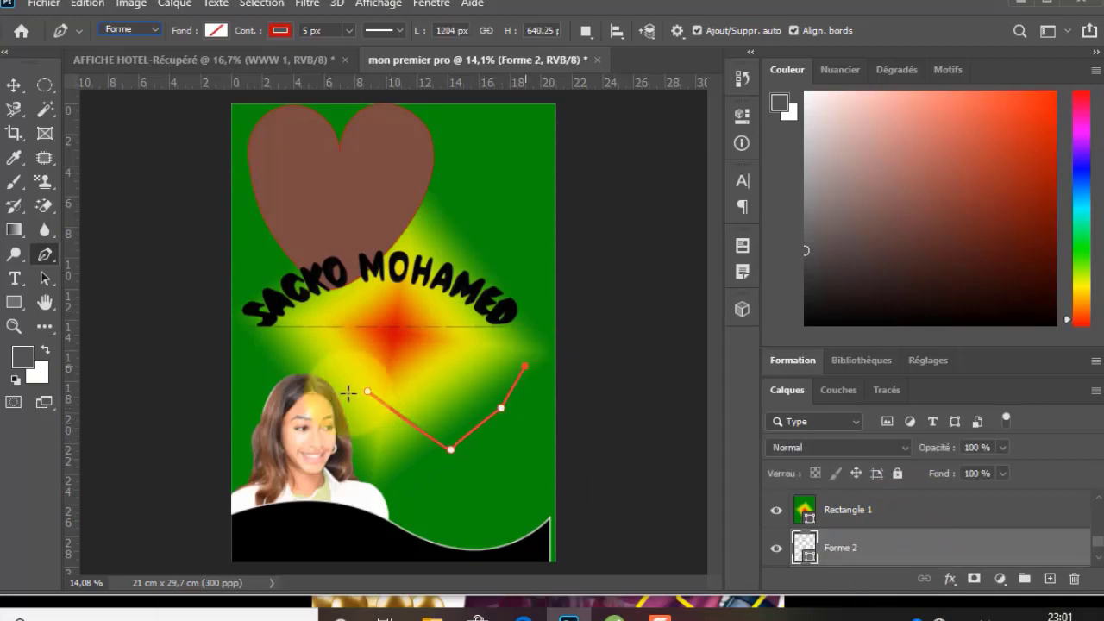
pyautogui.click(369, 393)
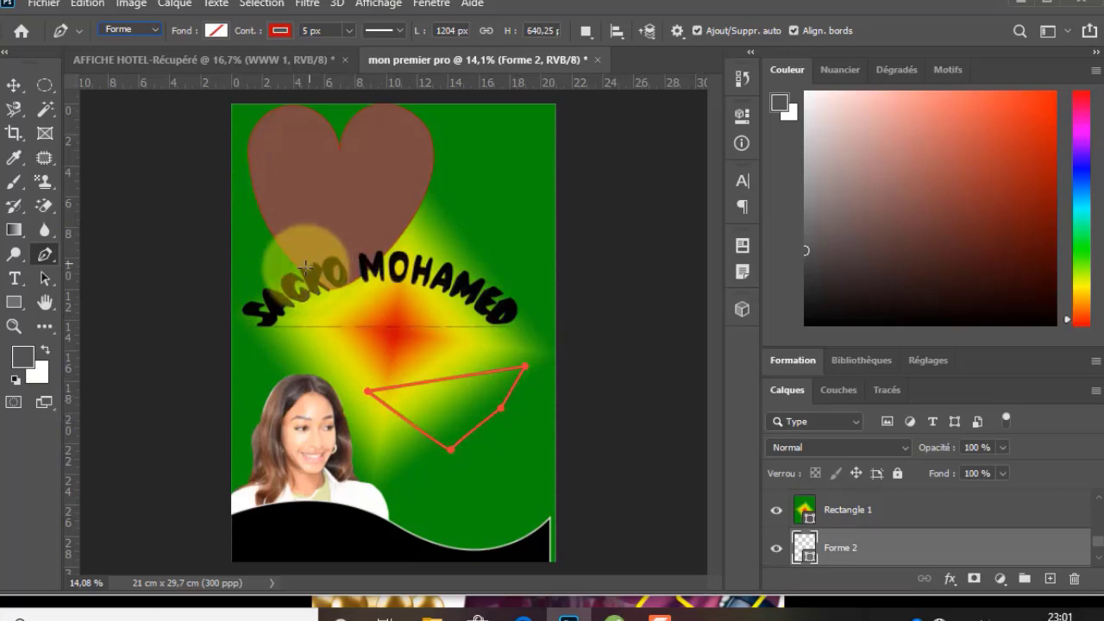
# Draw a closed five-point path beside the woman's photo with the Pen tool in Tracé mode, curving its lower edge.
pyautogui.click(152, 33)
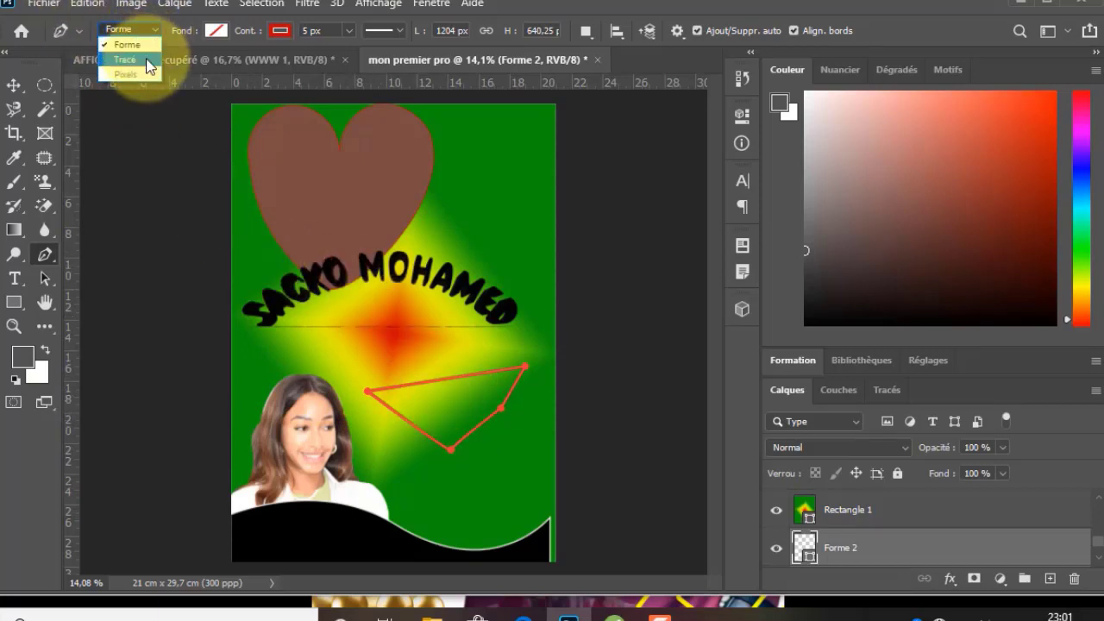
pyautogui.click(148, 66)
pyautogui.click(340, 430)
pyautogui.click(498, 371)
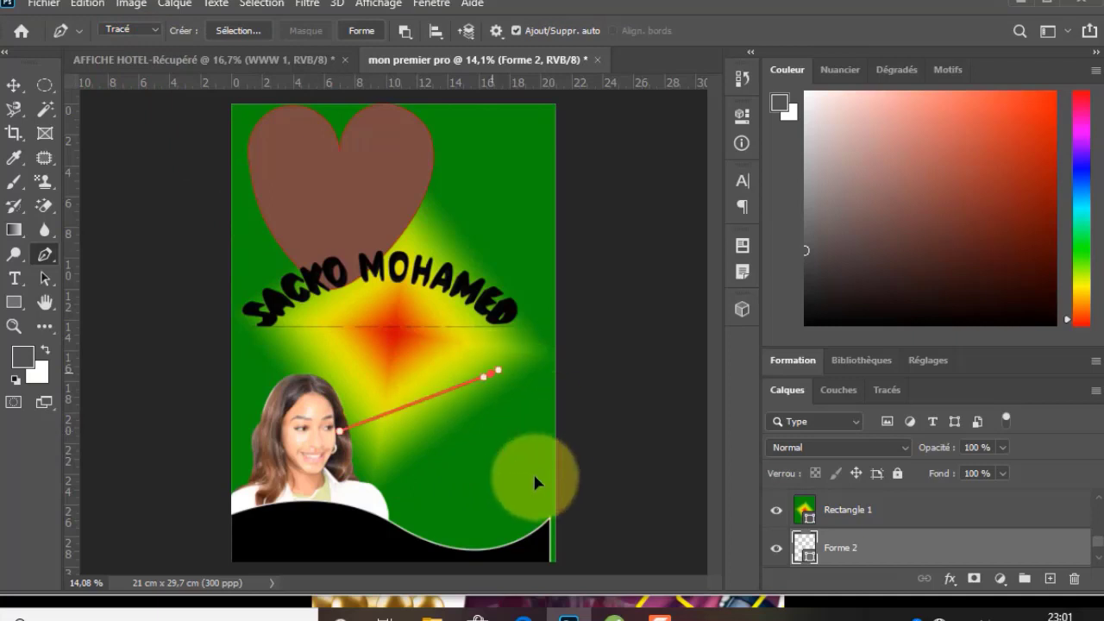
pyautogui.click(529, 487)
pyautogui.moveTo(433, 501); pyautogui.dragTo(413, 493)
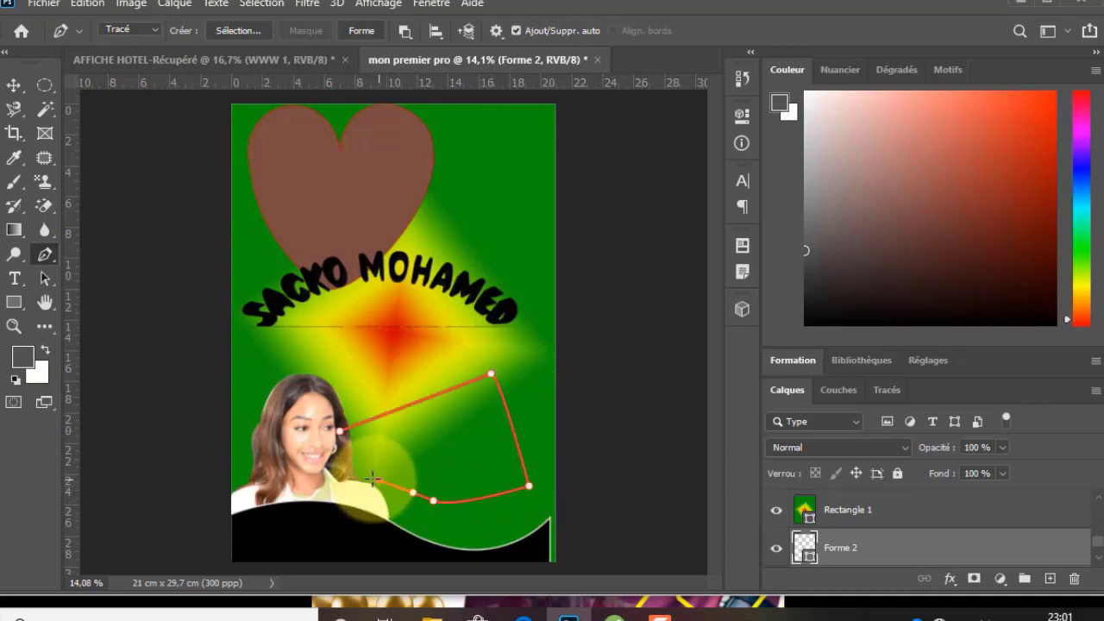
pyautogui.click(339, 430)
# Check how the drawn work path is listed among the document's paths, and return to the layer list.
pyautogui.click(893, 399)
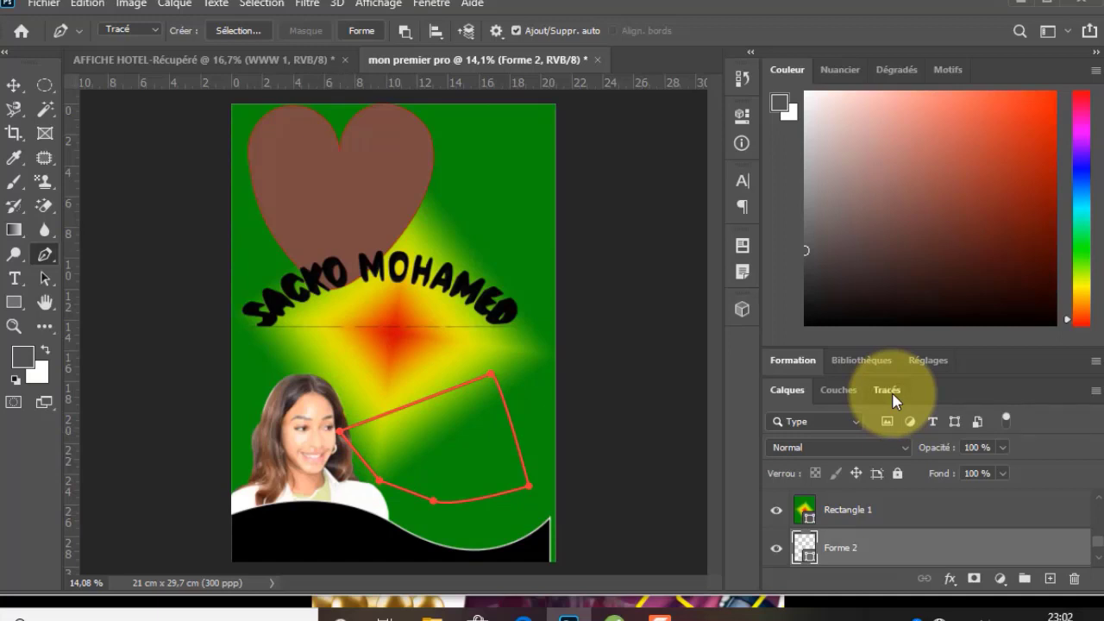
pyautogui.click(892, 391)
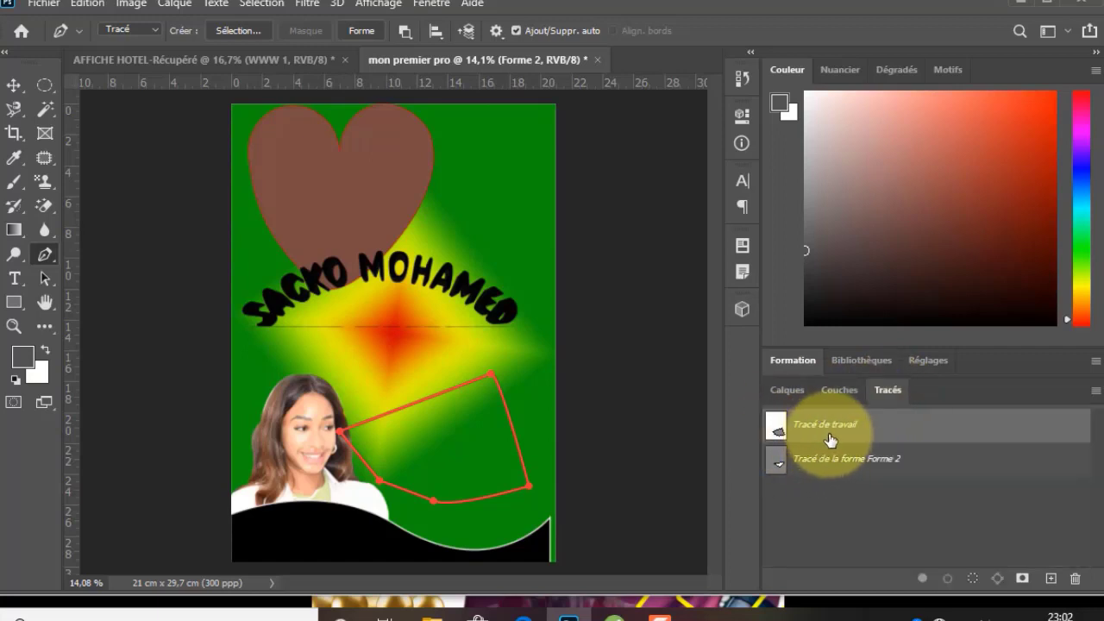
pyautogui.click(786, 390)
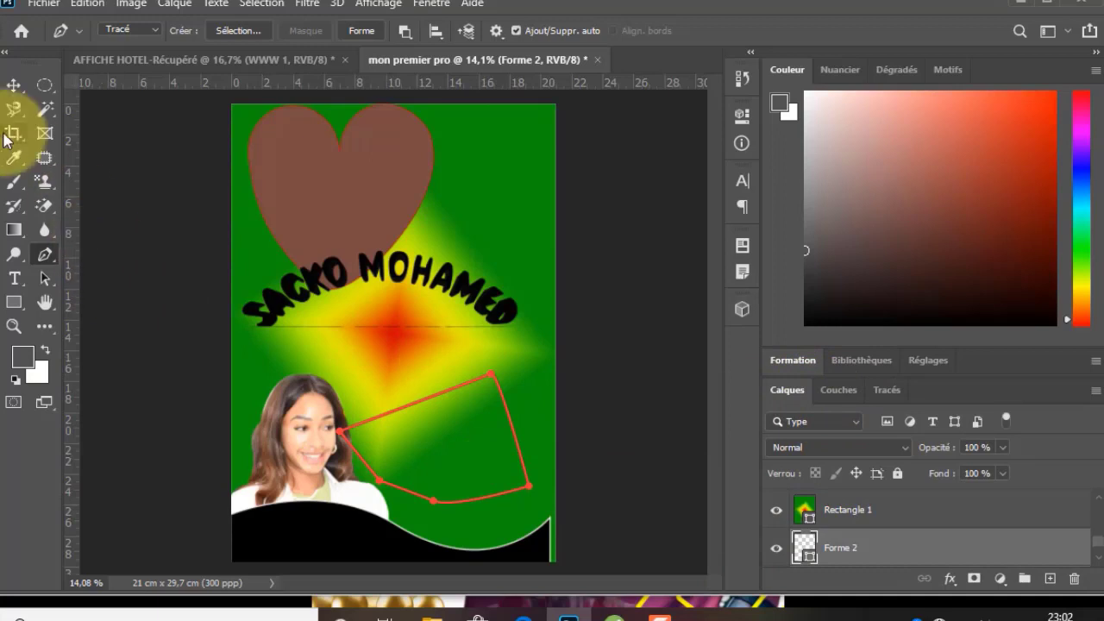
# Move the five-point path up beside the woman's photo as a whole with the Path Selection tool.
pyautogui.click(15, 89)
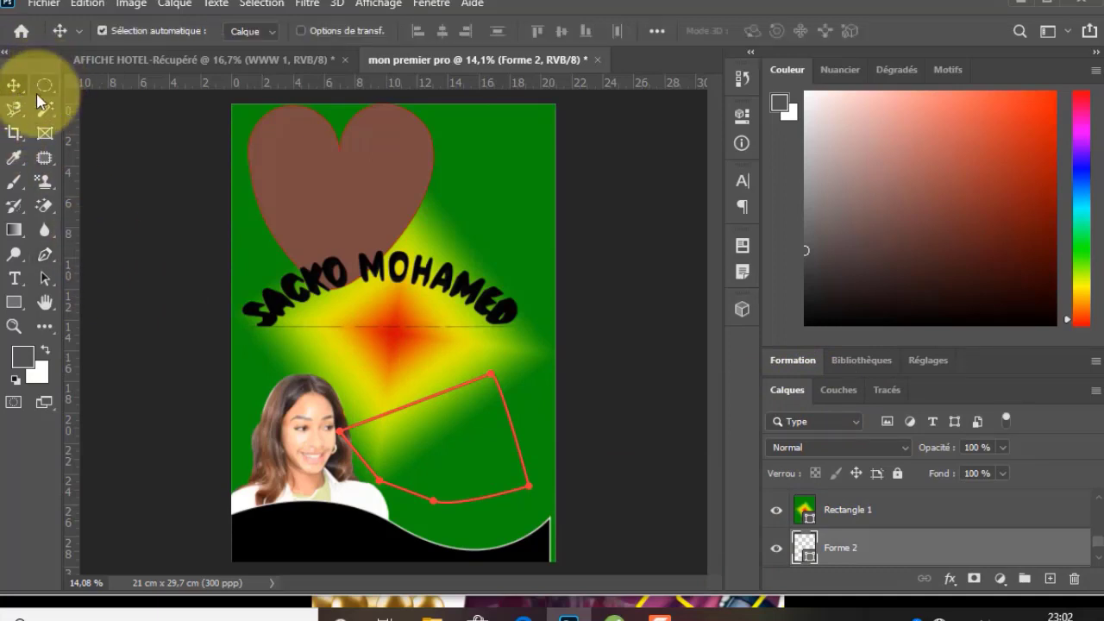
pyautogui.moveTo(411, 407)
pyautogui.mouseDown()
pyautogui.moveTo(417, 385)
pyautogui.moveTo(401, 402)
pyautogui.moveTo(434, 409)
pyautogui.moveTo(431, 367)
pyautogui.moveTo(417, 425)
pyautogui.moveTo(424, 399)
pyautogui.moveTo(407, 400)
pyautogui.mouseUp()
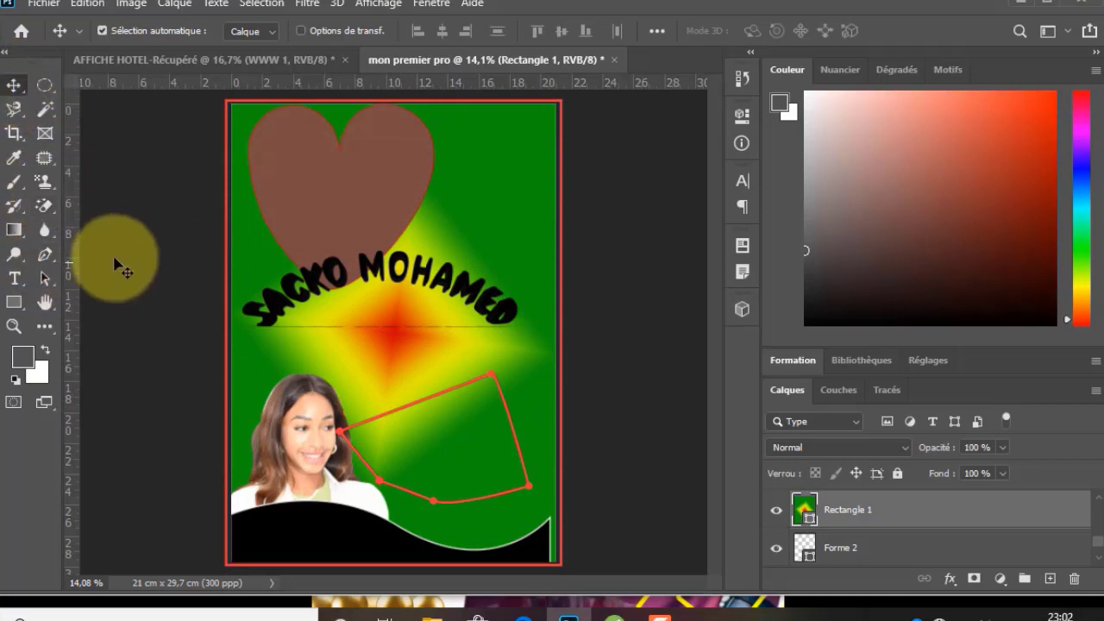
pyautogui.click(52, 279)
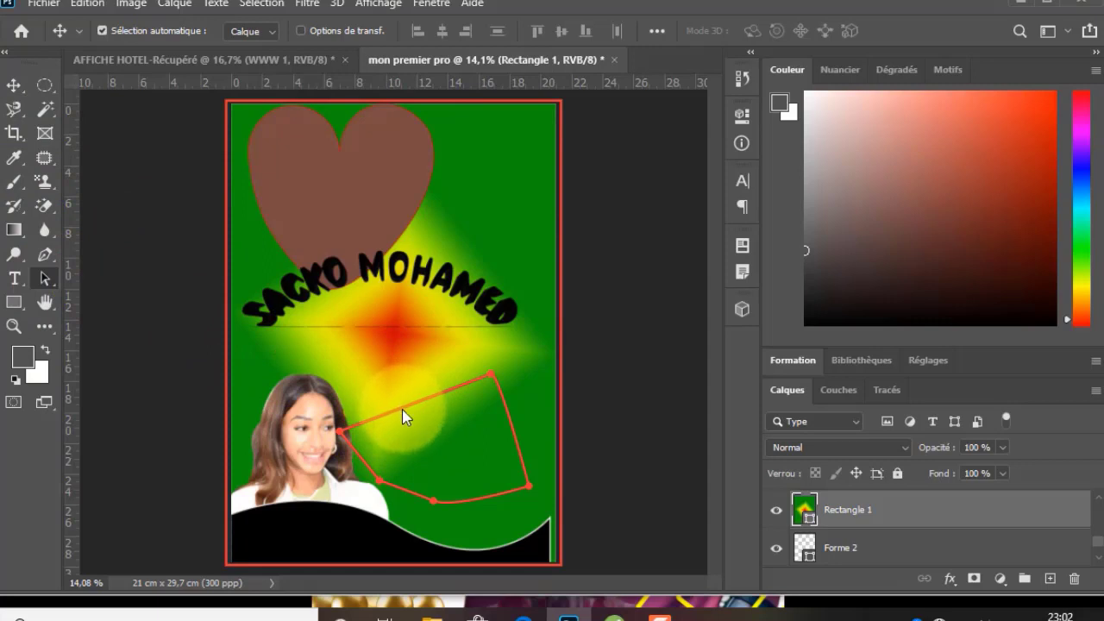
pyautogui.moveTo(402, 409); pyautogui.dragTo(376, 414)
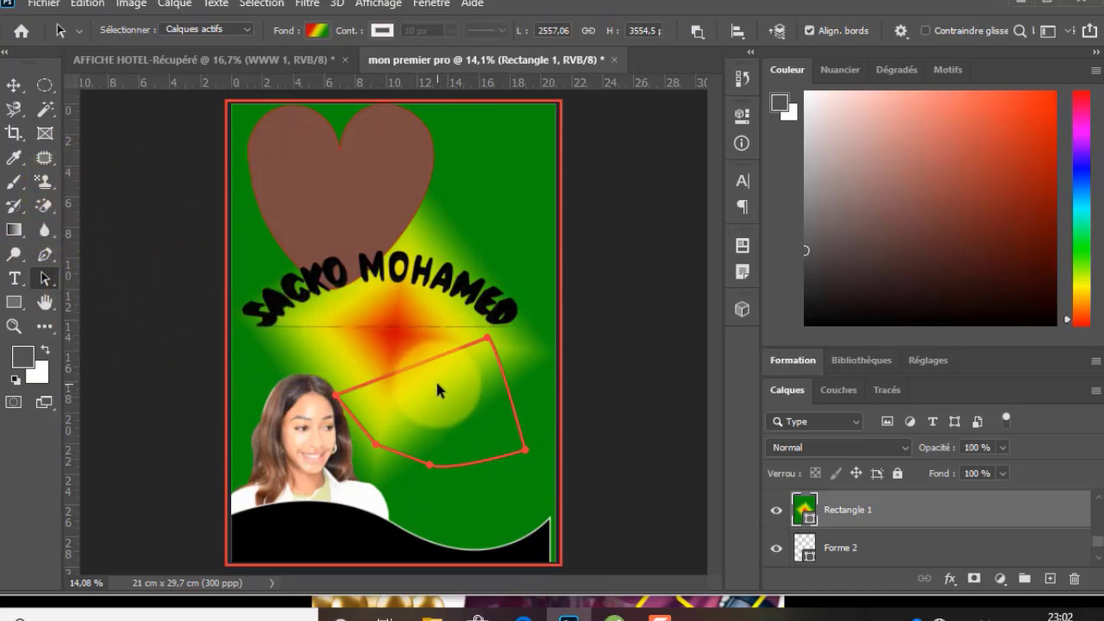
# Try to delete the five-point path, and undo the deletion.
pyautogui.press('Delete')
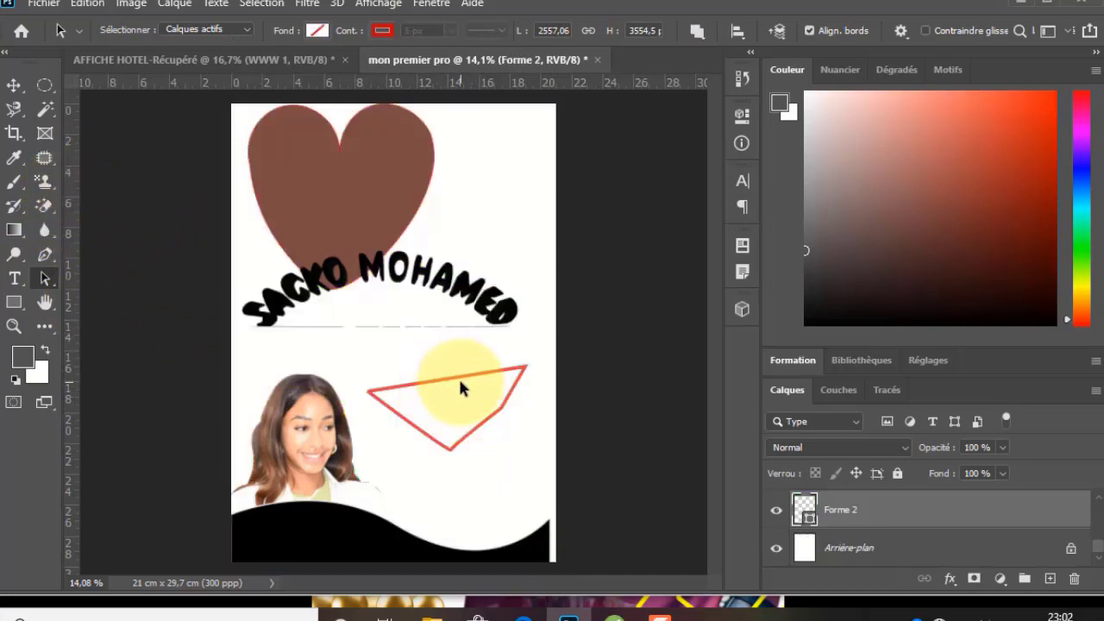
pyautogui.moveTo(460, 381); pyautogui.dragTo(472, 384)
pyautogui.hotkey('ctrl', 'z')
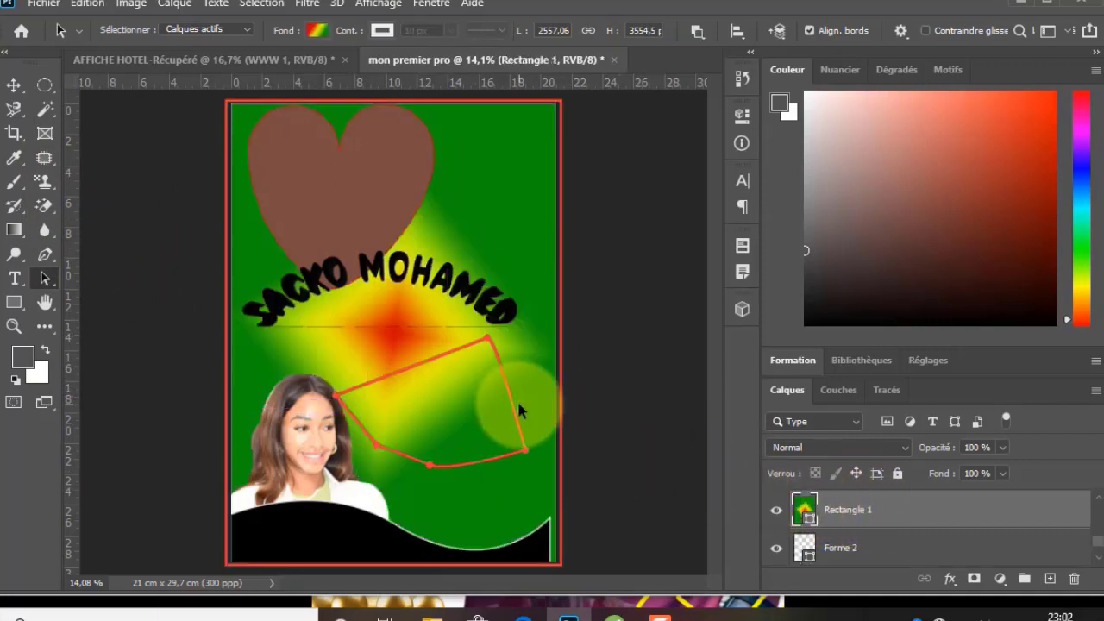
# Shift the five-point path slightly toward the poster's right edge, and undo the repeated deletion of the gradient rectangle.
pyautogui.moveTo(516, 398)
pyautogui.mouseDown()
pyautogui.moveTo(508, 412)
pyautogui.moveTo(533, 405)
pyautogui.mouseUp()
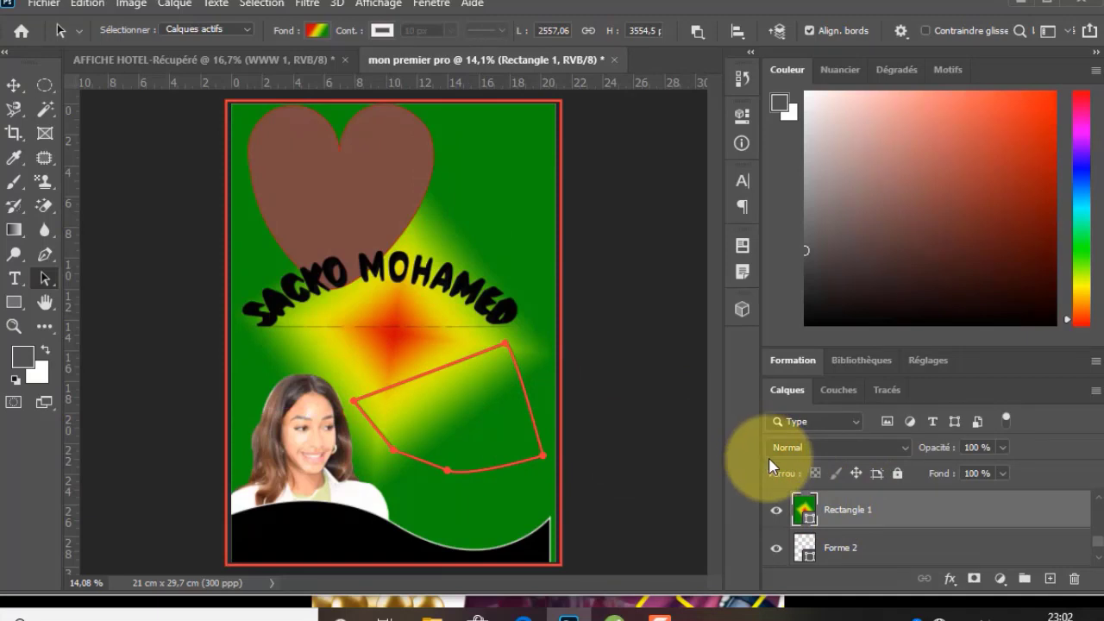
pyautogui.press('Delete')
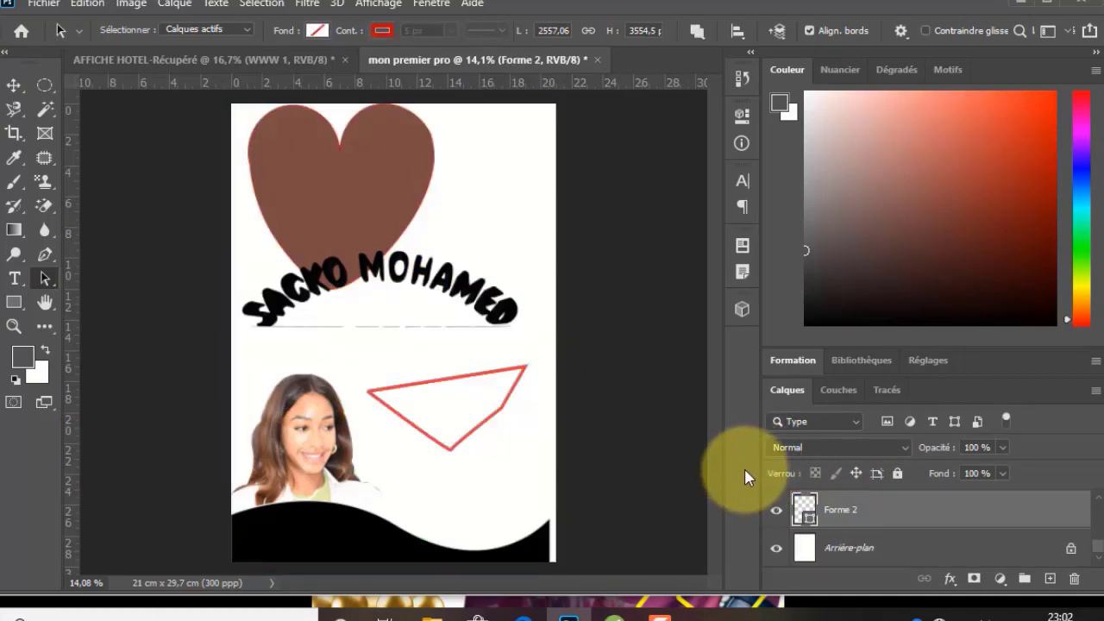
pyautogui.hotkey('ctrl', 'z')
# Delete the arched 3D name text layer.
pyautogui.scroll(5, 873, 518)
pyautogui.scroll(3, 880, 514)
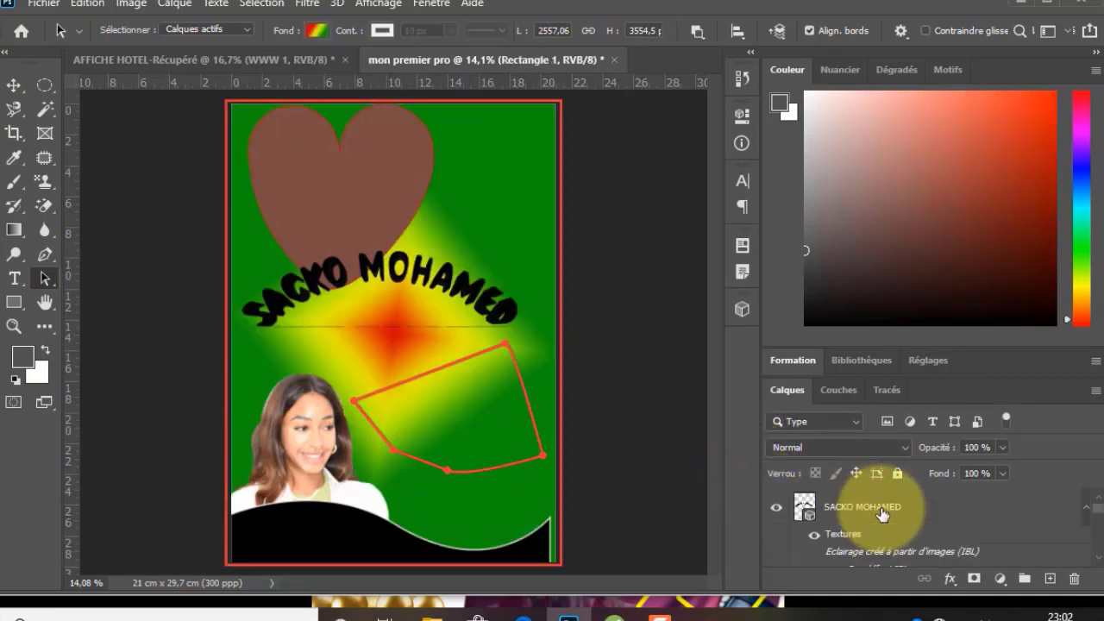
pyautogui.click(897, 507)
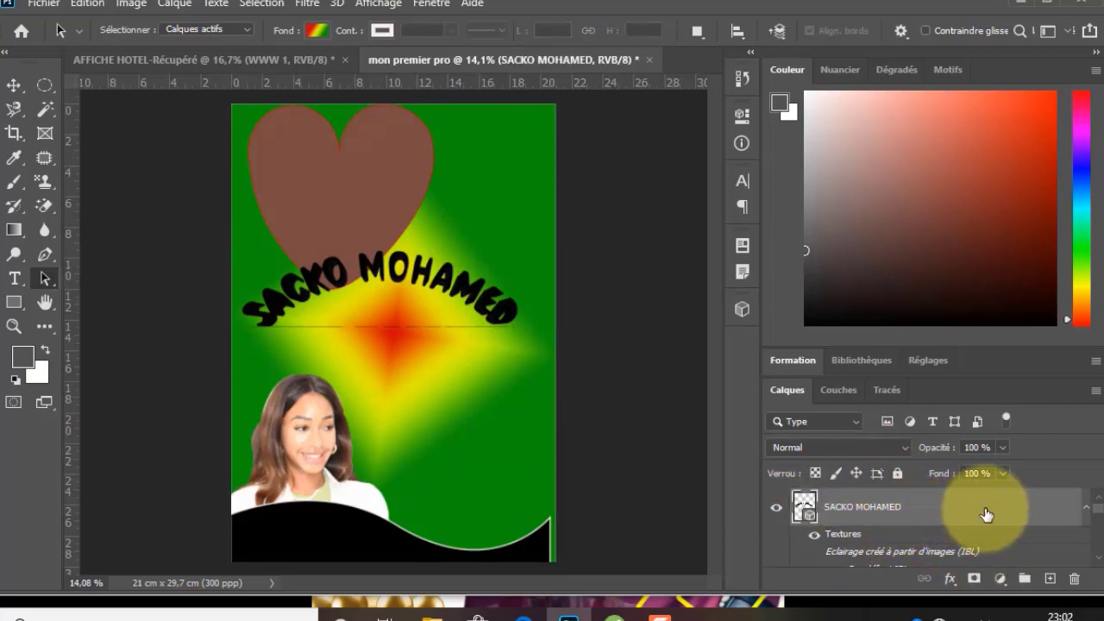
pyautogui.moveTo(992, 516); pyautogui.dragTo(1074, 579)
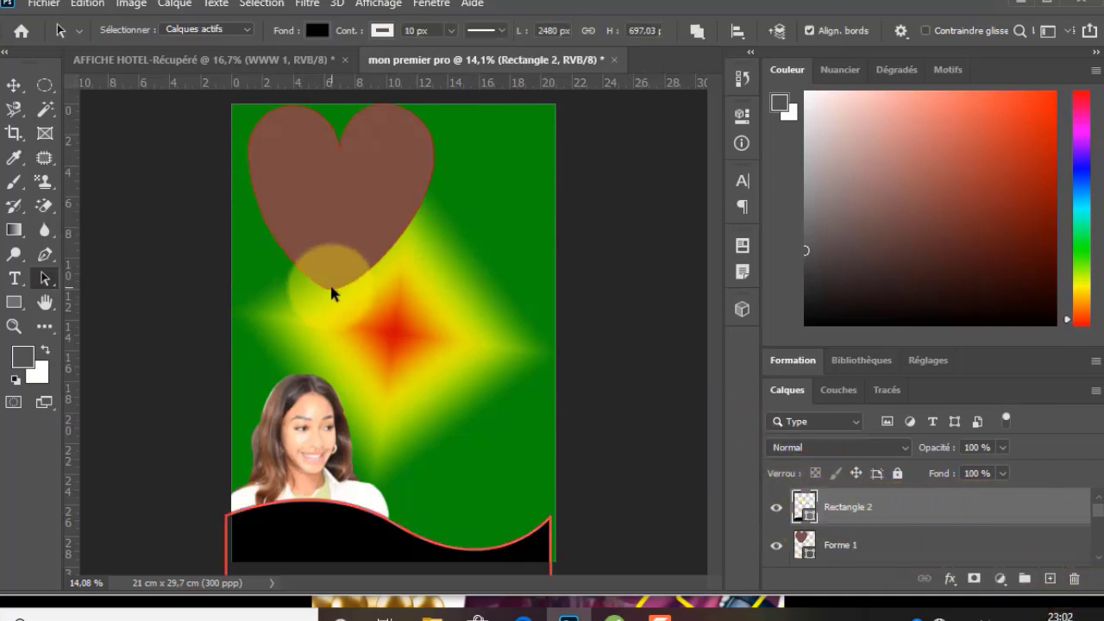
pyautogui.click(52, 279)
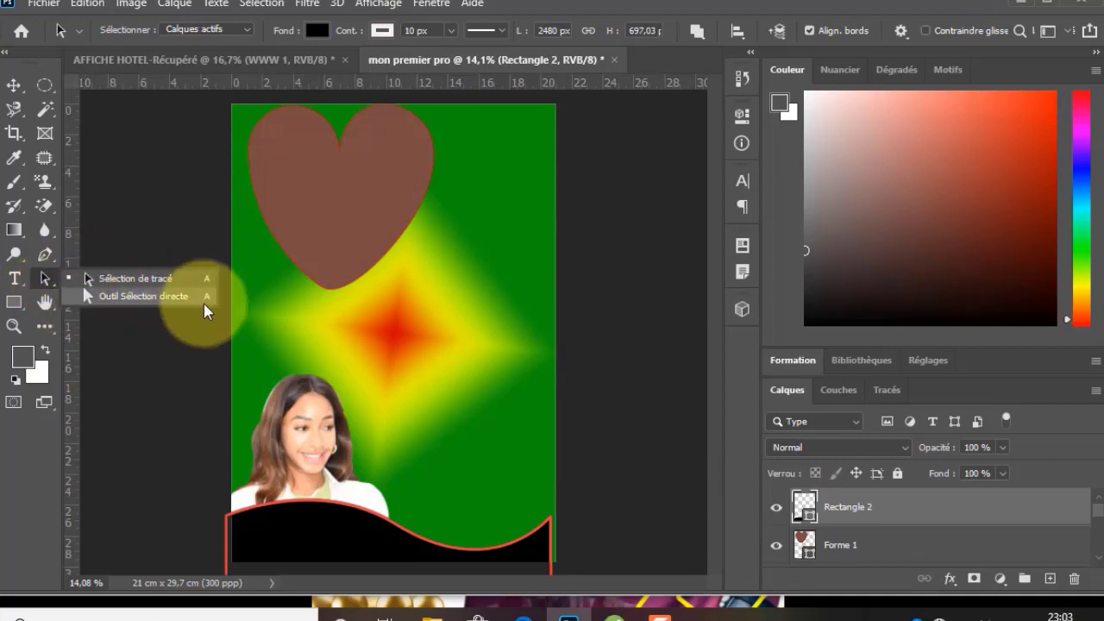
pyautogui.click(30, 289)
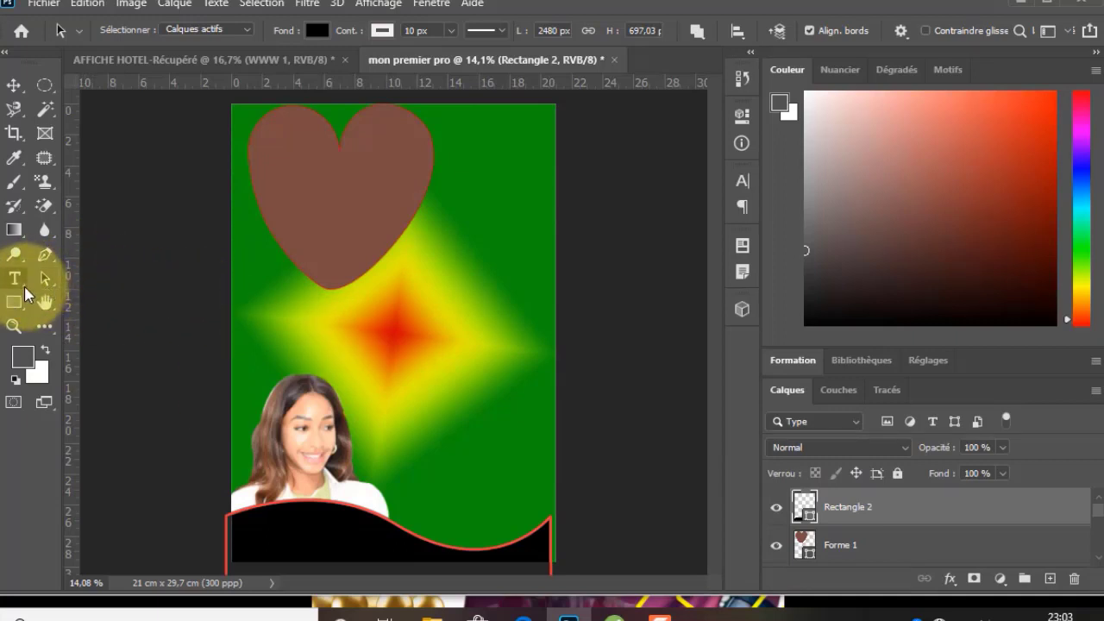
pyautogui.click(24, 286)
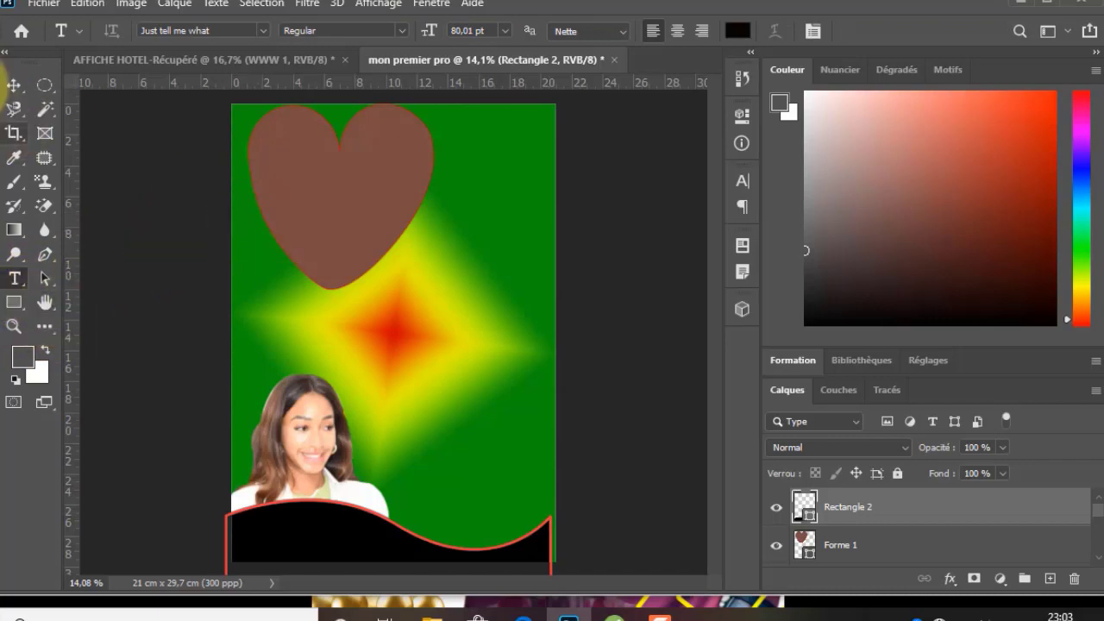
# Delete the heart shape from the poster.
pyautogui.click(14, 85)
pyautogui.click(289, 210)
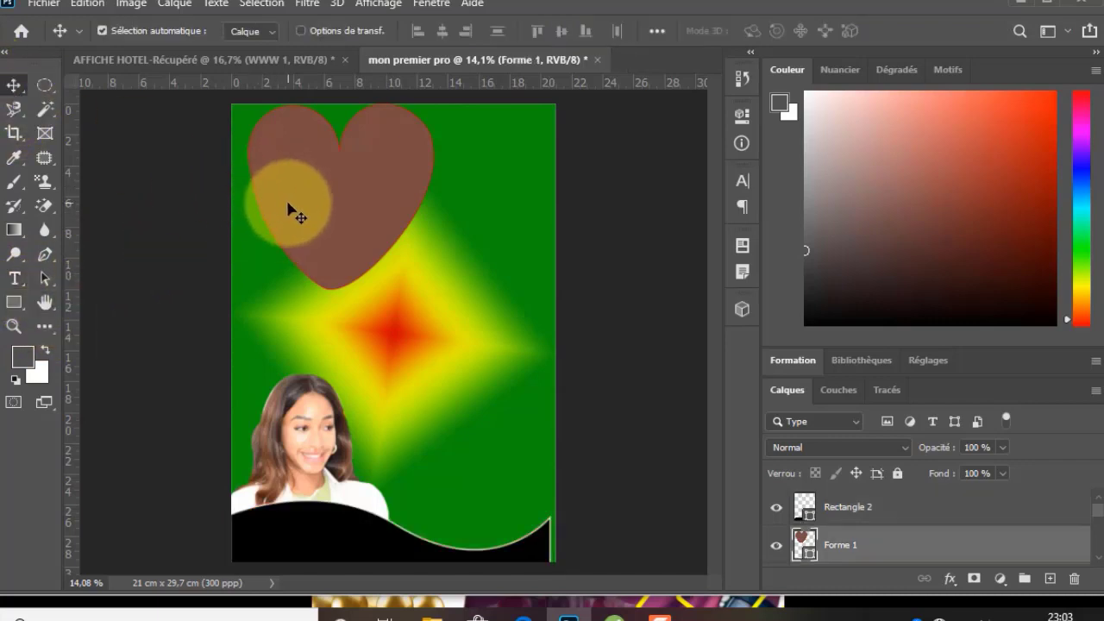
pyautogui.press('Delete')
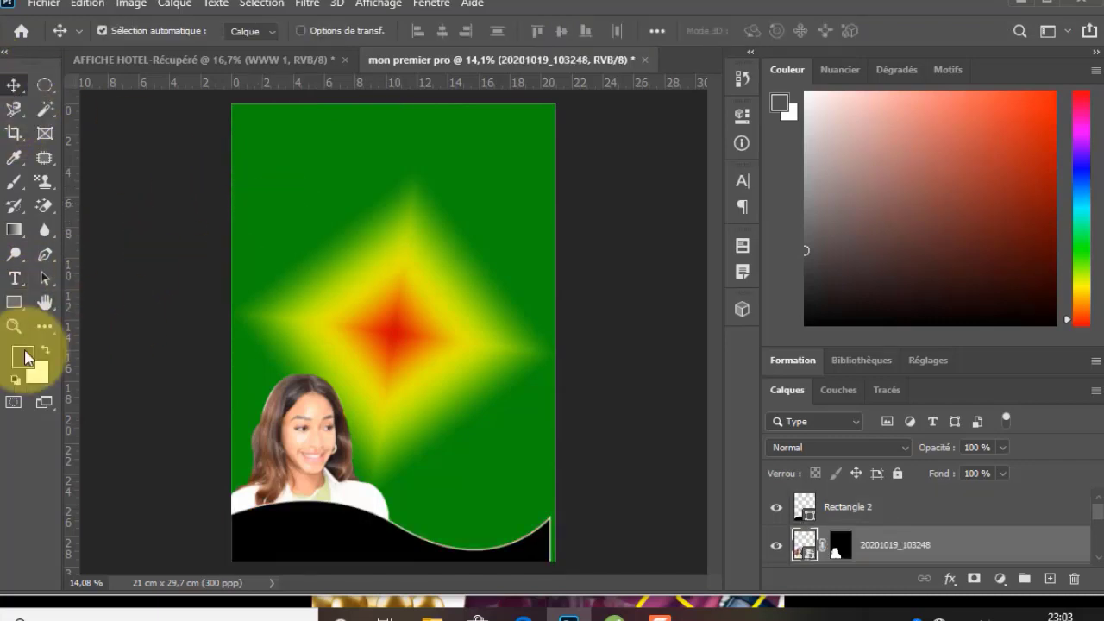
# Draw a rectangle about 1460 x 796 px above the woman's photo with the Rectangle tool in Forme mode.
pyautogui.click(13, 305)
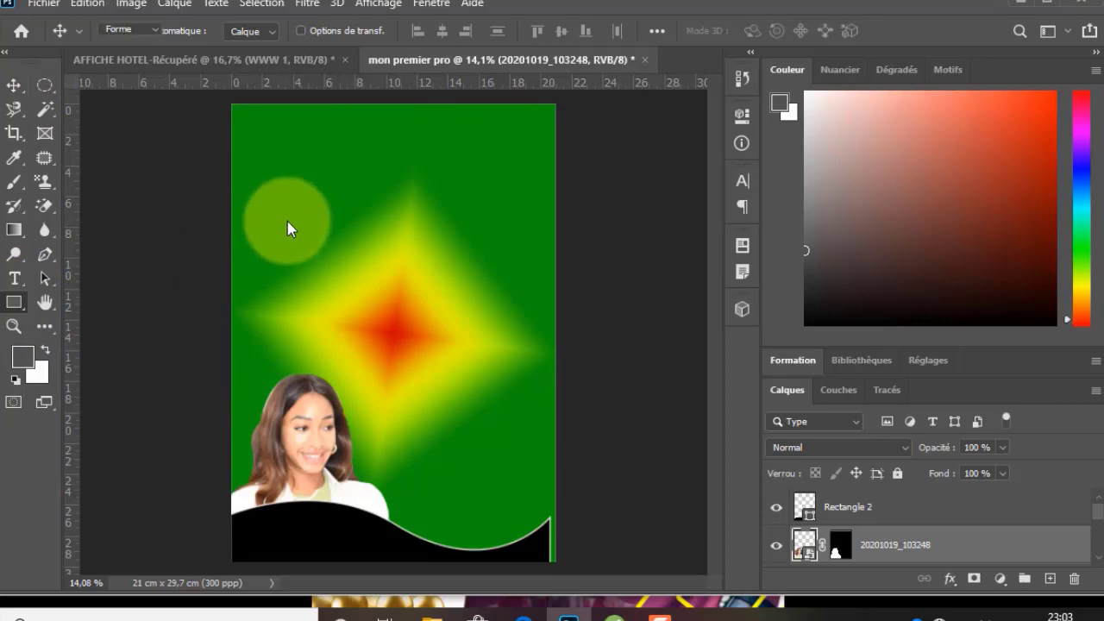
pyautogui.rightClick(15, 307)
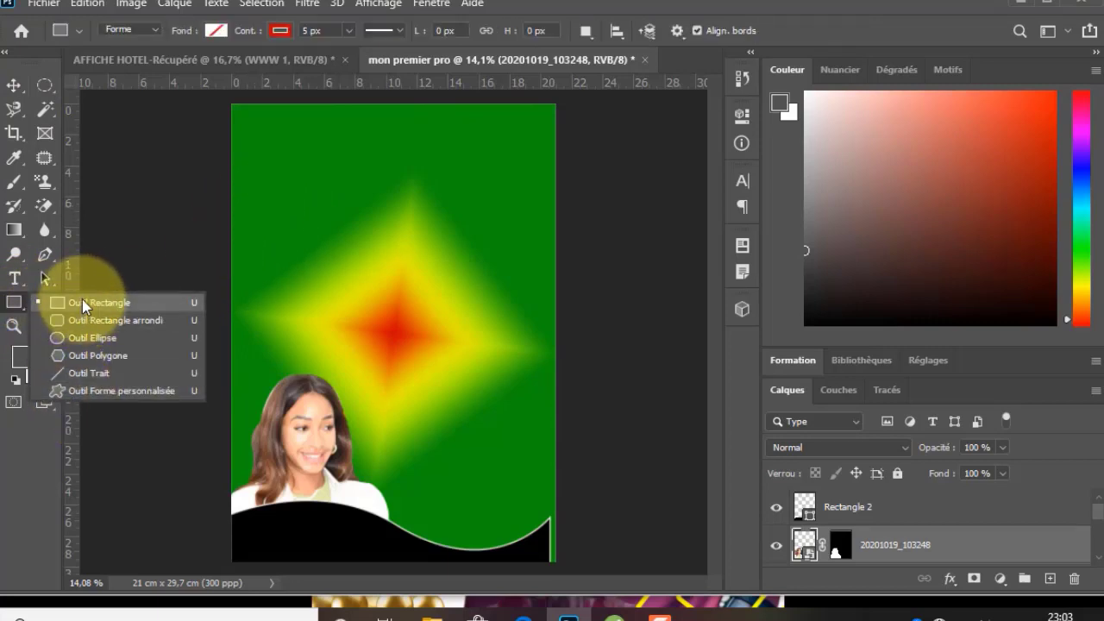
pyautogui.click(86, 301)
pyautogui.moveTo(265, 218); pyautogui.dragTo(460, 318)
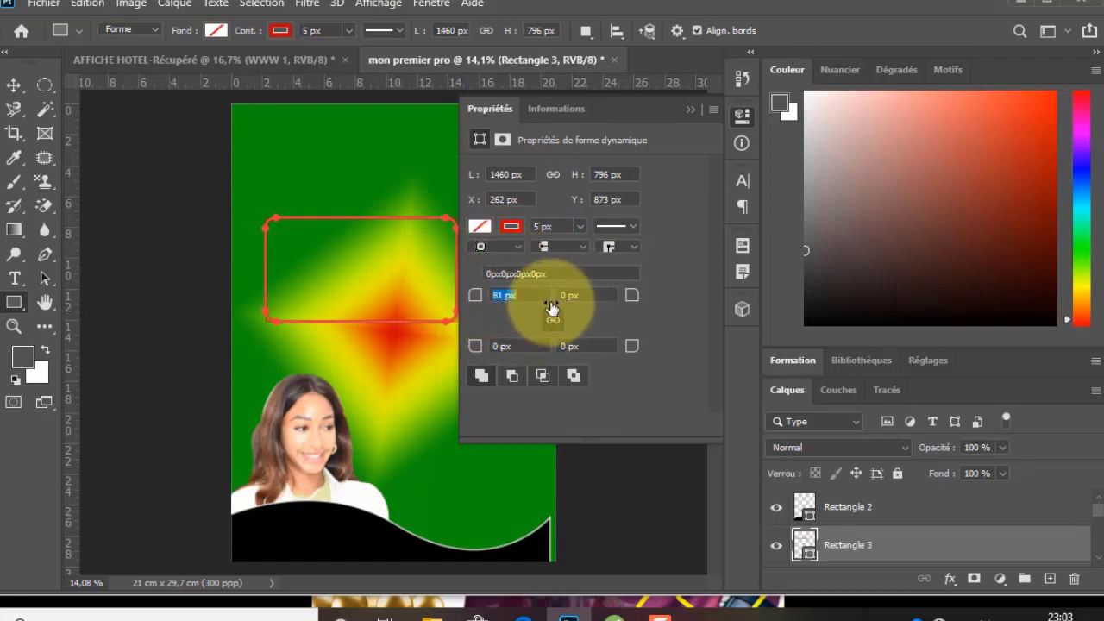
# Round all four linked corners of the rectangle to 85 px, and reset them to 0 px.
pyautogui.moveTo(558, 309); pyautogui.dragTo(562, 309)
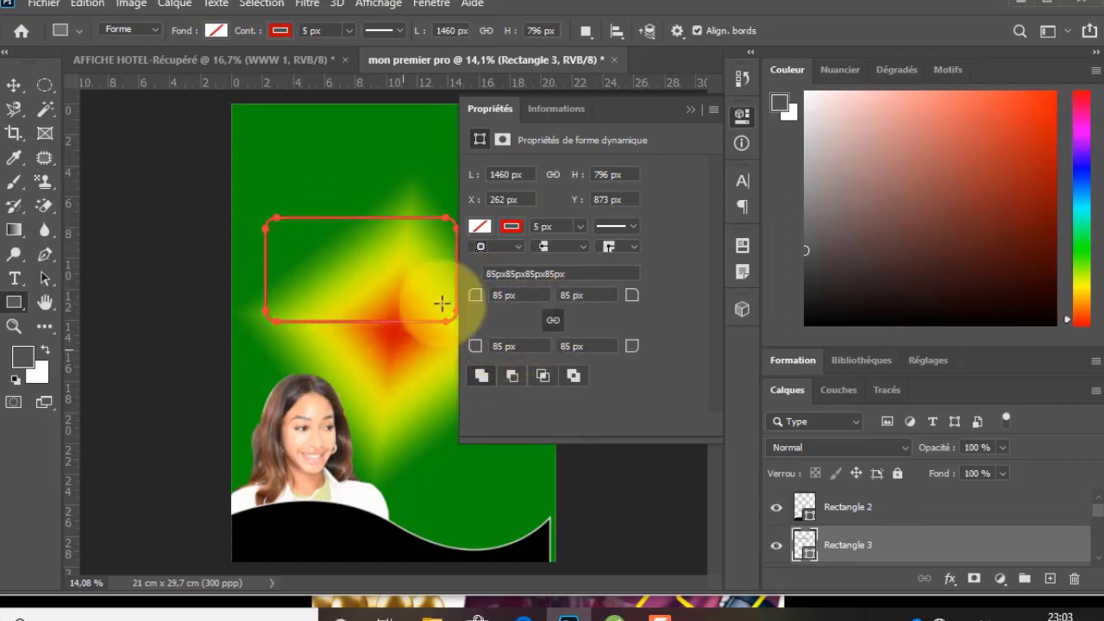
pyautogui.click(558, 318)
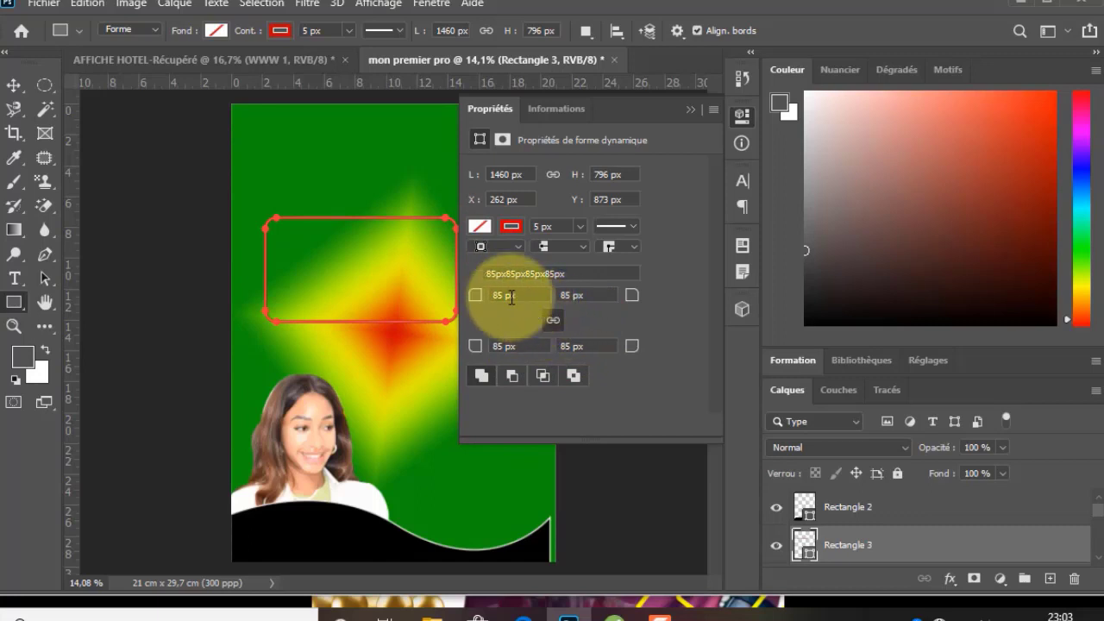
pyautogui.moveTo(483, 298); pyautogui.dragTo(570, 320)
pyautogui.moveTo(474, 298); pyautogui.dragTo(423, 288)
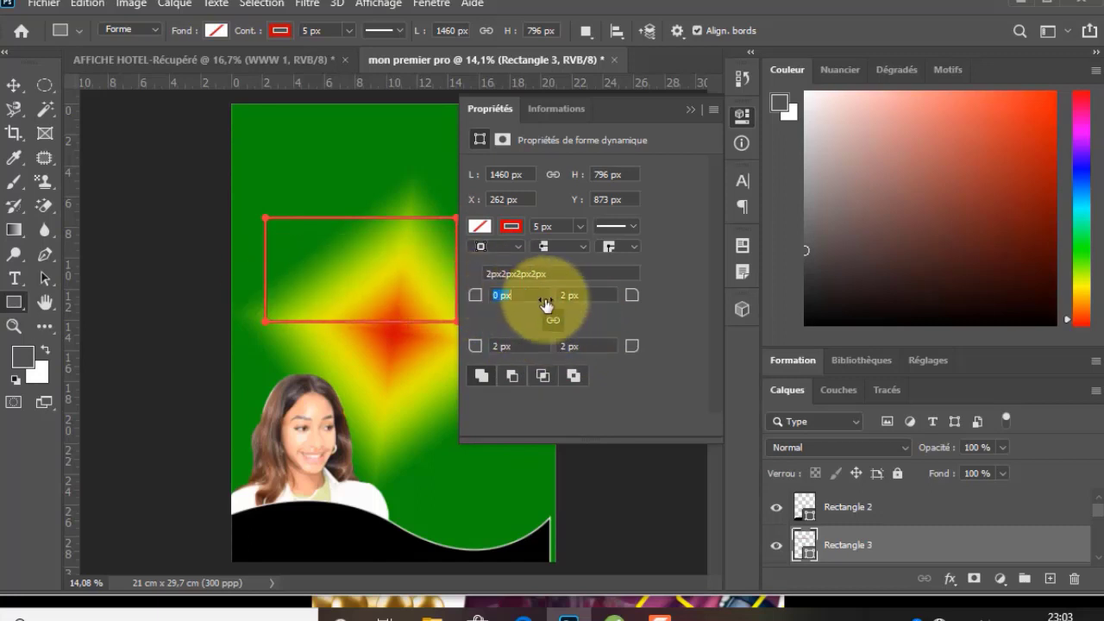
# Unlink the rectangle's corner radii, and round its top-left corner to 138 px and its bottom-right corner to 301 px.
pyautogui.click(556, 320)
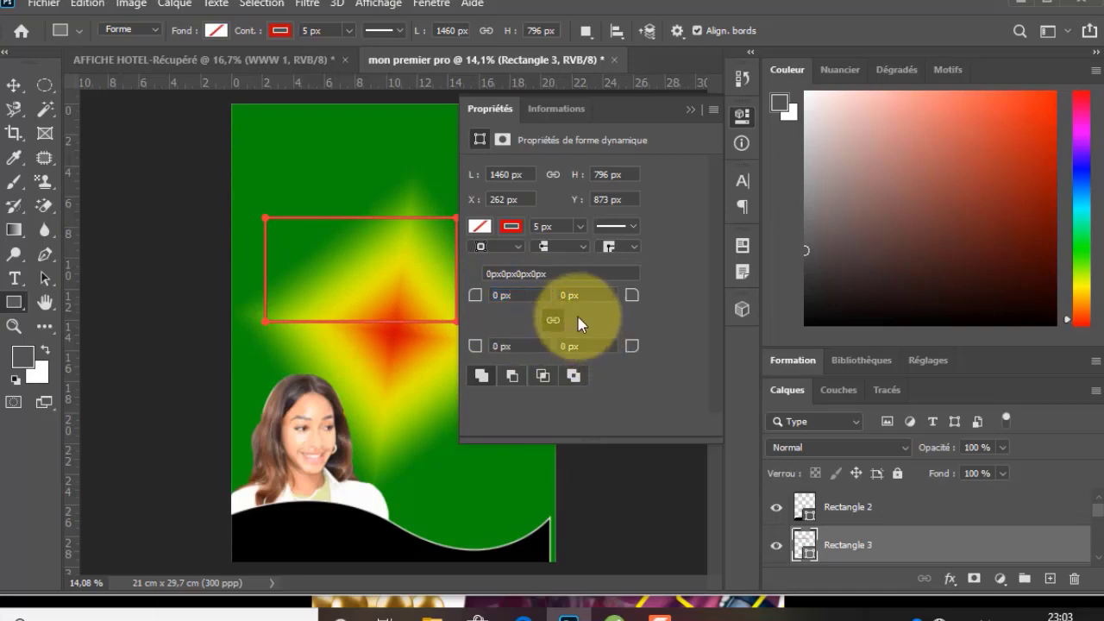
pyautogui.moveTo(477, 298); pyautogui.dragTo(604, 298)
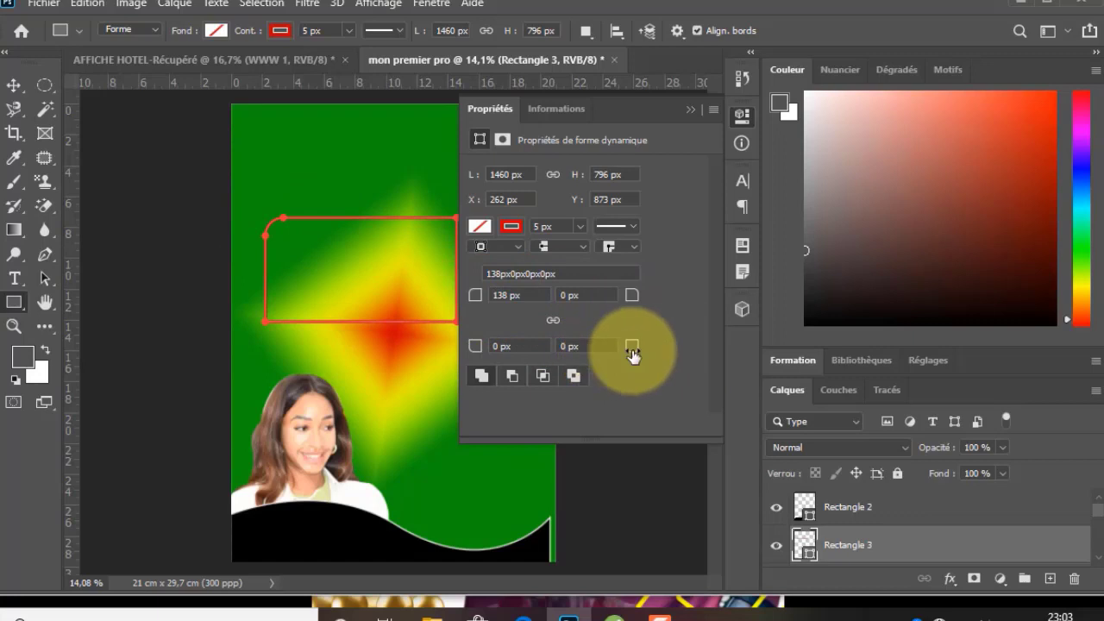
pyautogui.moveTo(633, 348); pyautogui.dragTo(905, 374)
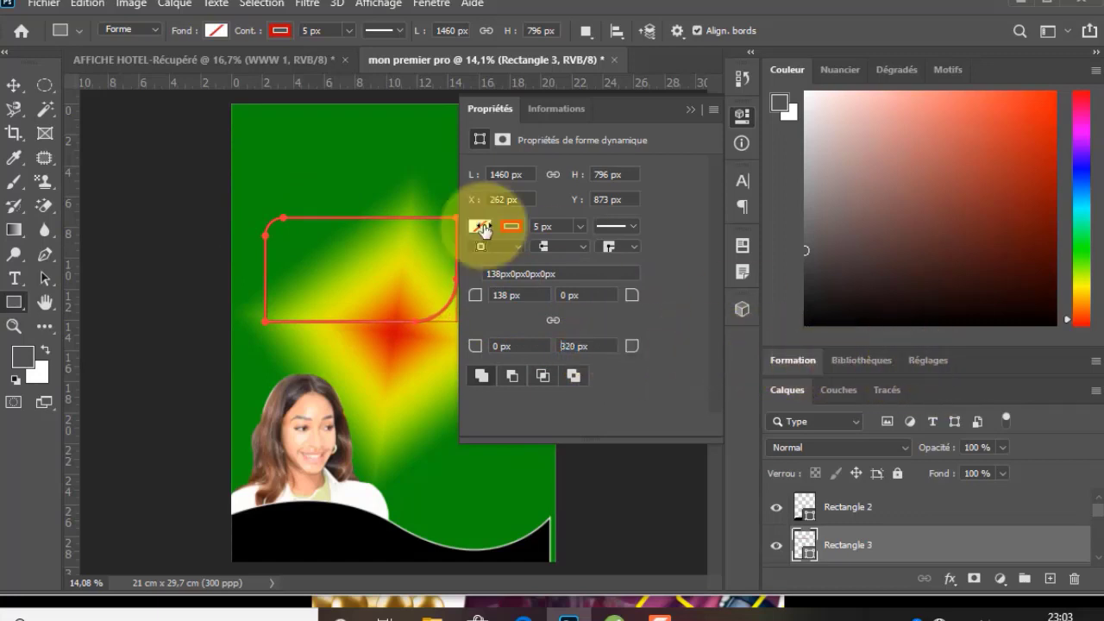
# Fill the rounded rectangle with black from the recently used colours.
pyautogui.click(486, 231)
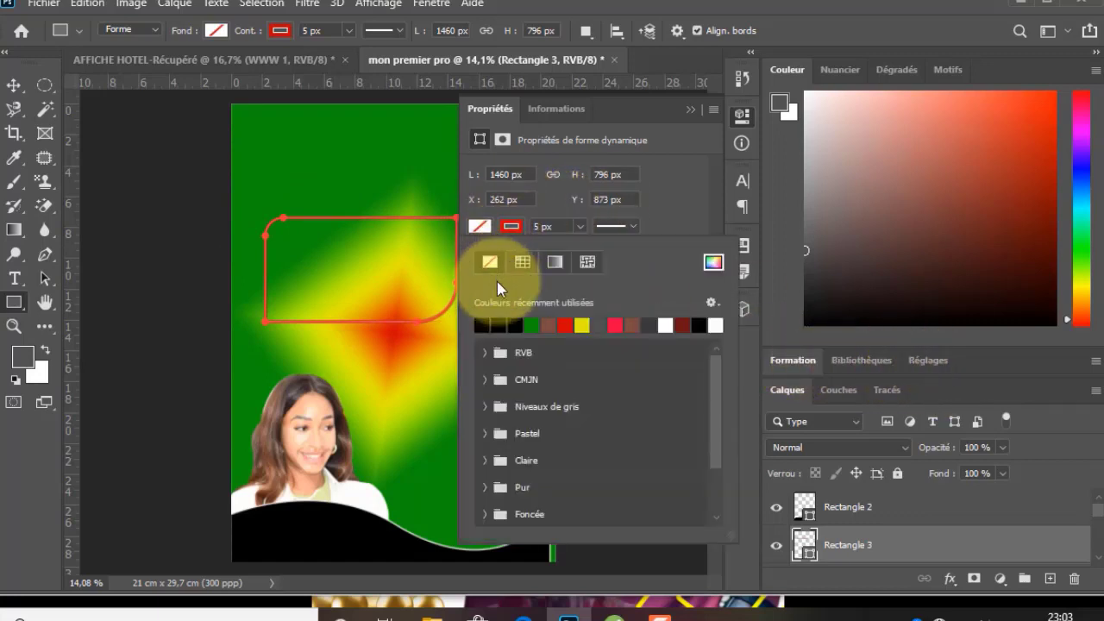
pyautogui.click(509, 319)
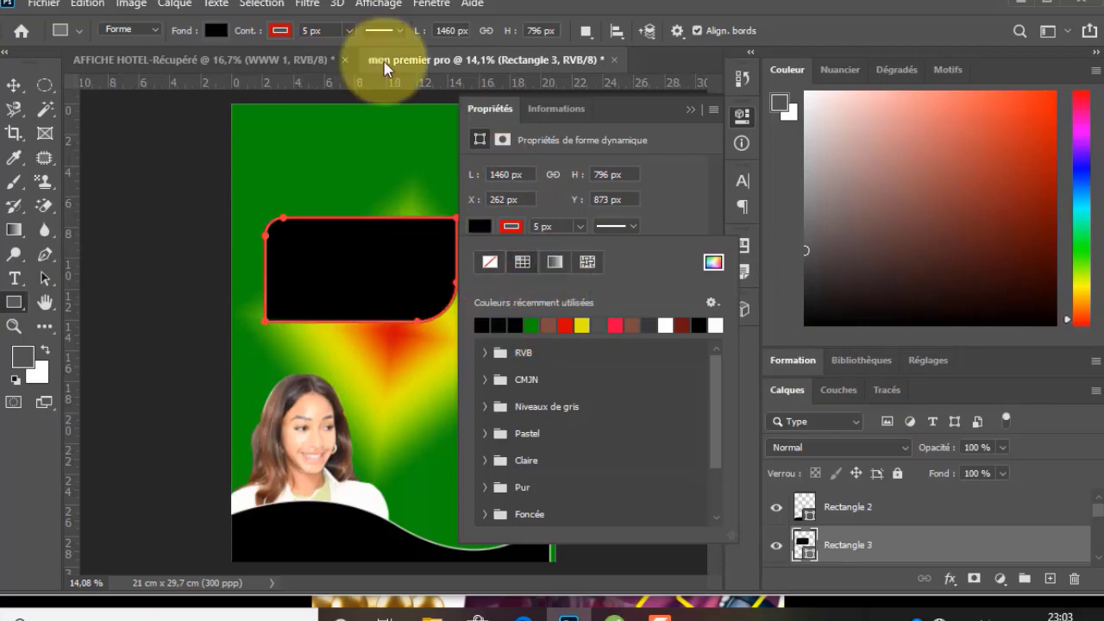
pyautogui.click(212, 33)
pyautogui.click(209, 31)
pyautogui.click(212, 36)
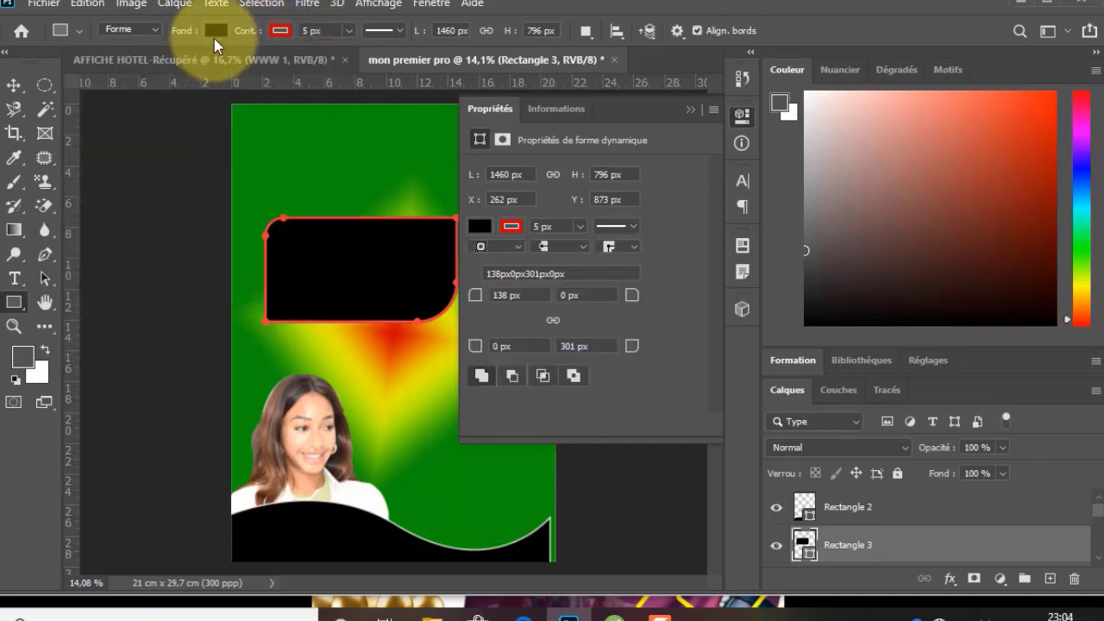
# Try red and dark red fills on the rounded rectangle, and return it to black.
pyautogui.click(214, 38)
pyautogui.click(191, 130)
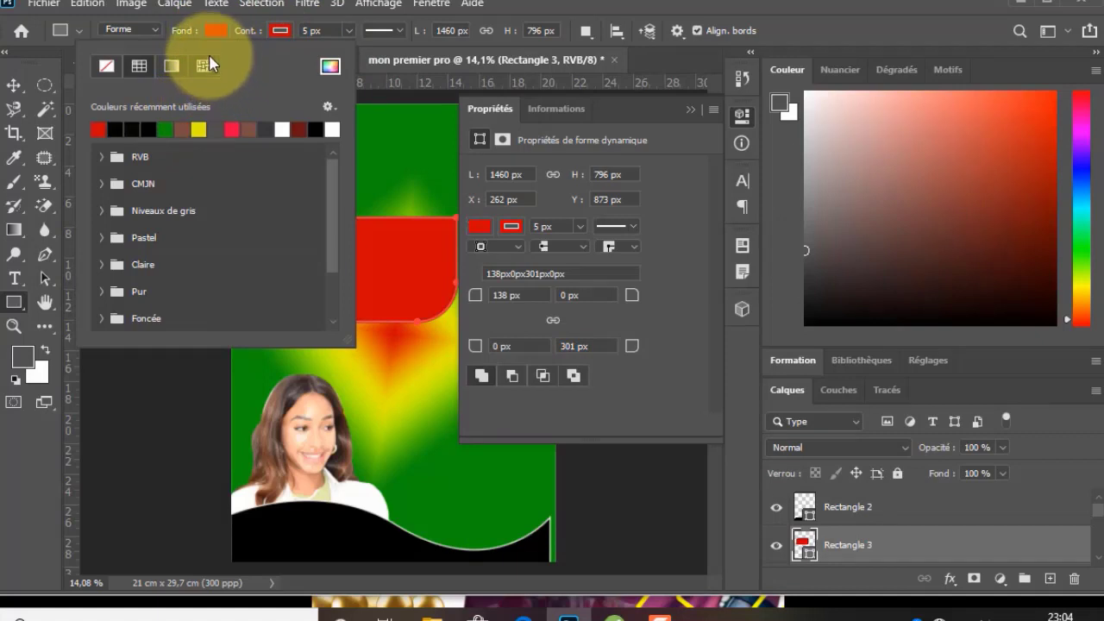
pyautogui.click(300, 127)
pyautogui.click(316, 133)
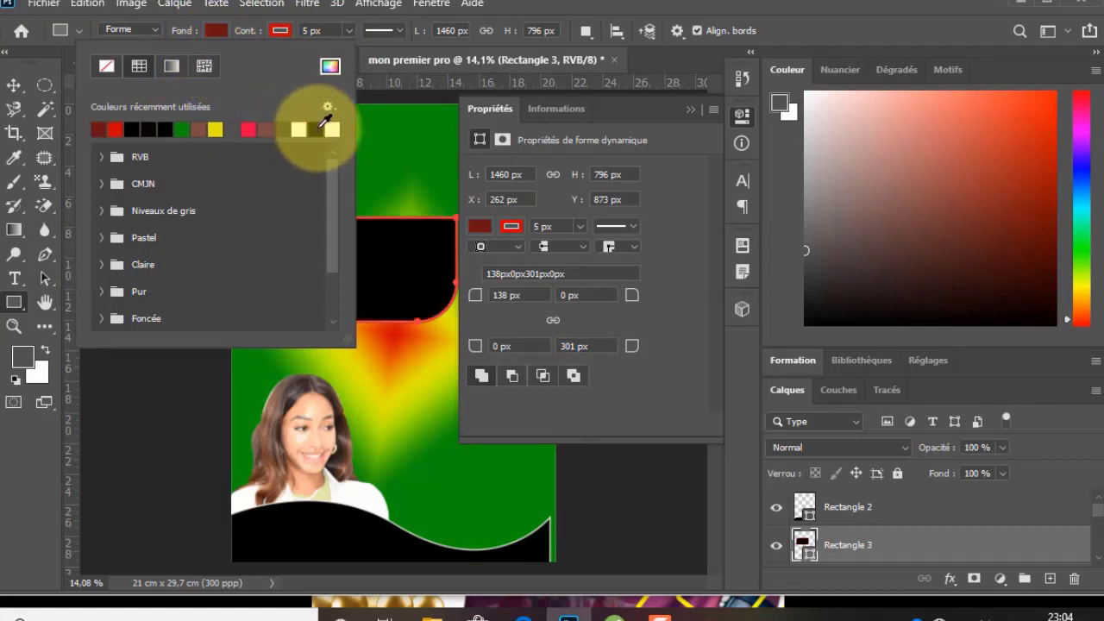
# Close the shape properties and move the black rectangle up and left, near the poster's upper-left corner.
pyautogui.click(688, 109)
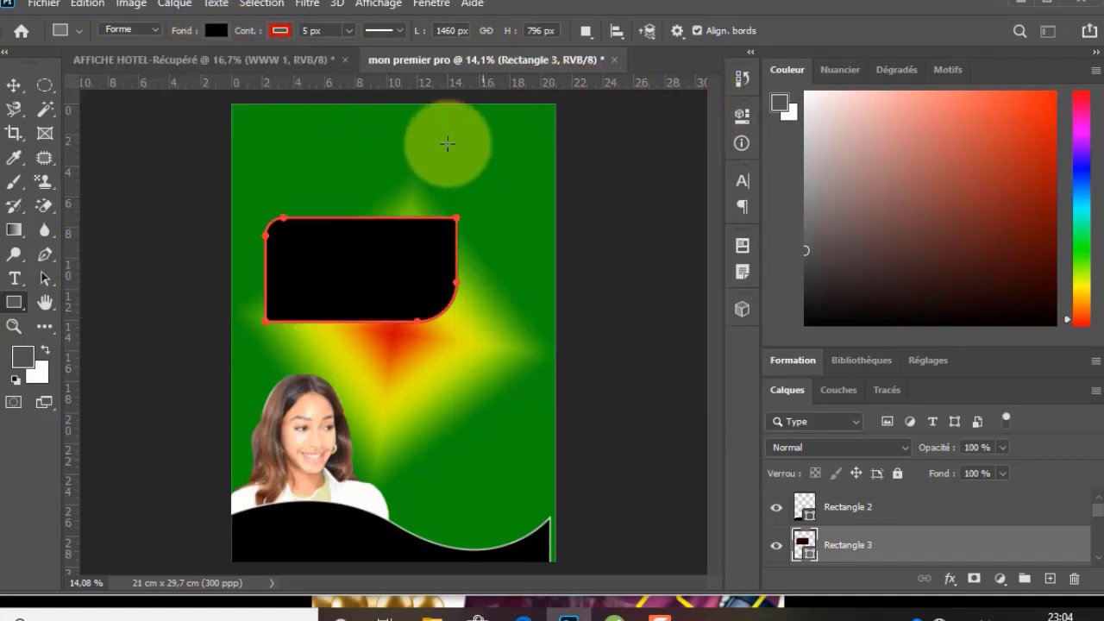
pyautogui.click(14, 86)
pyautogui.moveTo(330, 184); pyautogui.dragTo(292, 146)
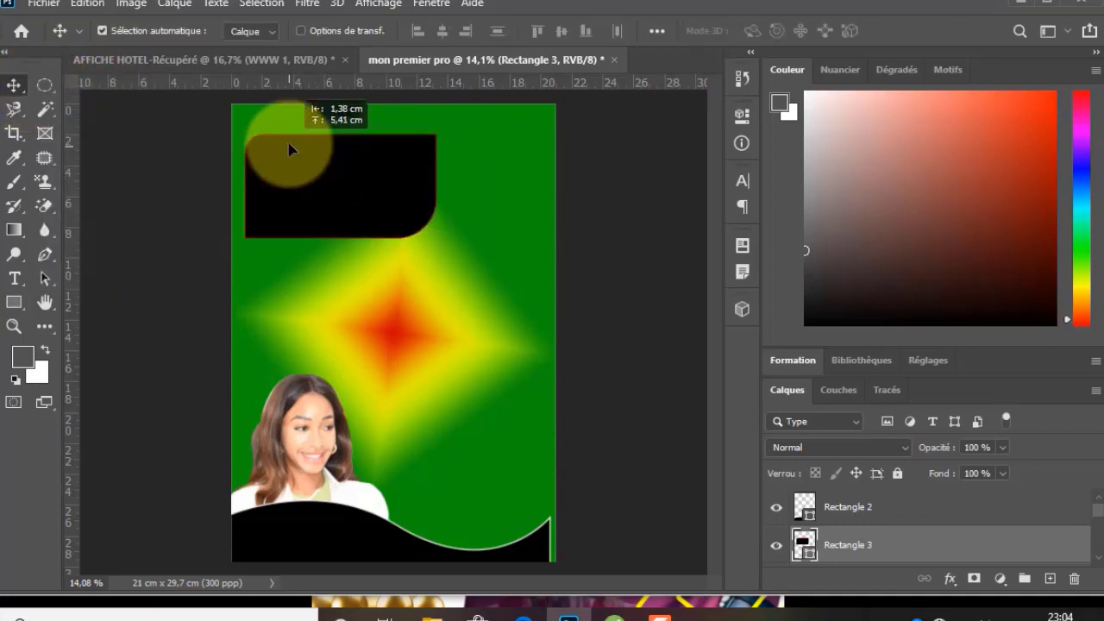
pyautogui.click(23, 304)
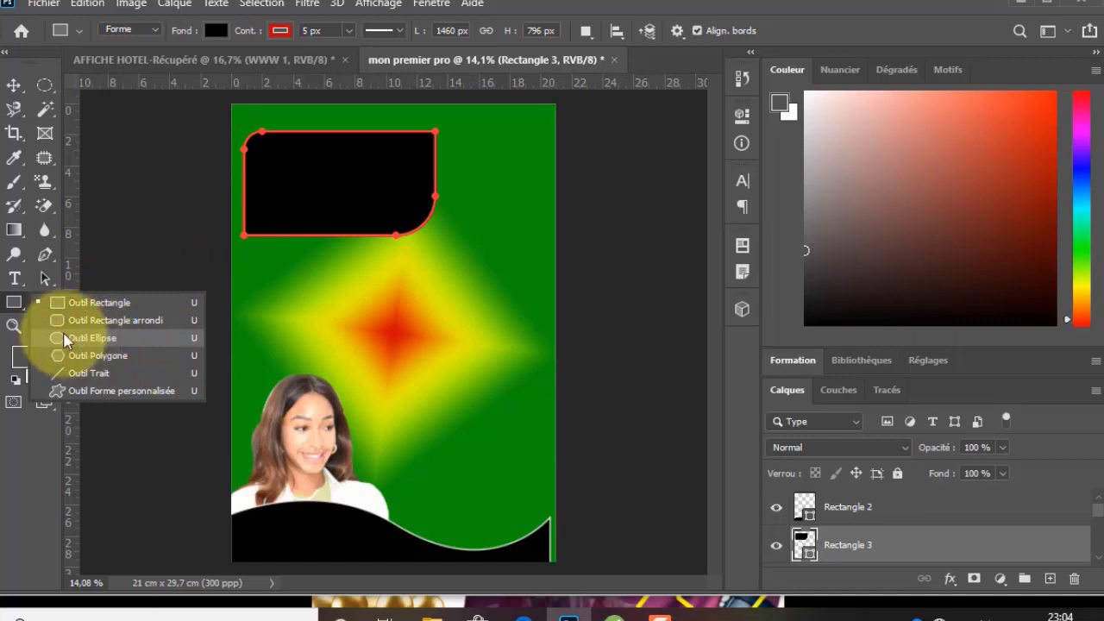
pyautogui.click(15, 306)
pyautogui.click(22, 85)
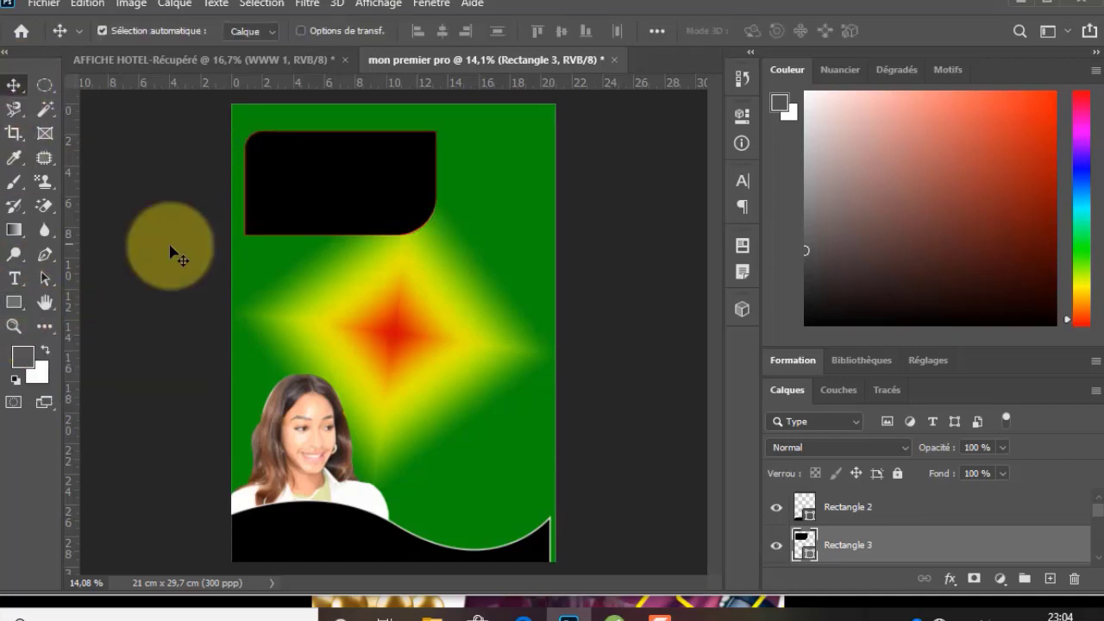
pyautogui.click(89, 328)
pyautogui.click(15, 307)
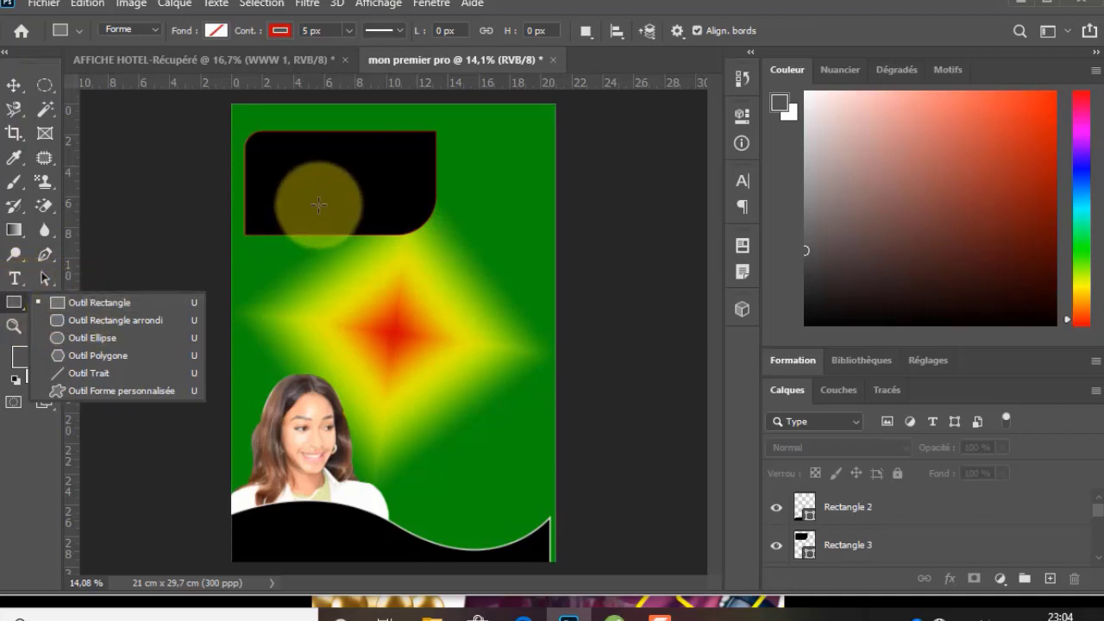
# Move the black rounded rectangle down and right, just above the gradient's red centre, and deselect it.
pyautogui.click(13, 86)
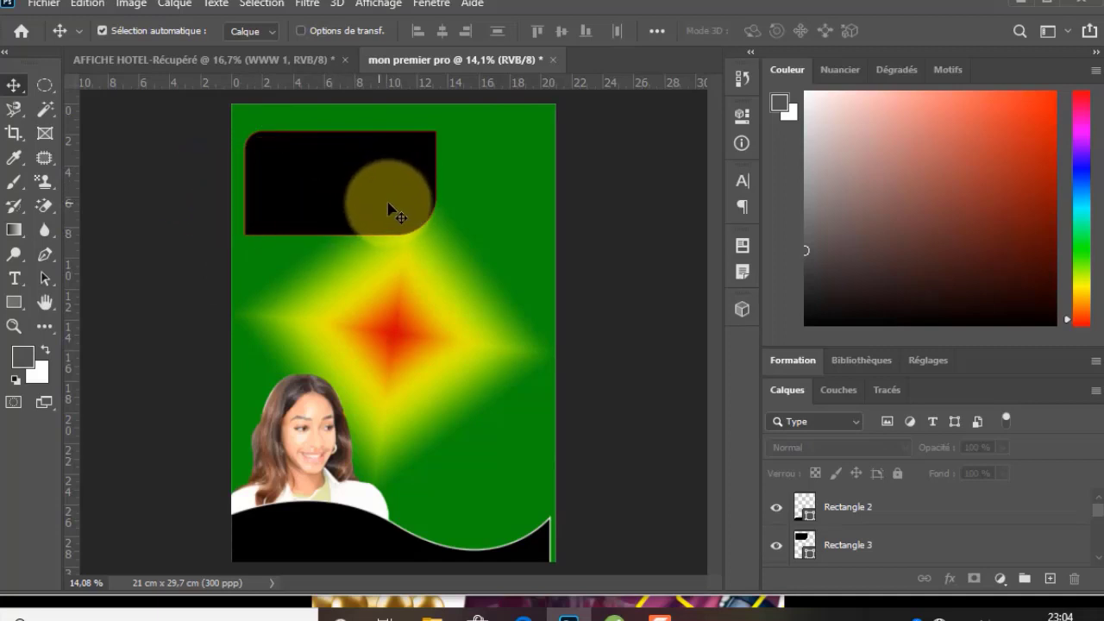
pyautogui.moveTo(390, 205); pyautogui.dragTo(427, 250)
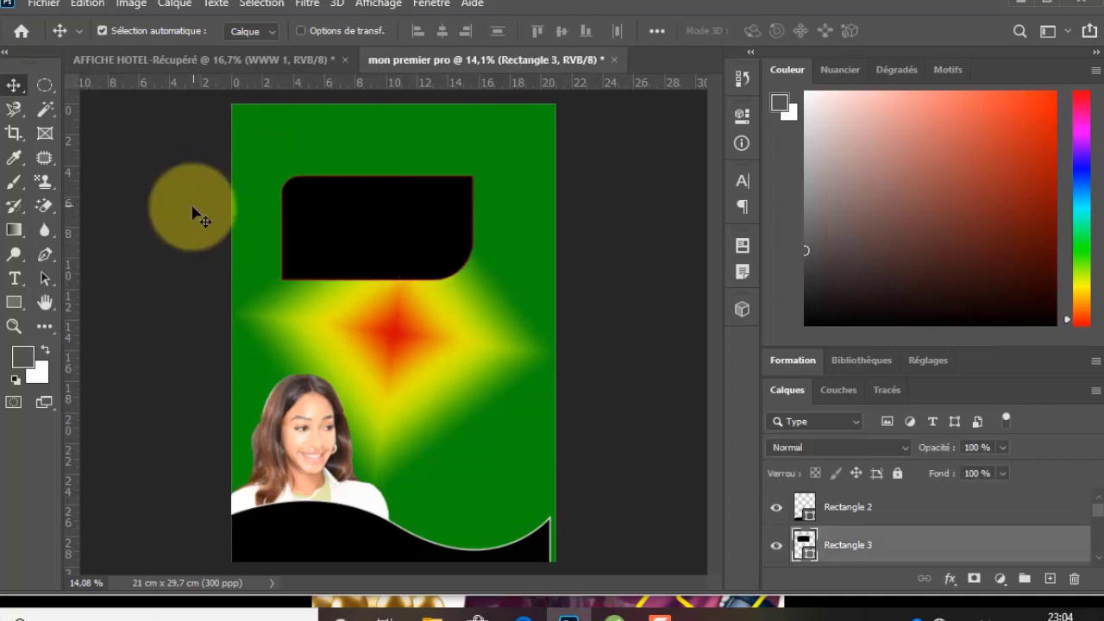
pyautogui.click(200, 219)
# Draw a circle about 1065 px in diameter below the black rectangle, over the gradient's centre.
pyautogui.click(25, 302)
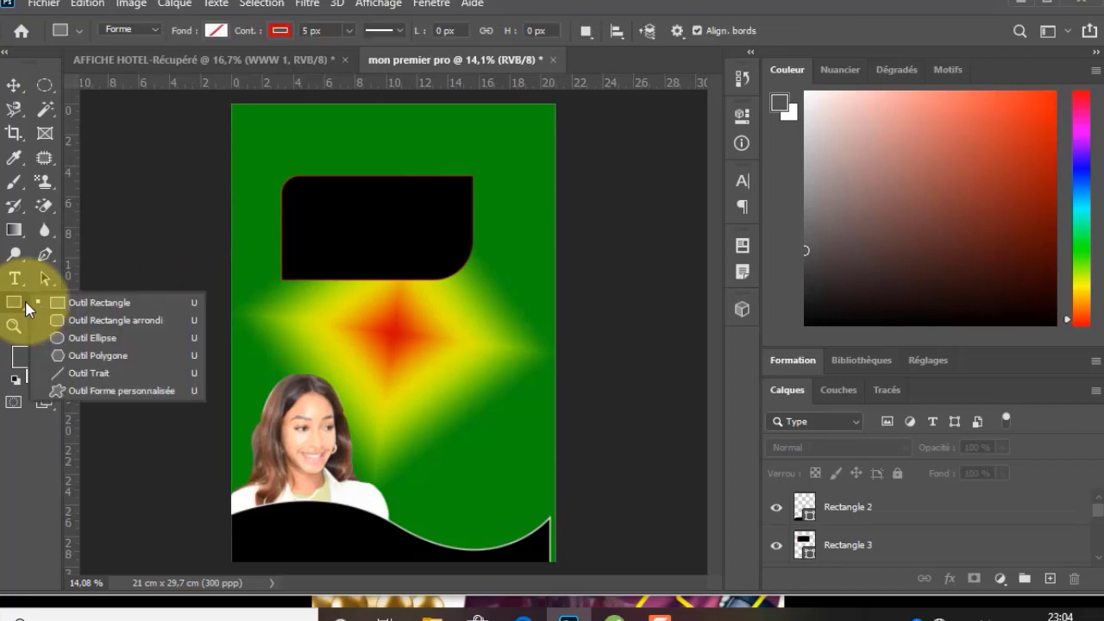
pyautogui.click(78, 338)
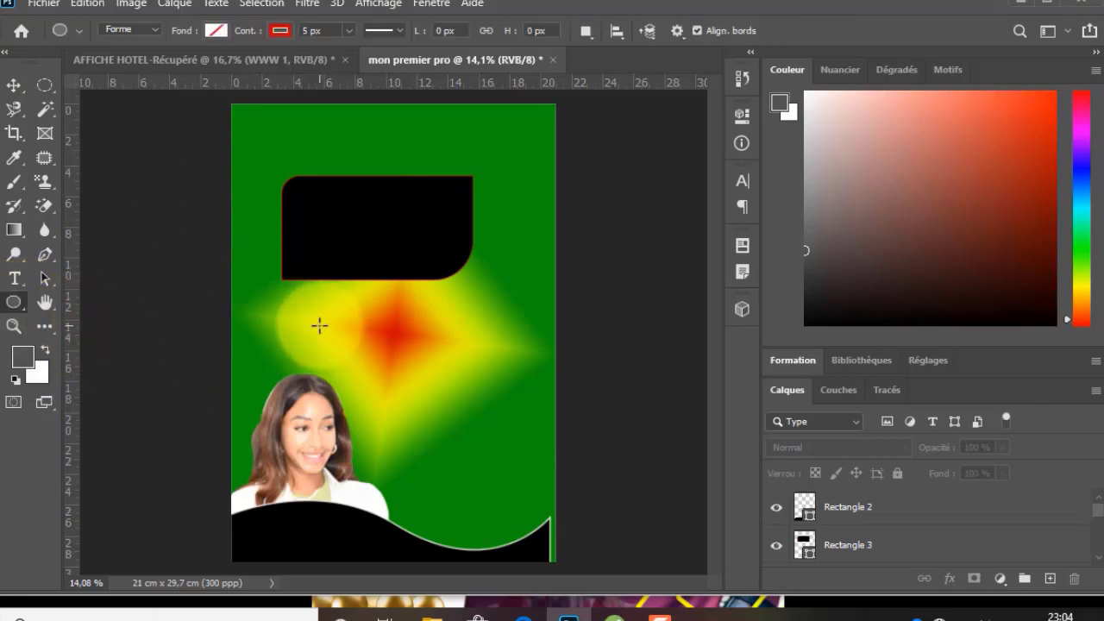
pyautogui.moveTo(322, 302); pyautogui.dragTo(552, 434)
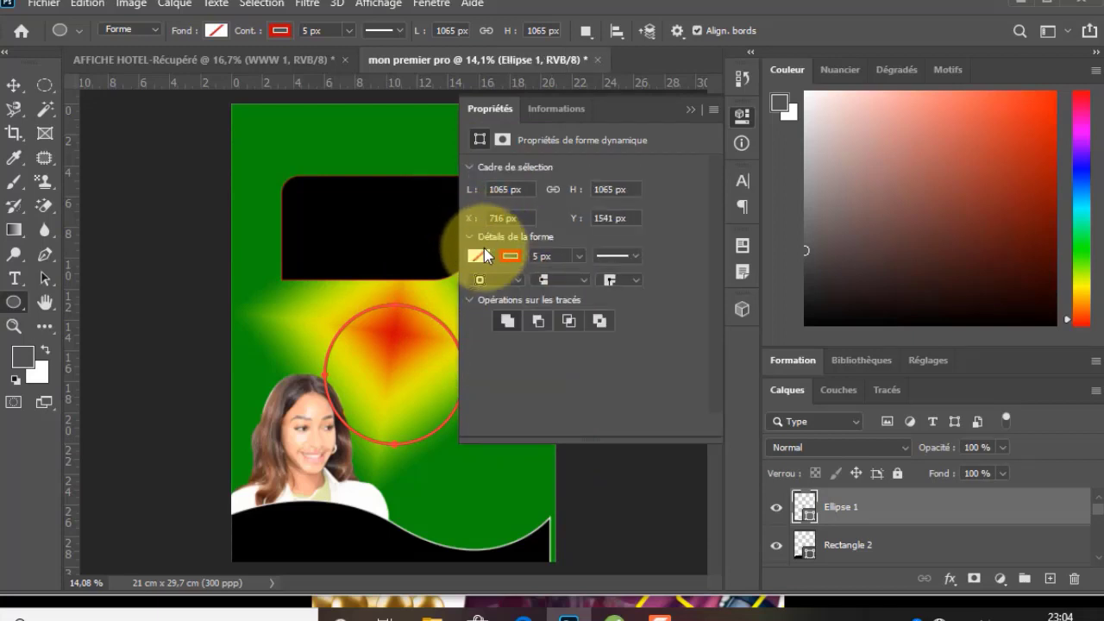
# Fill the circle with black, widen its red outline to 44 px, and close the shape properties.
pyautogui.click(479, 255)
pyautogui.click(487, 354)
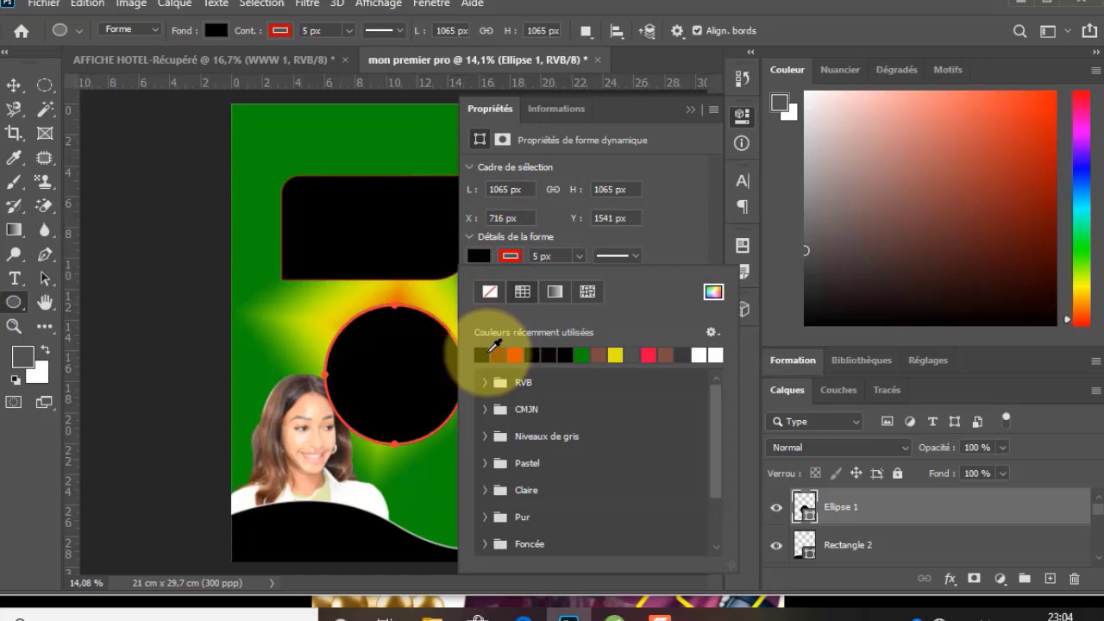
pyautogui.click(512, 256)
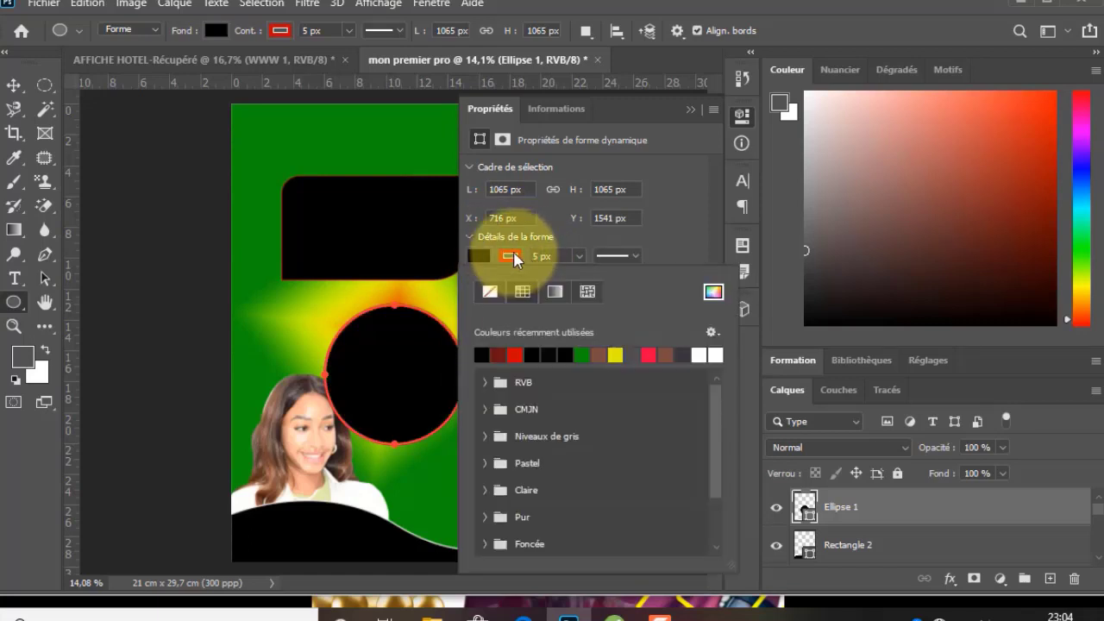
pyautogui.click(511, 256)
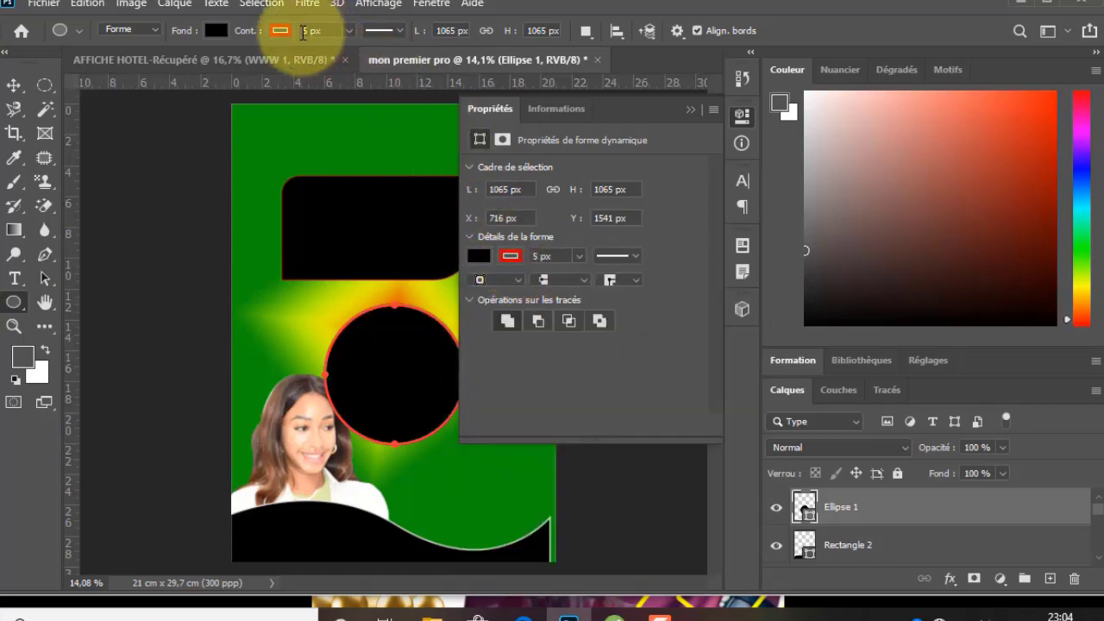
pyautogui.click(351, 31)
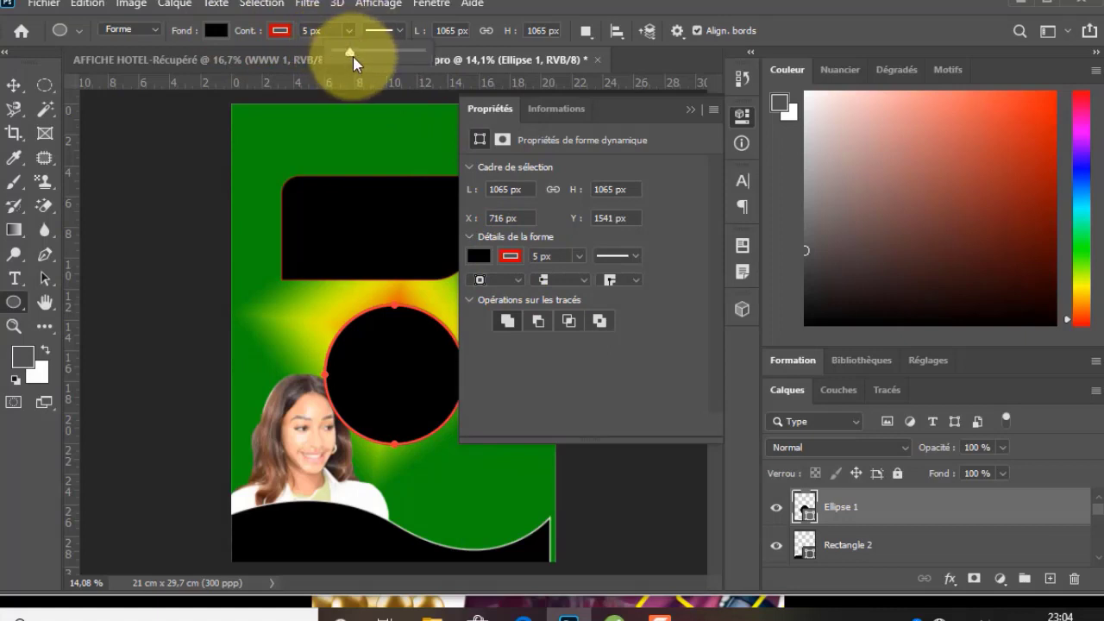
pyautogui.moveTo(245, 37)
pyautogui.mouseDown()
pyautogui.moveTo(306, 33)
pyautogui.moveTo(284, 32)
pyautogui.moveTo(262, 51)
pyautogui.moveTo(288, 41)
pyautogui.mouseUp()
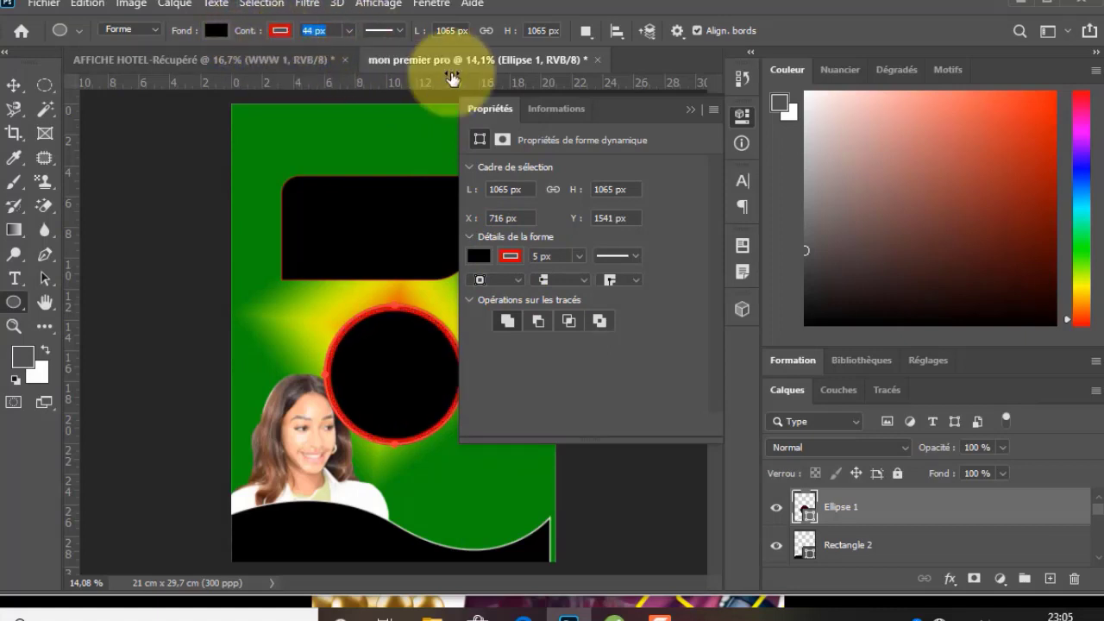
pyautogui.click(690, 110)
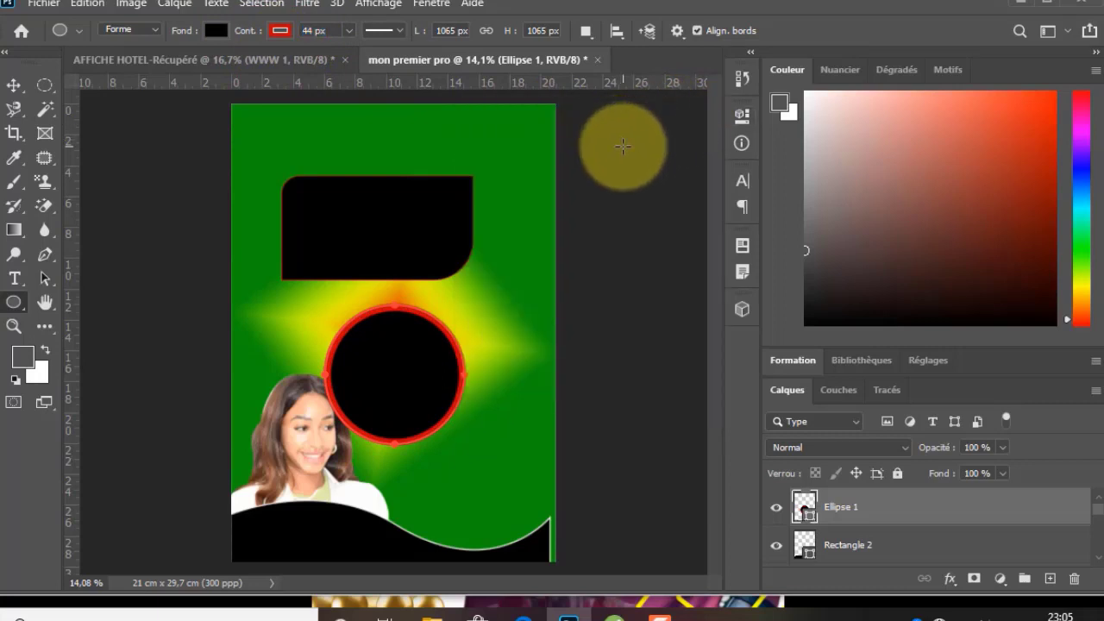
# Move the black circle up so it overlaps the black rounded rectangle, and deselect it.
pyautogui.click(15, 86)
pyautogui.moveTo(386, 353); pyautogui.dragTo(372, 242)
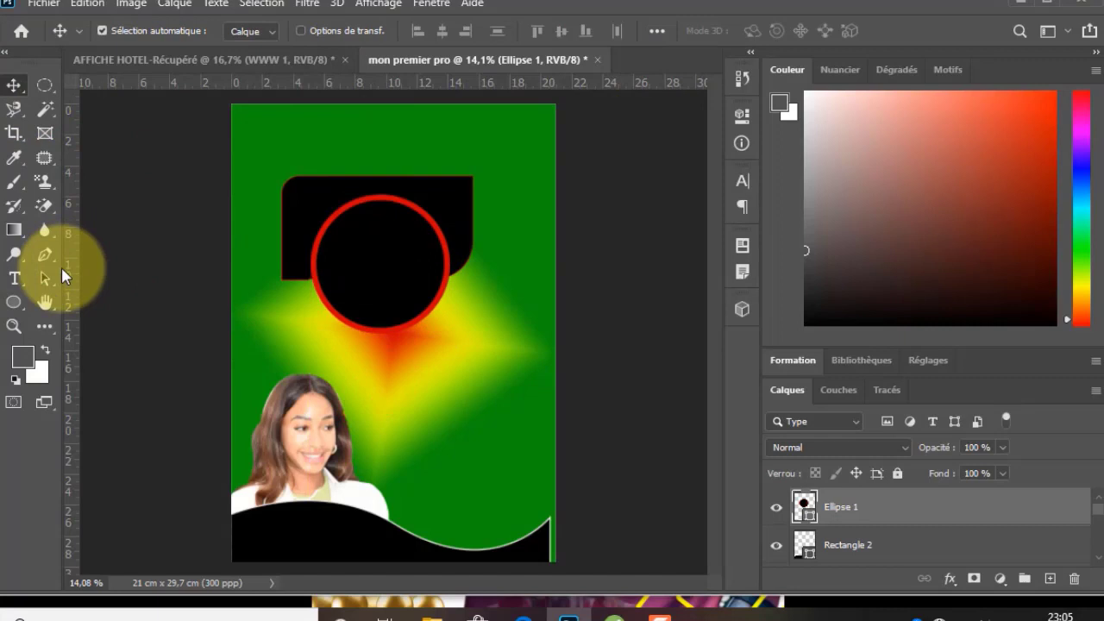
pyautogui.click(22, 307)
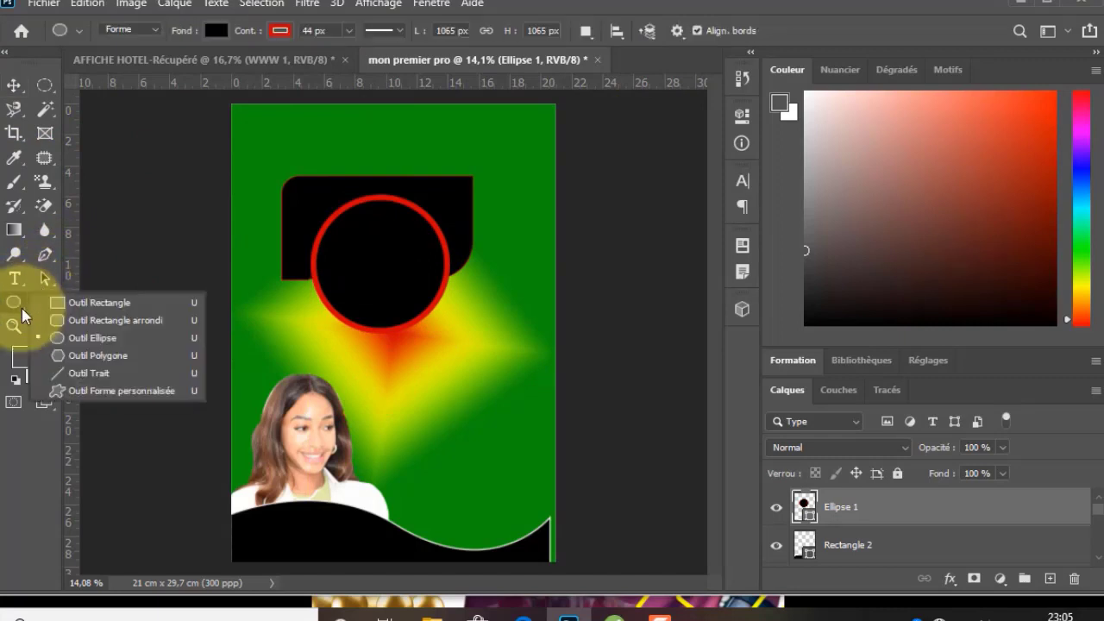
pyautogui.click(12, 304)
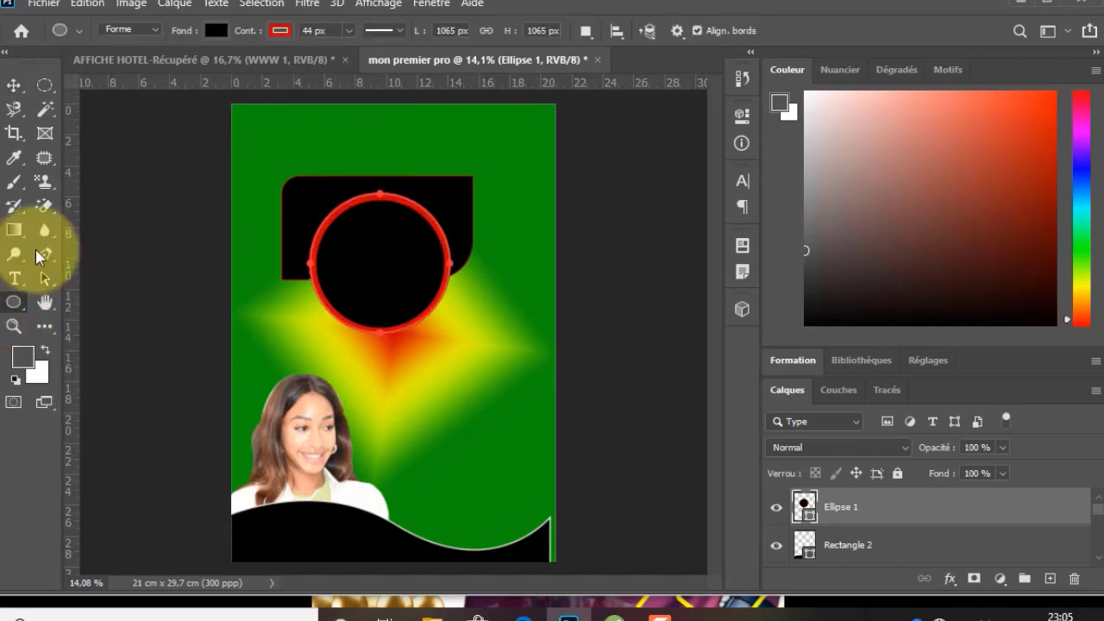
pyautogui.press('v')
pyautogui.click(145, 172)
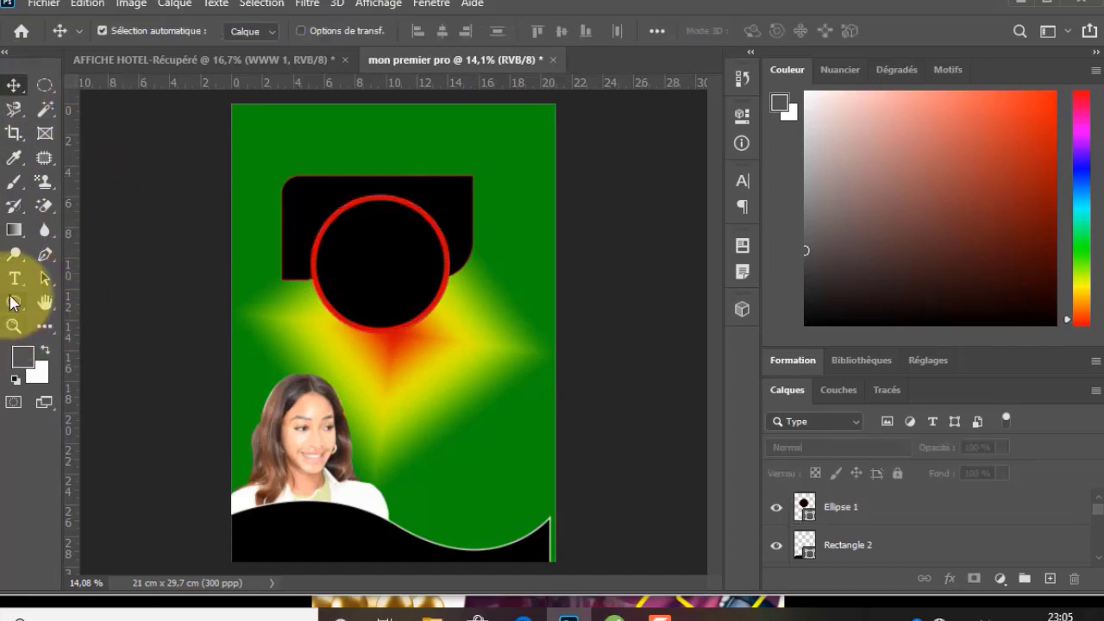
# Draw a six-sided polygon about 1663 by 1631 px over the middle of the poster.
pyautogui.click(14, 302)
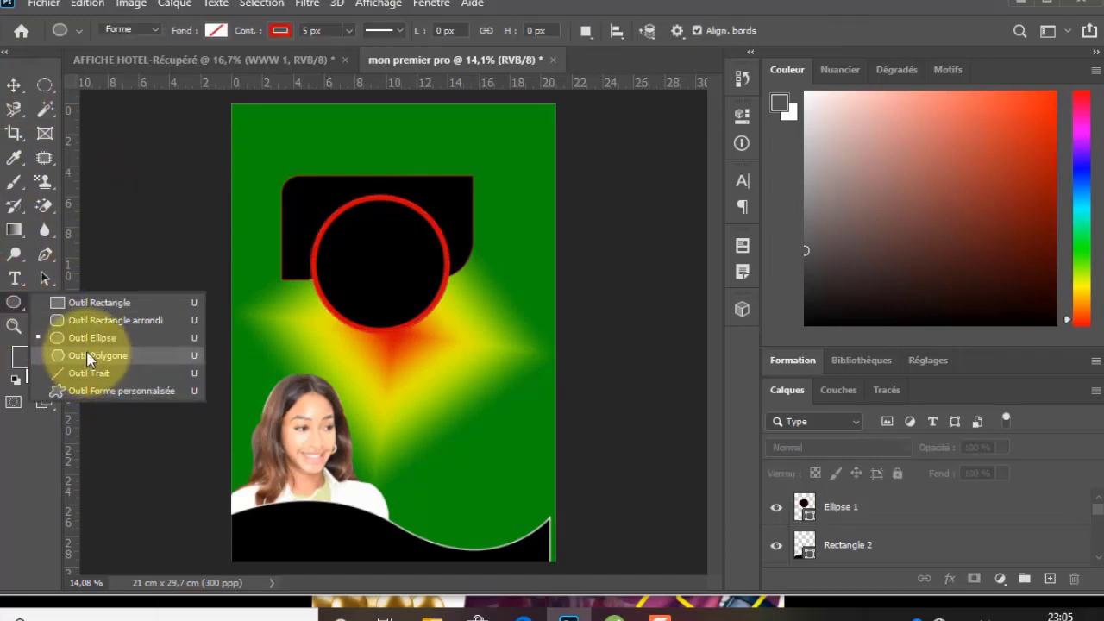
pyautogui.click(82, 354)
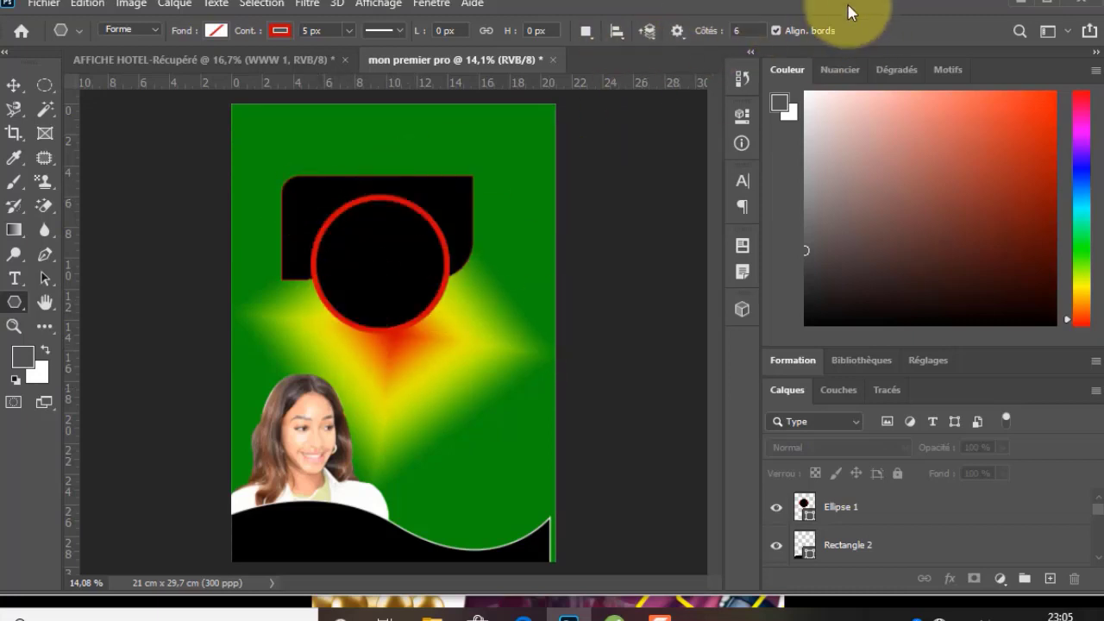
pyautogui.moveTo(513, 484); pyautogui.dragTo(450, 425)
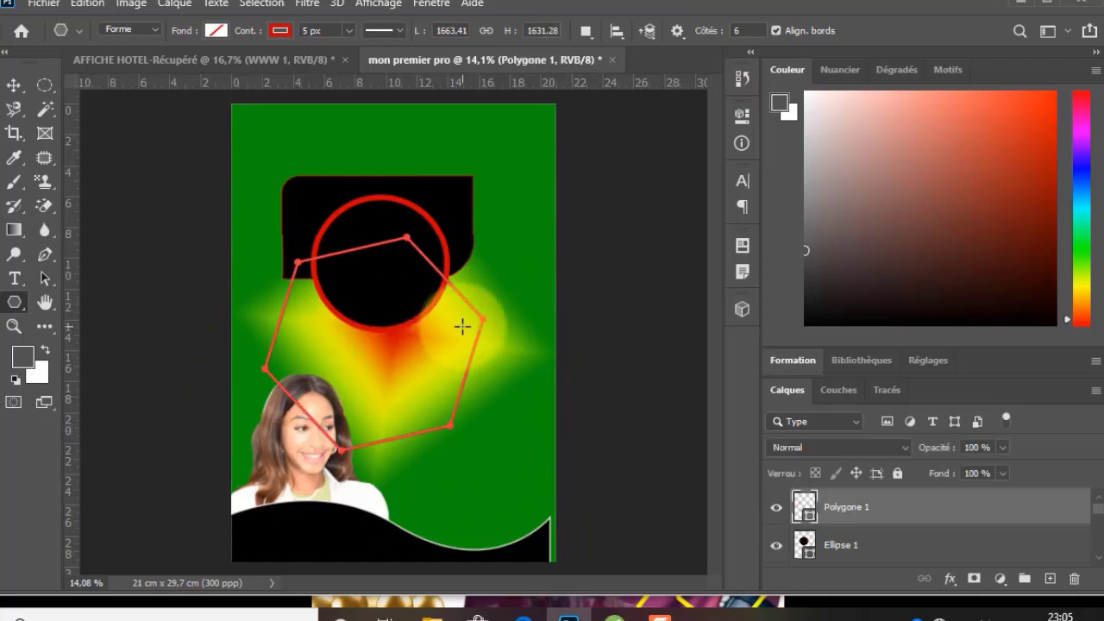
# Try a green fill on the hexagon, and fill it with red from the recently used colours.
pyautogui.click(215, 30)
pyautogui.click(198, 129)
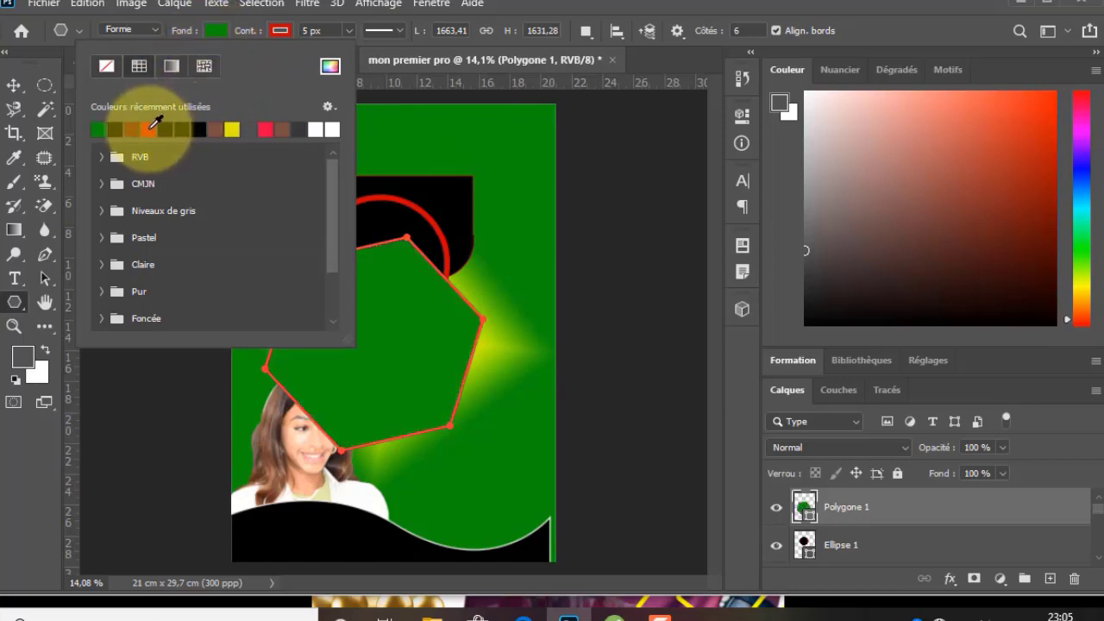
pyautogui.click(148, 129)
pyautogui.click(213, 34)
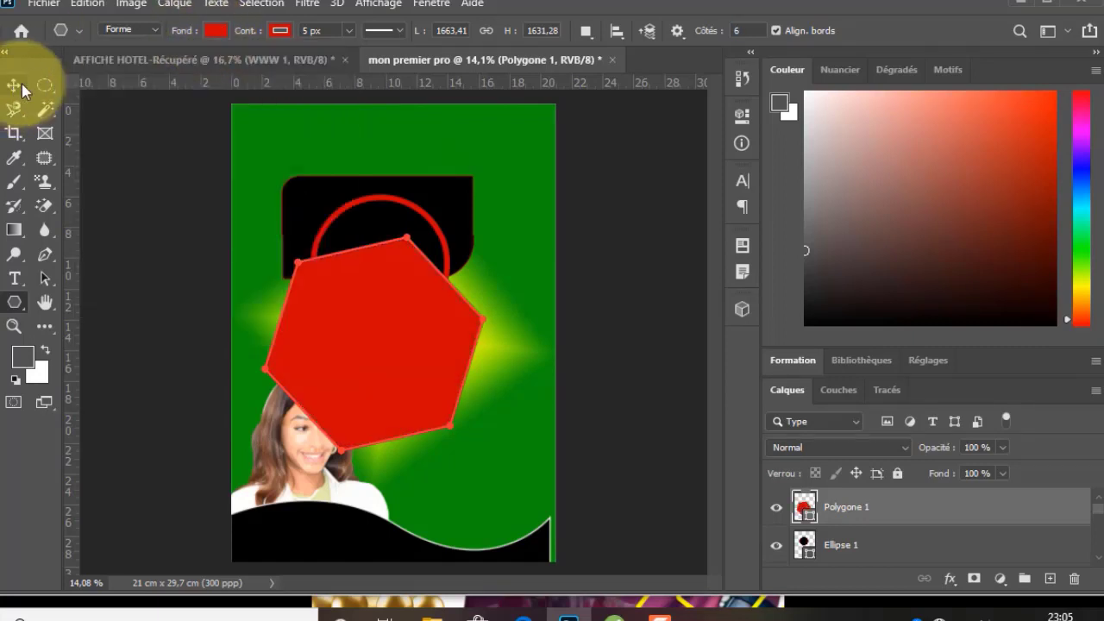
# Move the red hexagon up and left into the poster's upper-left corner.
pyautogui.click(21, 86)
pyautogui.moveTo(382, 357); pyautogui.dragTo(350, 253)
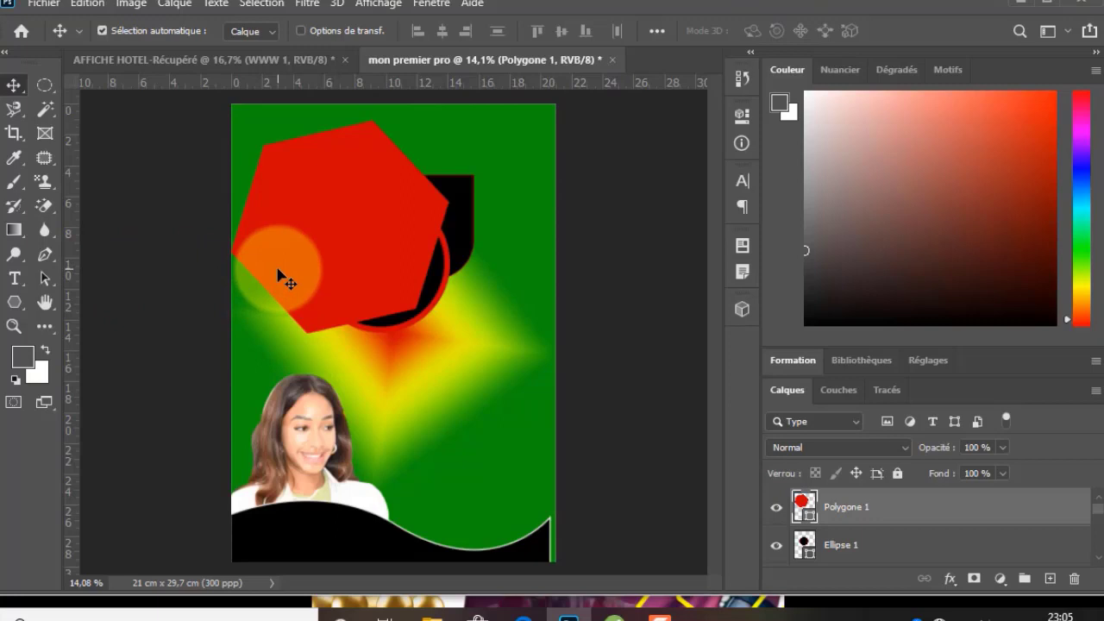
pyautogui.moveTo(316, 264); pyautogui.dragTo(320, 244)
# Set the polygon to 7 sides with rounded corners and the star option, and draw a star about 1347 by 1329 px over the gradient.
pyautogui.click(13, 302)
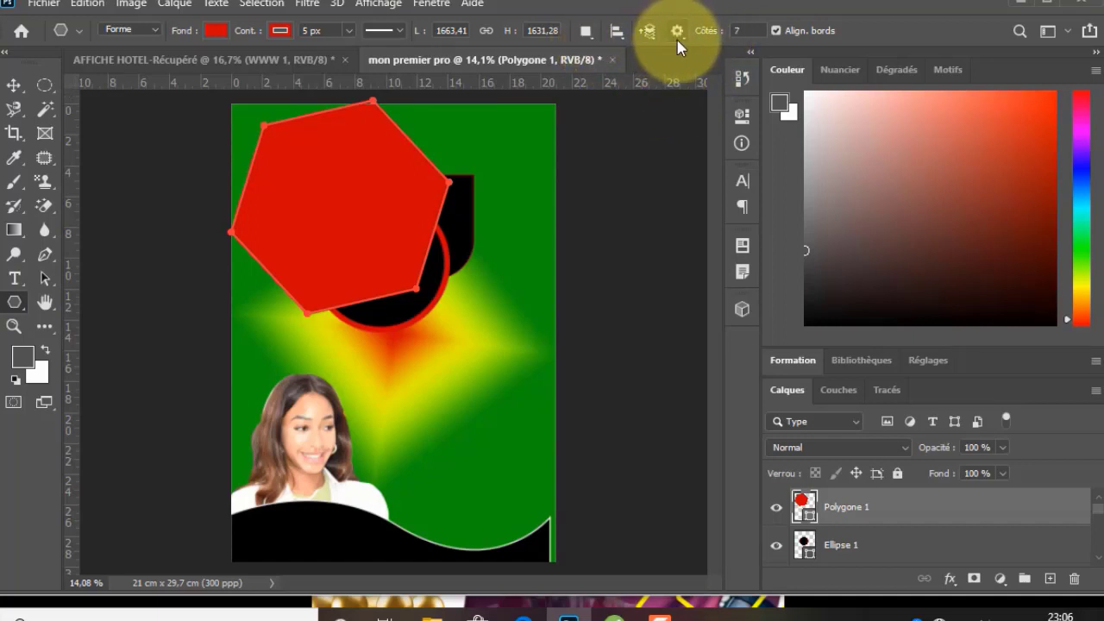
pyautogui.click(677, 35)
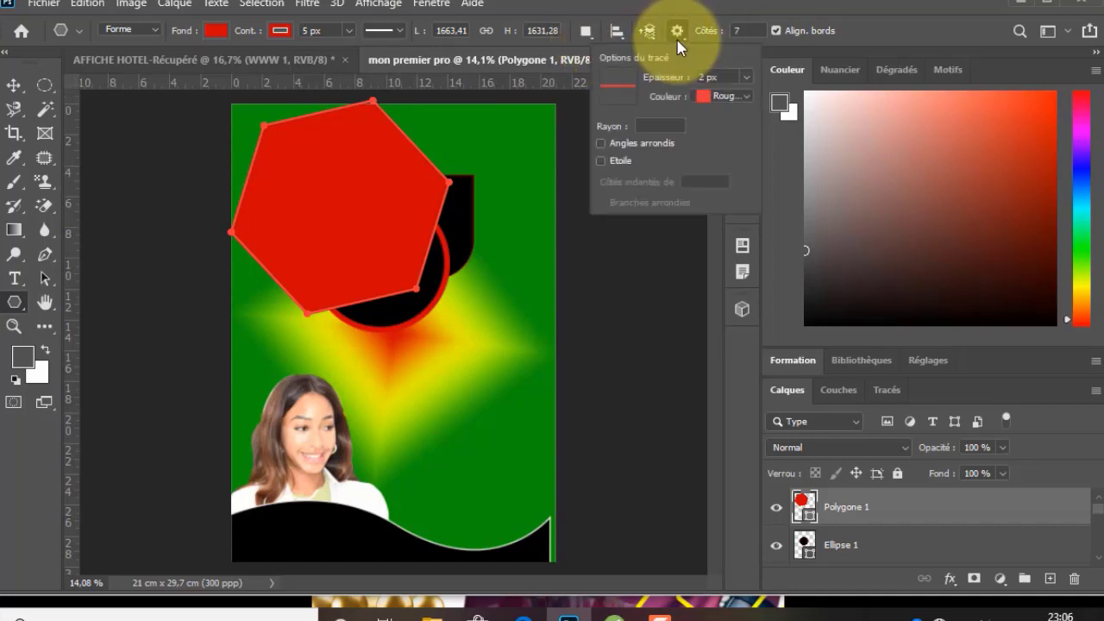
pyautogui.click(601, 143)
pyautogui.click(602, 163)
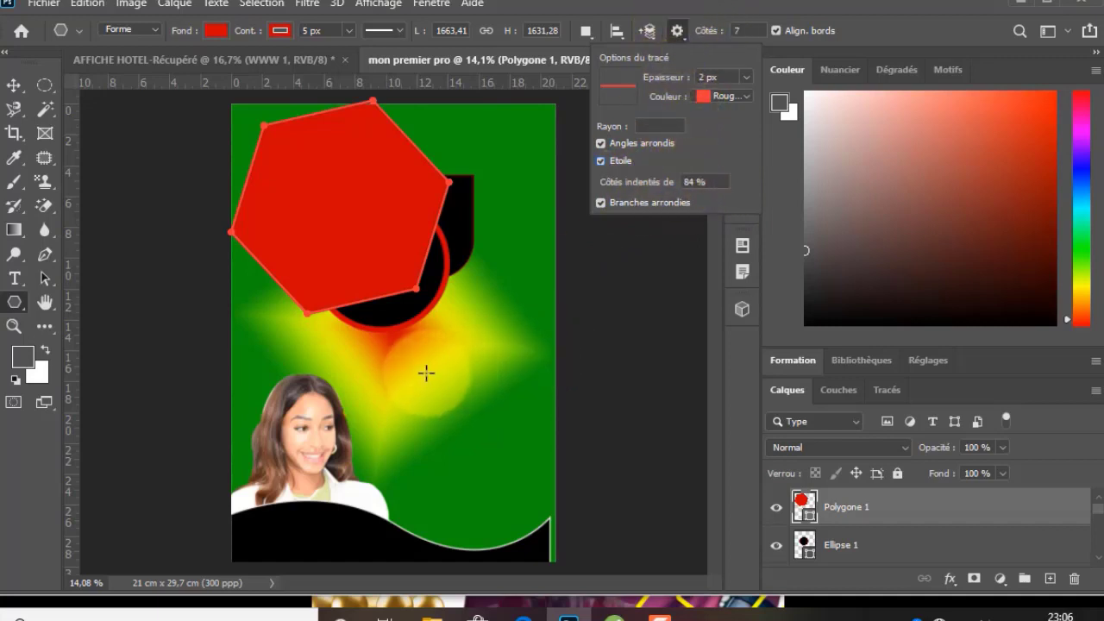
pyautogui.moveTo(413, 372); pyautogui.dragTo(488, 389)
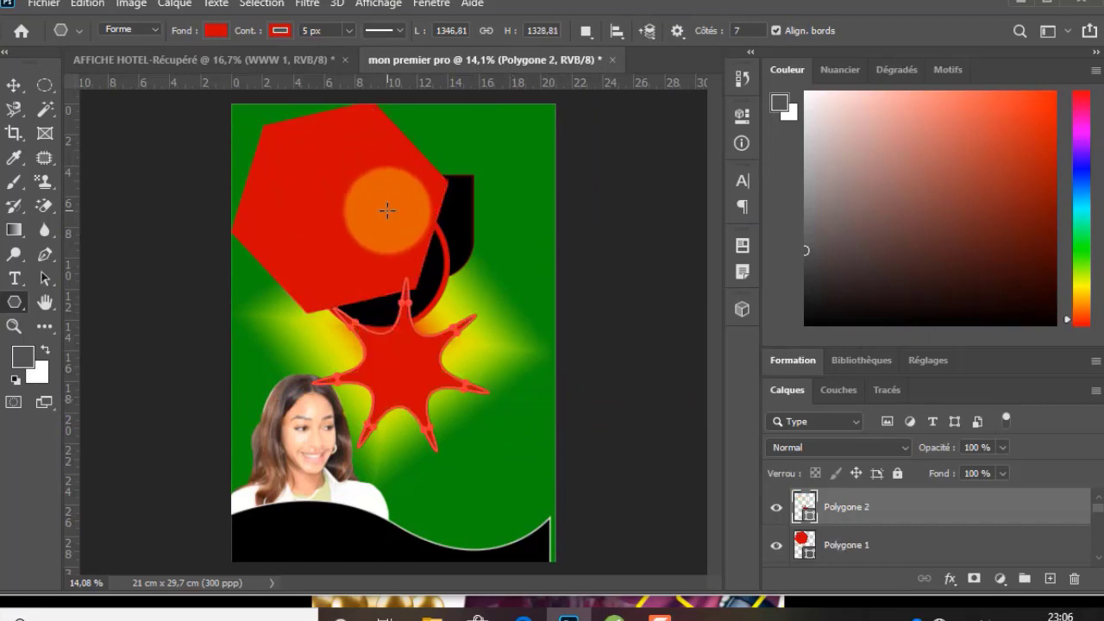
# Fill the seven-pointed star with black and move it up and right to the poster's right edge.
pyautogui.click(216, 31)
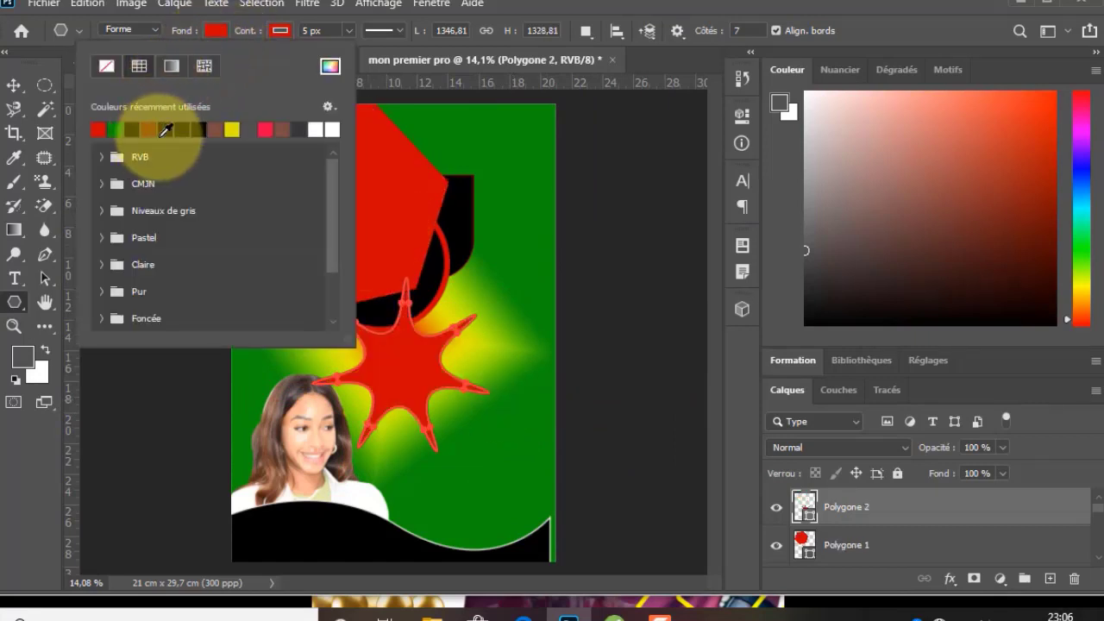
pyautogui.click(183, 128)
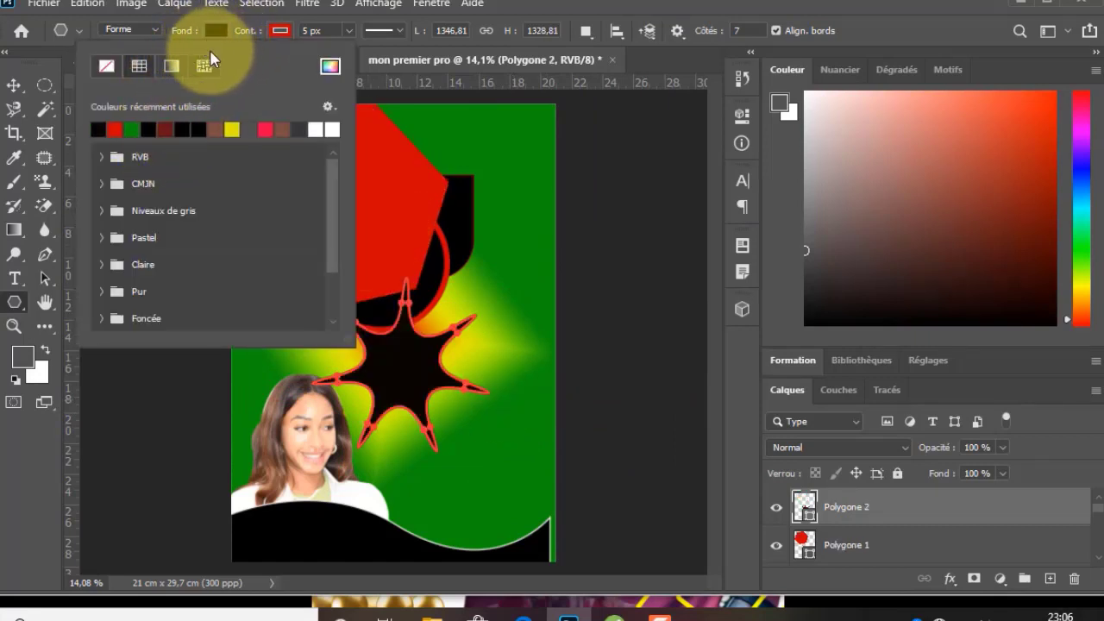
pyautogui.click(14, 84)
pyautogui.moveTo(436, 326); pyautogui.dragTo(507, 287)
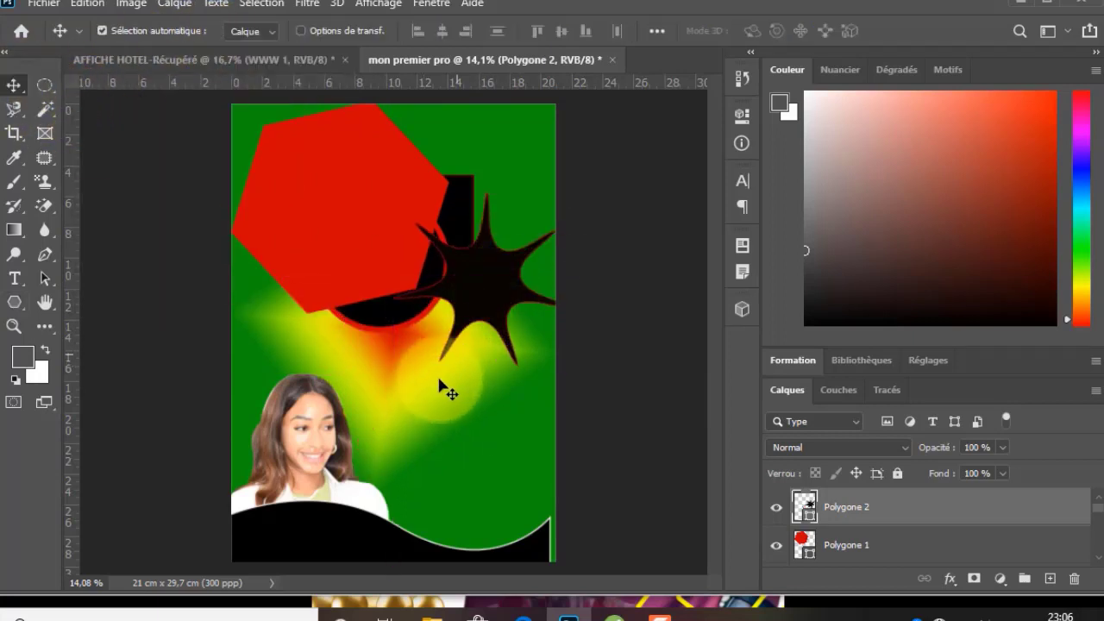
# Set the polygon to 3 sides and draw a three-pointed star about 1440 by 1522 px over the woman's photo.
pyautogui.click(382, 387)
pyautogui.click(15, 304)
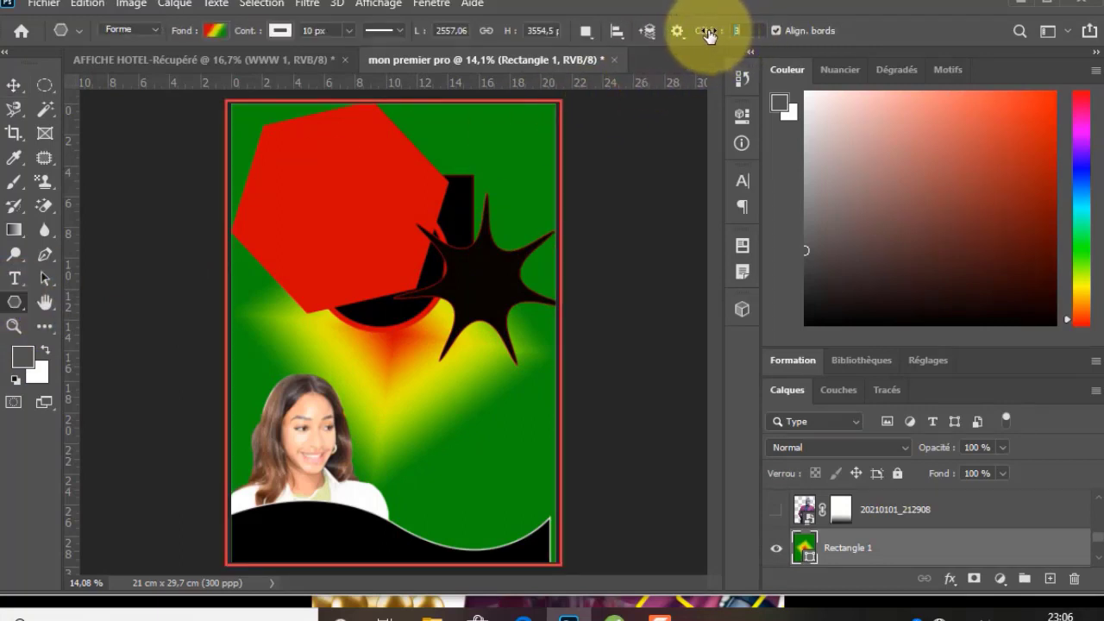
pyautogui.moveTo(324, 360); pyautogui.dragTo(414, 471)
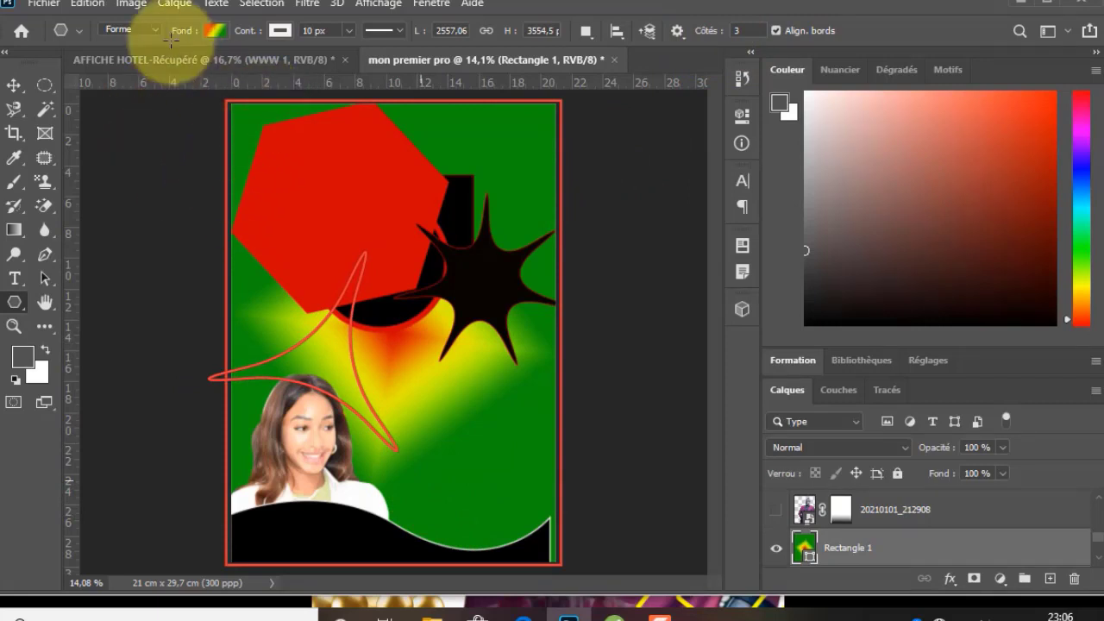
# Replace the three-pointed star's gradient fill with solid black.
pyautogui.click(212, 34)
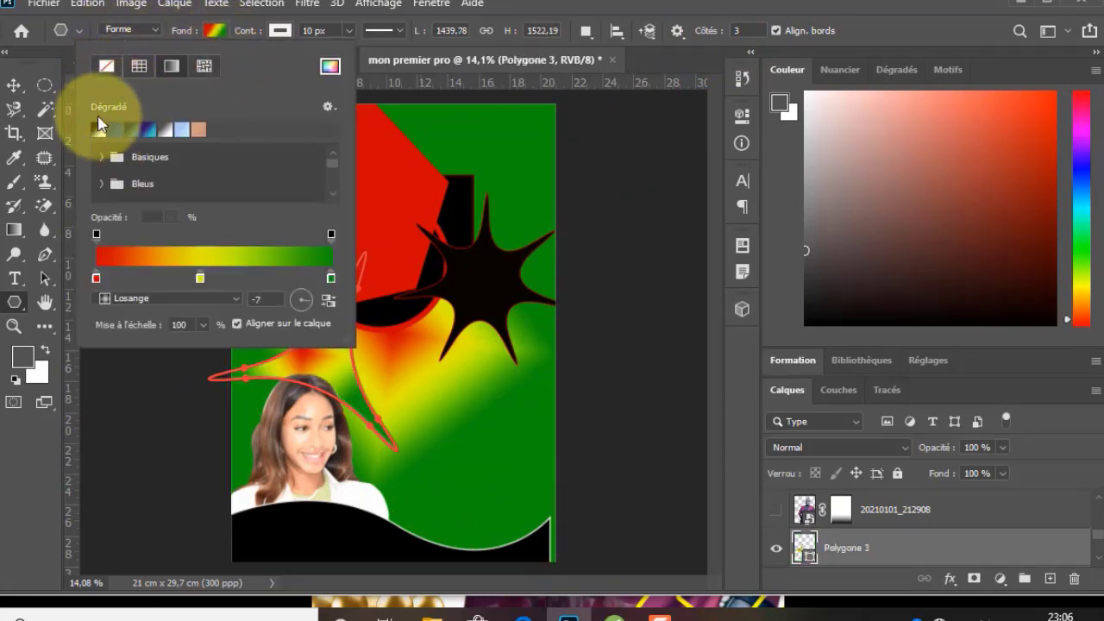
pyautogui.click(107, 66)
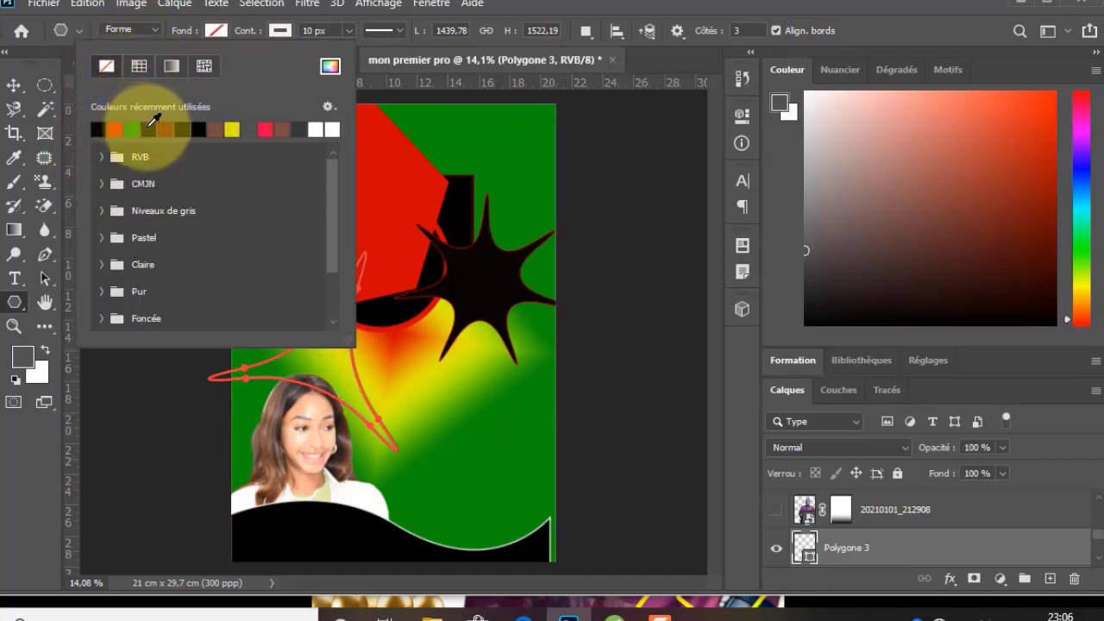
pyautogui.click(198, 129)
pyautogui.click(212, 33)
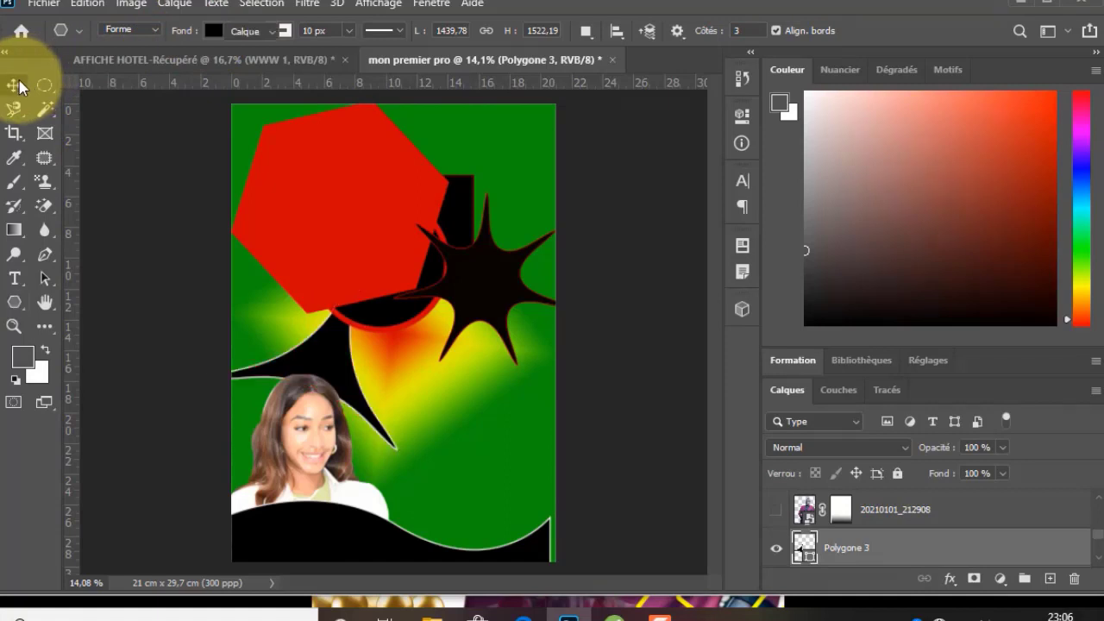
# Bring the three-pointed star's layer to the top of the stack and move the star up over the red hexagon.
pyautogui.click(14, 85)
pyautogui.moveTo(310, 363); pyautogui.dragTo(332, 289)
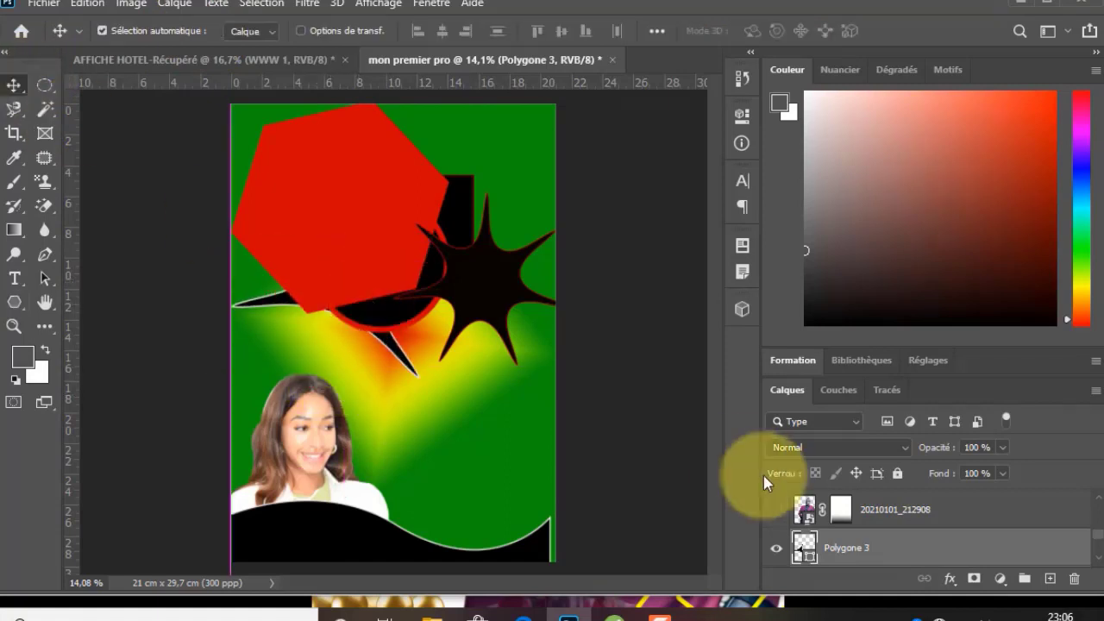
pyautogui.moveTo(828, 548); pyautogui.dragTo(897, 501)
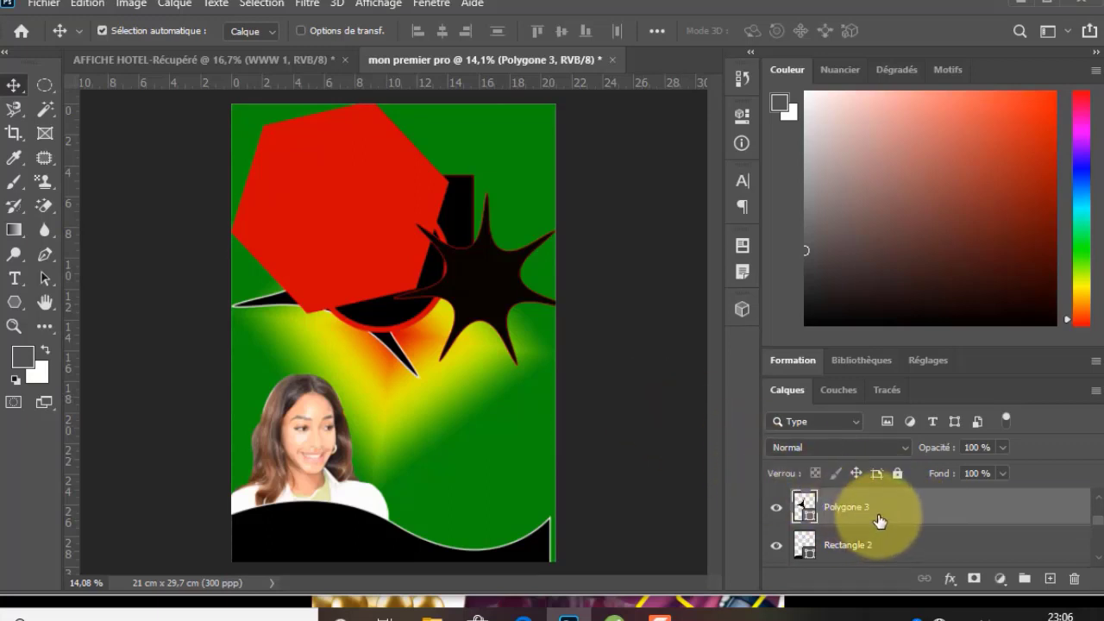
pyautogui.moveTo(879, 520)
pyautogui.mouseDown()
pyautogui.moveTo(876, 477)
pyautogui.moveTo(892, 505)
pyautogui.moveTo(877, 510)
pyautogui.mouseUp()
pyautogui.moveTo(361, 224); pyautogui.dragTo(345, 185)
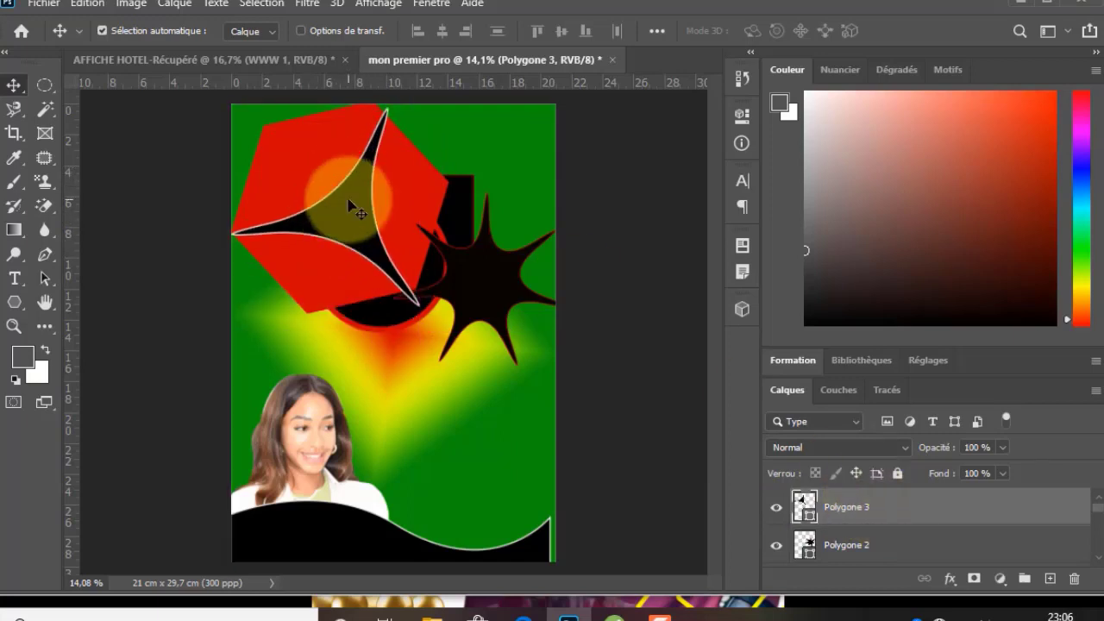
# Turn off the polygon's star and rounded corner options and draw a triangle about 1282 by 1154 px beside the woman's photo.
pyautogui.click(15, 304)
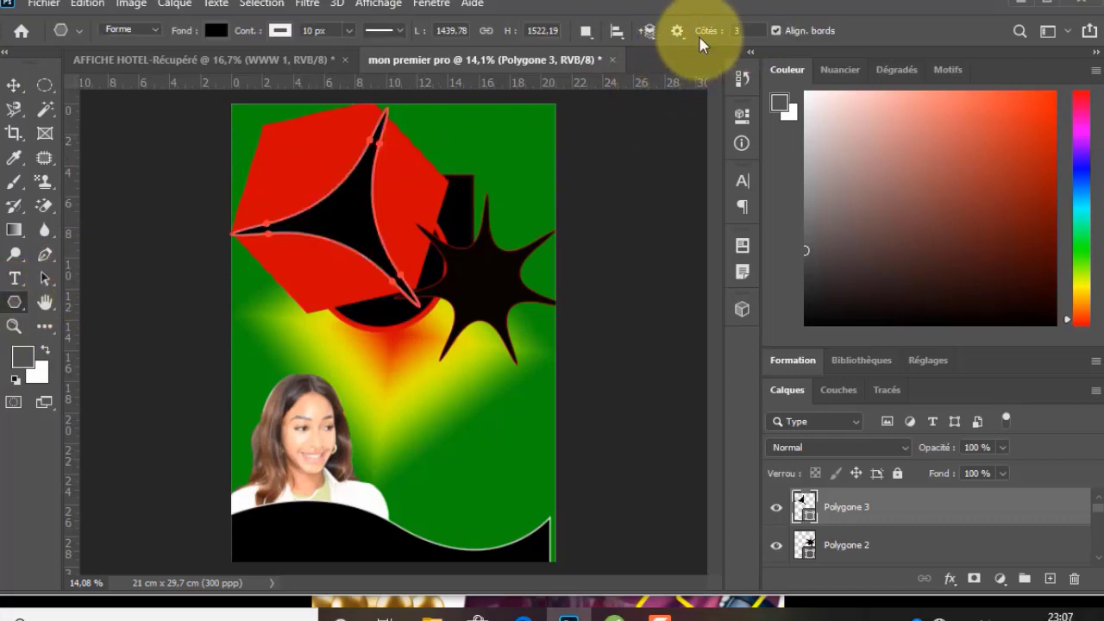
pyautogui.click(677, 31)
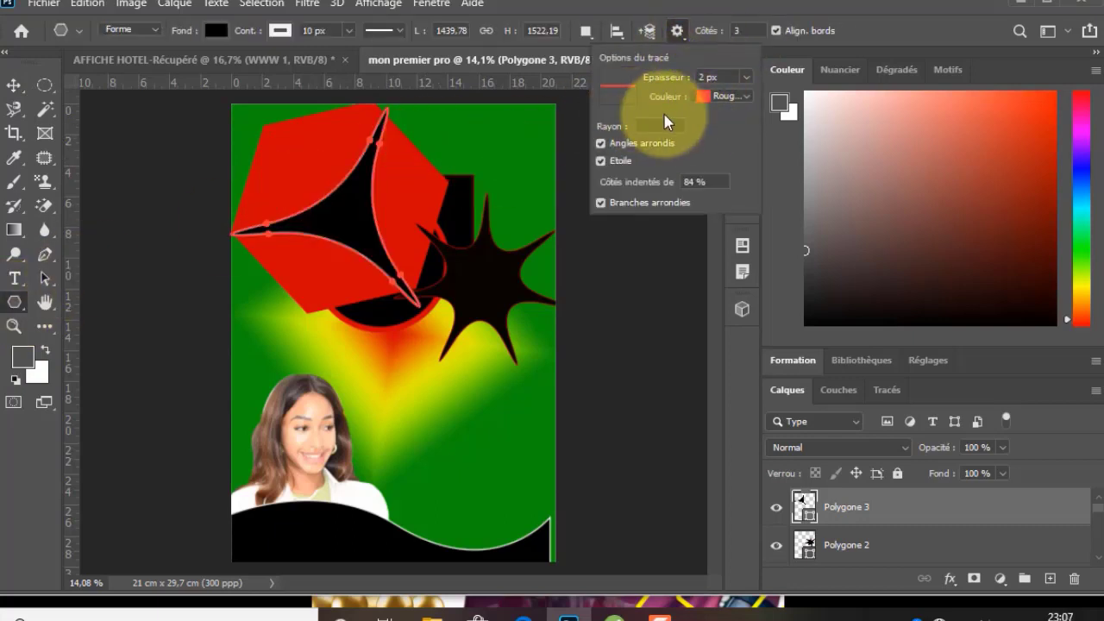
pyautogui.click(601, 162)
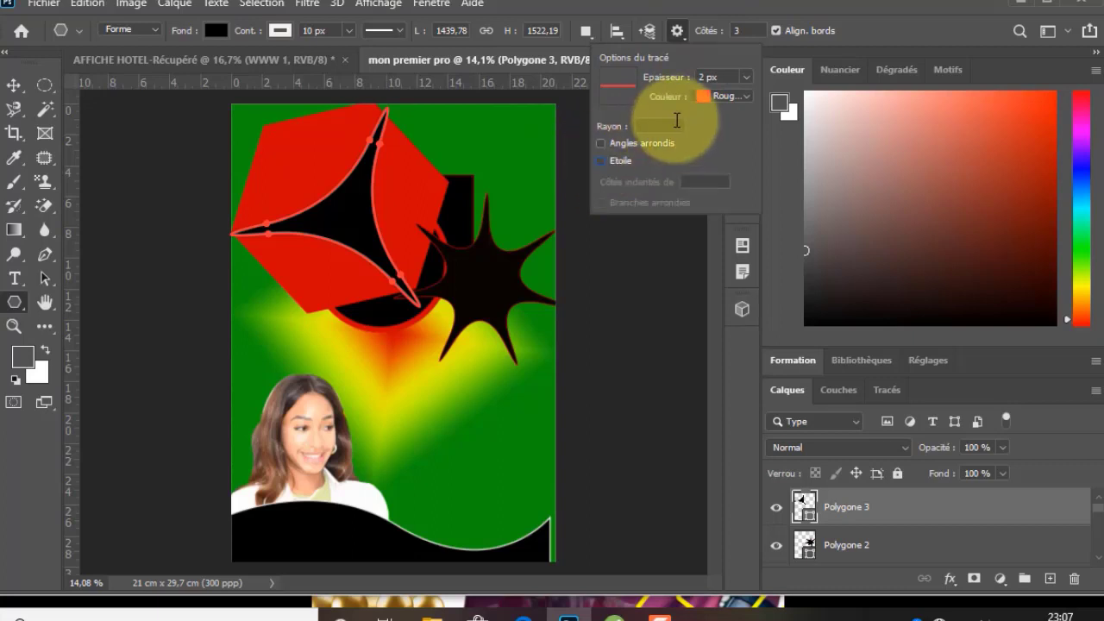
pyautogui.moveTo(370, 380); pyautogui.dragTo(473, 431)
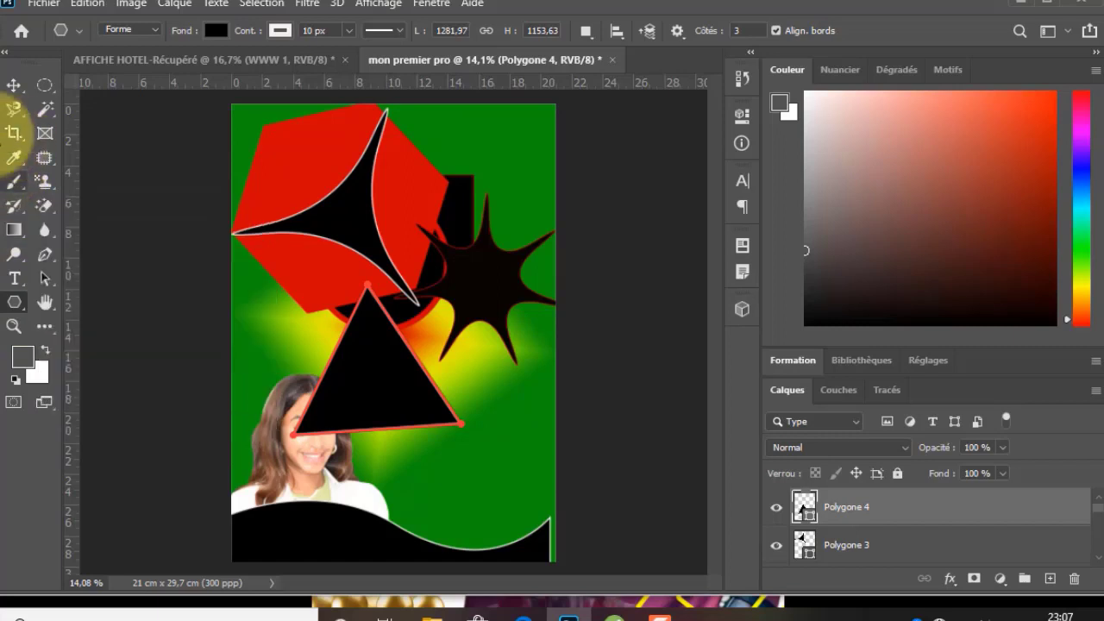
# Move the black triangle up over the red hexagon and deselect it.
pyautogui.click(14, 85)
pyautogui.moveTo(404, 380); pyautogui.dragTo(409, 209)
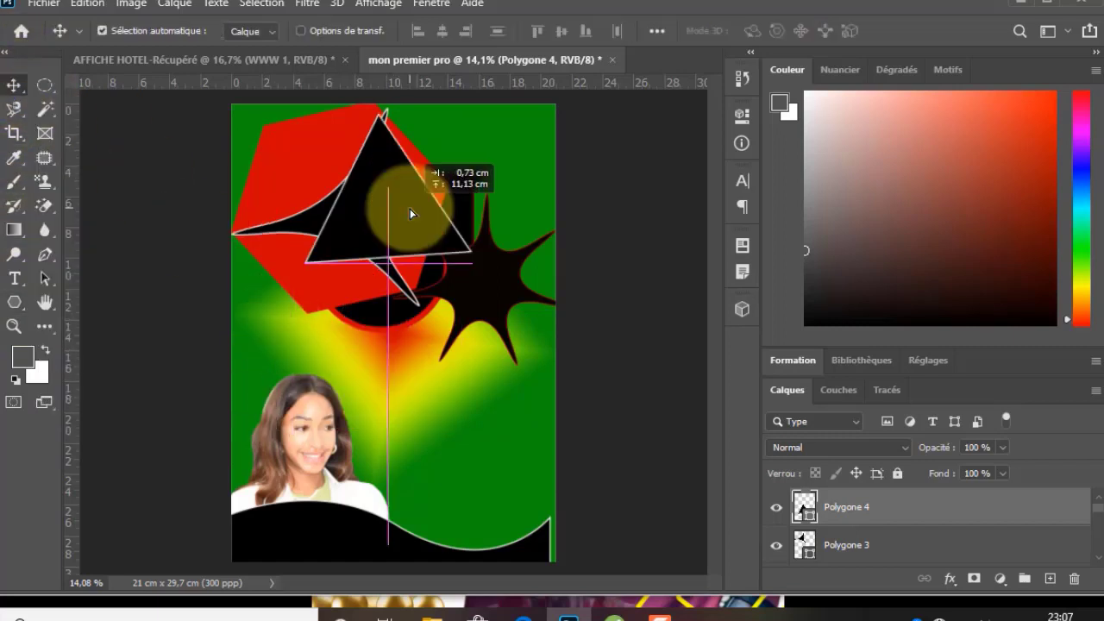
pyautogui.click(67, 305)
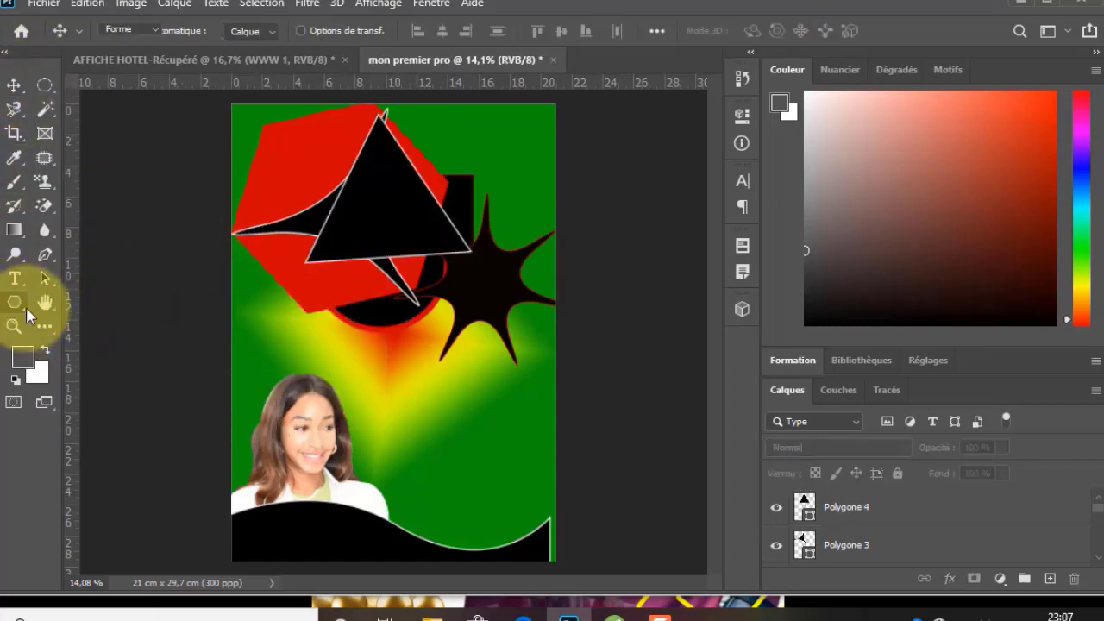
# With the Line tool, draw a 7 px thick horizontal line about 1155 px long above the woman's head, and deselect it.
pyautogui.rightClick(26, 309)
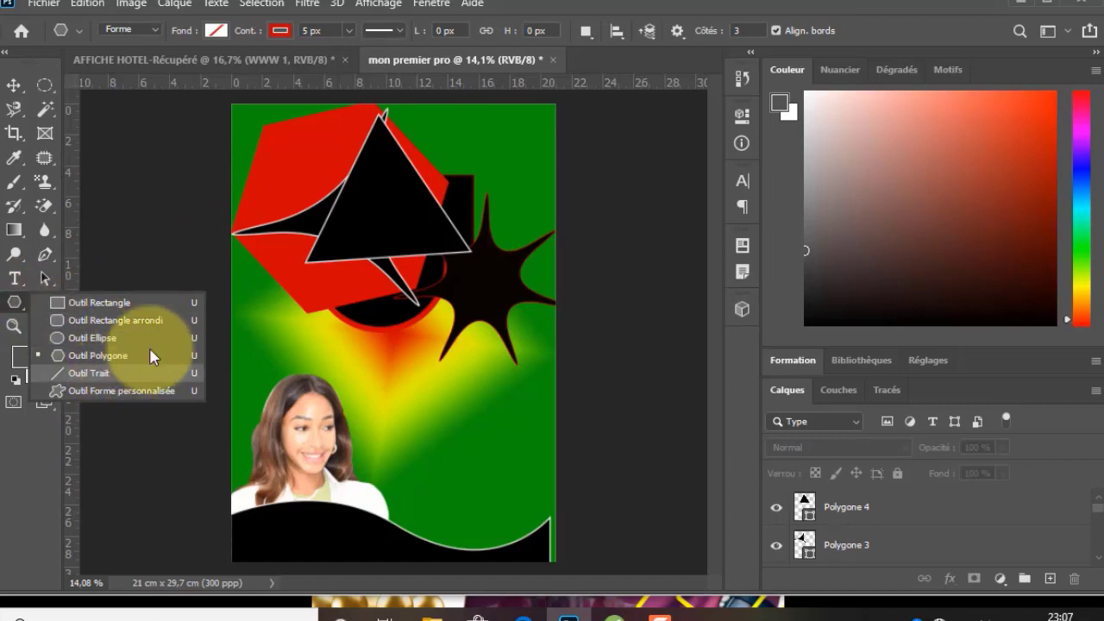
pyautogui.click(153, 372)
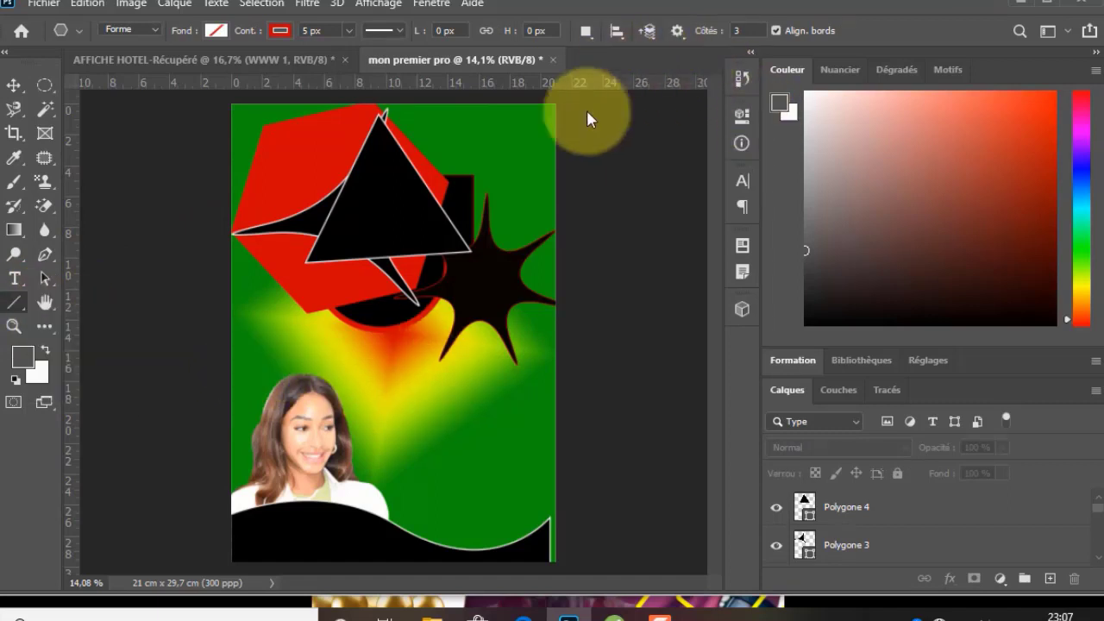
pyautogui.click(14, 301)
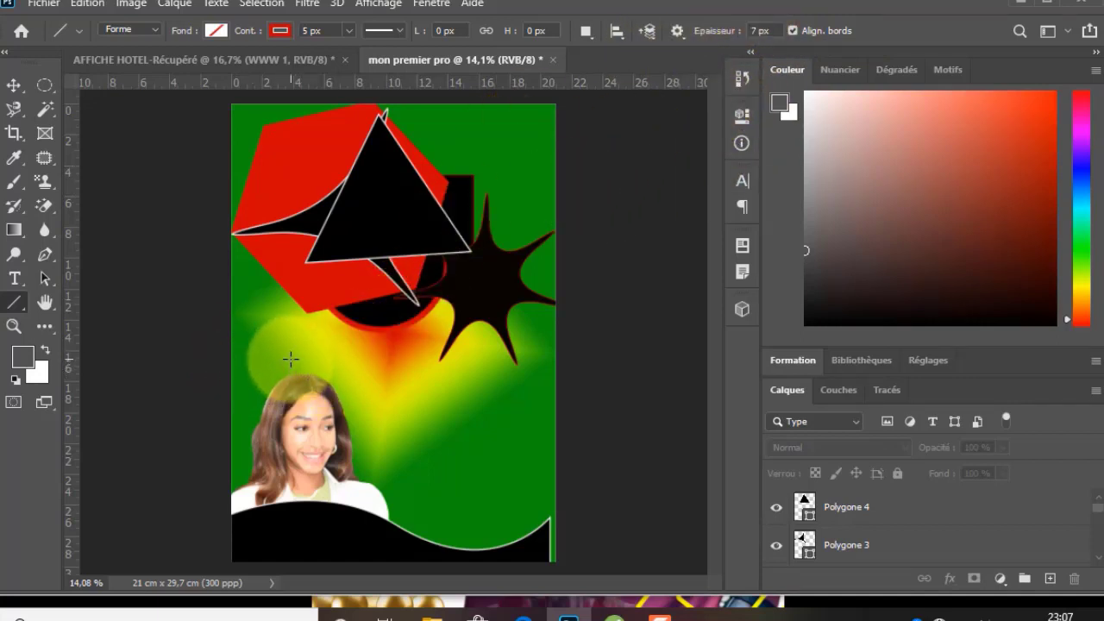
pyautogui.moveTo(245, 351); pyautogui.dragTo(396, 351)
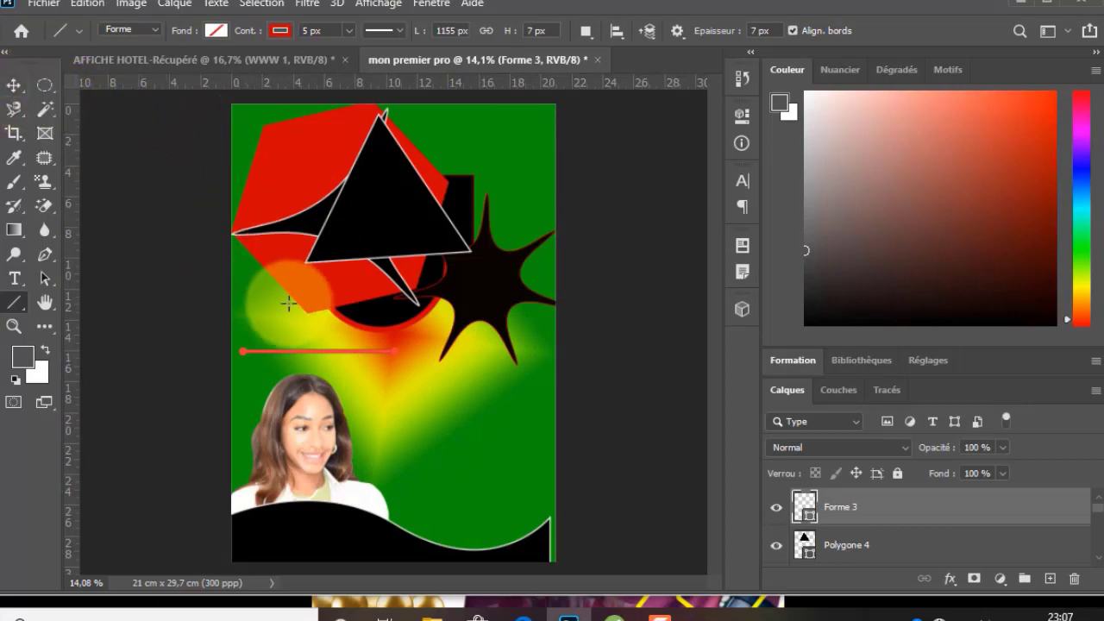
pyautogui.click(13, 87)
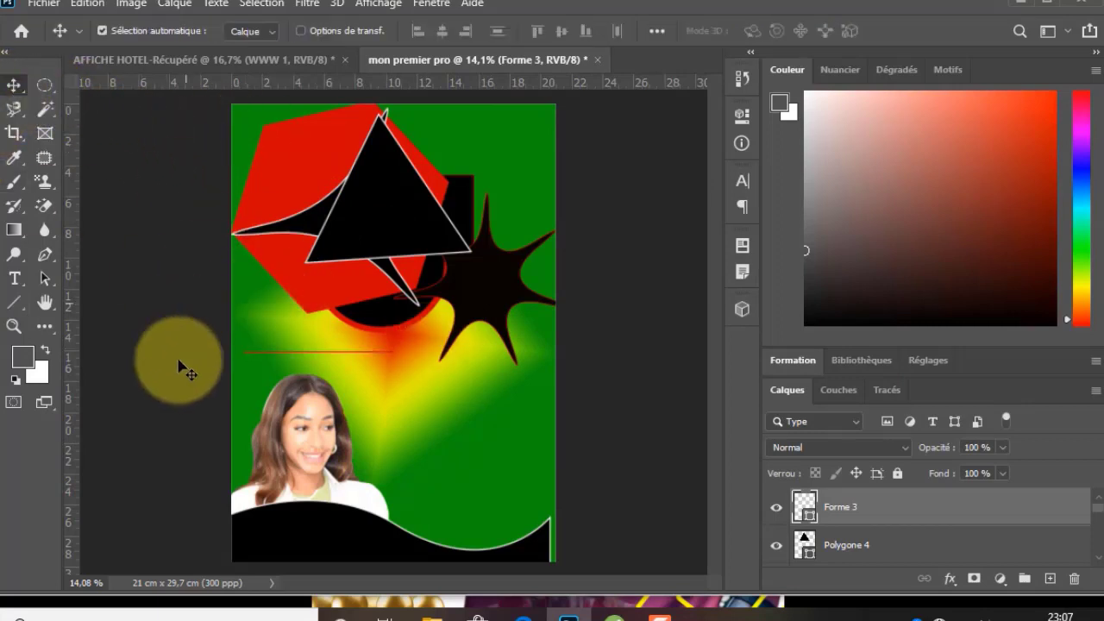
pyautogui.click(405, 431)
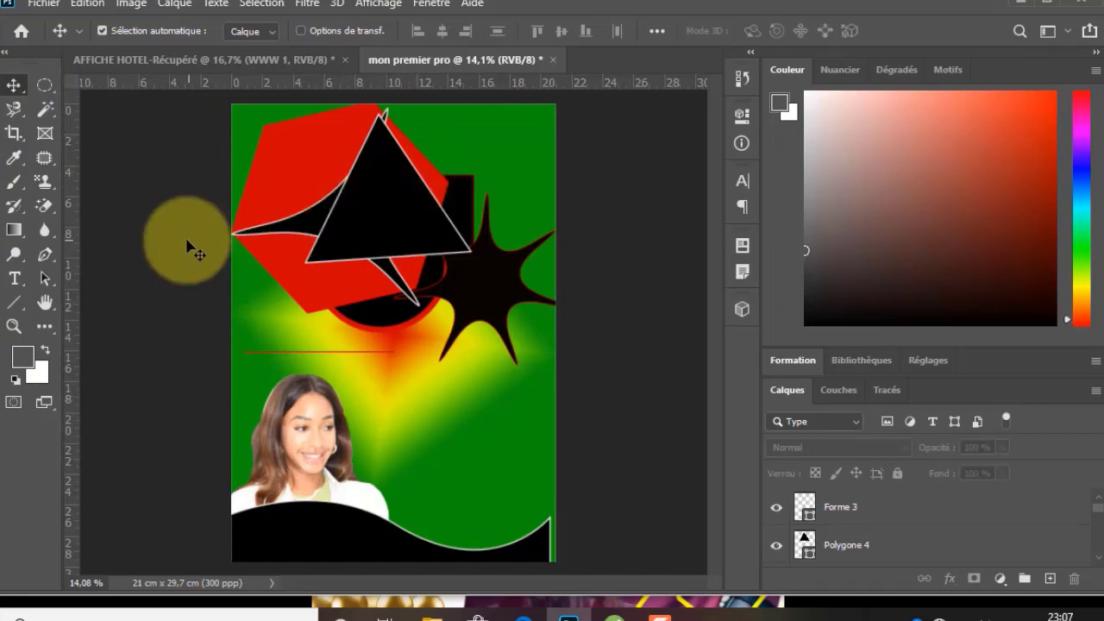
# Set the line thickness to 21 px with a start arrowhead and draw a horizontal arrow about 1438 px long beside the woman.
pyautogui.click(14, 302)
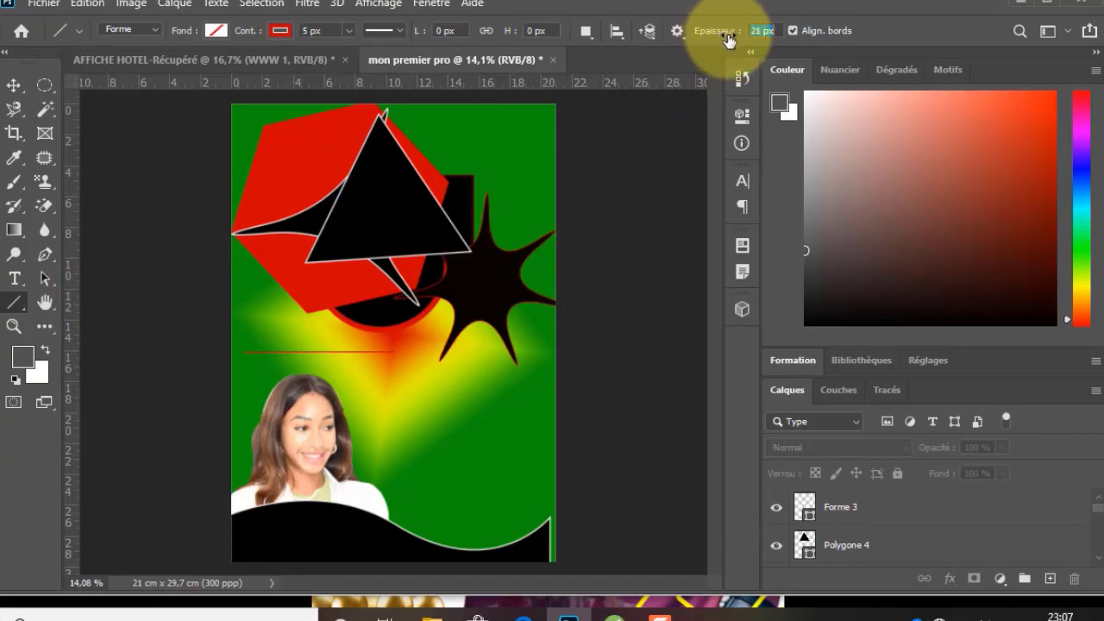
pyautogui.click(677, 32)
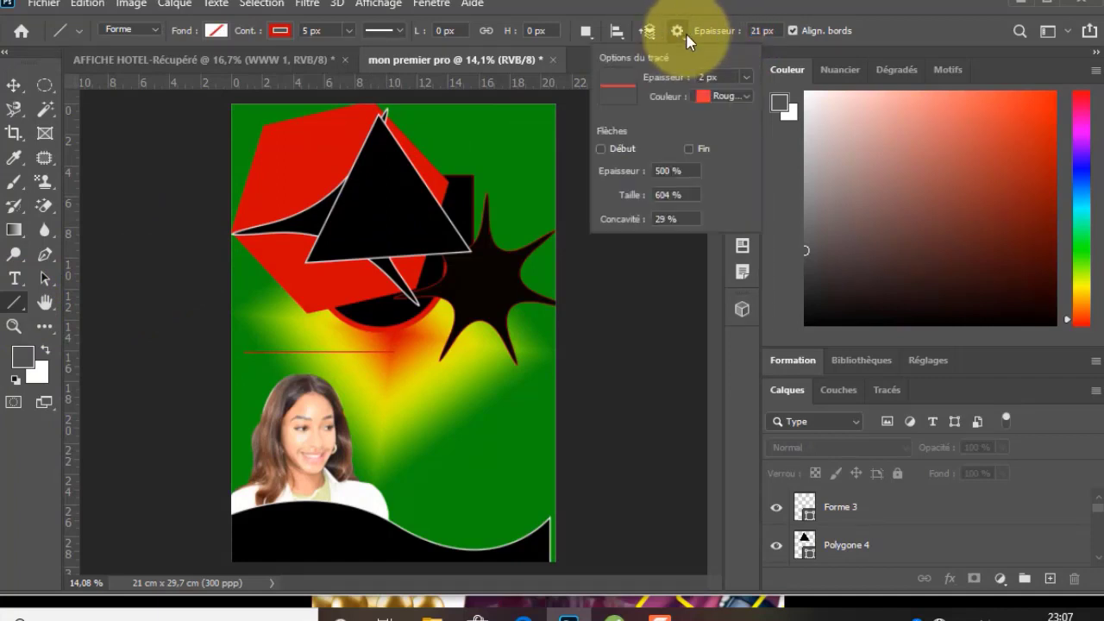
pyautogui.click(600, 149)
pyautogui.moveTo(362, 413); pyautogui.dragTo(545, 411)
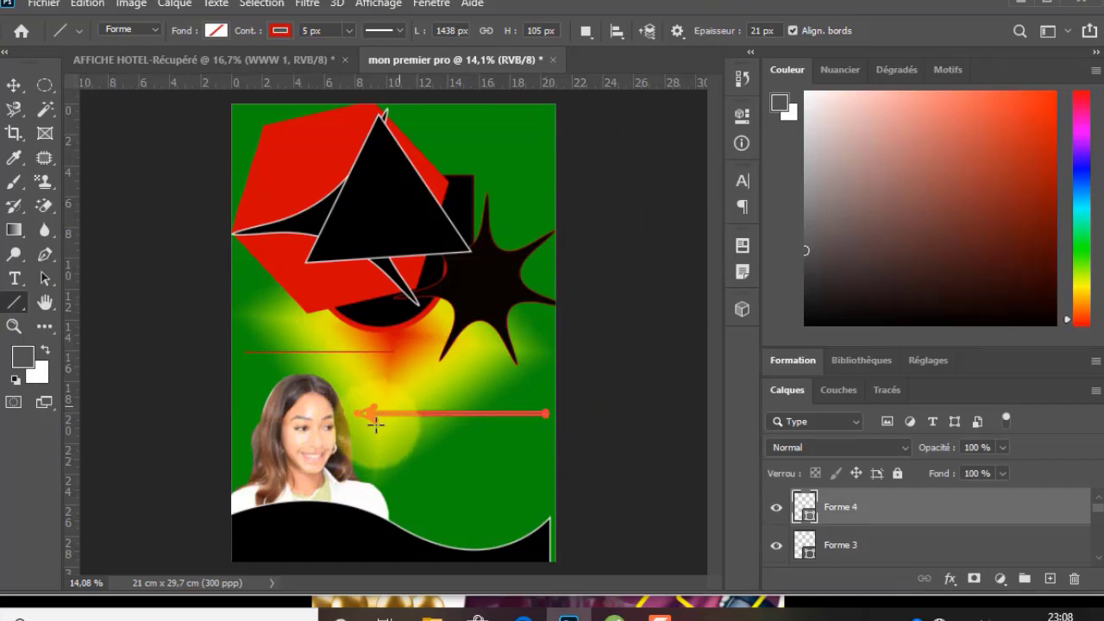
# Fill the single-headed arrow with black and deselect it.
pyautogui.click(217, 39)
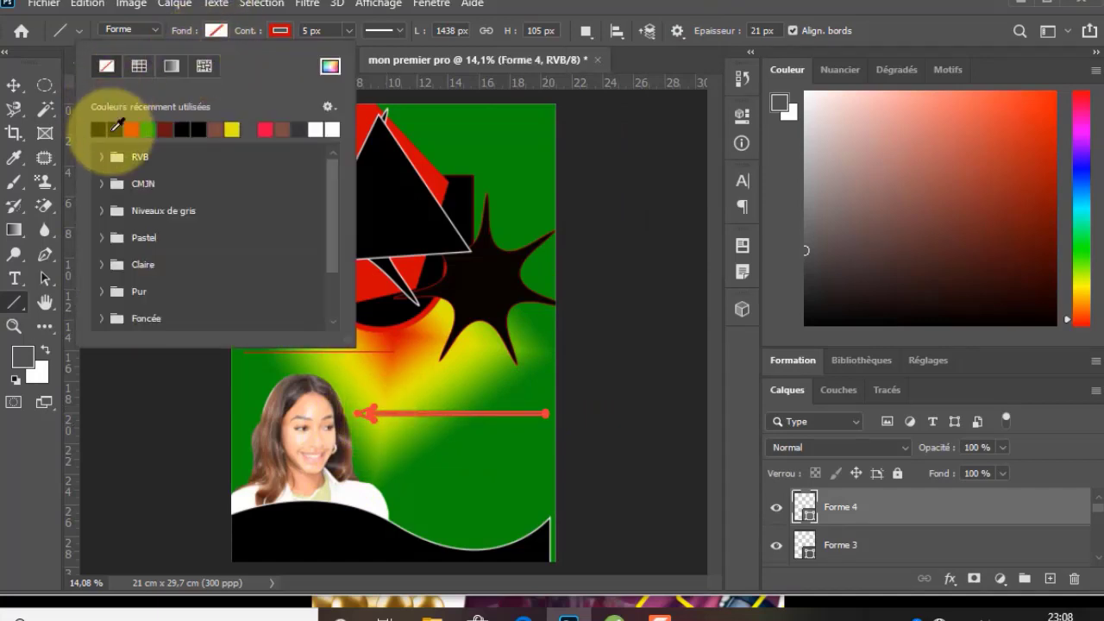
pyautogui.click(139, 66)
pyautogui.click(211, 36)
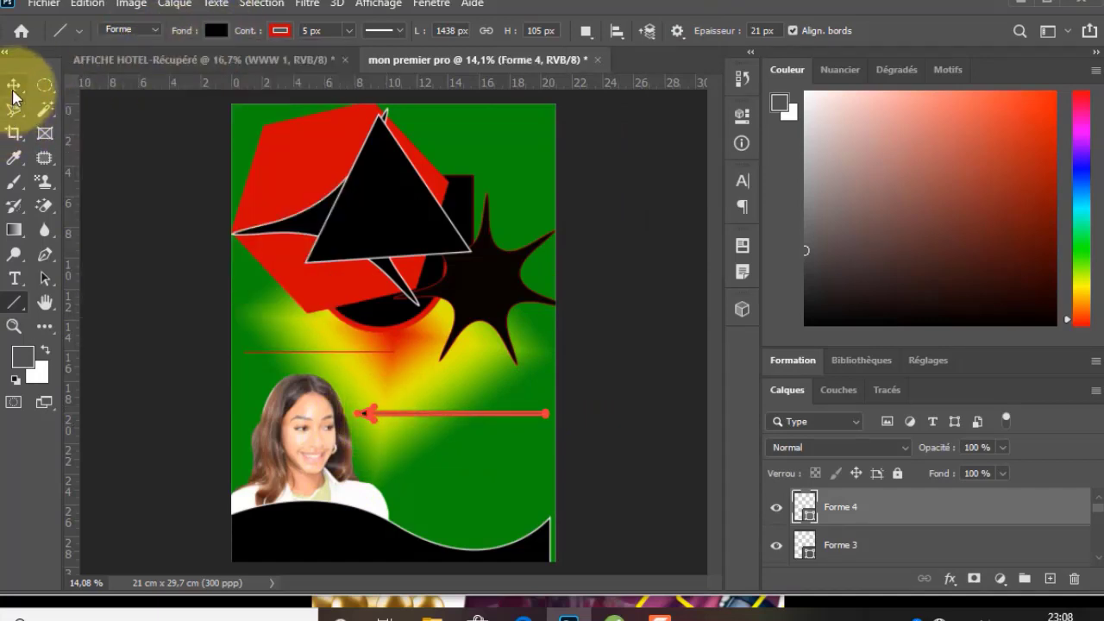
pyautogui.click(14, 88)
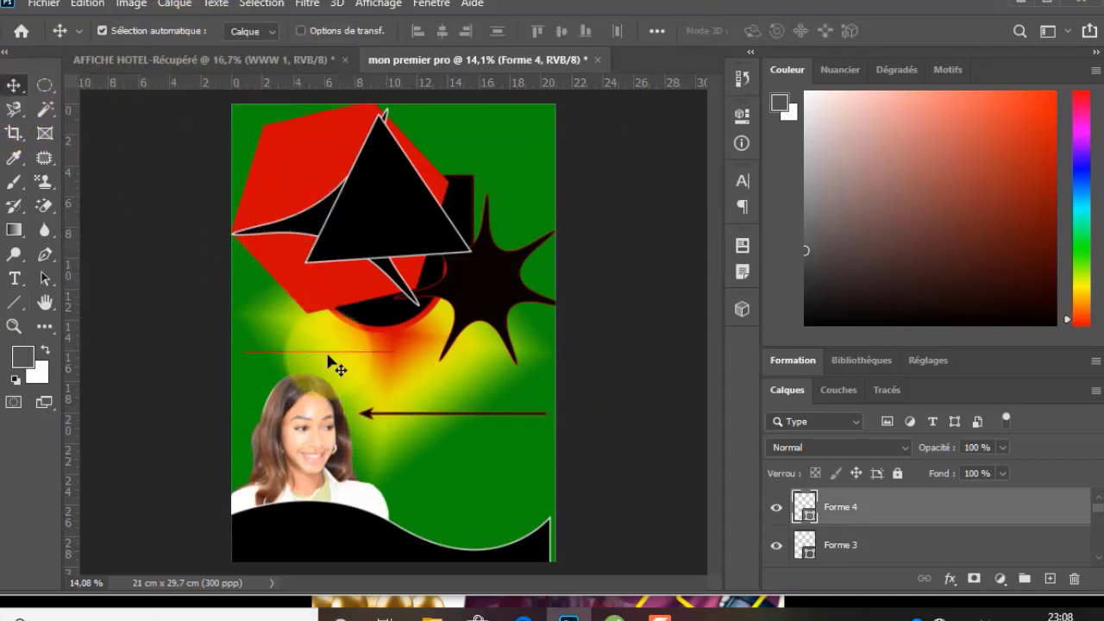
pyautogui.click(134, 293)
# Add an end arrowhead to the line options and draw a double-headed arrow about 1403 px long above the first arrow.
pyautogui.click(15, 301)
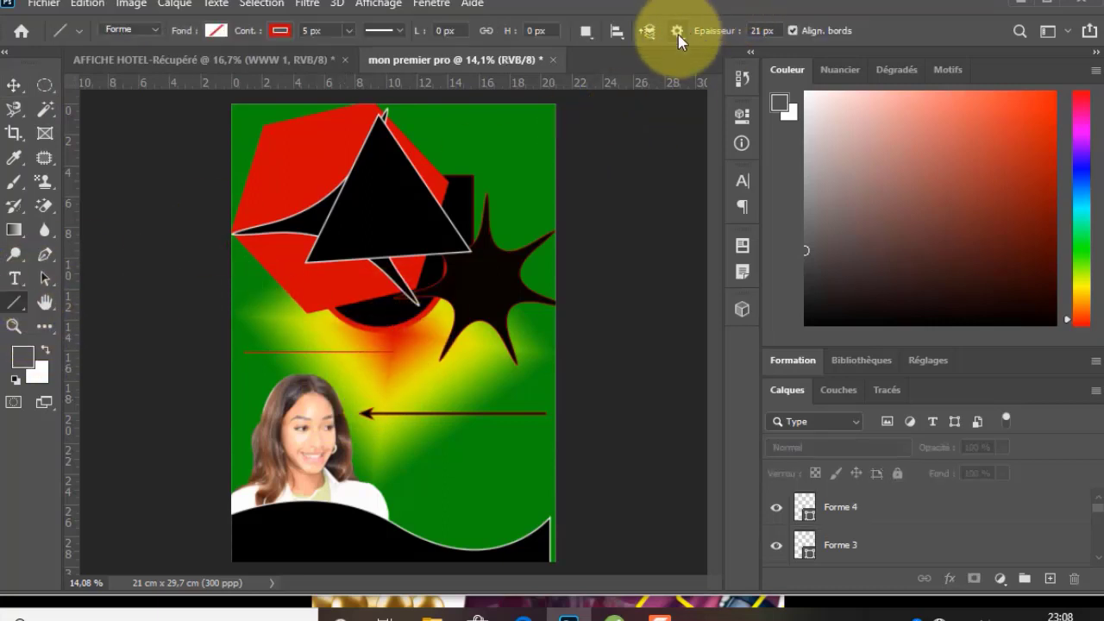
pyautogui.click(677, 31)
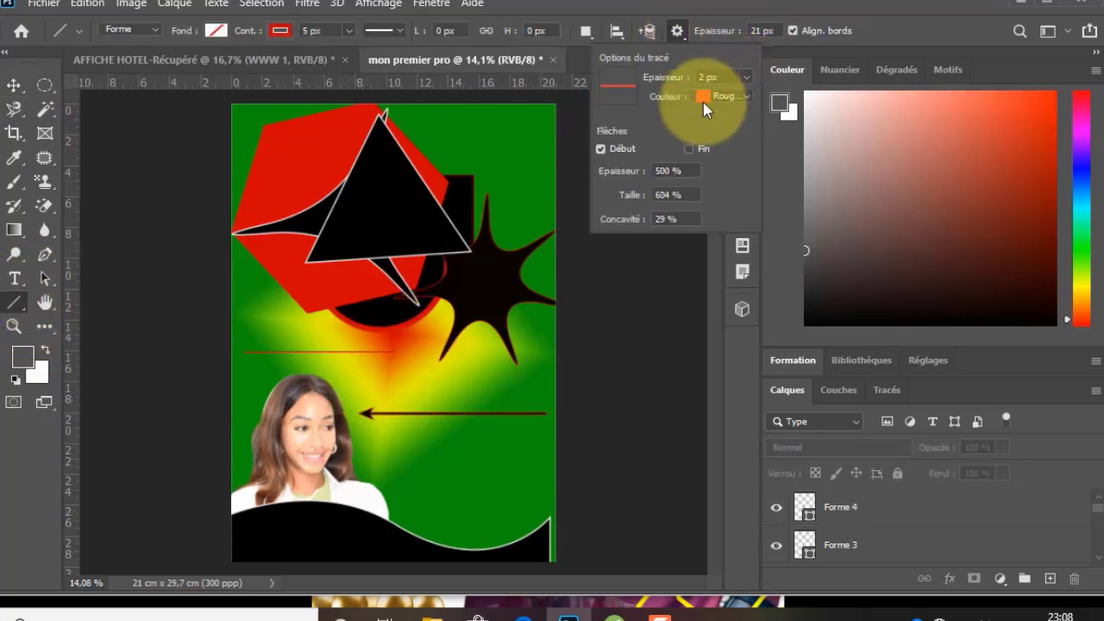
pyautogui.click(689, 148)
pyautogui.moveTo(353, 380)
pyautogui.mouseDown()
pyautogui.moveTo(477, 386)
pyautogui.moveTo(541, 376)
pyautogui.moveTo(531, 380)
pyautogui.mouseUp()
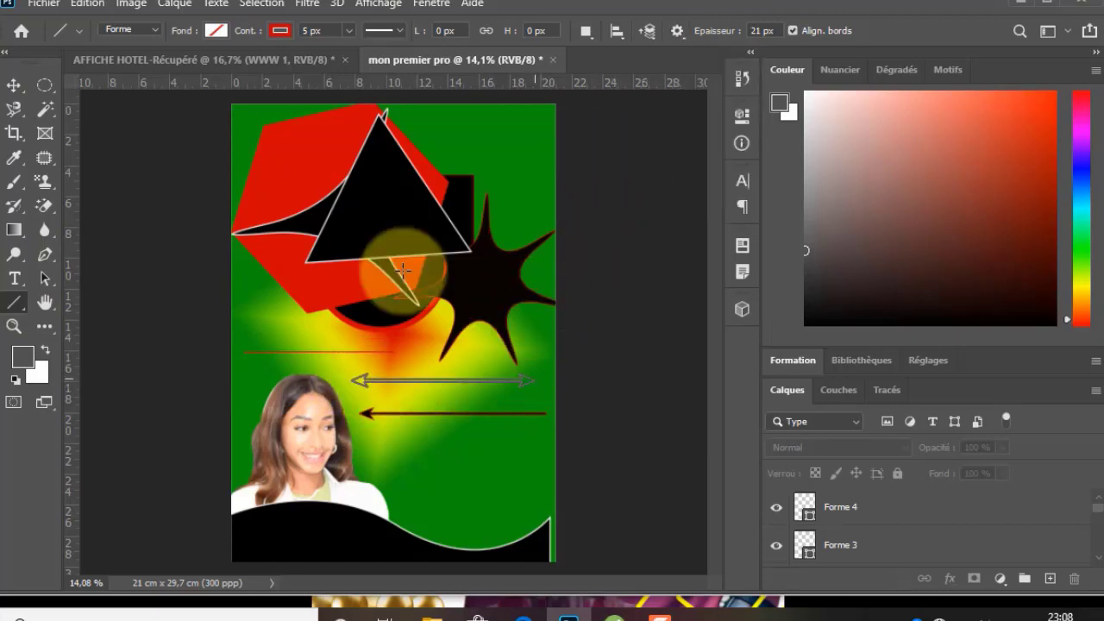
# Fill the double-headed arrow with black and deselect it.
pyautogui.click(216, 31)
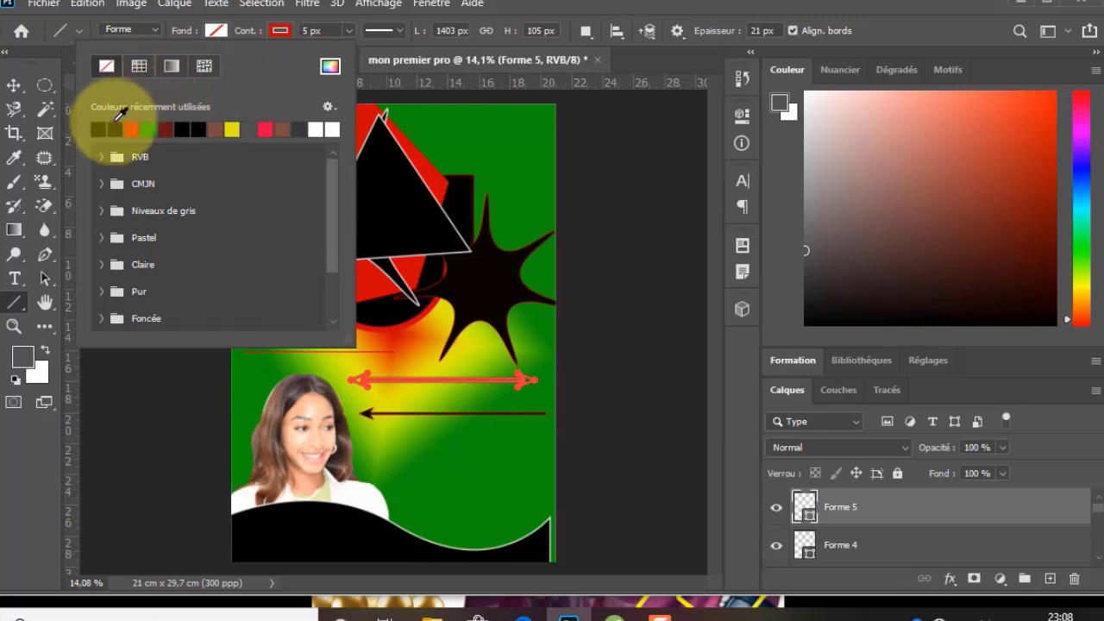
pyautogui.click(118, 128)
pyautogui.click(210, 31)
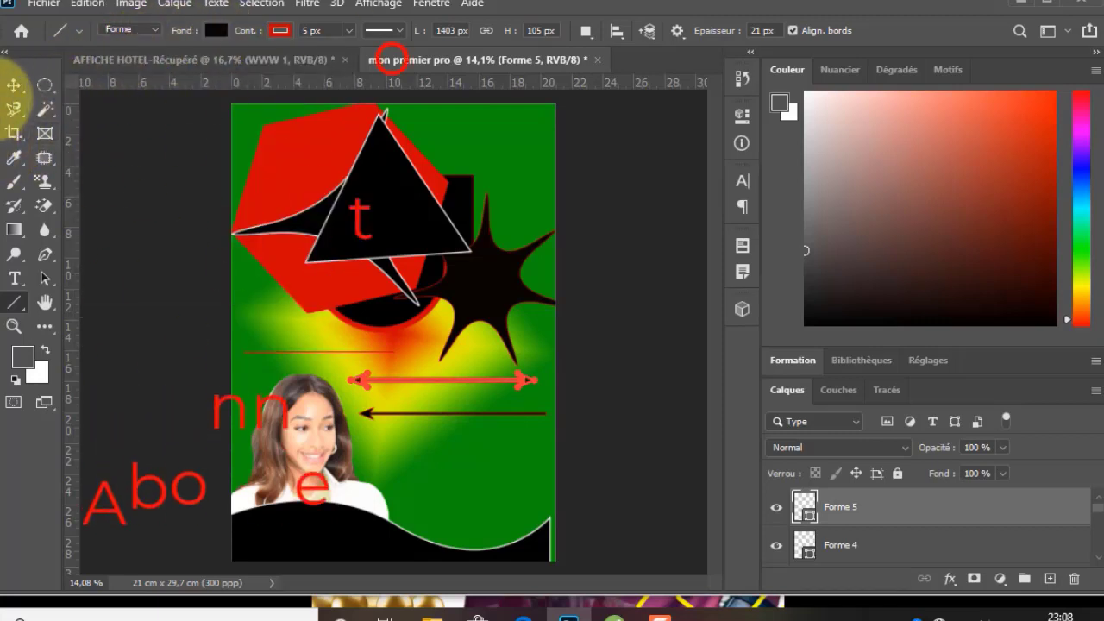
pyautogui.click(14, 84)
pyautogui.click(681, 312)
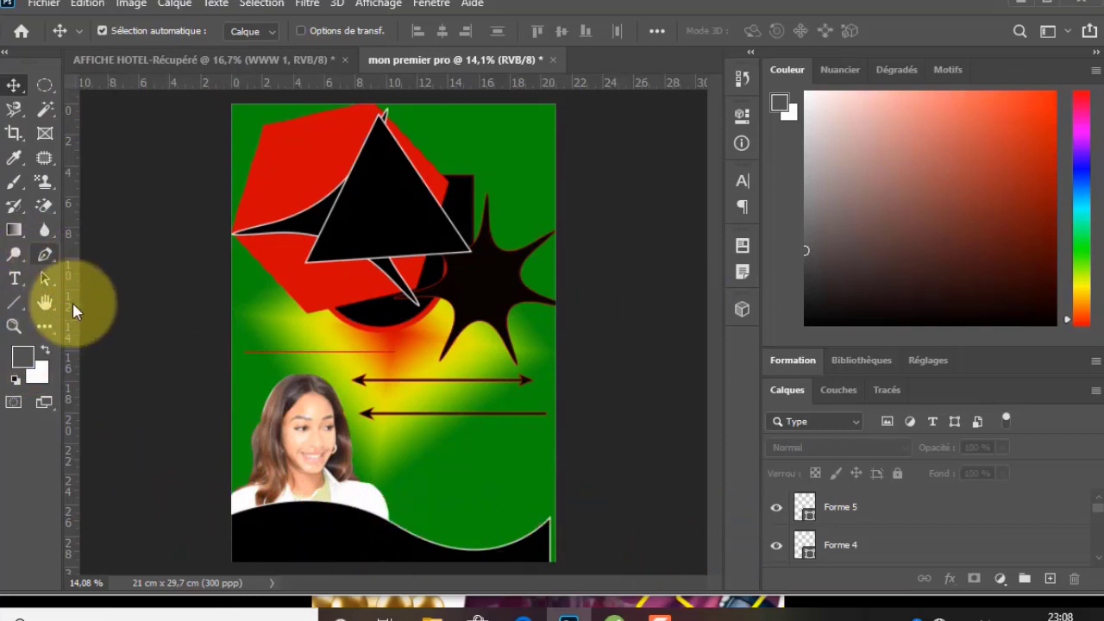
# Zoom in on the poster's shapes, pan across them with the Hand tool, and zoom back out to the whole poster.
pyautogui.click(46, 304)
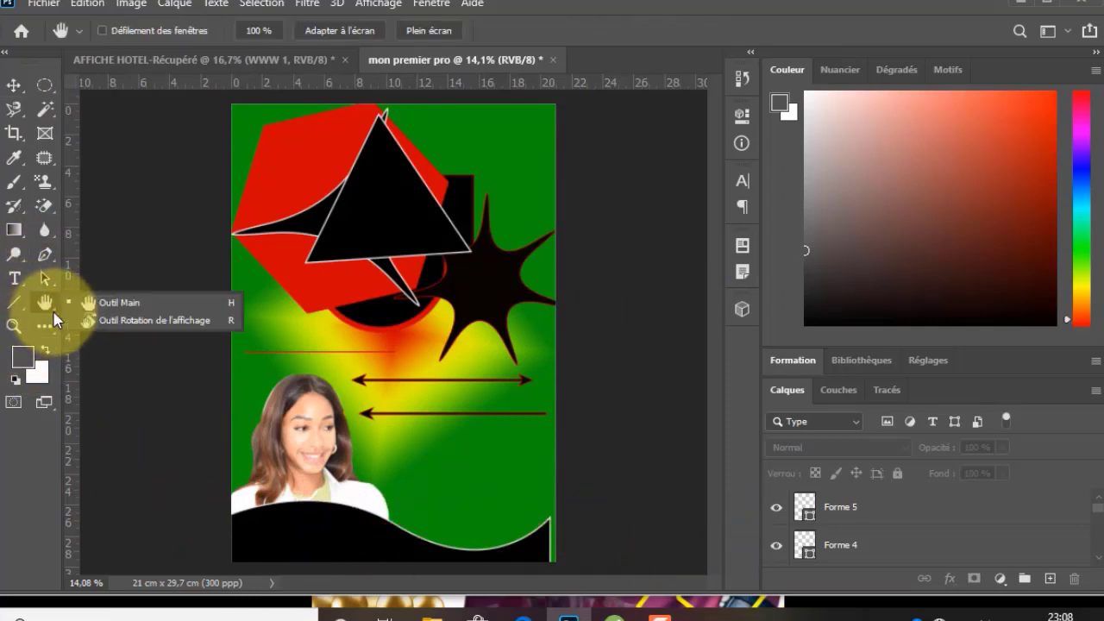
pyautogui.click(150, 298)
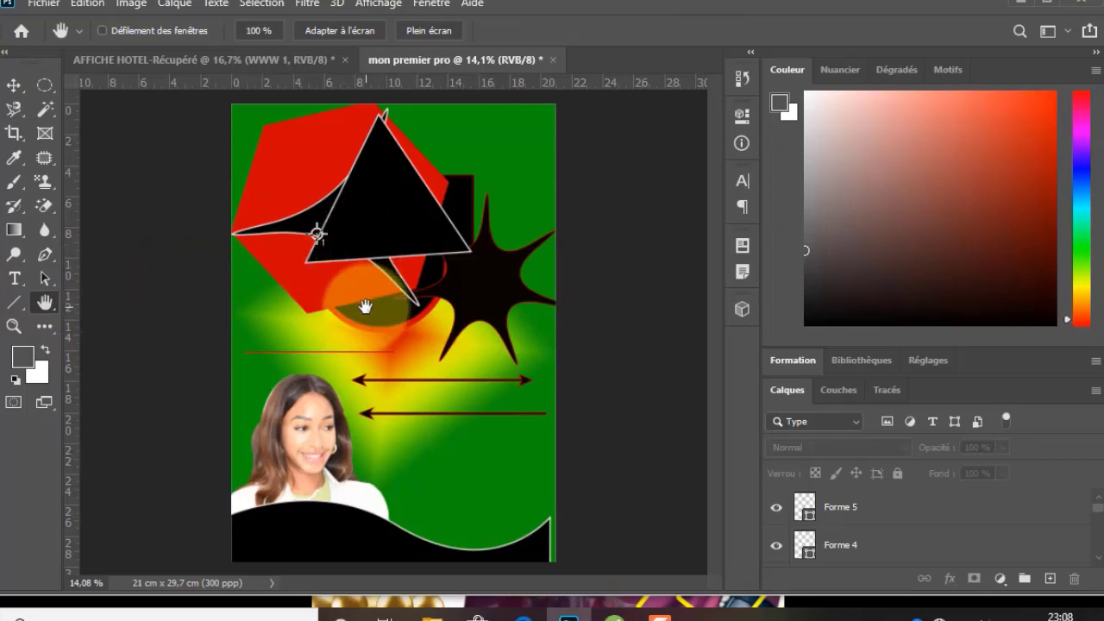
pyautogui.scroll(10, 366, 307)
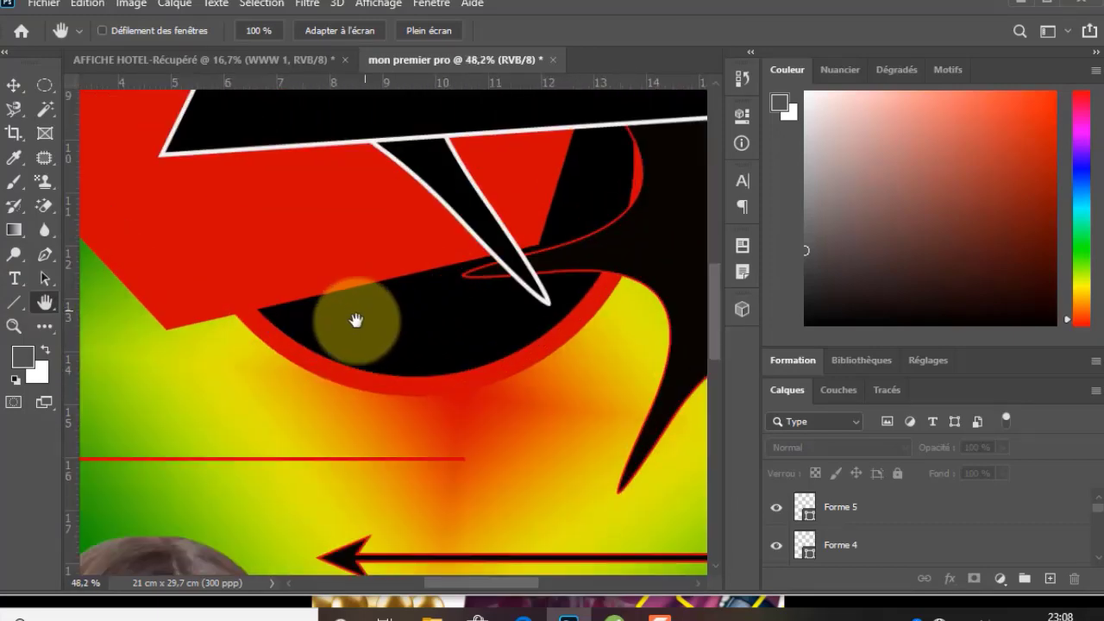
pyautogui.moveTo(365, 311); pyautogui.dragTo(370, 383)
pyautogui.scroll(-10, 297, 380)
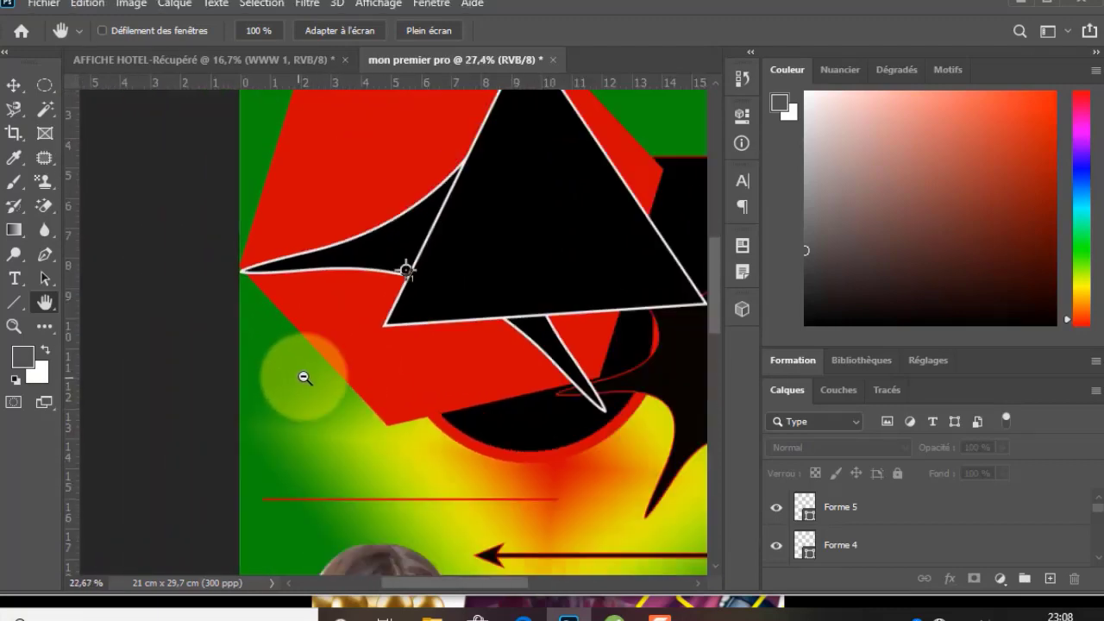
pyautogui.scroll(-4, 288, 390)
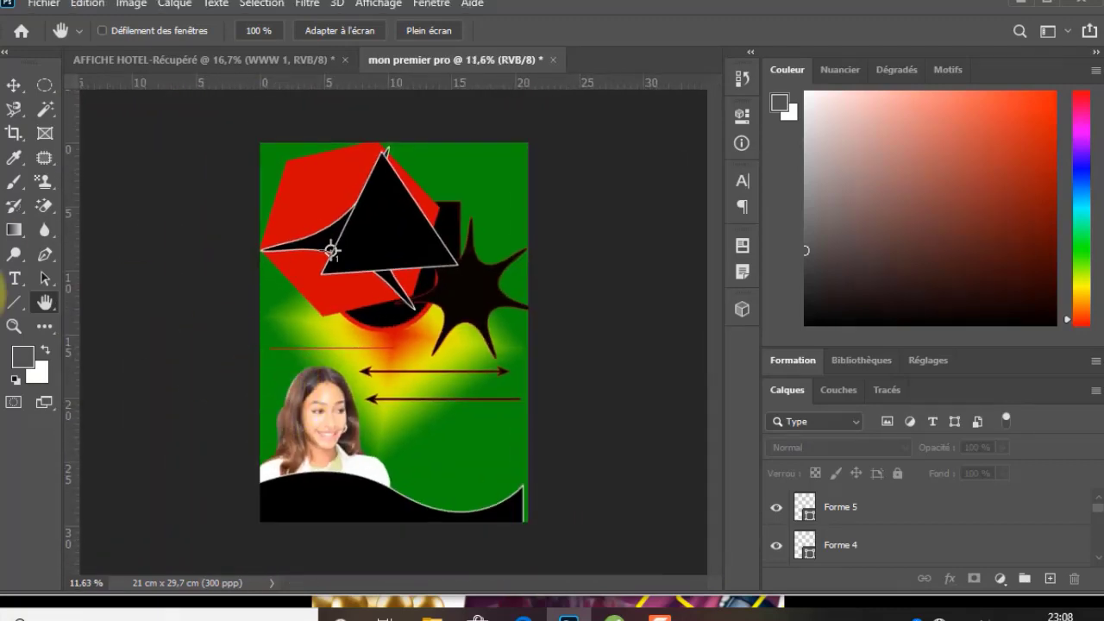
# Use the Zoom tool to zoom in on the poster's triangle and hexagon shapes and zoom back out.
pyautogui.click(12, 328)
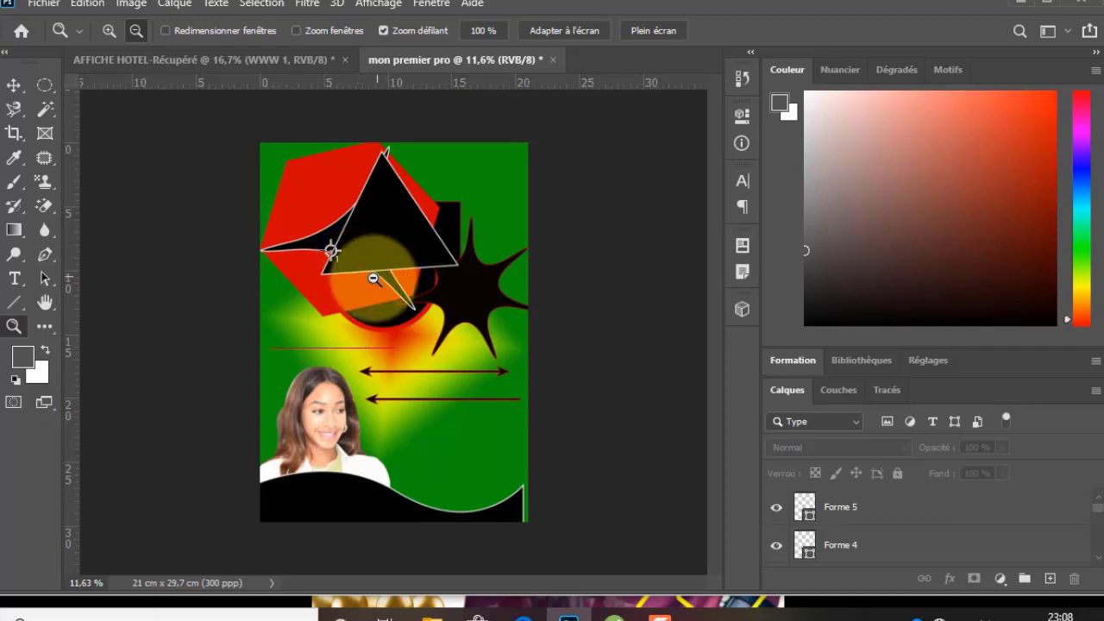
pyautogui.click(107, 37)
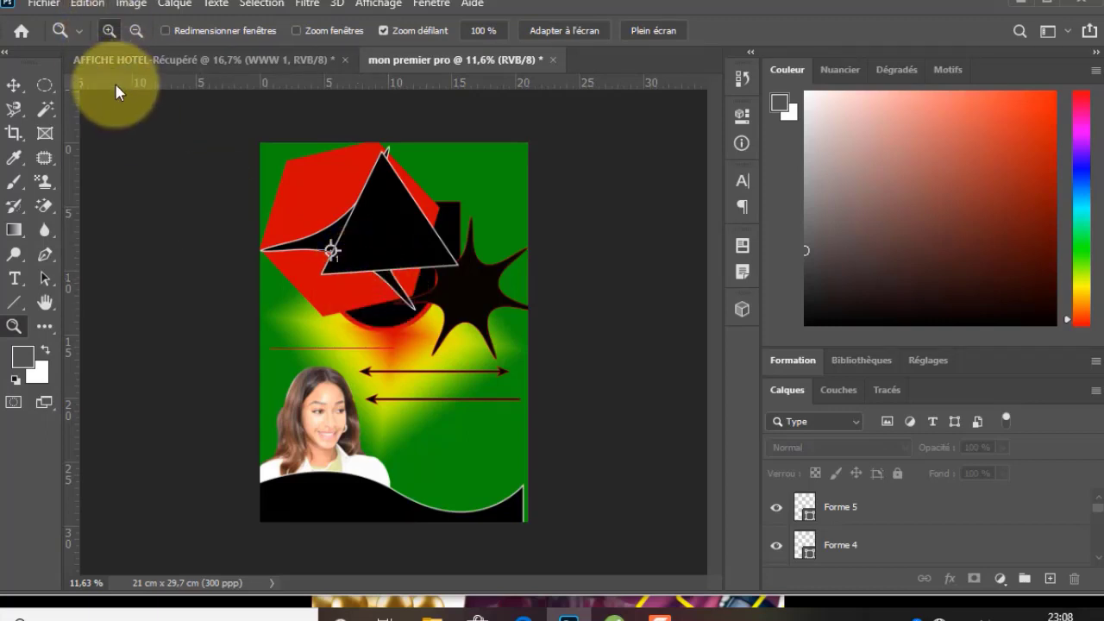
pyautogui.click(305, 261)
pyautogui.click(305, 257)
pyautogui.click(304, 257)
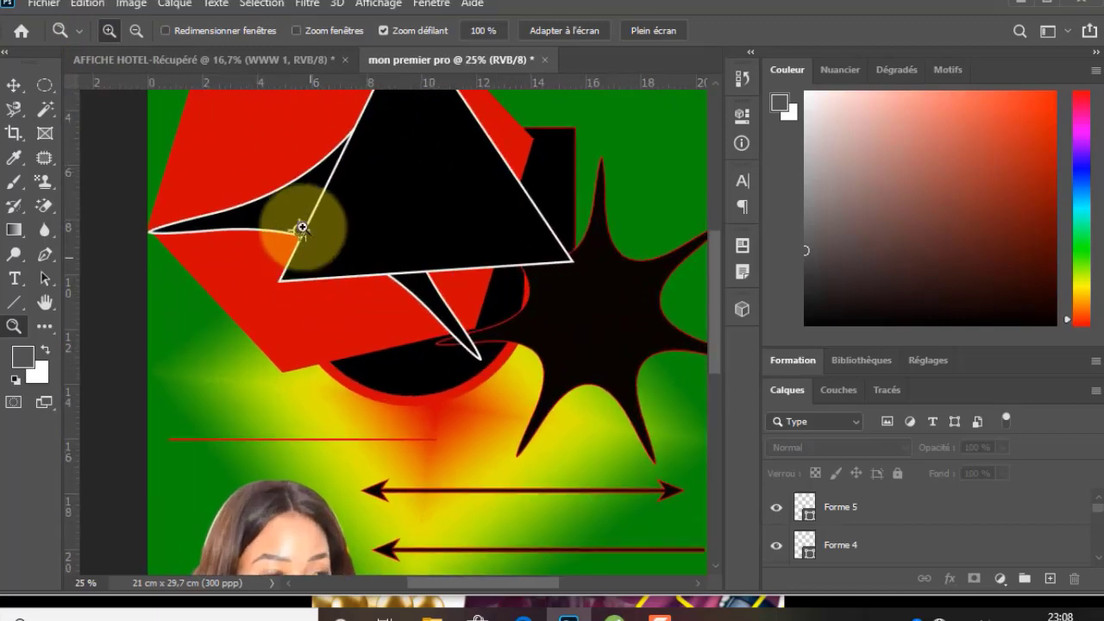
pyautogui.click(135, 31)
pyautogui.click(365, 259)
pyautogui.click(363, 276)
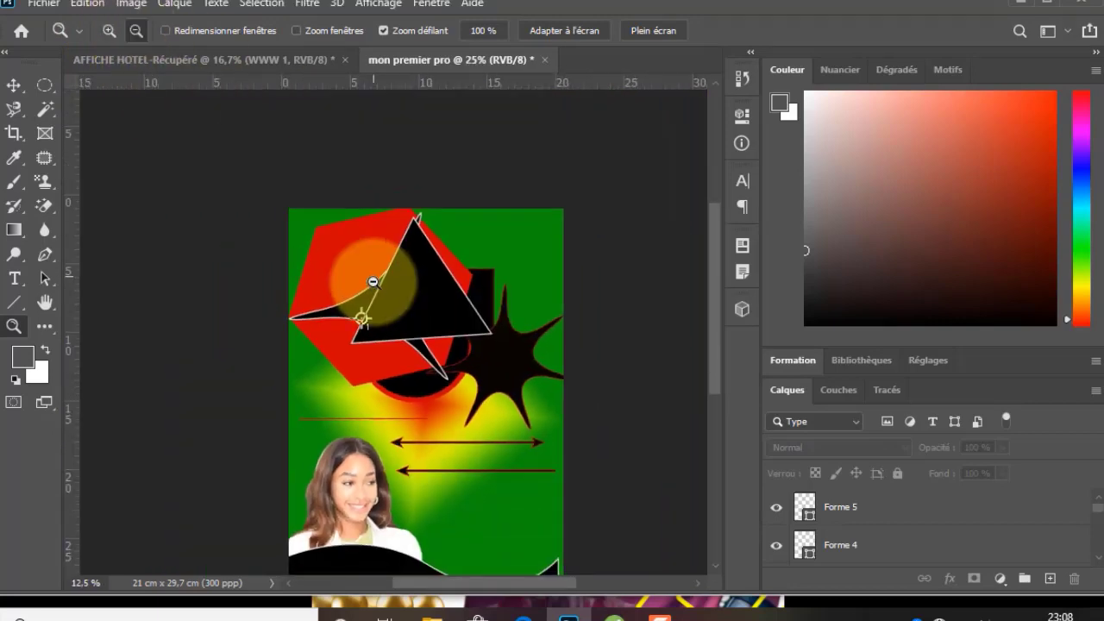
pyautogui.click(393, 303)
# Magnify the upper shapes with scrubby zoom and reduce the view to the whole poster.
pyautogui.moveTo(341, 320); pyautogui.dragTo(448, 427)
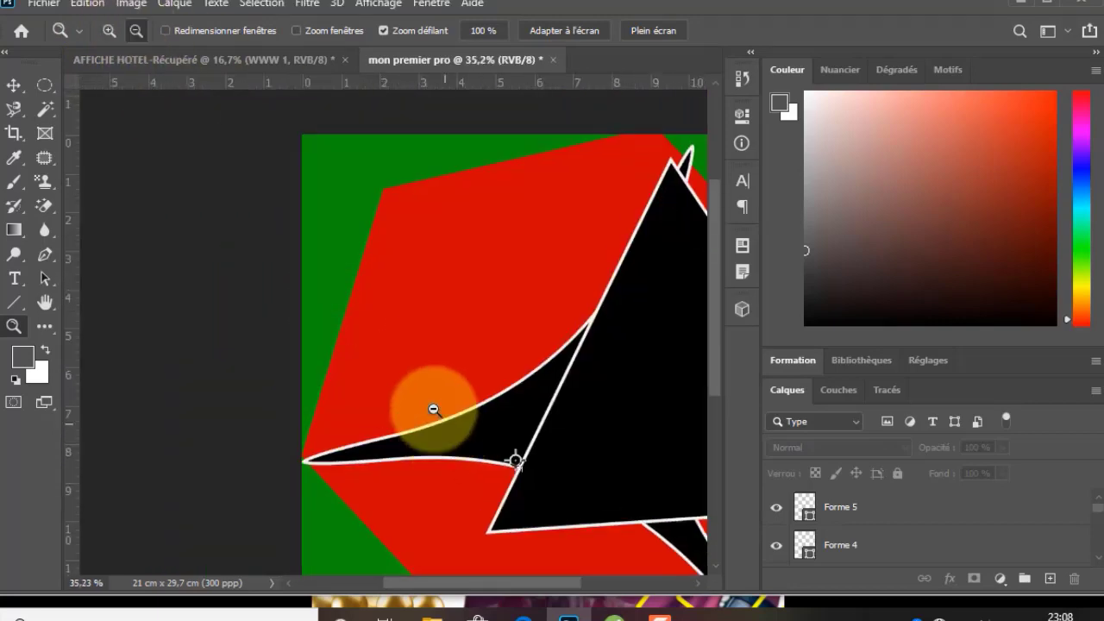
pyautogui.moveTo(411, 392); pyautogui.dragTo(277, 312)
pyautogui.scroll(-5, 339, 361)
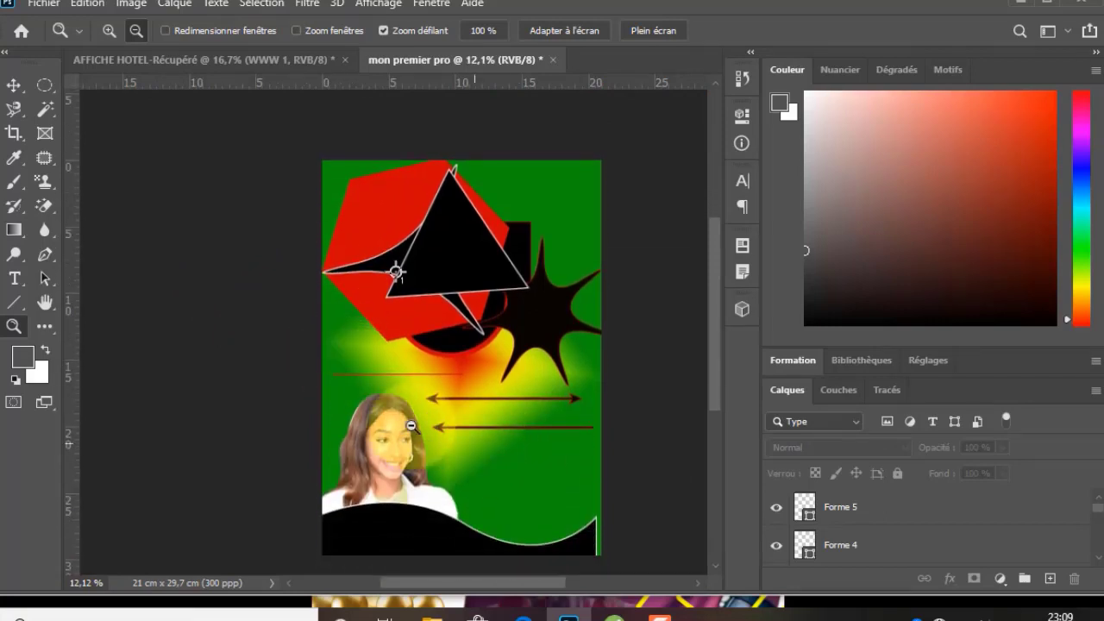
pyautogui.moveTo(411, 426); pyautogui.dragTo(415, 394)
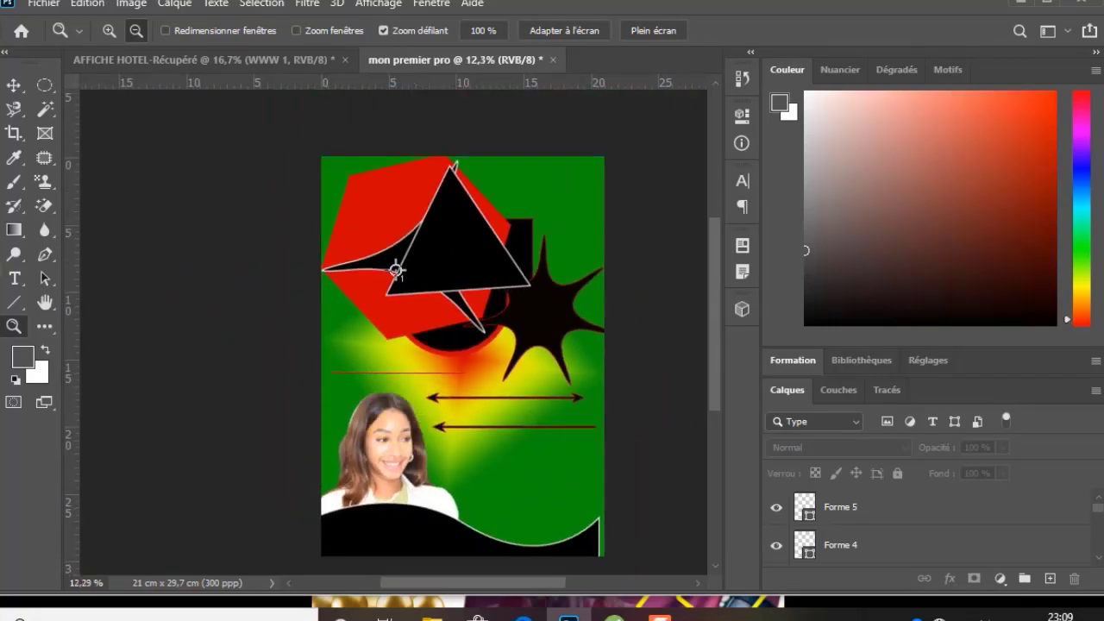
# Try moving the single-column and single-row marquee tools to the toolbar's extra tools, and cancel the customization.
pyautogui.click(49, 333)
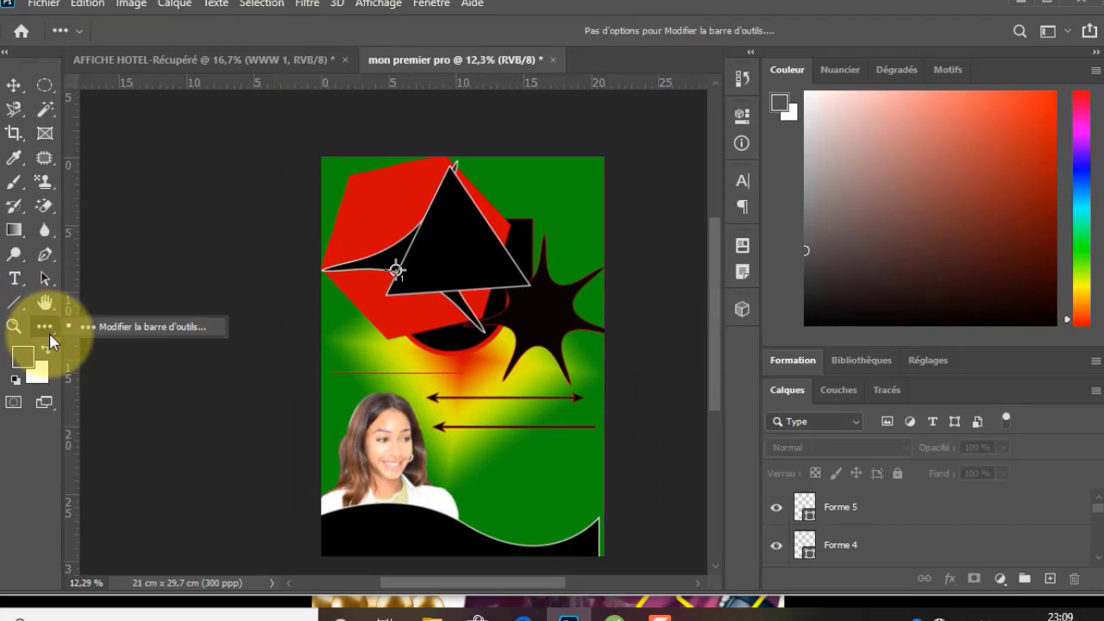
pyautogui.click(121, 325)
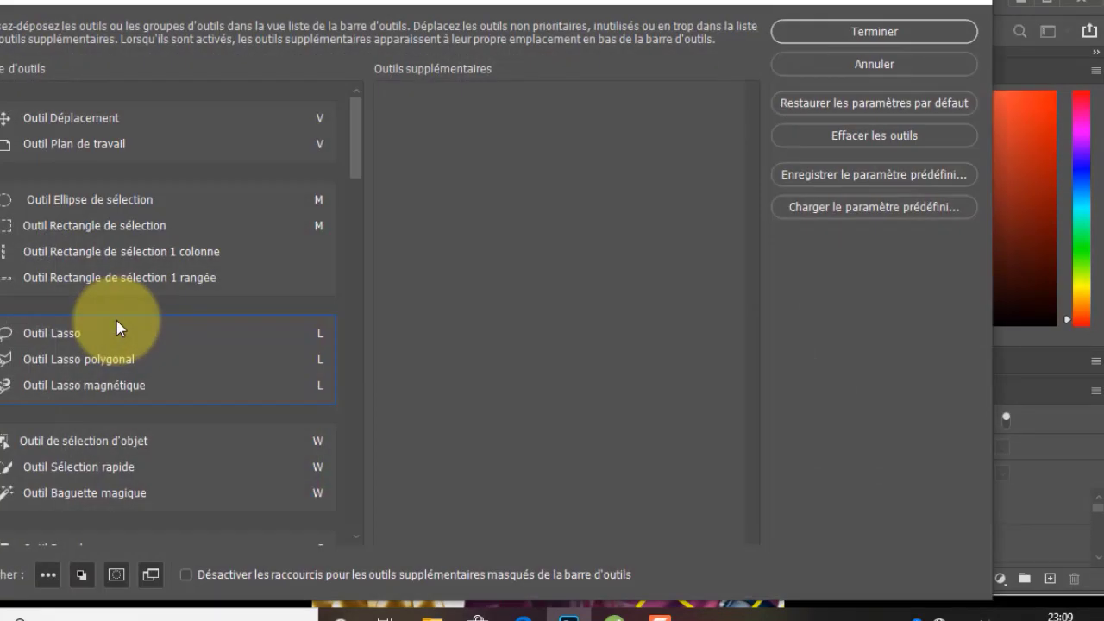
pyautogui.moveTo(73, 251); pyautogui.dragTo(475, 177)
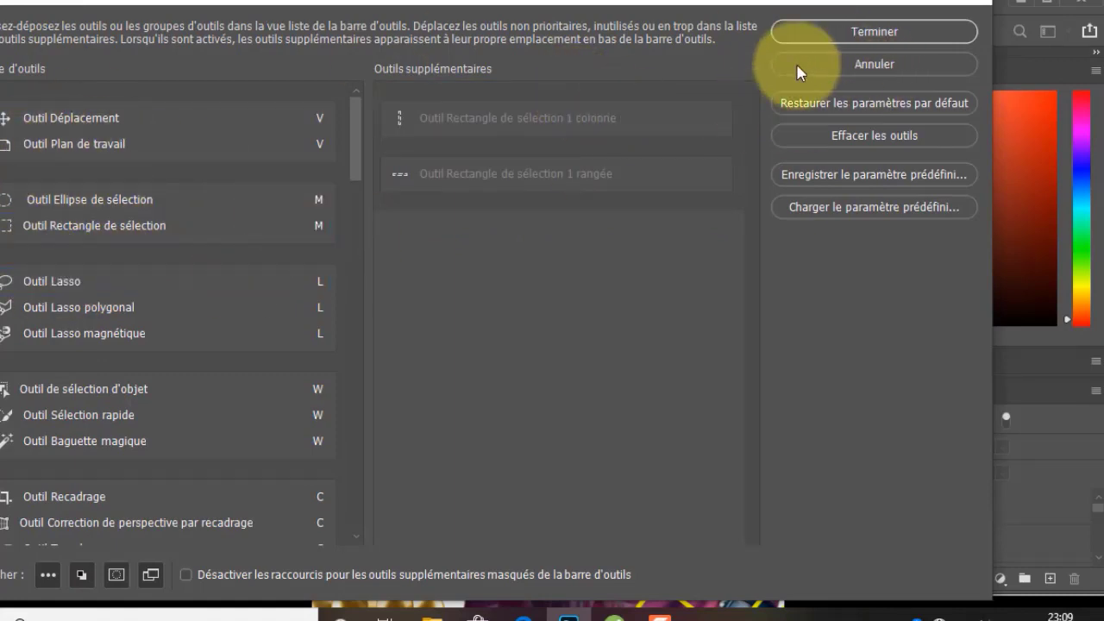
pyautogui.scroll(-8, 245, 278)
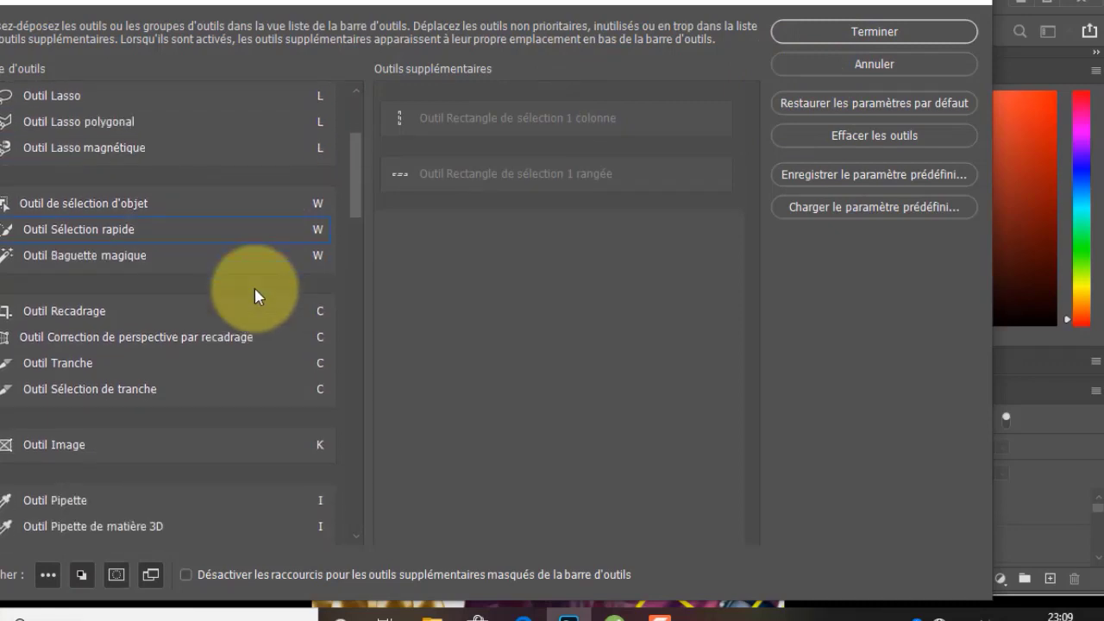
pyautogui.scroll(-3, 270, 273)
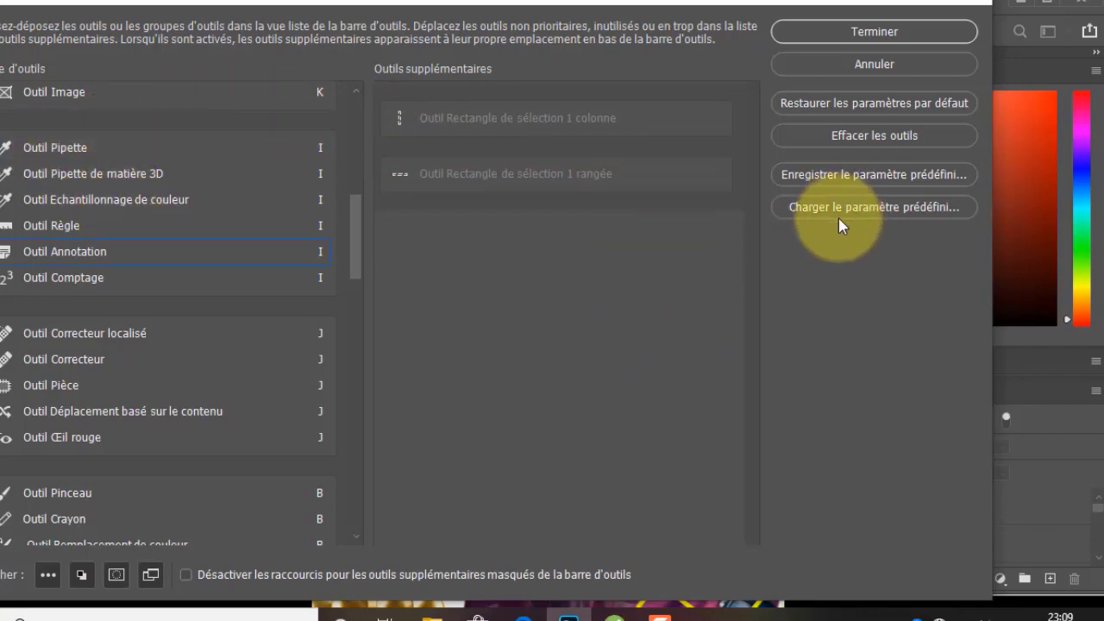
pyautogui.click(851, 62)
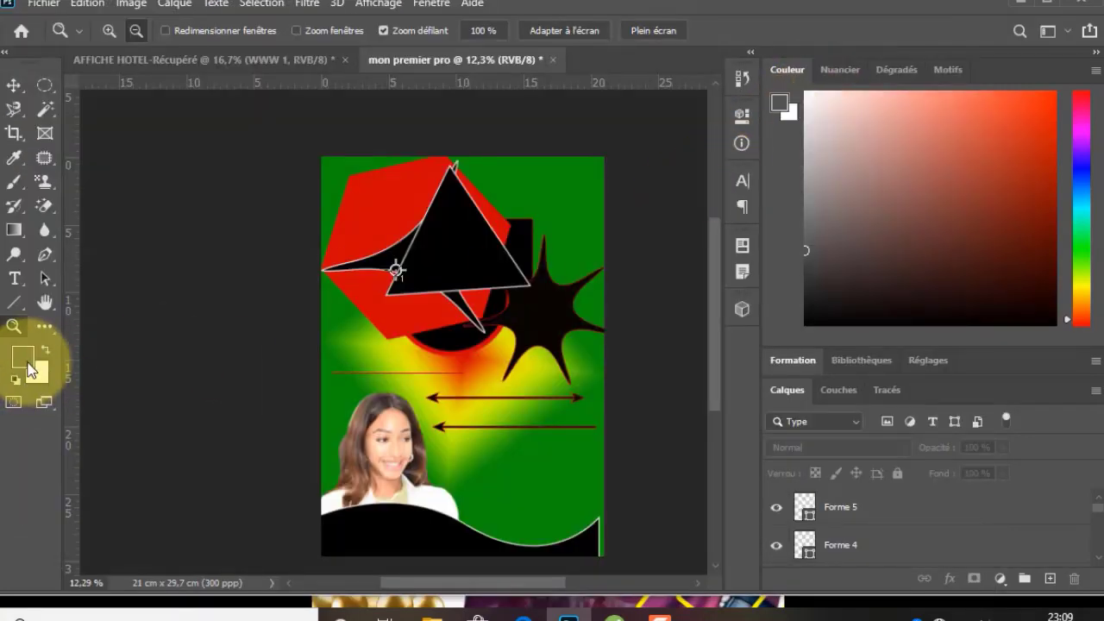
# Change the screen mode to full screen with menus and restore the standard window mode.
pyautogui.click(47, 405)
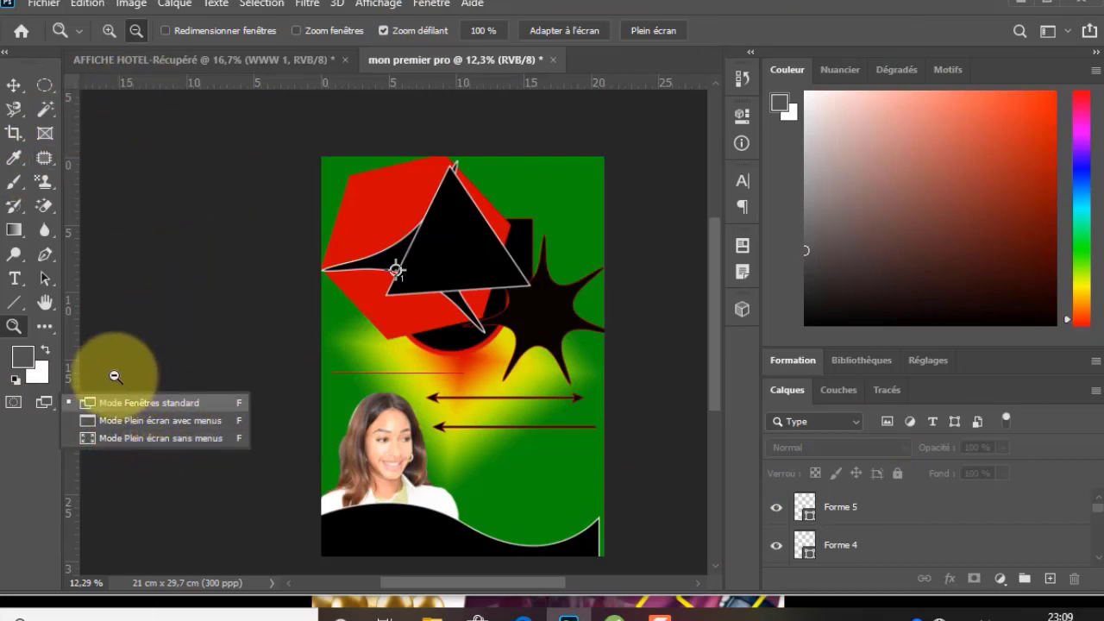
pyautogui.click(62, 404)
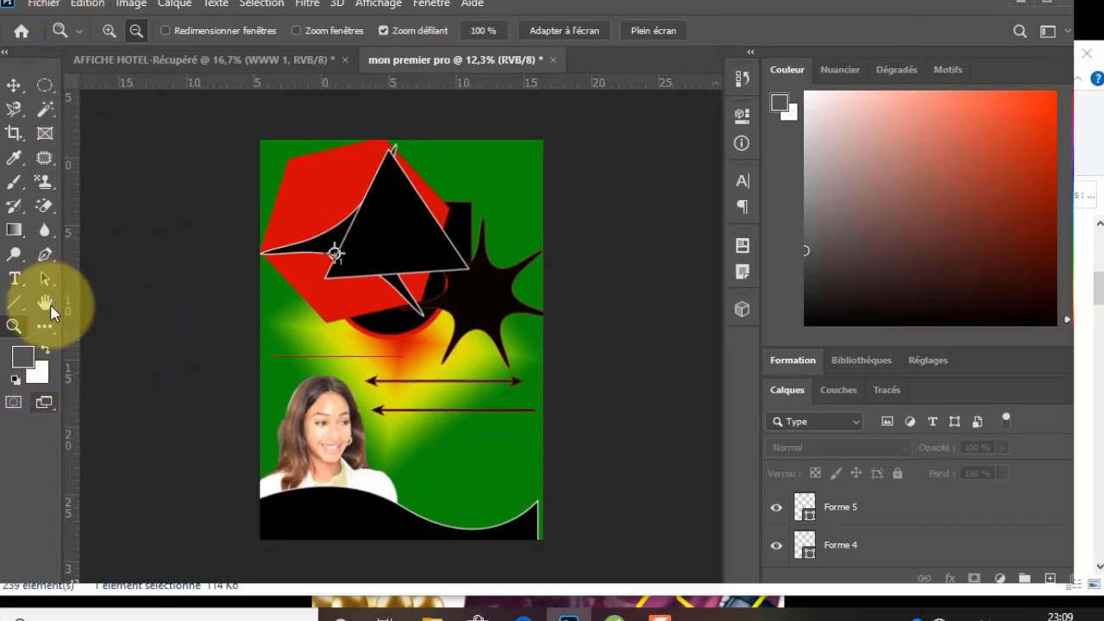
pyautogui.press('f')
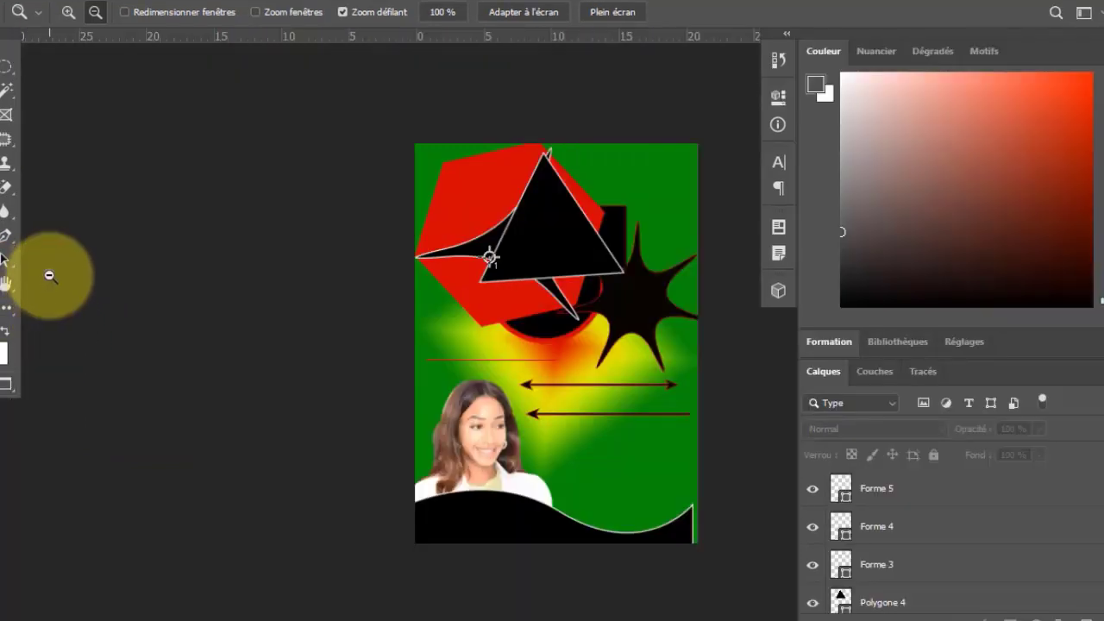
pyautogui.rightClick(8, 386)
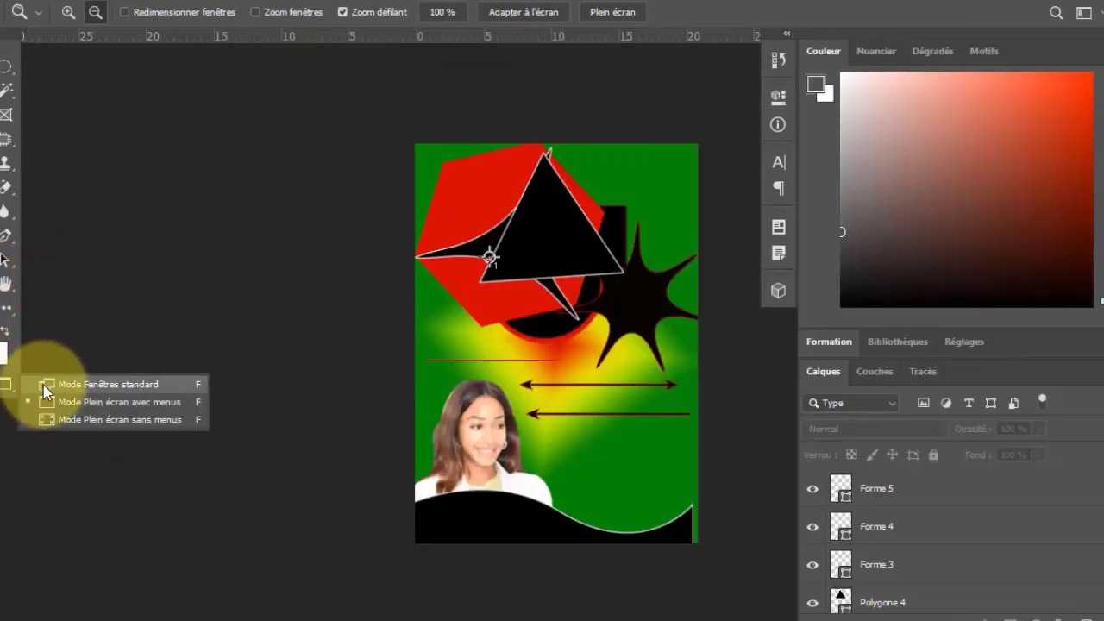
pyautogui.click(43, 385)
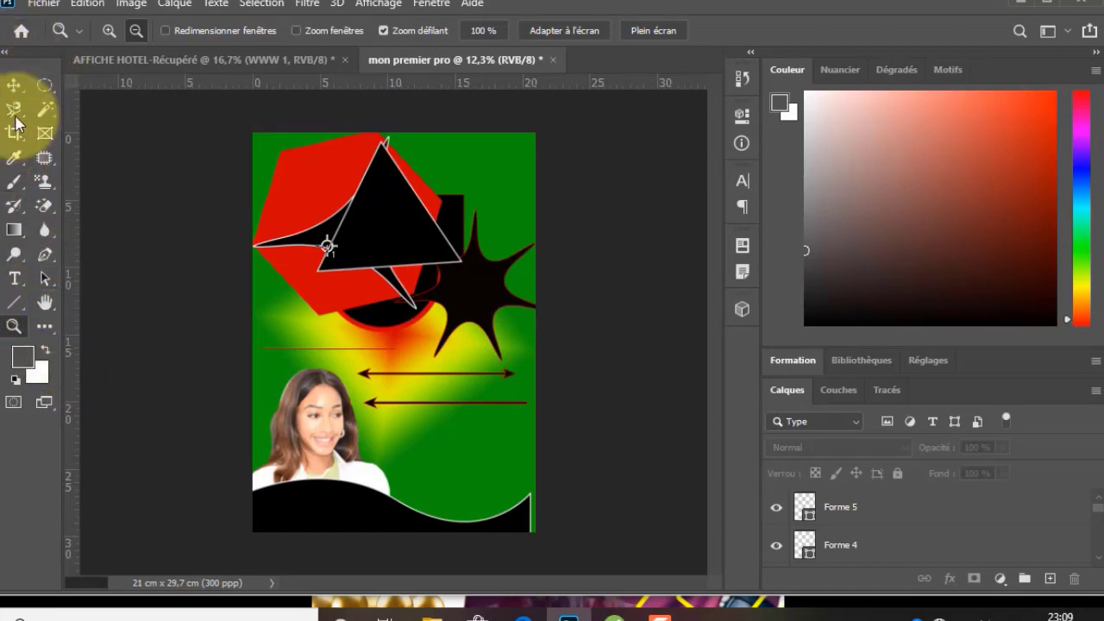
# Collapse the toolbar to a single column and expand it back to two columns.
pyautogui.click(4, 55)
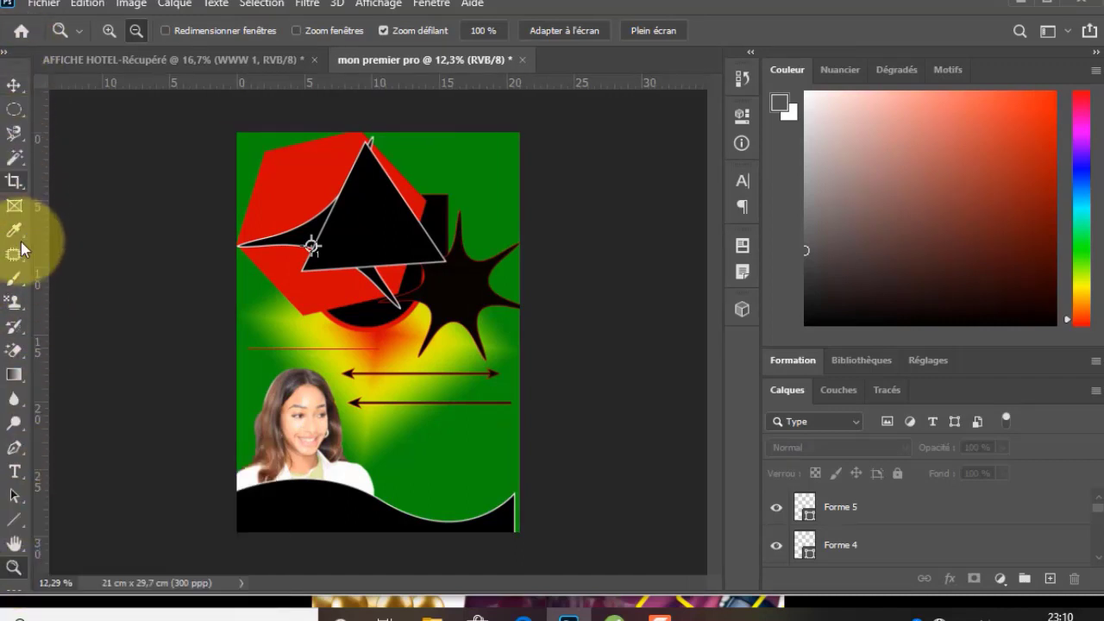
pyautogui.click(10, 57)
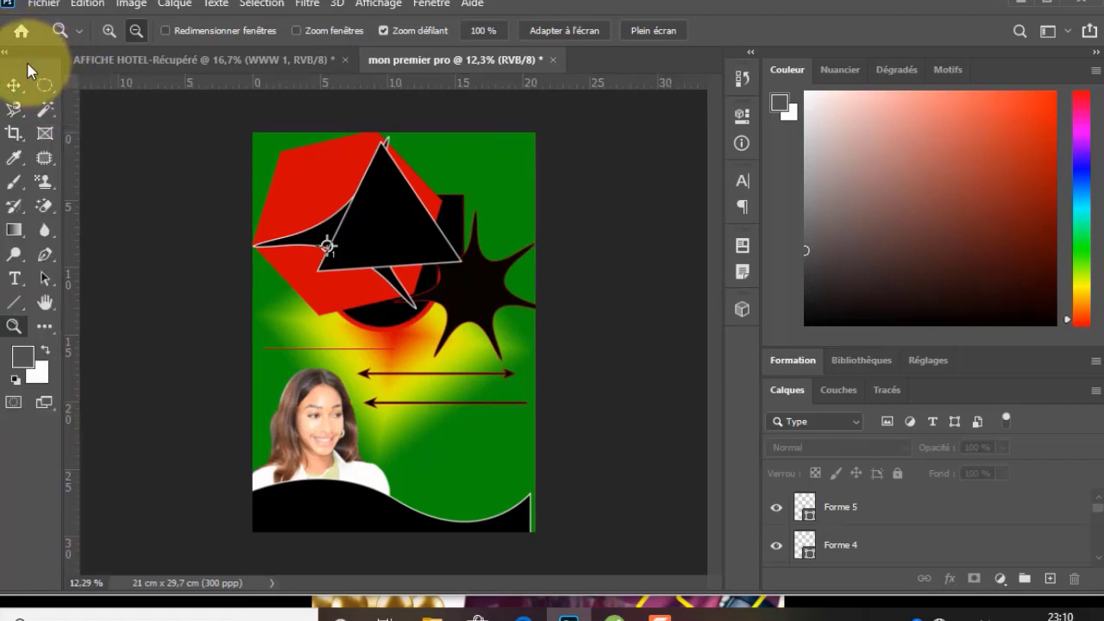
pyautogui.moveTo(23, 63); pyautogui.dragTo(9, 82)
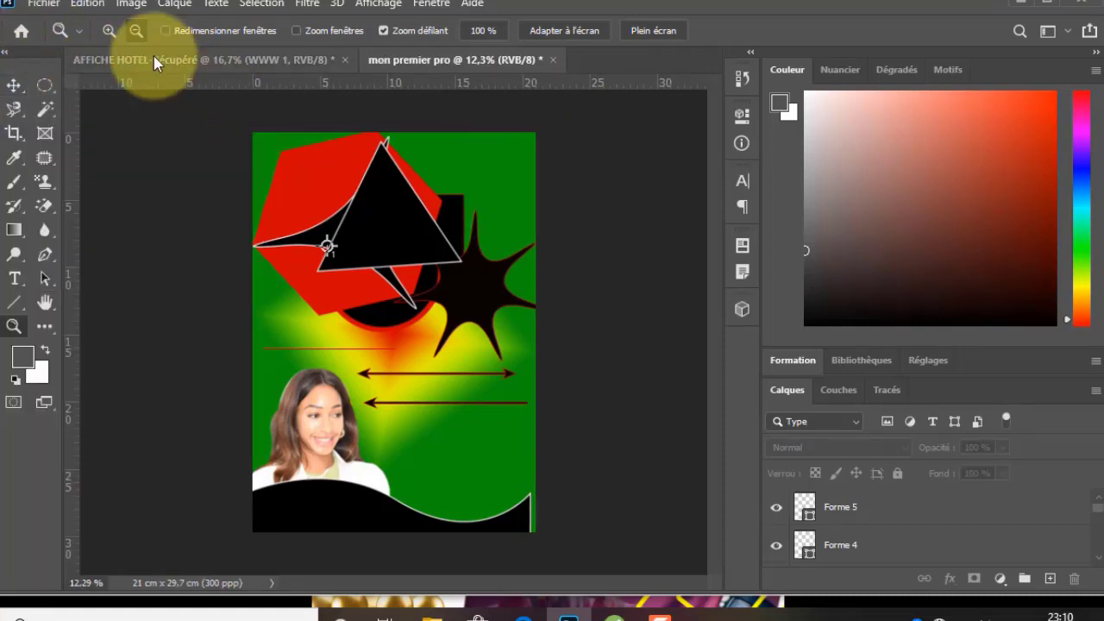
# Switch between the AFFICHE HOTEL-Récupéré and mon premier pro documents, ending on the hotel poster.
pyautogui.click(242, 63)
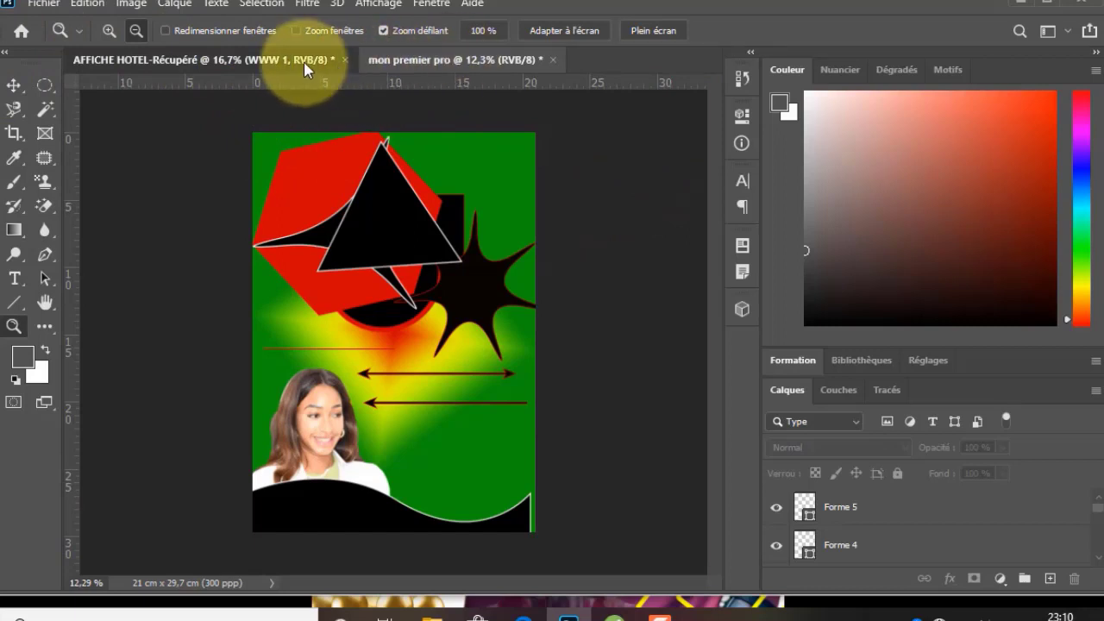
pyautogui.click(483, 60)
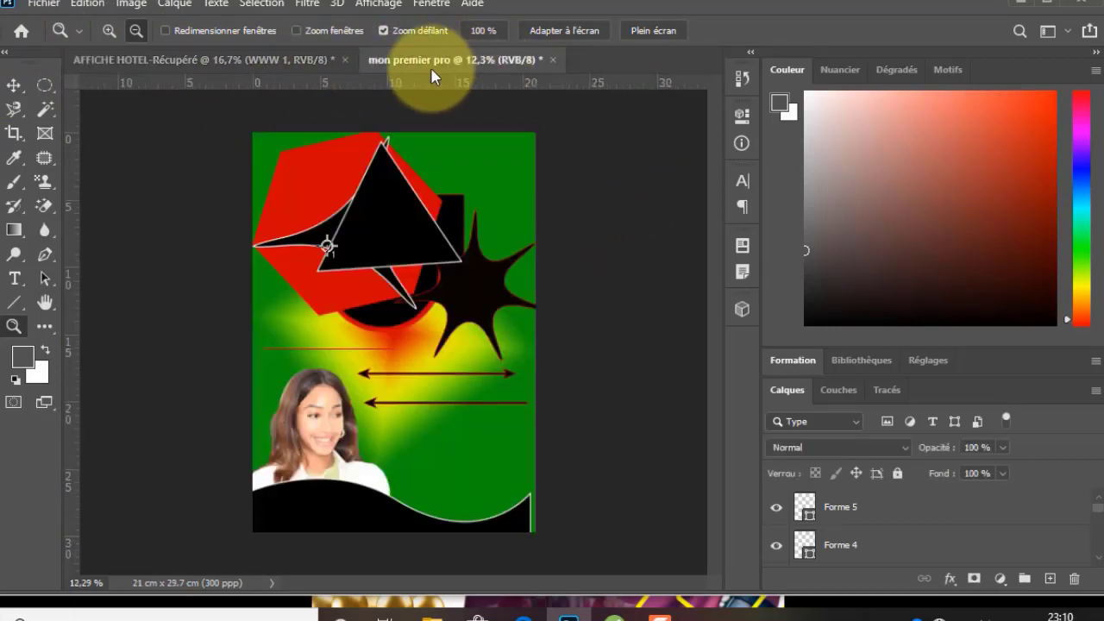
pyautogui.click(249, 58)
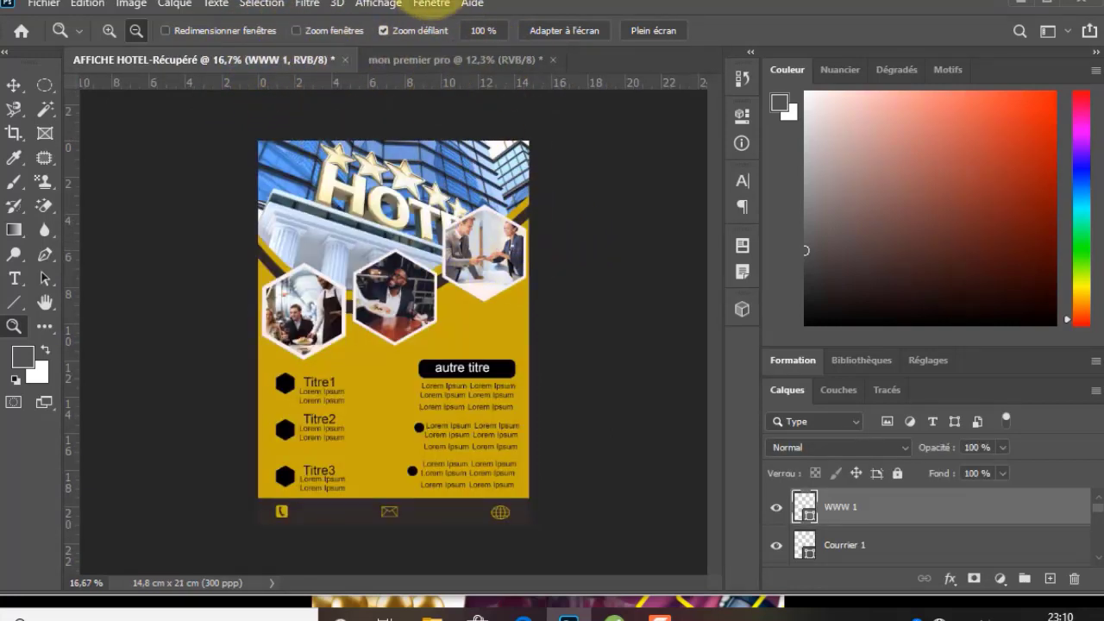
# Move the application window lower on the desktop.
pyautogui.click(431, 7)
pyautogui.moveTo(393, 6)
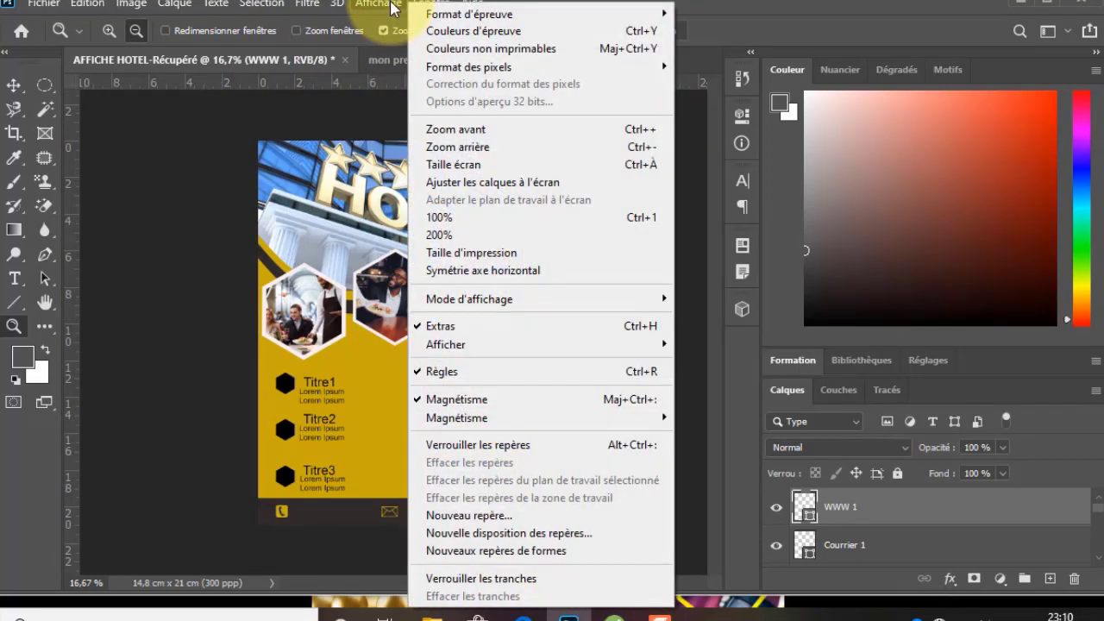
pyautogui.moveTo(431, 7)
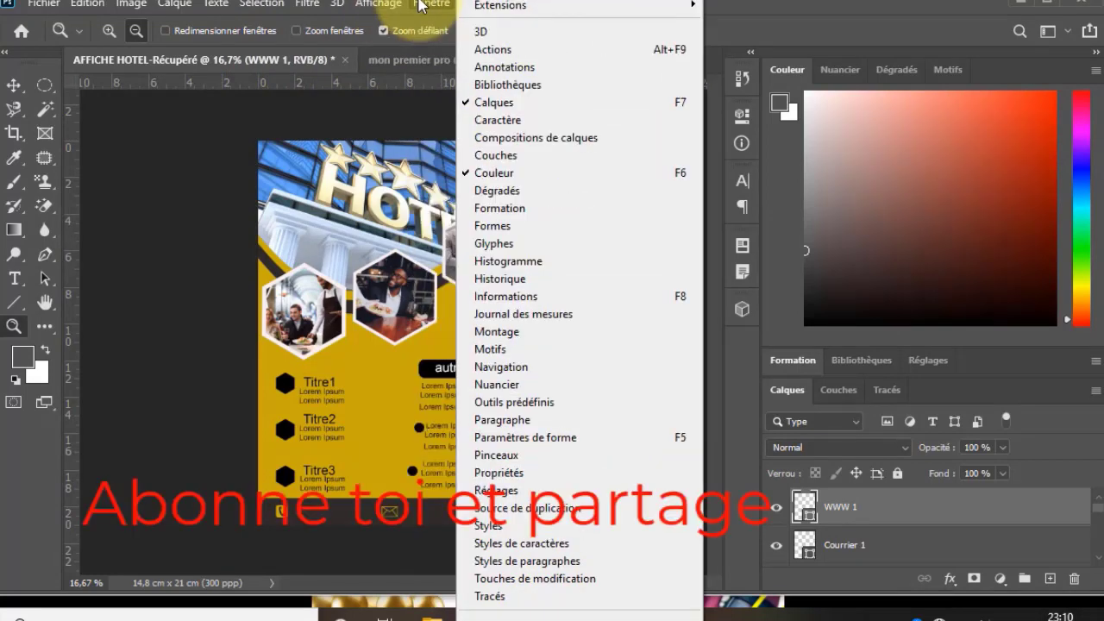
pyautogui.moveTo(526, 6)
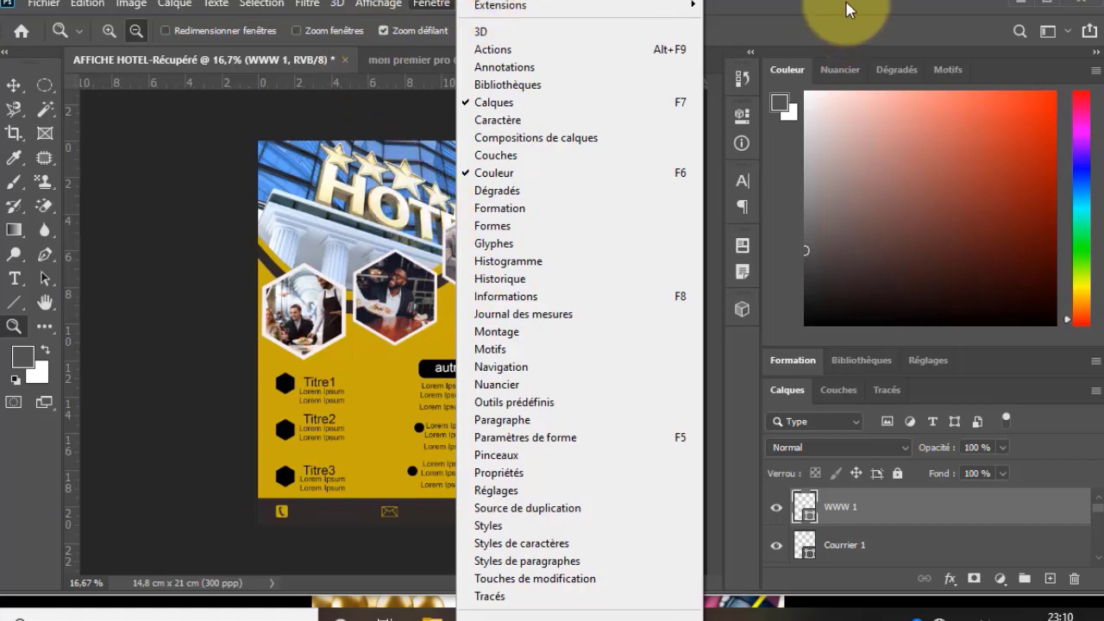
pyautogui.moveTo(847, 4); pyautogui.dragTo(852, 63)
# Arrange the two open documents one above the other using the 2-up horizontal layout.
pyautogui.click(437, 63)
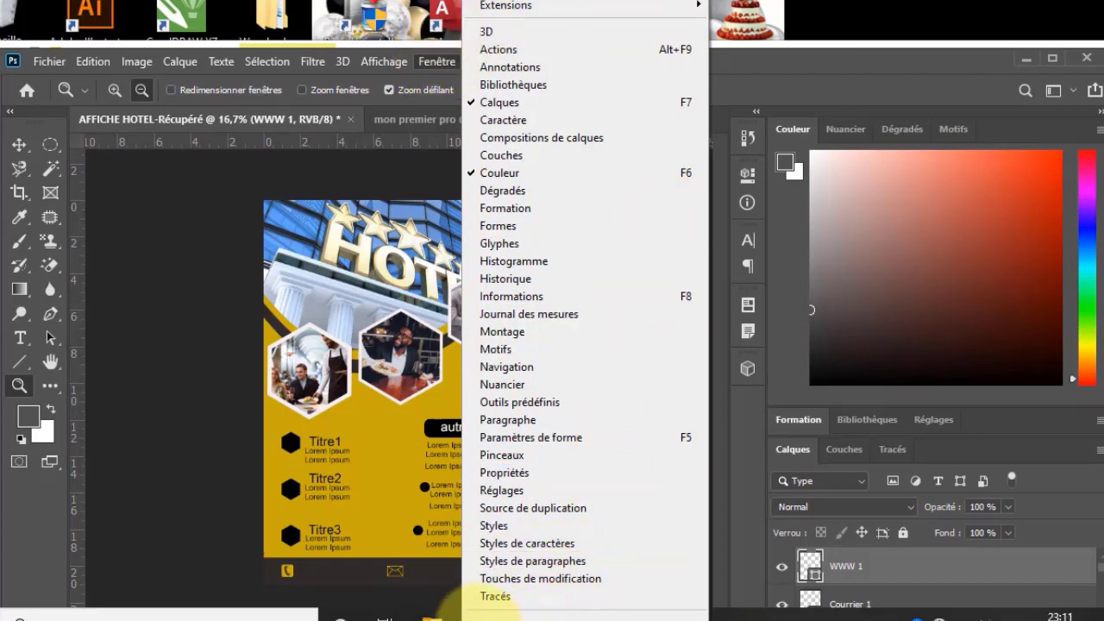
pyautogui.moveTo(489, 619)
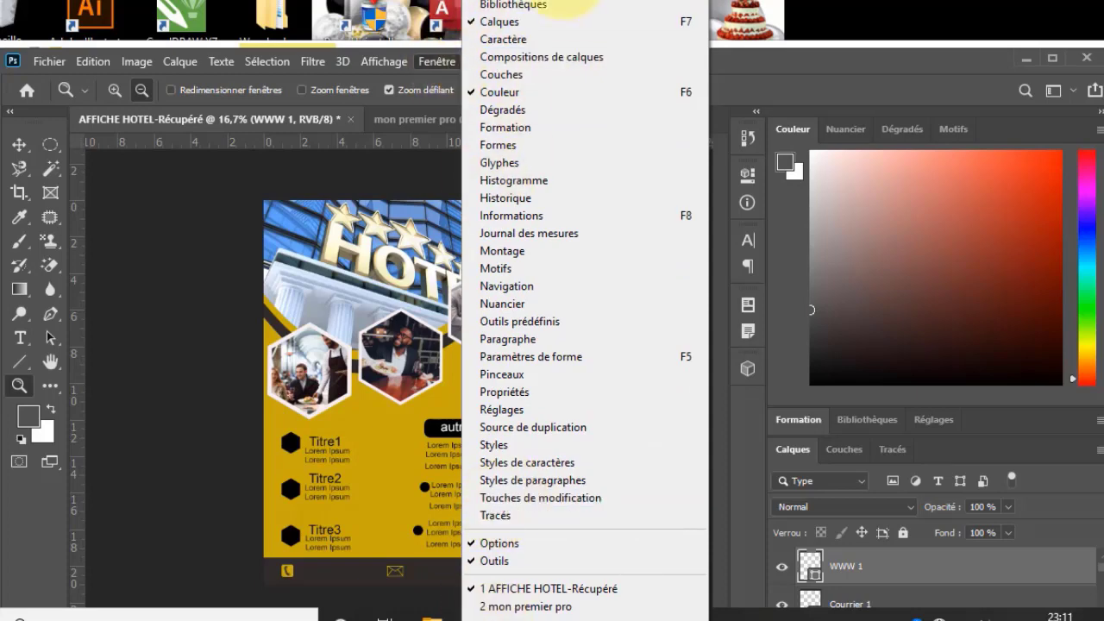
pyautogui.moveTo(514, 4)
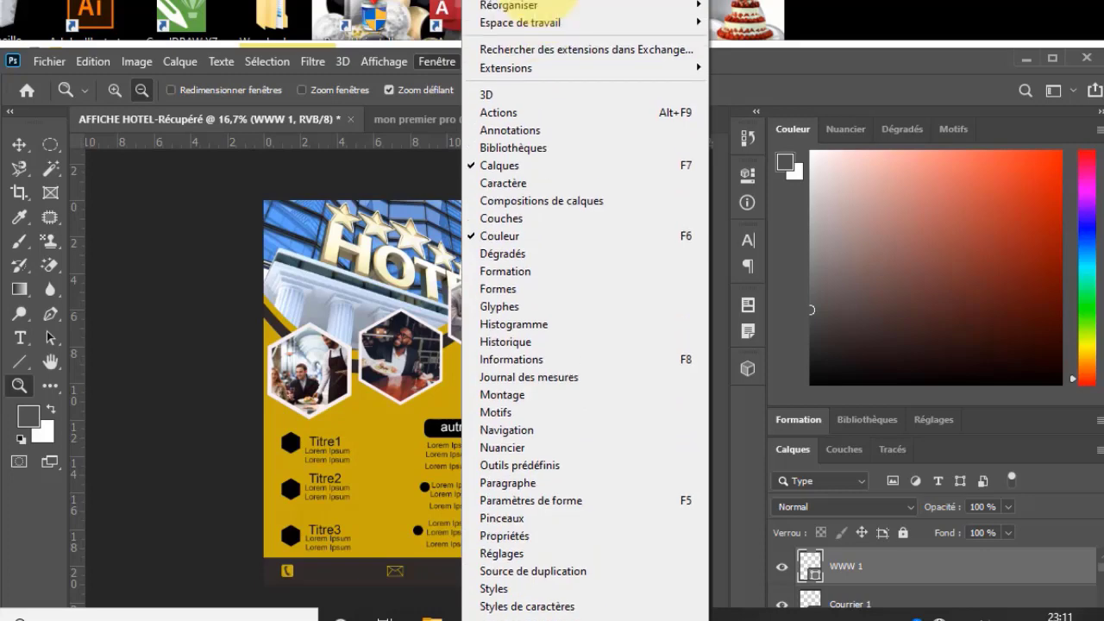
pyautogui.moveTo(552, 5)
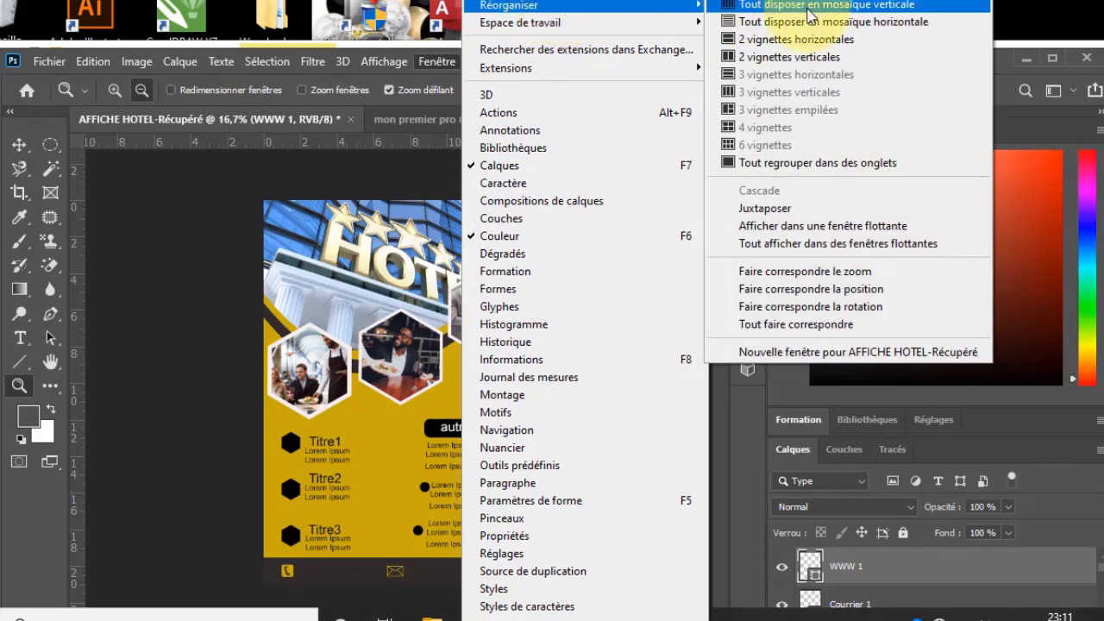
pyautogui.click(782, 39)
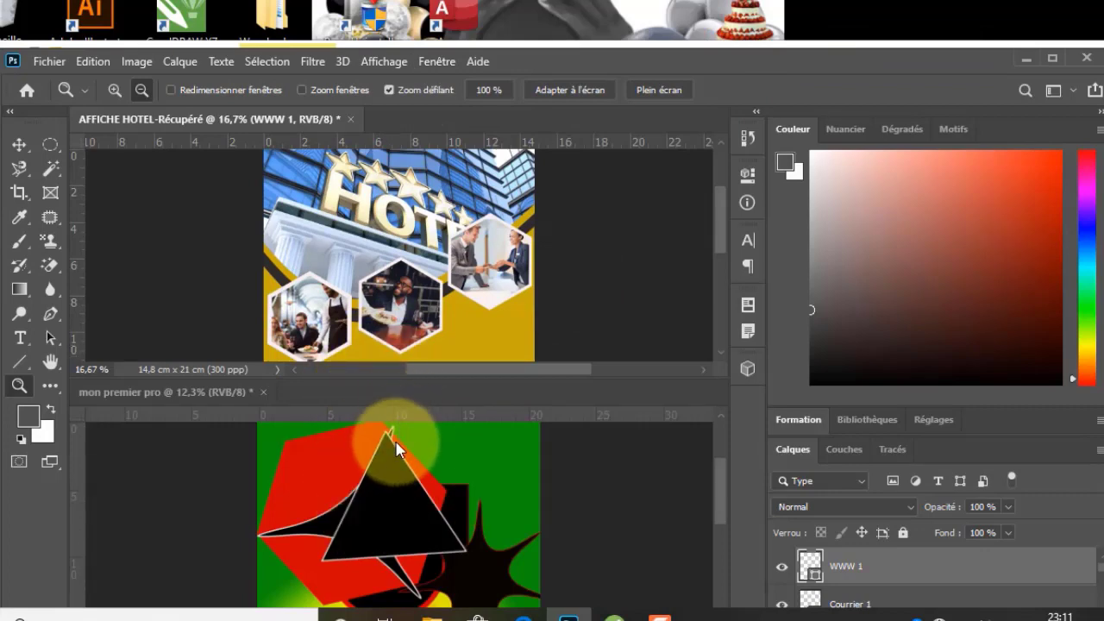
# Arrange the hotel poster and mon premier pro side by side using the 2-up vertical layout.
pyautogui.click(441, 65)
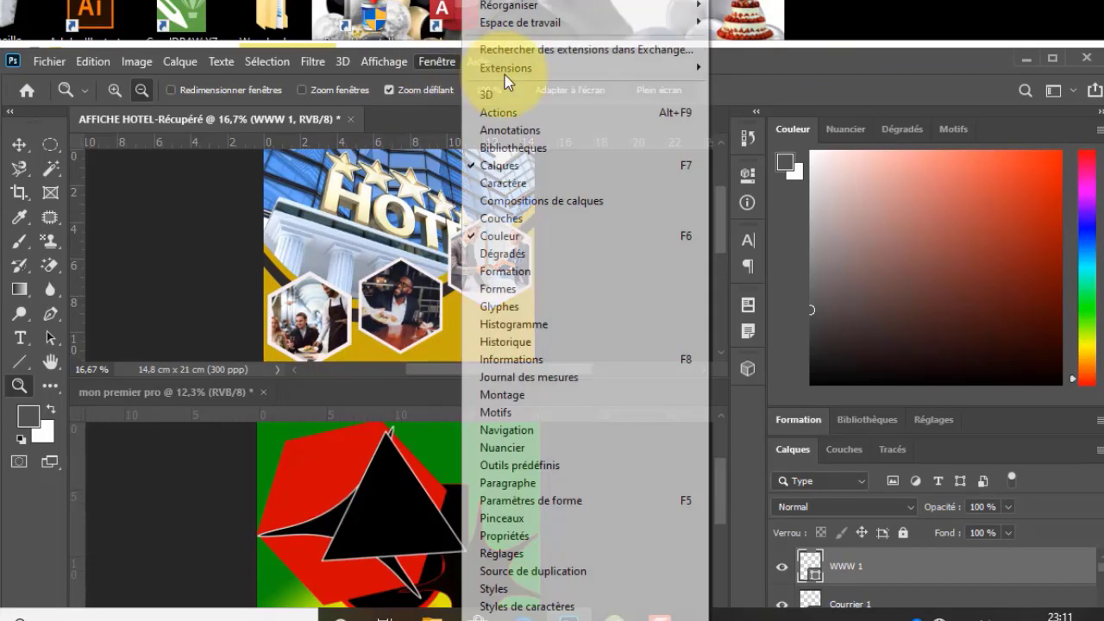
pyautogui.moveTo(535, 6)
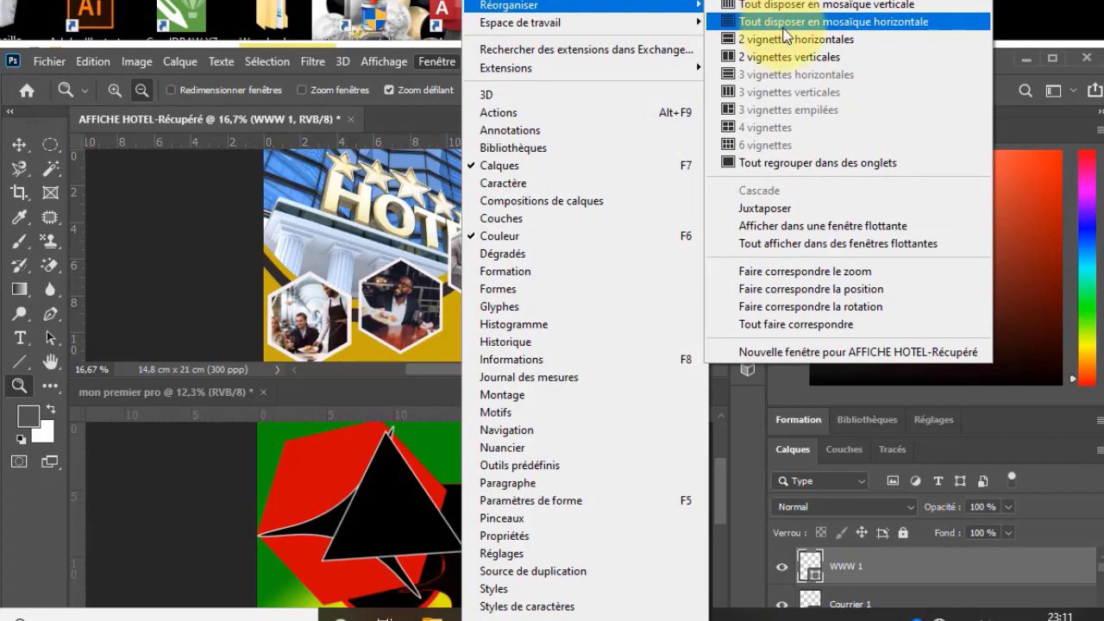
pyautogui.click(764, 54)
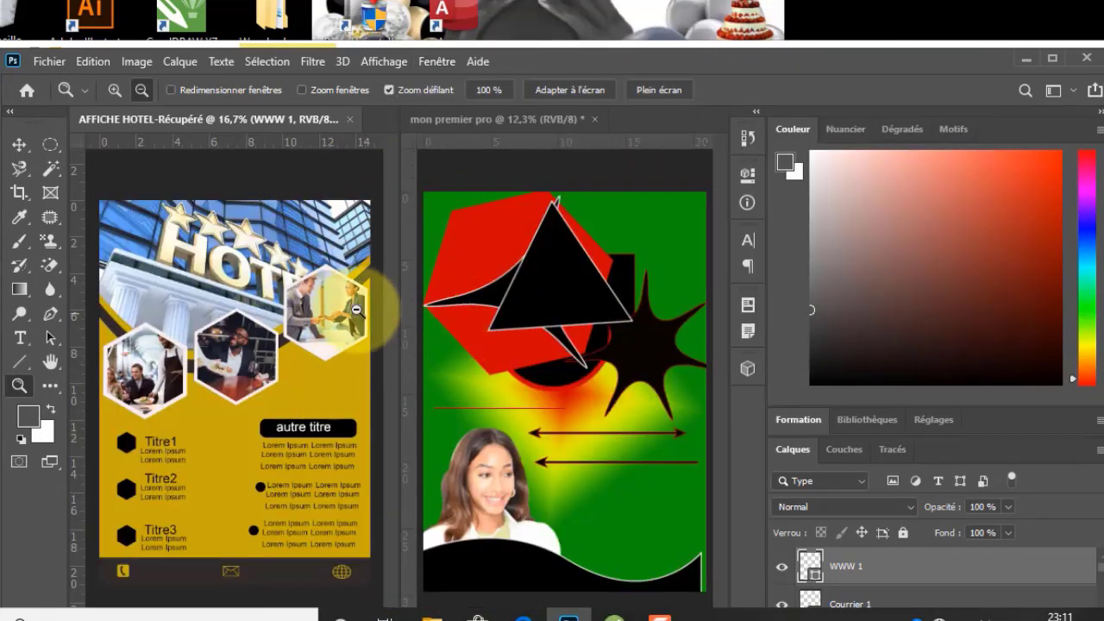
# Consolidate the hotel poster and mon premier pro back into tabs in a single window.
pyautogui.click(437, 61)
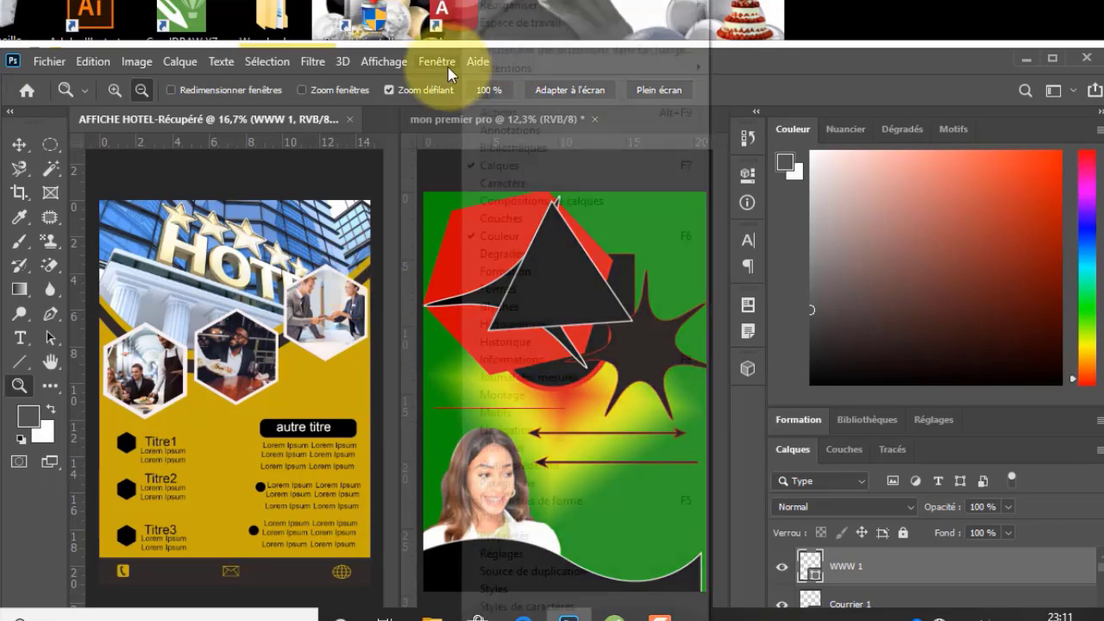
pyautogui.moveTo(535, 5)
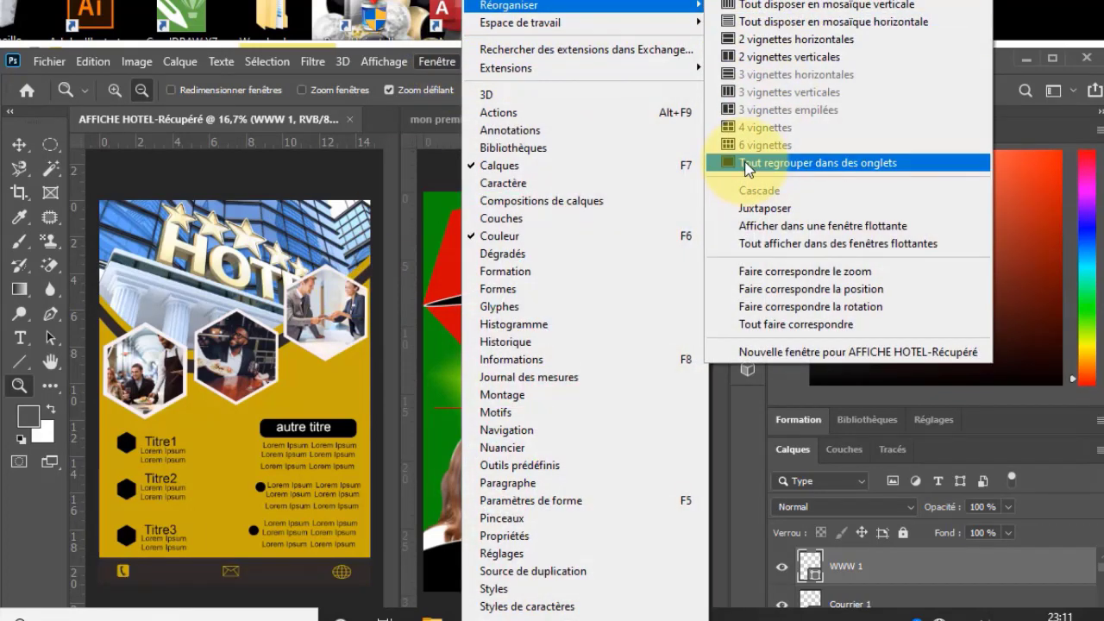
pyautogui.click(747, 168)
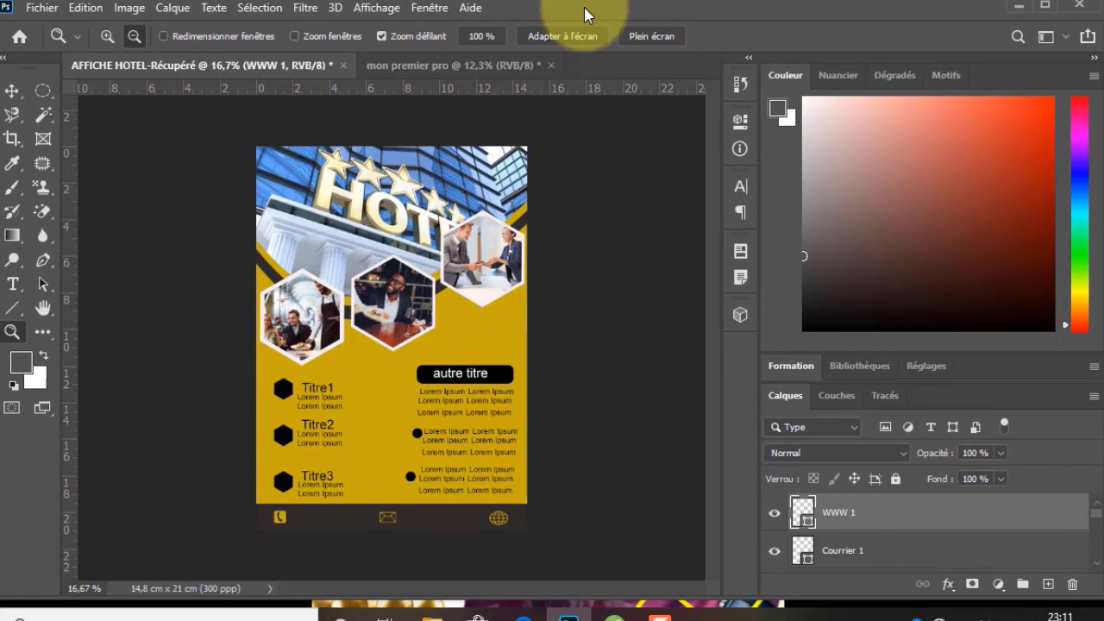
# Reset the Les indispensables workspace to its default layout and expand the toolbar to two columns.
pyautogui.click(431, 9)
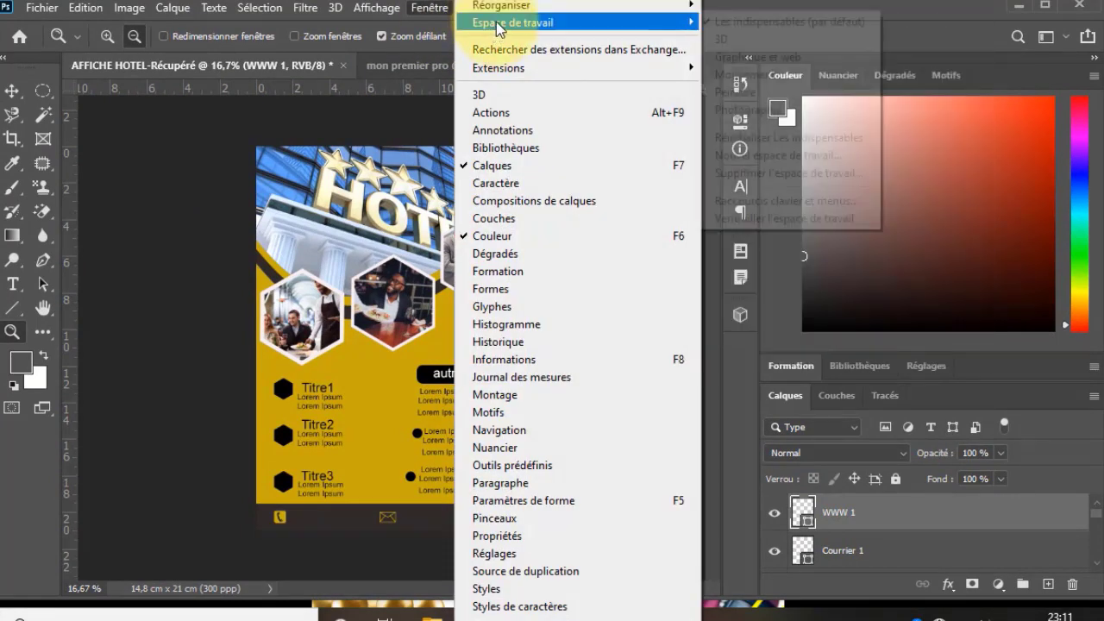
pyautogui.moveTo(497, 24)
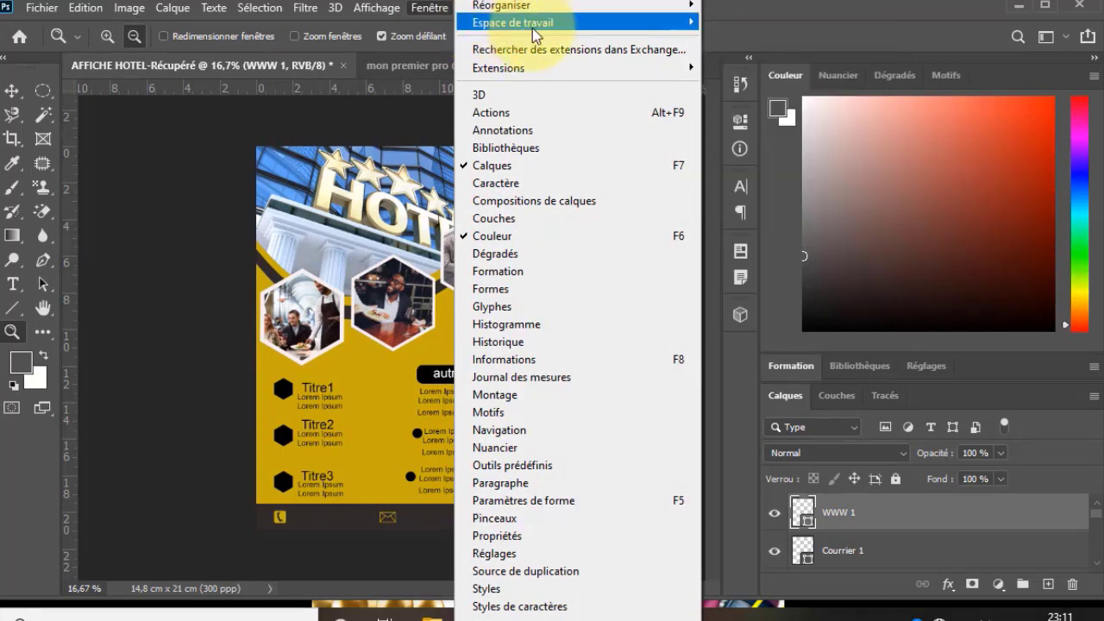
pyautogui.moveTo(534, 33)
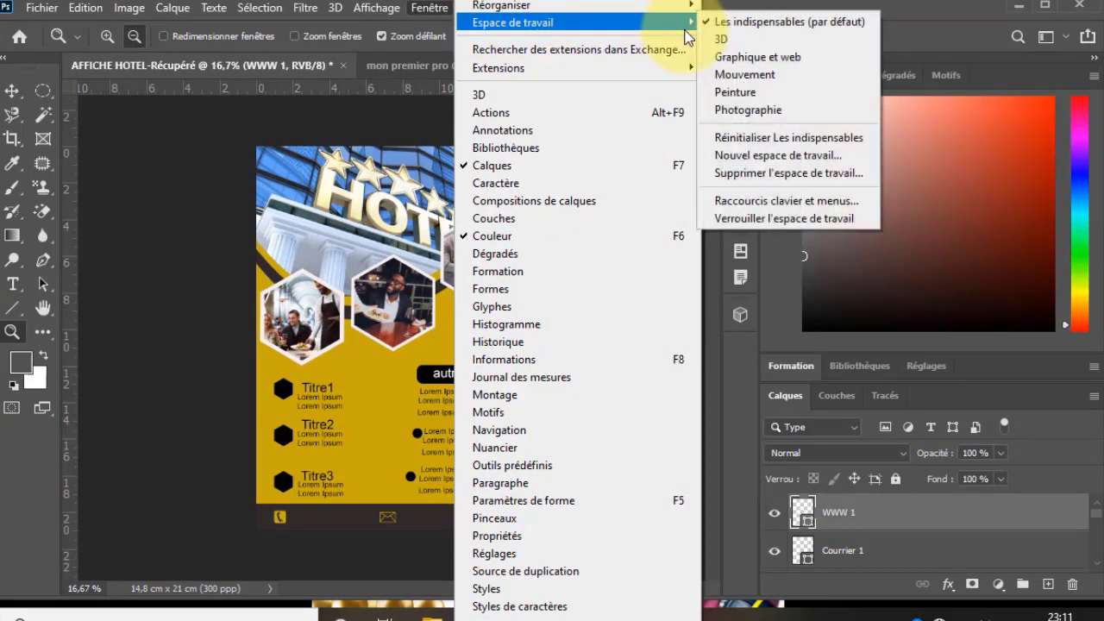
pyautogui.click(814, 145)
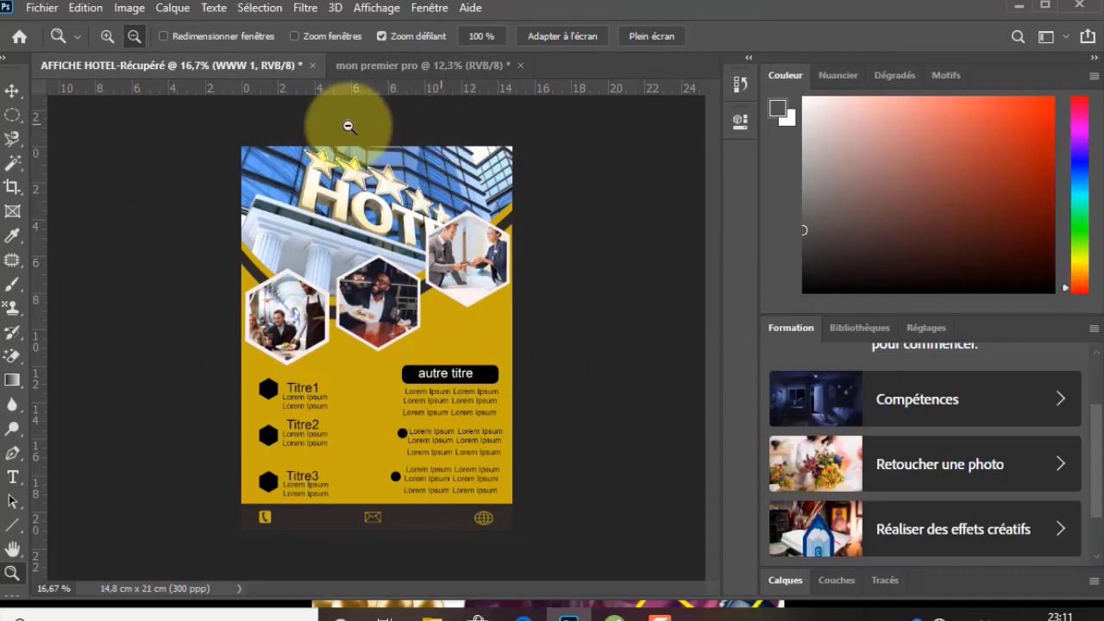
pyautogui.click(7, 64)
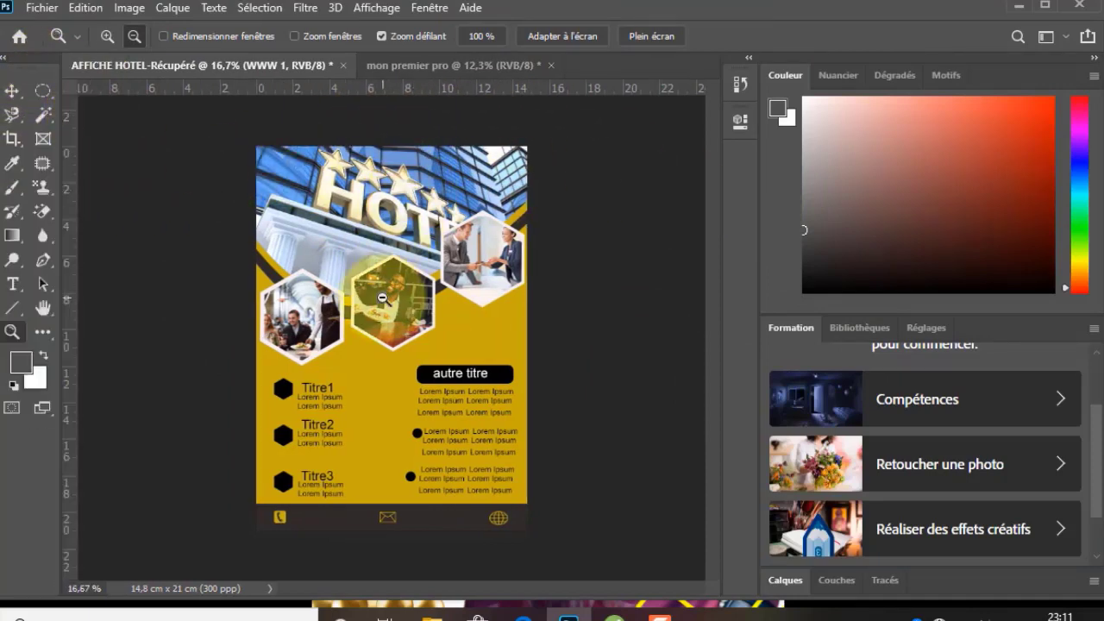
# Switch to the mon premier pro document, display its layers, and activate the Move tool.
pyautogui.click(482, 65)
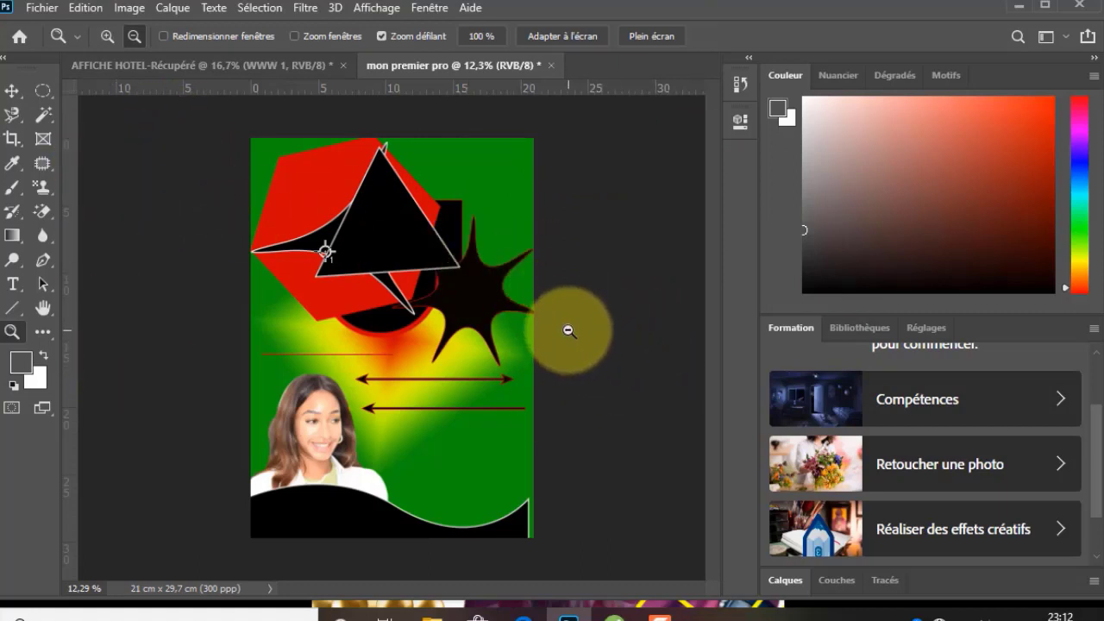
pyautogui.click(785, 579)
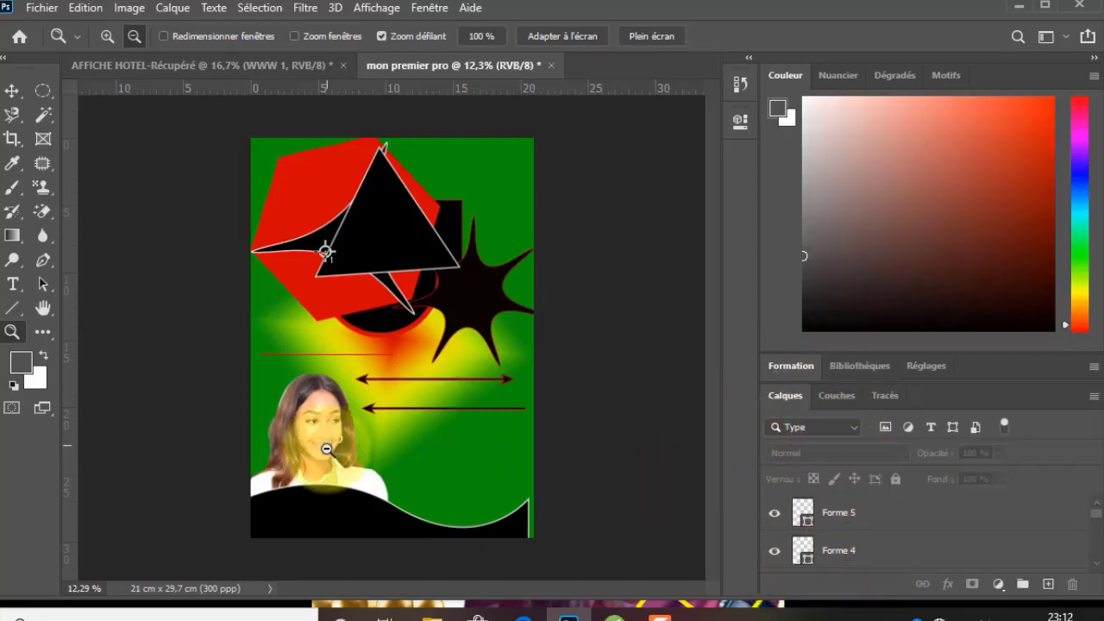
pyautogui.click(12, 91)
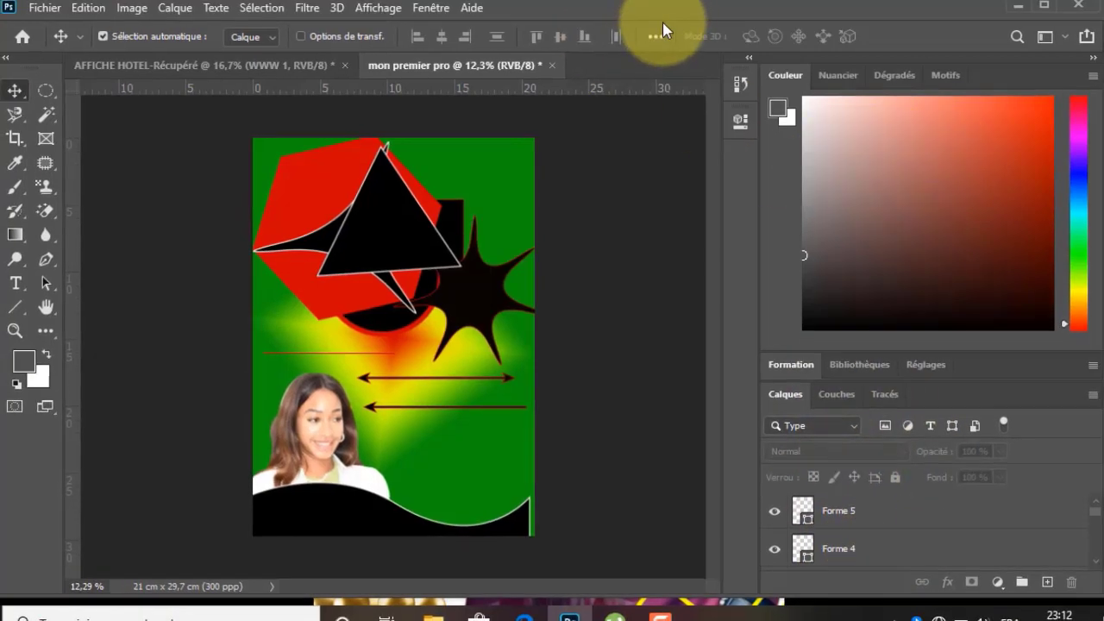
# Minimize the image editor and the Images folder window to return to the desktop.
pyautogui.click(1018, 8)
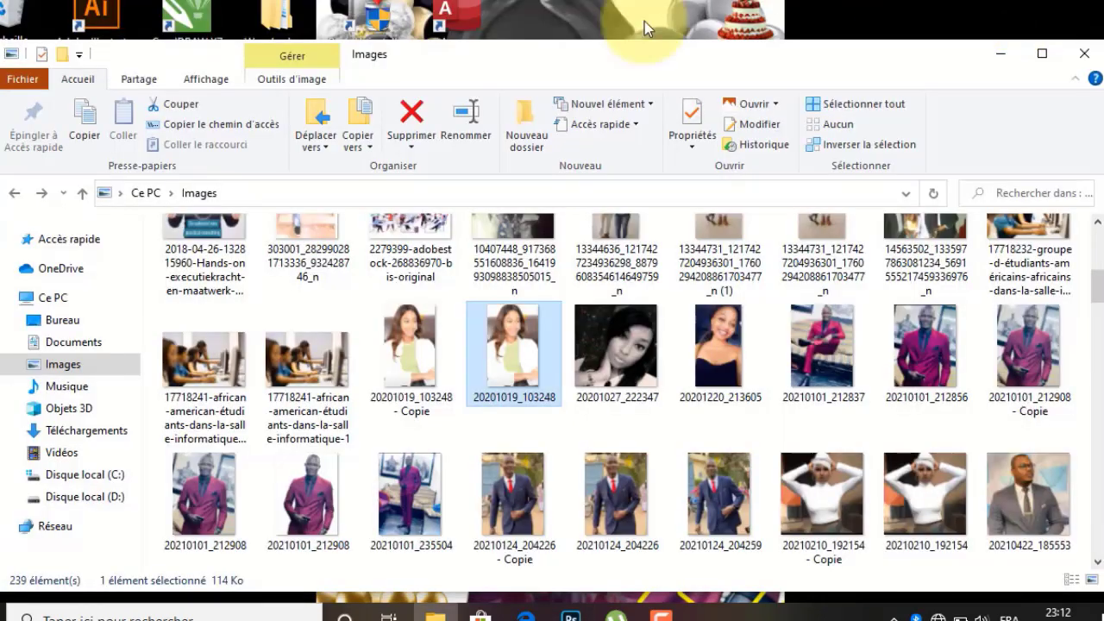
pyautogui.click(1001, 53)
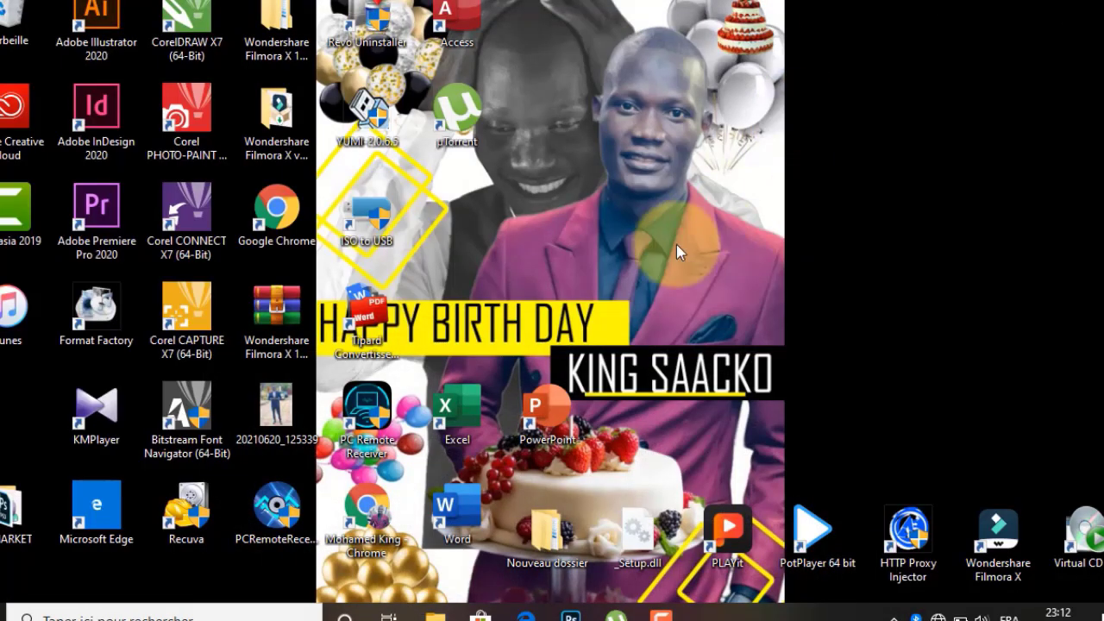